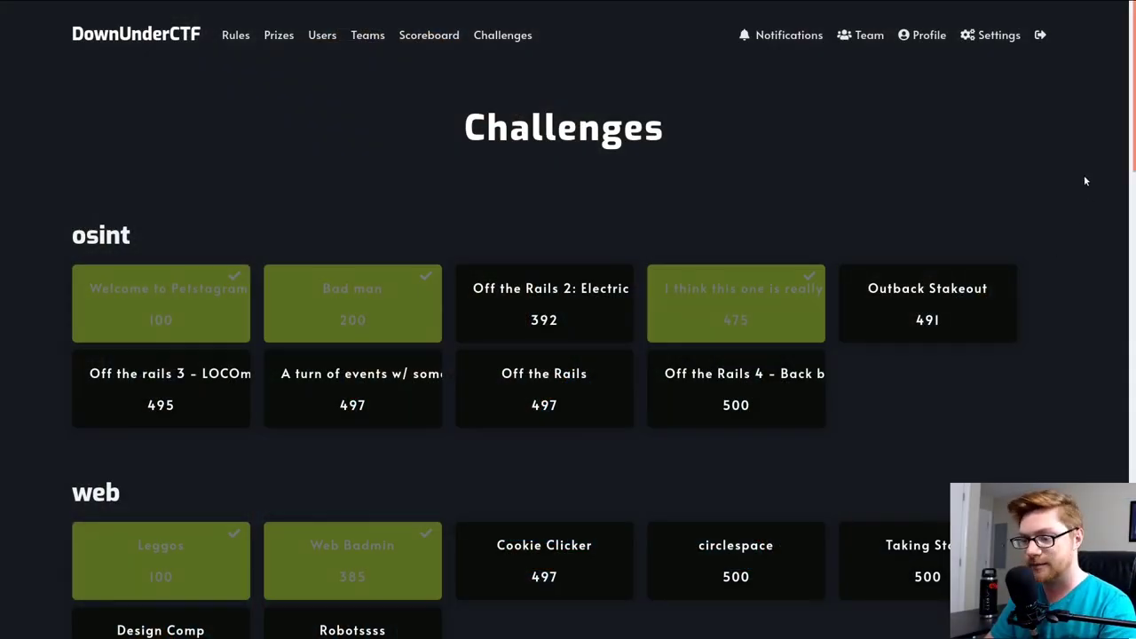
Open the 200-point Bad man challenge in the osint category.
scroll(1084, 181, down, 1)
scroll(1085, 181, up, 1)
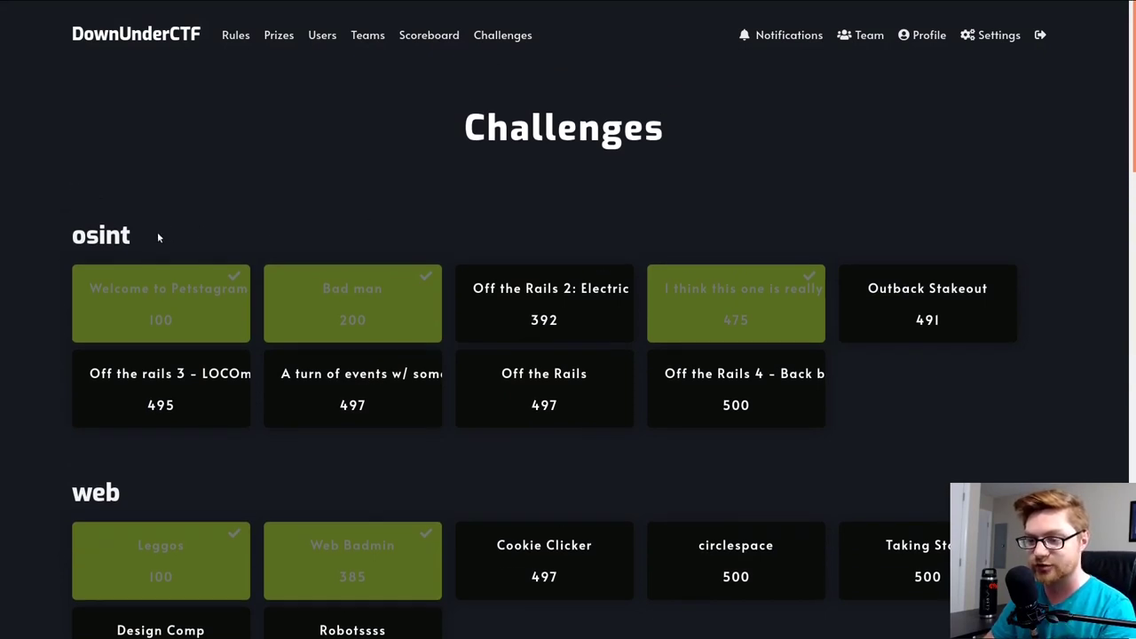
drag(158, 237, 69, 240)
click(173, 253)
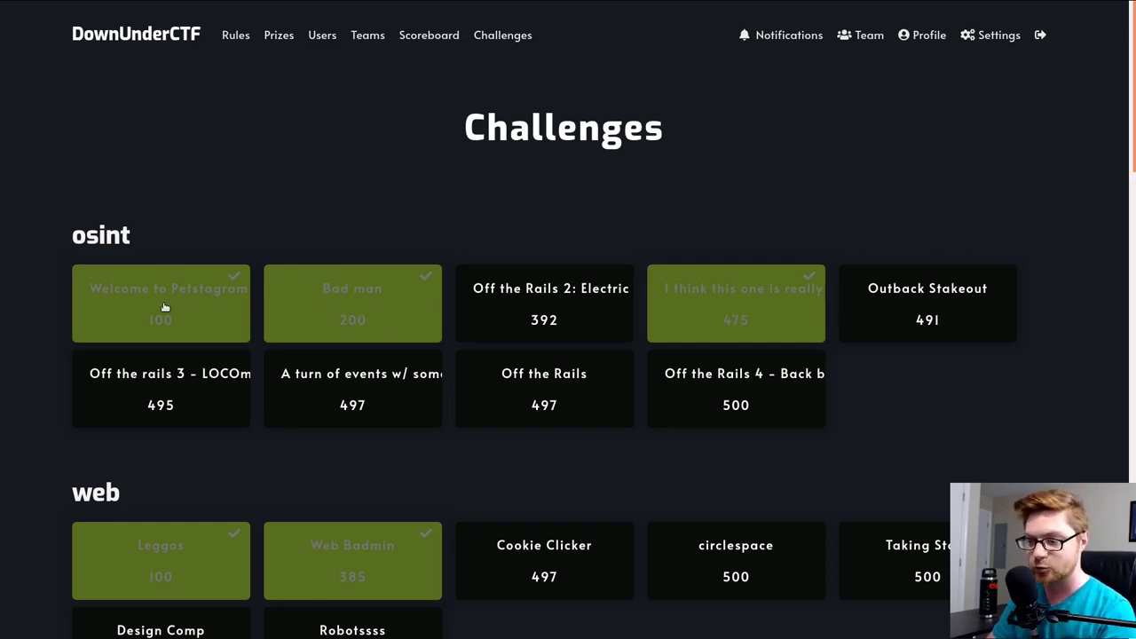
click(314, 310)
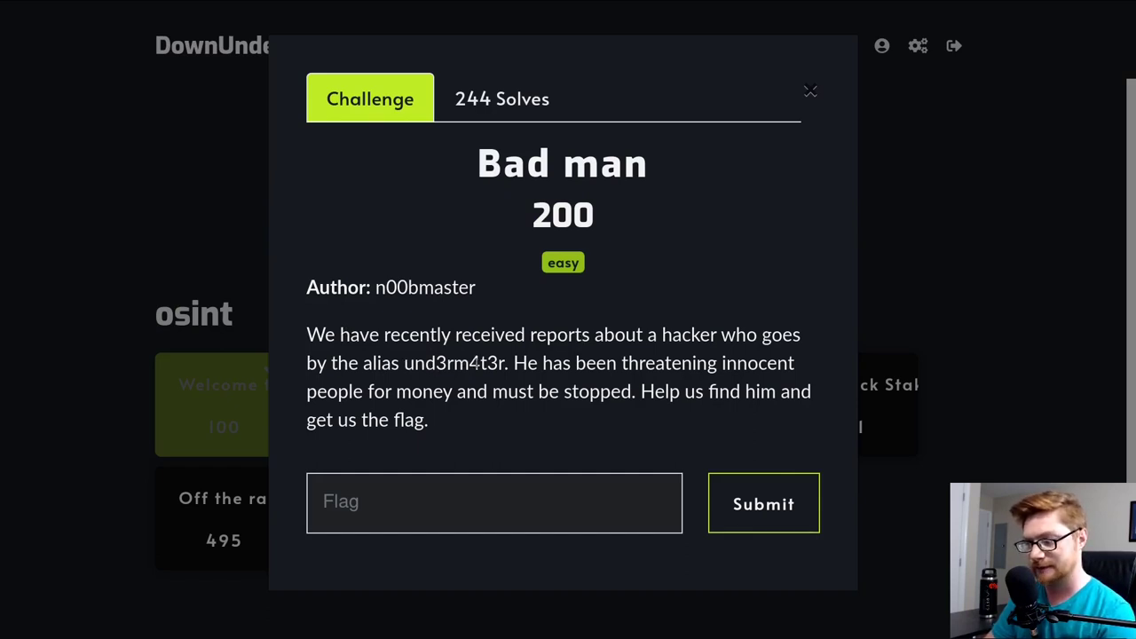
Copy the hacker alias und3rm4t3r from the challenge description.
drag(405, 363, 502, 362)
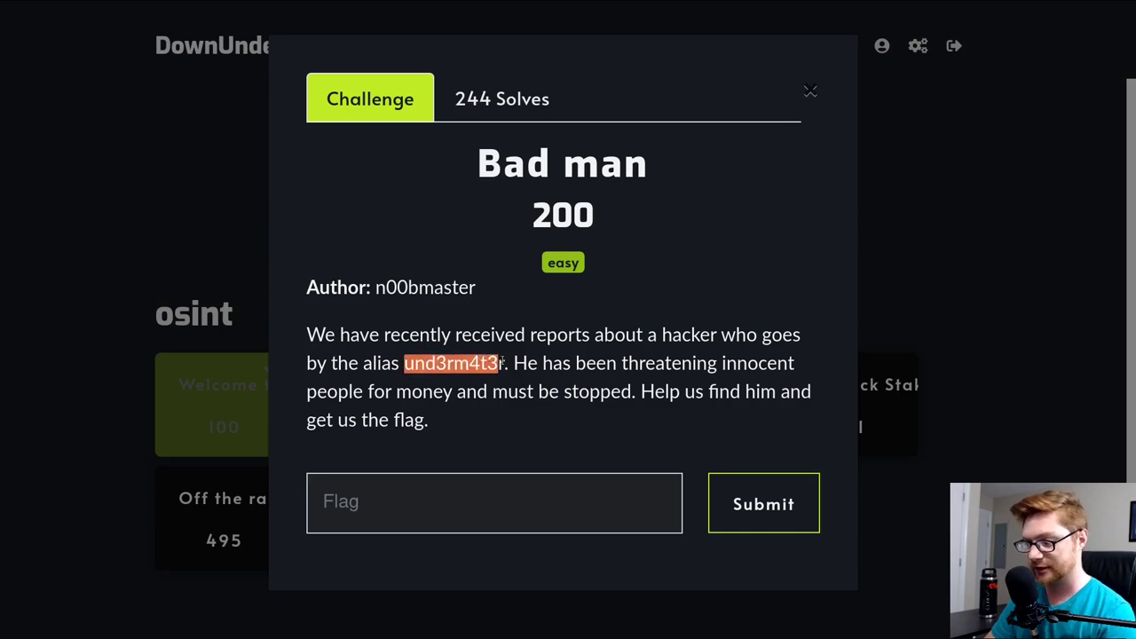
right_click(503, 364)
click(548, 373)
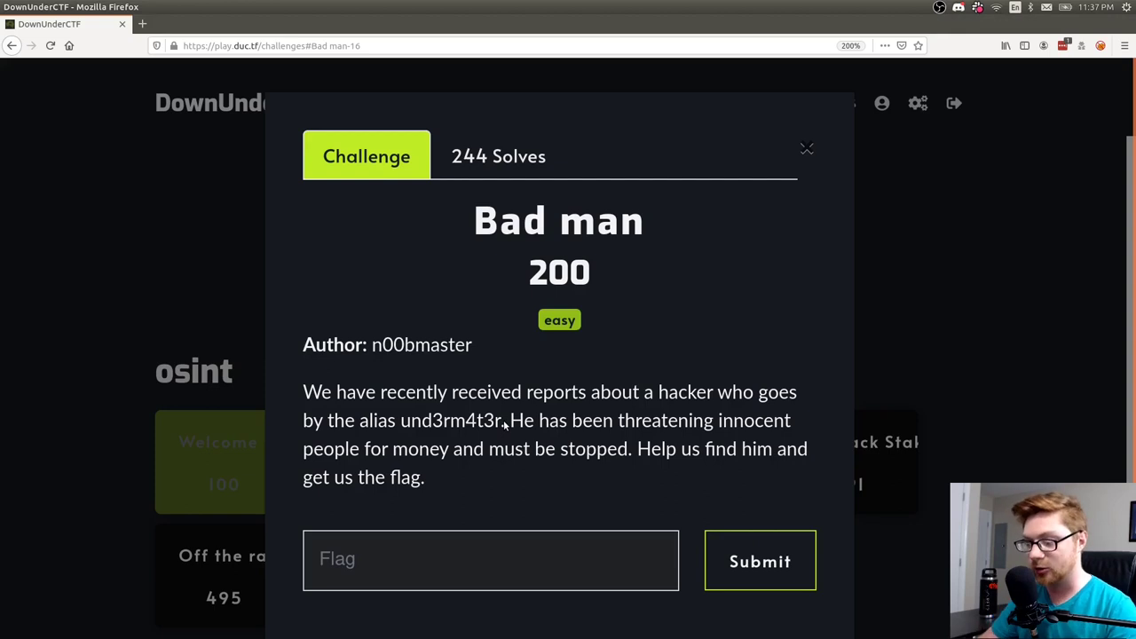
key(ctrl+t)
text(google.com)
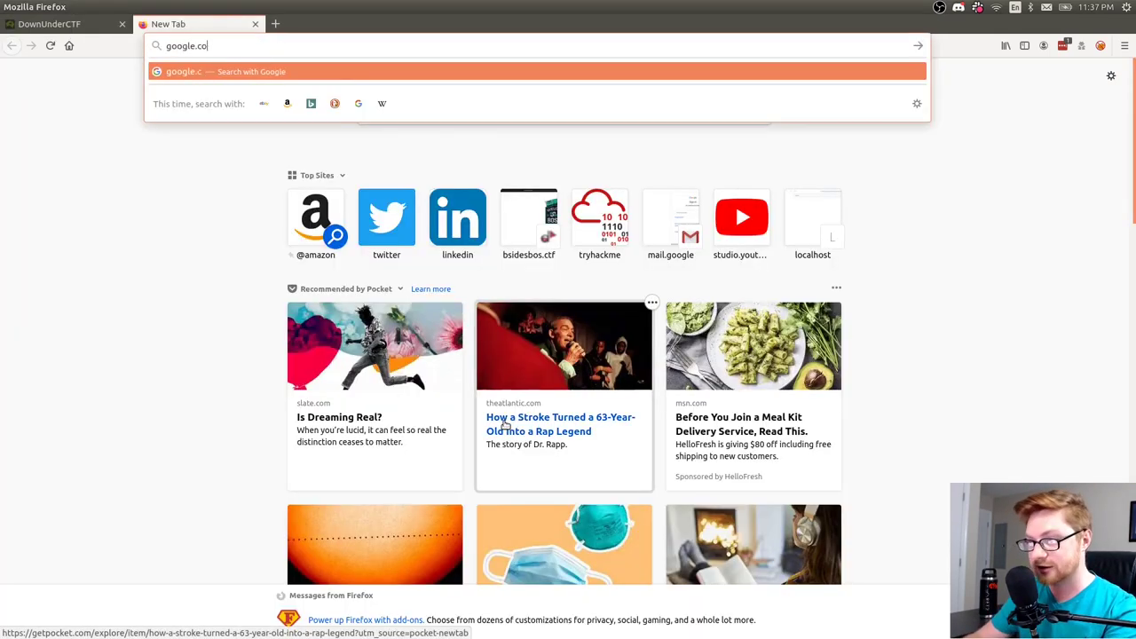
key(Return)
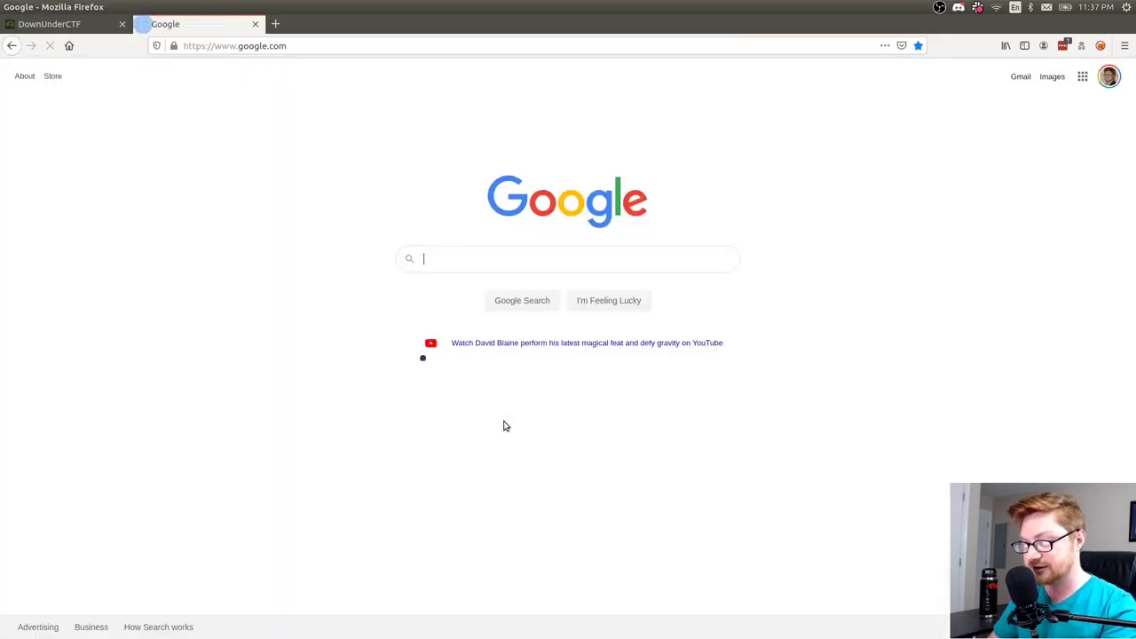
key(ctrl+v)
key(Return)
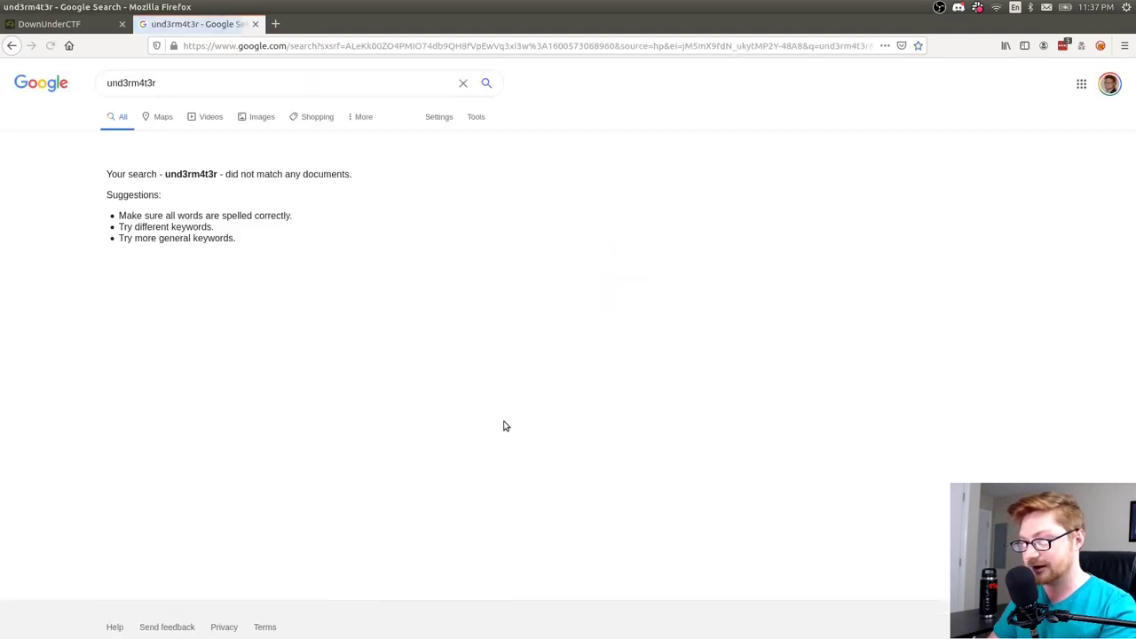
key(ctrl+plus)
key(ctrl+plus)
key(ctrl+plus)
key(ctrl+plus)
key(ctrl+plus)
key(ctrl+plus)
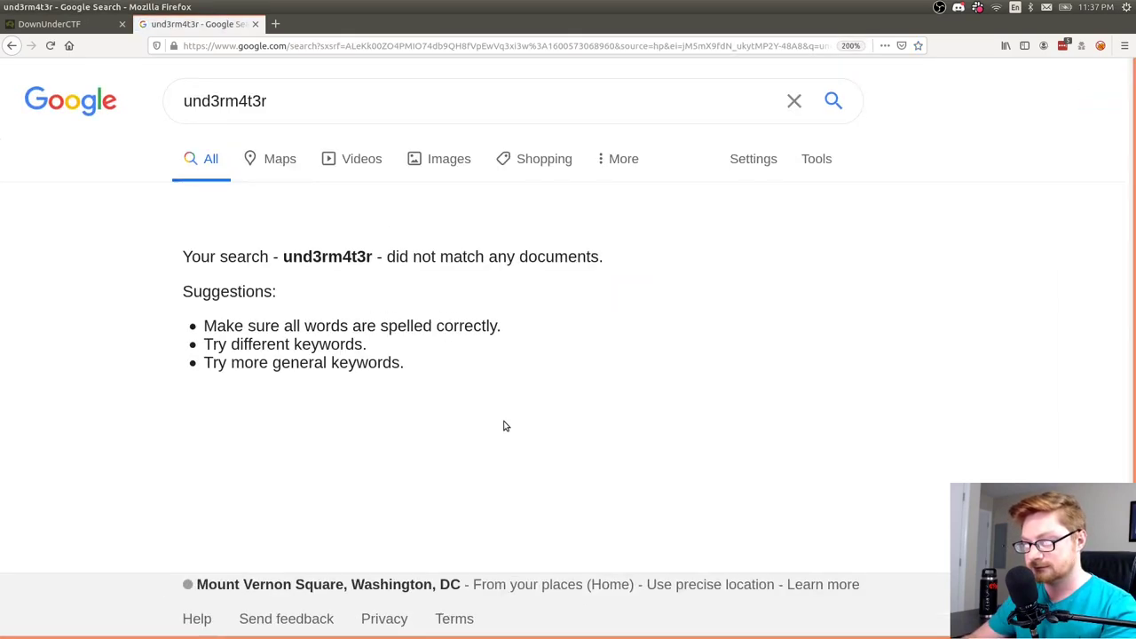
drag(609, 444, 203, 249)
click(202, 250)
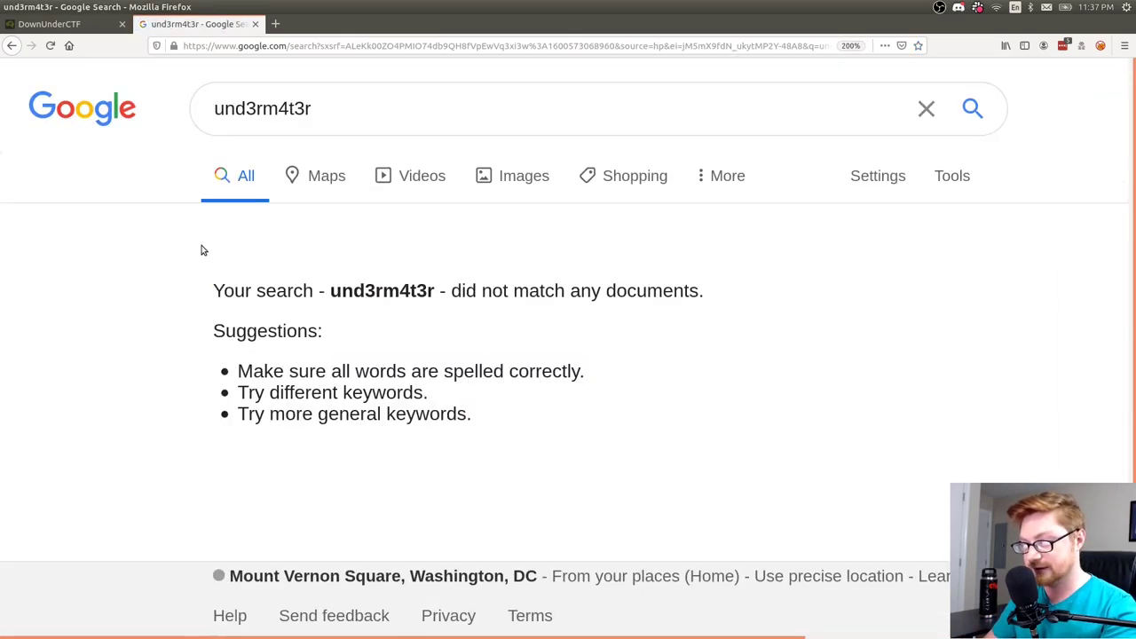
click(367, 108)
text(twiiter)
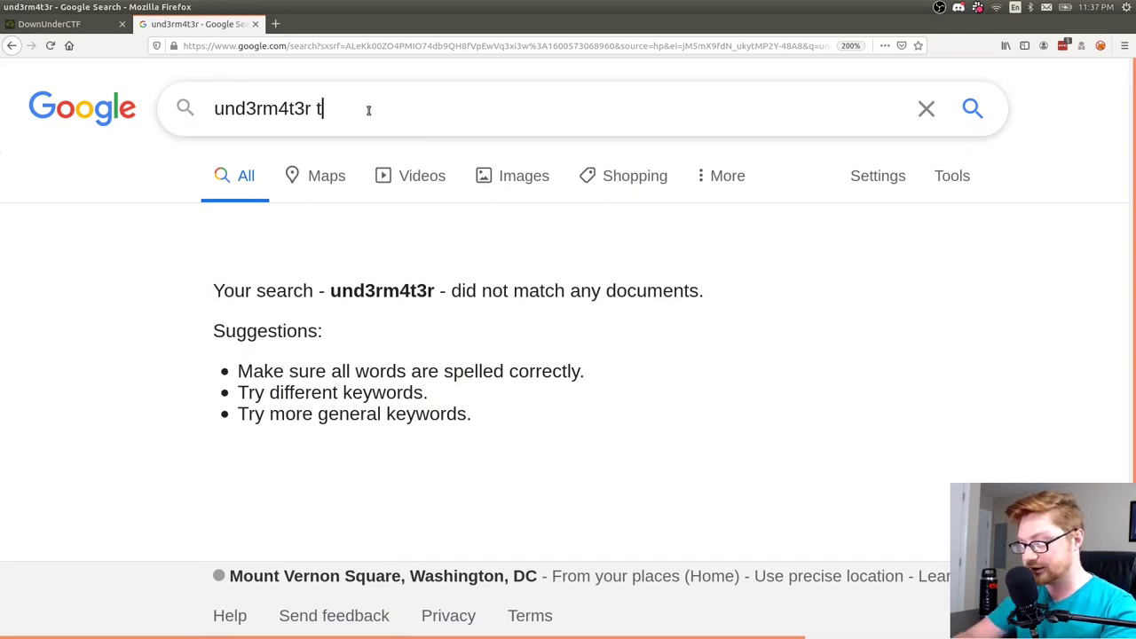
key(BackSpace)
key(BackSpace)
key(BackSpace)
key(BackSpace)
text(tter)
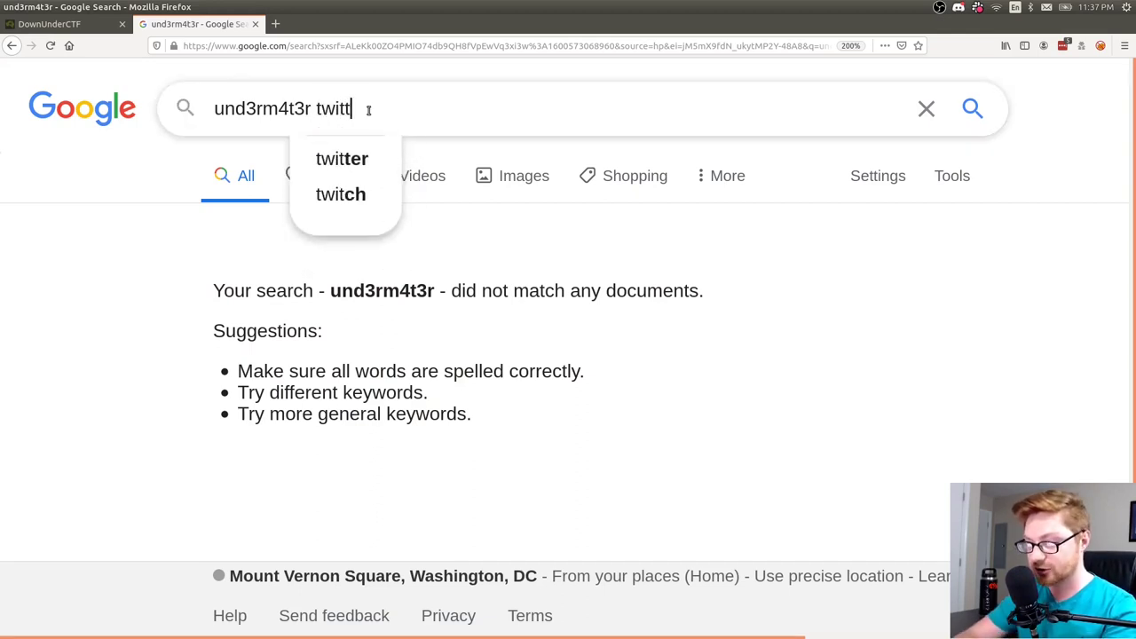
key(Return)
double_click(368, 109)
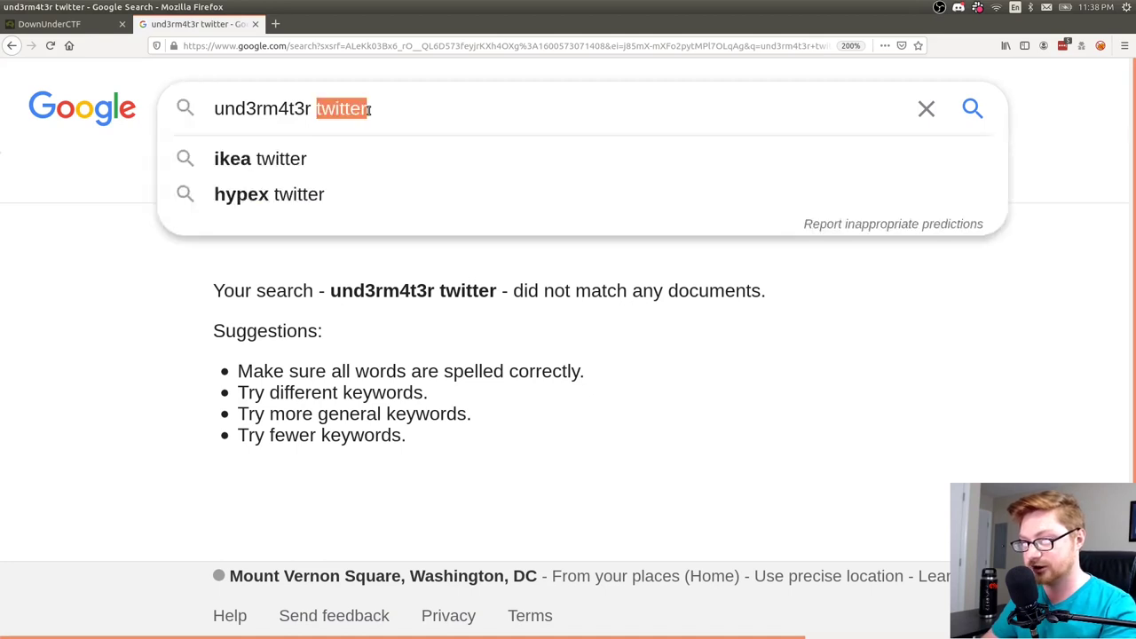
key(BackSpace)
text(linkedin)
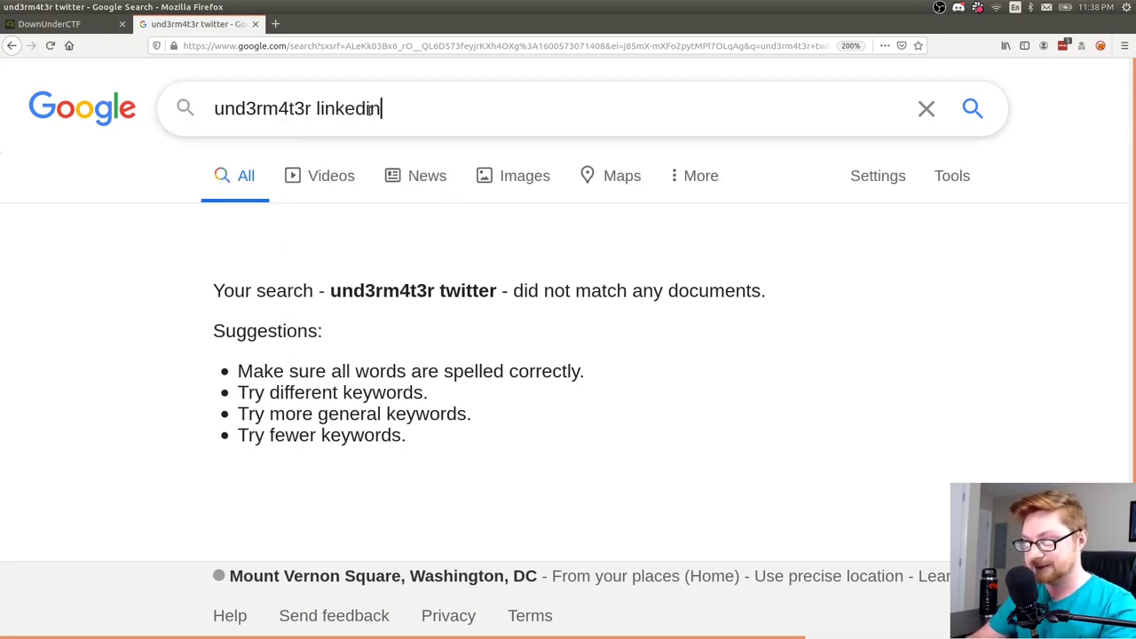
key(Return)
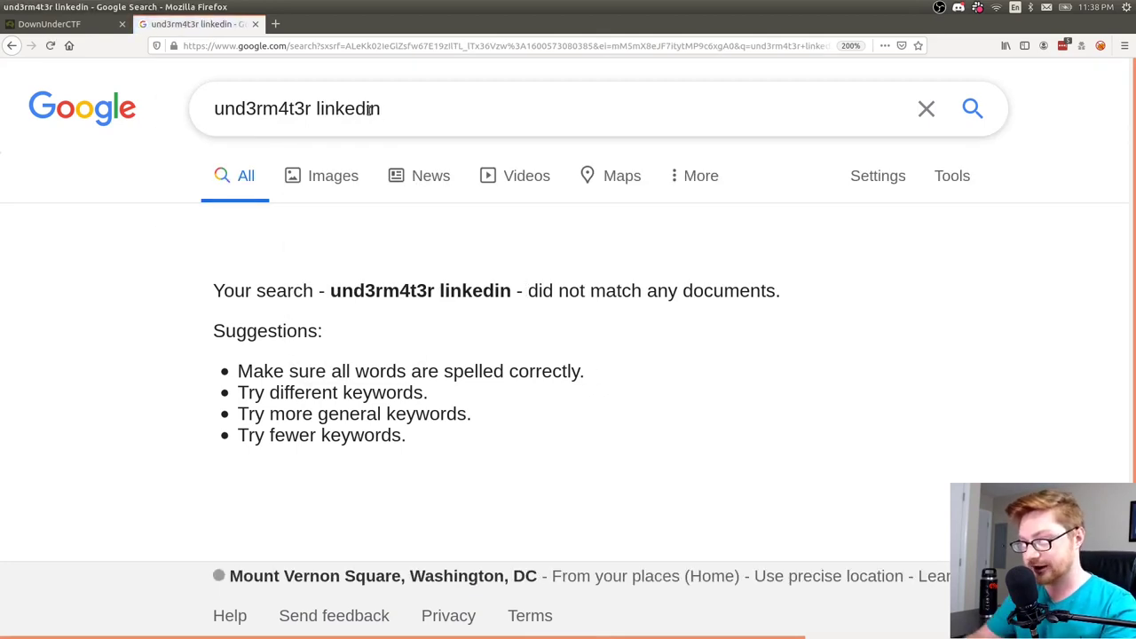
Change the query to "und3rm4t3r facebook" and run the Google search.
click(368, 109)
double_click(368, 109)
text(faceb)
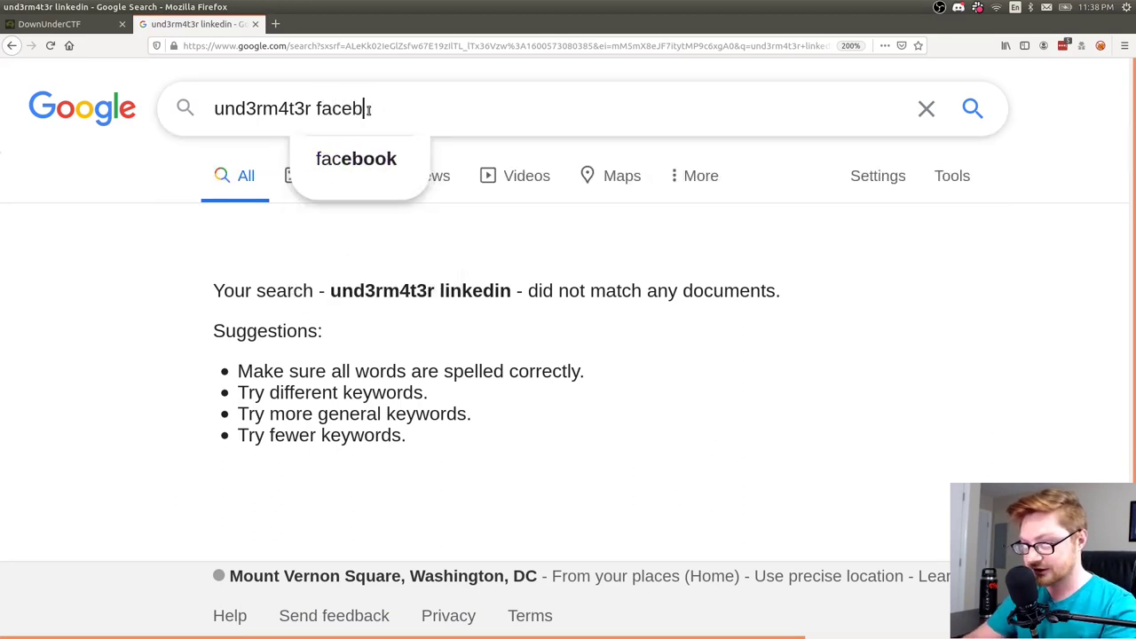
text(ook)
key(Return)
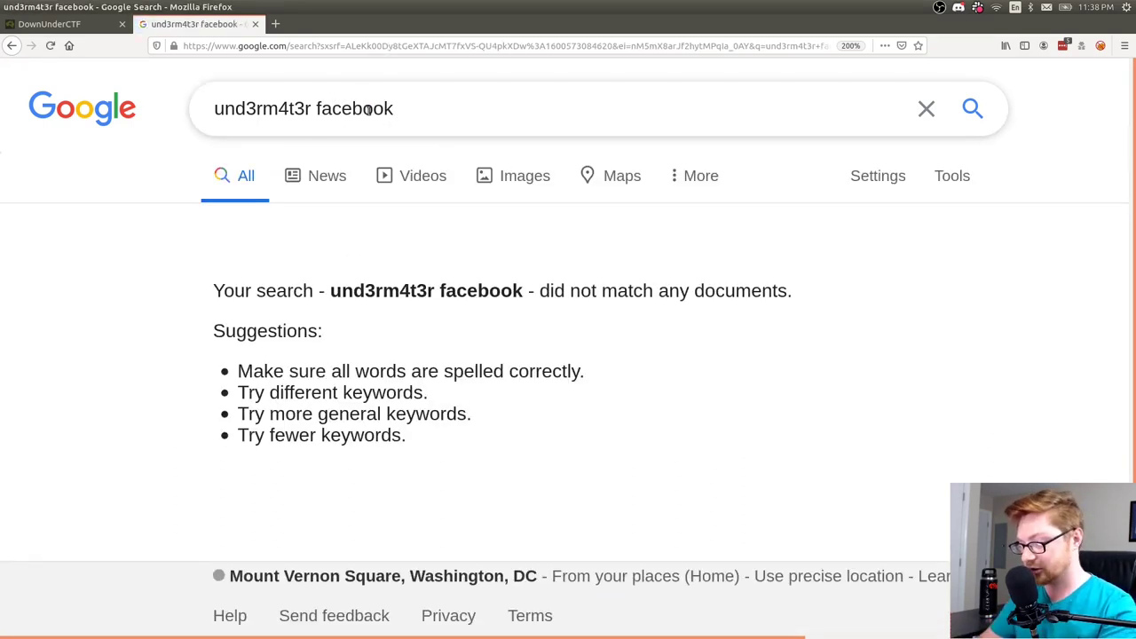
Go directly to the profile address twitter.com/und3rm4t3r, checking the alias's spelling against the challenge description.
key(ctrl+l)
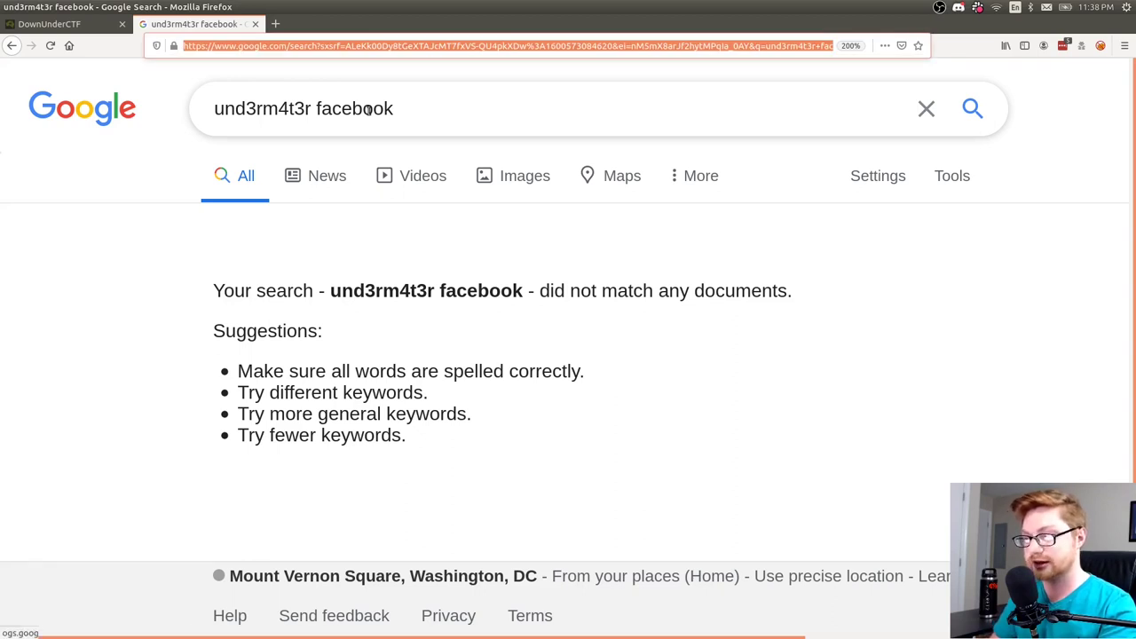
text(twitter.com/)
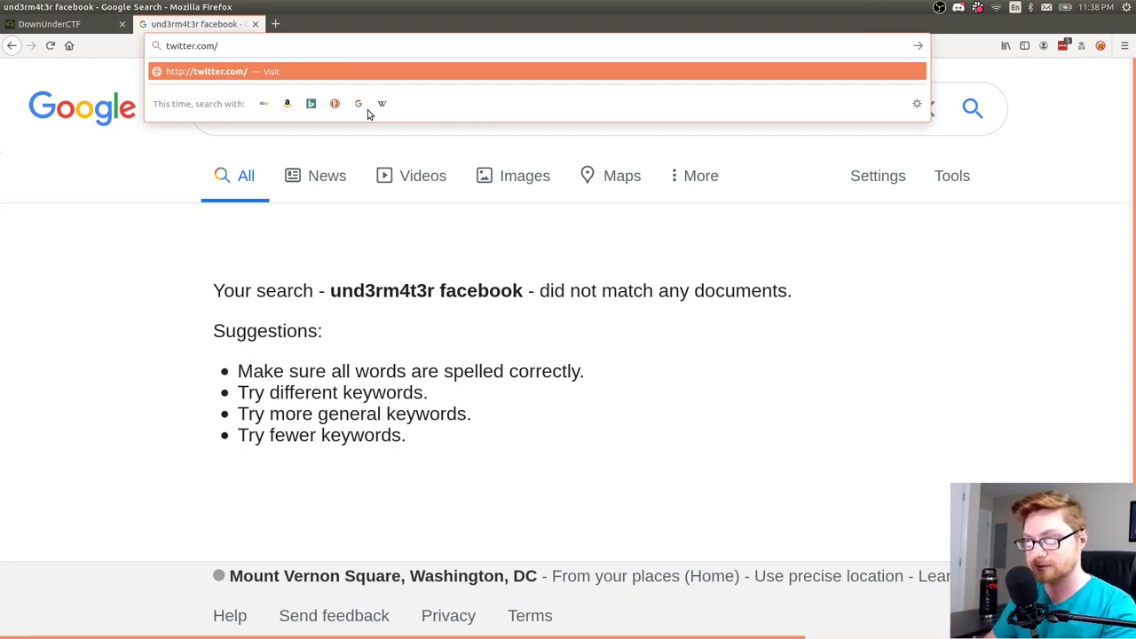
key(ctrl+Page_Up)
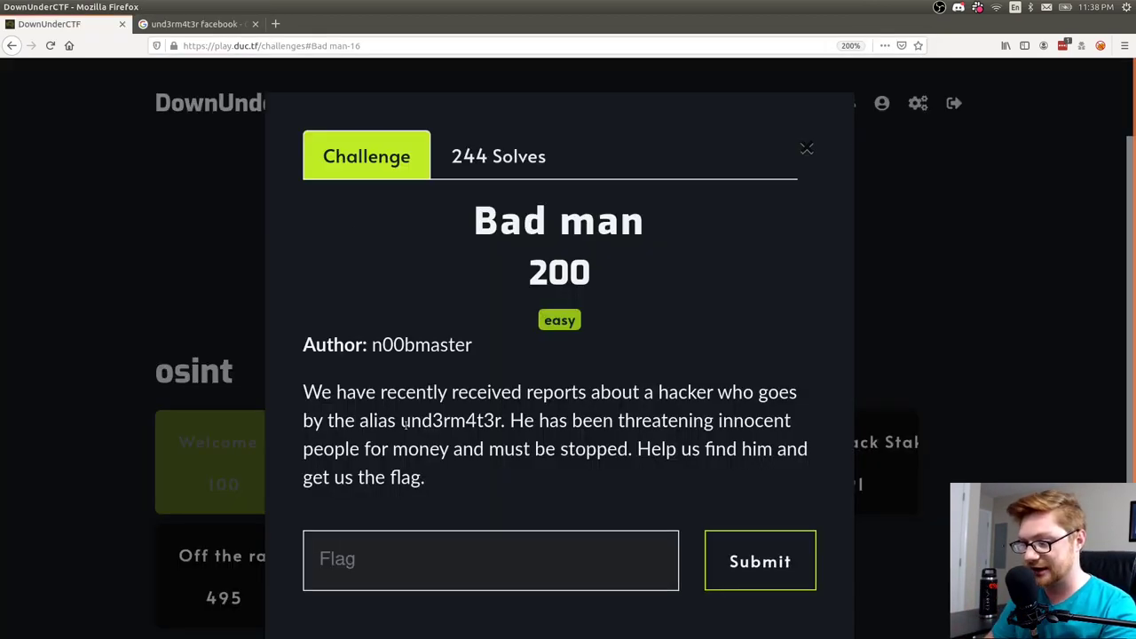
drag(404, 424, 495, 423)
key(ctrl+Page_Down)
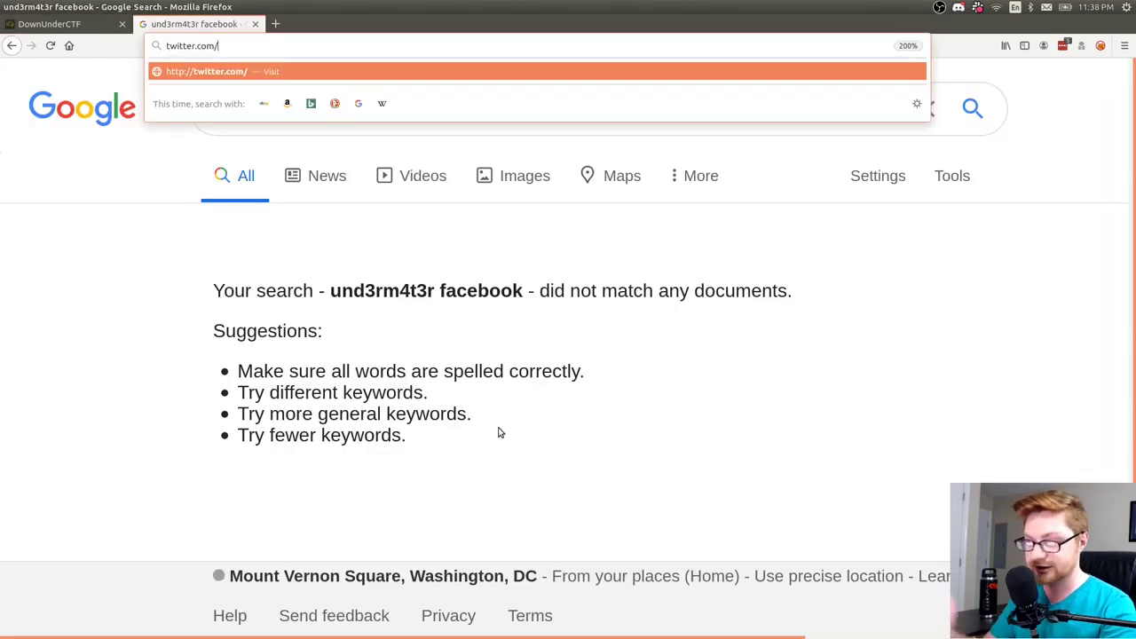
text(und3rm4t3r)
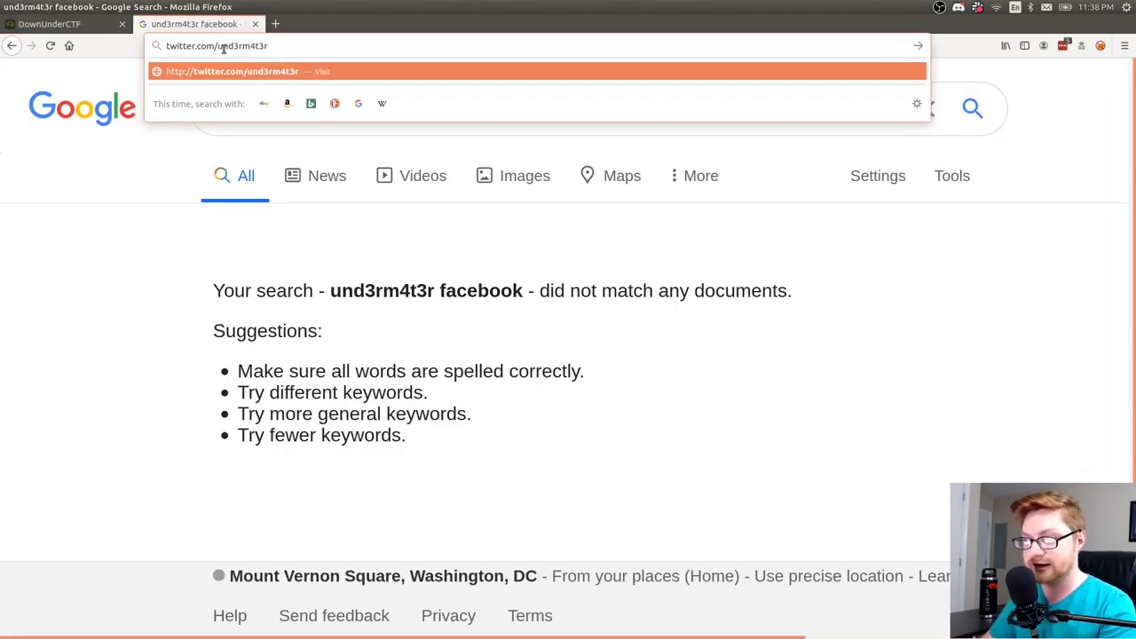
double_click(194, 44)
click(253, 44)
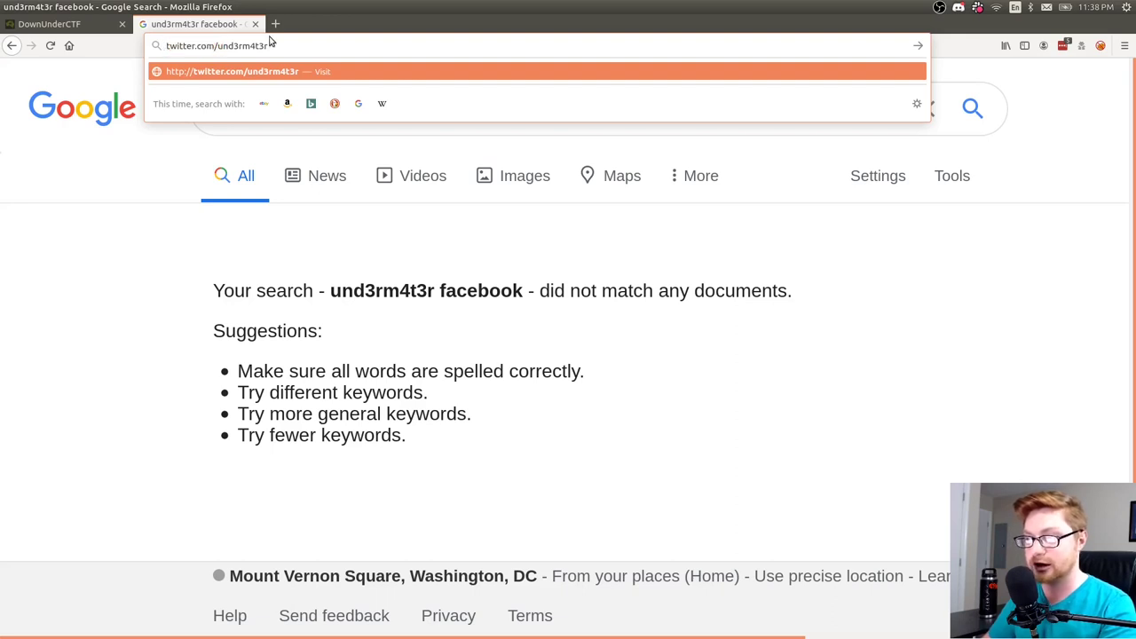
middle_click(233, 45)
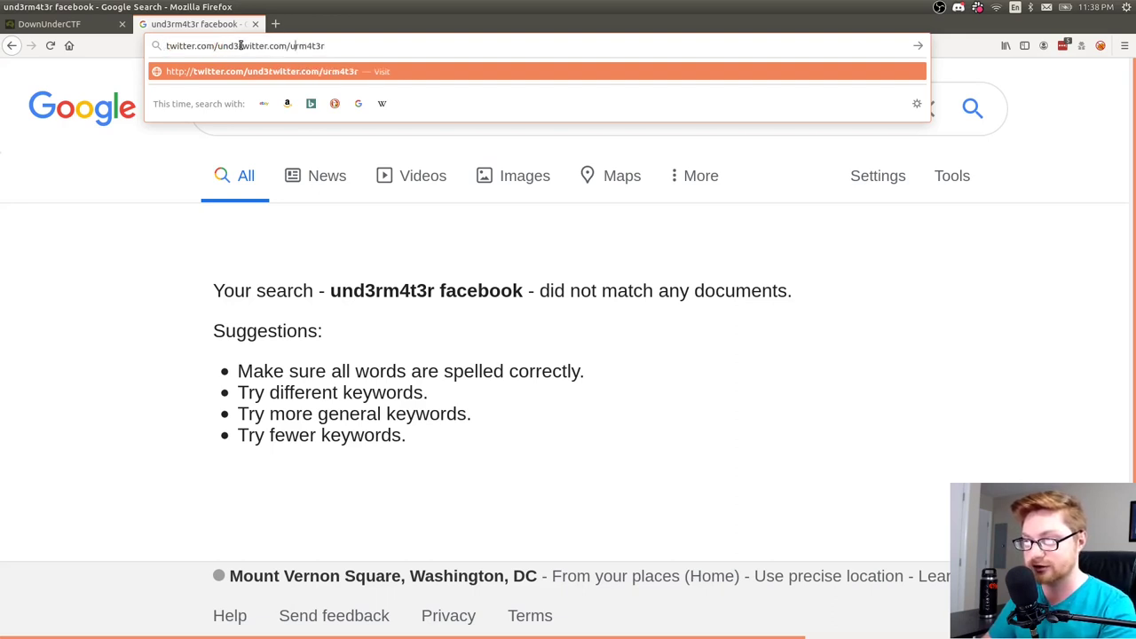
key(ctrl+z)
key(Return)
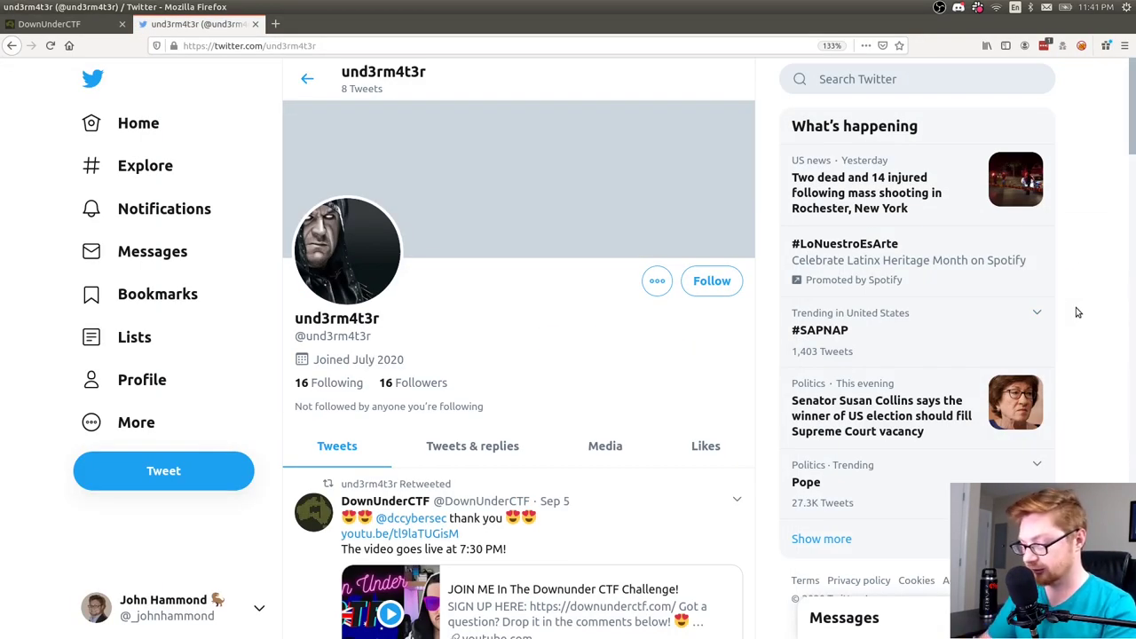
key(ctrl+plus)
key(ctrl+plus)
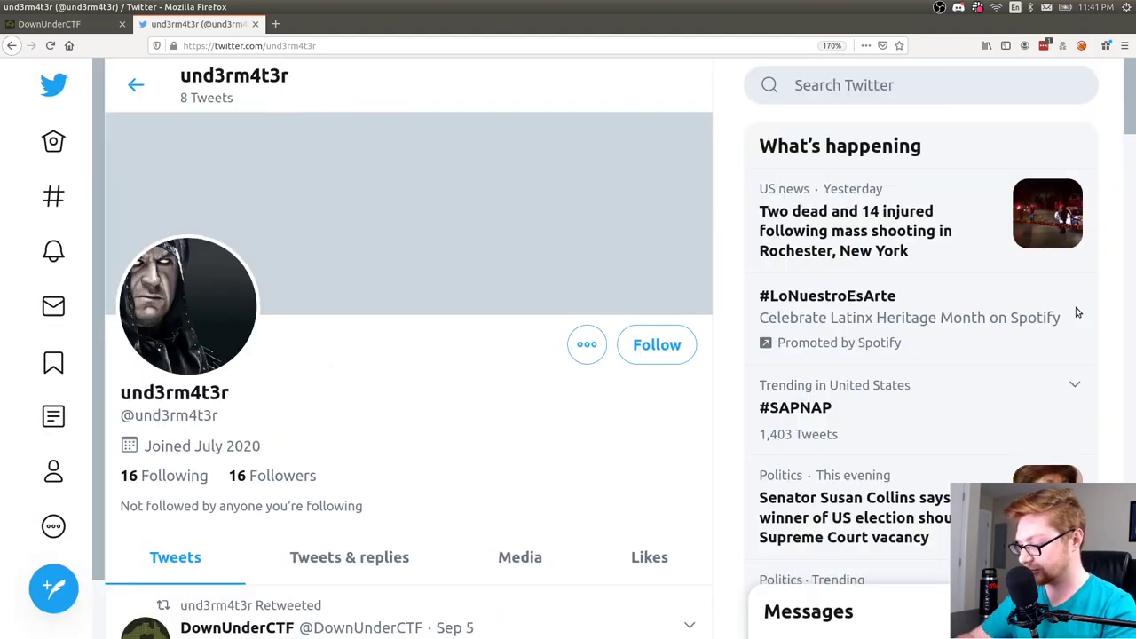
key(ctrl+plus)
scroll(839, 371, down, 2)
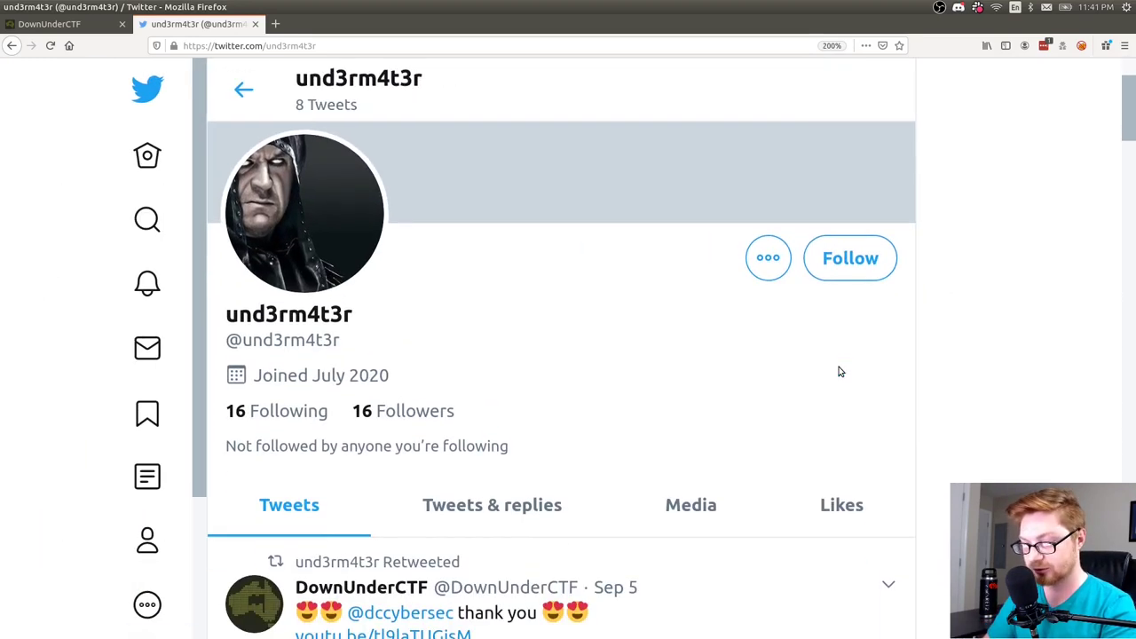
drag(360, 314, 238, 314)
scroll(399, 285, up, 1)
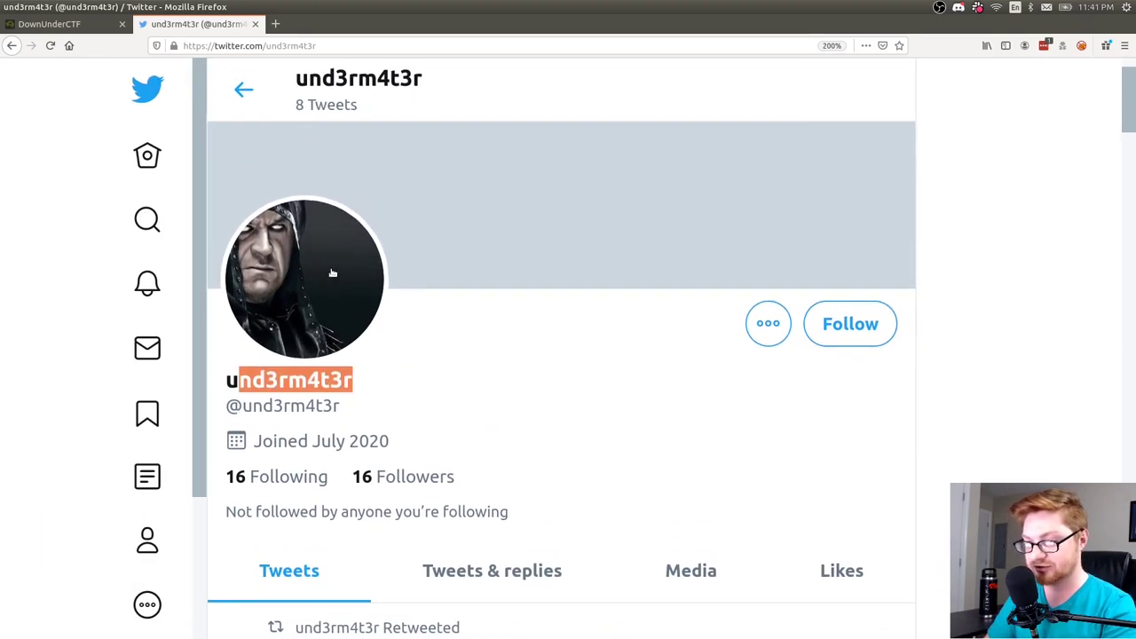
click(328, 267)
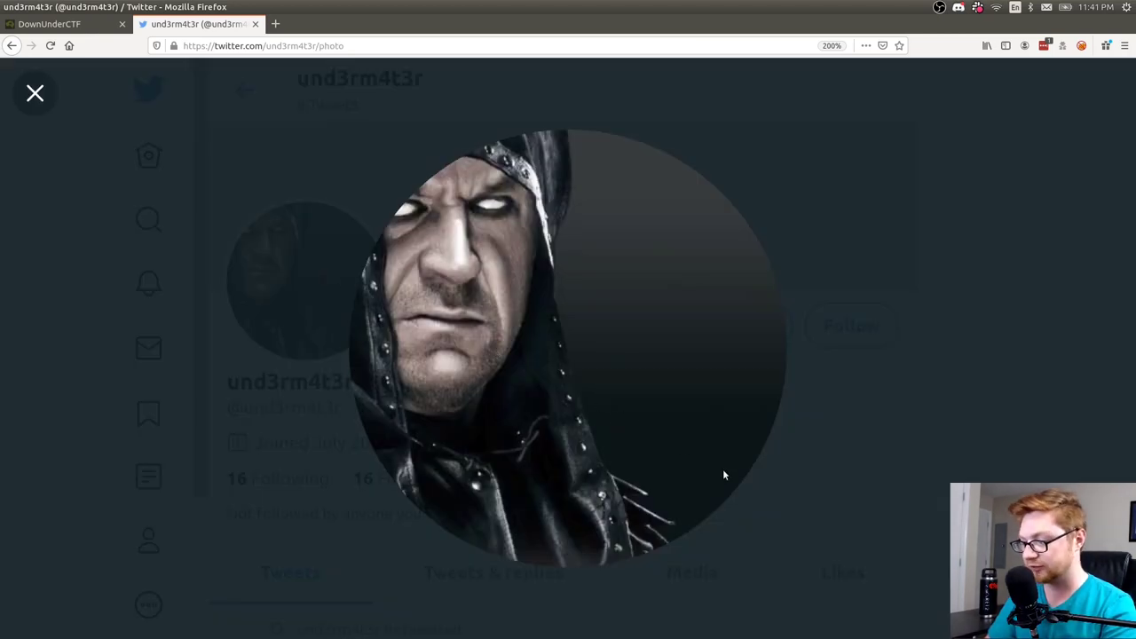
click(815, 479)
scroll(671, 458, up, 1)
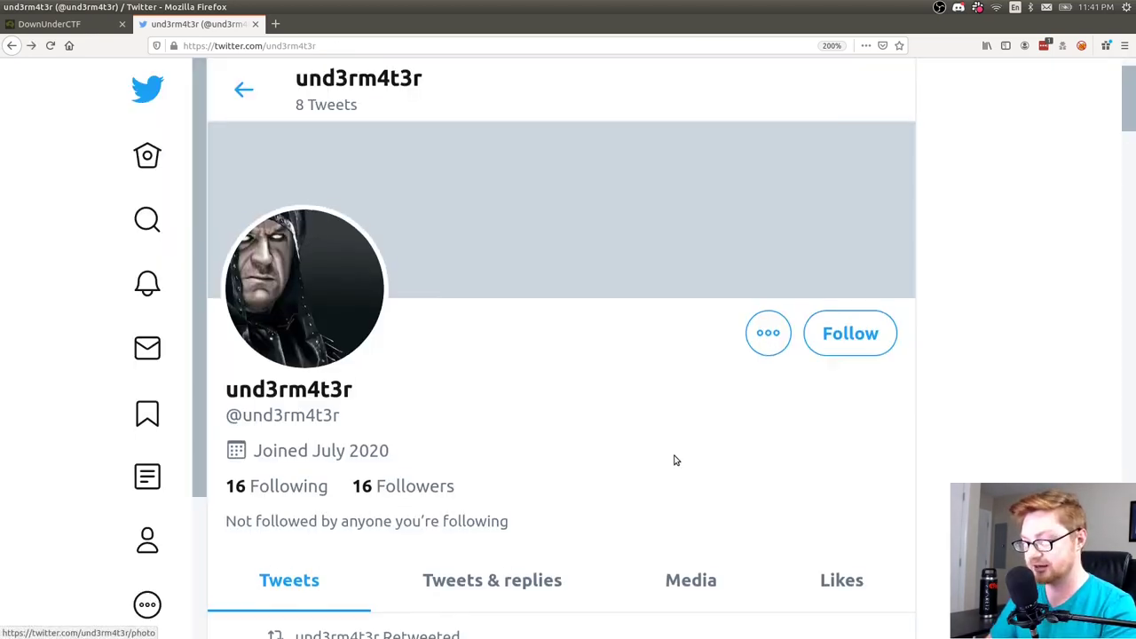
scroll(669, 459, down, 2)
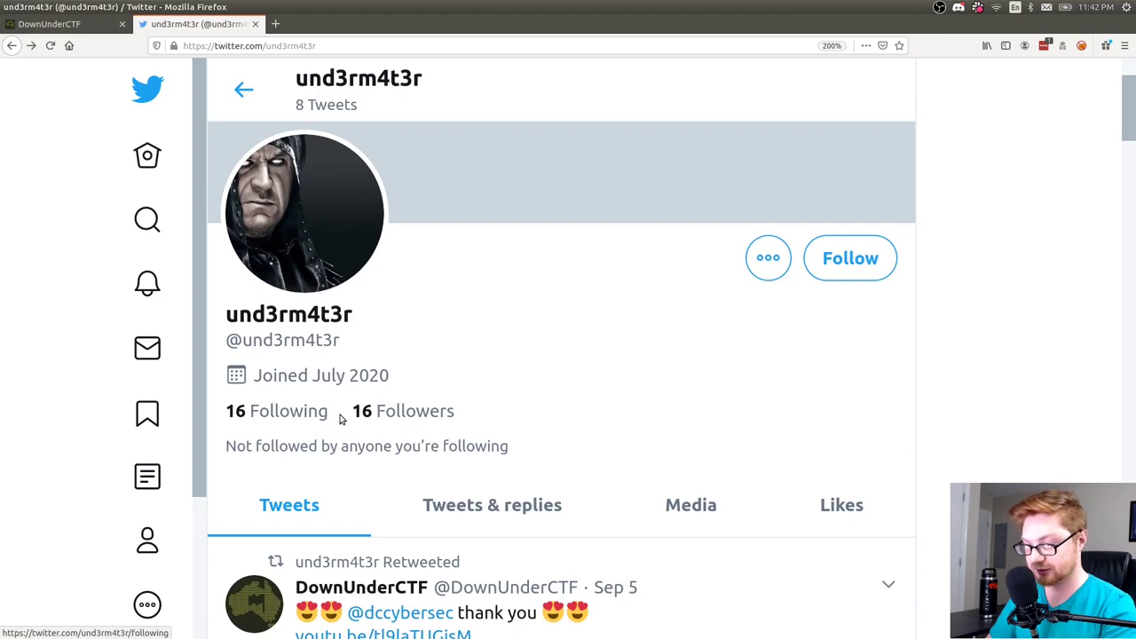
click(386, 412)
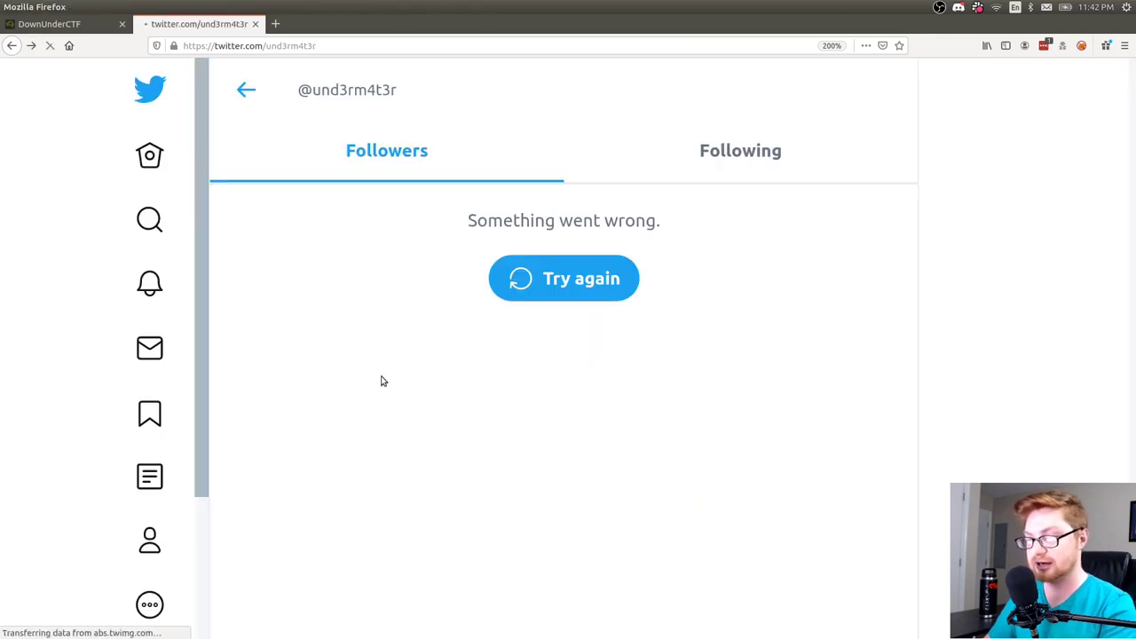
scroll(652, 393, down, 5)
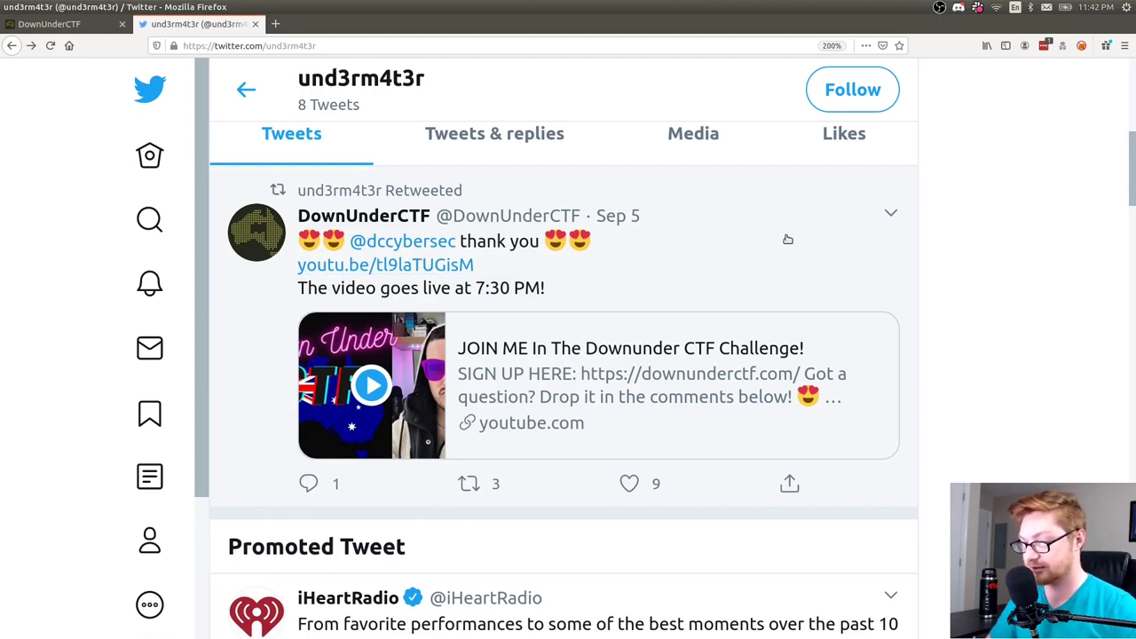
scroll(787, 239, down, 3)
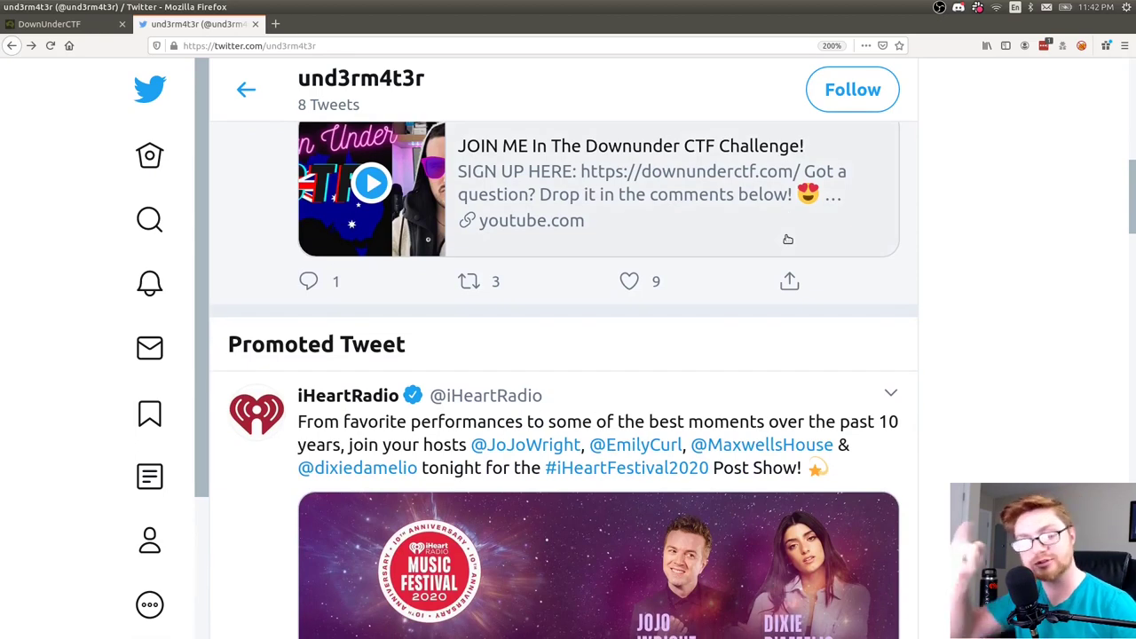
scroll(787, 238, down, 2)
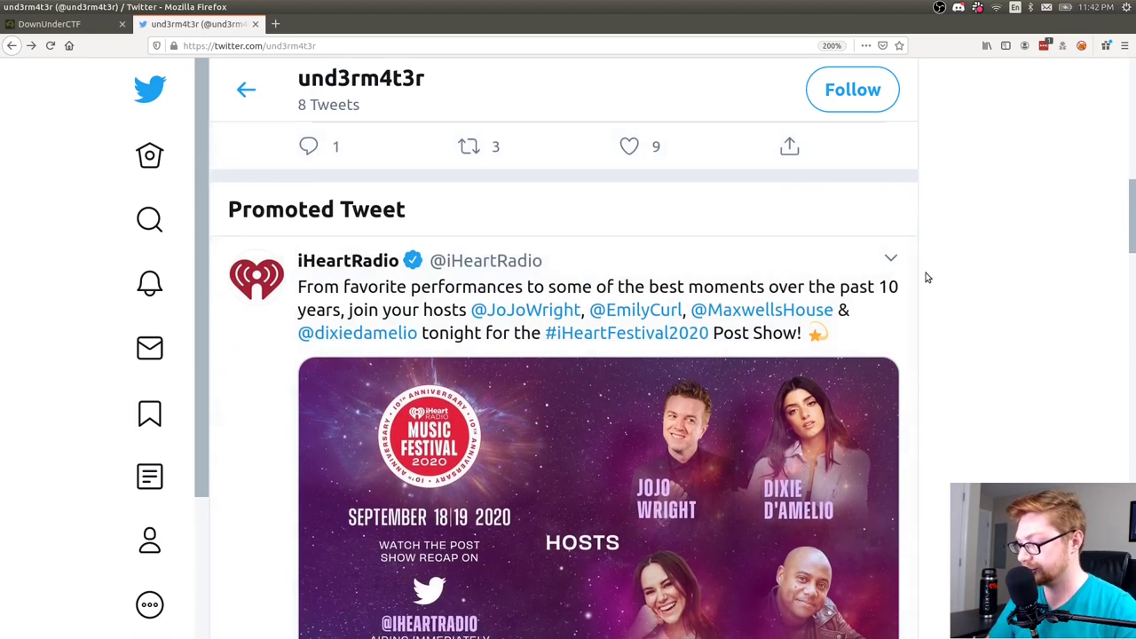
scroll(925, 278, down, 9)
scroll(990, 278, down, 1)
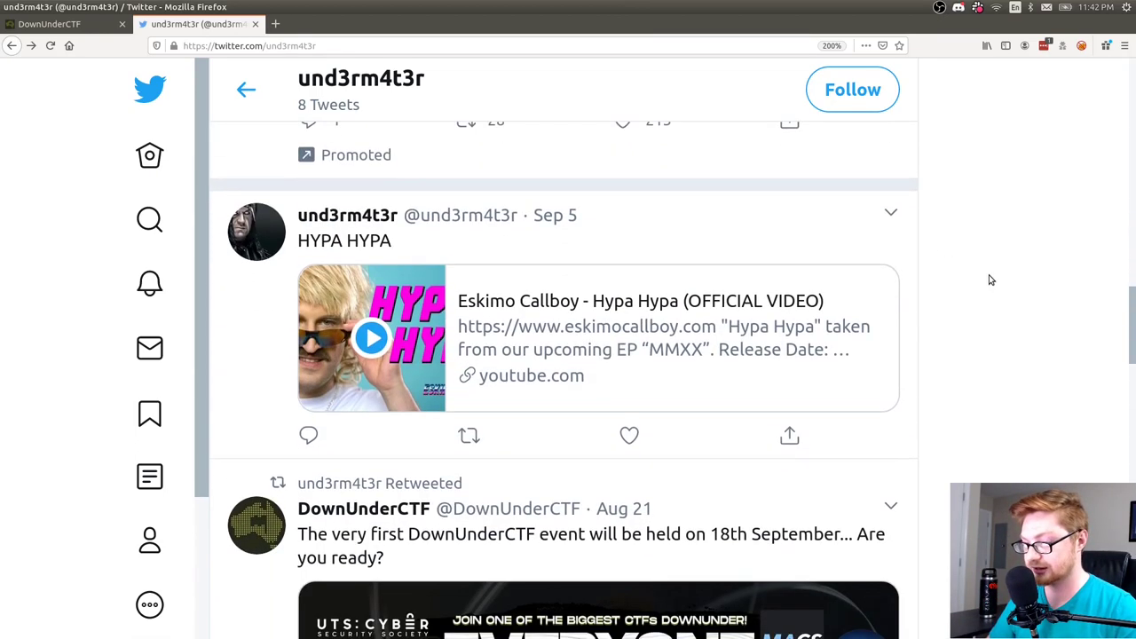
scroll(991, 281, down, 3)
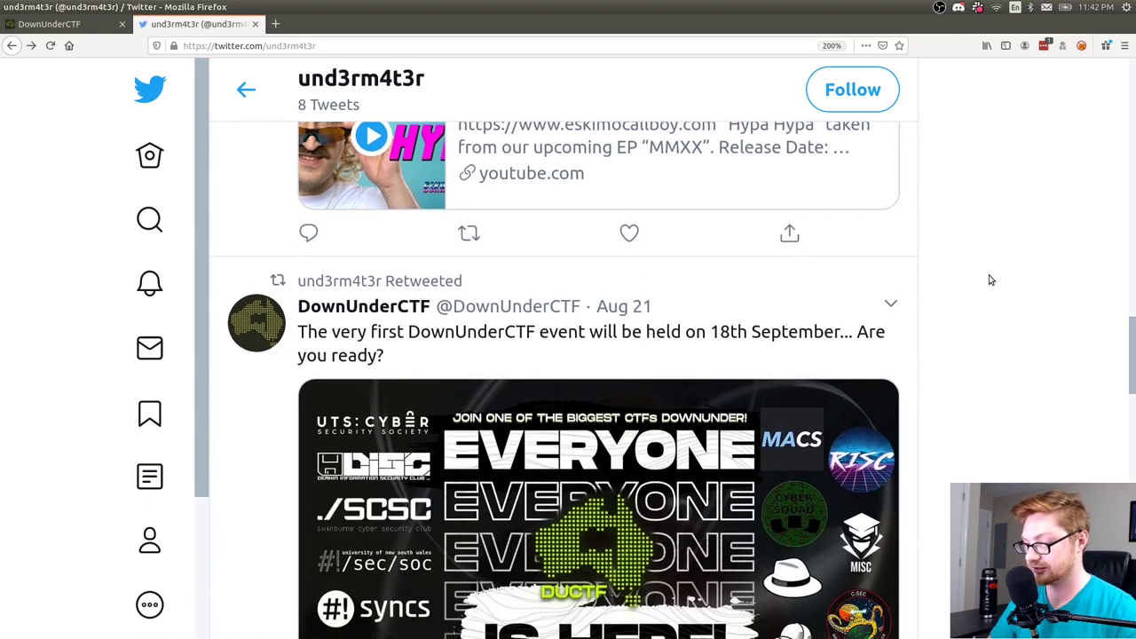
scroll(991, 281, down, 2)
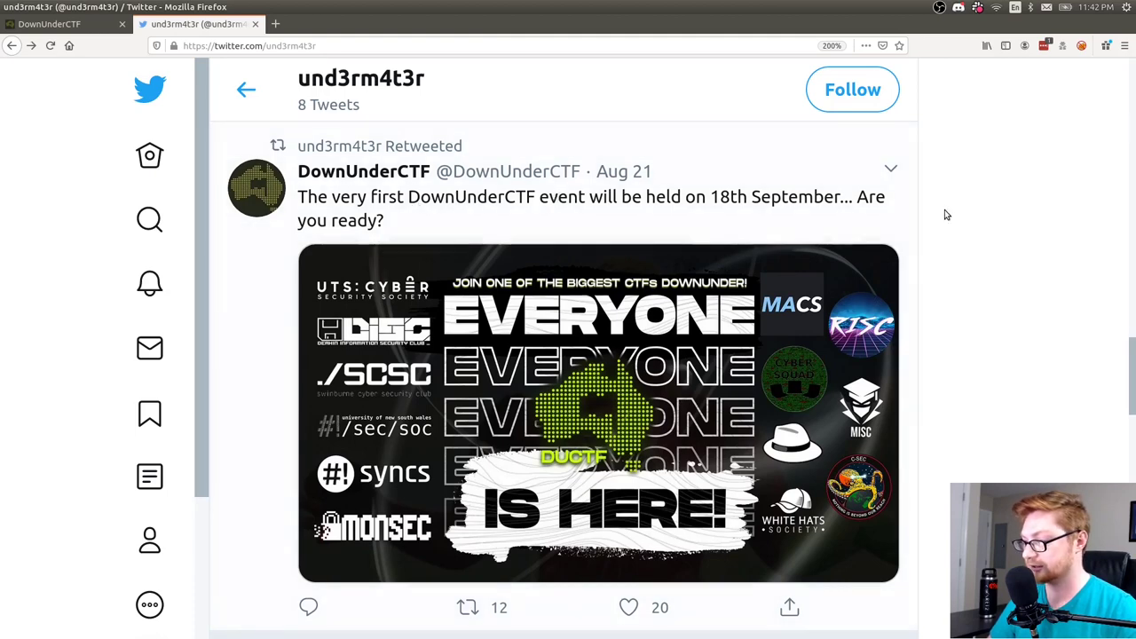
scroll(945, 213, down, 8)
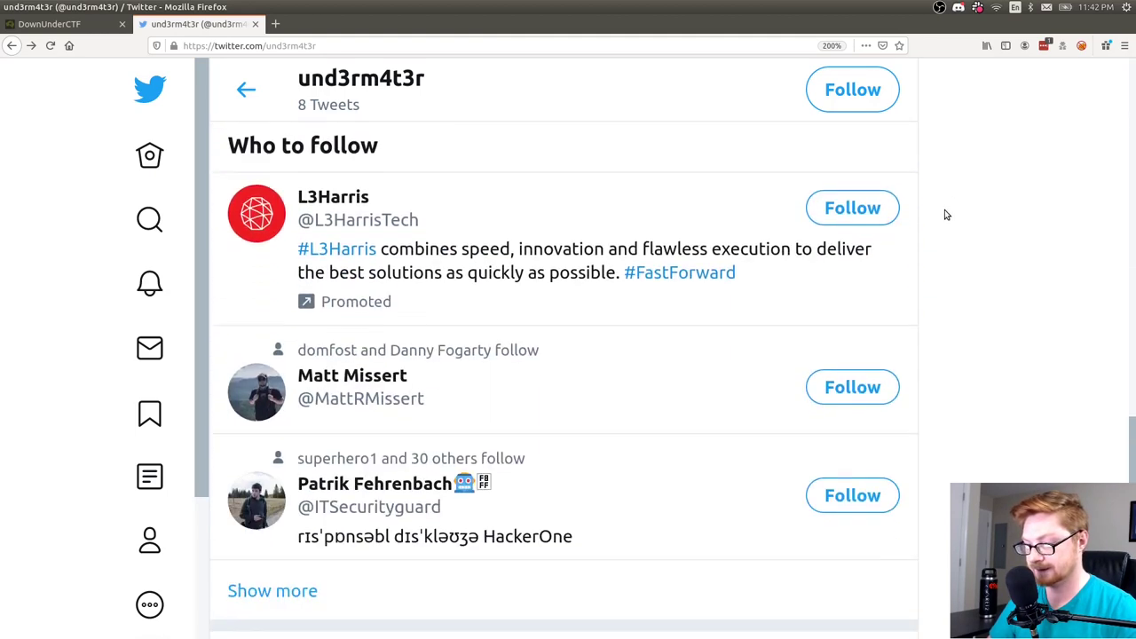
scroll(945, 213, down, 5)
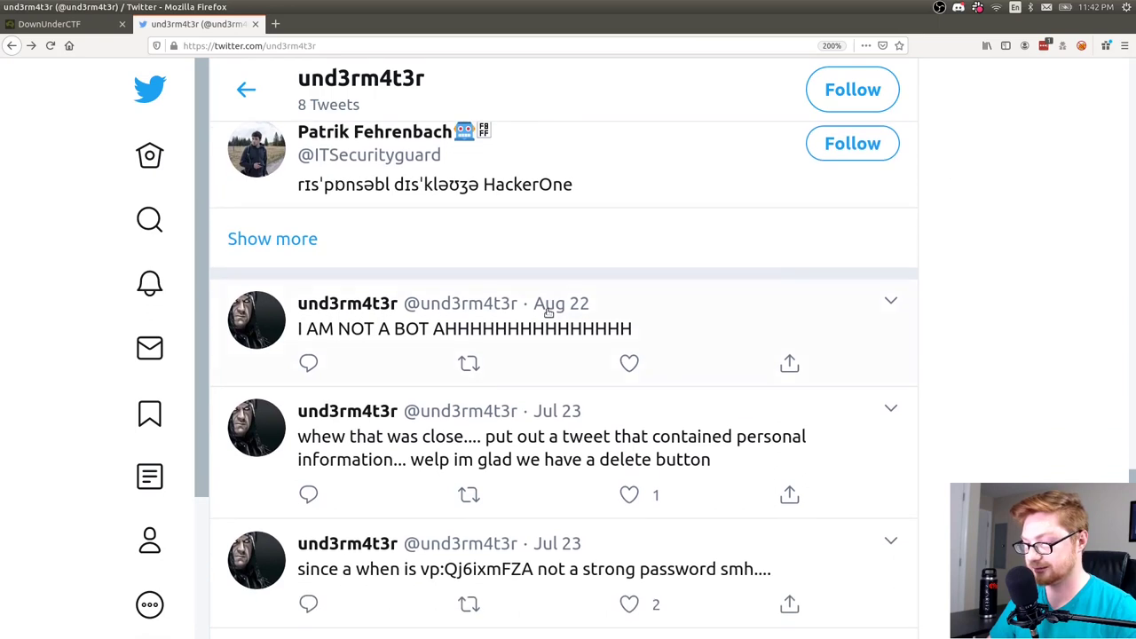
Read the Aug 22 and Jul 23 tweets closely, including those about a deleted tweet and a strong password.
drag(432, 334, 532, 333)
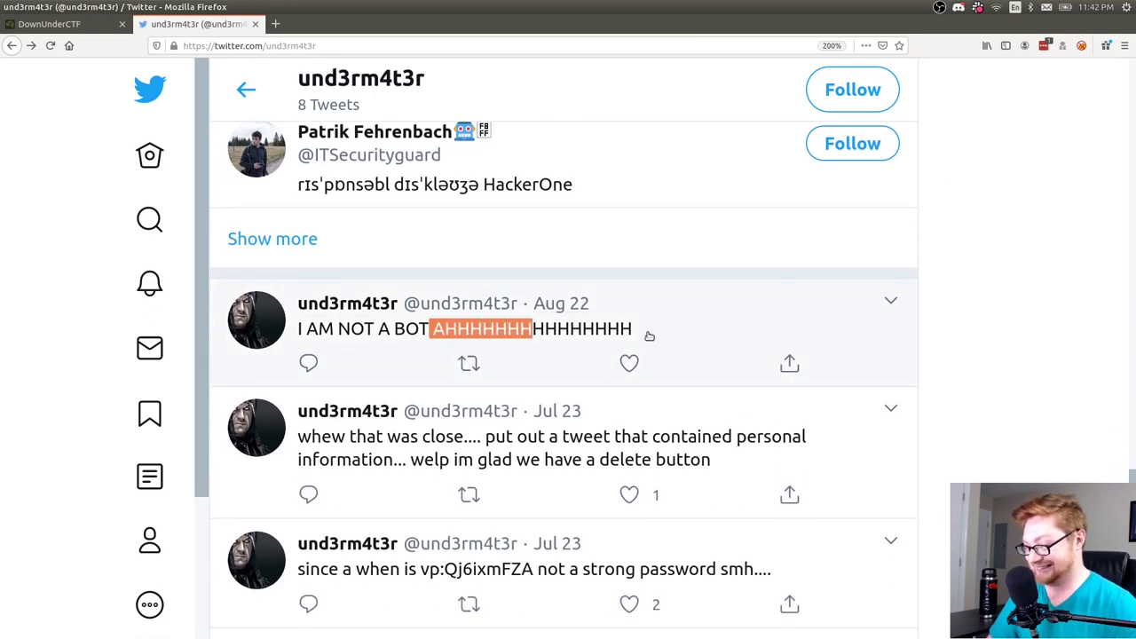
click(978, 320)
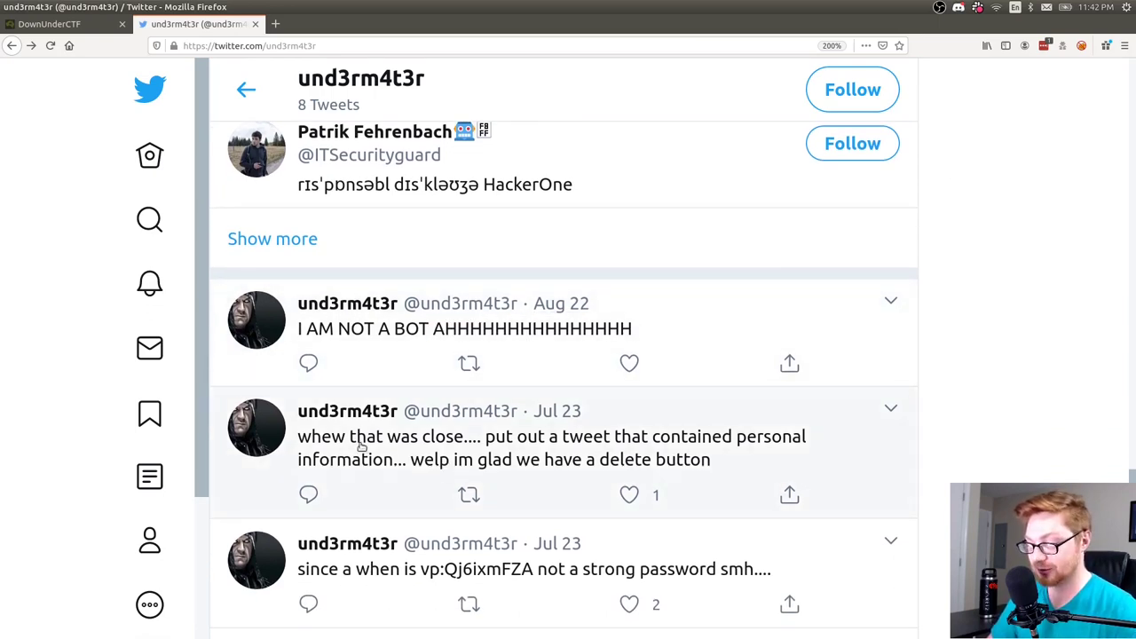
scroll(550, 432, down, 1)
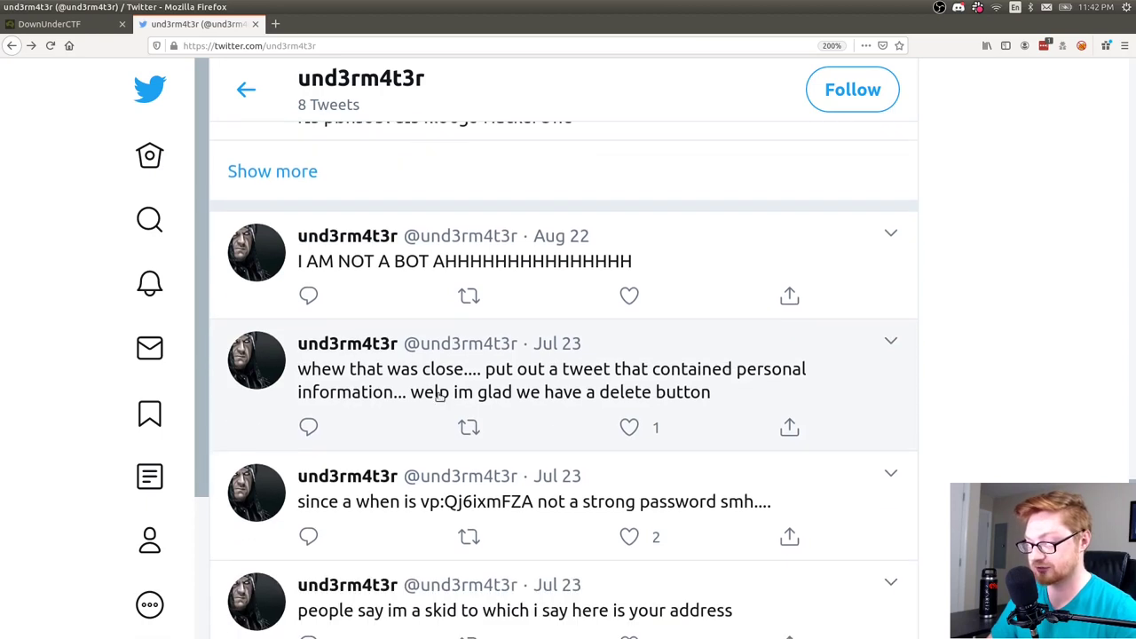
scroll(732, 384, down, 3)
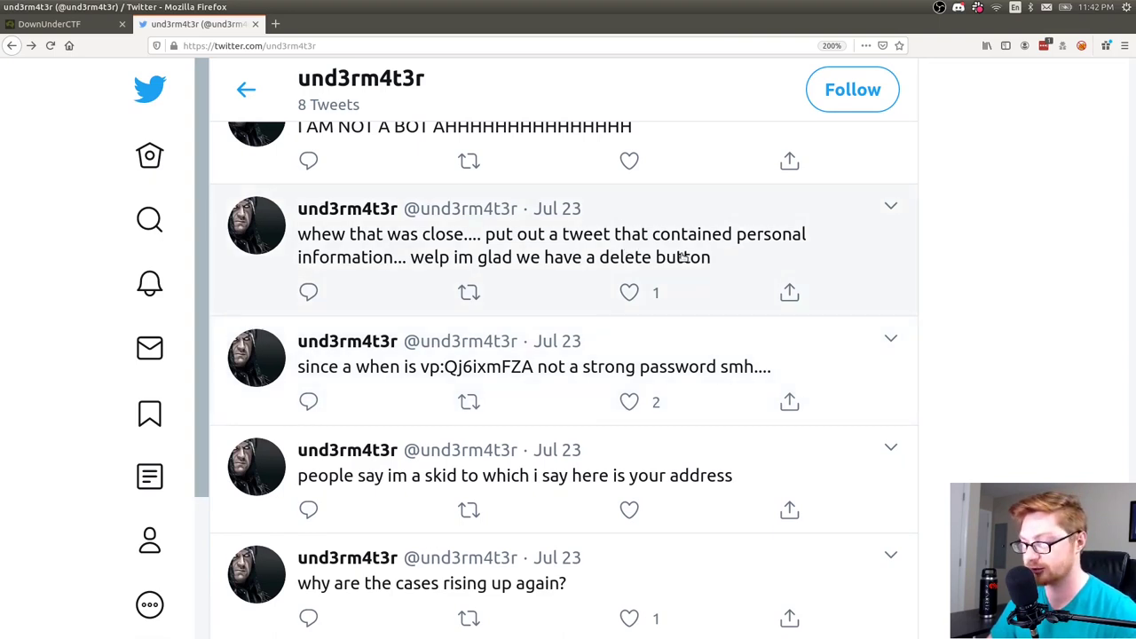
scroll(681, 257, down, 2)
drag(420, 302, 547, 301)
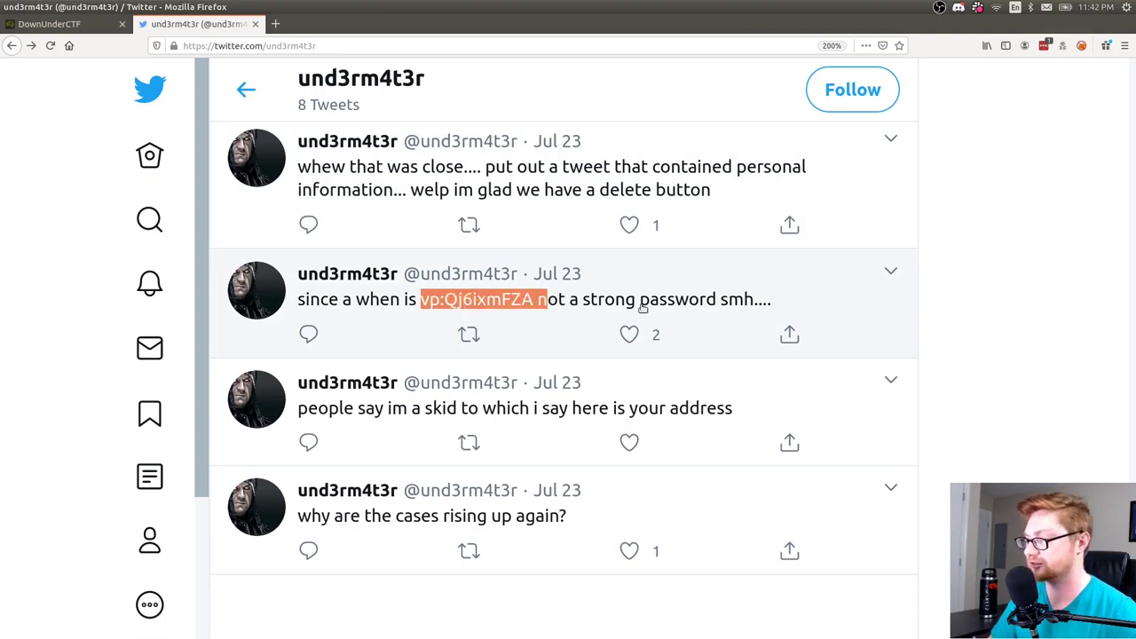
drag(725, 304, 757, 304)
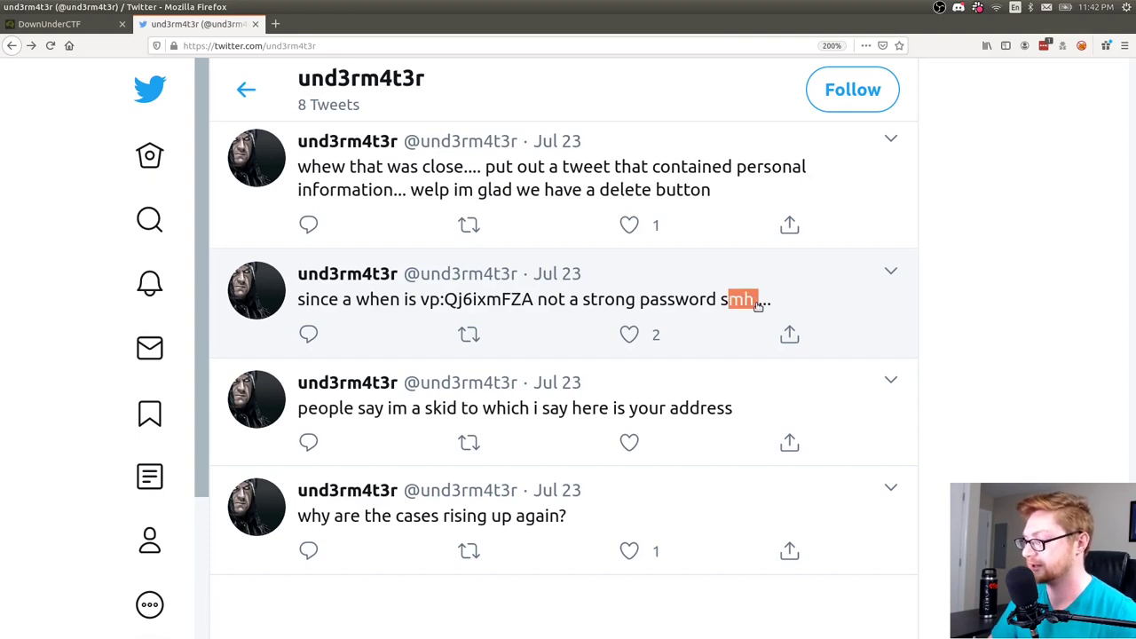
Open the Jul 23 tweet about a strong password and copy the password string that follows "vp:".
click(438, 305)
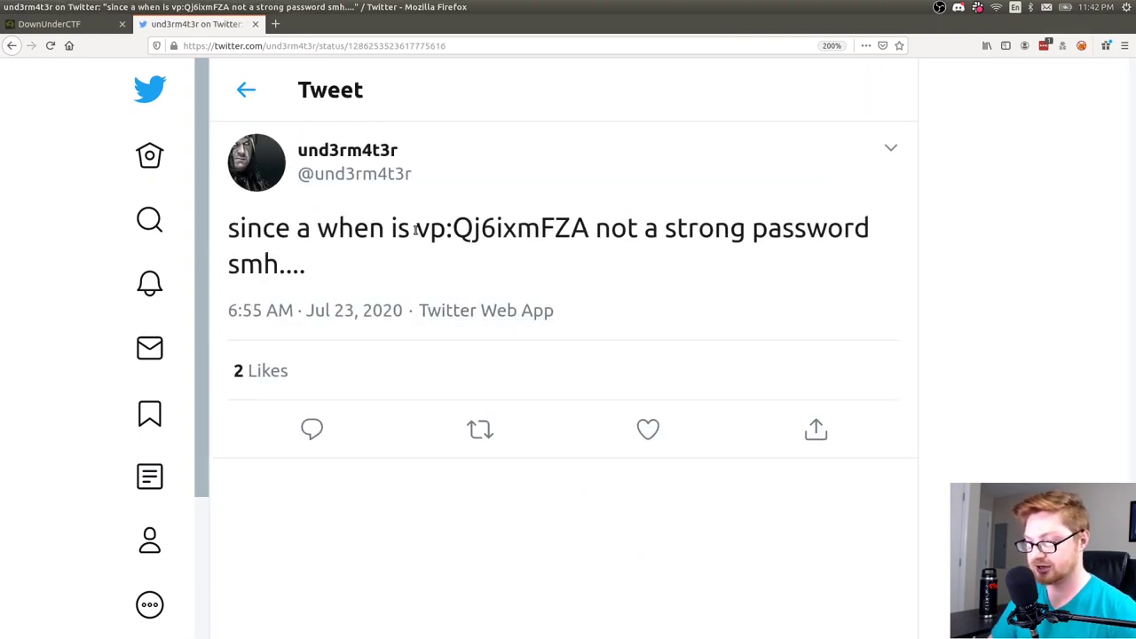
drag(416, 229, 450, 229)
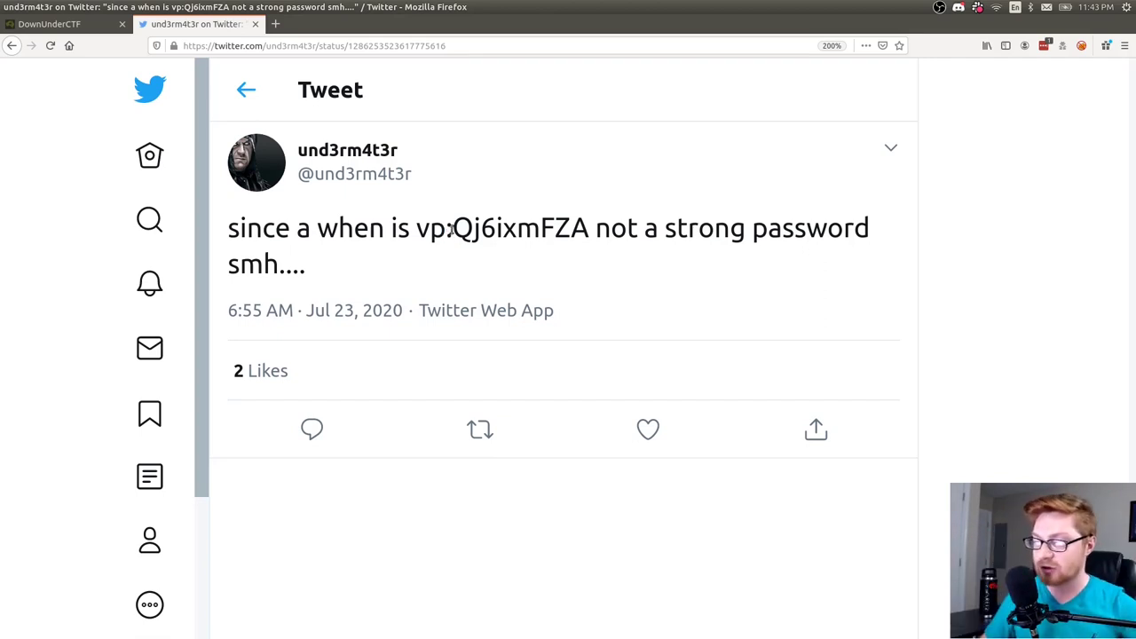
drag(450, 229, 582, 240)
key(ctrl+c)
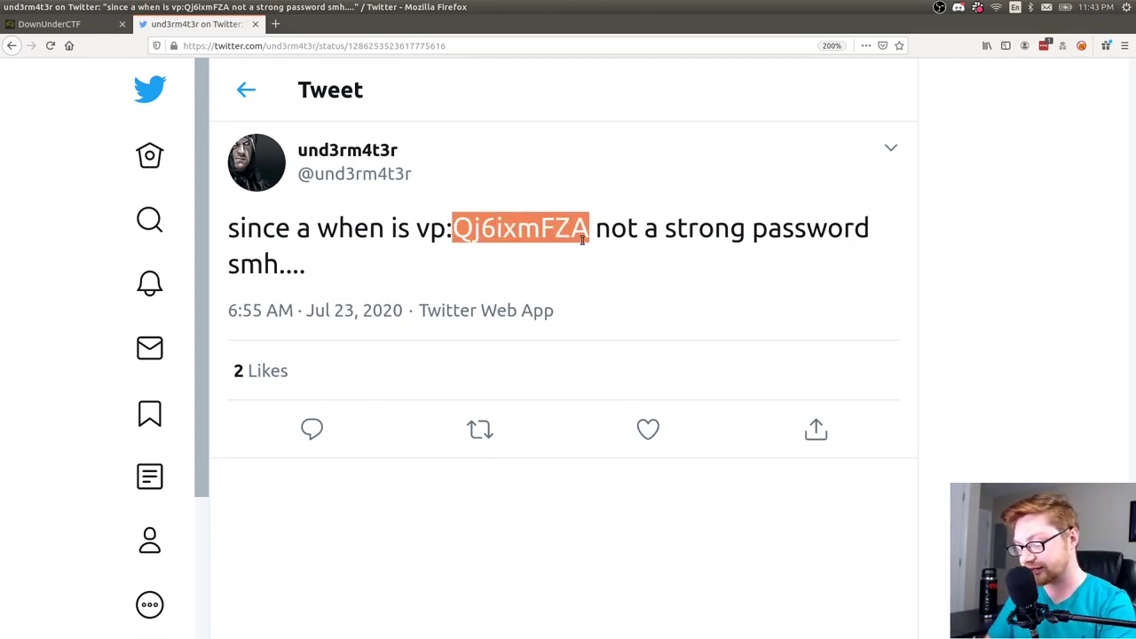
Open a terminal with enlarged text and try to decode the copied password string with echo piped into base64 -d.
key(ctrl+alt+t)
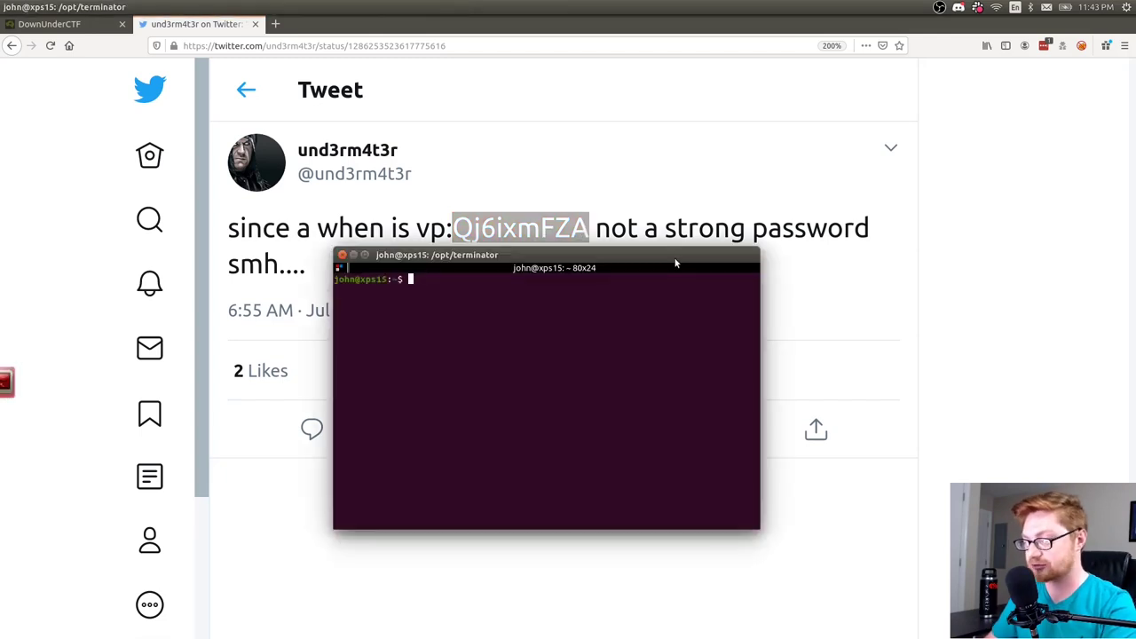
key(ctrl+plus)
key(ctrl+plus)
text(echo ")
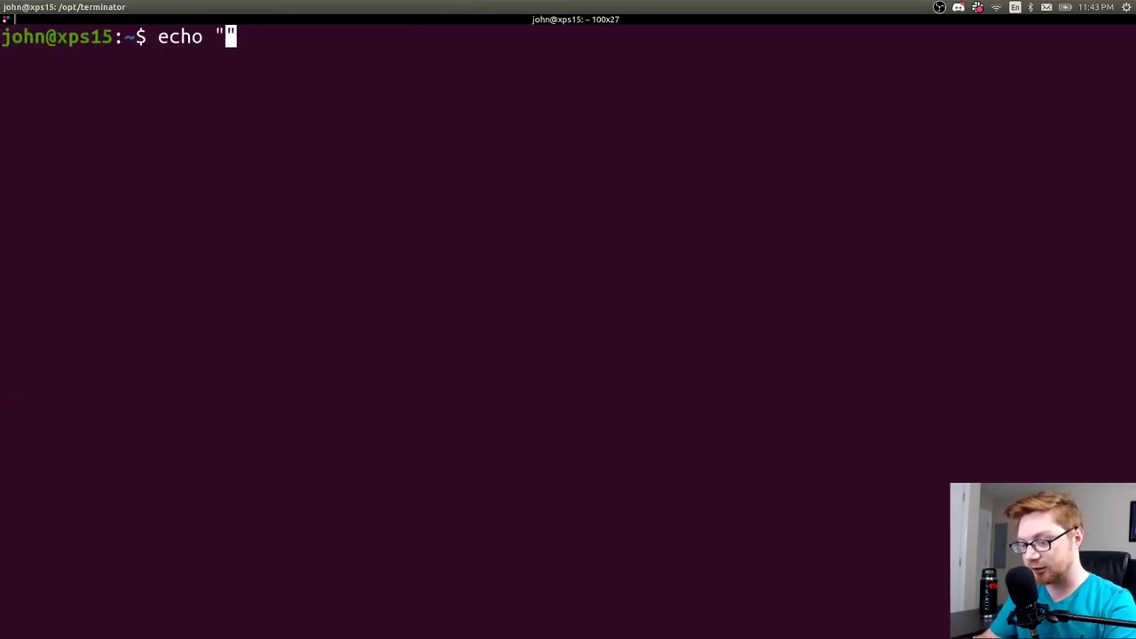
key(ctrl+shift+v)
text(" |)
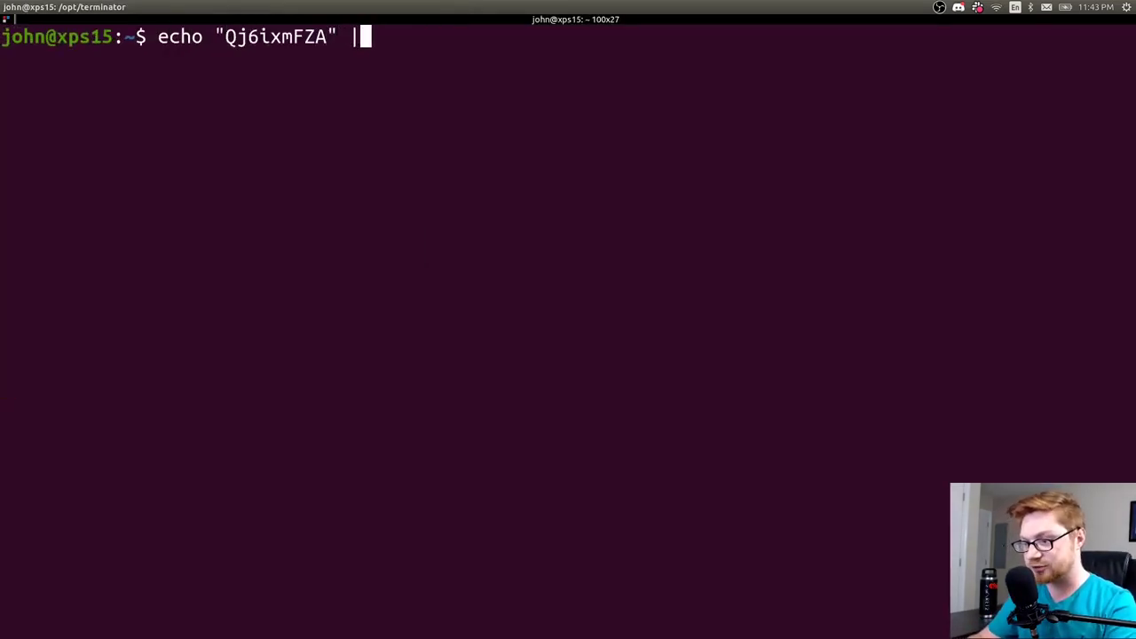
text( base64 -d)
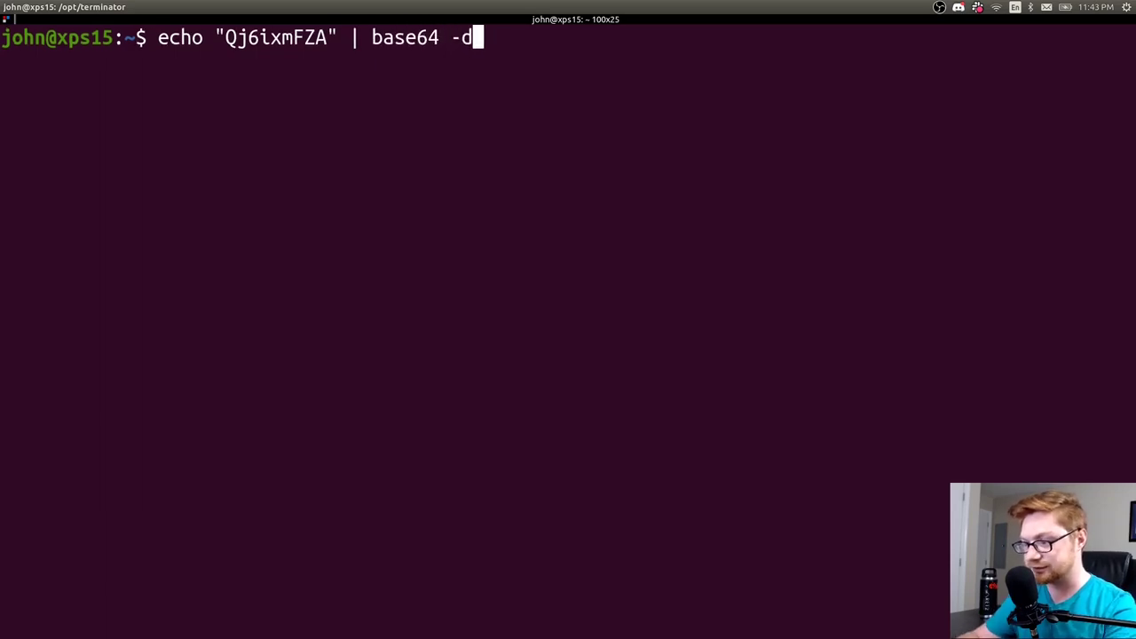
key(ctrl+plus)
key(Return)
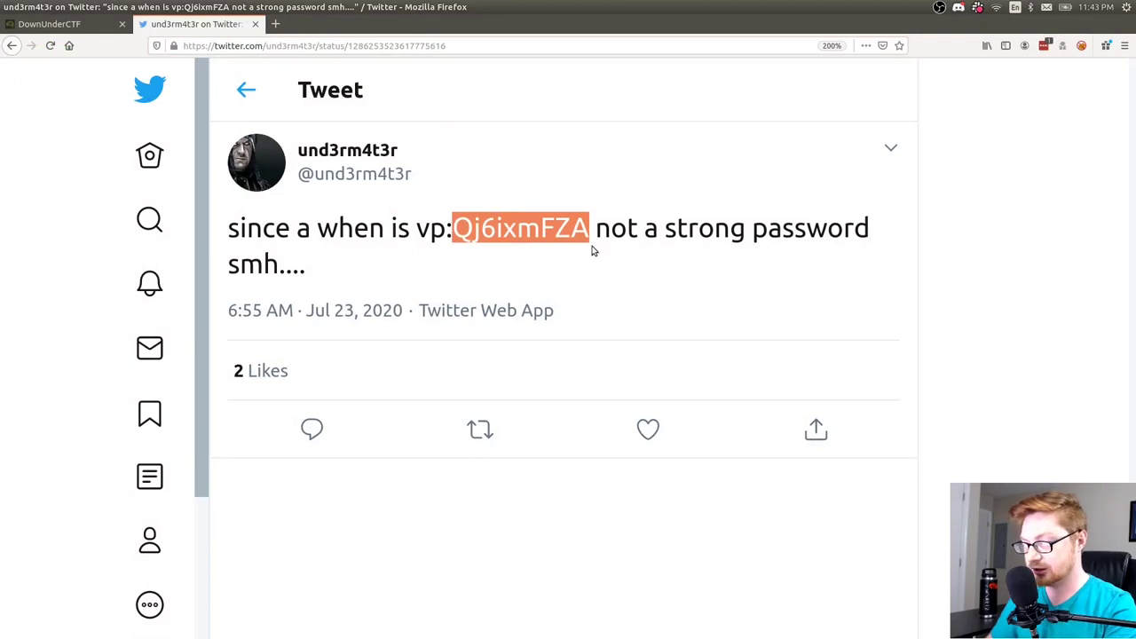
Recheck the complete string including its "vp:" prefix in the password tweet, and return to the und3rm4t3r profile timeline.
click(436, 232)
drag(423, 229, 583, 235)
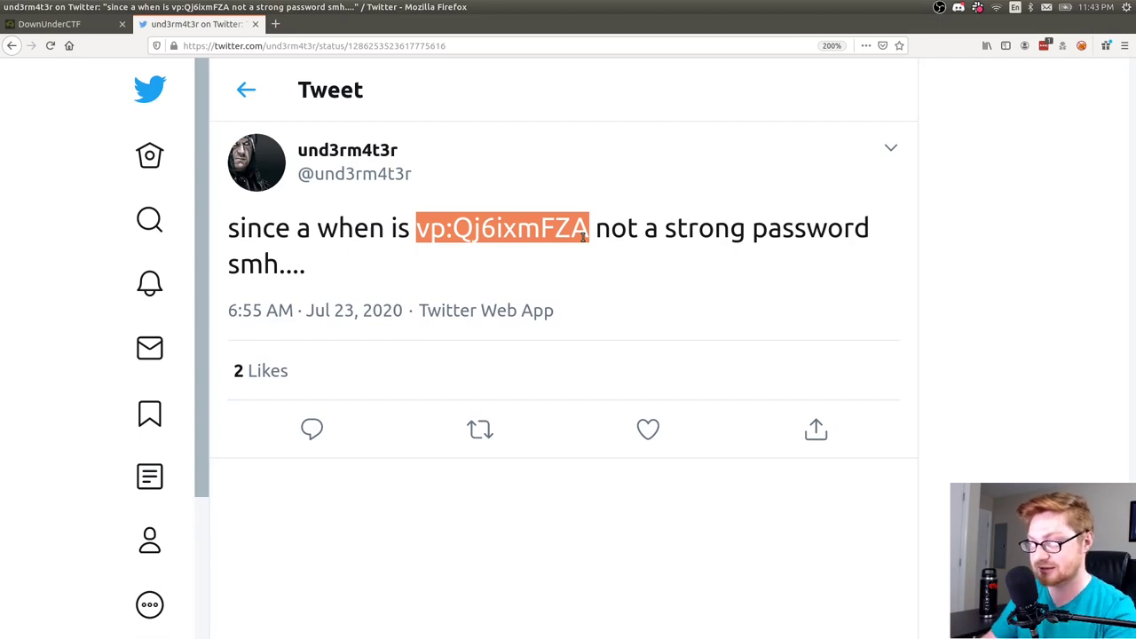
click(599, 260)
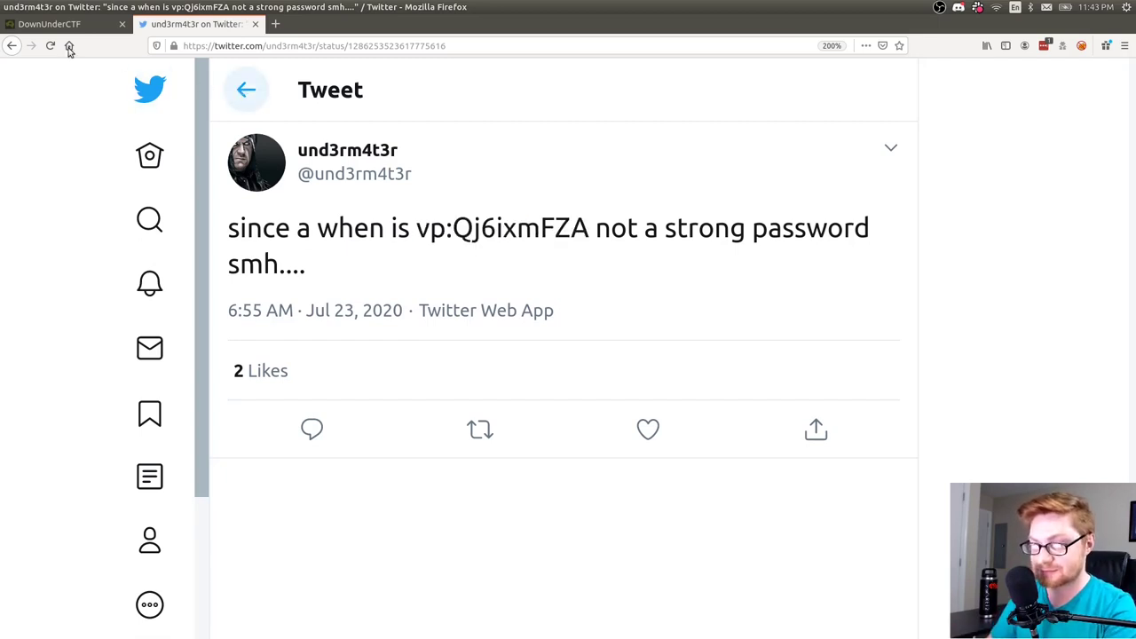
click(11, 47)
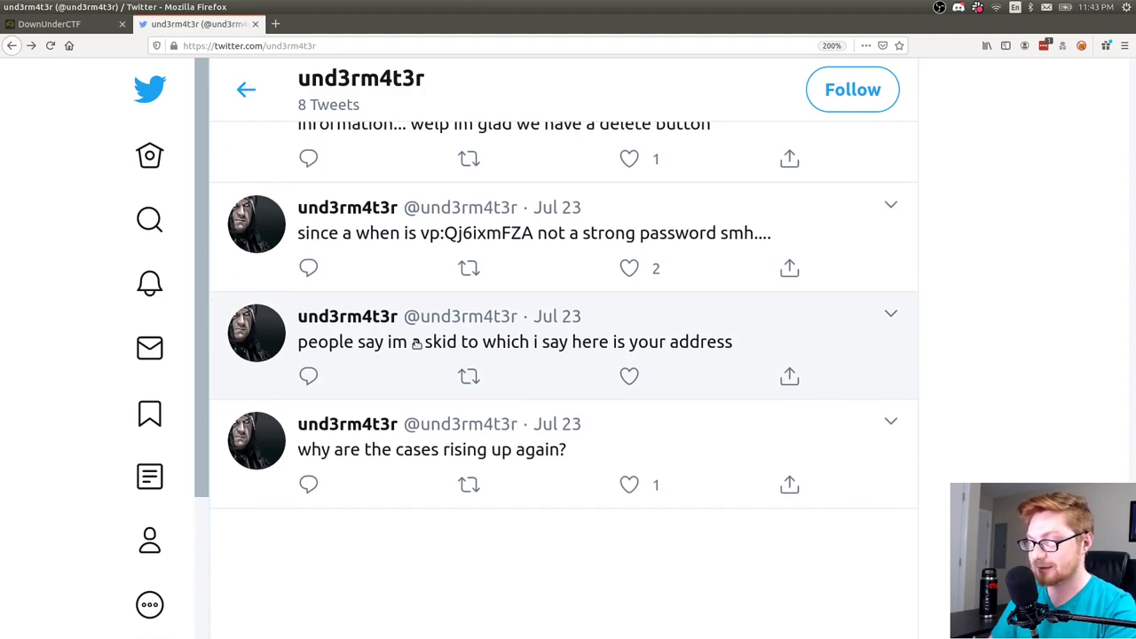
Review the timeline again for clues, from the tweet mentioning an address to the one about a deleted tweet.
drag(471, 344, 720, 344)
key(alt+Left)
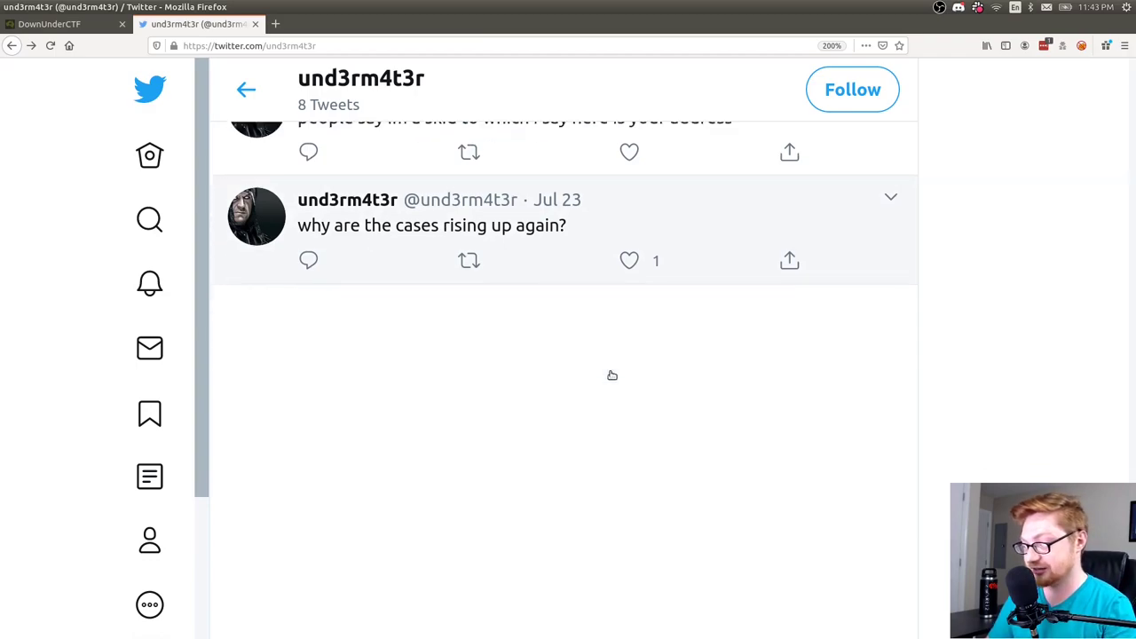
scroll(611, 375, up, 10)
scroll(865, 442, up, 10)
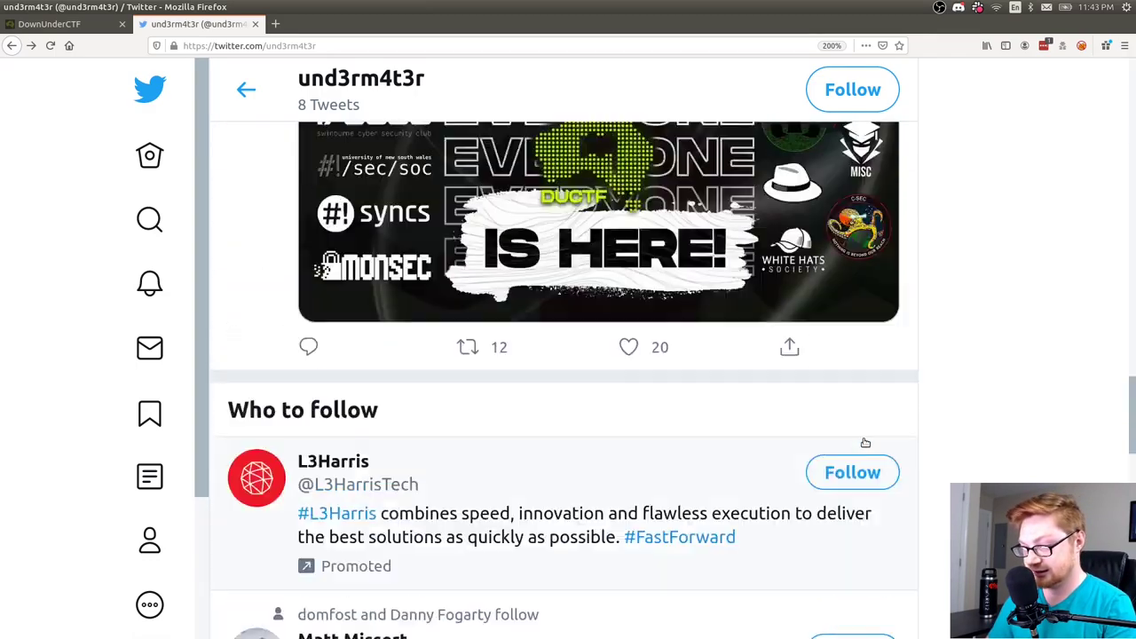
scroll(865, 442, up, 5)
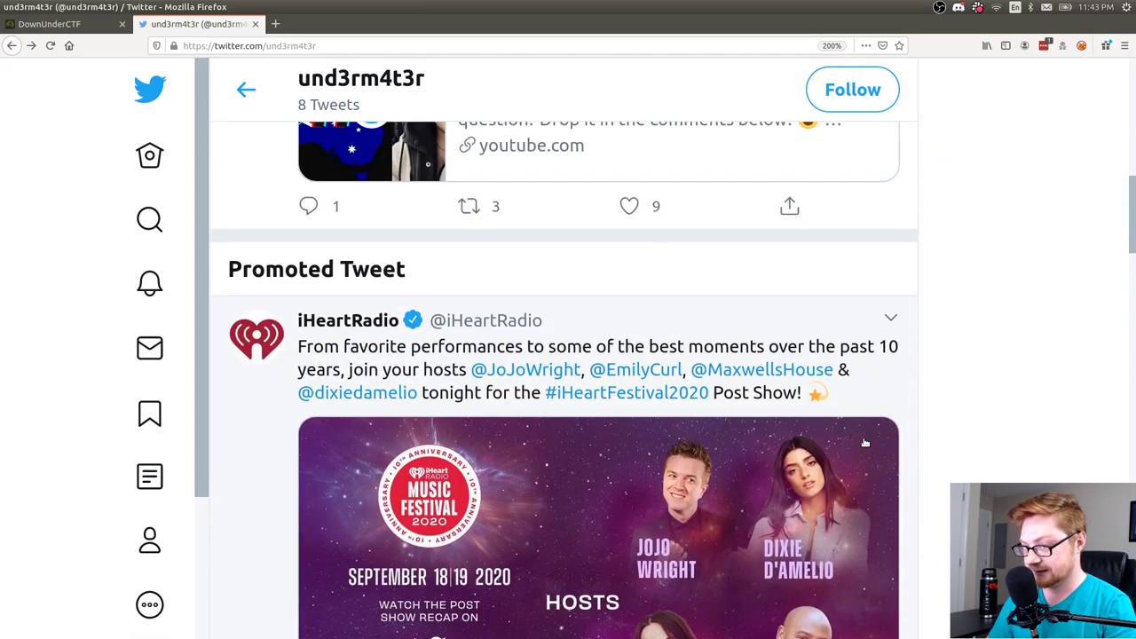
scroll(865, 441, down, 10)
scroll(865, 442, down, 15)
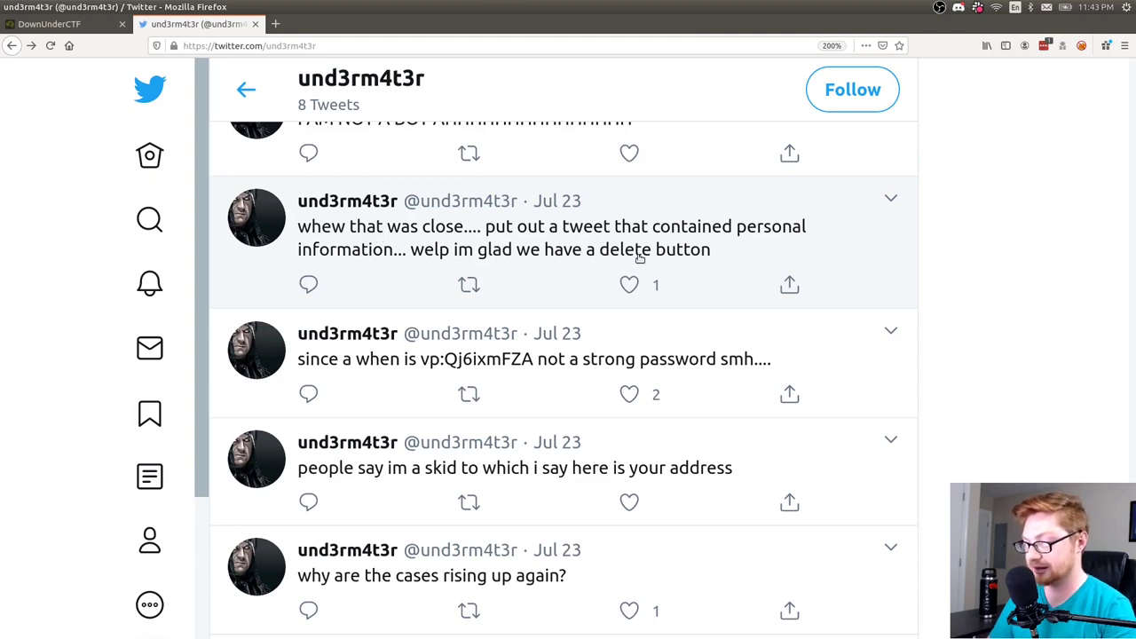
Search Google for "recover deleted tweets" in a new browser tab.
click(275, 24)
text(d)
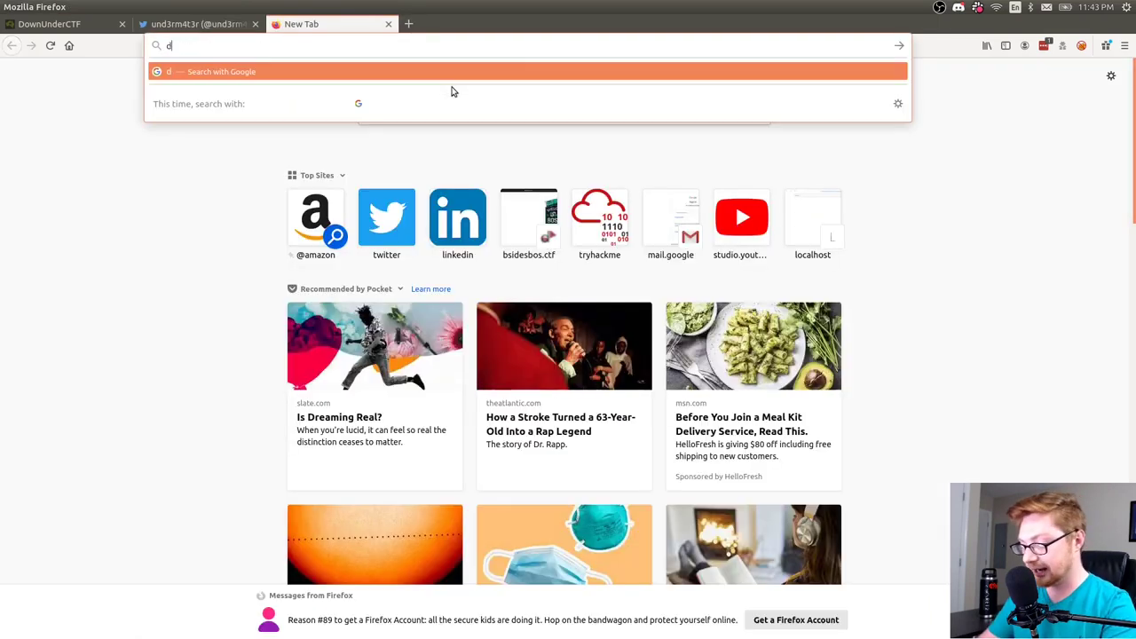
text(eleted)
key(Home)
text(recover)
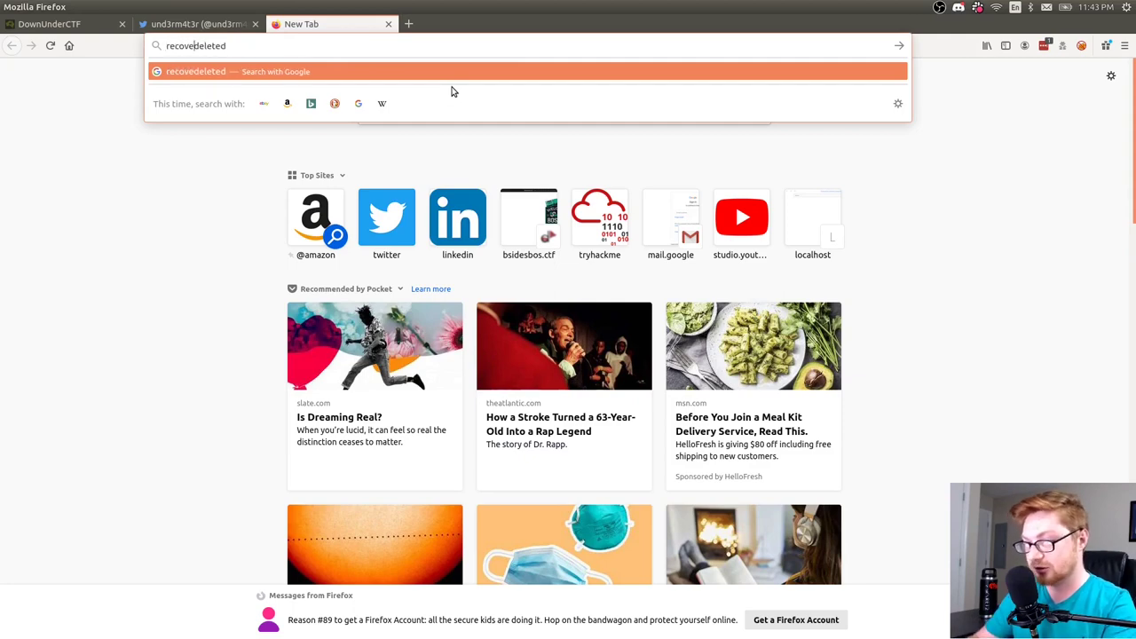
key(End)
text(tweets)
key(Return)
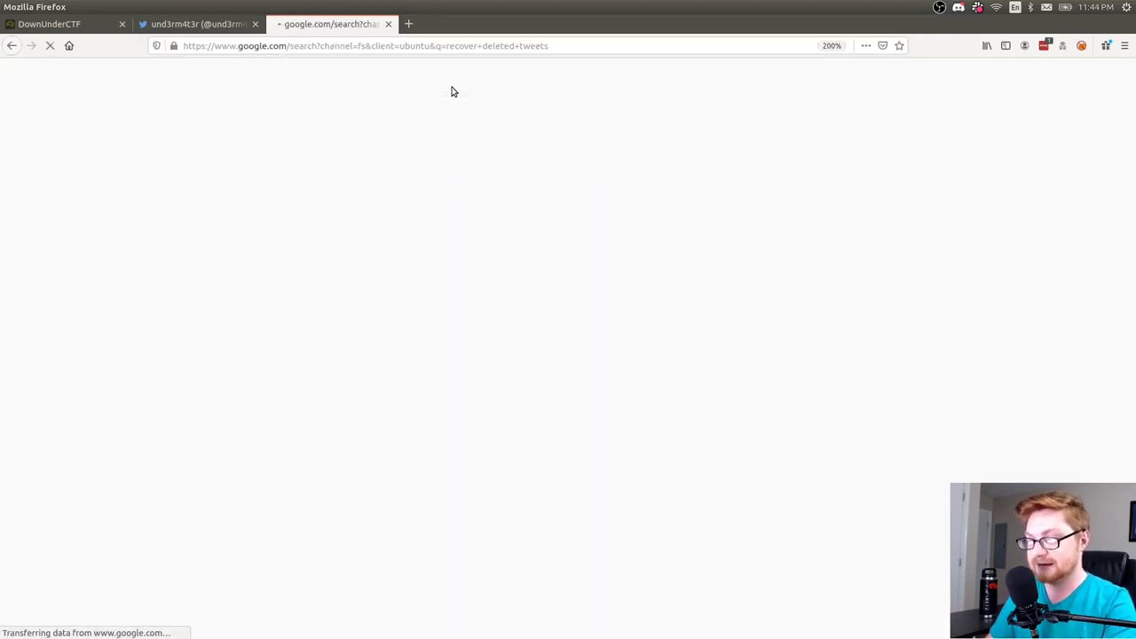
Open the Innovative Beast, TechJunkie, Quora and EaseUS results on deleted tweets in separate background tabs.
middle_click(563, 309)
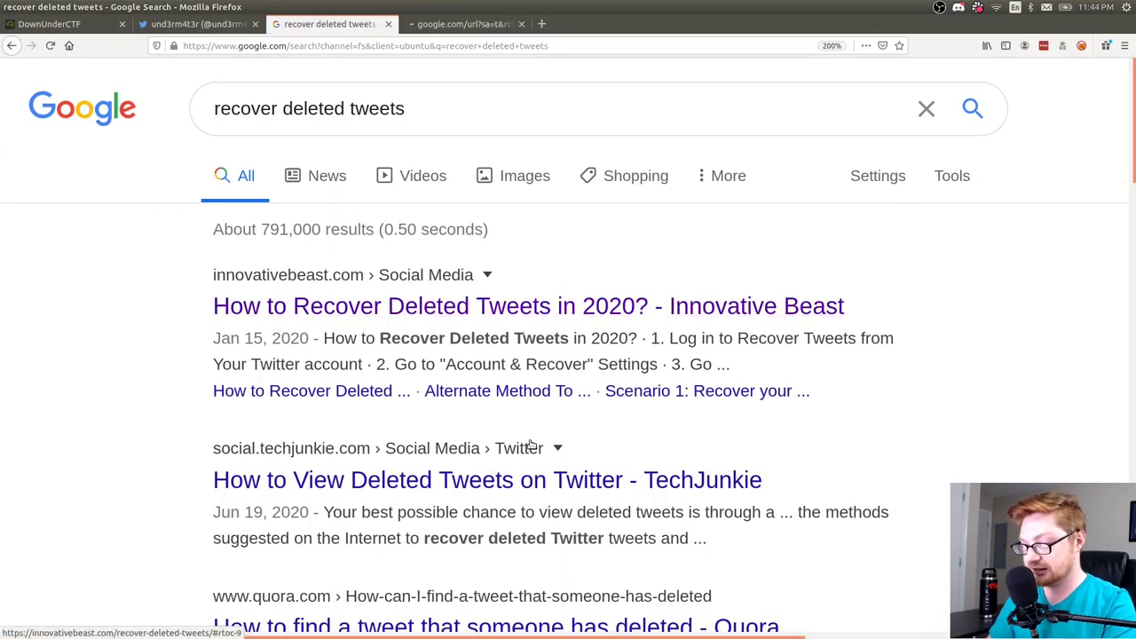
middle_click(550, 479)
scroll(721, 404, down, 3)
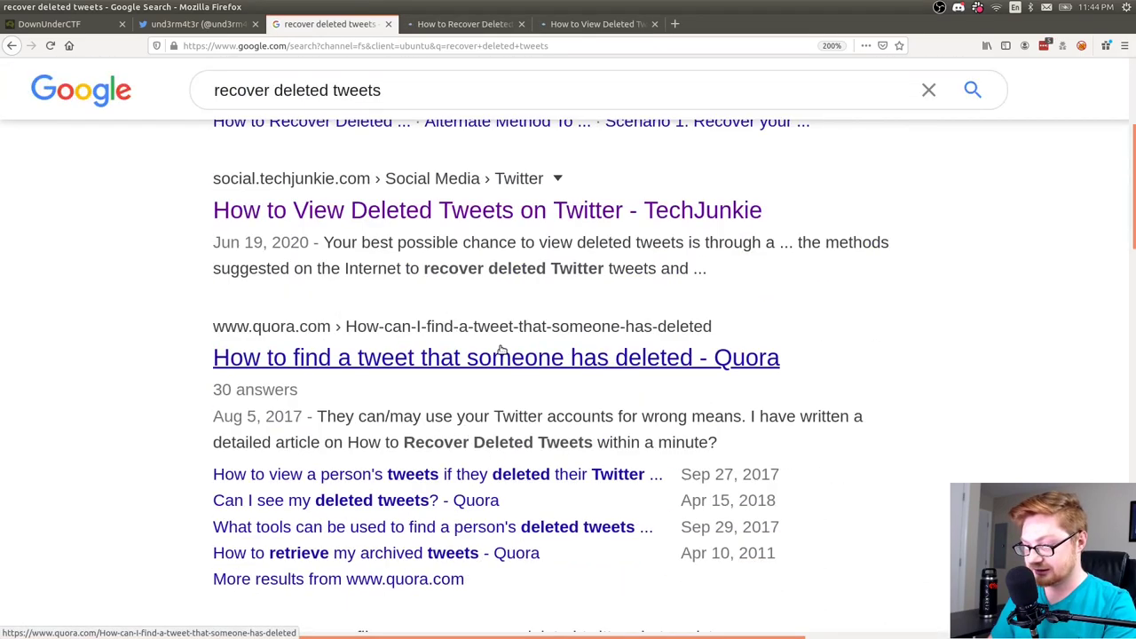
middle_click(700, 359)
scroll(701, 360, down, 3)
middle_click(712, 398)
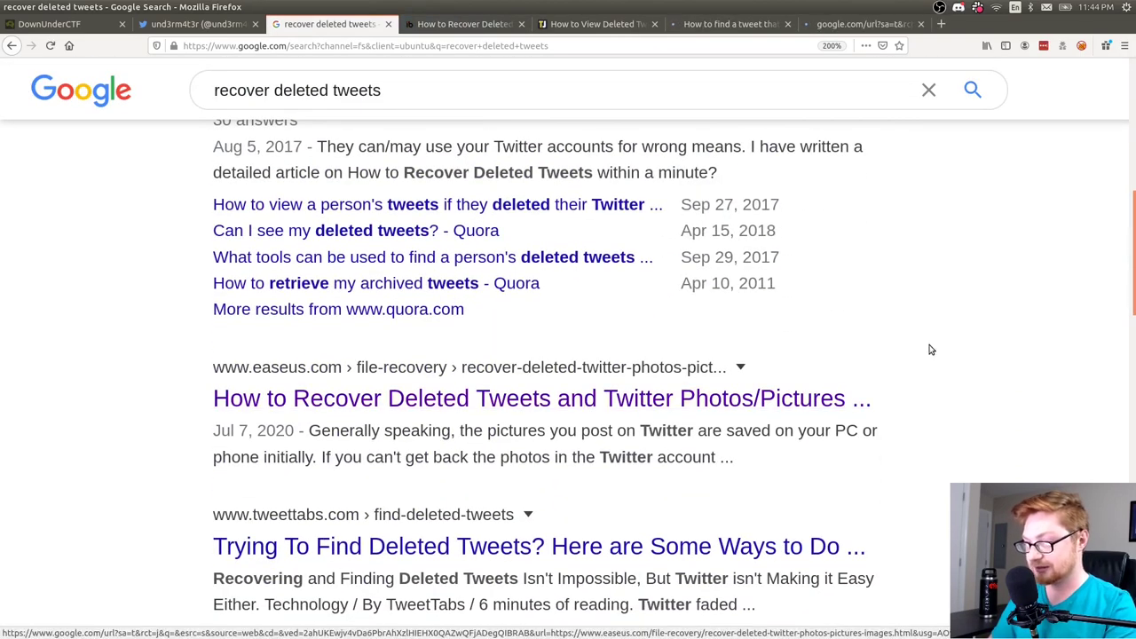
Examine the Innovative Beast article's contents list for methods of recovering someone else's deleted tweets.
key(ctrl+Tab)
key(ctrl+plus)
key(ctrl+plus)
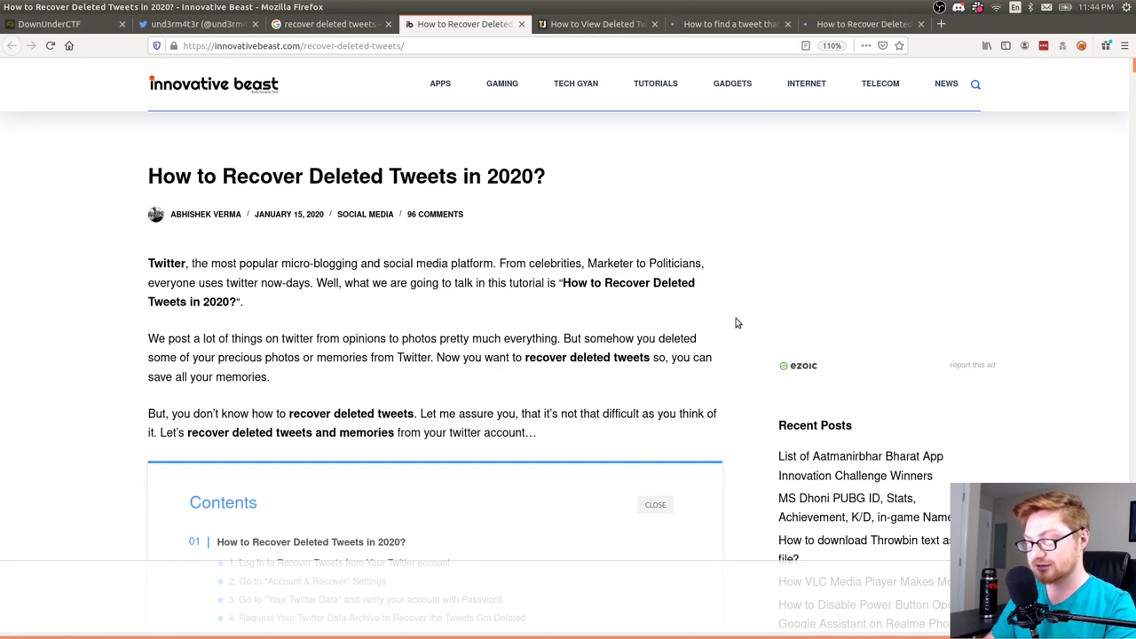
scroll(678, 326, down, 10)
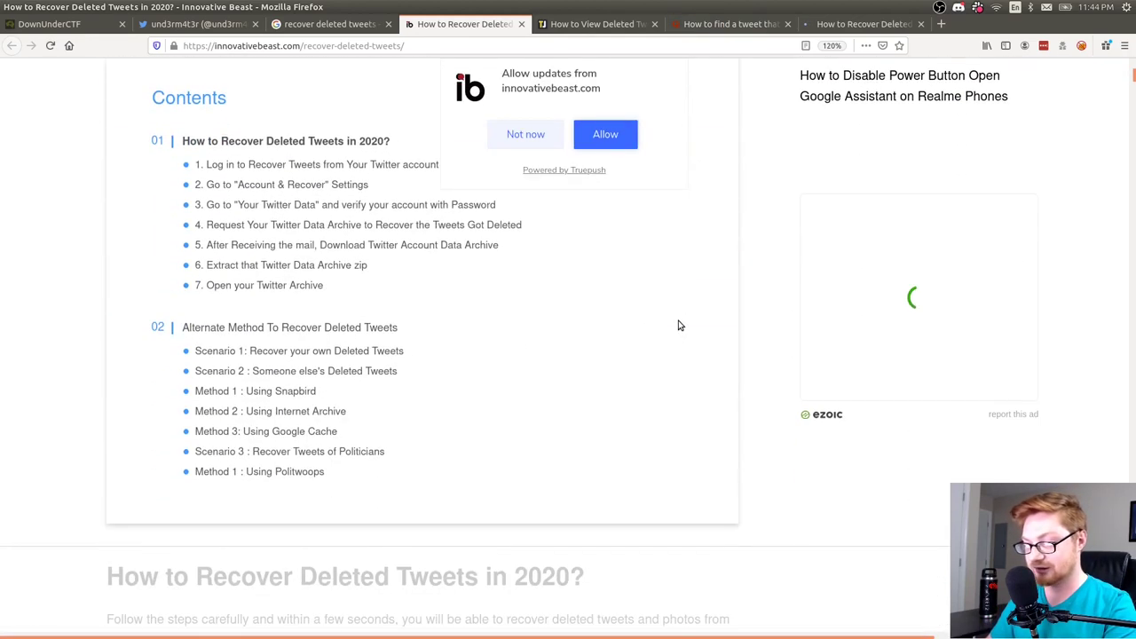
Skim the TechJunkie article on viewing deleted tweets and close its tab.
key(ctrl+Tab)
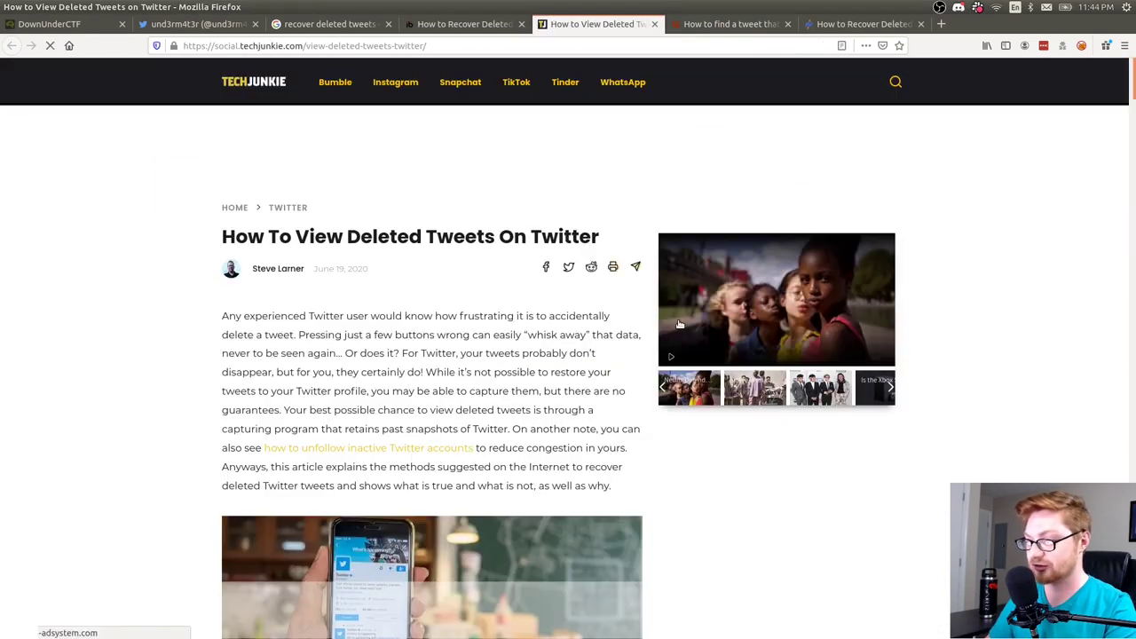
key(ctrl+plus)
key(ctrl+plus)
key(ctrl+plus)
scroll(638, 299, down, 8)
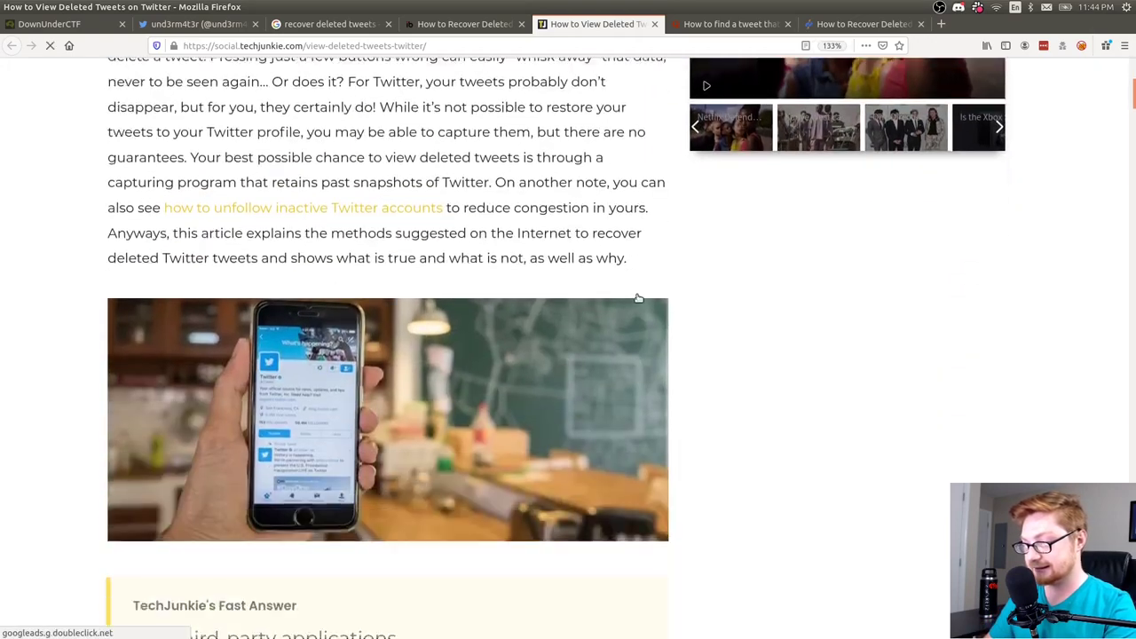
scroll(627, 371, down, 6)
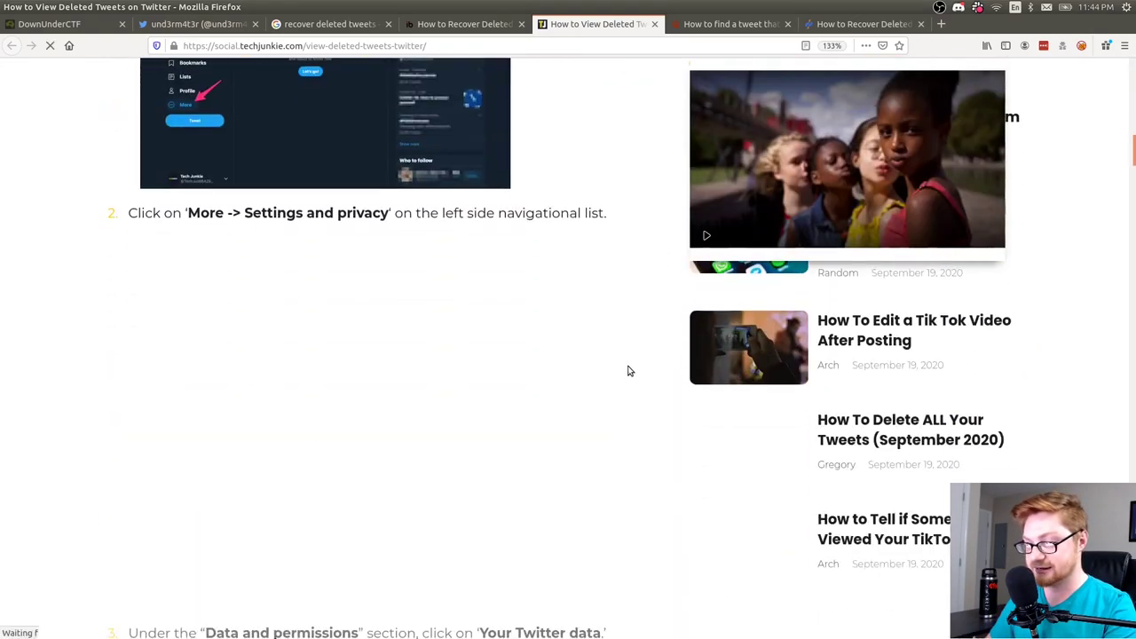
key(ctrl+w)
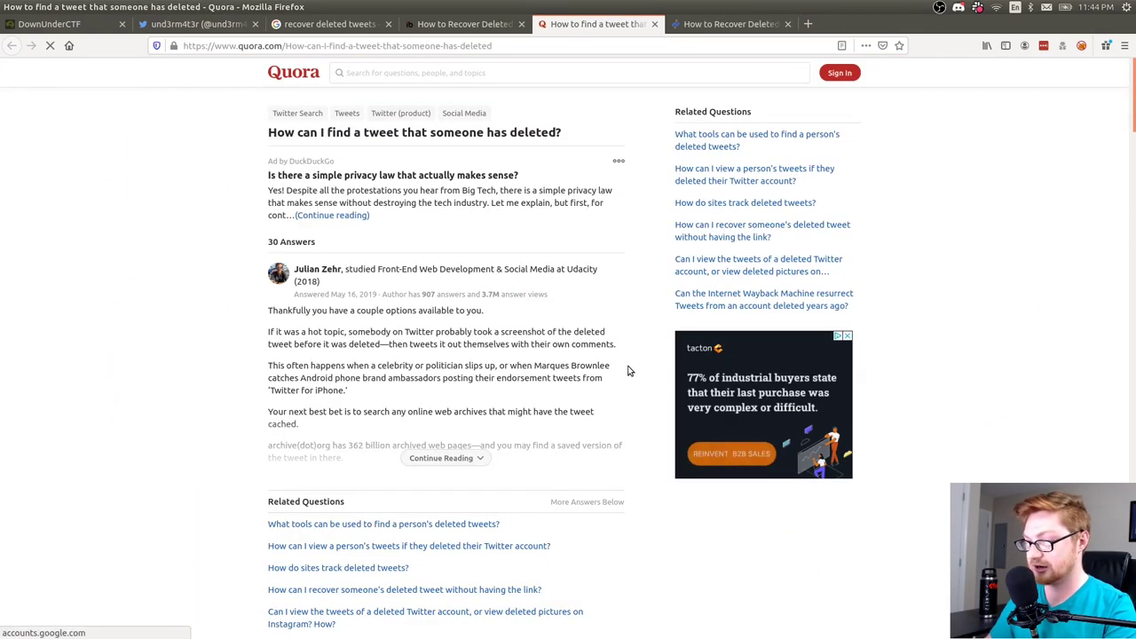
Skim the Quora answers on finding a deleted tweet and the EaseUS article on recovering deleted tweets and pictures.
key(ctrl+plus)
scroll(629, 371, down, 5)
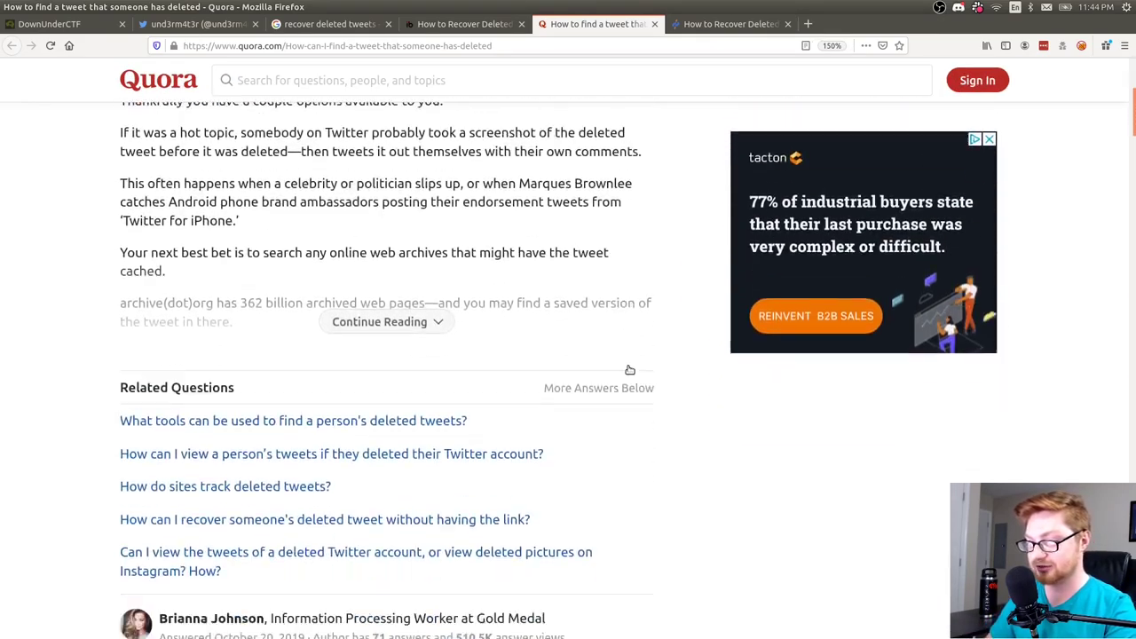
key(ctrl+Tab)
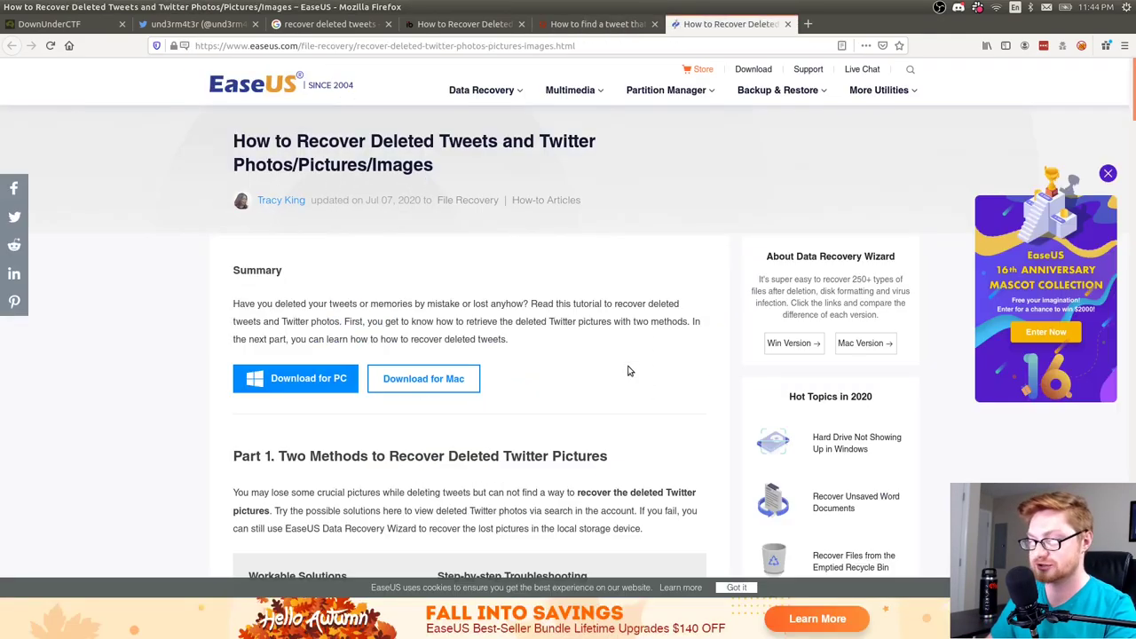
key(ctrl+plus)
key(ctrl+plus)
scroll(629, 370, down, 5)
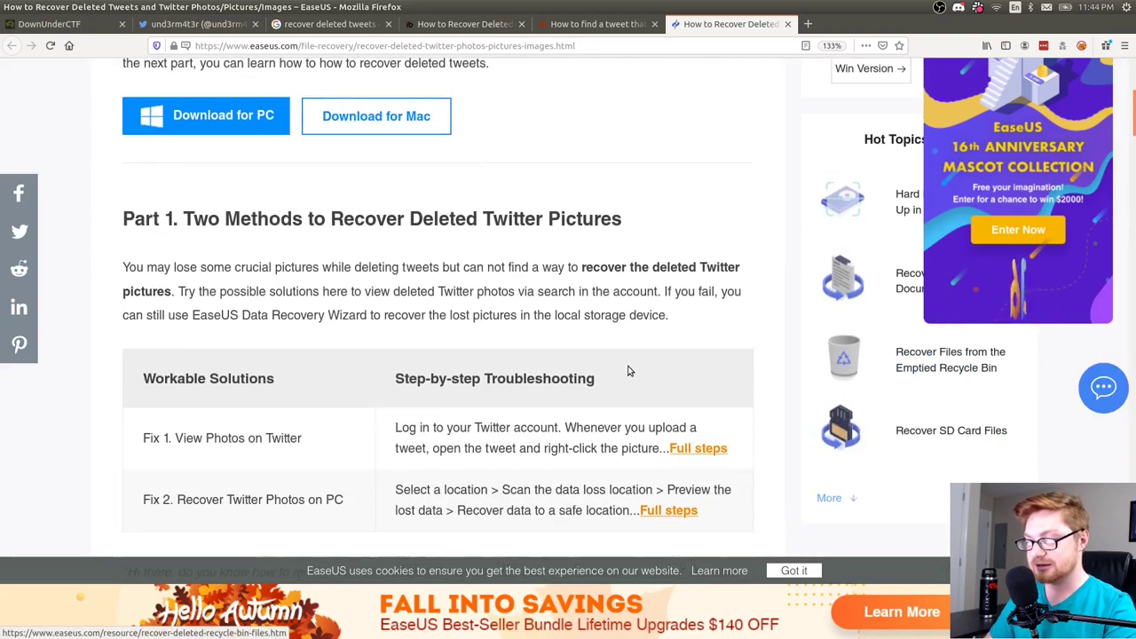
scroll(627, 371, down, 3)
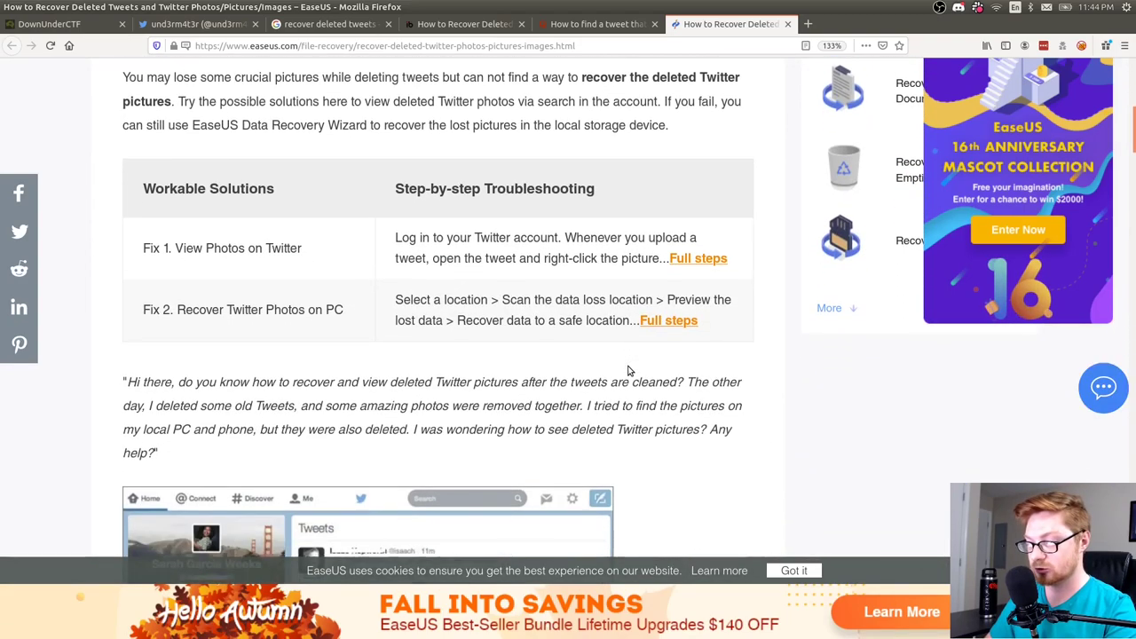
scroll(627, 371, down, 2)
Close the EaseUS, Quora, Innovative Beast and Google results tabs to return to the und3rm4t3r profile.
key(ctrl+w)
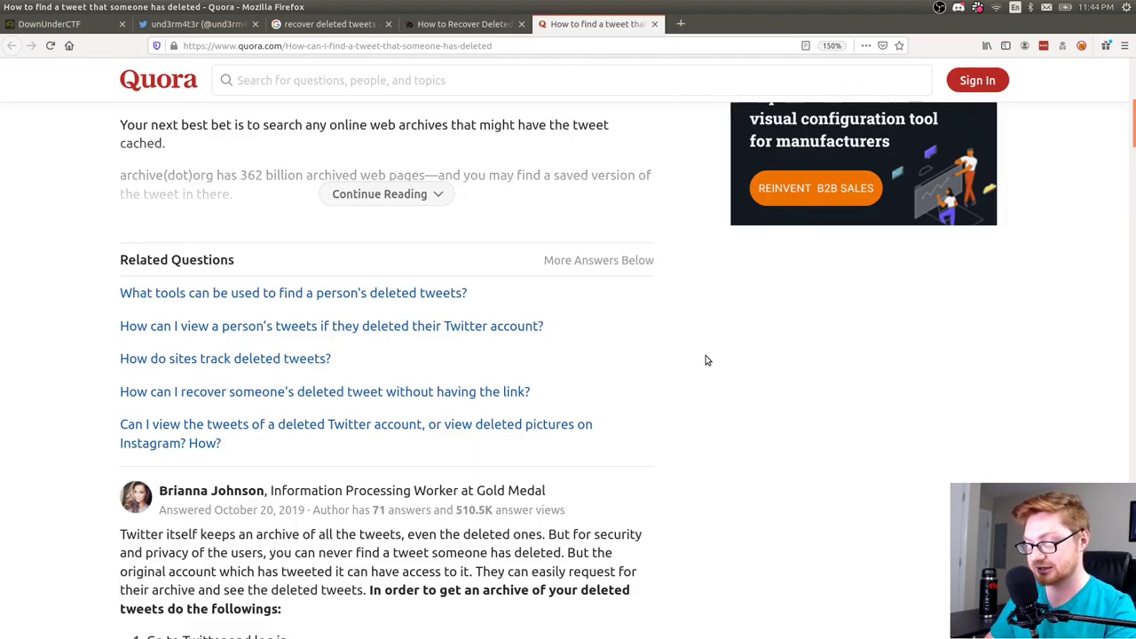
key(ctrl+w)
key(ctrl+w)
key(ctrl+w)
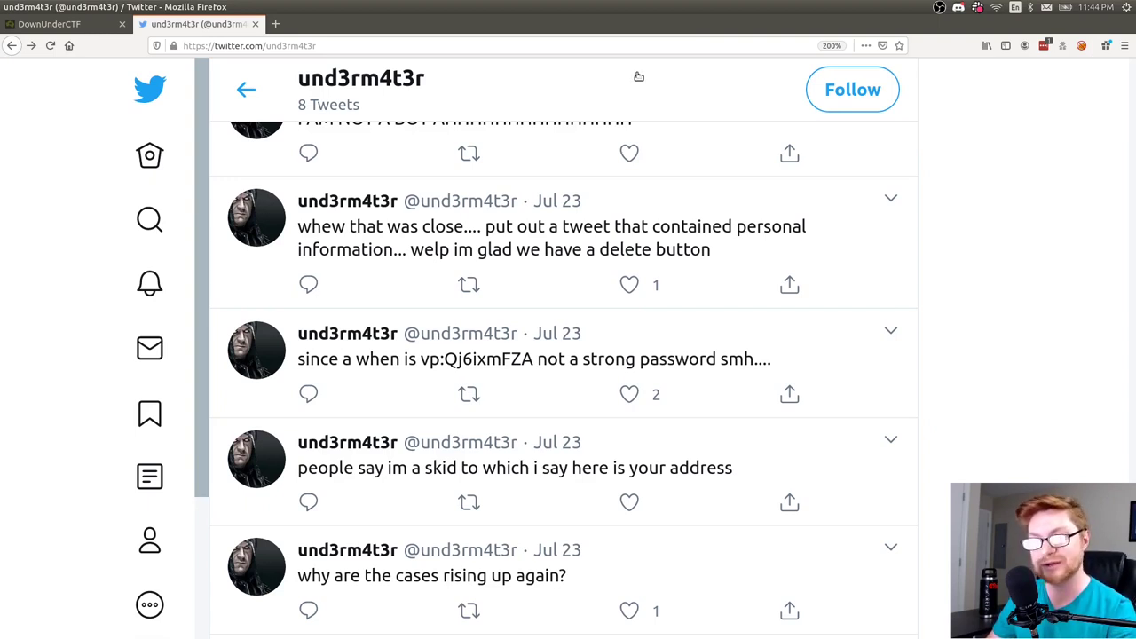
Search Google for "wayback machine" in a new tab and open the Internet Archive's Wayback Machine page.
click(277, 24)
text(wayback ma)
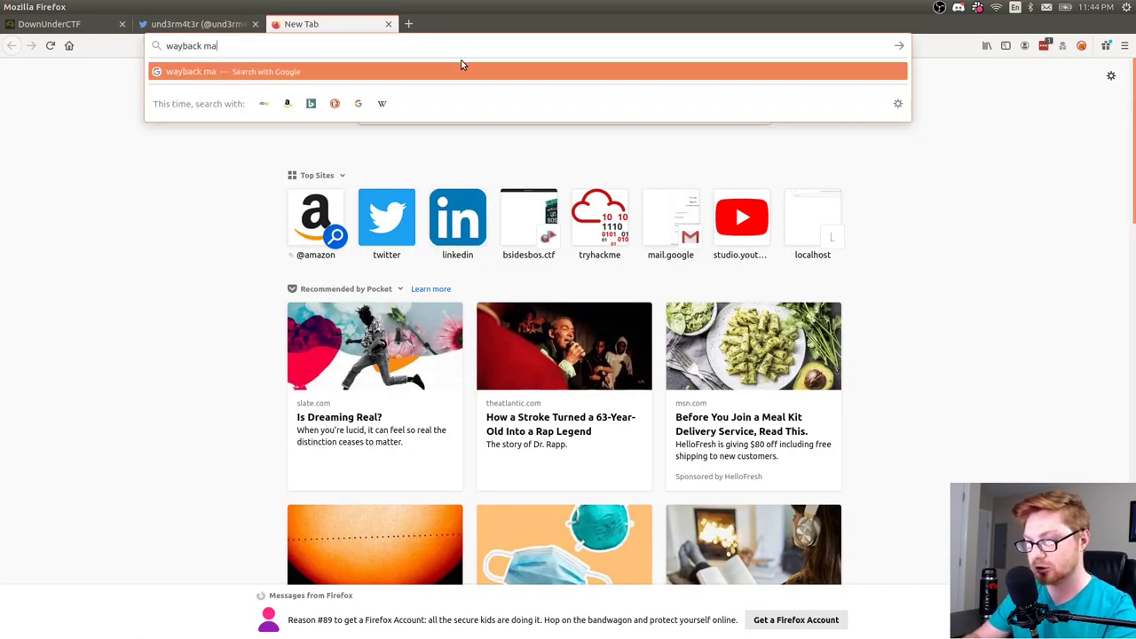
text(chine)
key(Return)
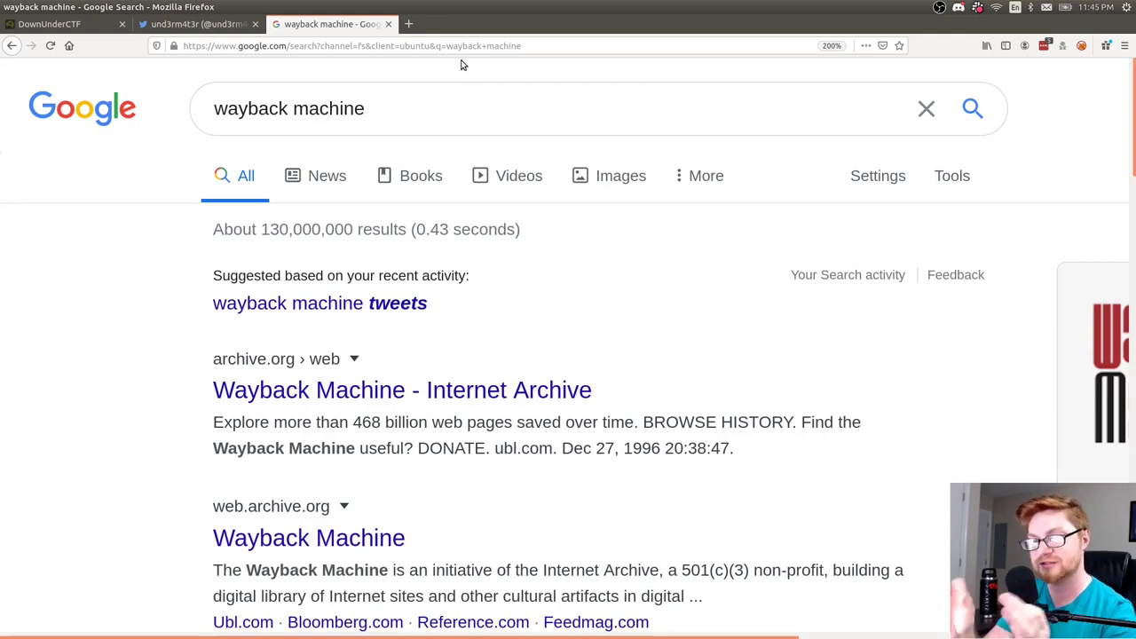
click(483, 391)
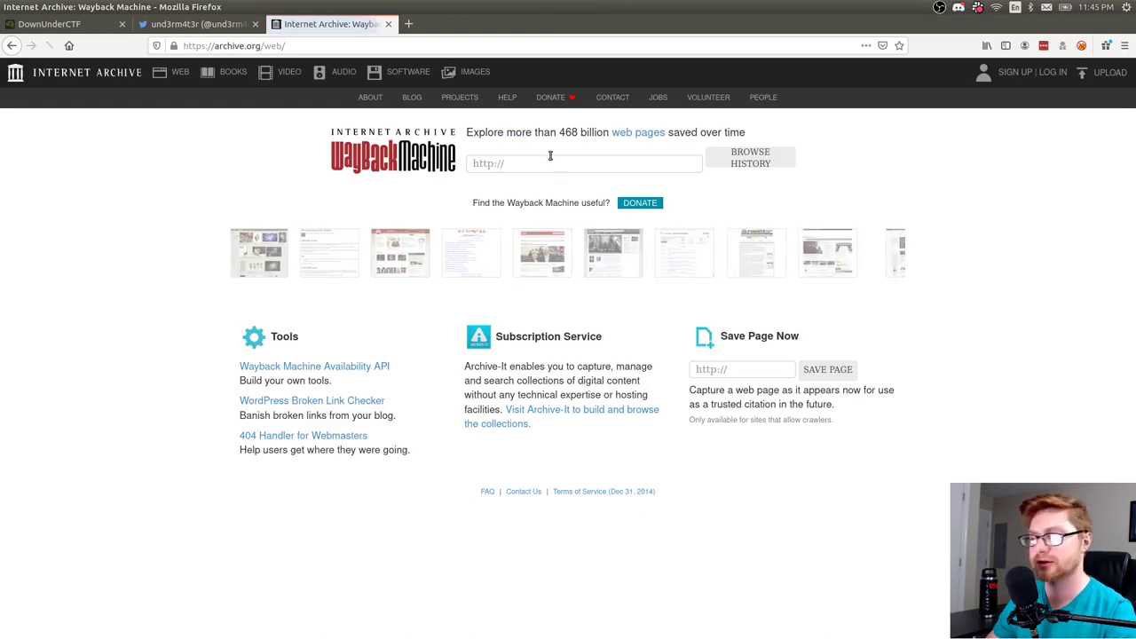
key(ctrl+plus)
key(ctrl+plus)
key(ctrl+plus)
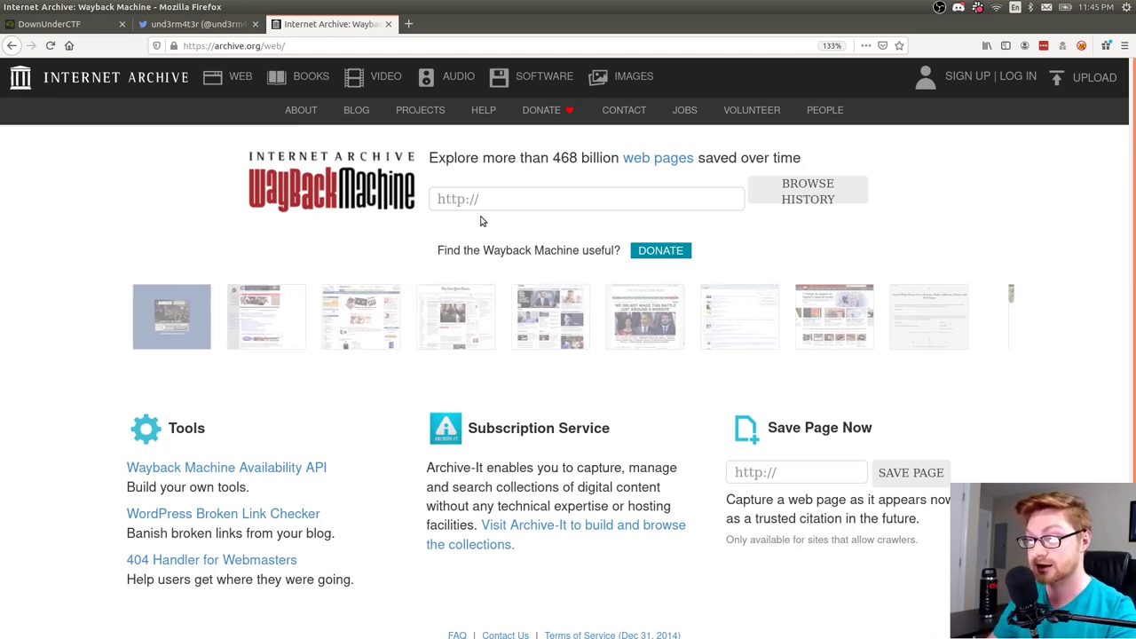
click(241, 46)
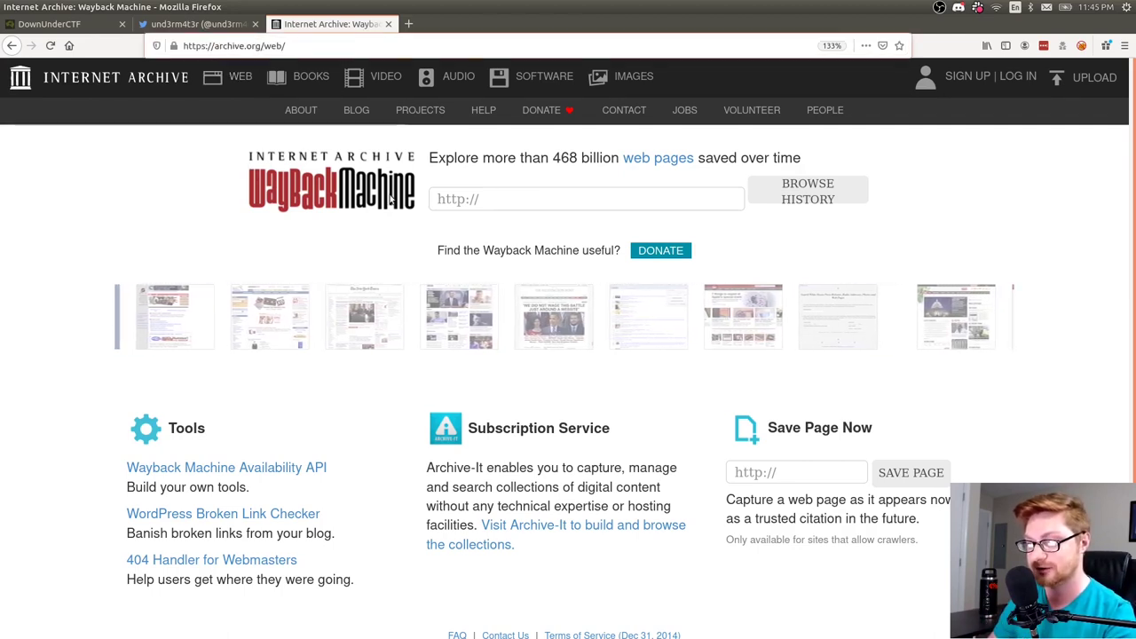
click(355, 222)
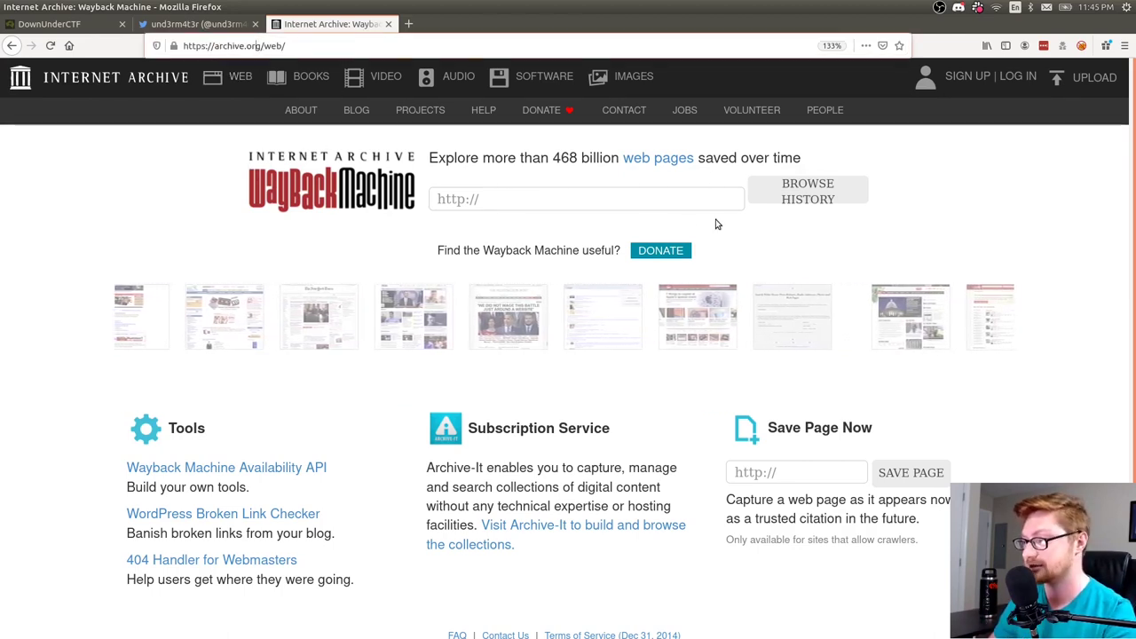
key(ctrl+plus)
key(ctrl+plus)
click(533, 232)
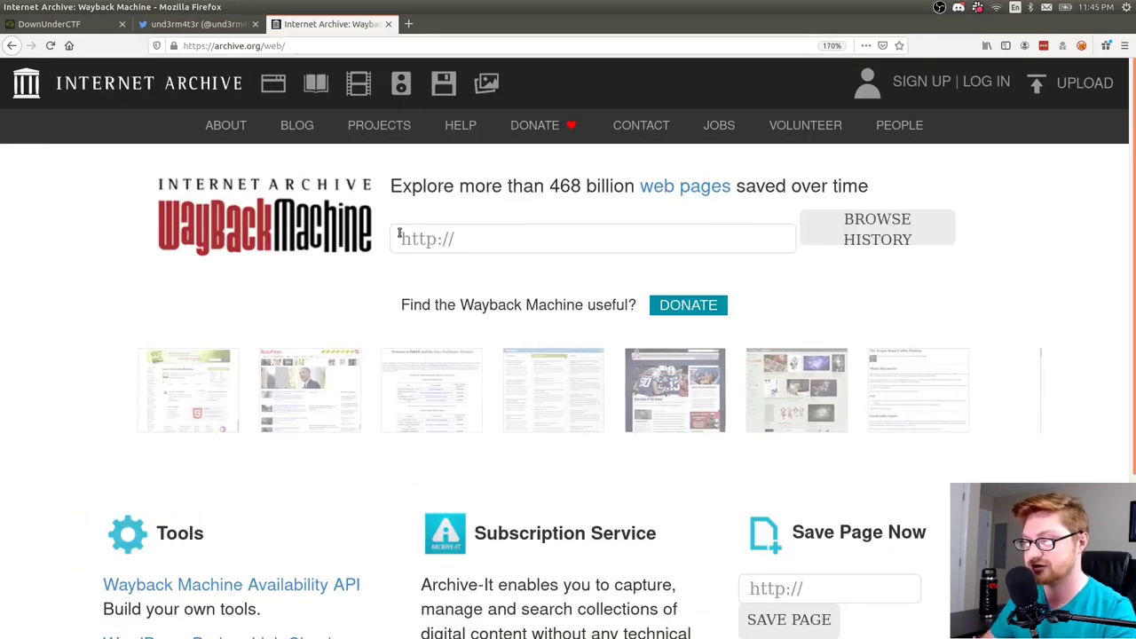
key(ctrl+shift+Tab)
click(343, 40)
key(ctrl+c)
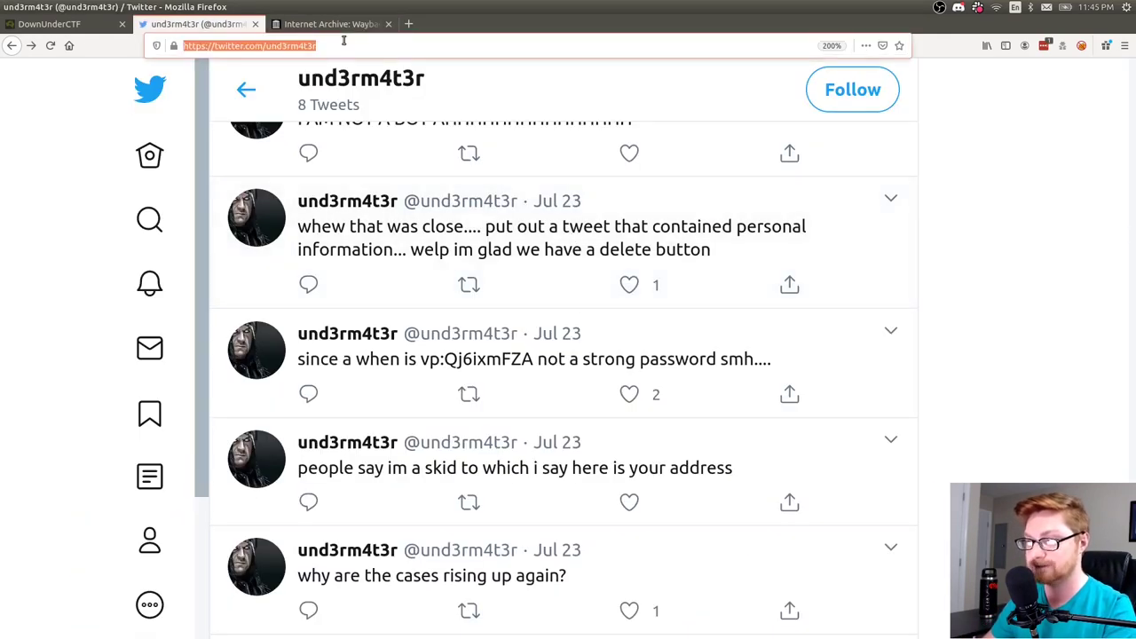
key(ctrl+Tab)
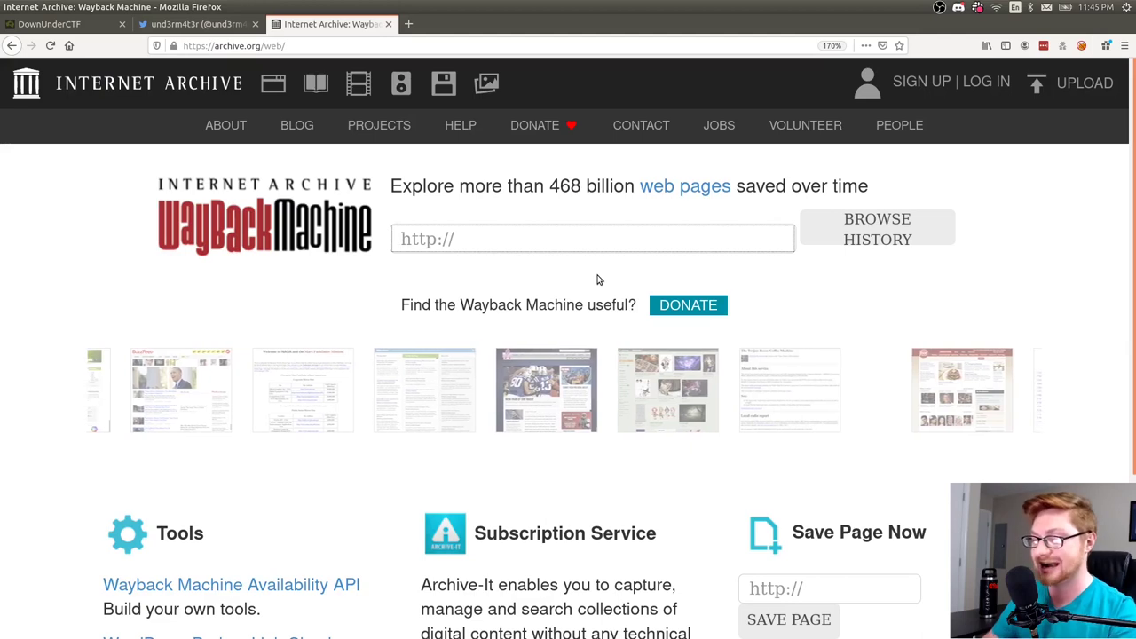
key(ctrl+v)
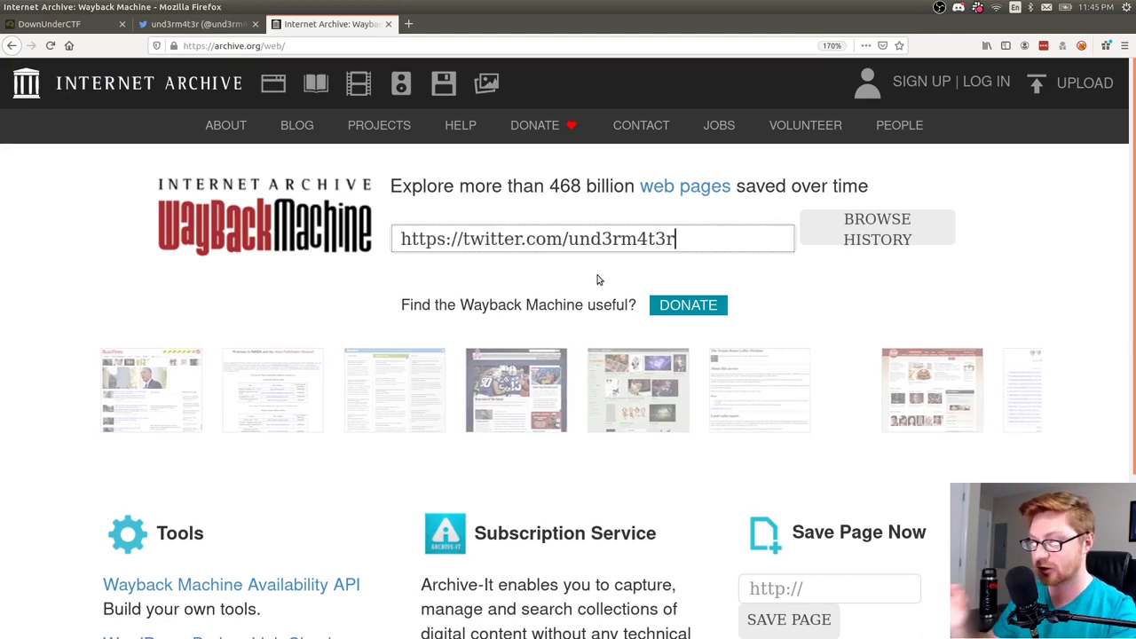
click(841, 239)
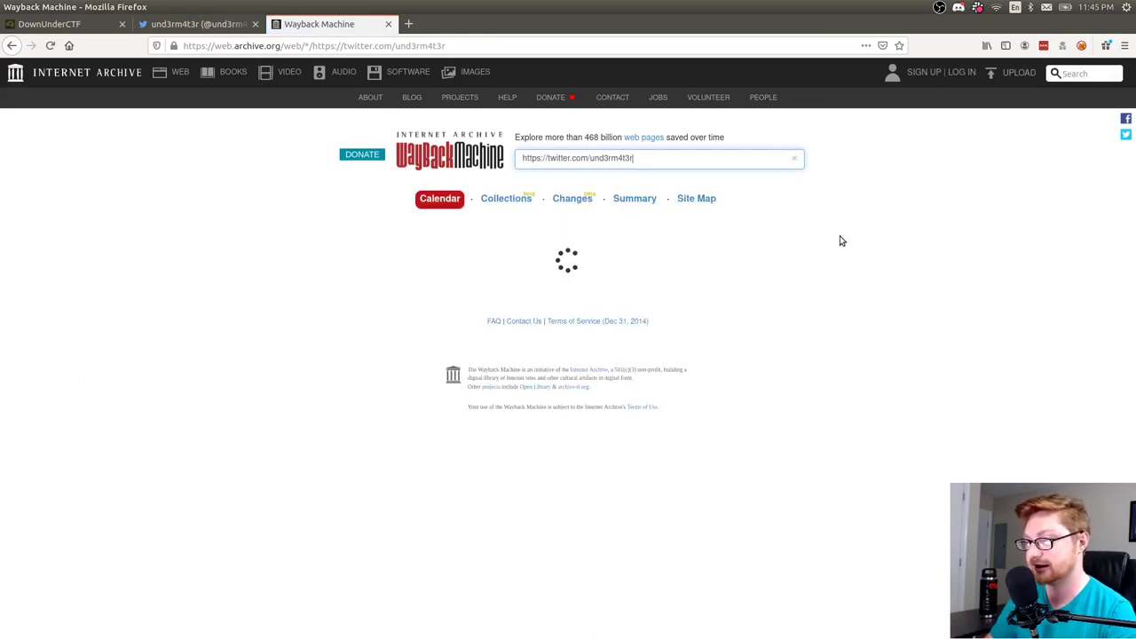
Check the 2020 capture calendar and open the September 19, 2020 snapshot at 22:20:32 in a new tab.
key(ctrl+plus)
key(ctrl+plus)
key(ctrl+plus)
key(ctrl+plus)
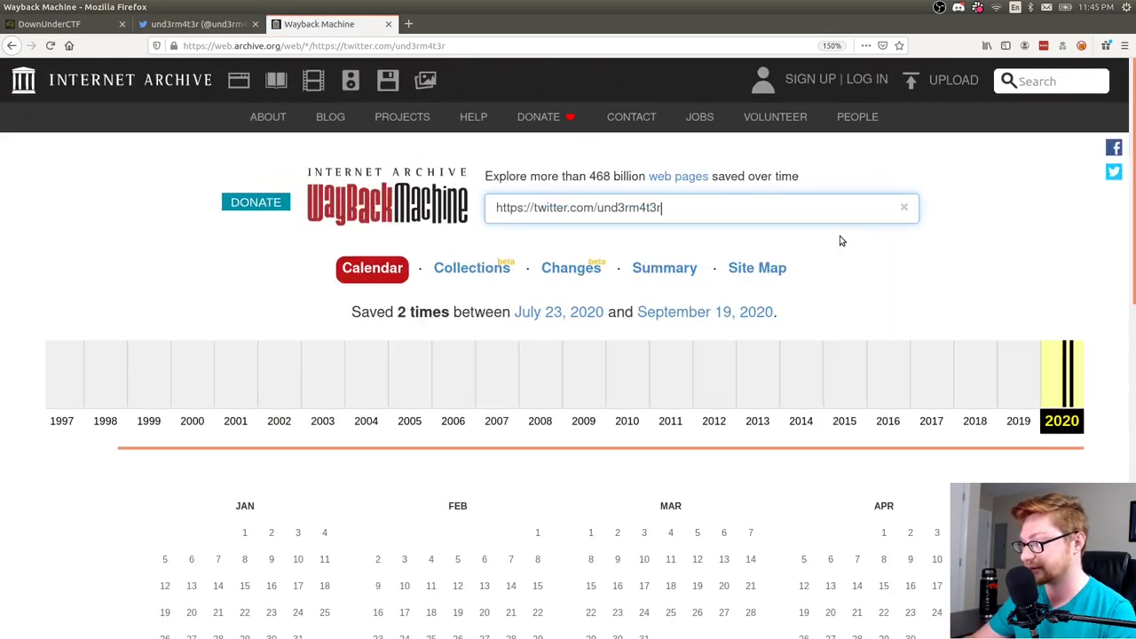
scroll(1066, 382, down, 6)
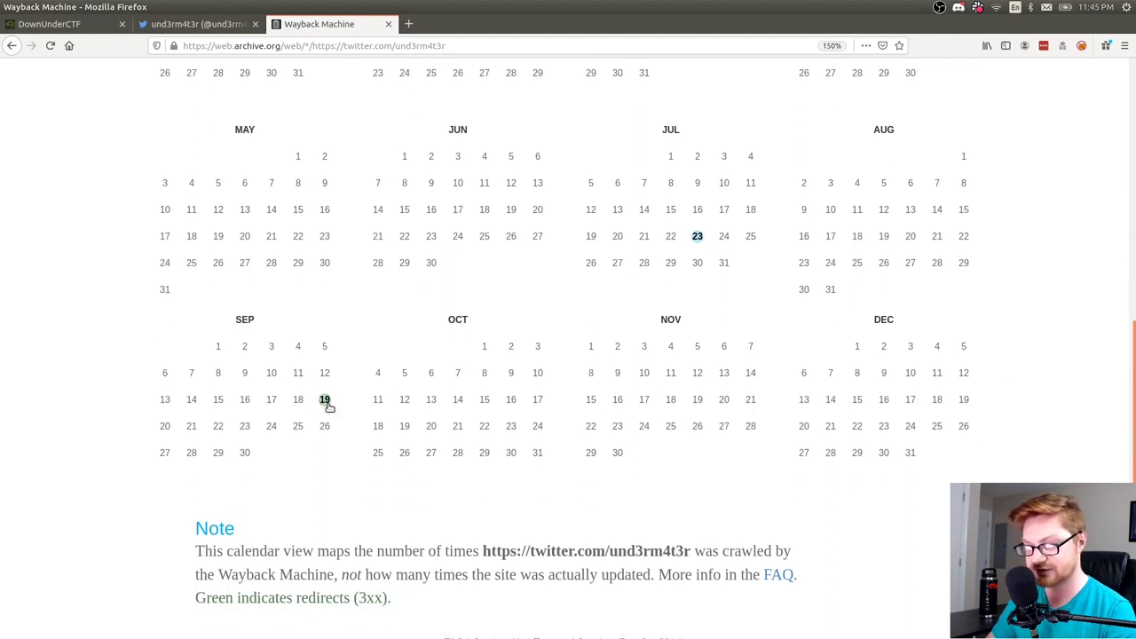
mouse_move(326, 404)
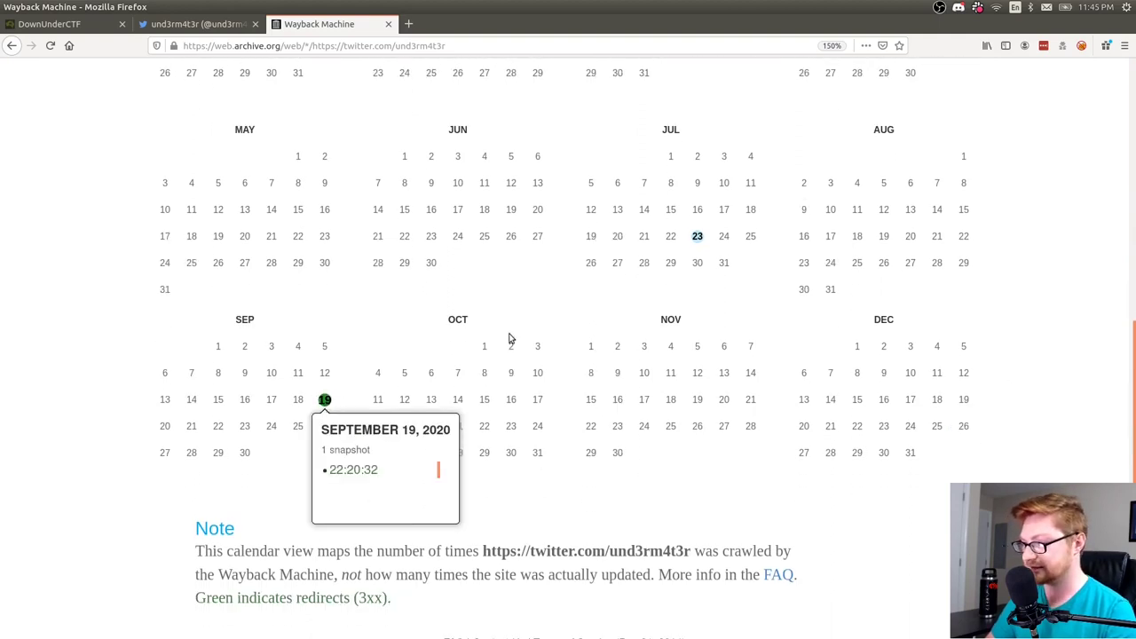
mouse_move(698, 238)
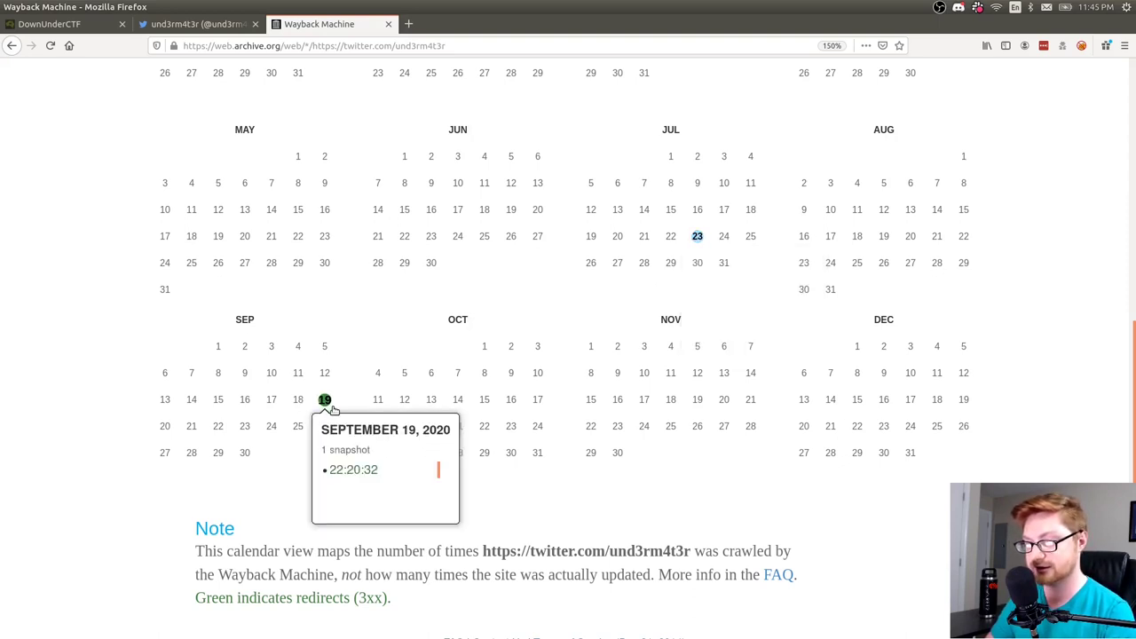
middle_click(345, 471)
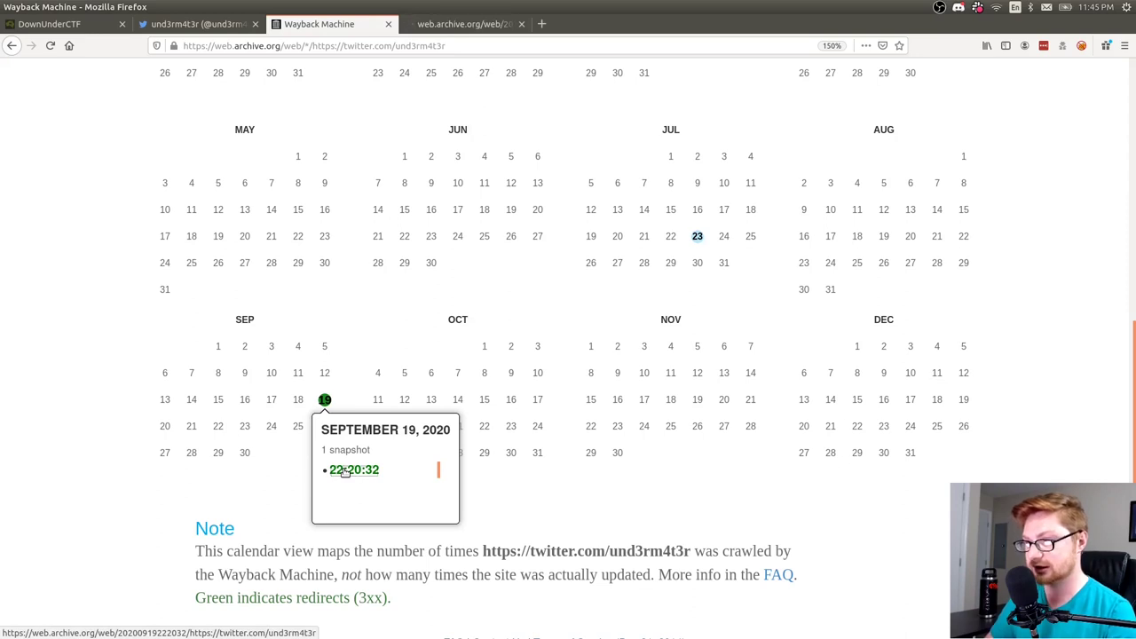
key(ctrl+Tab)
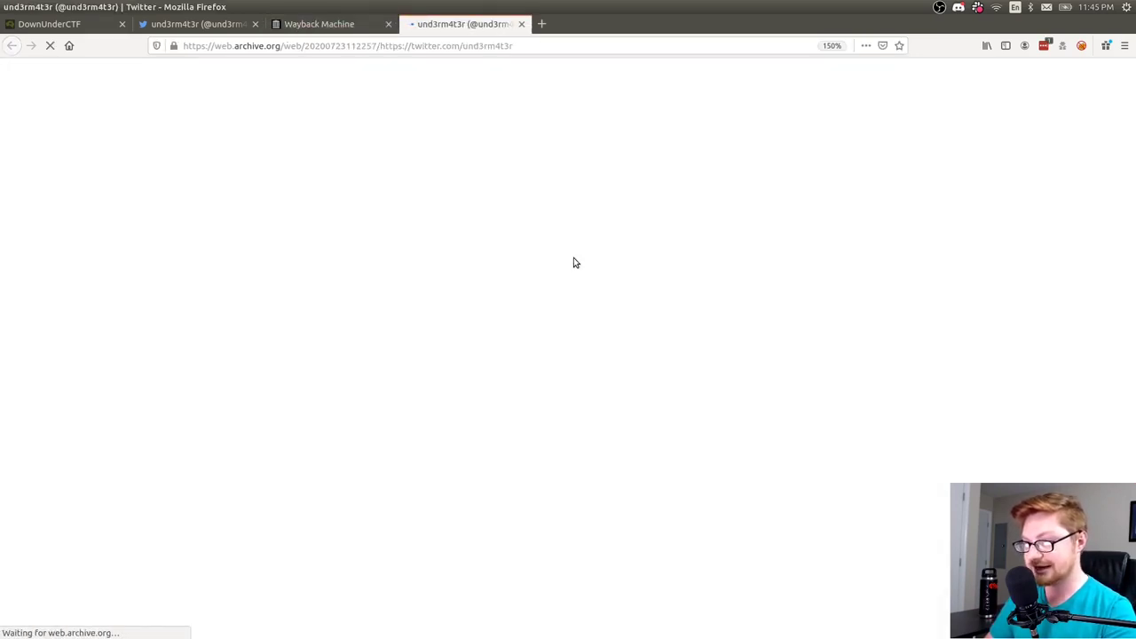
Examine the archived und3rm4t3r timeline for the deleted tweet, try to open the flag tweet, and return to the timeline.
drag(221, 45, 345, 45)
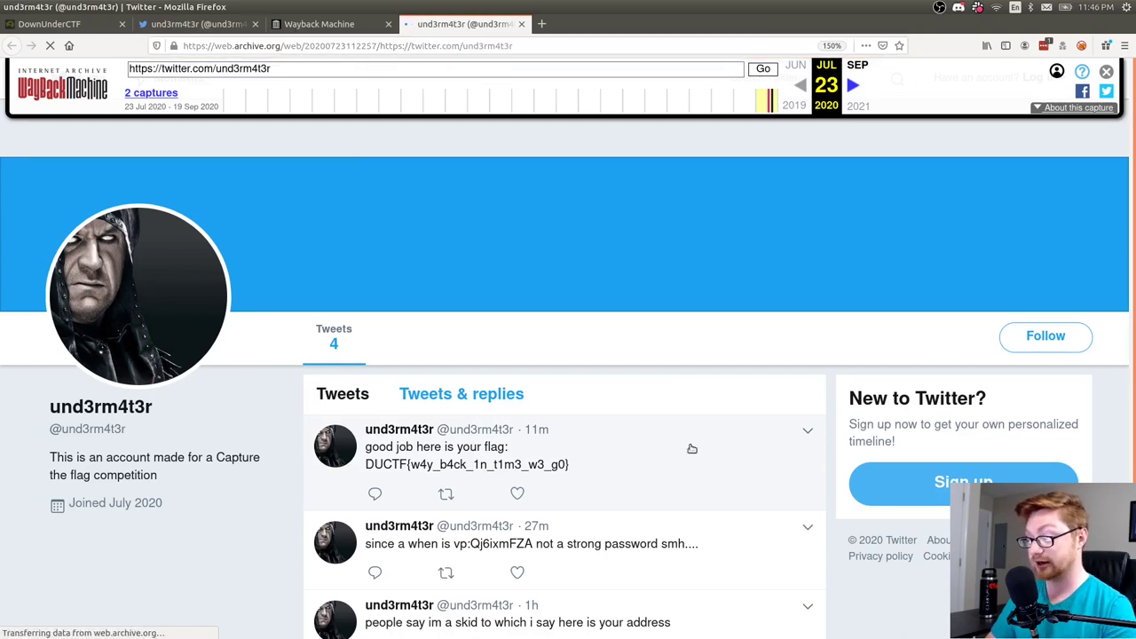
scroll(635, 445, down, 3)
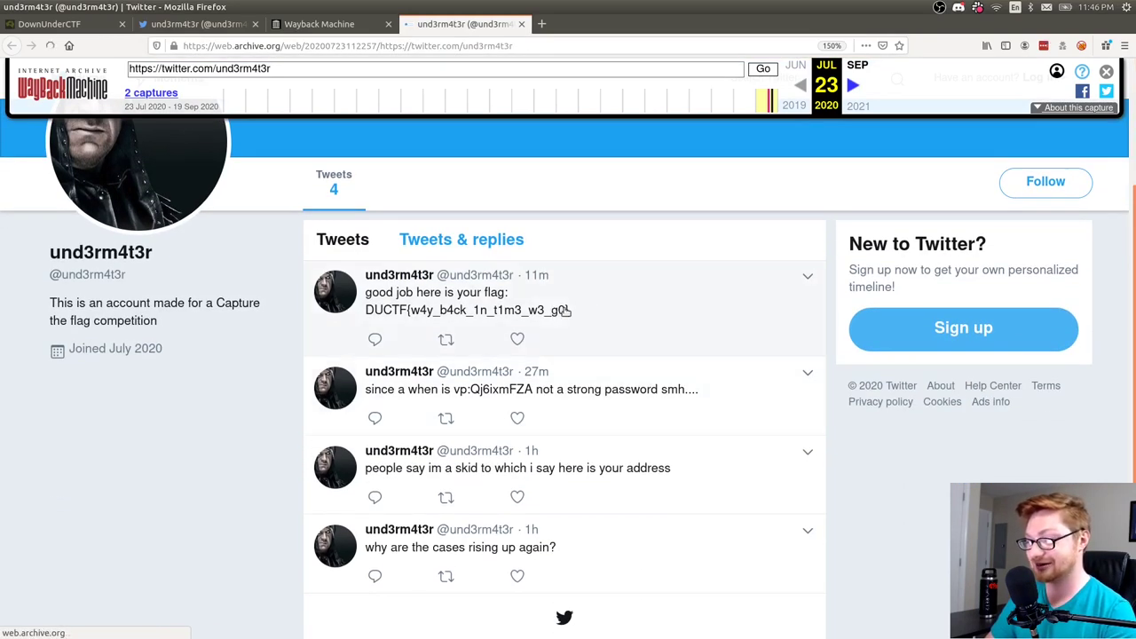
click(534, 312)
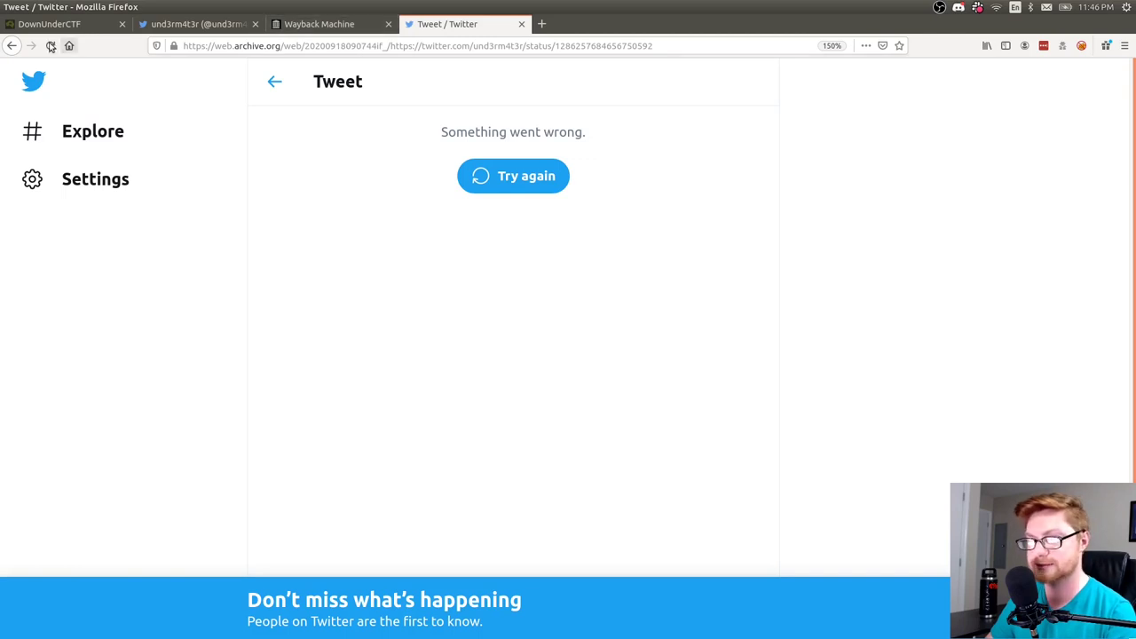
click(13, 46)
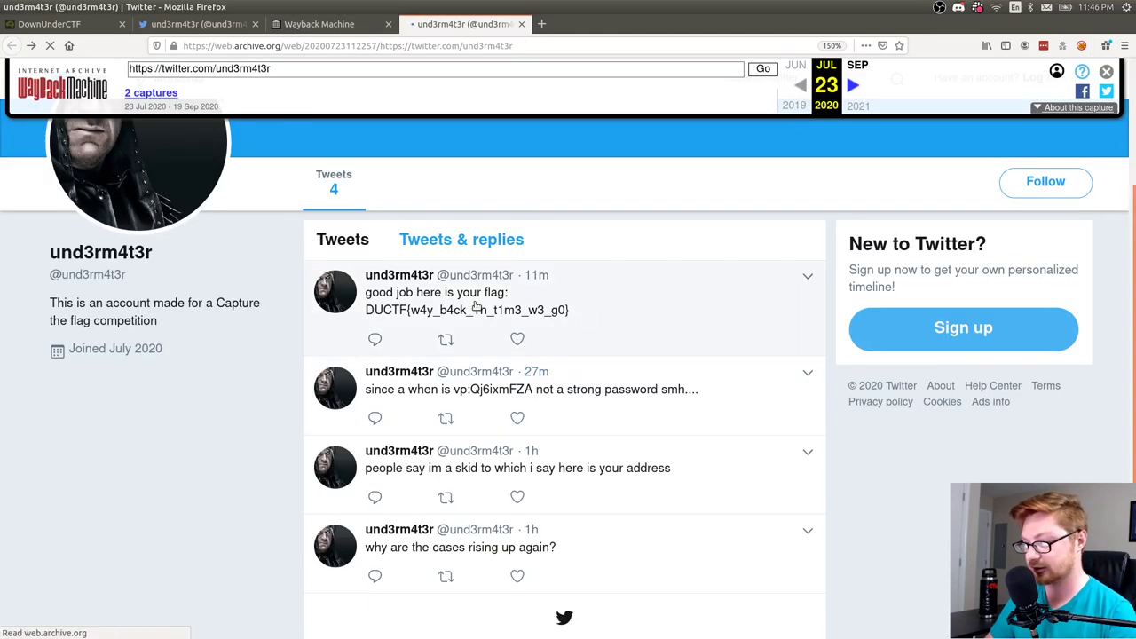
Try to transfer the flag from the archived und3rm4t3r tweet into the Bad man challenge's flag field.
drag(572, 310, 367, 311)
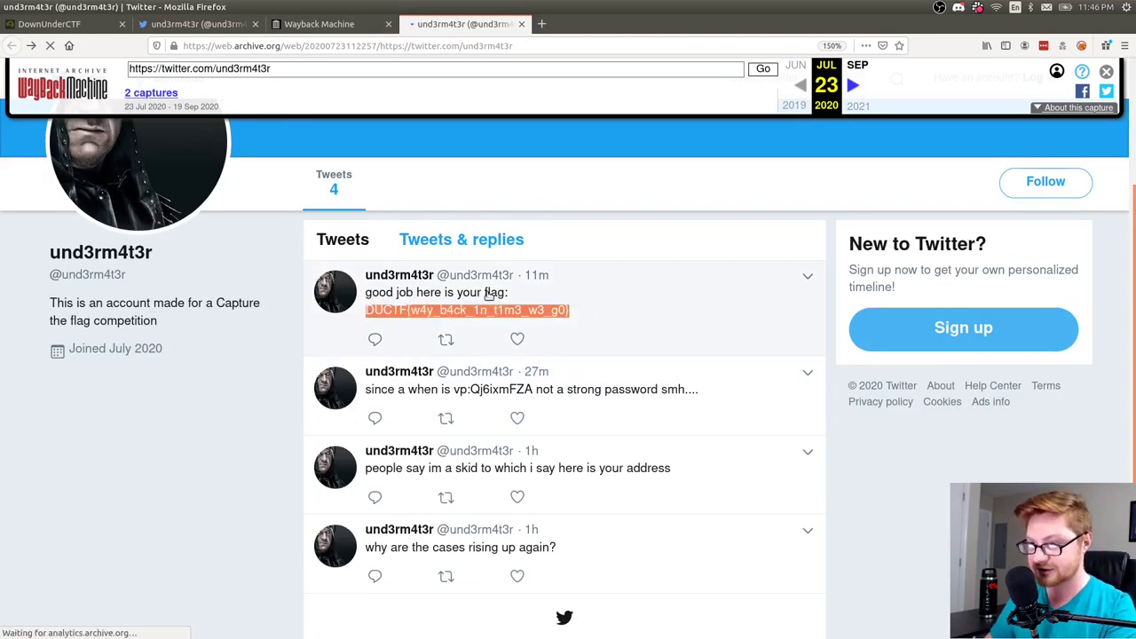
key(ctrl+1)
click(414, 555)
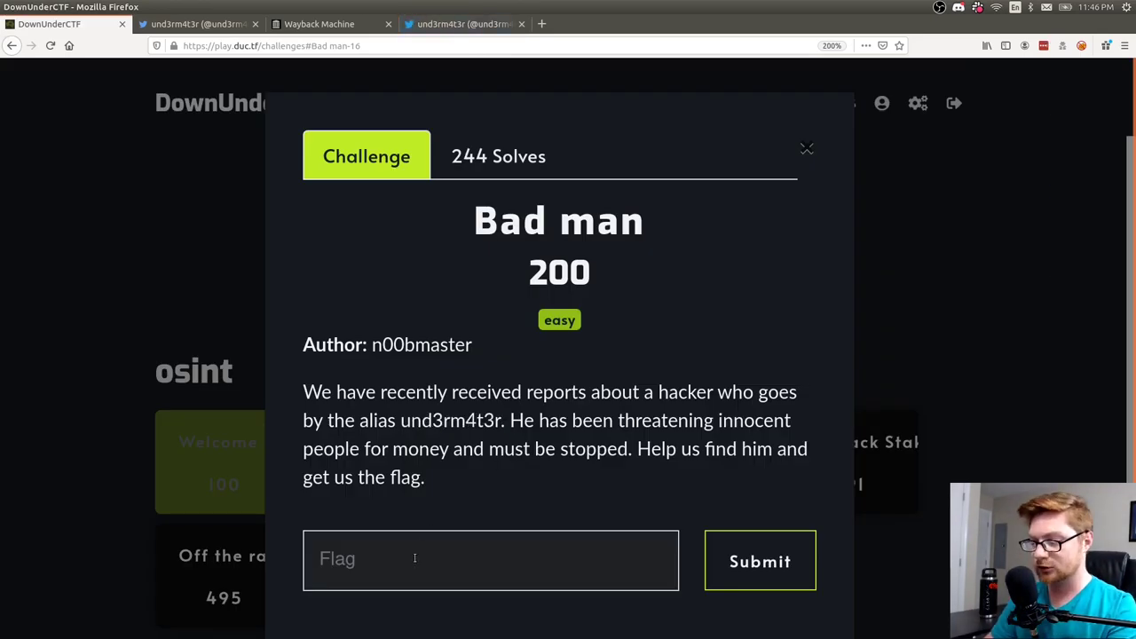
text(https://twitter.com/und3rm4t3r)
key(ctrl+4)
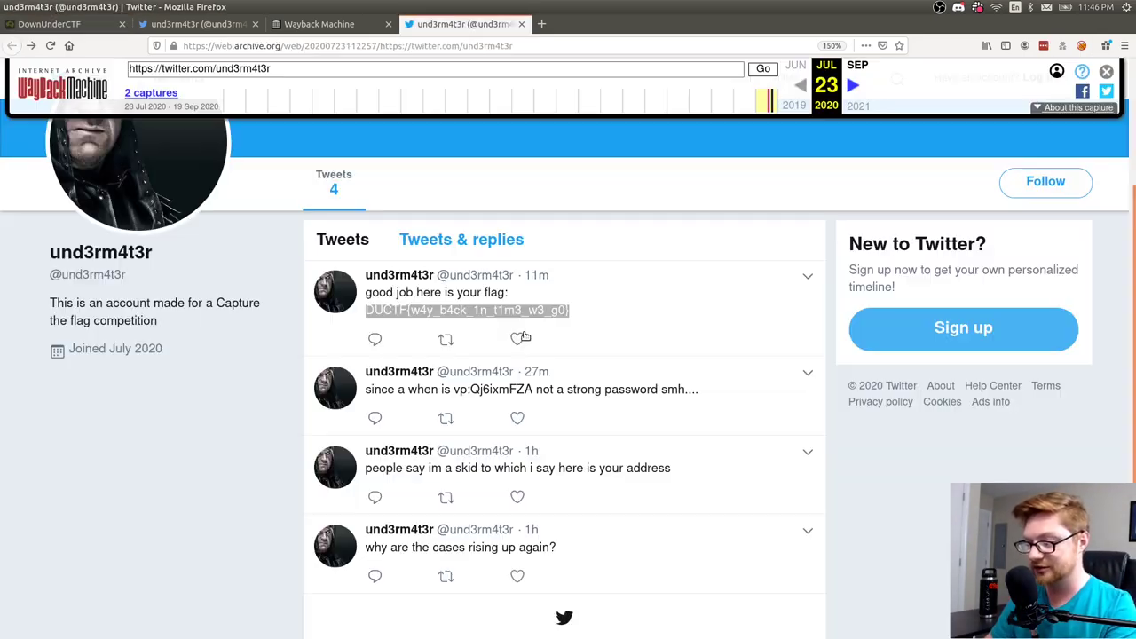
Copy DUCTF{w4y_b4ck_1n_t1m3_w3_g0} from the archived tweet and submit it as the Bad man flag, replacing the pasted Twitter URL.
key(ctrl+1)
key(ctrl+a)
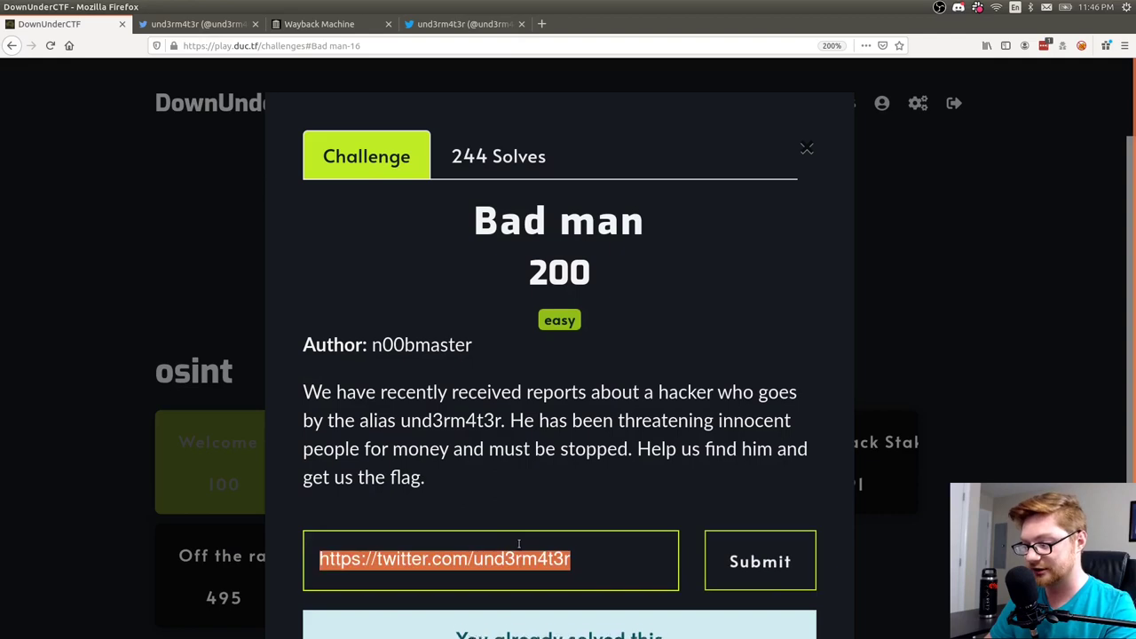
click(518, 543)
key(ctrl+a)
key(ctrl+4)
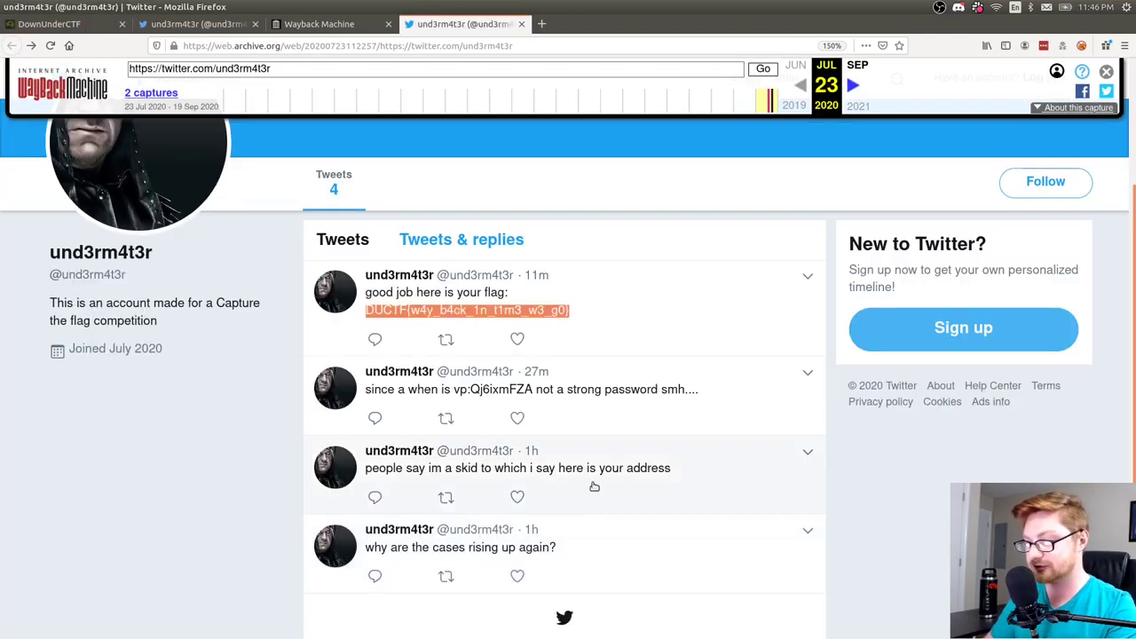
right_click(523, 313)
click(536, 322)
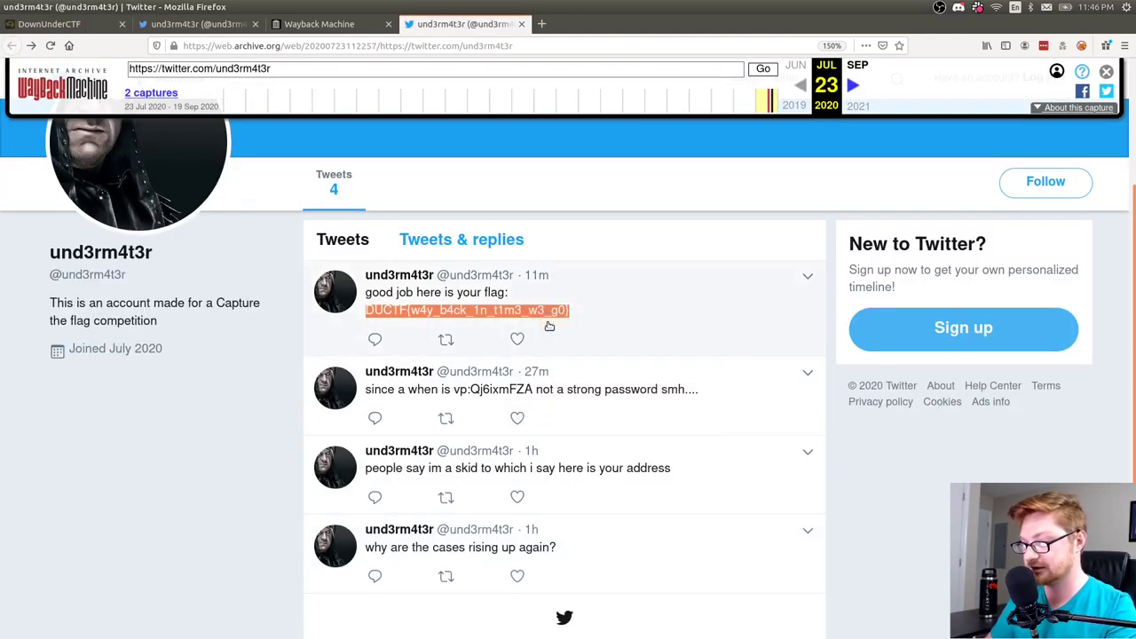
key(ctrl+1)
key(ctrl+v)
key(Return)
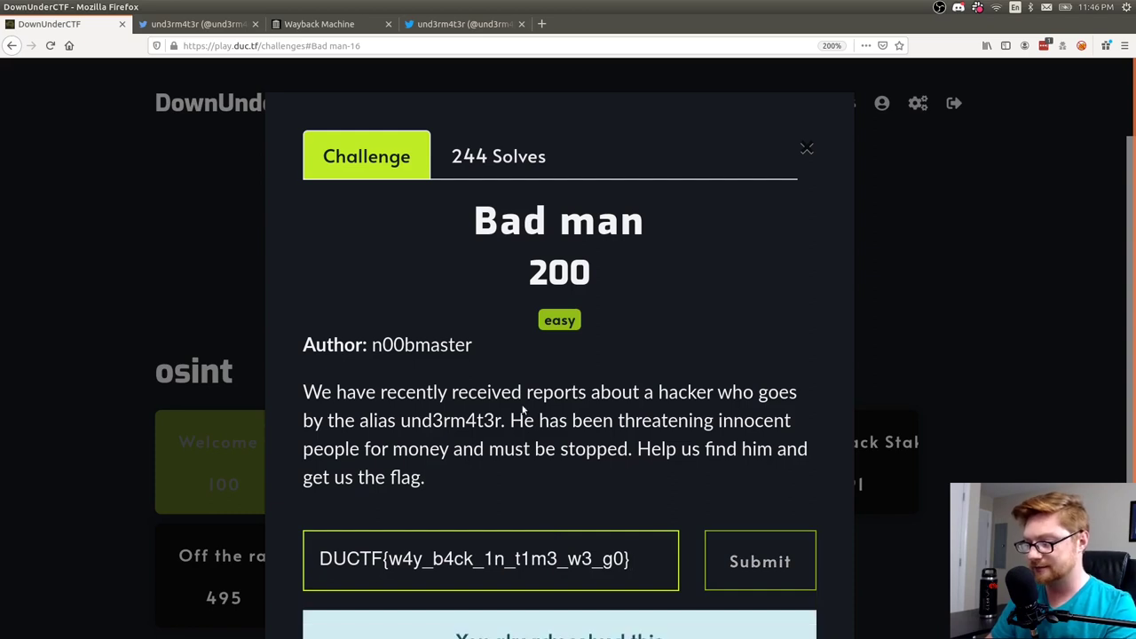
Reopen the July 23, 2020 snapshot at 11:22:57 in a new tab and examine the flag tweet in the archived timeline.
key(ctrl+4)
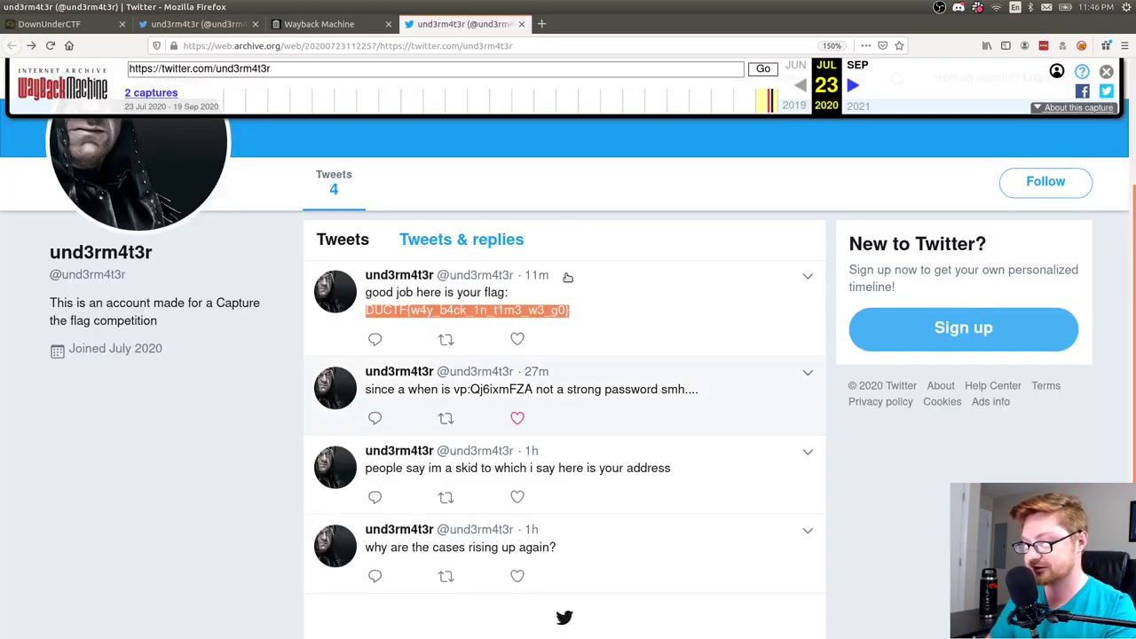
click(591, 322)
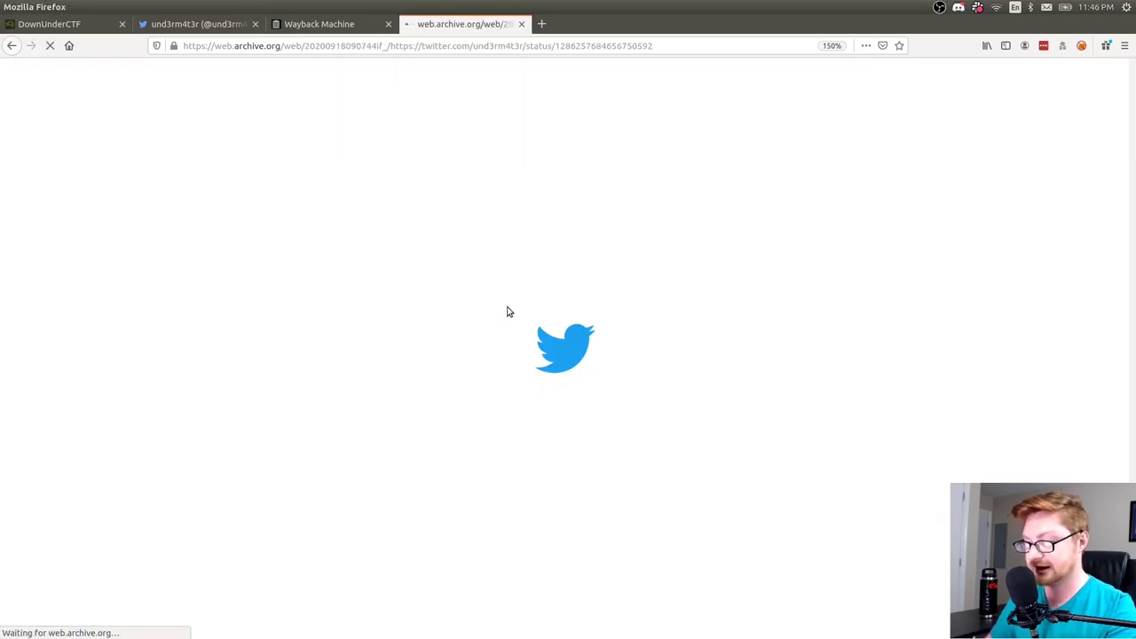
key(ctrl+3)
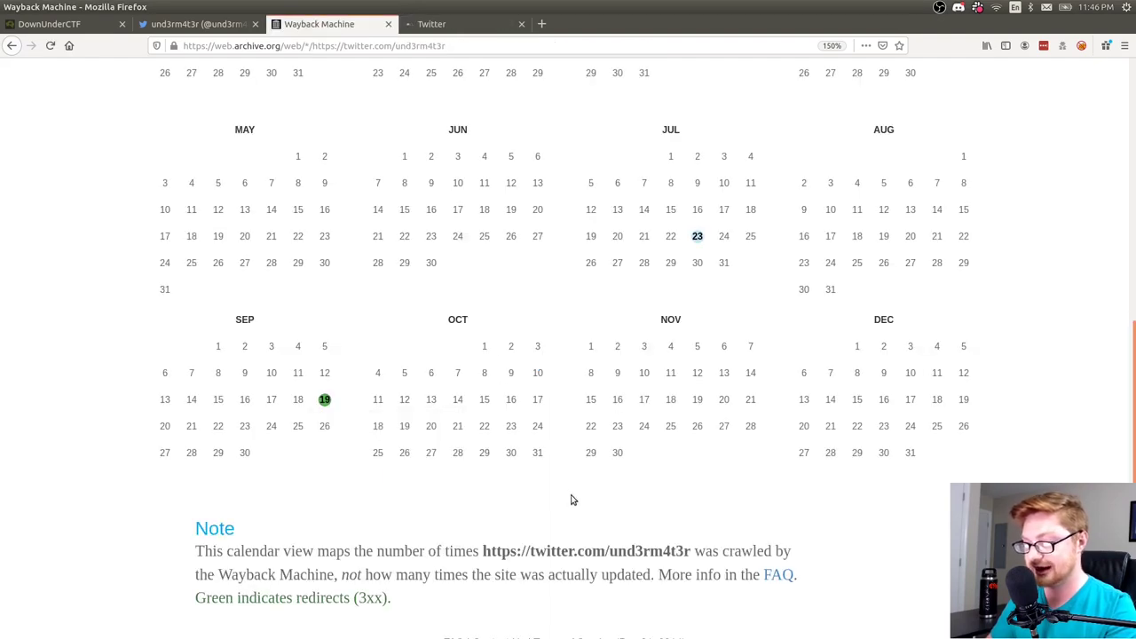
mouse_move(697, 237)
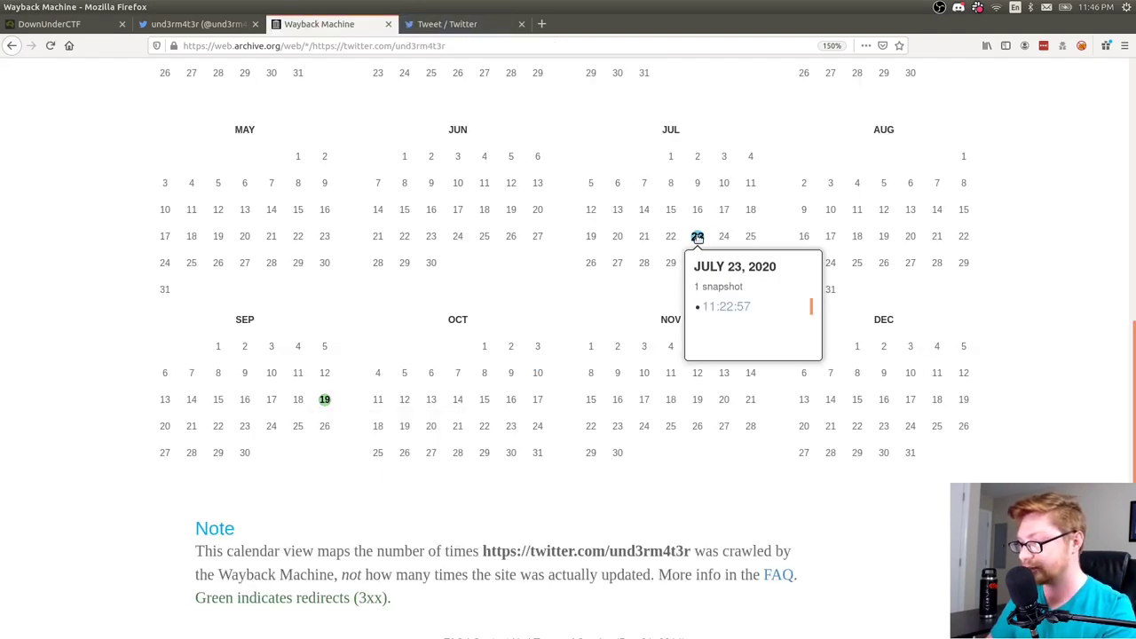
middle_click(723, 307)
key(ctrl+4)
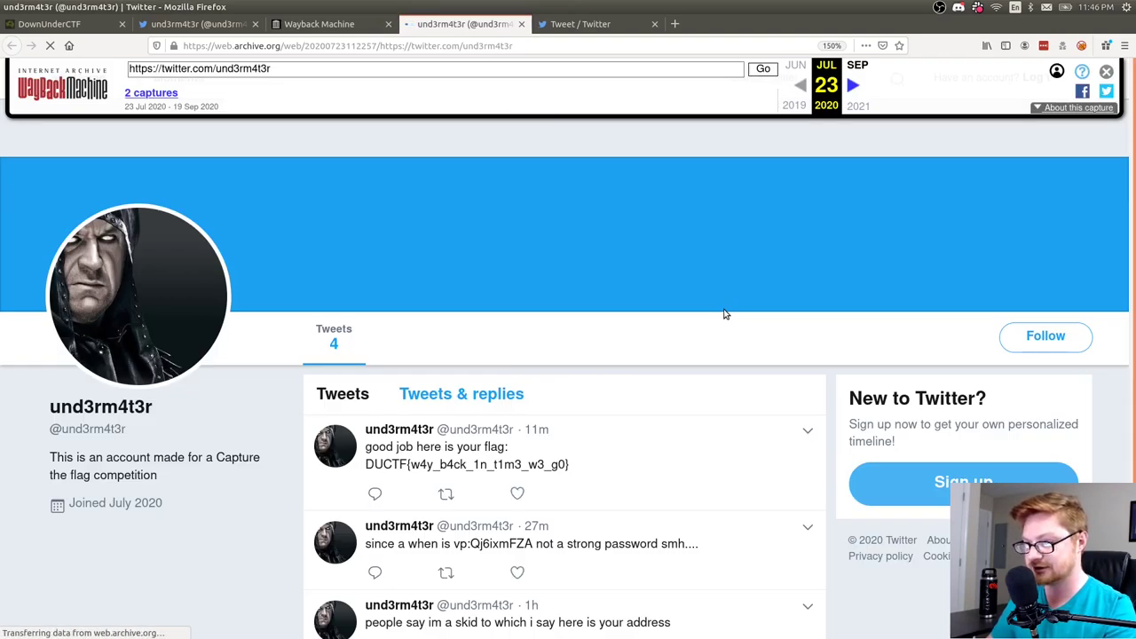
drag(569, 464, 373, 465)
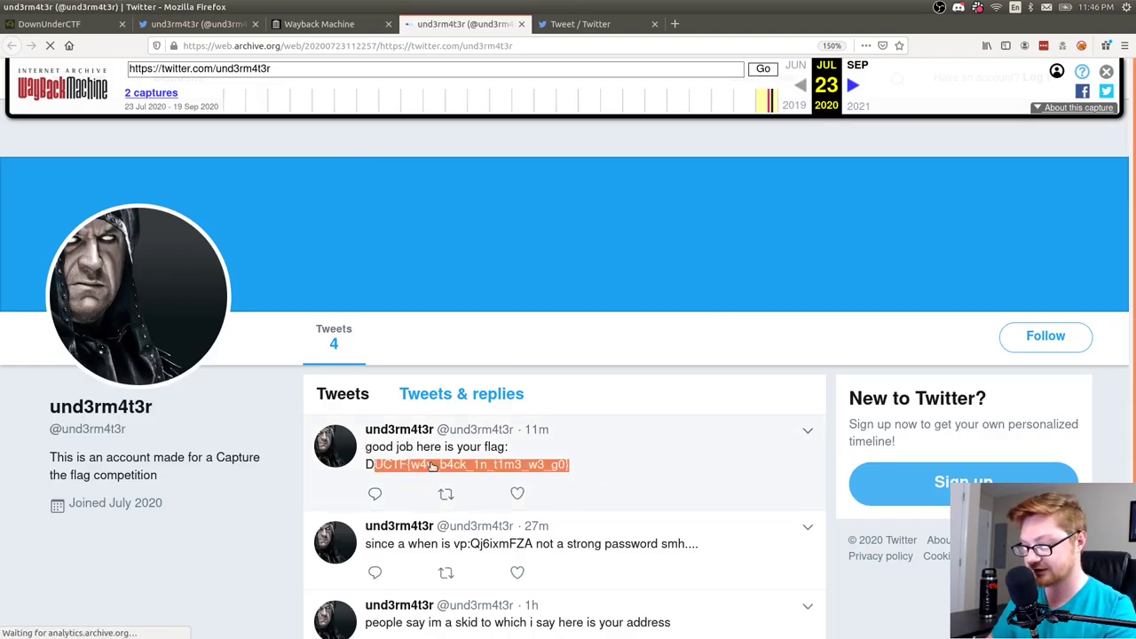
scroll(581, 464, down, 3)
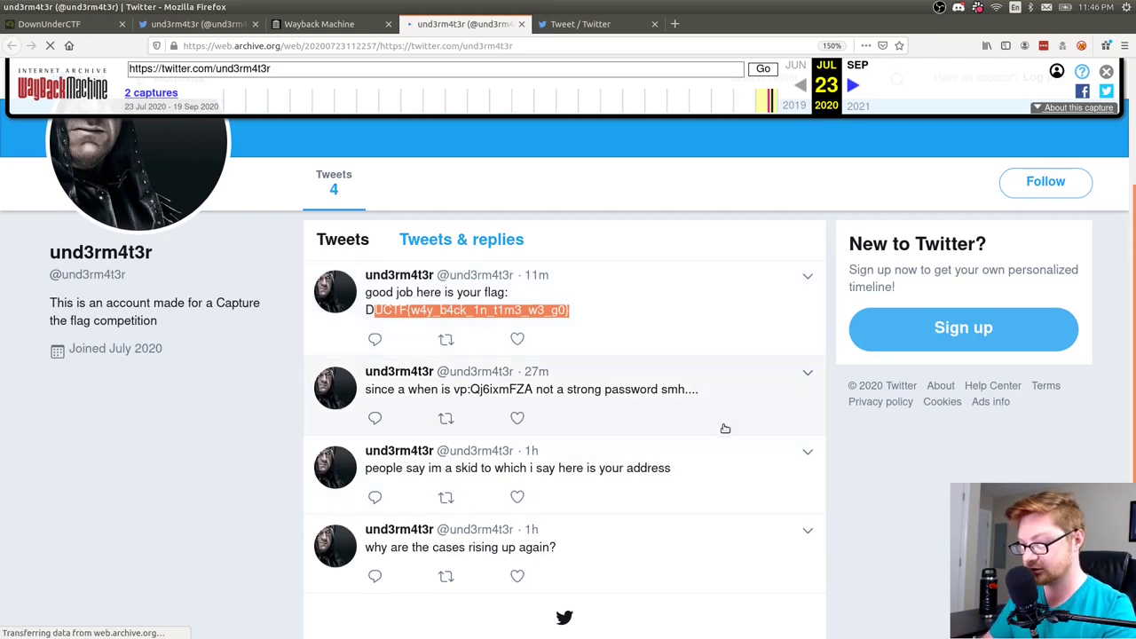
click(926, 521)
scroll(926, 520, down, 1)
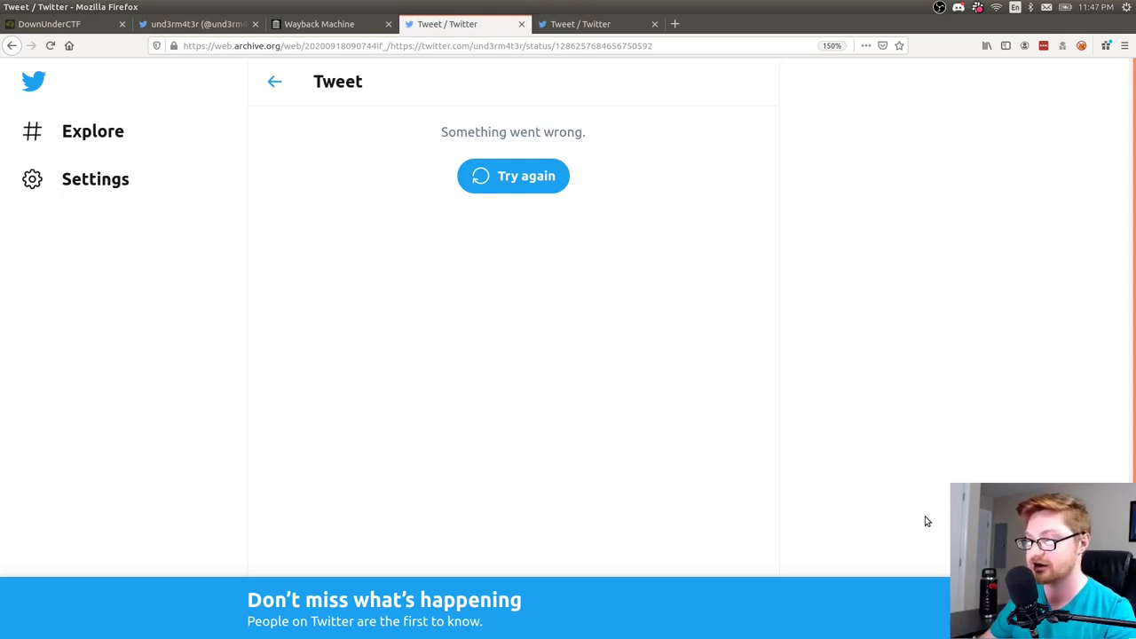
Close the archived tweet, Wayback Machine and und3rm4t3r Twitter tabs, keeping only the DownUnderCTF challenge page open.
click(521, 25)
scroll(629, 257, up, 5)
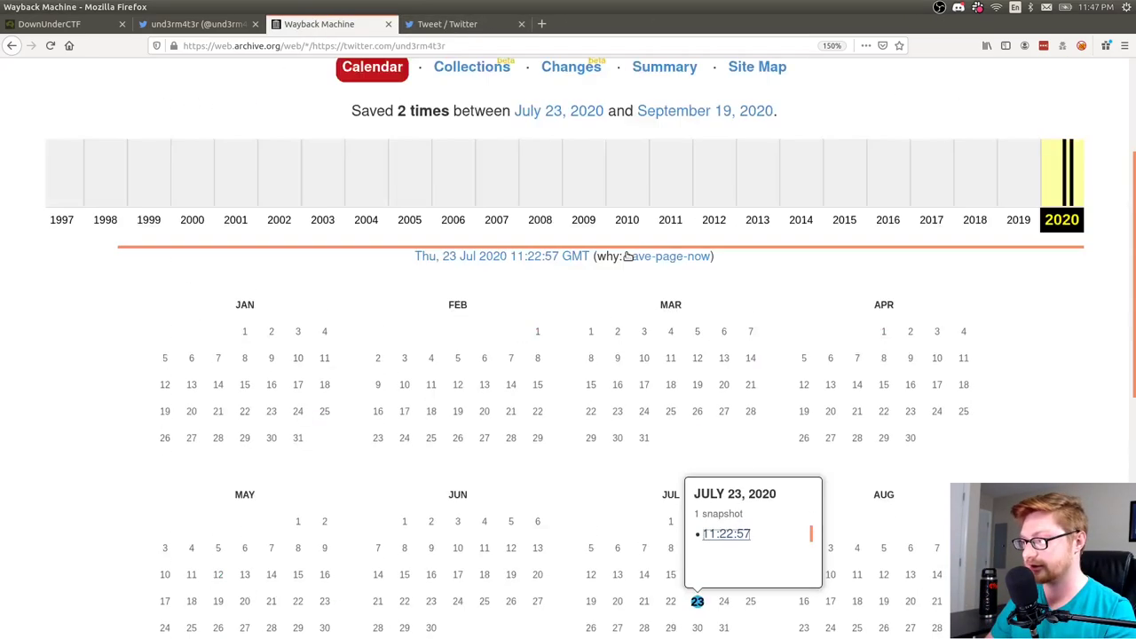
click(421, 25)
click(522, 25)
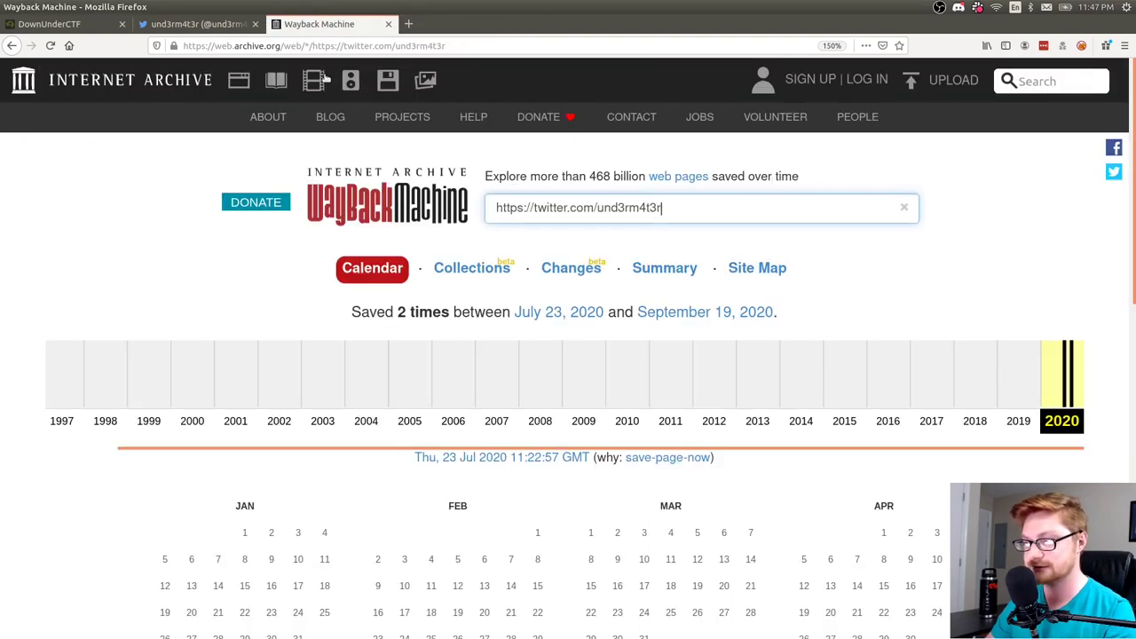
click(388, 25)
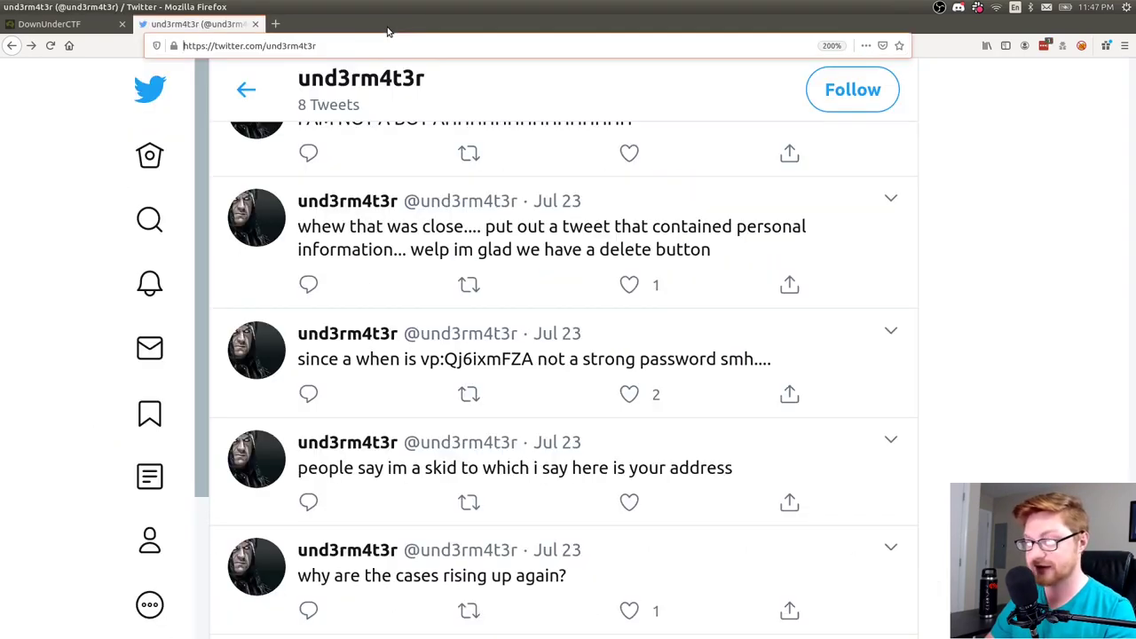
click(255, 24)
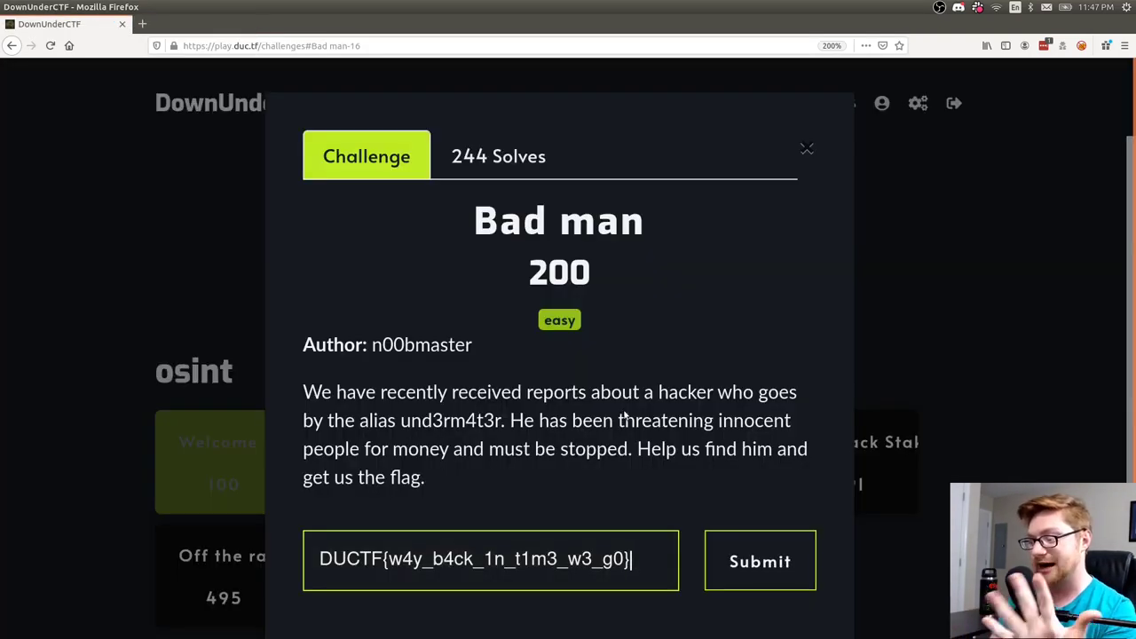
Close the Bad man challenge and open the Welcome to Petstagram challenge in the osint category.
drag(401, 422, 504, 423)
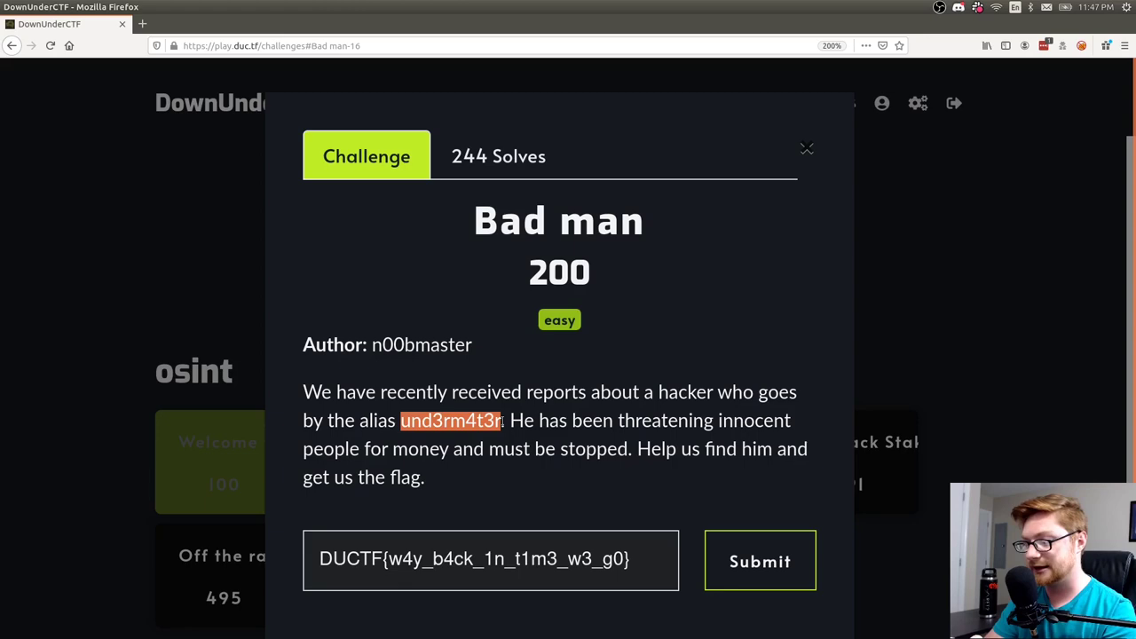
click(173, 240)
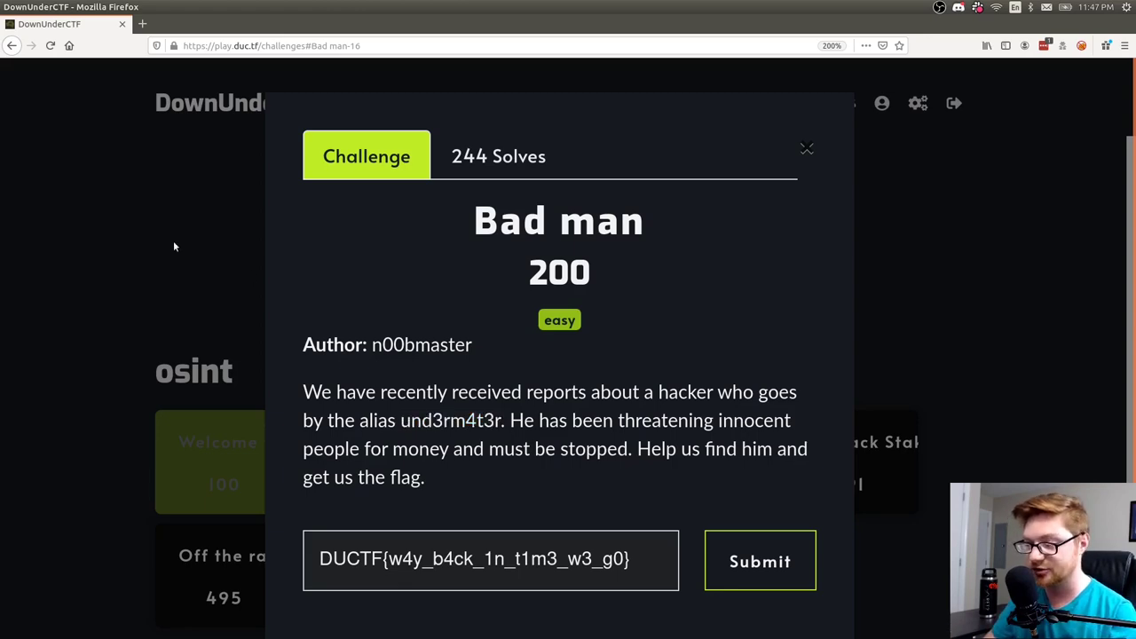
click(234, 451)
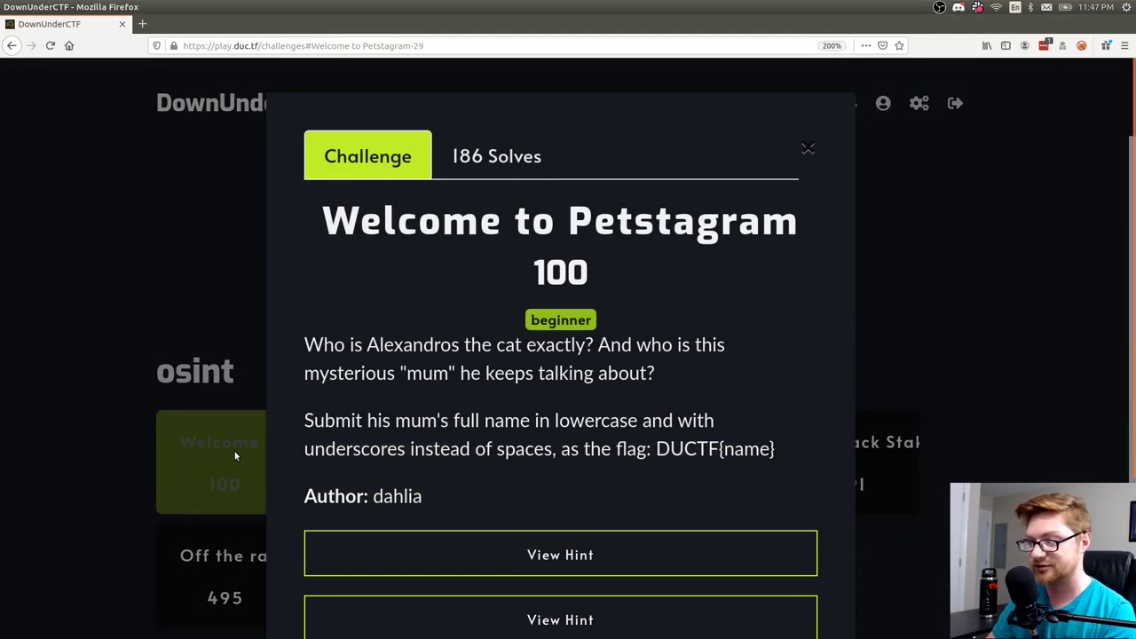
scroll(304, 340, down, 1)
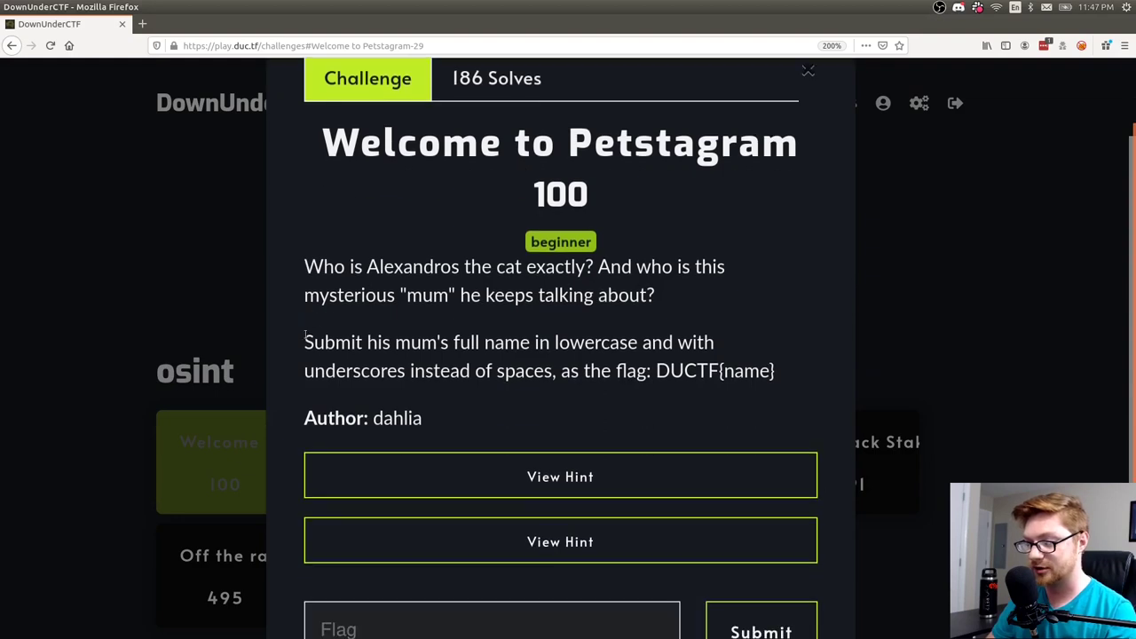
Read the Petstagram description in full screen, noting the cat's name, the mention of his mum and the required flag format.
key(F11)
drag(368, 208, 435, 209)
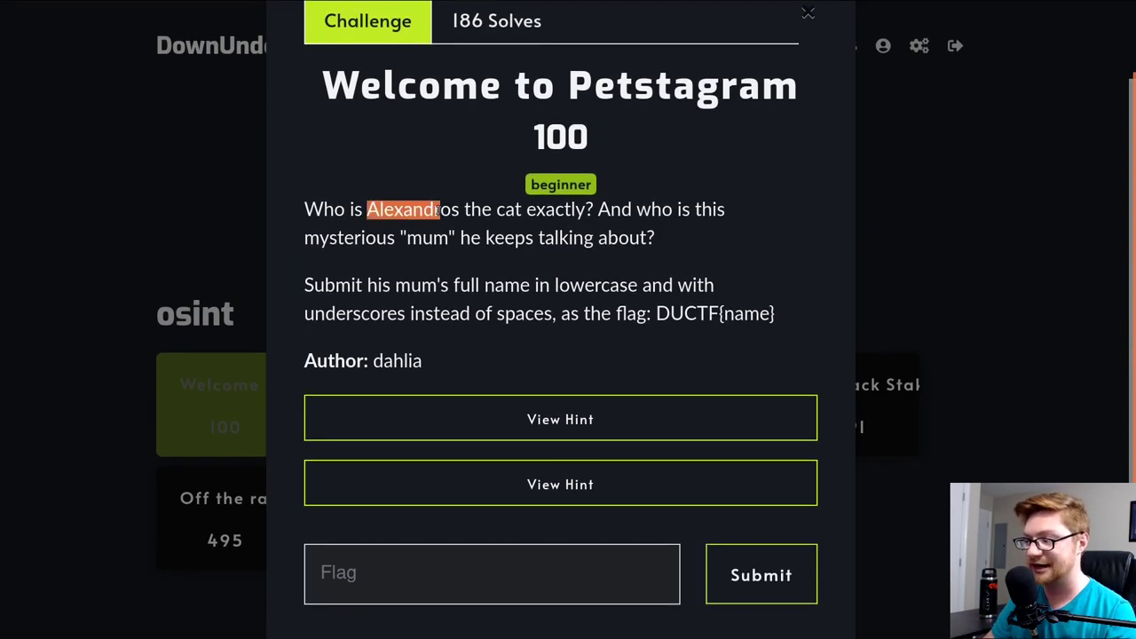
click(667, 208)
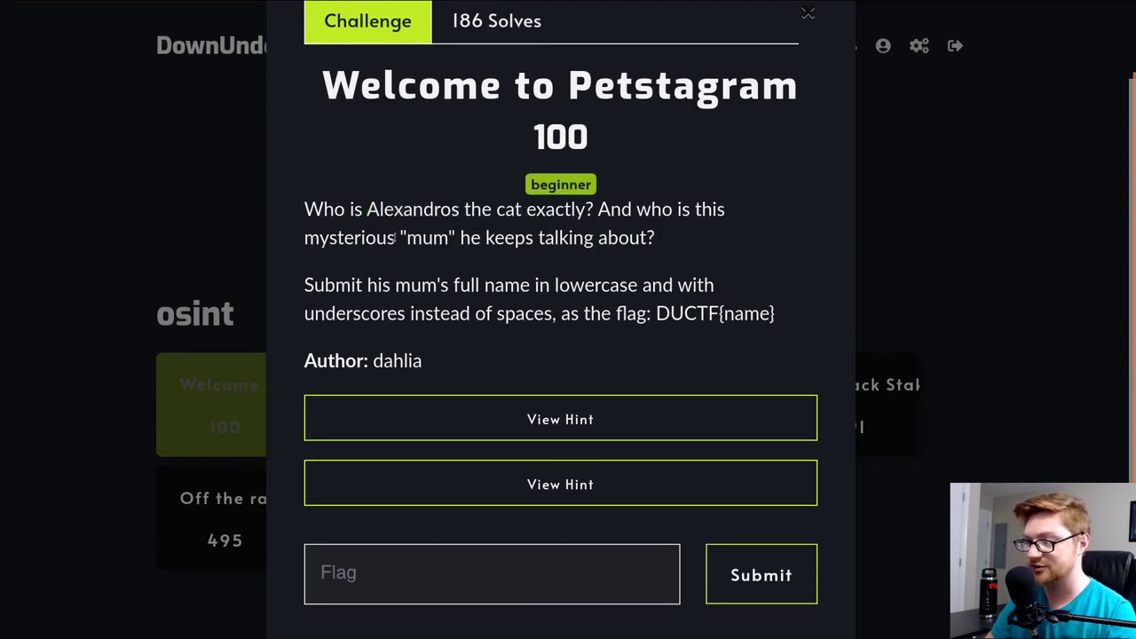
double_click(424, 238)
click(714, 209)
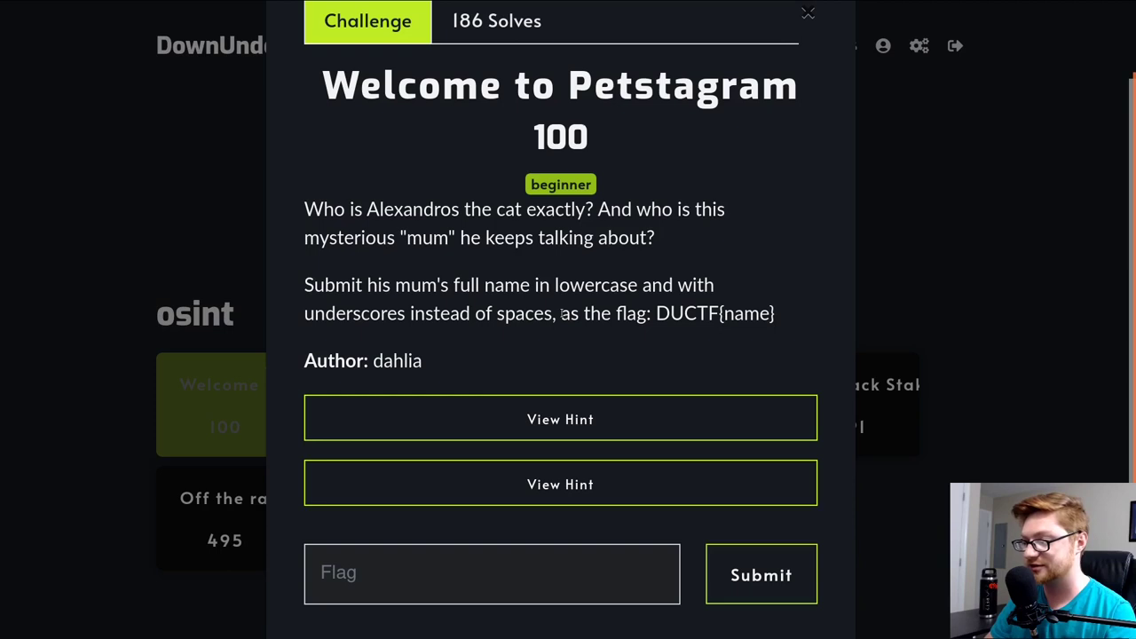
drag(656, 317, 735, 316)
click(715, 316)
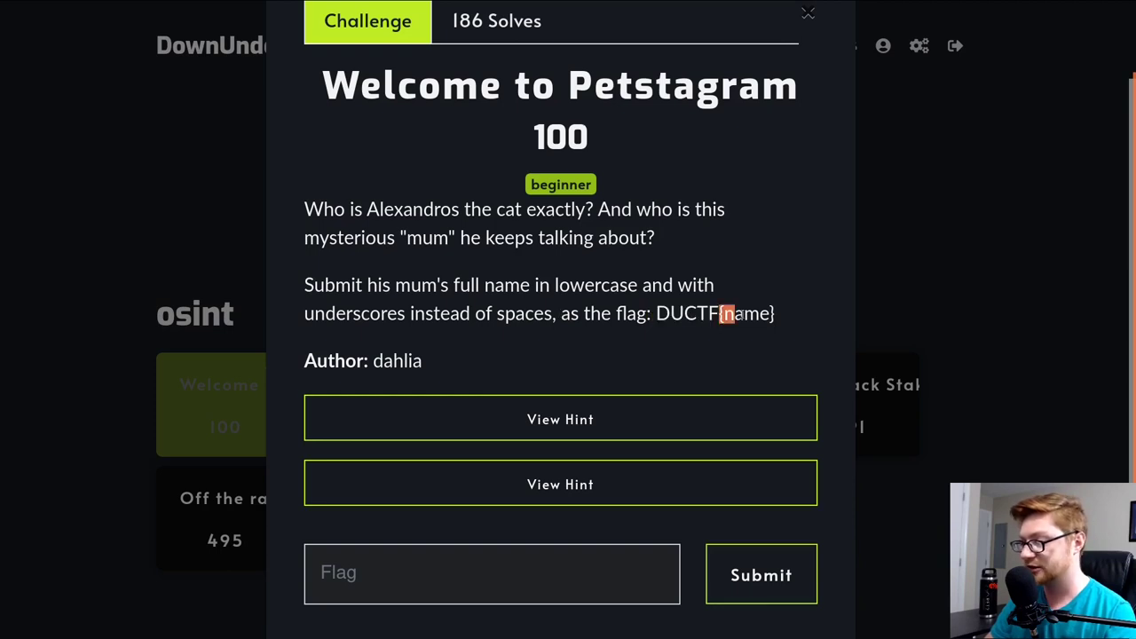
click(752, 316)
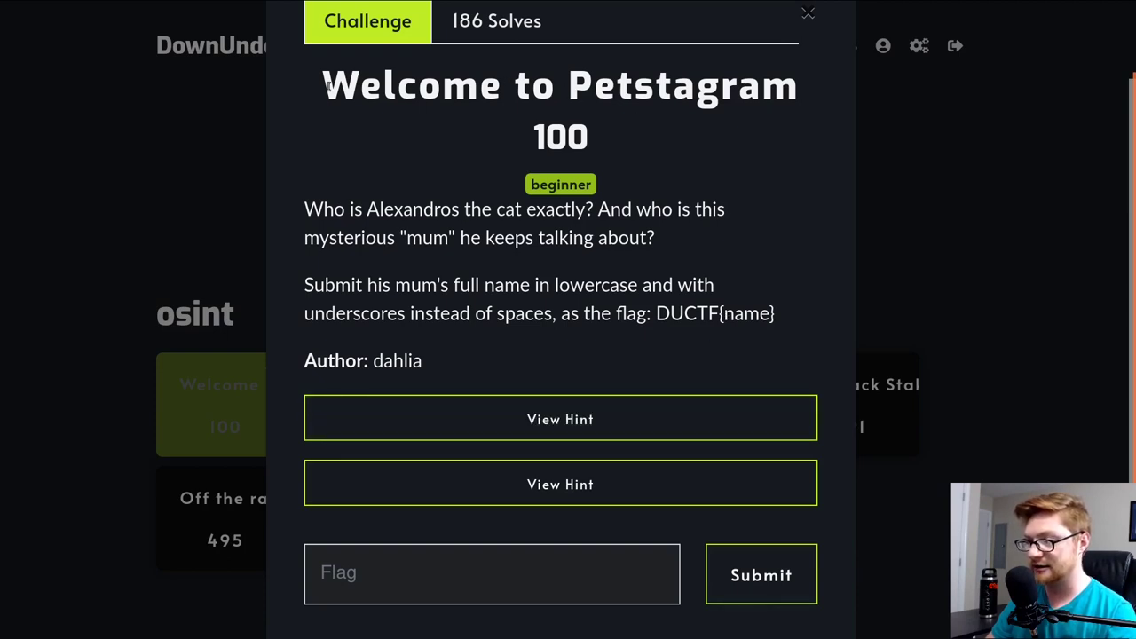
Examine the Welcome to Petstagram title and the cat's name Alexandros for search clues, and leave full screen.
drag(327, 85, 738, 85)
click(733, 84)
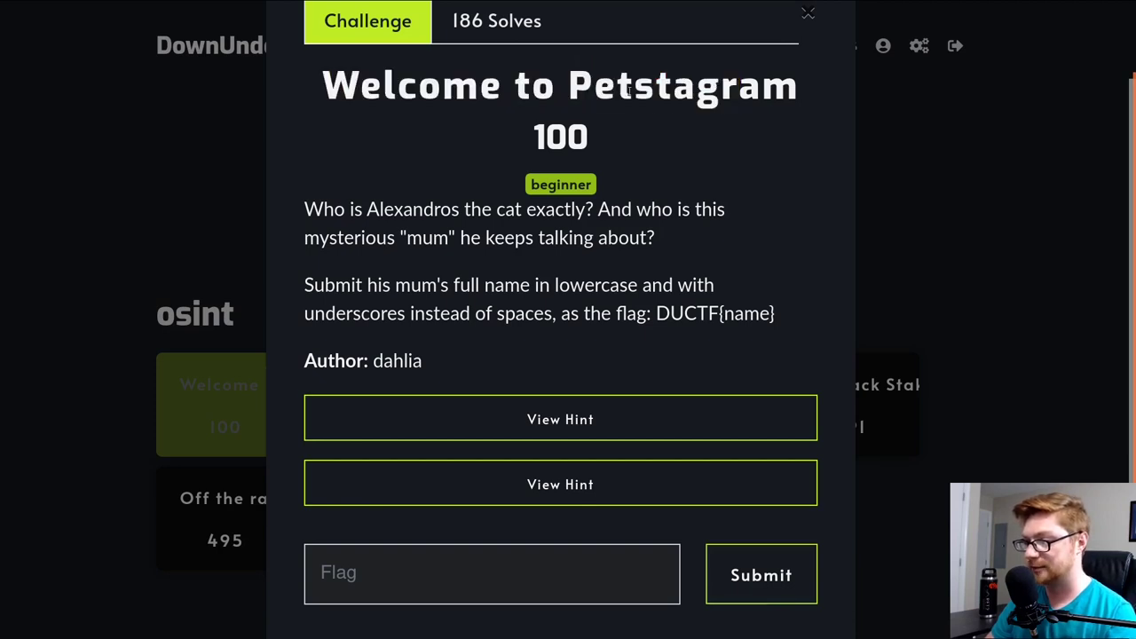
drag(655, 85, 799, 84)
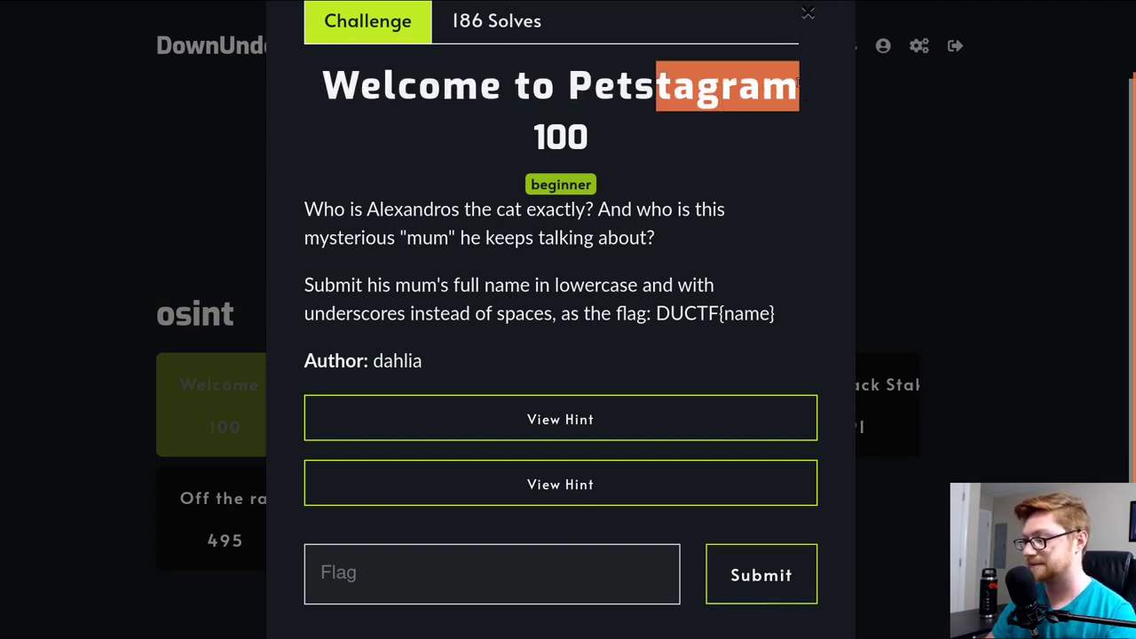
click(797, 82)
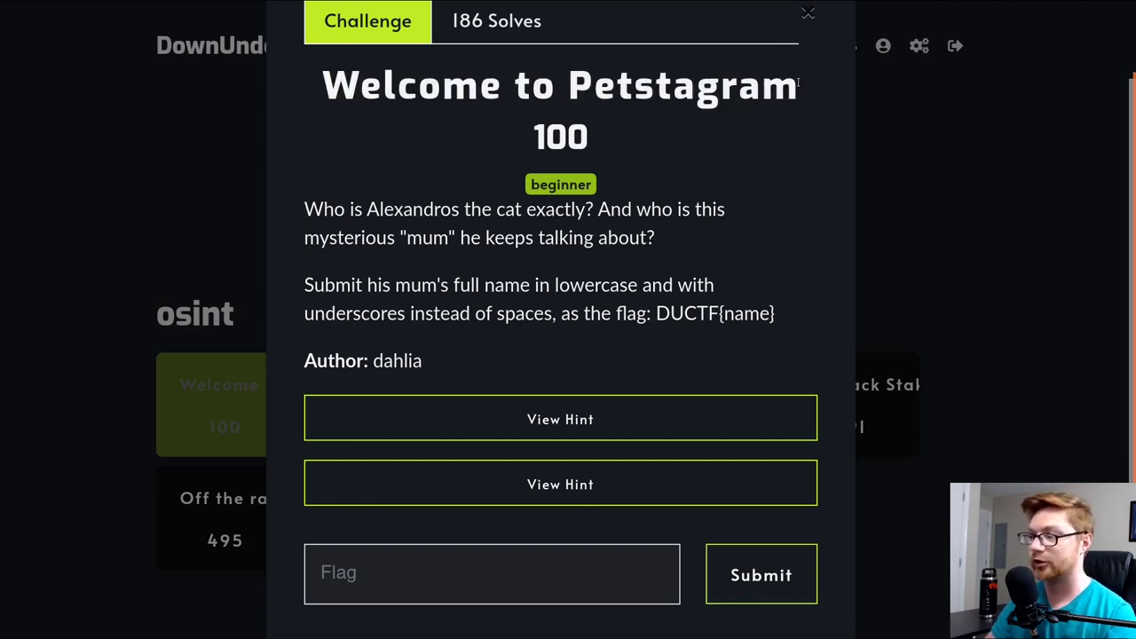
drag(369, 211, 440, 213)
click(470, 229)
double_click(442, 210)
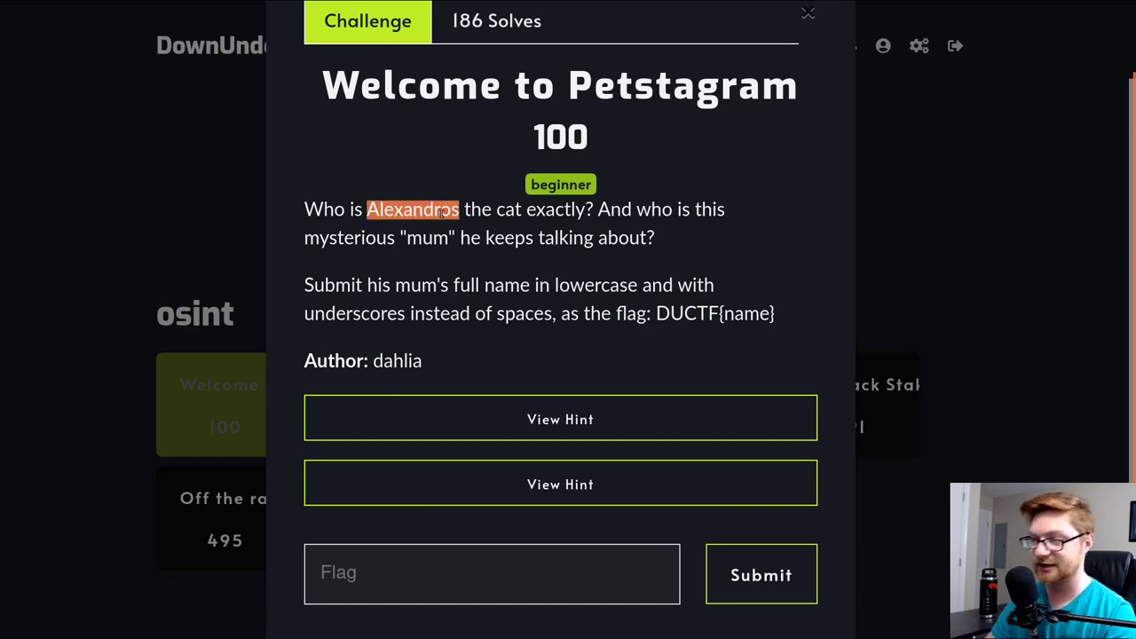
click(470, 232)
key(F11)
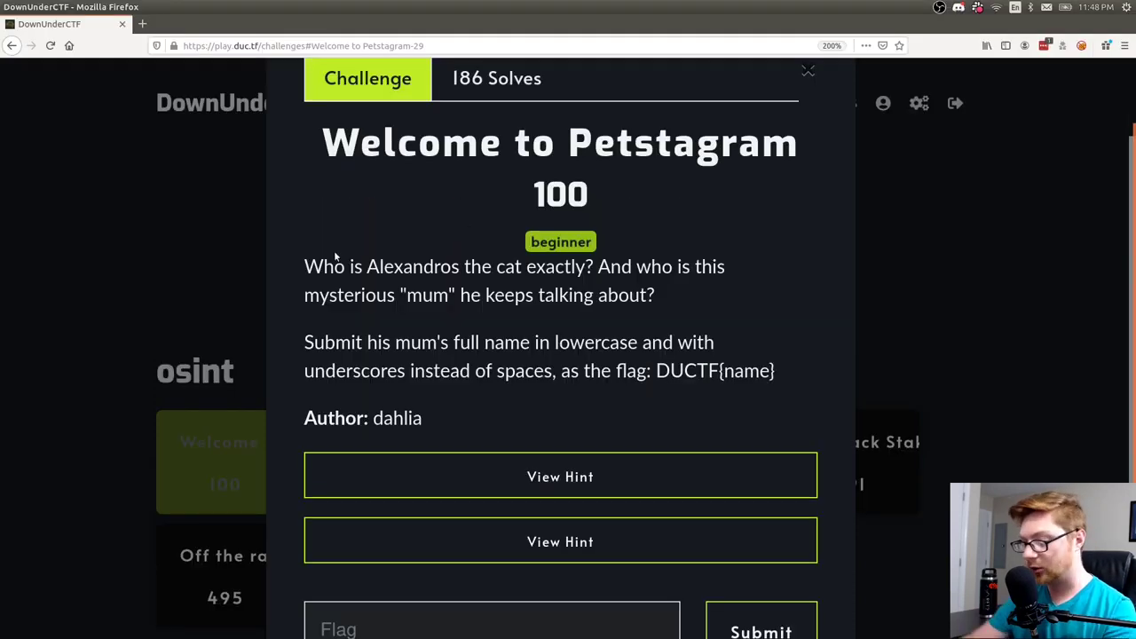
Open Google in a new tab and search for "alexandros the cat".
key(ctrl+t)
text(google.com)
key(Return)
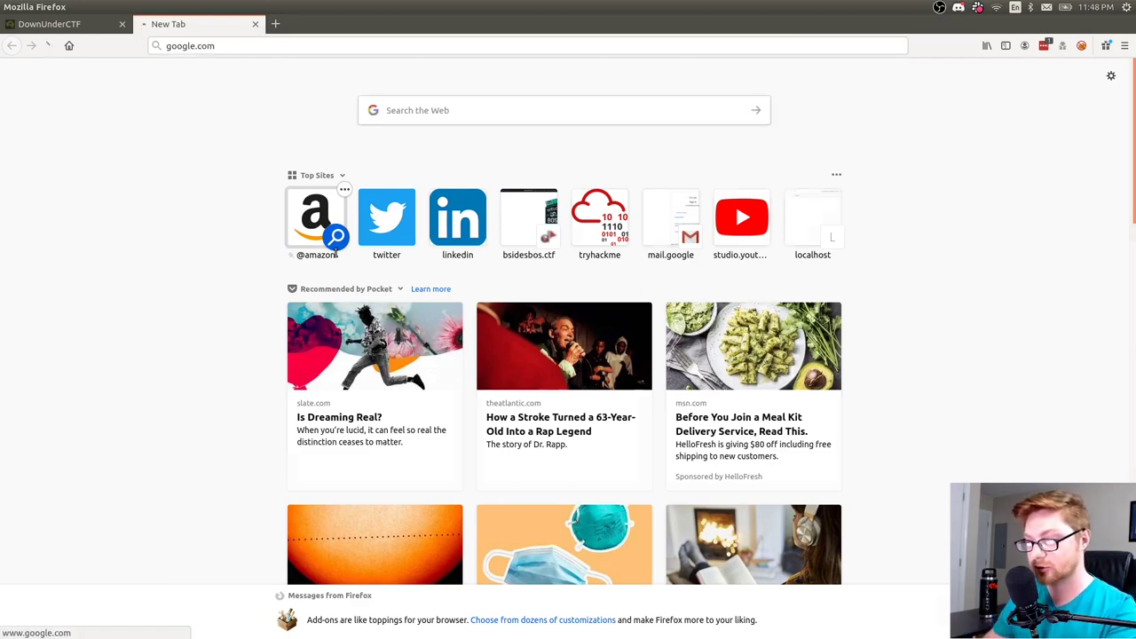
text(ale)
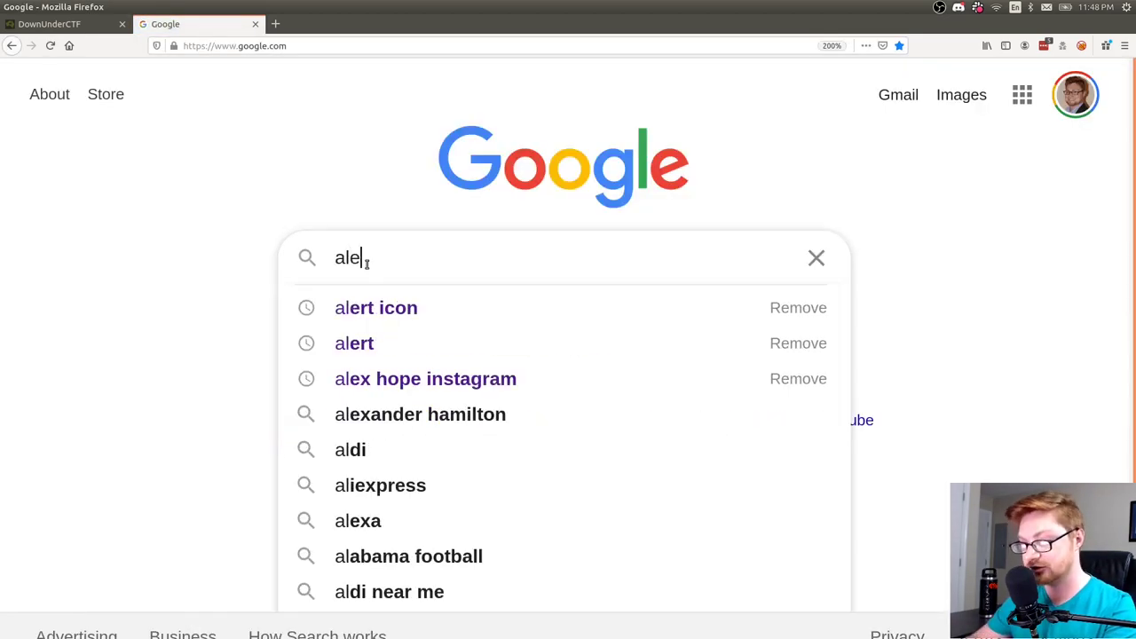
text(xandos)
key(BackSpace)
key(BackSpace)
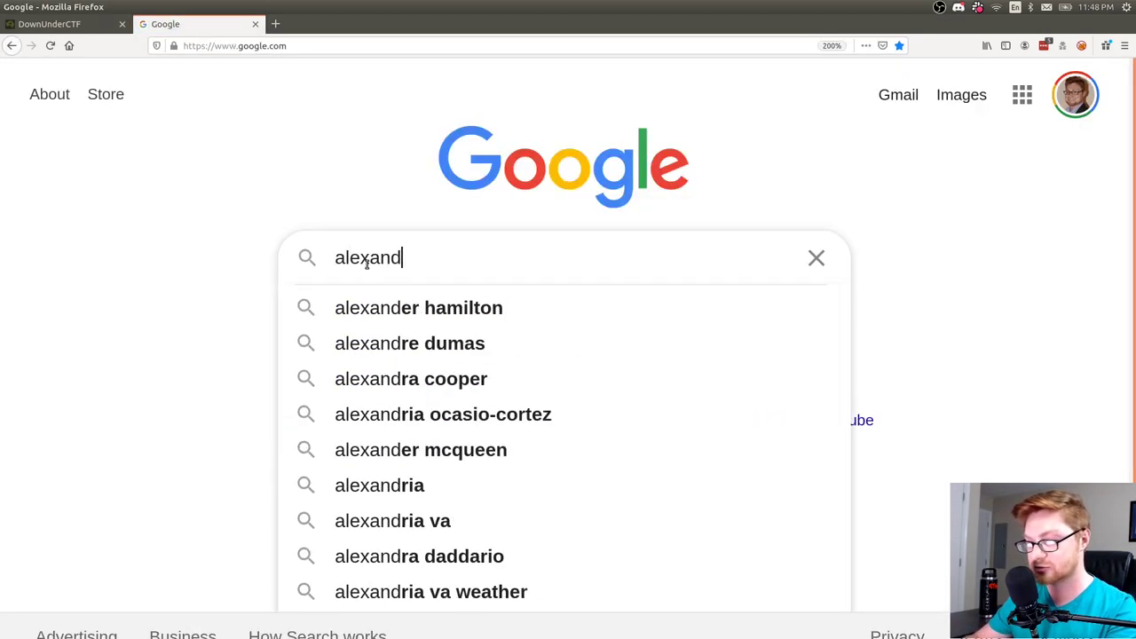
text(ros the cat)
key(Return)
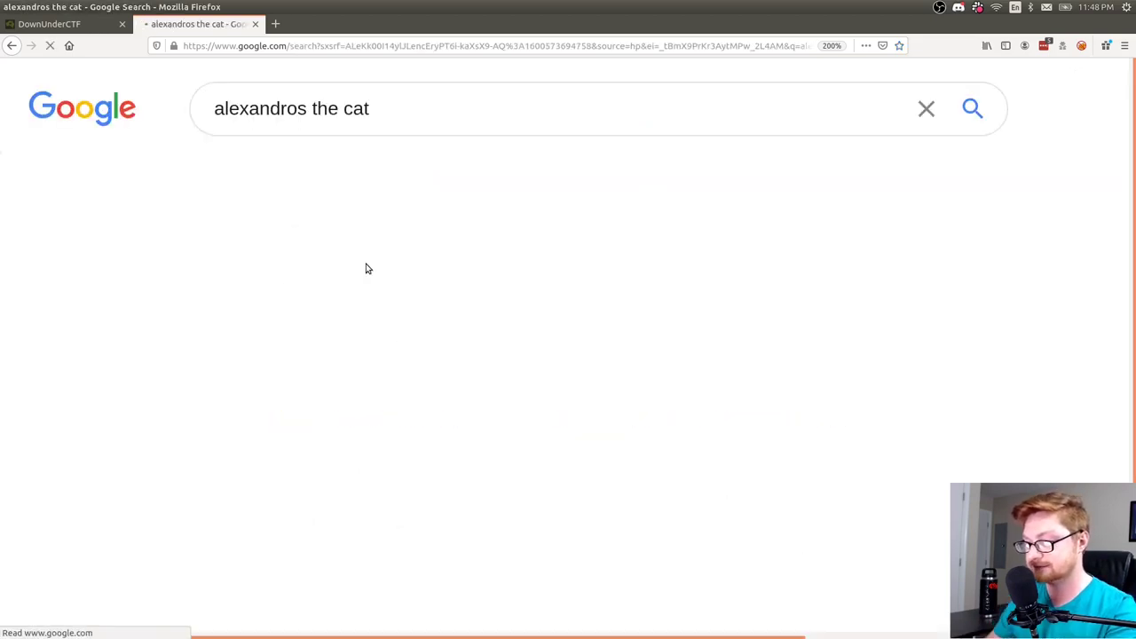
Examine the web and video results for any page about a cat called Alexandros.
scroll(524, 332, down, 3)
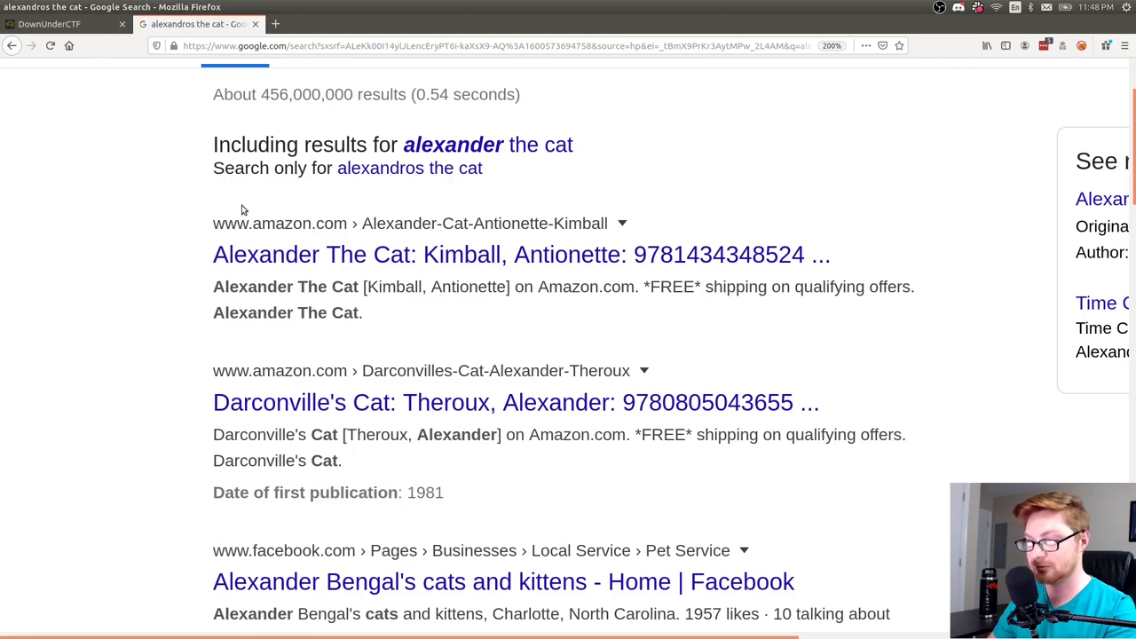
drag(242, 209, 431, 222)
click(654, 369)
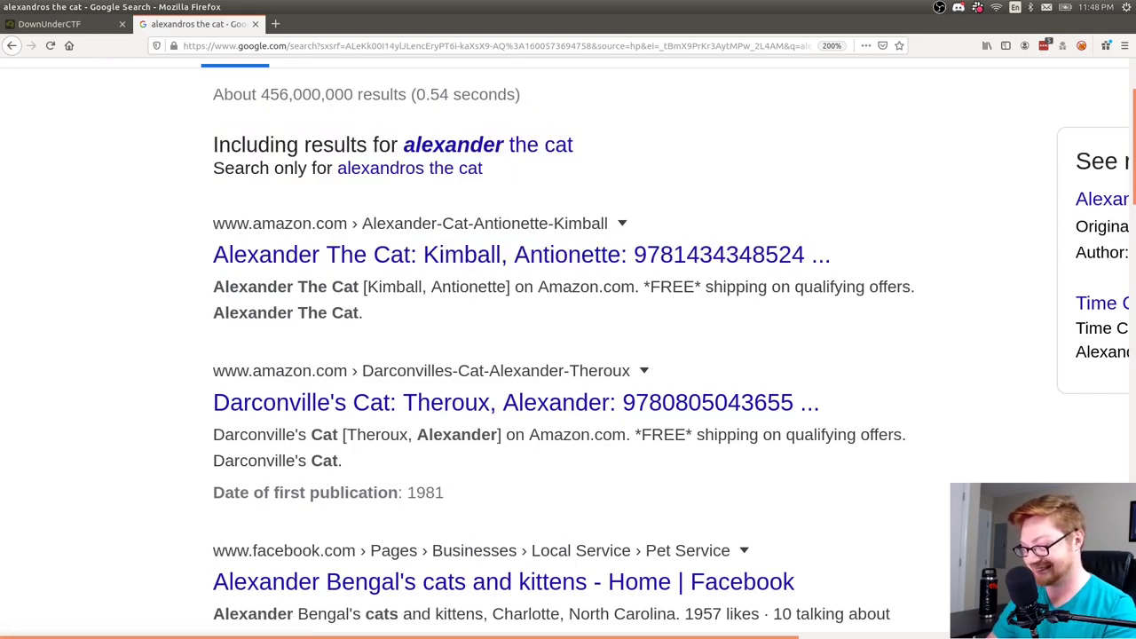
scroll(847, 444, down, 5)
scroll(847, 443, up, 8)
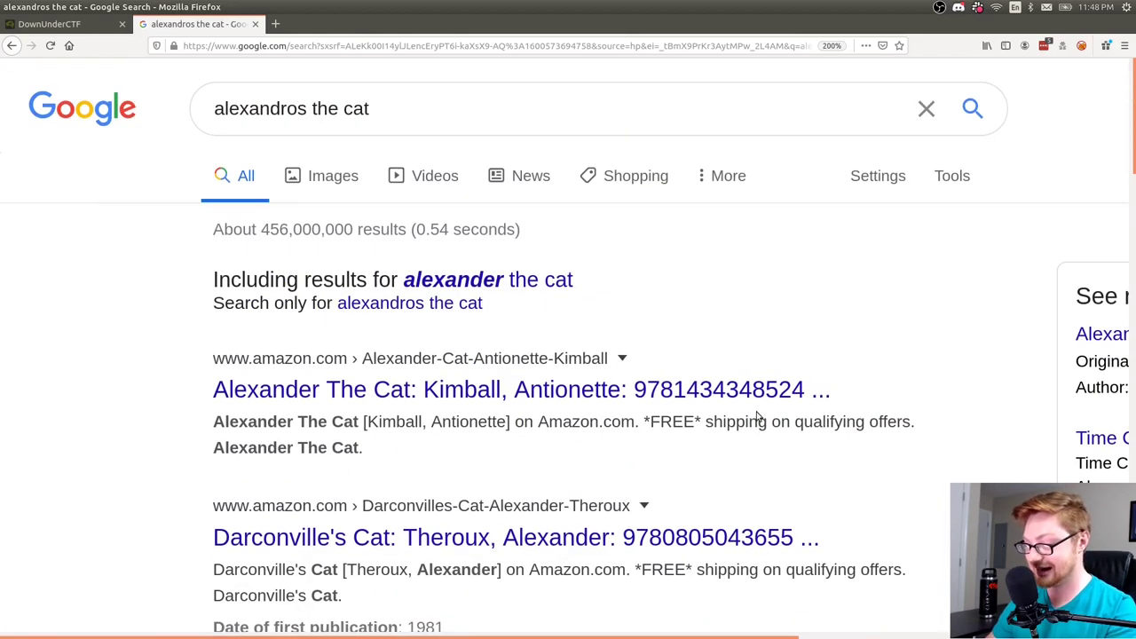
scroll(759, 417, down, 8)
scroll(791, 360, up, 3)
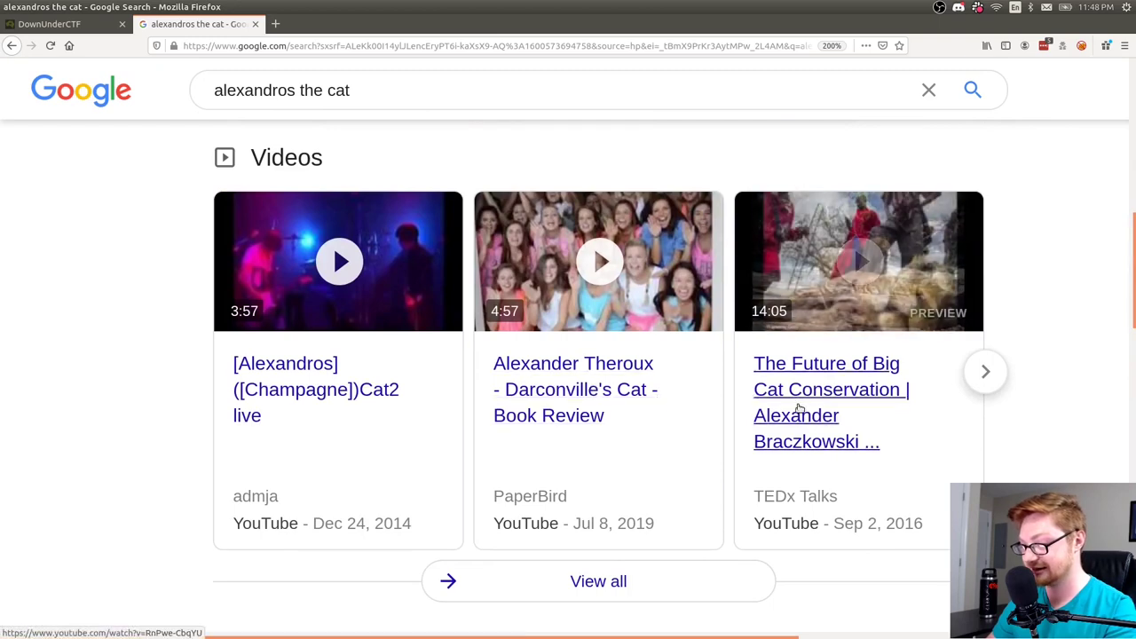
scroll(1098, 431, up, 5)
Refine the Google search to "alexandros the cat instagram".
click(398, 114)
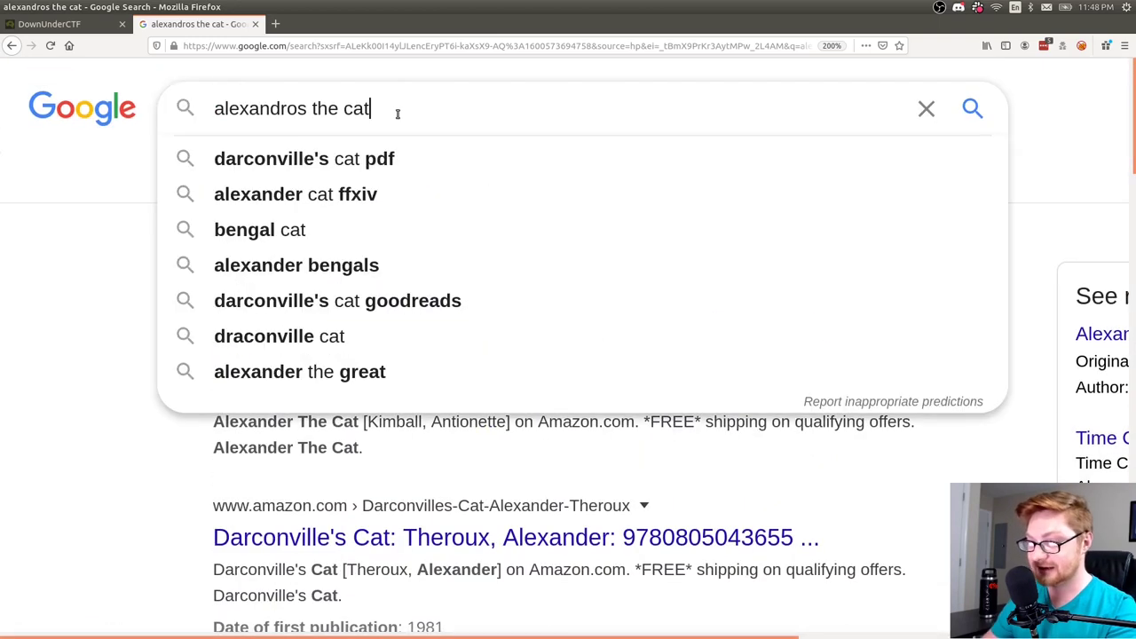
text(inst)
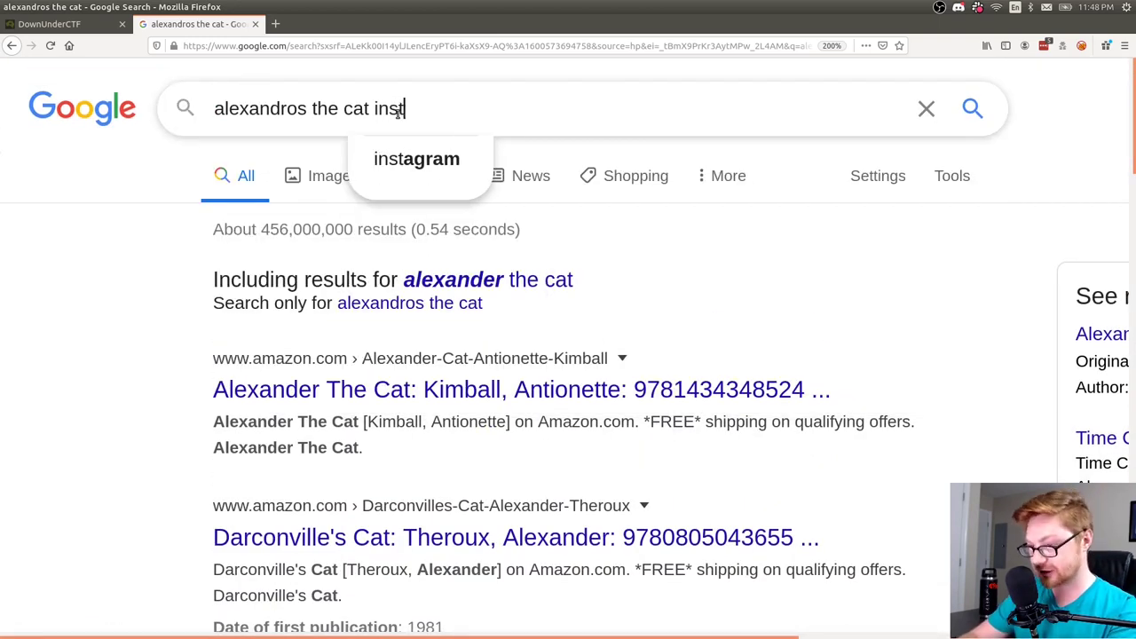
key(Down)
key(Return)
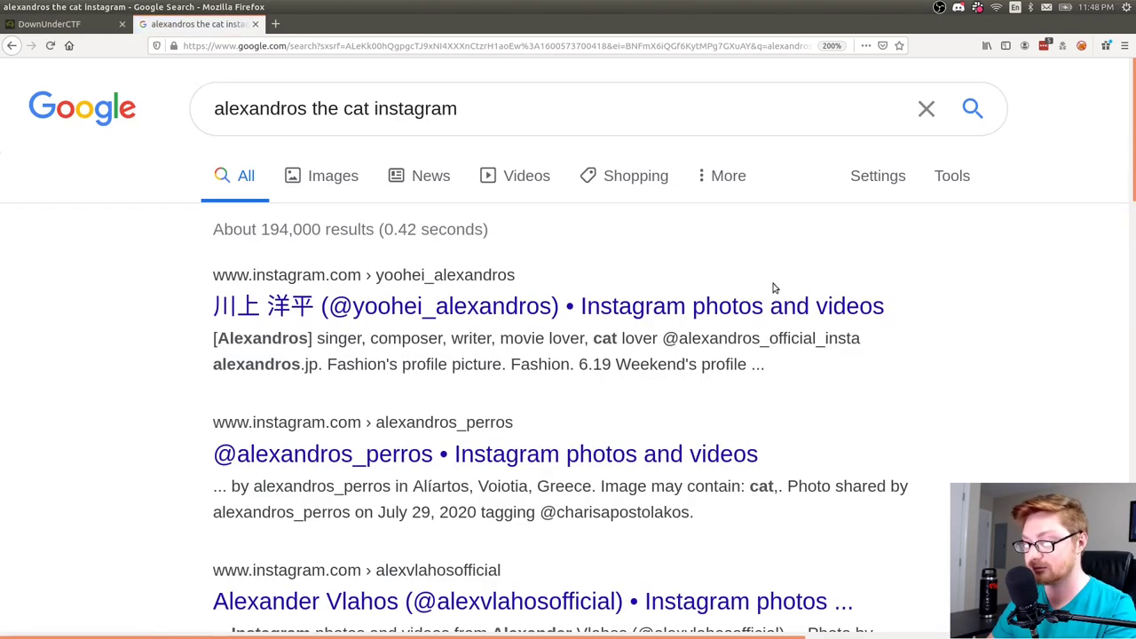
Look through the Instagram results and open the first four profiles in separate background tabs.
scroll(965, 344, down, 3)
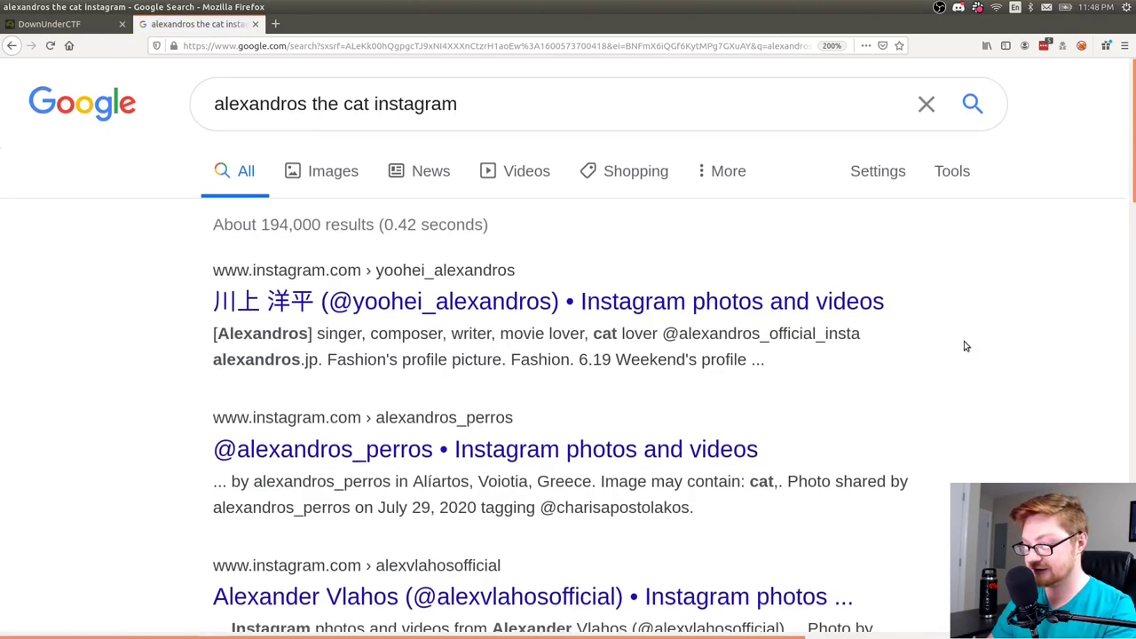
scroll(965, 346, down, 6)
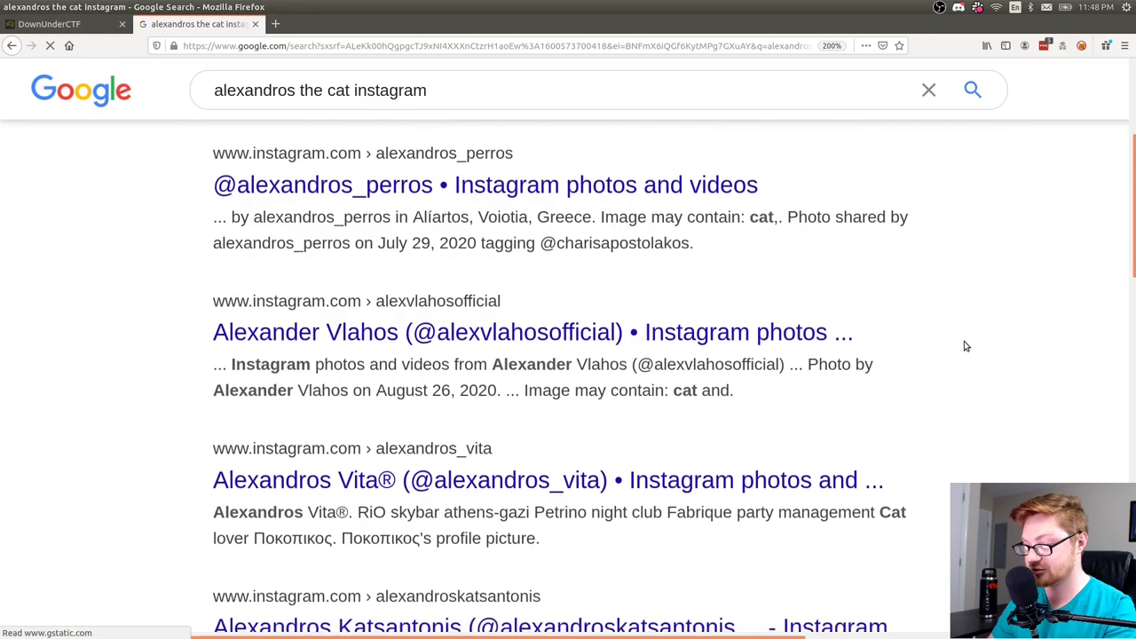
scroll(965, 346, down, 2)
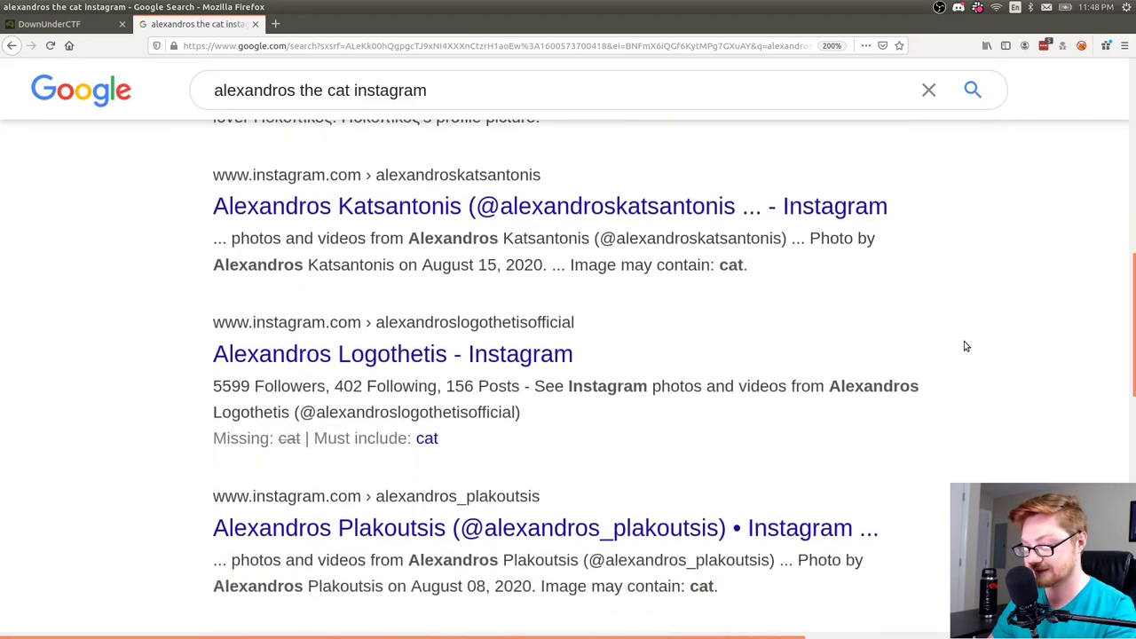
scroll(965, 346, up, 10)
middle_click(652, 308)
middle_click(426, 460)
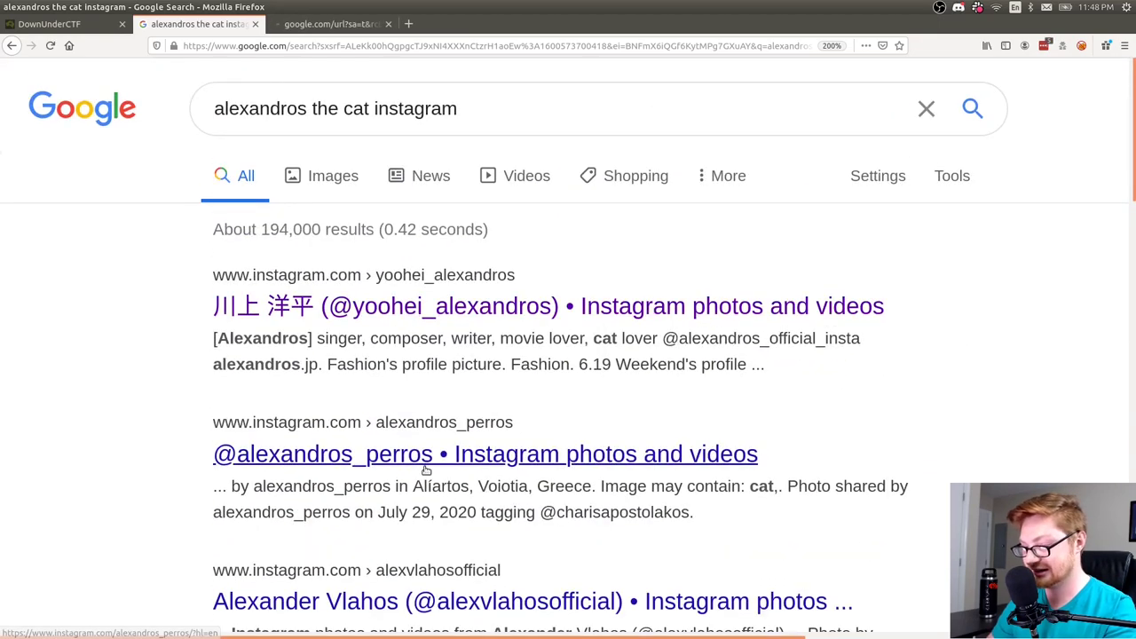
middle_click(457, 594)
scroll(104, 468, down, 6)
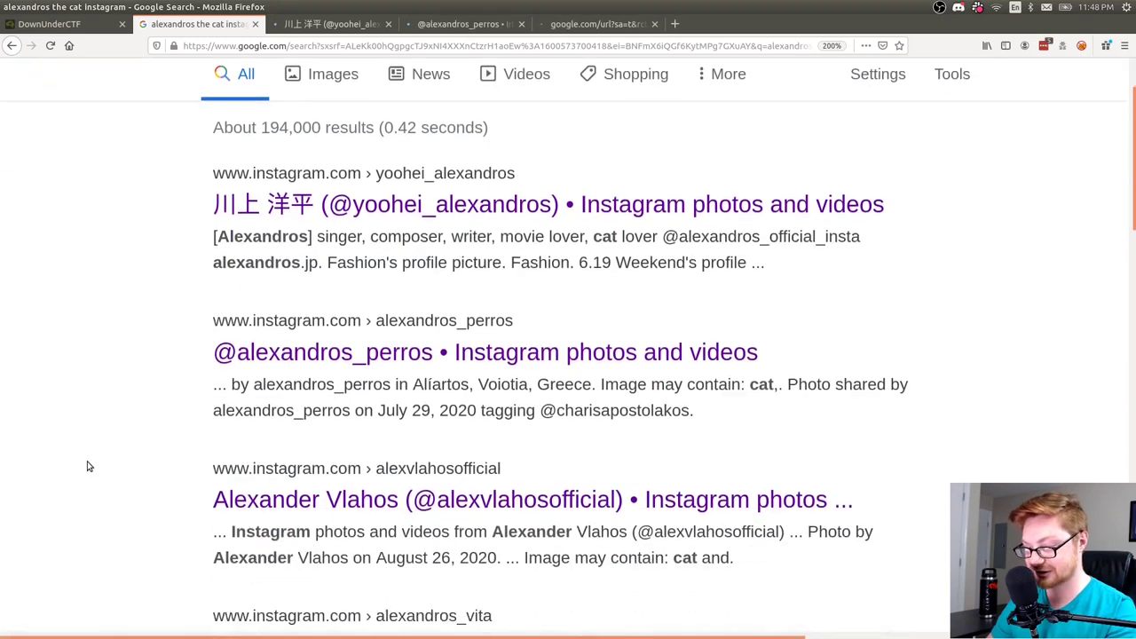
middle_click(302, 346)
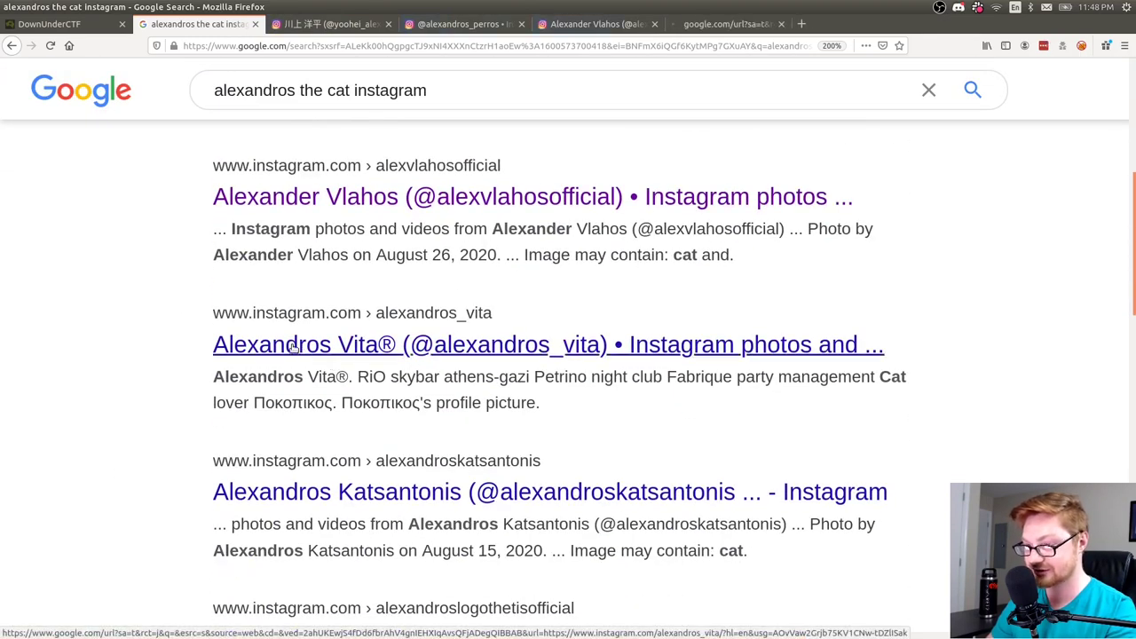
Check each opened Instagram profile for a link to the cat and close its tab, returning to the search results.
key(ctrl+Tab)
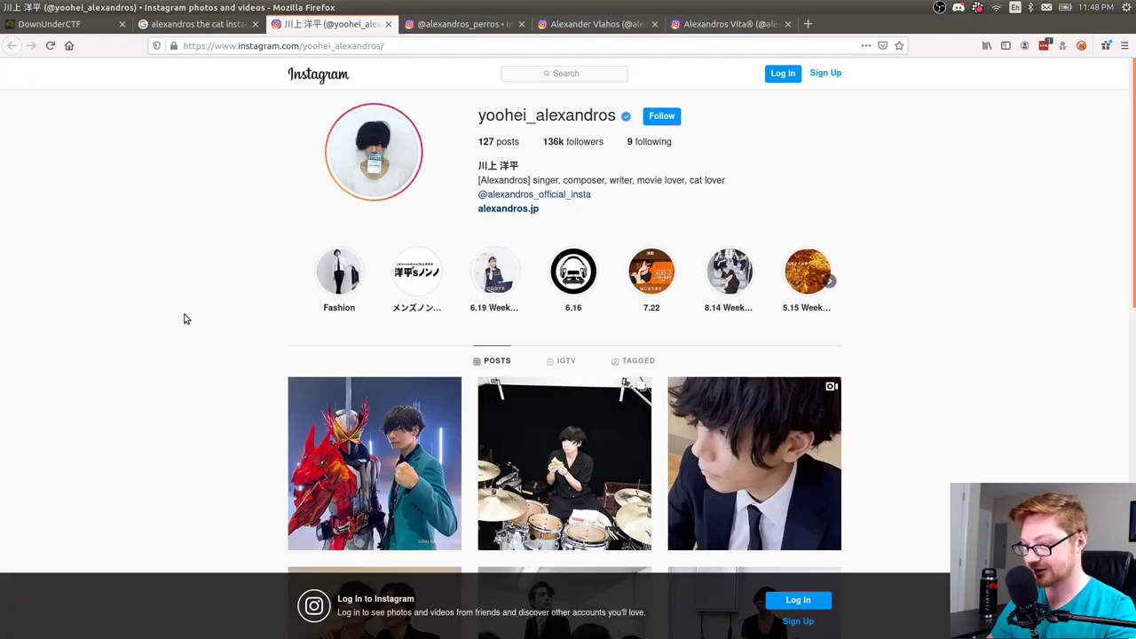
key(ctrl+w)
key(ctrl+w)
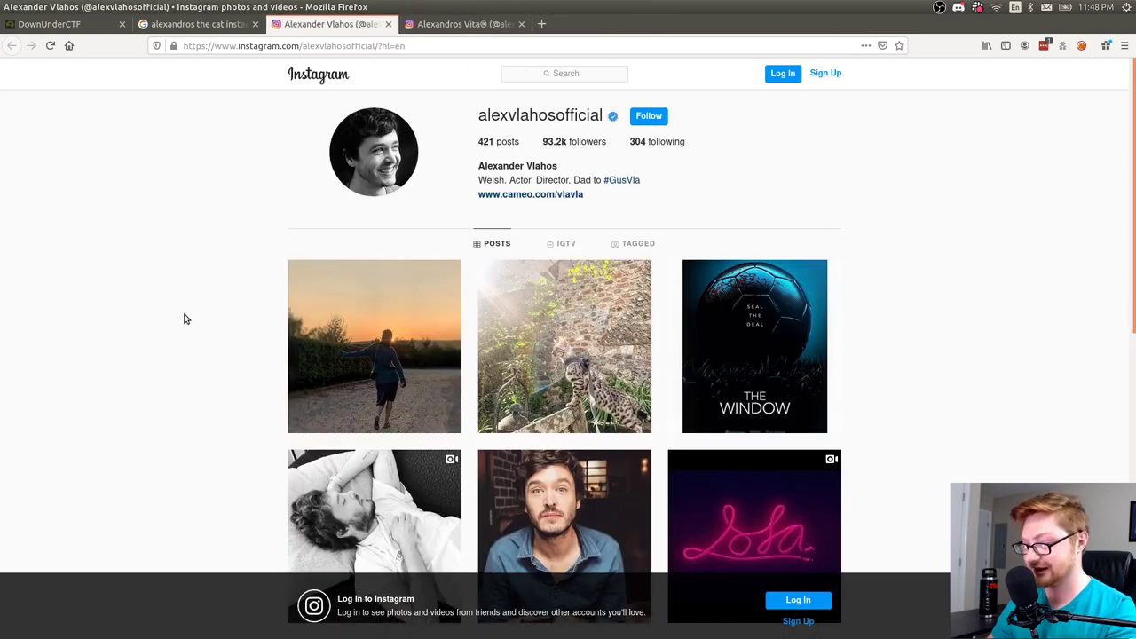
key(ctrl+w)
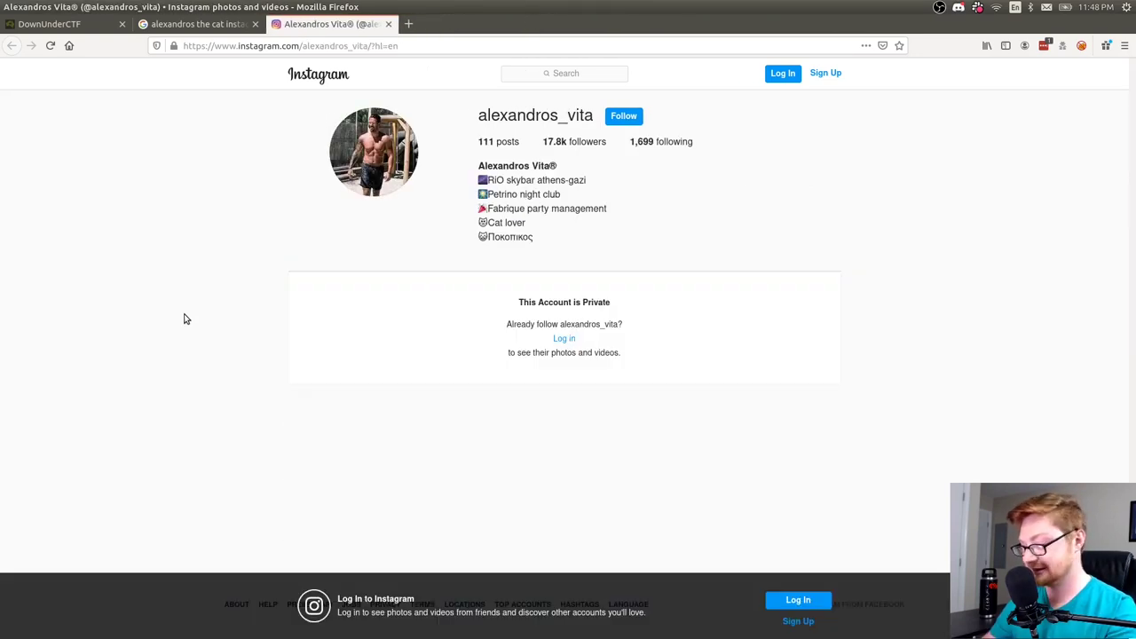
key(ctrl+w)
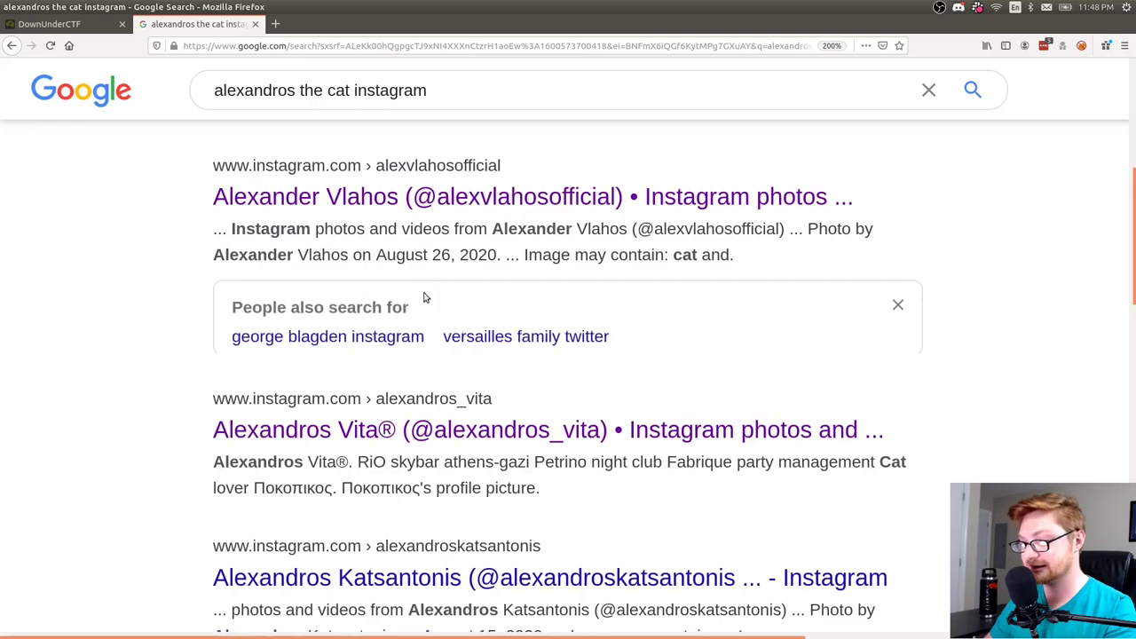
scroll(1018, 386, up, 5)
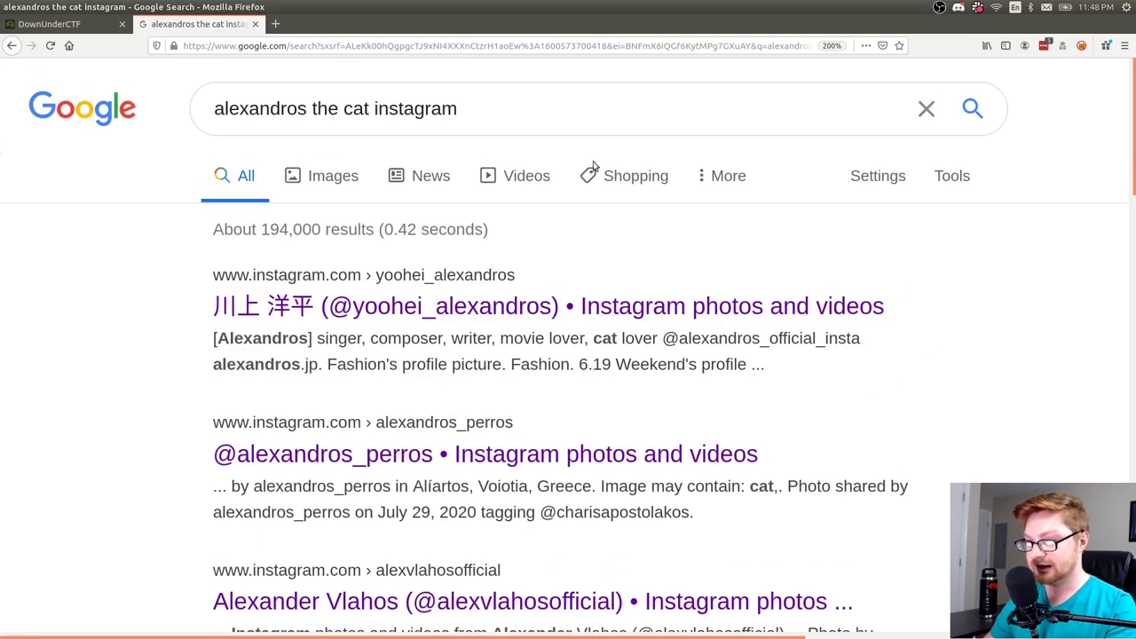
click(363, 108)
key(ctrl+Right)
key(ctrl+shift+Left)
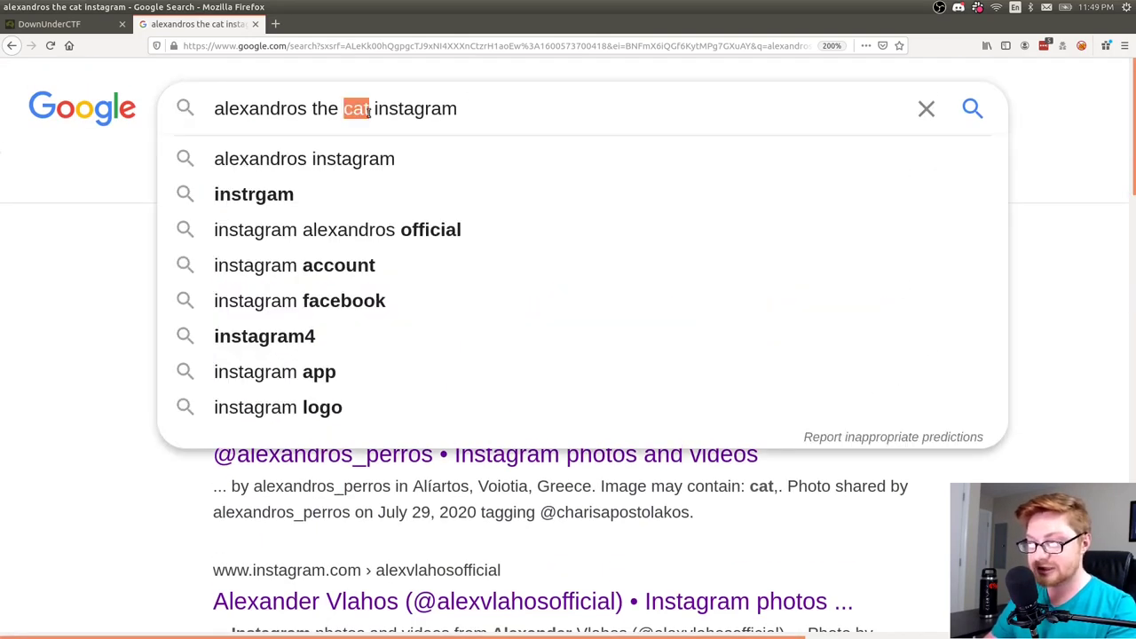
key(ctrl+shift+Left)
key(ctrl+shift+Left)
key(ctrl+shift+Right)
key(BackSpace)
key(ctrl+a)
key(BackSpace)
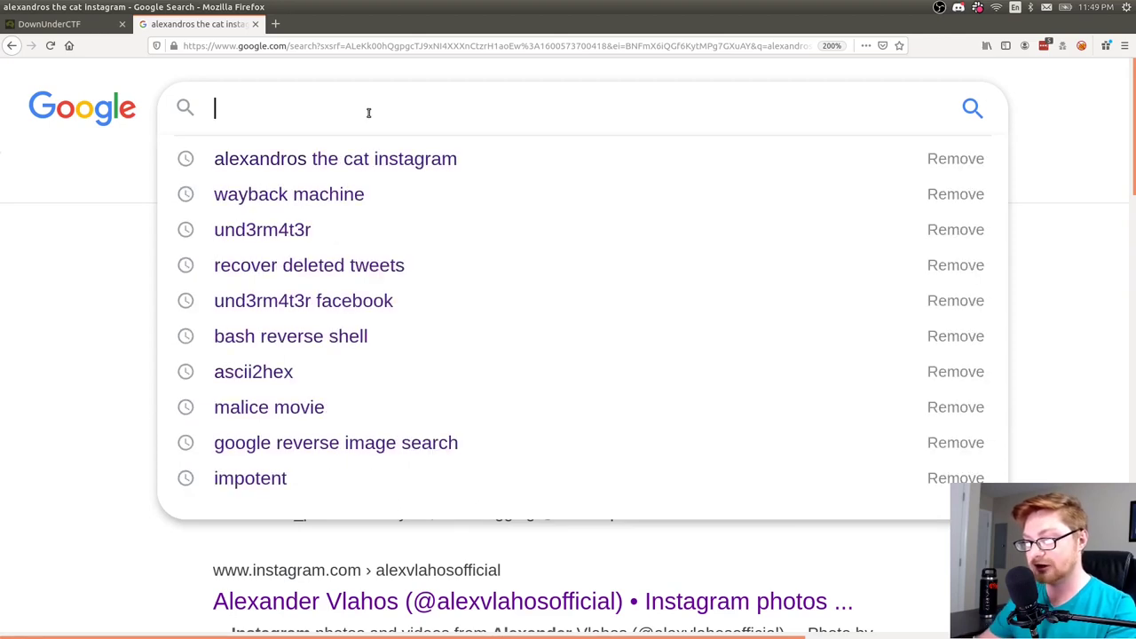
key(Escape)
Go directly to the Instagram profile address instagram.com/alexandrosthecat in the current tab.
click(293, 46)
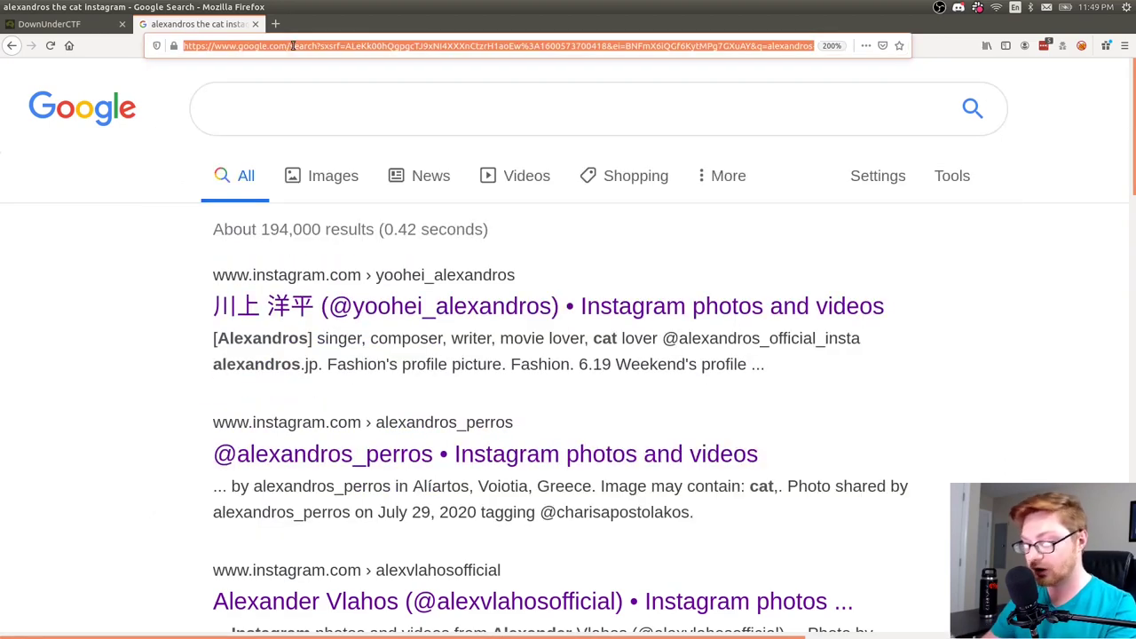
text(instagram.co)
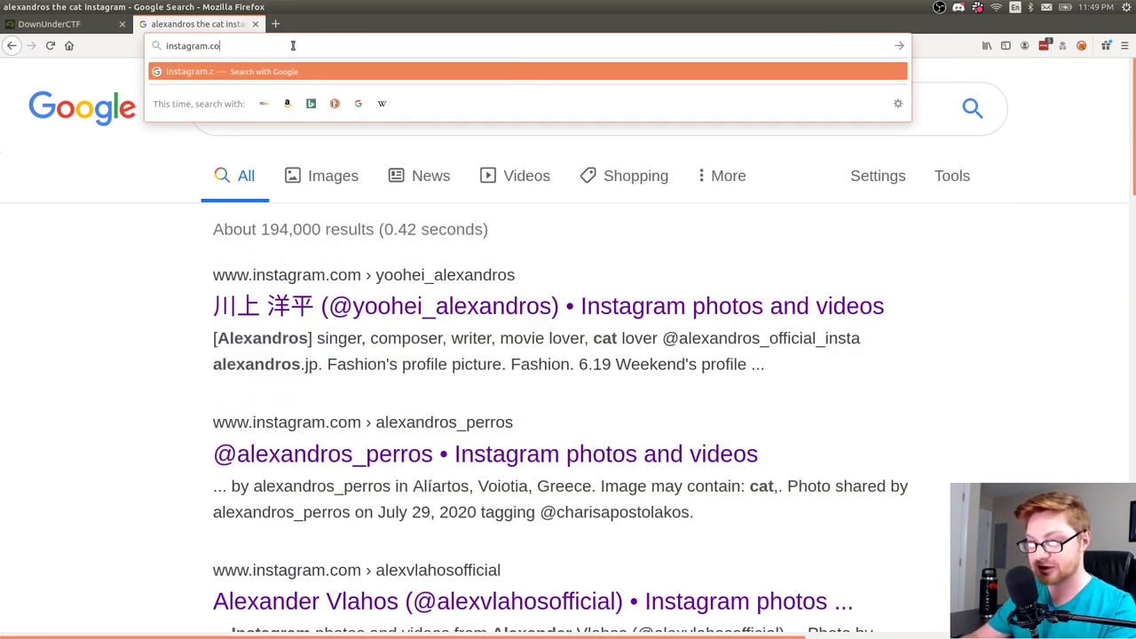
text(m/alexan)
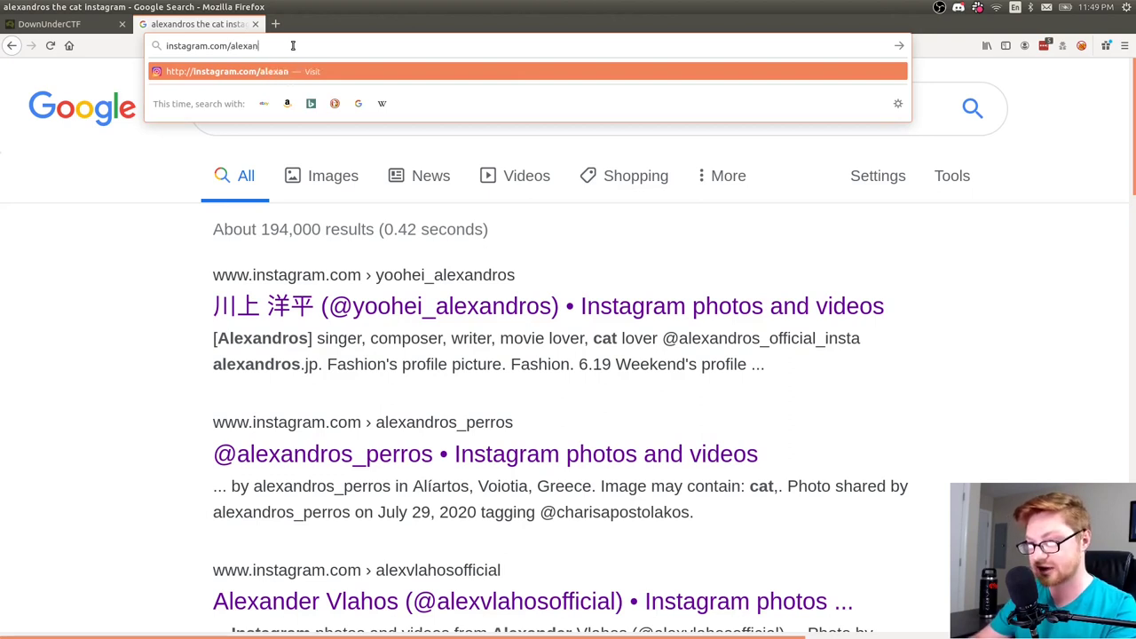
text(drosthecat)
key(Return)
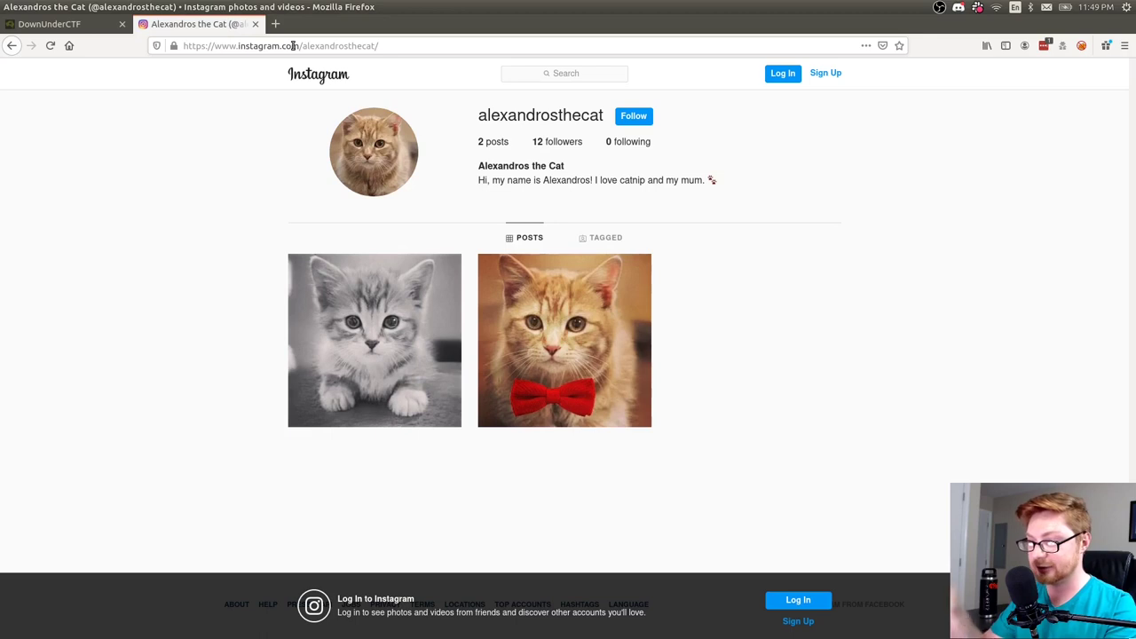
key(ctrl+plus)
key(F11)
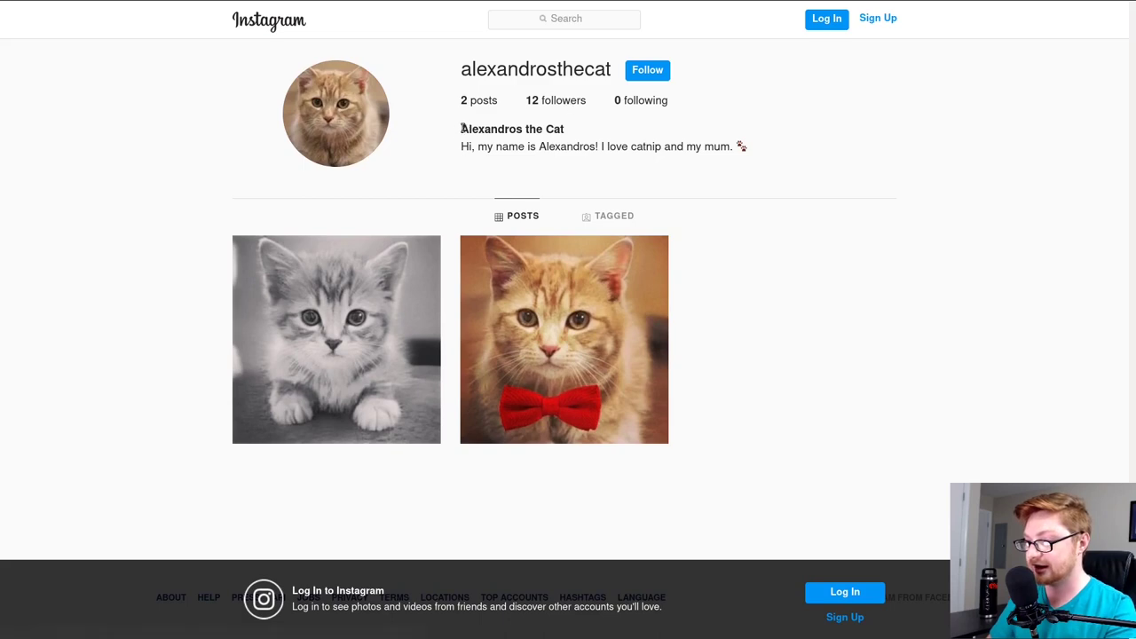
drag(460, 130, 733, 147)
click(633, 148)
click(708, 148)
click(733, 146)
key(ctrl+plus)
key(ctrl+plus)
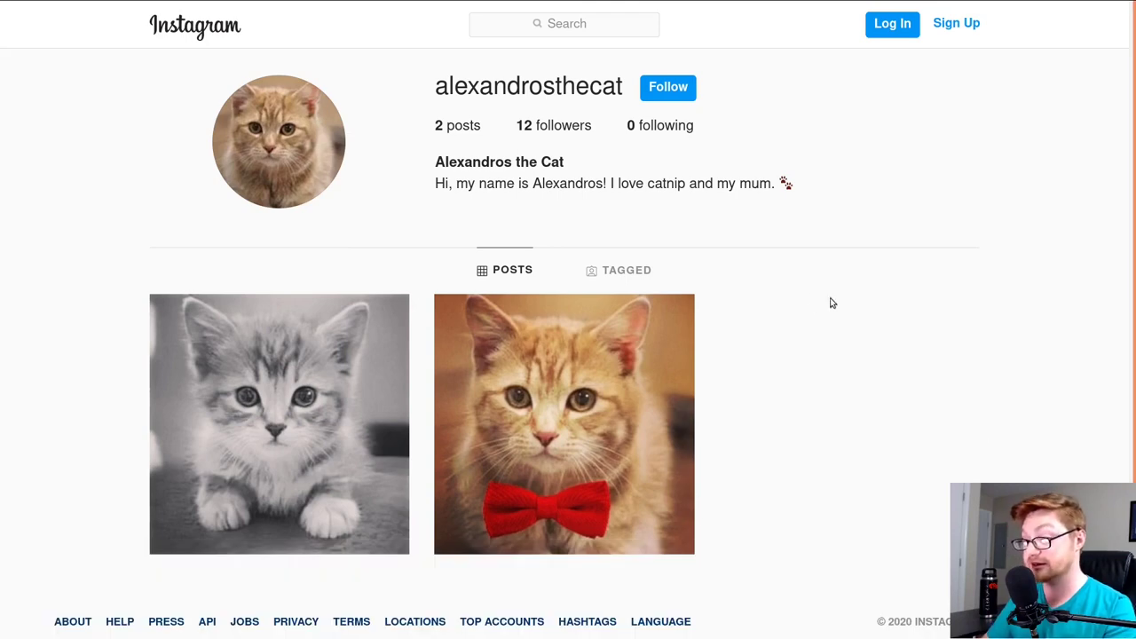
drag(715, 183, 775, 180)
click(774, 177)
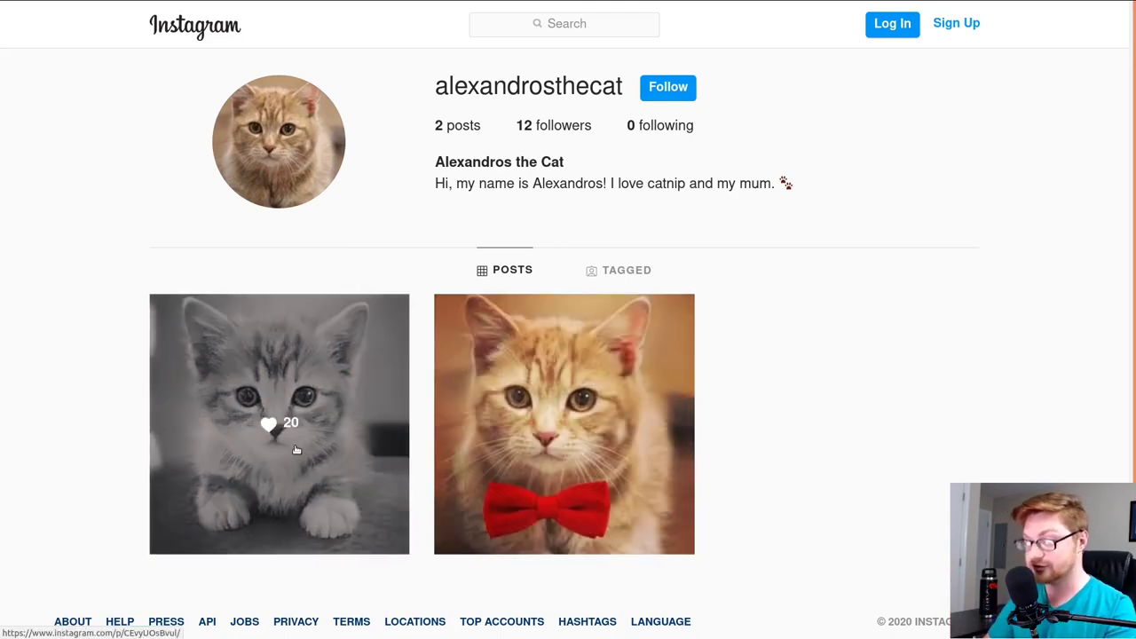
Log in to Instagram from the grey kitten post's prompt using the saved username and password, and decline saving the login info.
click(339, 370)
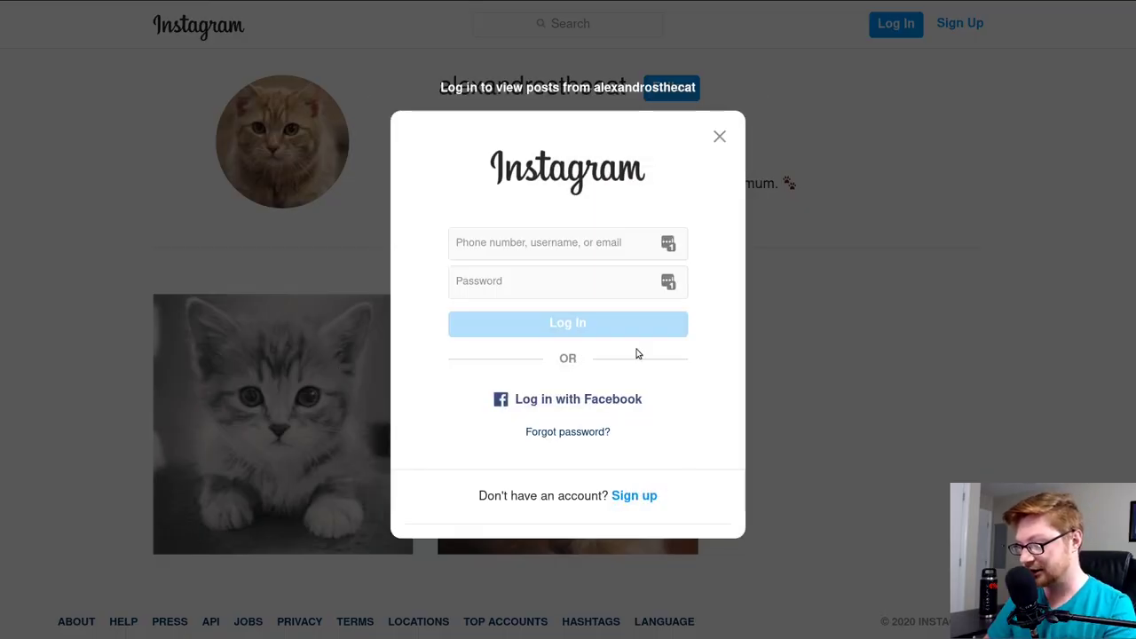
click(668, 245)
click(510, 365)
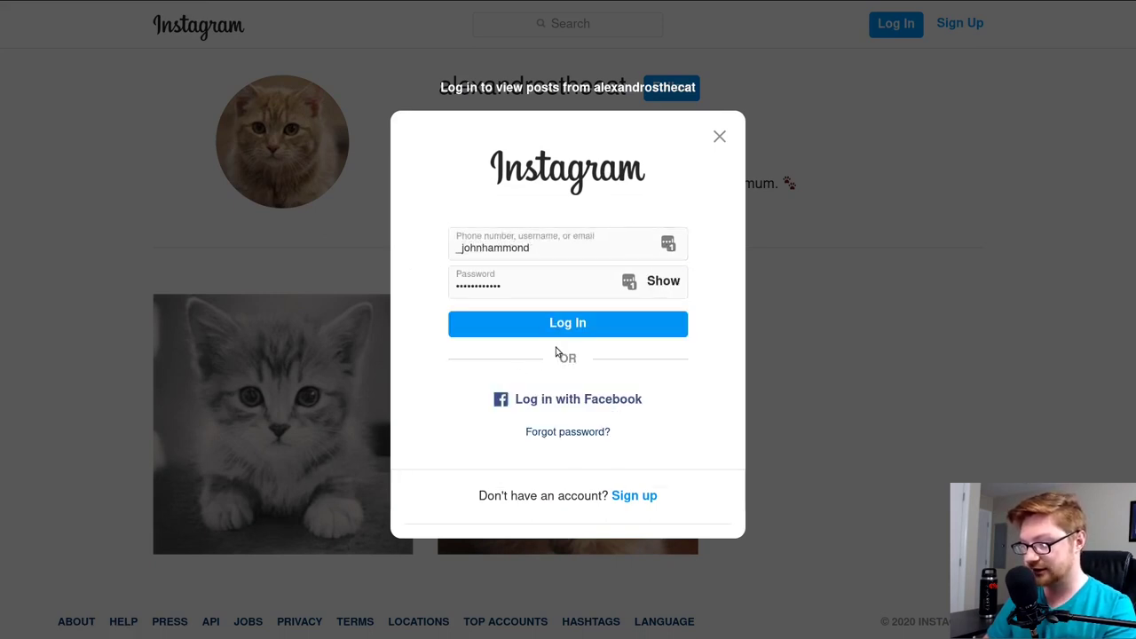
click(561, 329)
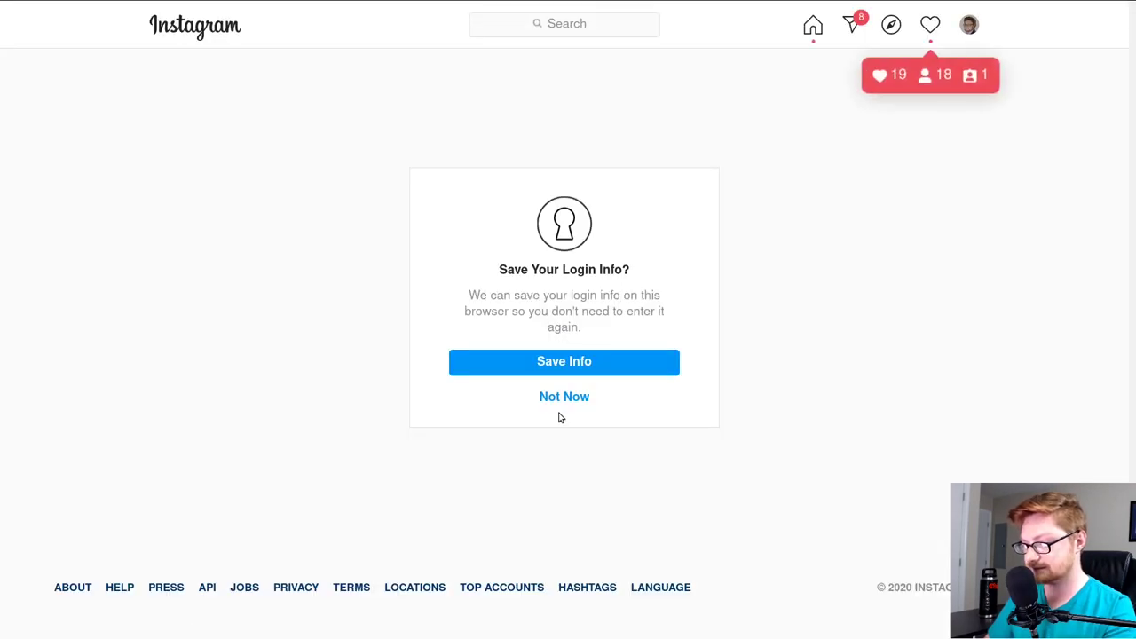
click(568, 405)
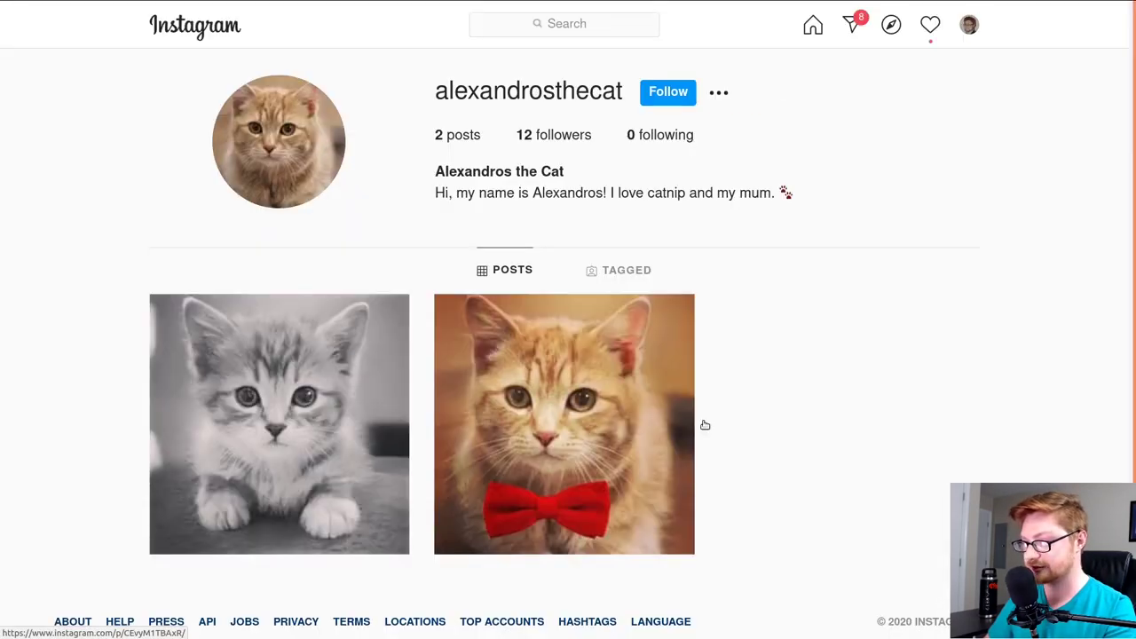
click(247, 404)
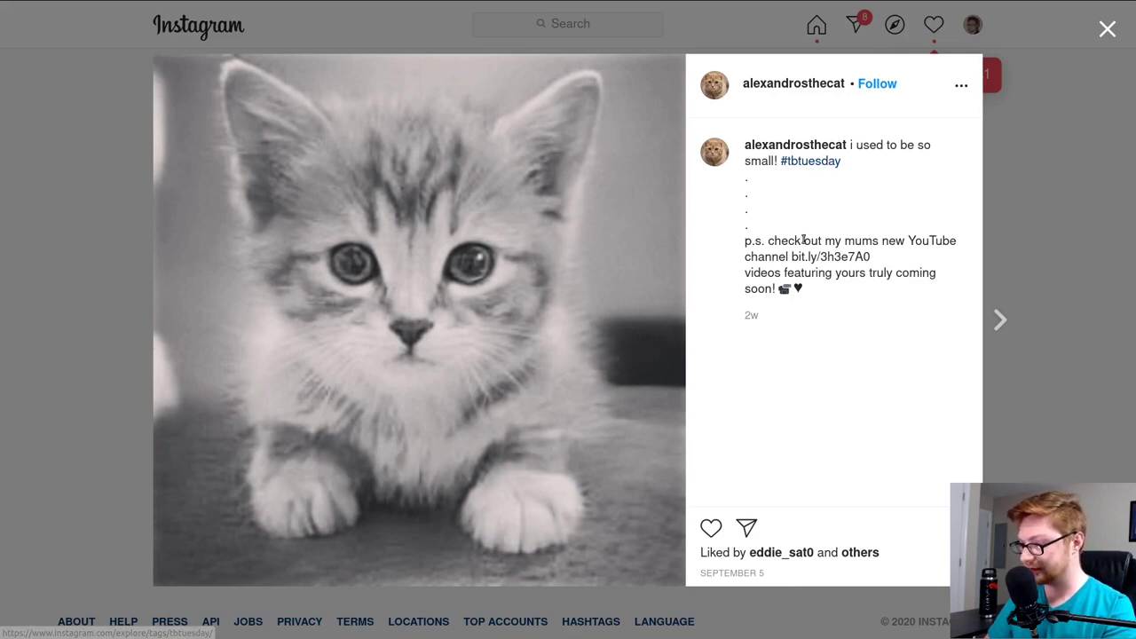
drag(748, 254, 890, 245)
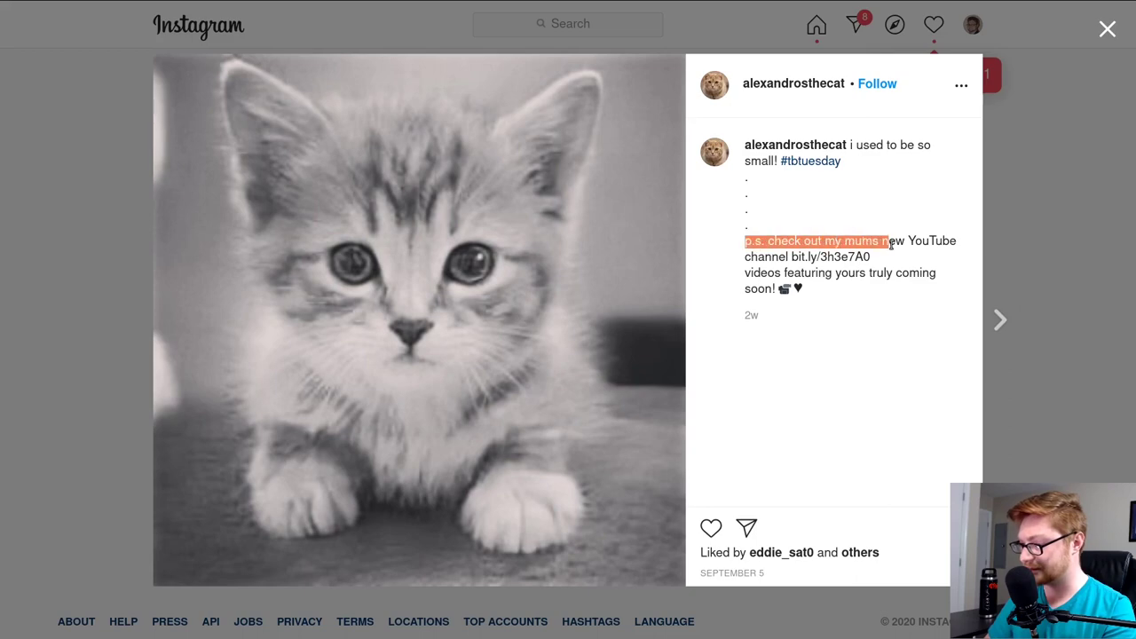
click(891, 244)
Copy the link bit.ly/3h3e7A0 from the kitten post's caption and load it in a new tab.
drag(787, 257, 873, 259)
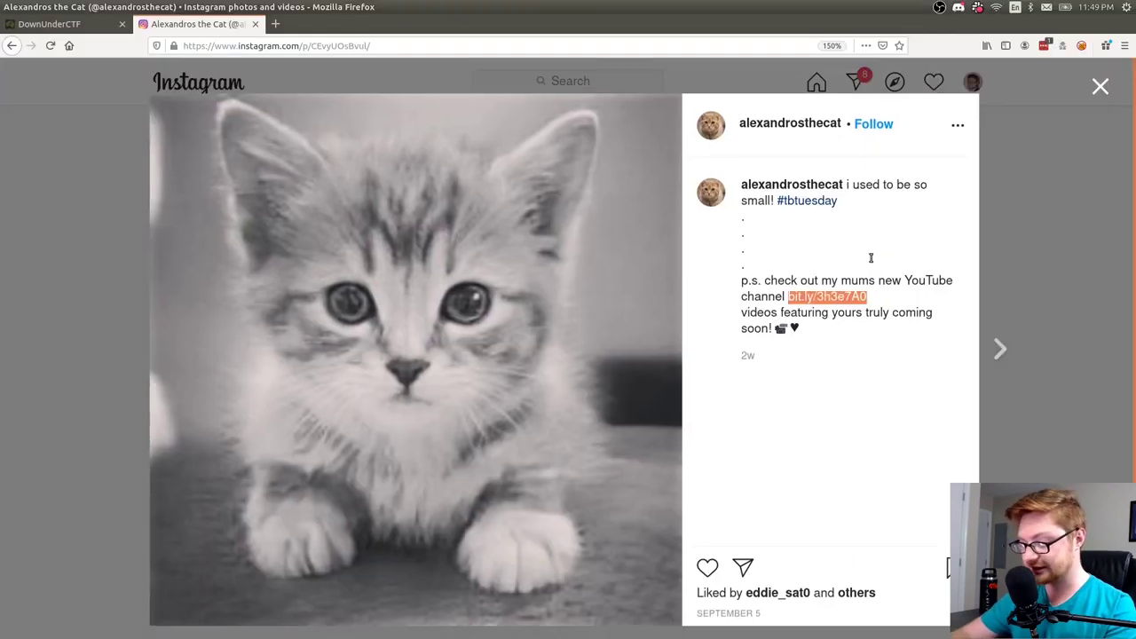
key(ctrl+c)
key(ctrl+t)
key(ctrl+v)
key(Return)
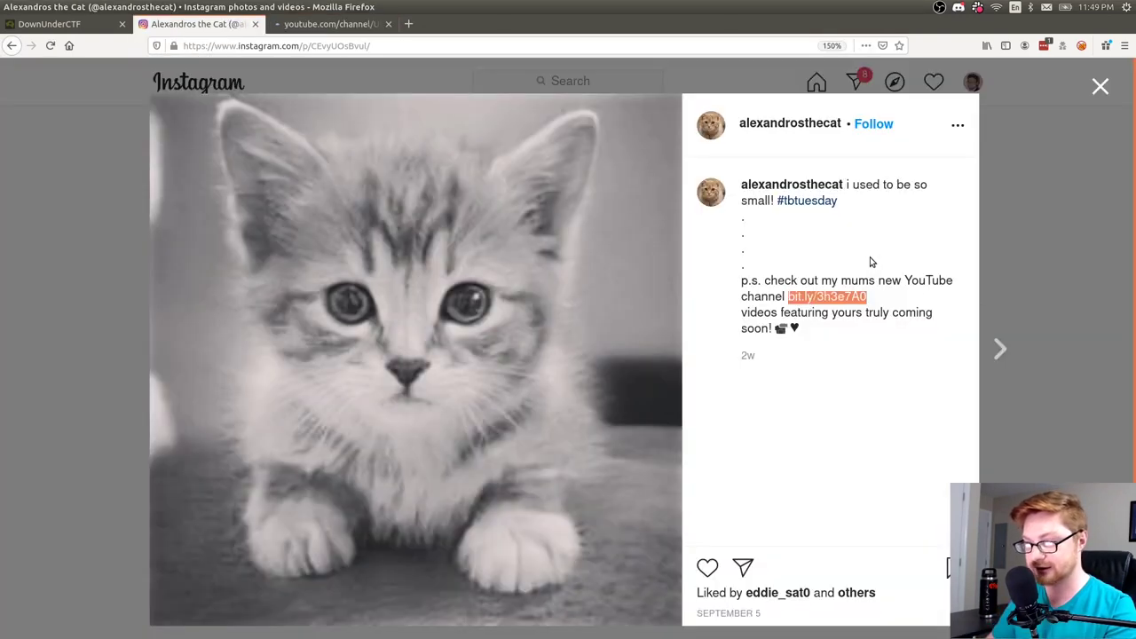
Return to the Instagram post, advance to the red bow tie photo, and check its caption and image options.
key(ctrl+shift+Tab)
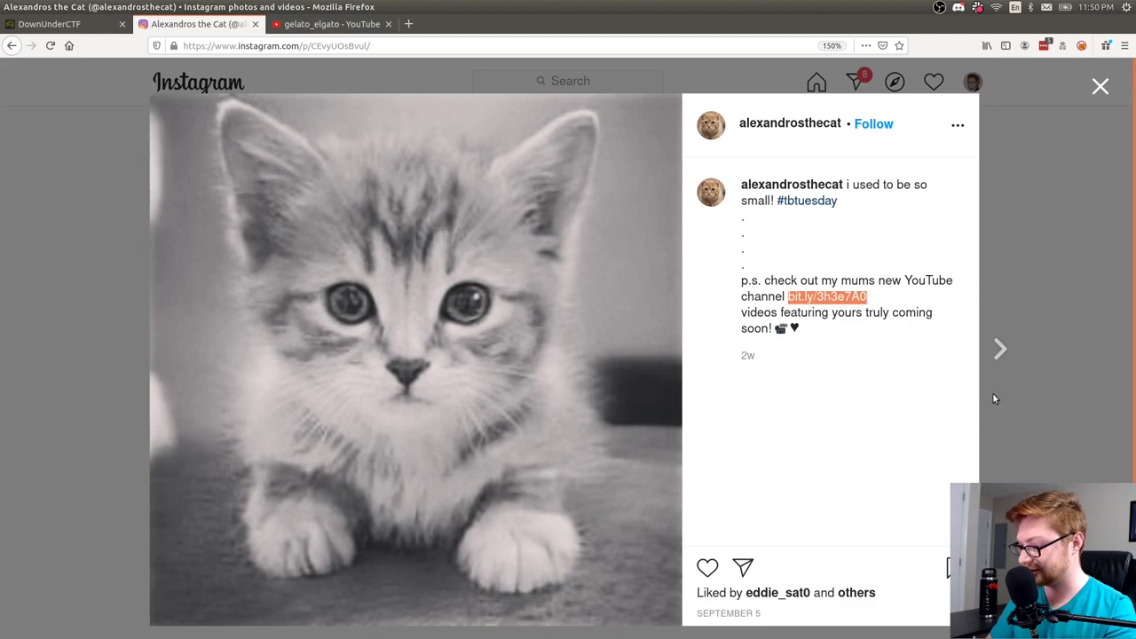
click(1000, 349)
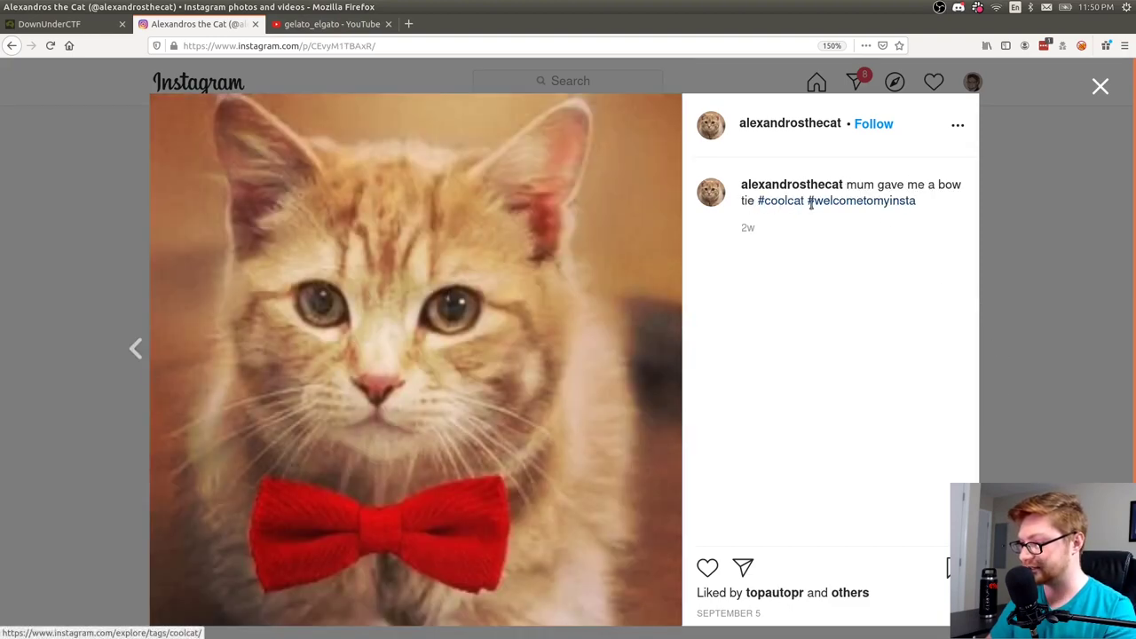
right_click(476, 296)
key(Escape)
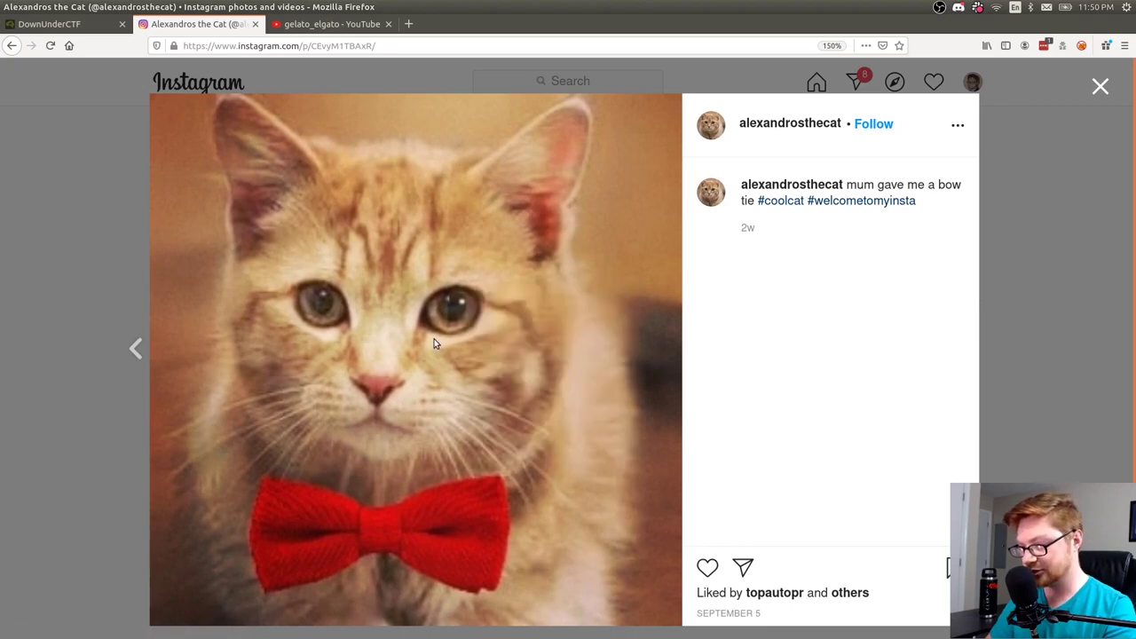
right_click(265, 311)
key(Escape)
Go to the bow tie post's own page and examine its image options, comments and likes.
click(959, 123)
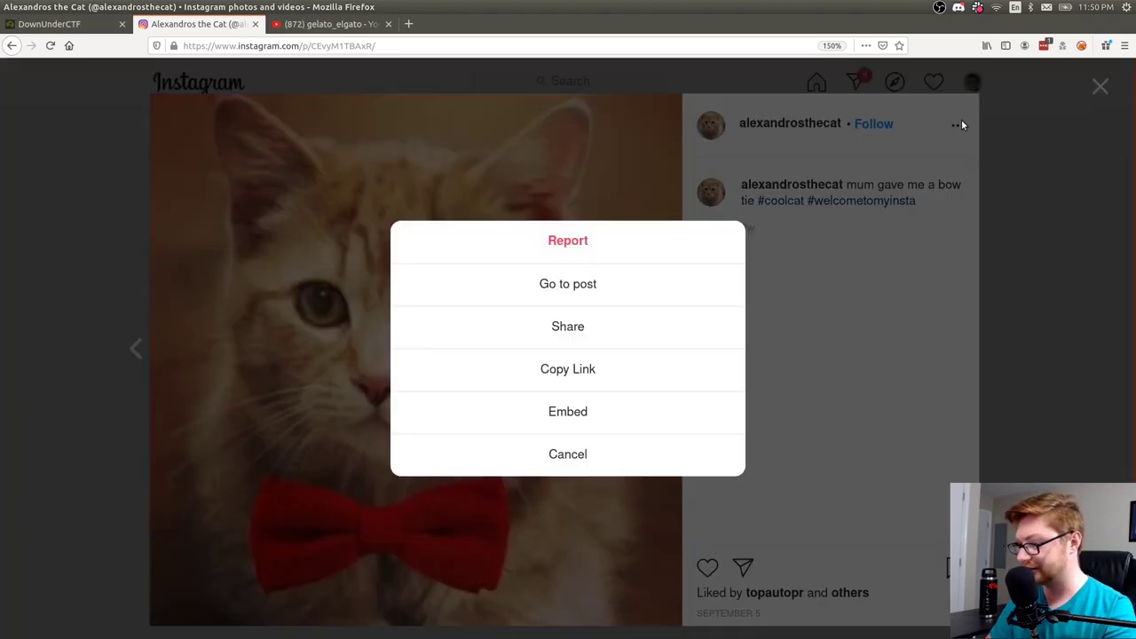
click(562, 285)
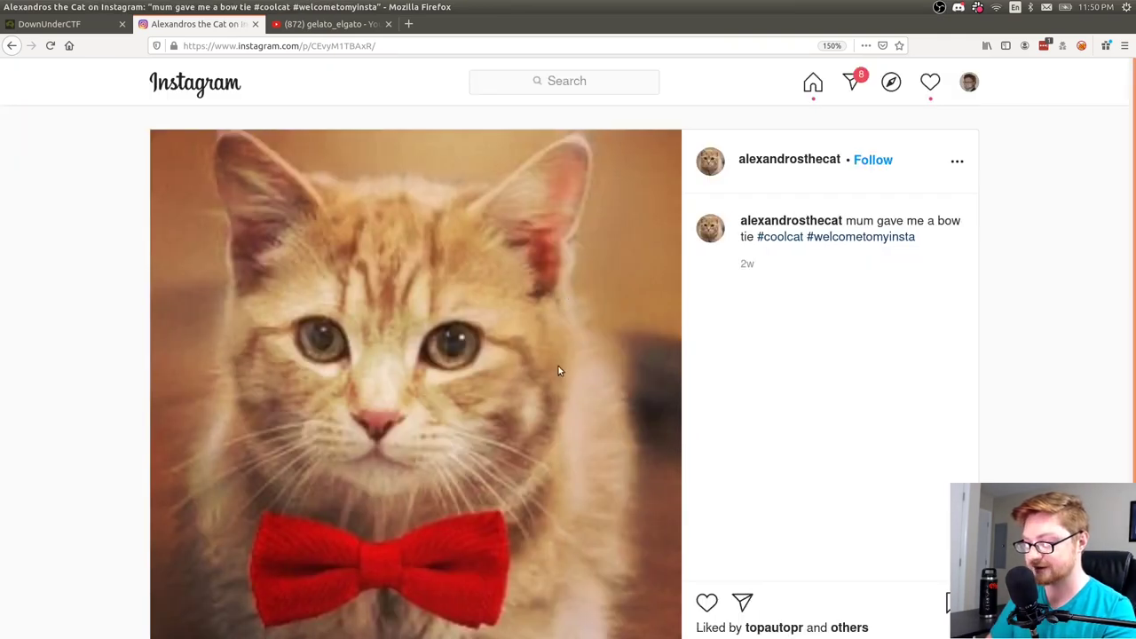
right_click(510, 361)
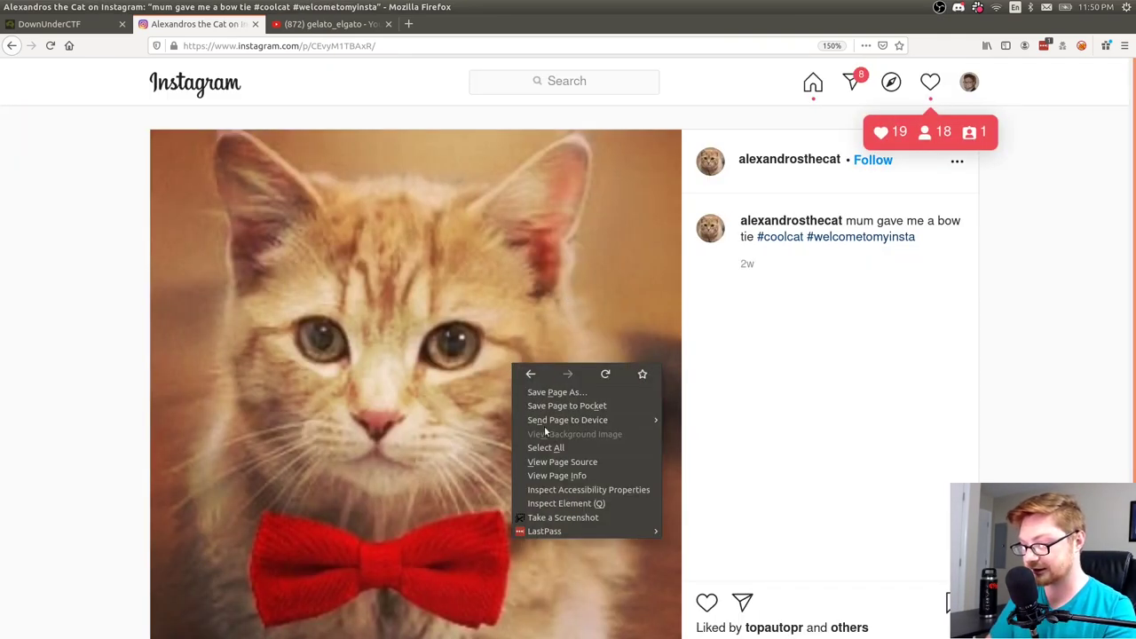
key(Escape)
scroll(849, 433, down, 3)
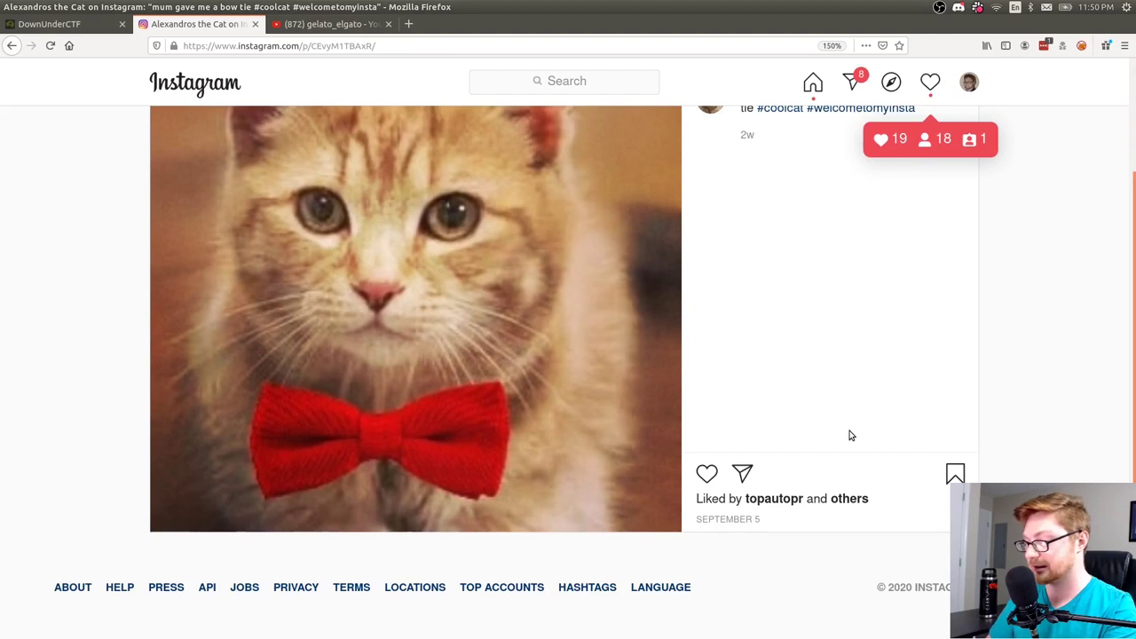
scroll(778, 404, up, 3)
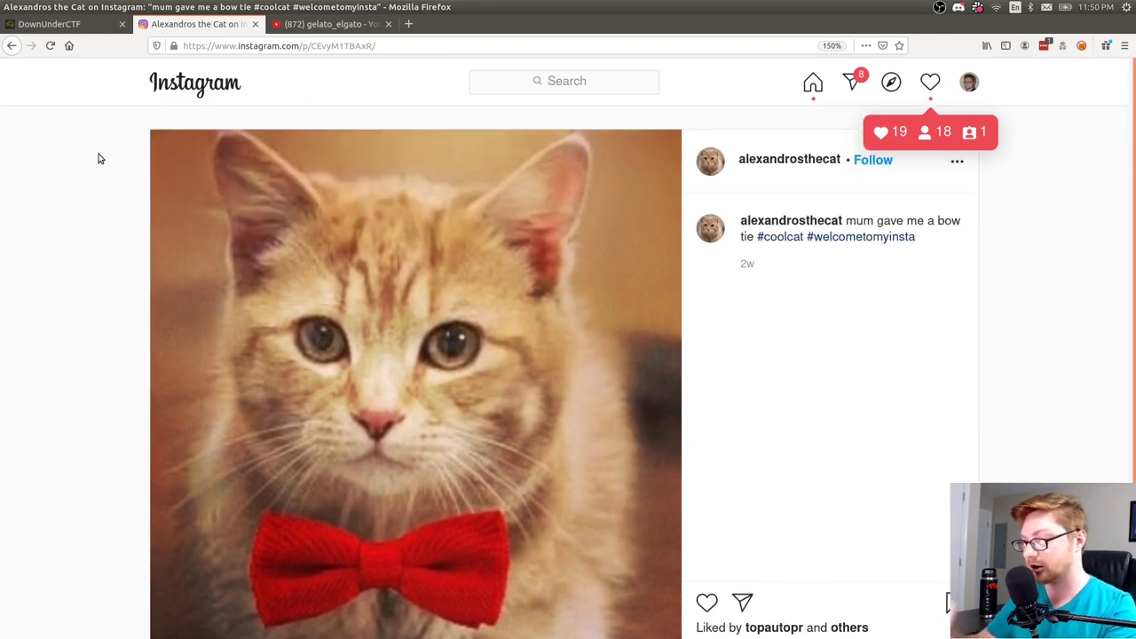
Go back to the alexandrosthecat profile in full screen and check its tagged photos, returning to the posts.
click(12, 46)
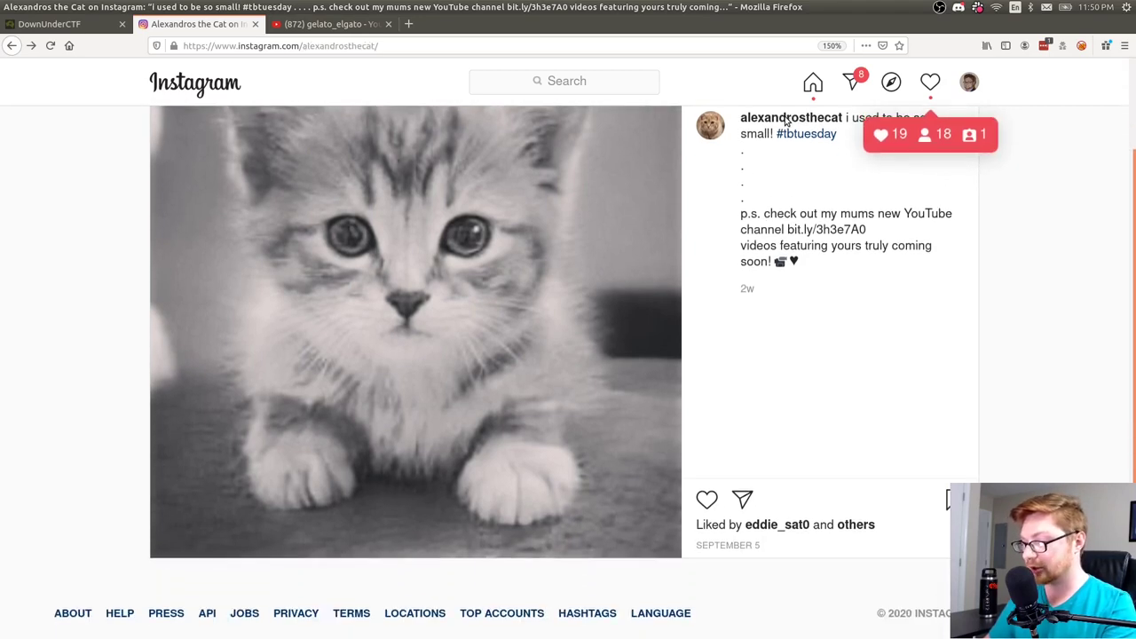
click(787, 121)
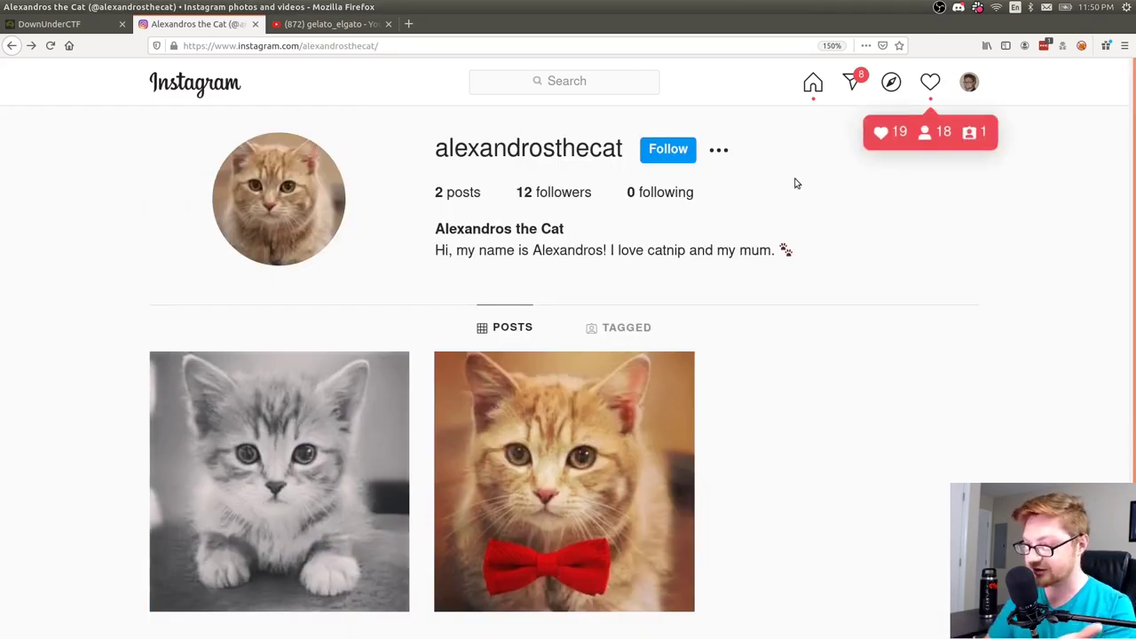
key(F11)
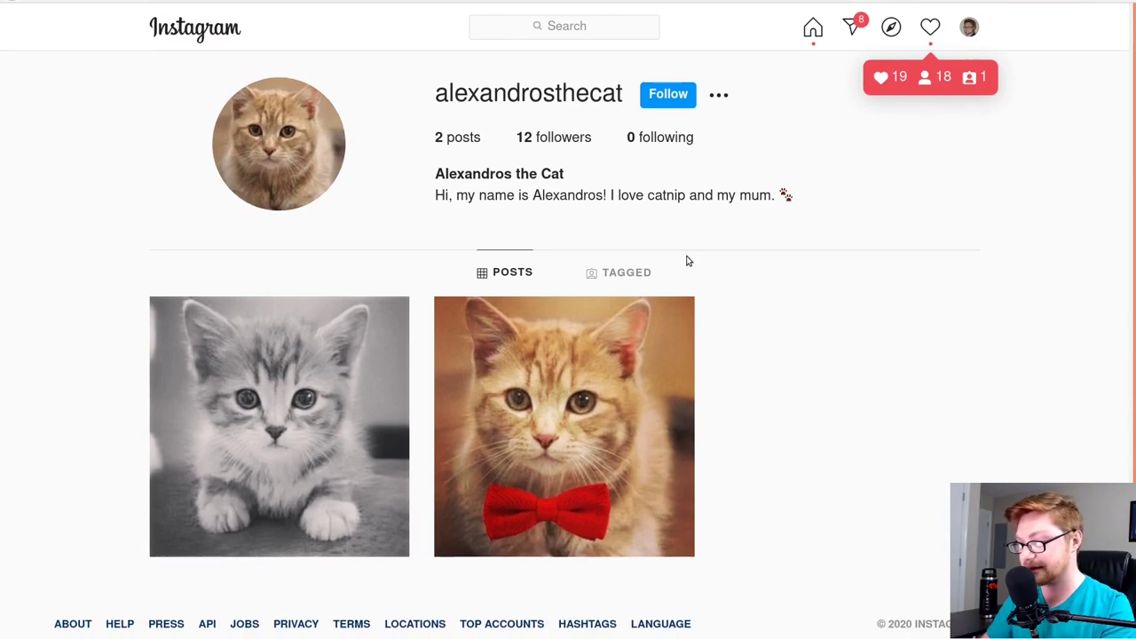
click(624, 269)
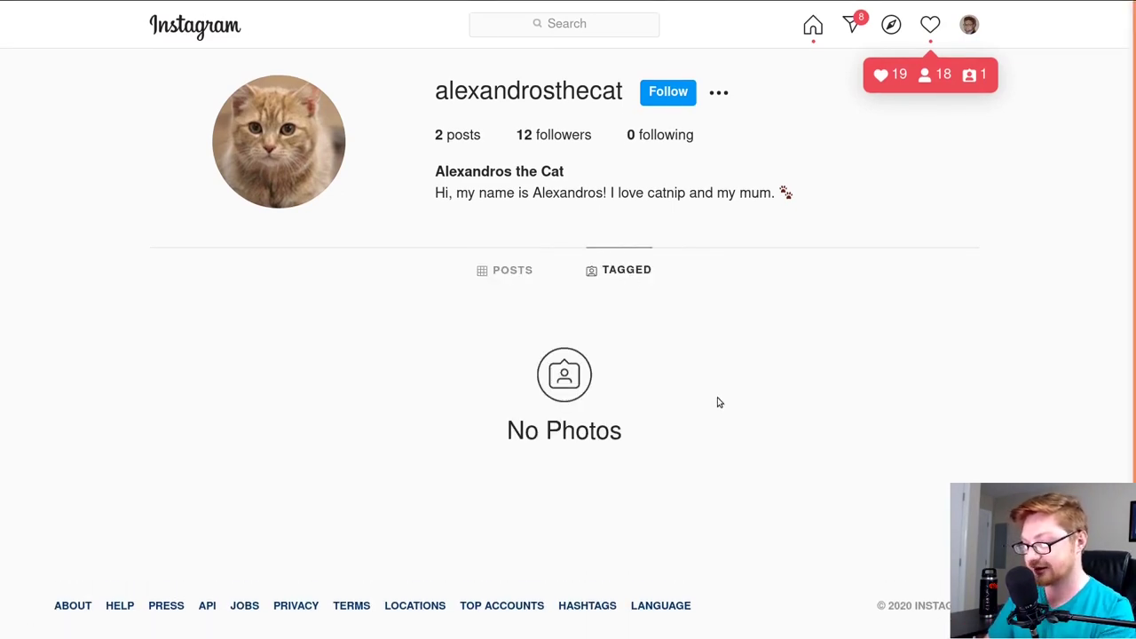
click(520, 269)
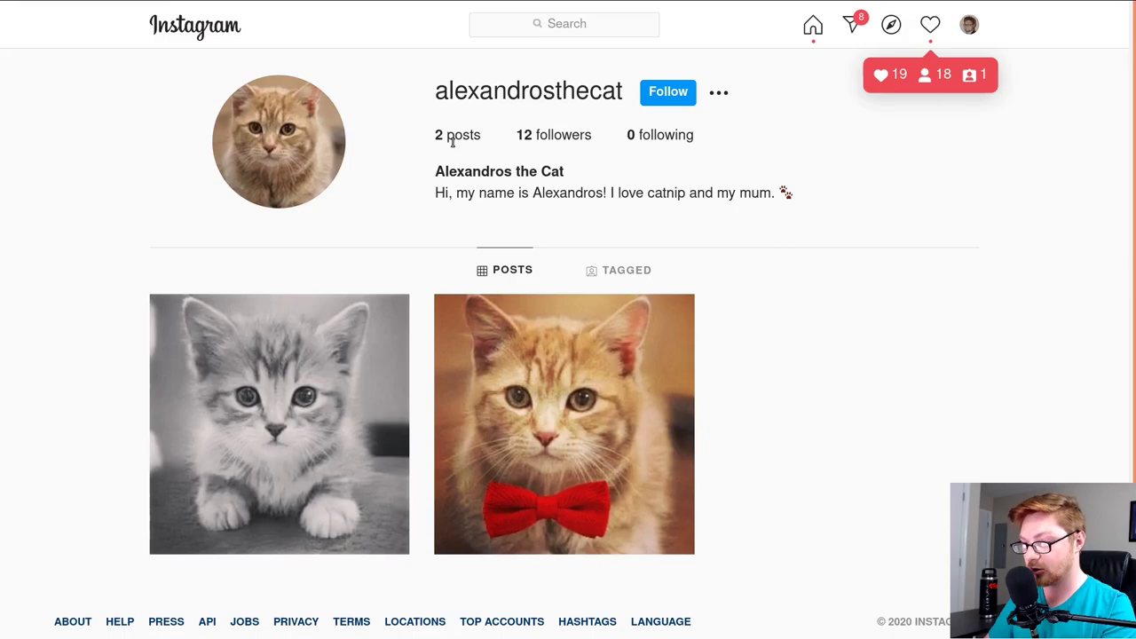
Open alexandrosthecat's follower list, open the first three followers' profiles in background tabs, and look through the remaining followers.
click(578, 134)
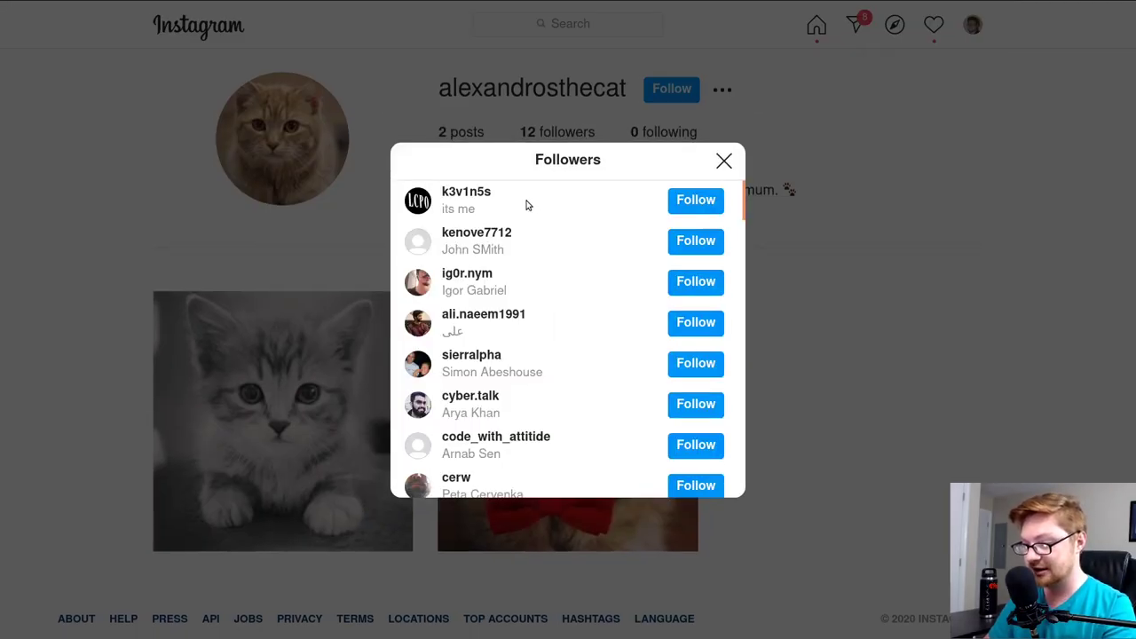
scroll(525, 203, down, 1)
scroll(520, 221, up, 1)
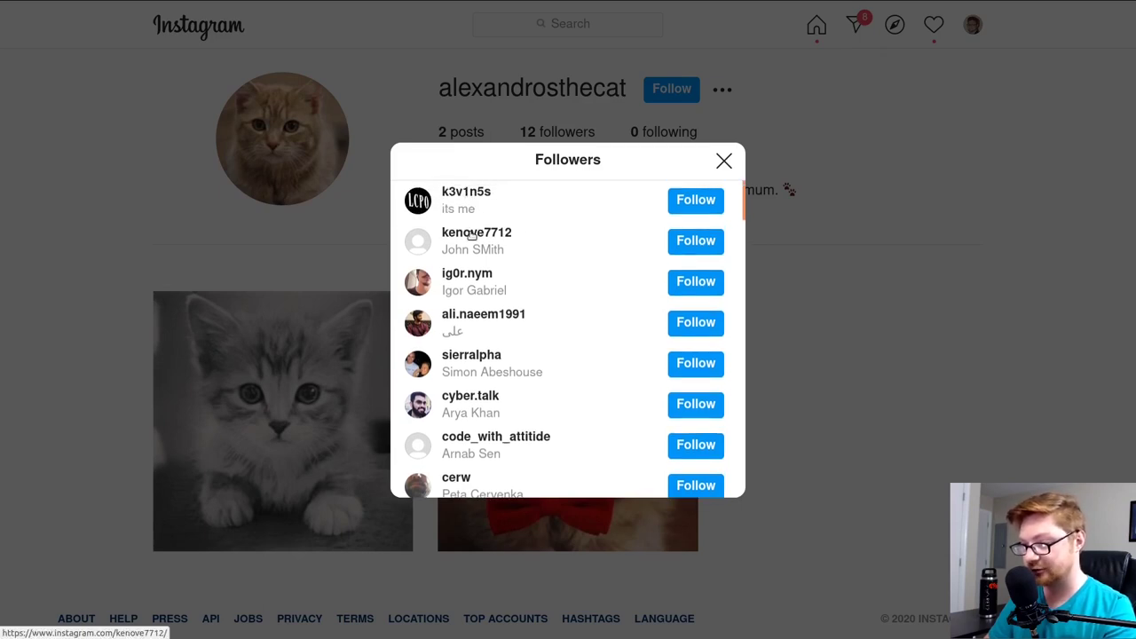
scroll(559, 297, down, 1)
scroll(561, 298, down, 3)
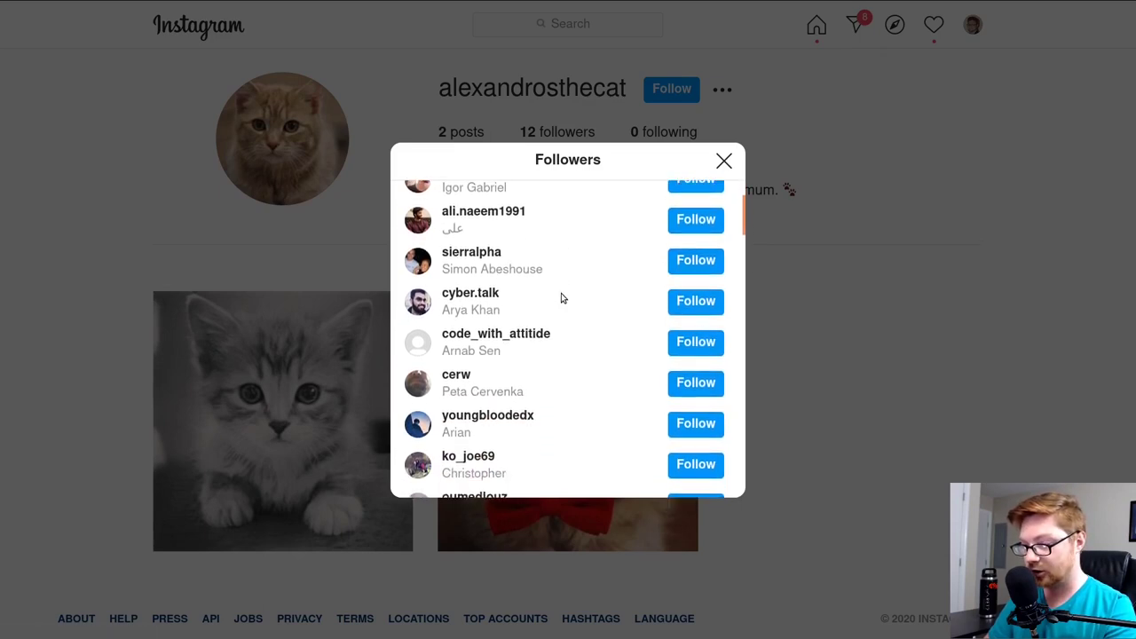
scroll(561, 298, down, 1)
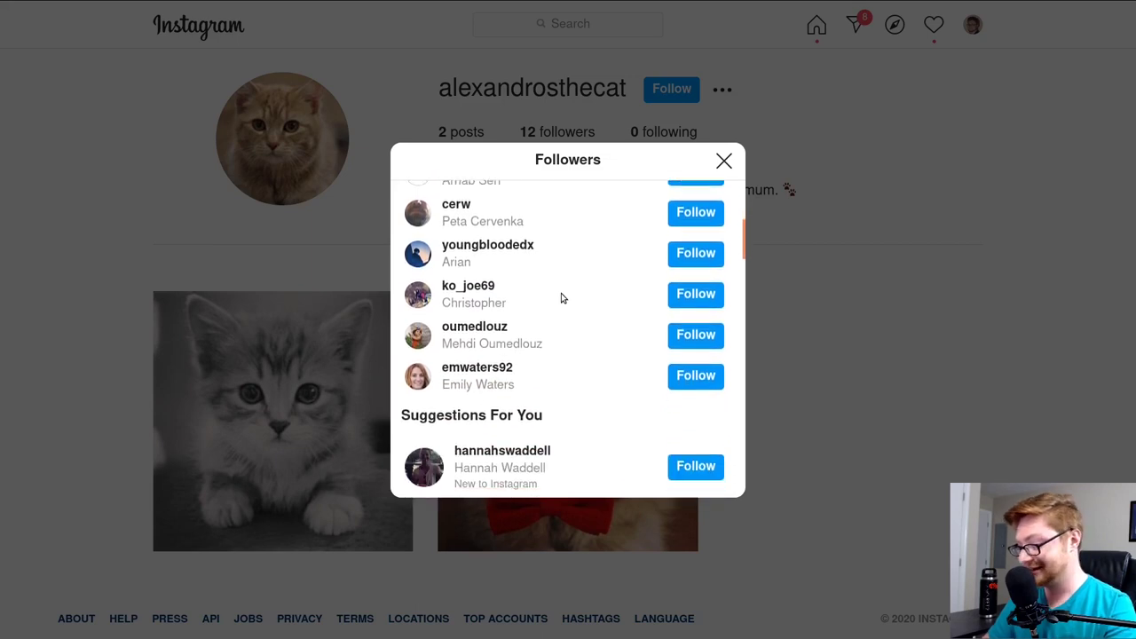
scroll(561, 298, up, 1)
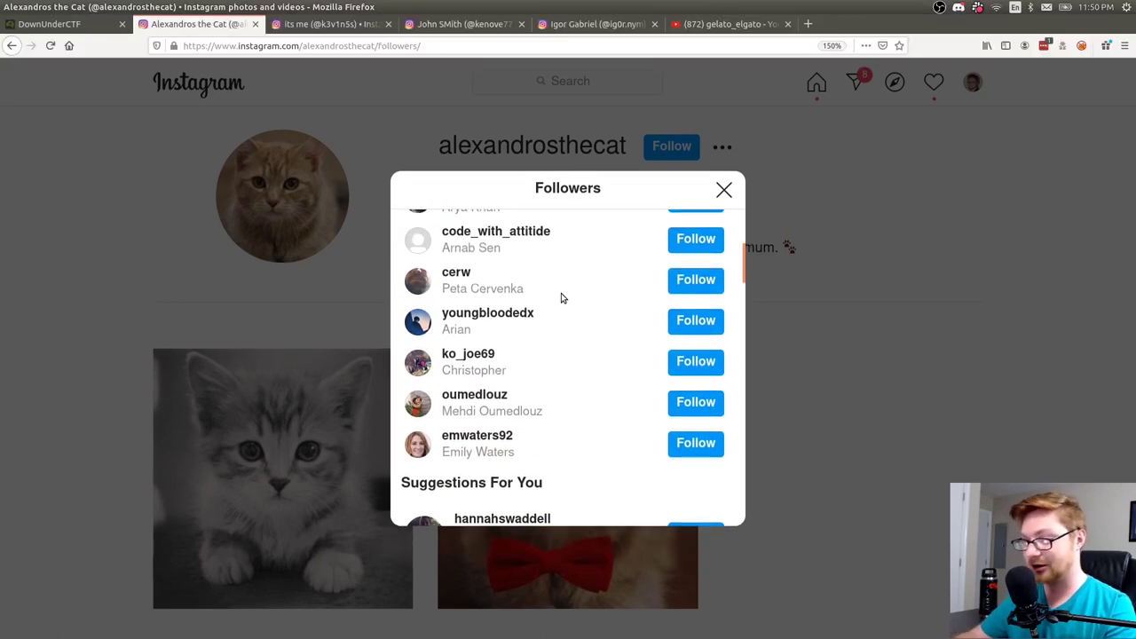
Check the opened follower profiles and the gelato_elgato YouTube channel, and close their tabs to return to the follower list.
key(ctrl+Tab)
key(ctrl+Tab)
key(ctrl+Tab)
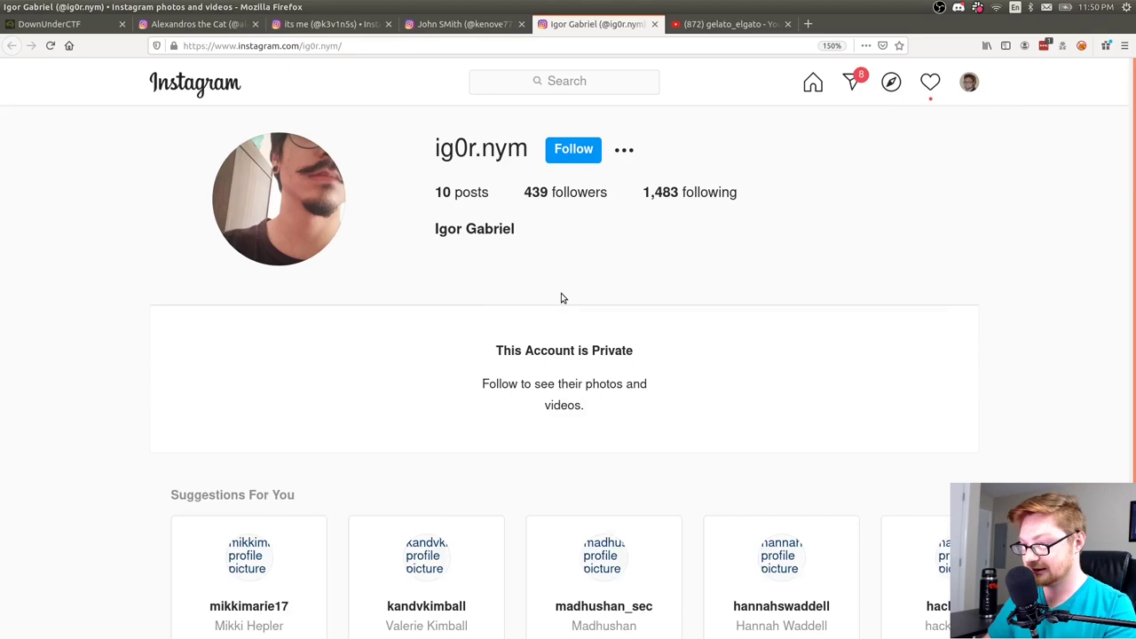
key(ctrl+Tab)
key(ctrl+shift+Tab)
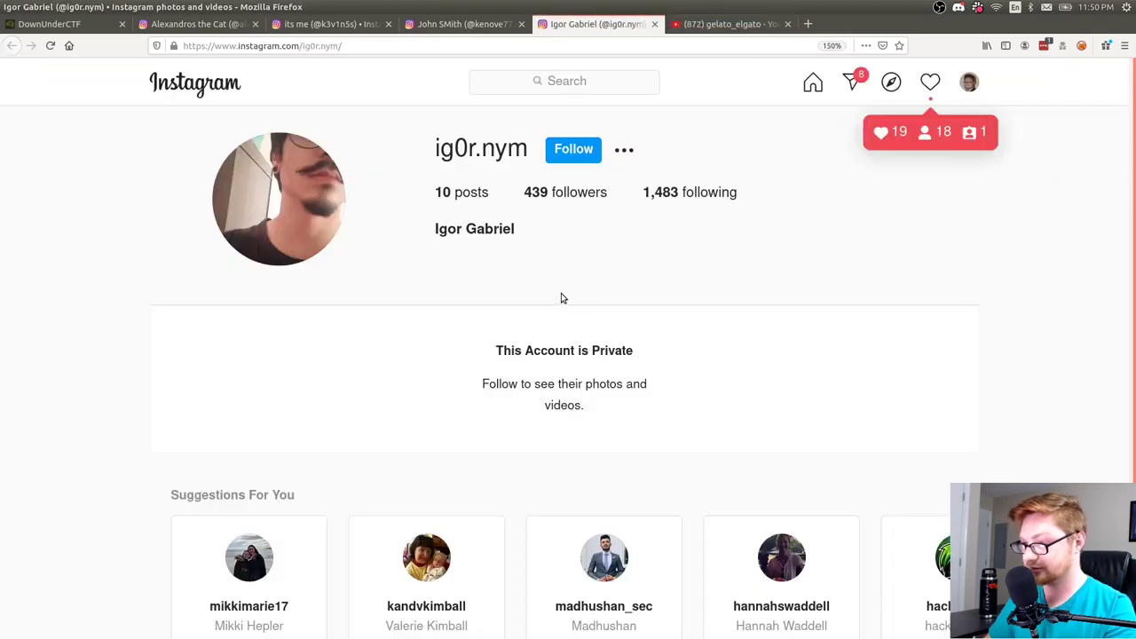
key(ctrl+w)
key(ctrl+w)
key(ctrl+w)
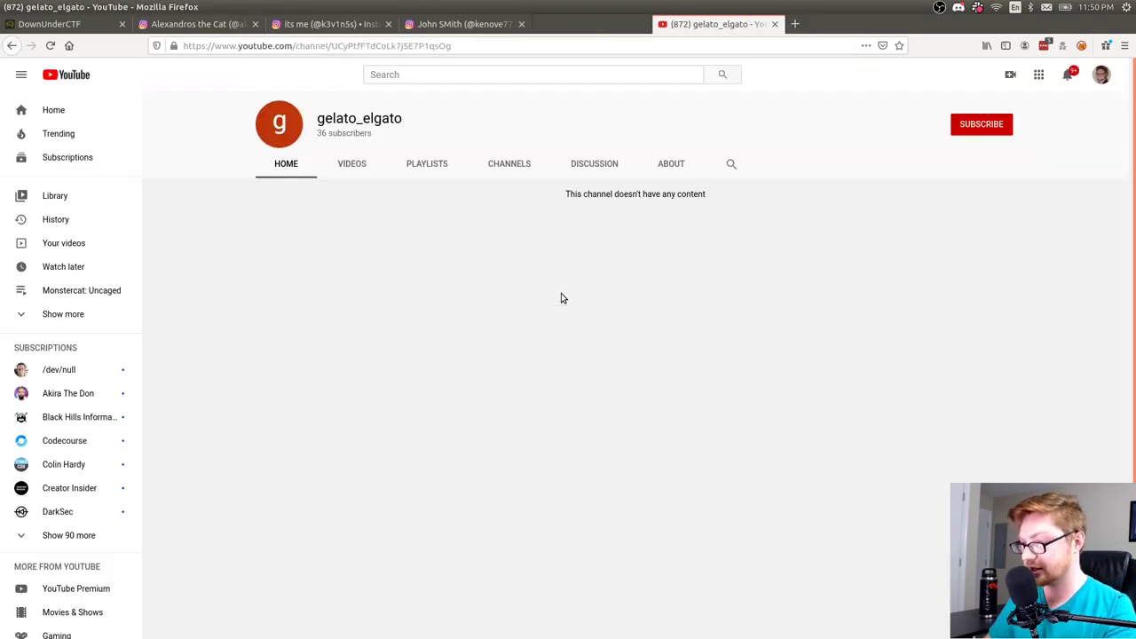
key(ctrl+w)
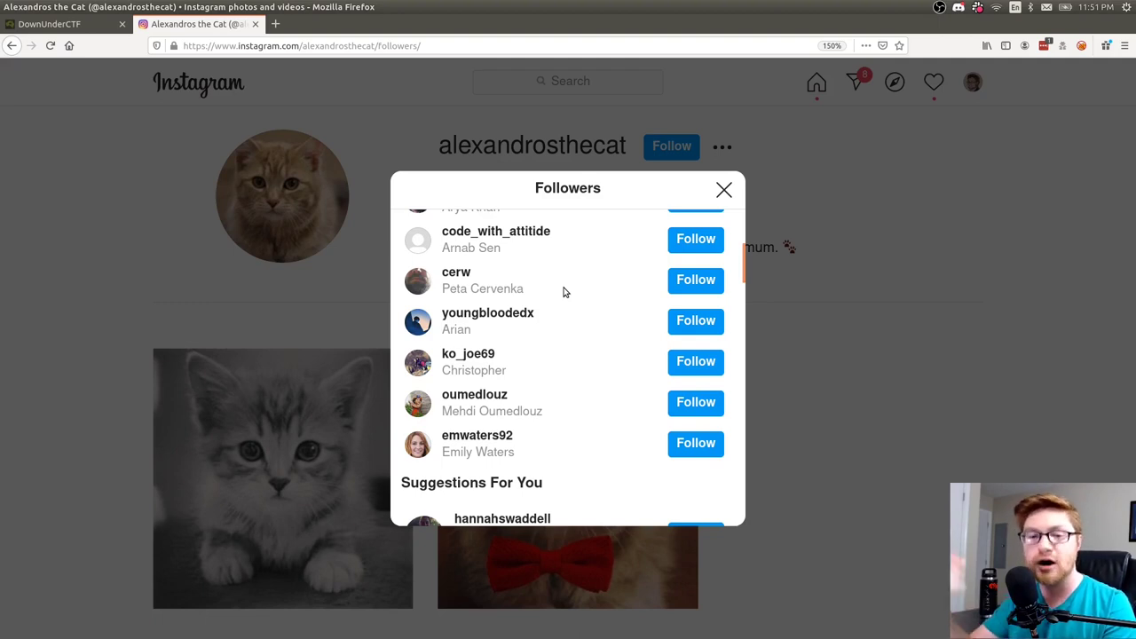
Enlarge the page to 170% and open the profile of the last follower above the suggestions in a new tab.
key(ctrl+plus)
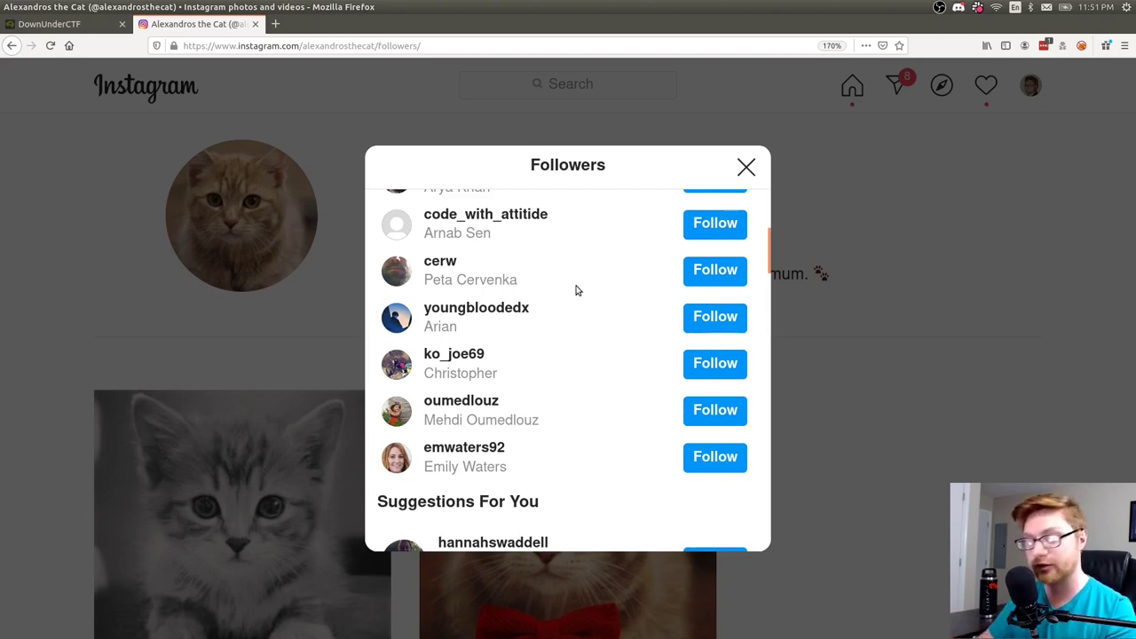
middle_click(454, 451)
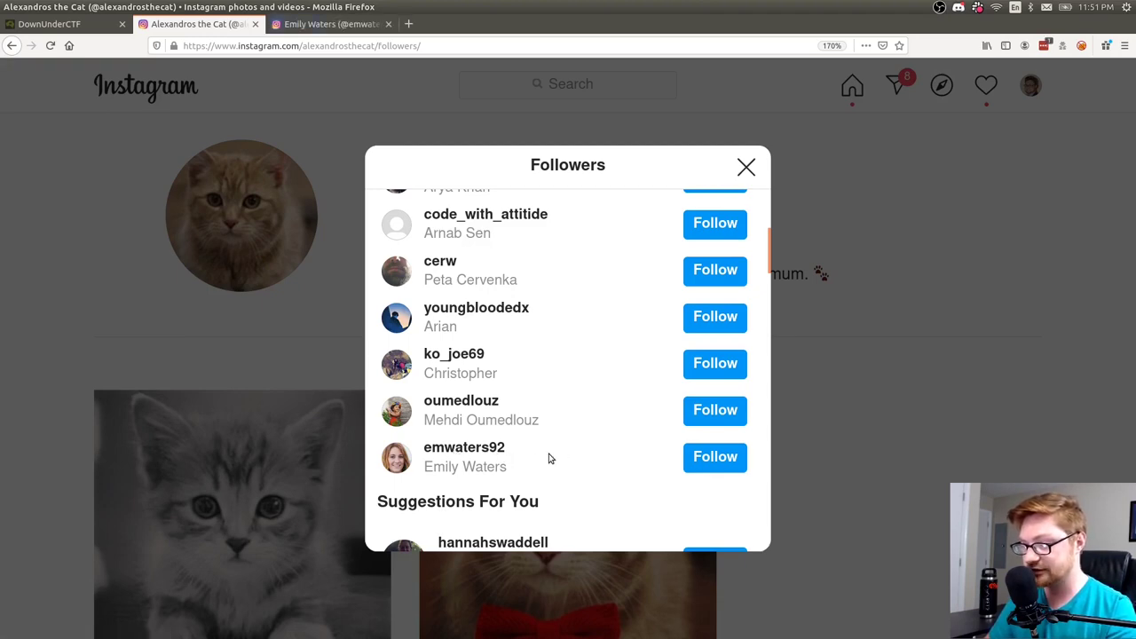
key(ctrl+Tab)
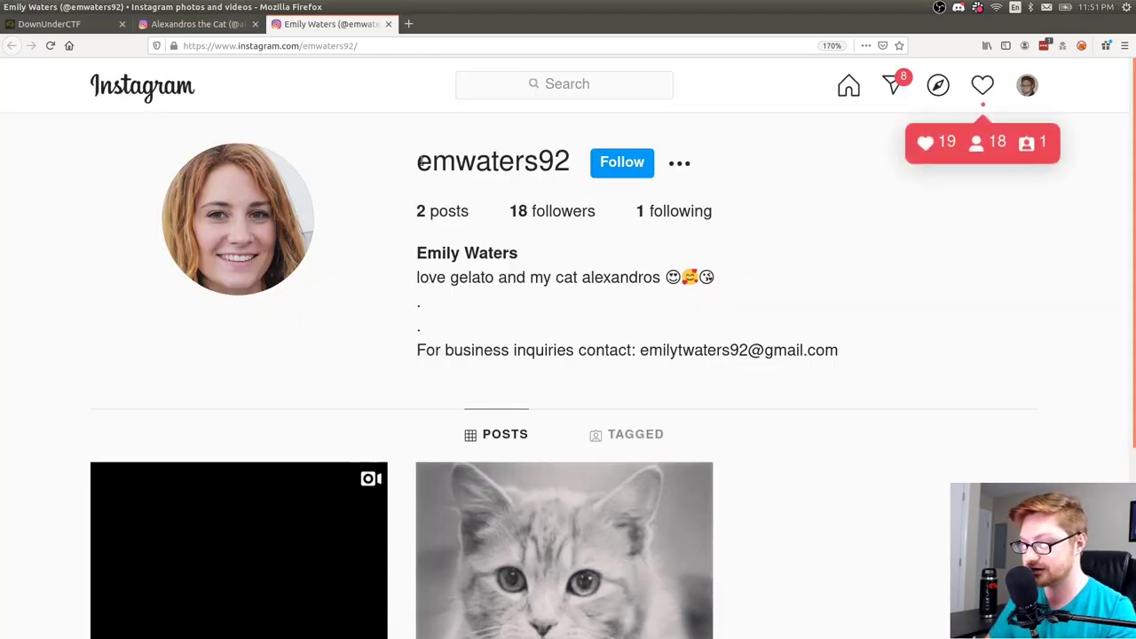
Examine the follower profile's username and its bio line about gelato and the cat alexandros.
drag(420, 162, 568, 163)
click(561, 164)
drag(425, 274, 455, 277)
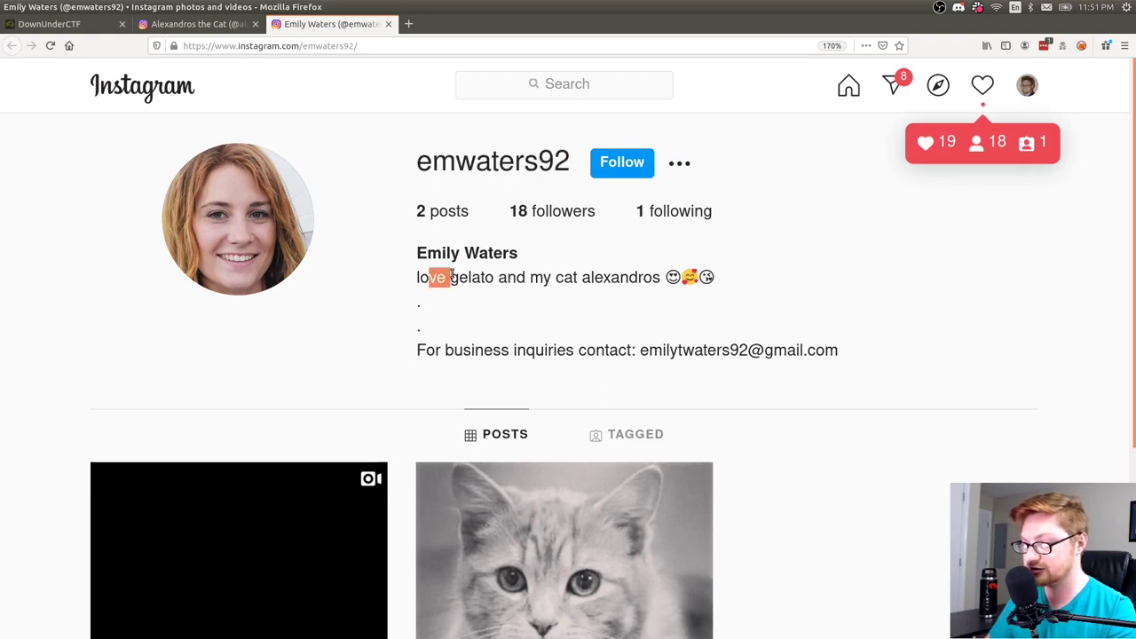
click(457, 277)
drag(562, 277, 658, 277)
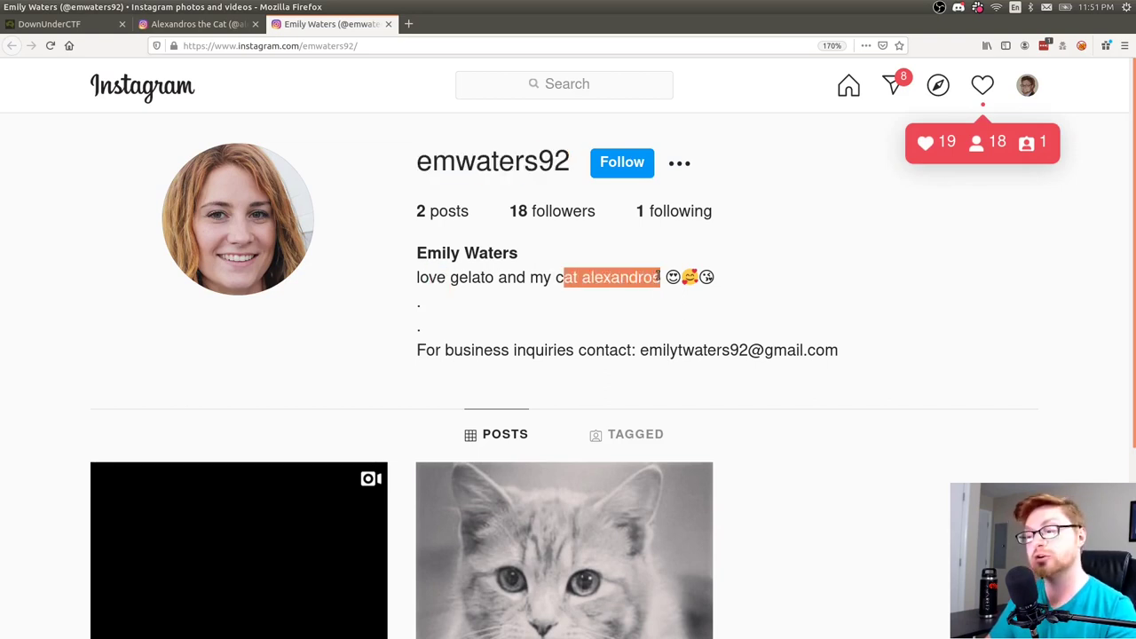
click(657, 276)
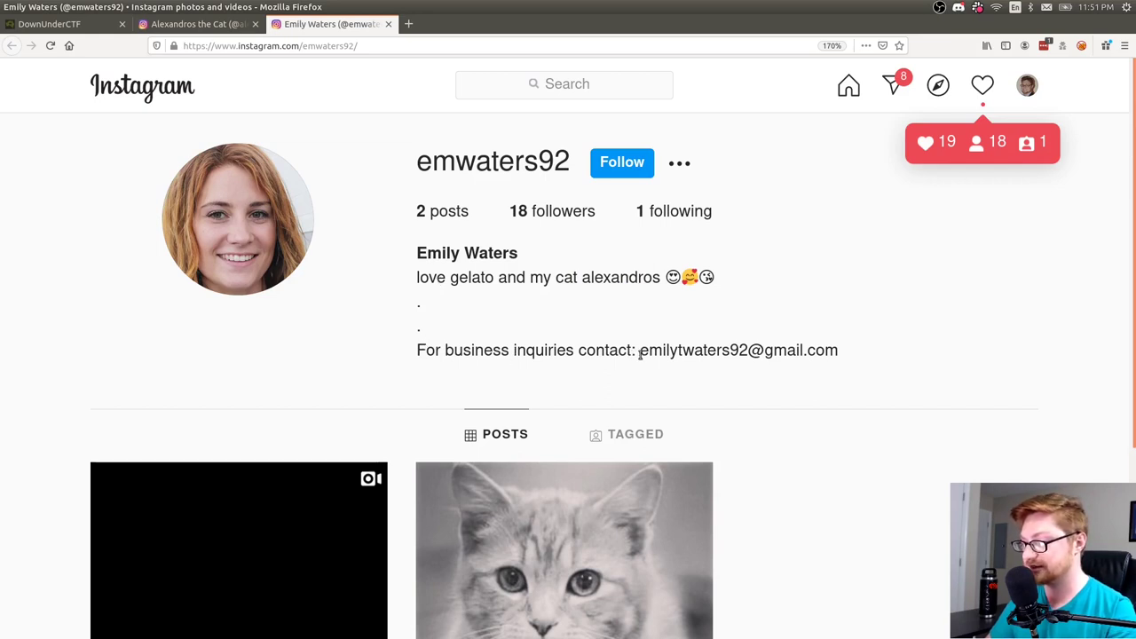
Examine the business contact e-mail in the profile's bio for clues to the owner's full name.
drag(640, 353, 853, 348)
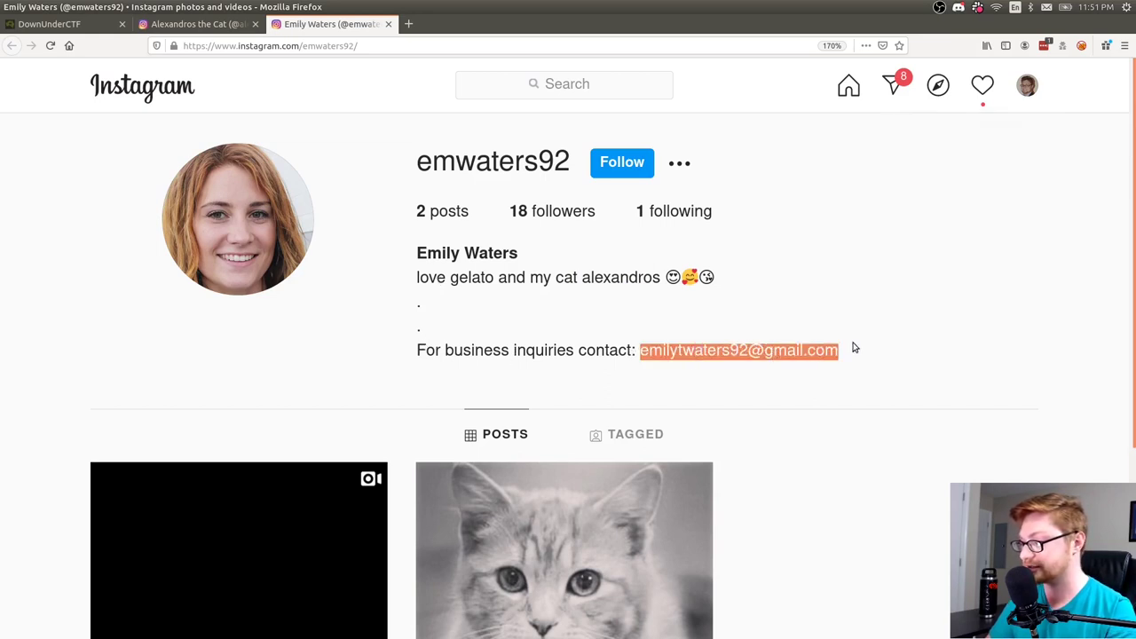
click(806, 349)
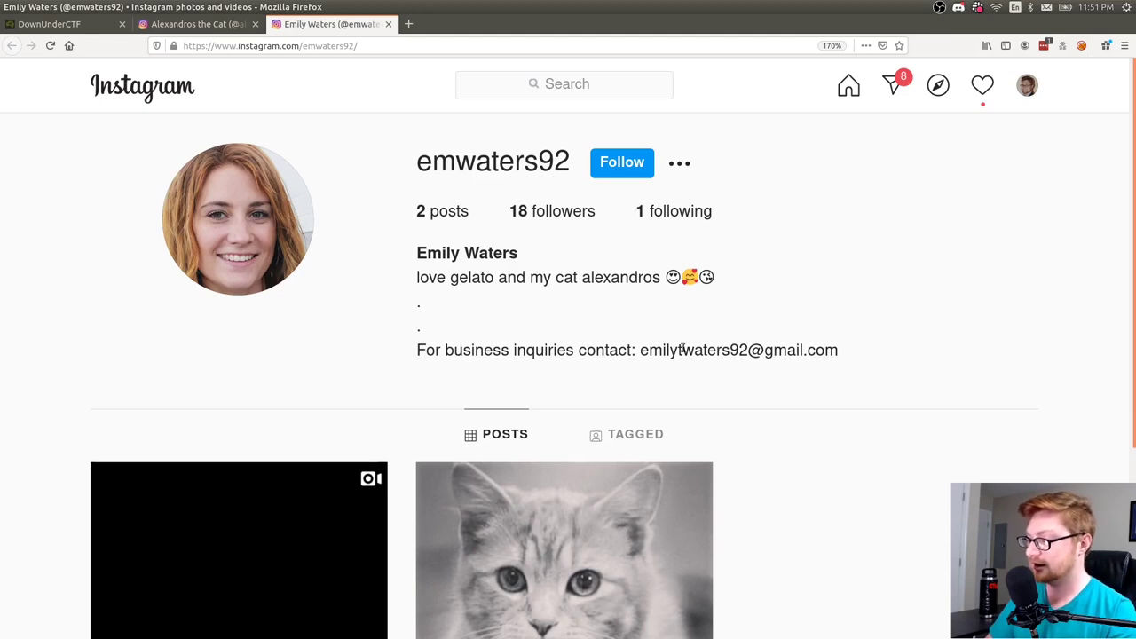
drag(640, 352, 705, 352)
click(712, 352)
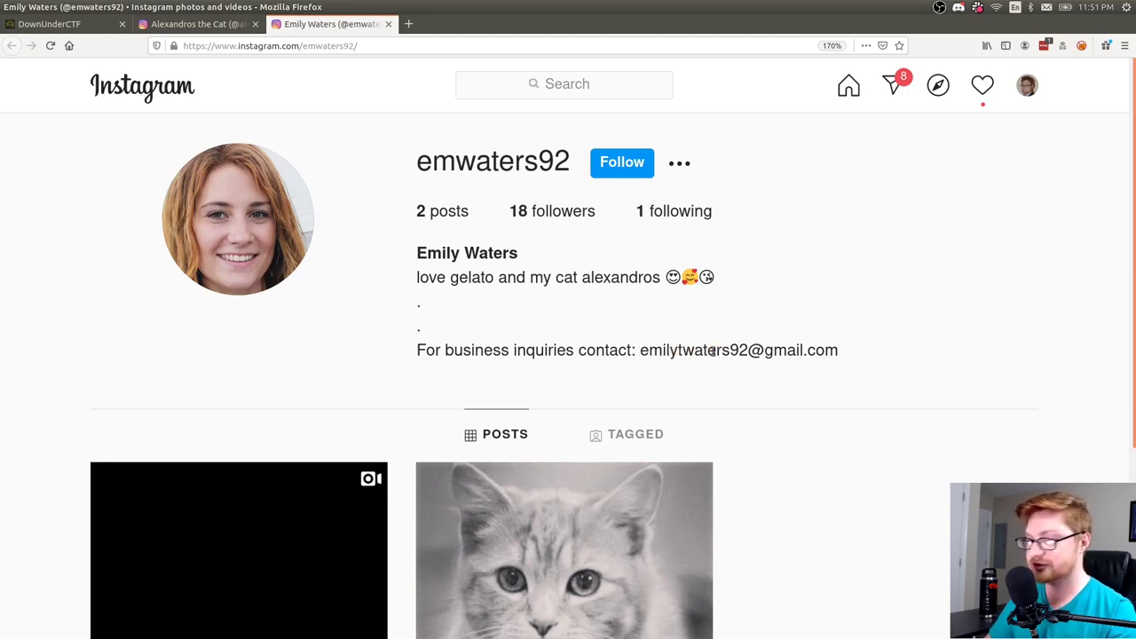
Submit the mum's first and last name in the Petstagram challenge as a DUCTF{} flag, in lowercase and joined by an underscore.
key(ctrl+Tab)
scroll(352, 380, down, 3)
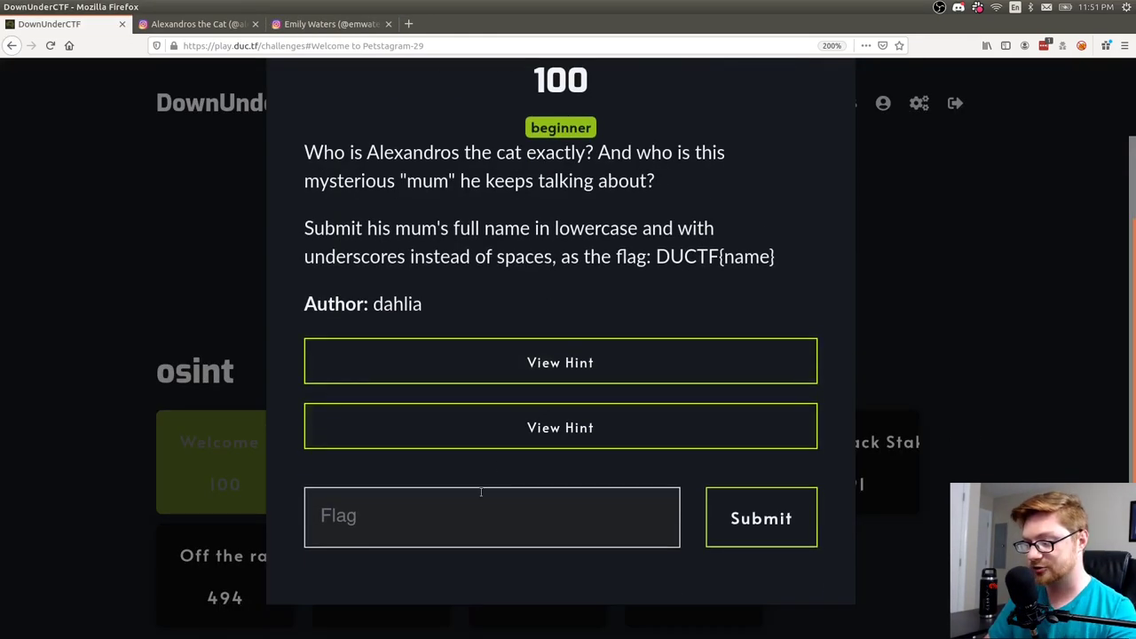
text(DUCTF{})
key(Left)
text(emil)
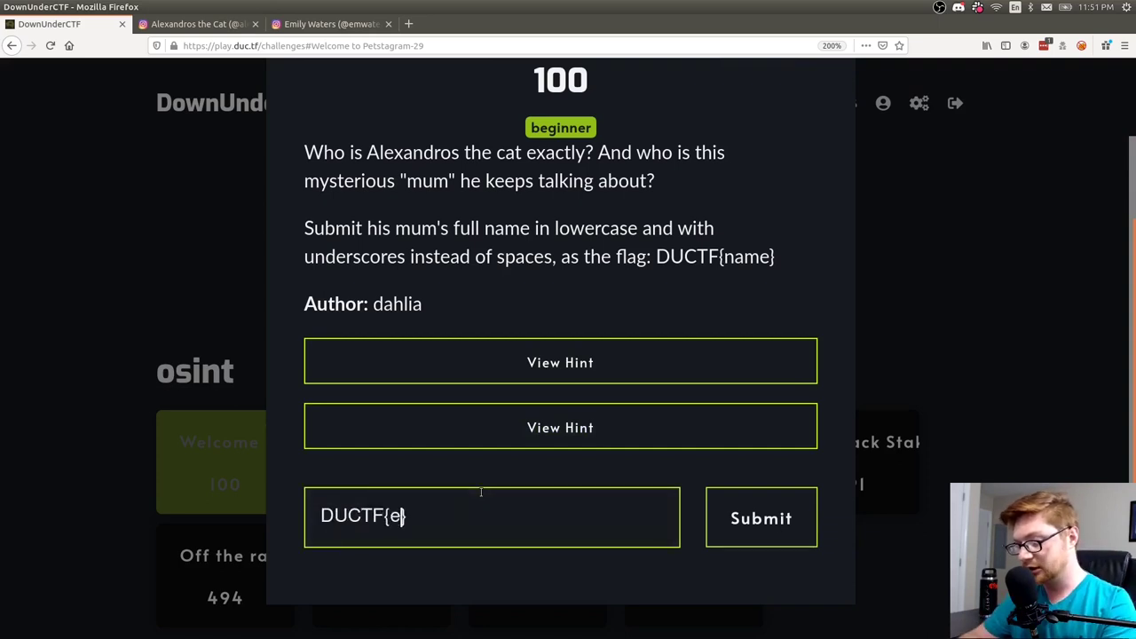
text(y_waters)
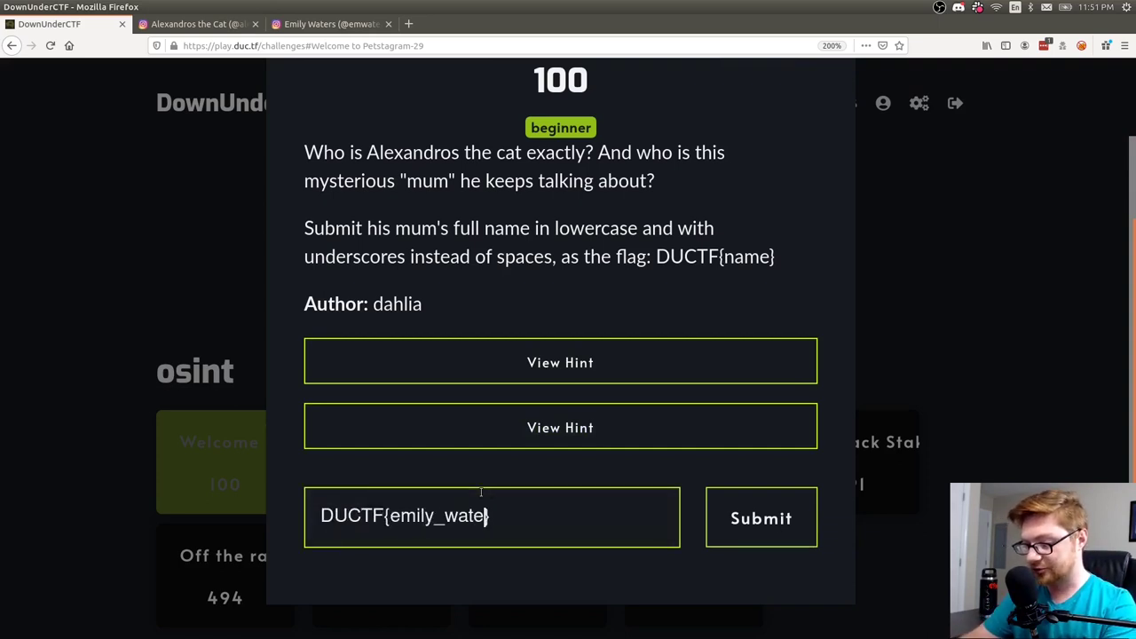
key(ctrl+a)
key(Return)
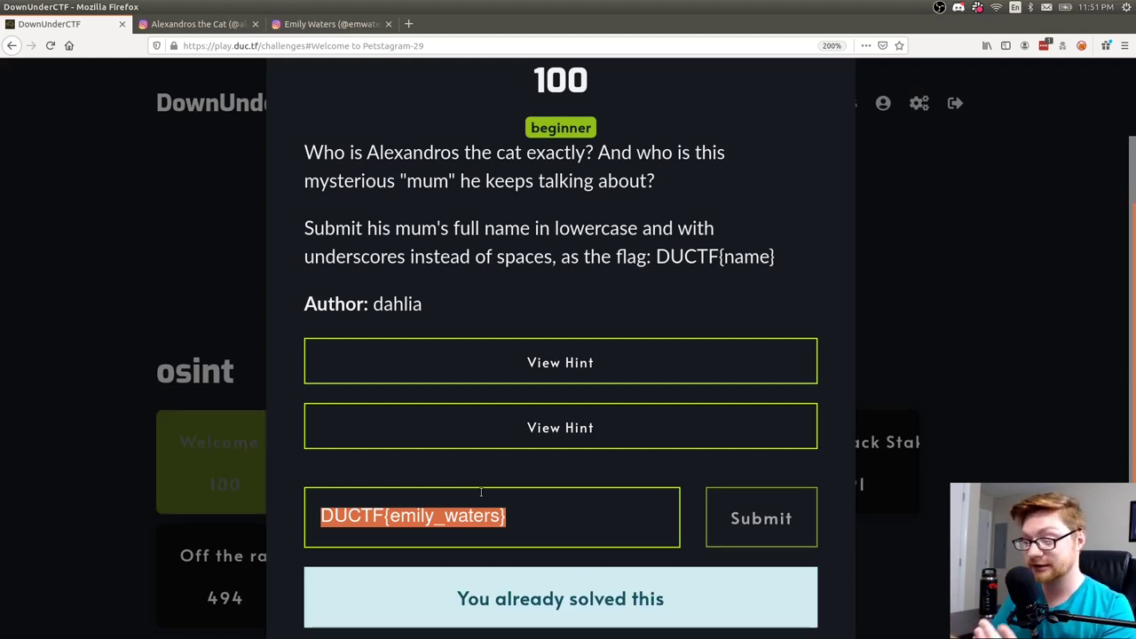
Recheck the initial in the profile's contact e-mail and insert t_ between the first and last name in the flag.
click(485, 229)
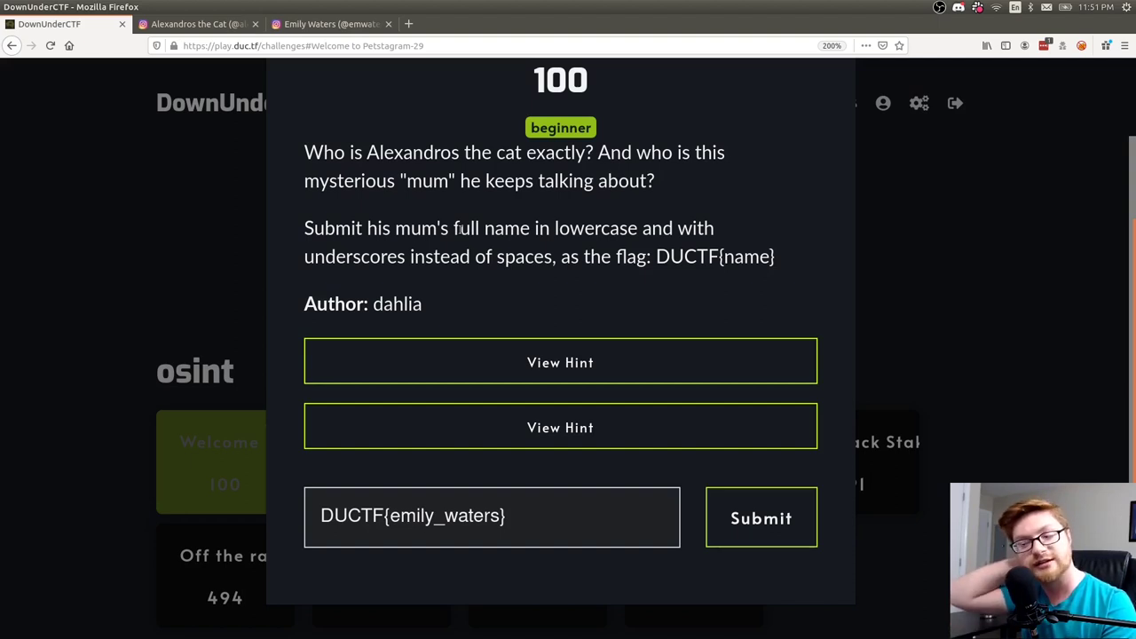
key(ctrl+shift+Tab)
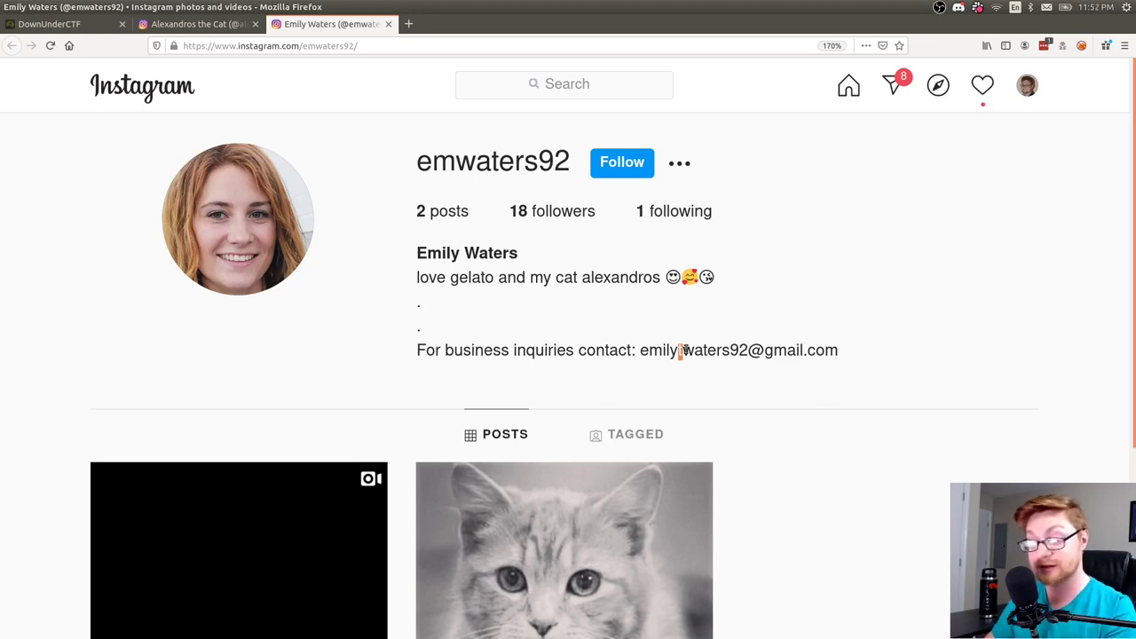
key(ctrl+Tab)
click(448, 515)
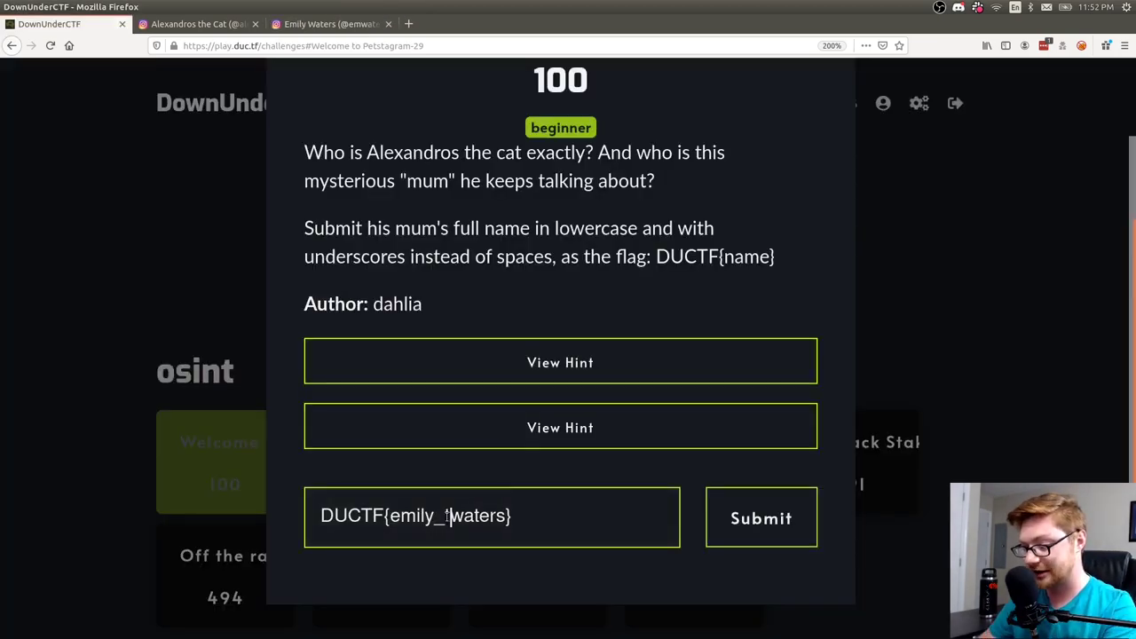
text(t_)
key(ctrl+a)
Read the challenge's first hint about the mum's full name and dismiss it.
click(569, 345)
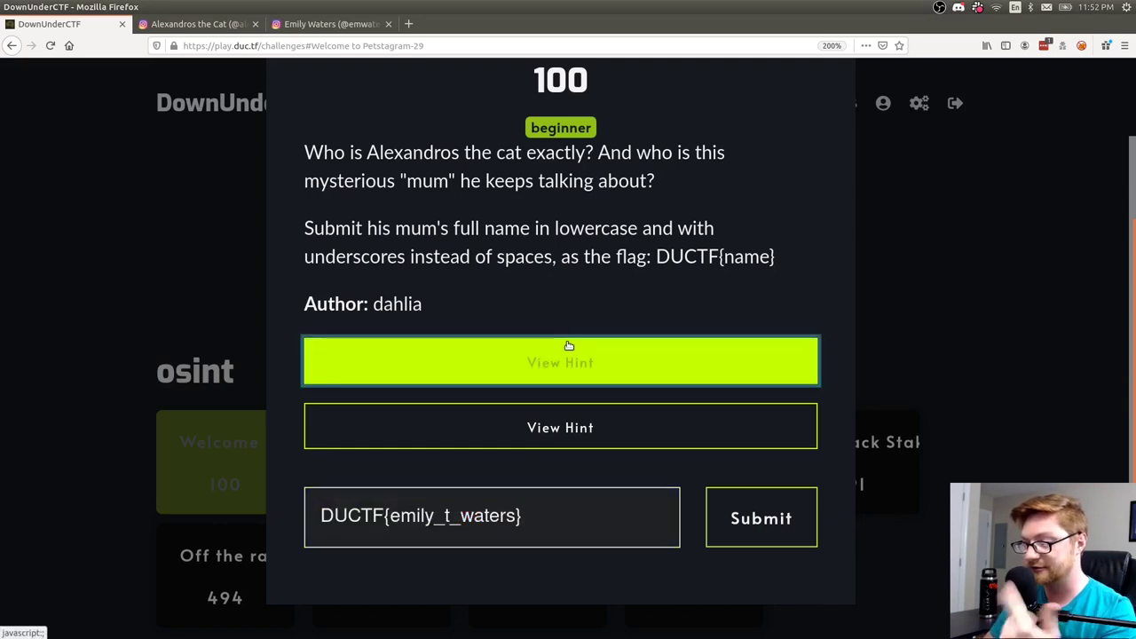
drag(493, 268, 385, 240)
click(533, 246)
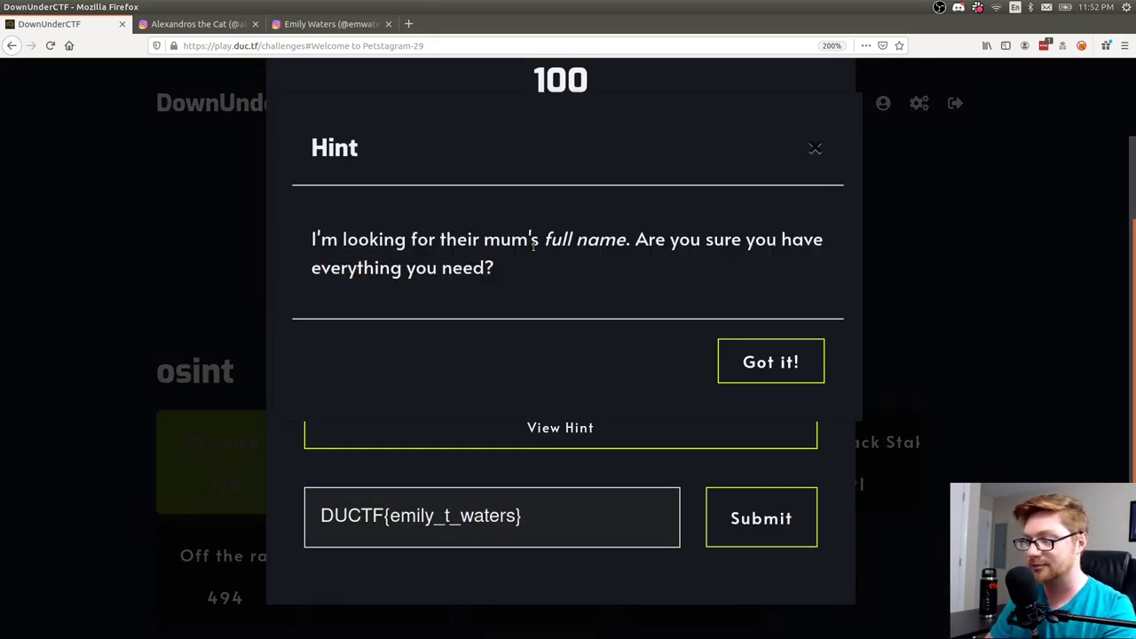
drag(543, 240, 614, 240)
click(612, 241)
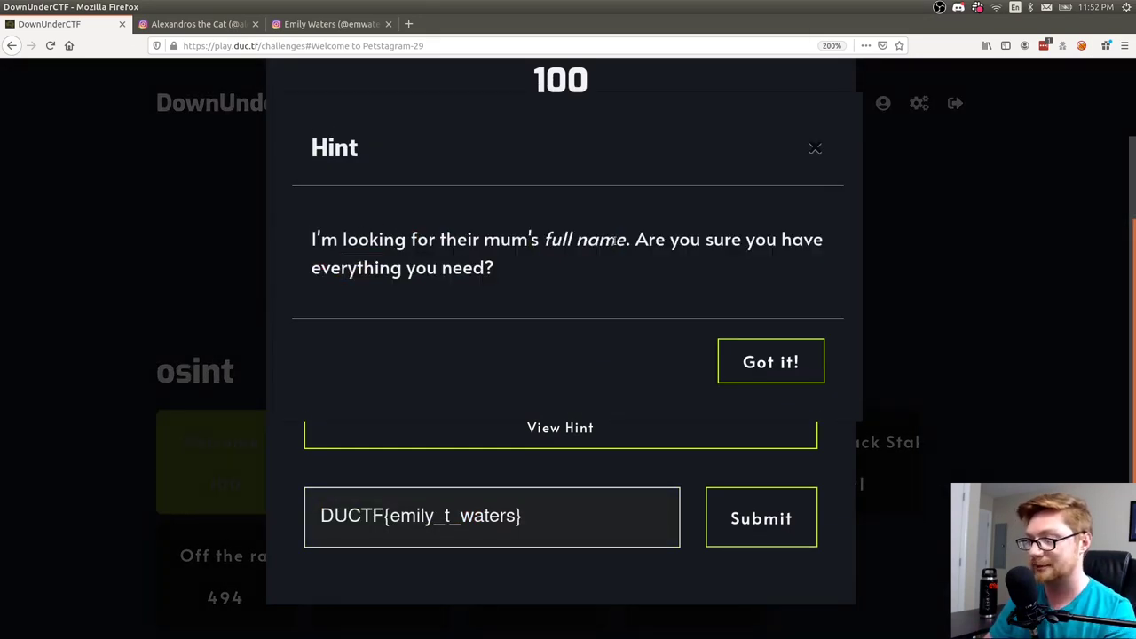
click(161, 264)
key(ctrl+Tab)
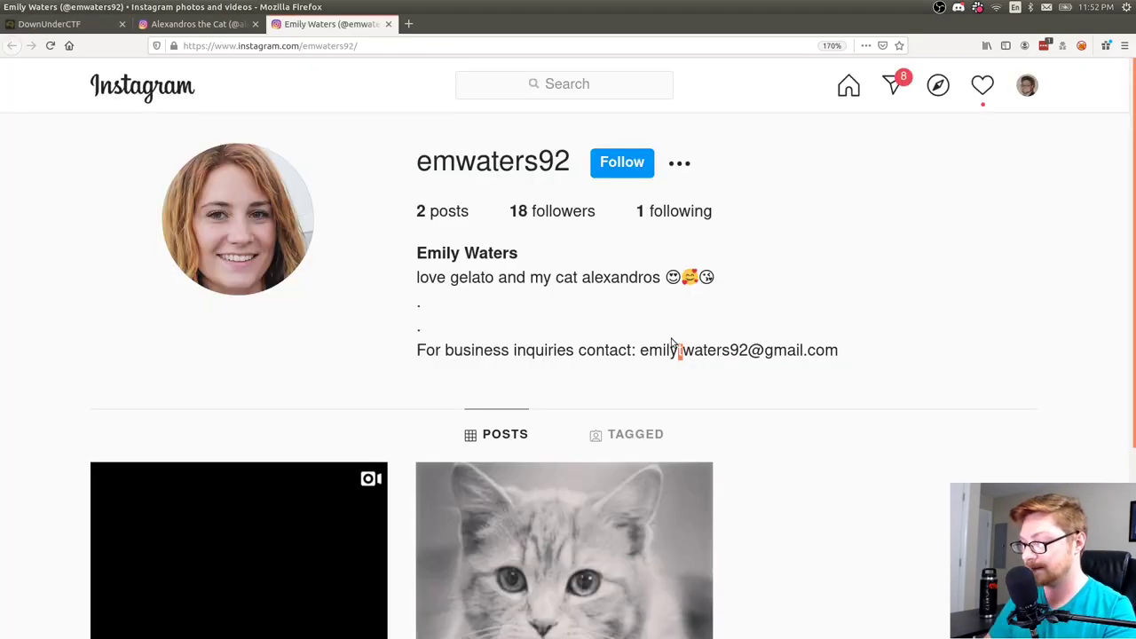
scroll(670, 342, down, 3)
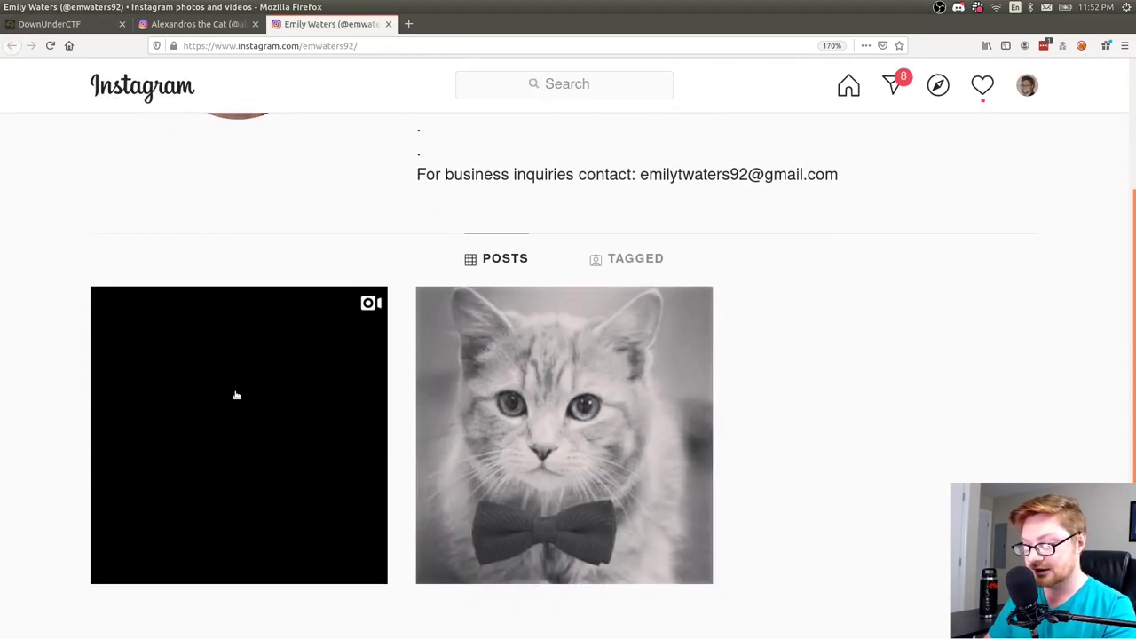
click(237, 395)
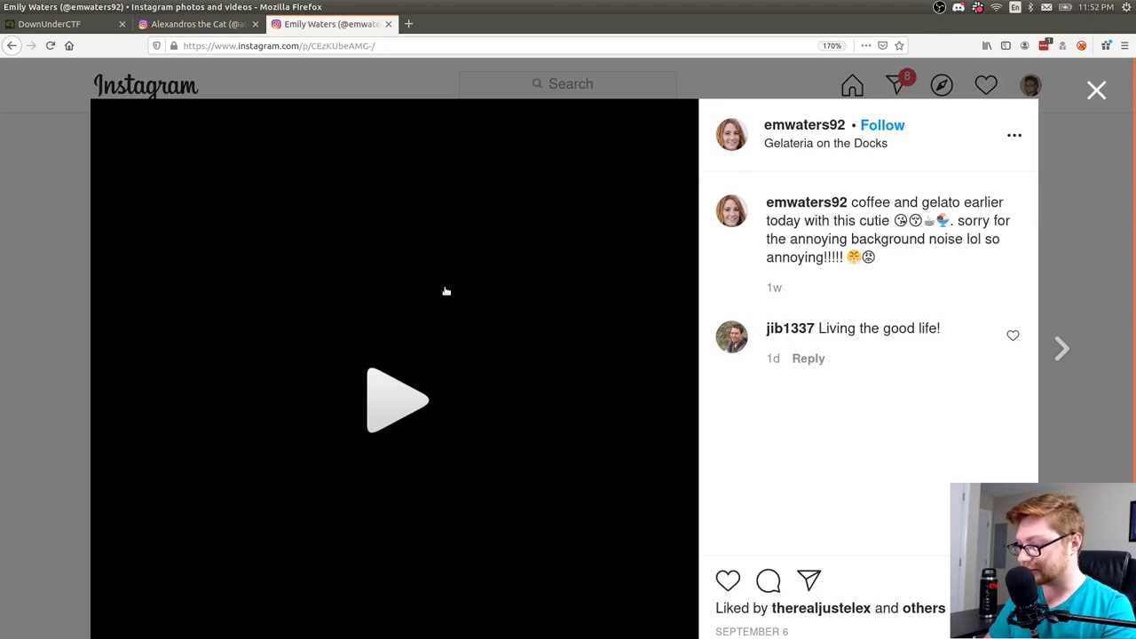
scroll(446, 291, down, 1)
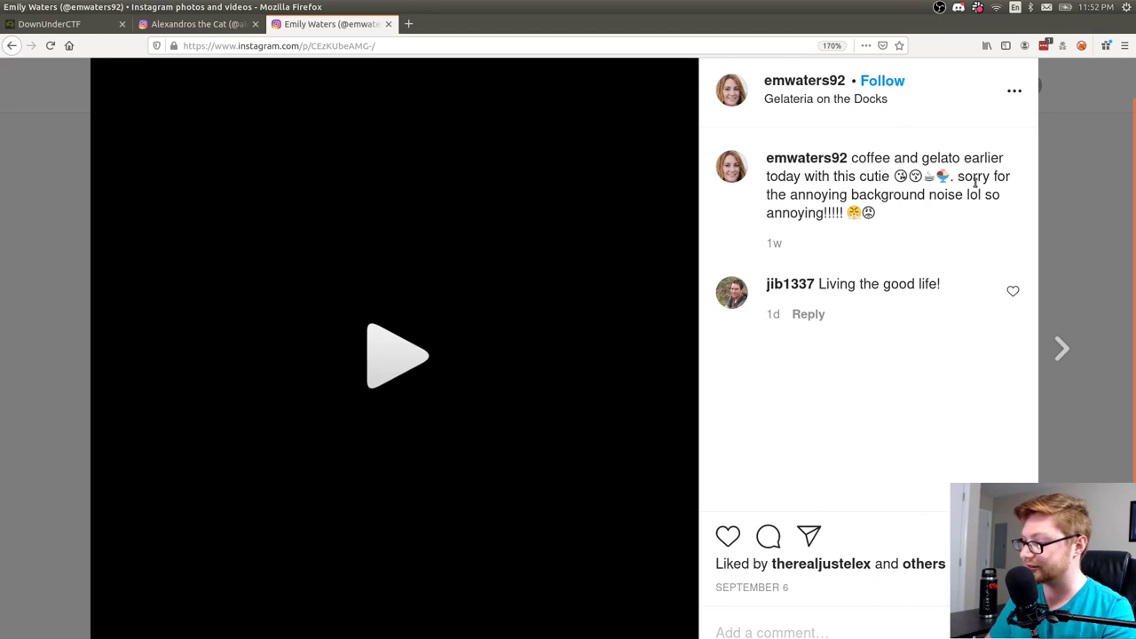
drag(784, 199, 964, 197)
click(916, 202)
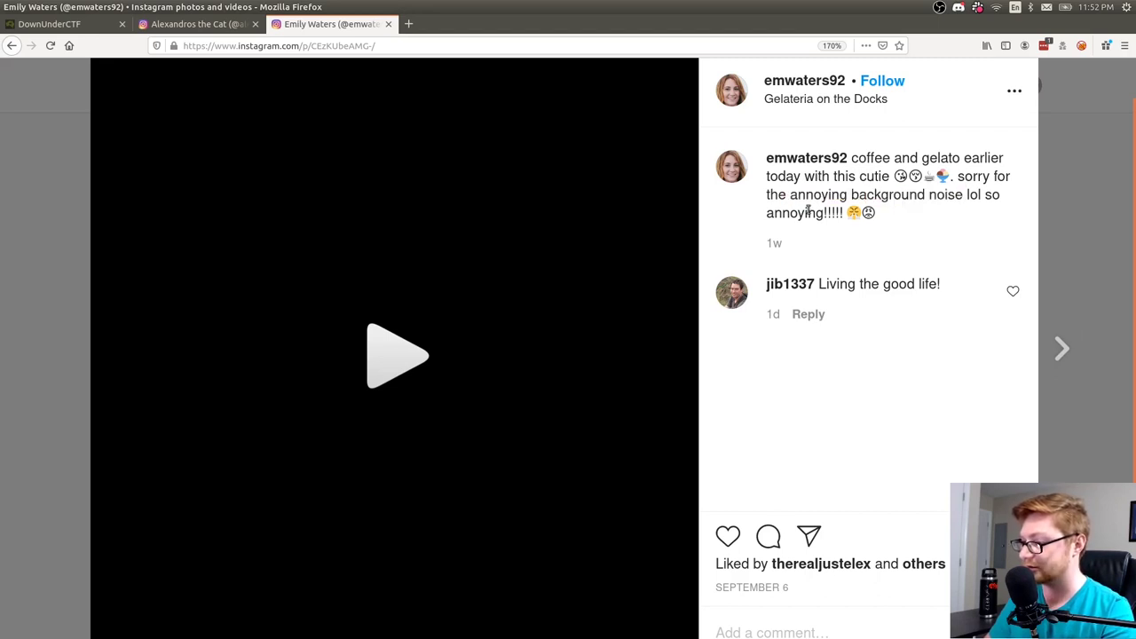
Play the Gelateria on the Docks video with the volume raised and listen to its background noise.
scroll(807, 212, down, 1)
click(380, 307)
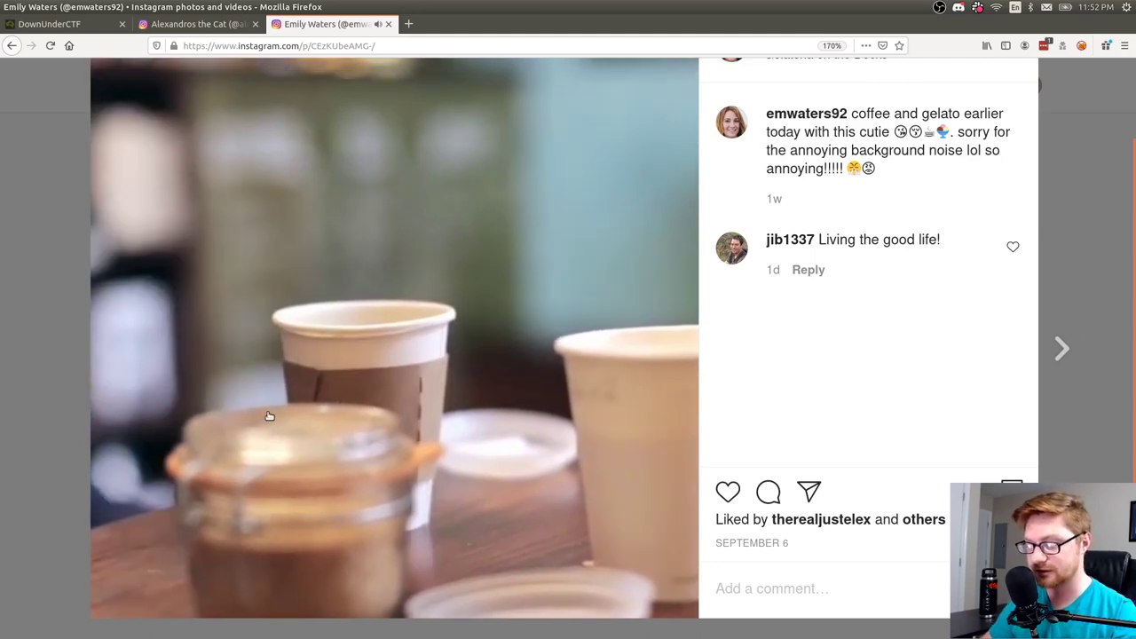
key(XF86AudioRaiseVolume)
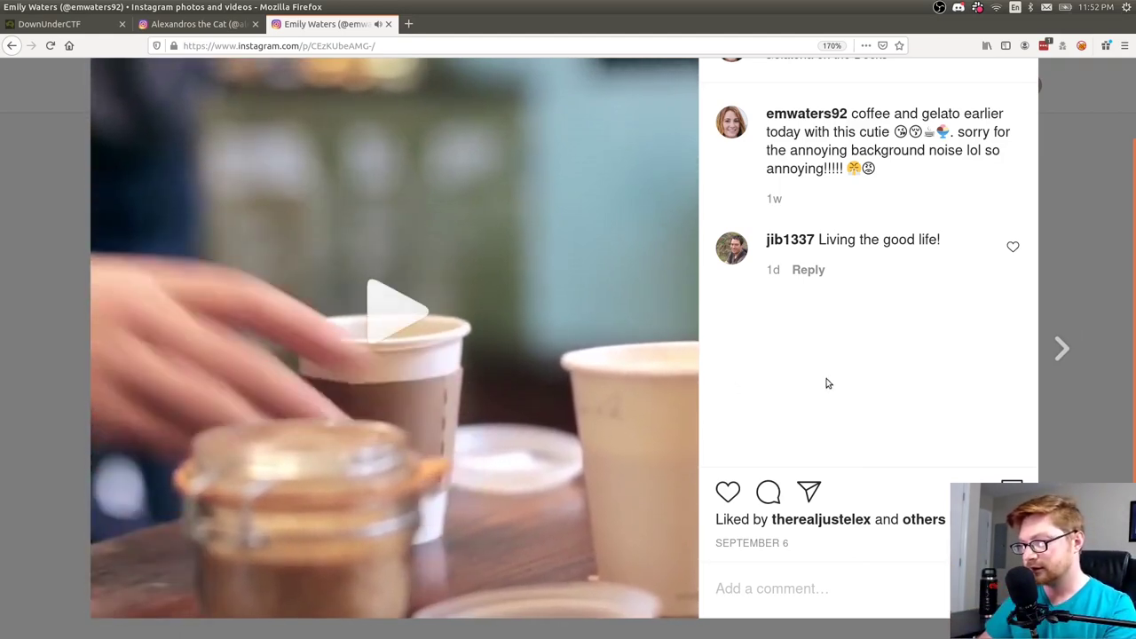
scroll(1068, 380, up, 2)
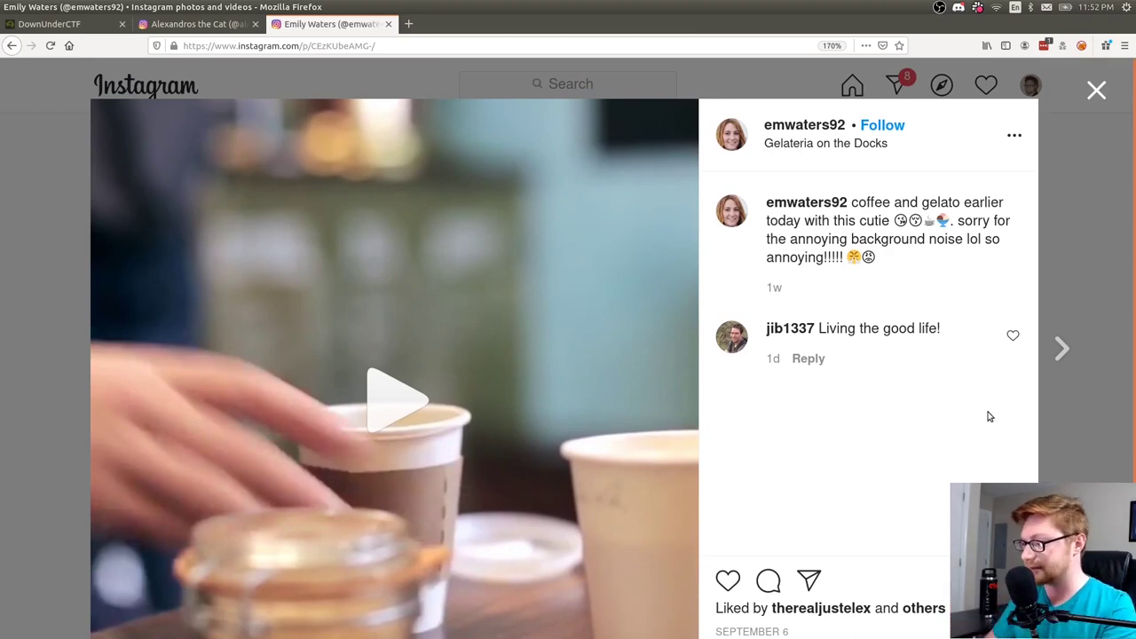
scroll(901, 343, down, 1)
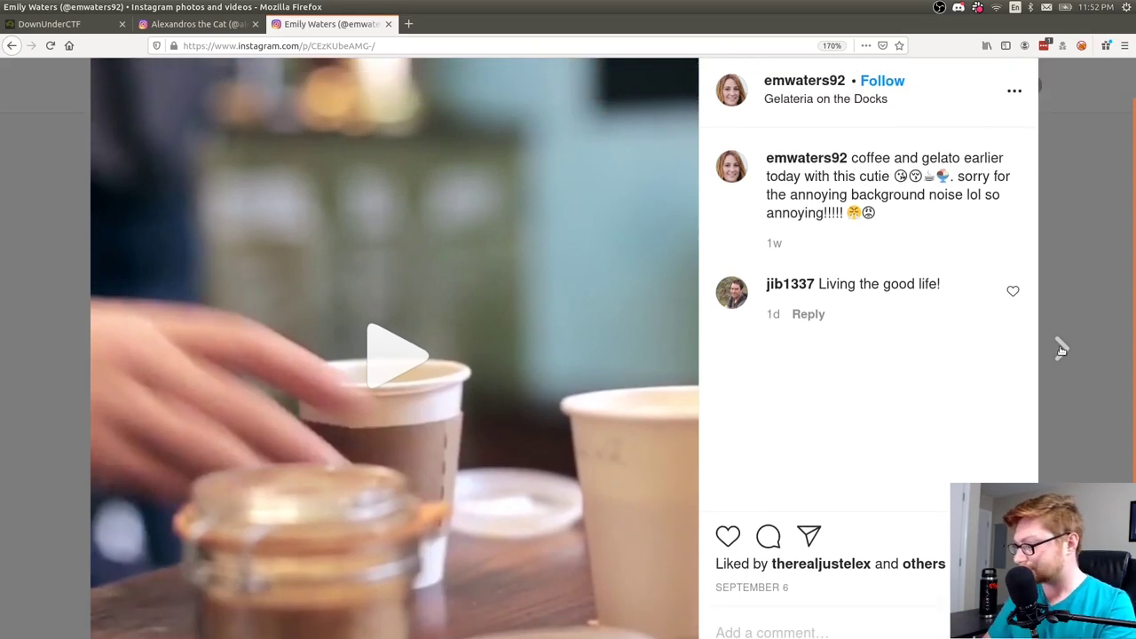
Examine the cat photo post's caption and comment, and check who liked the comment.
click(1061, 348)
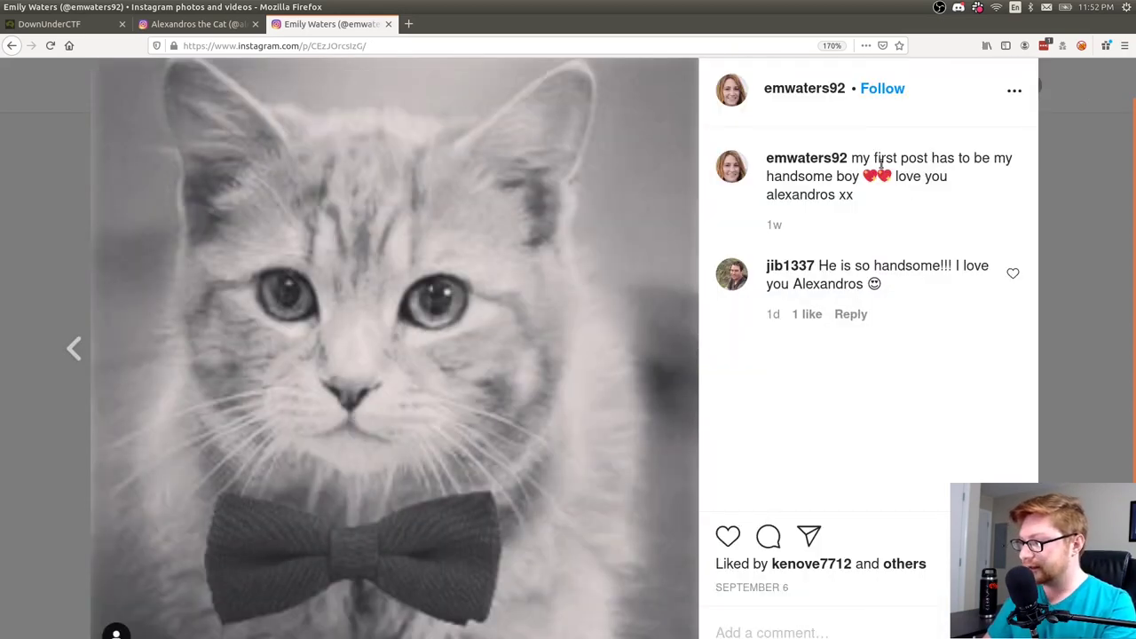
drag(864, 159, 918, 156)
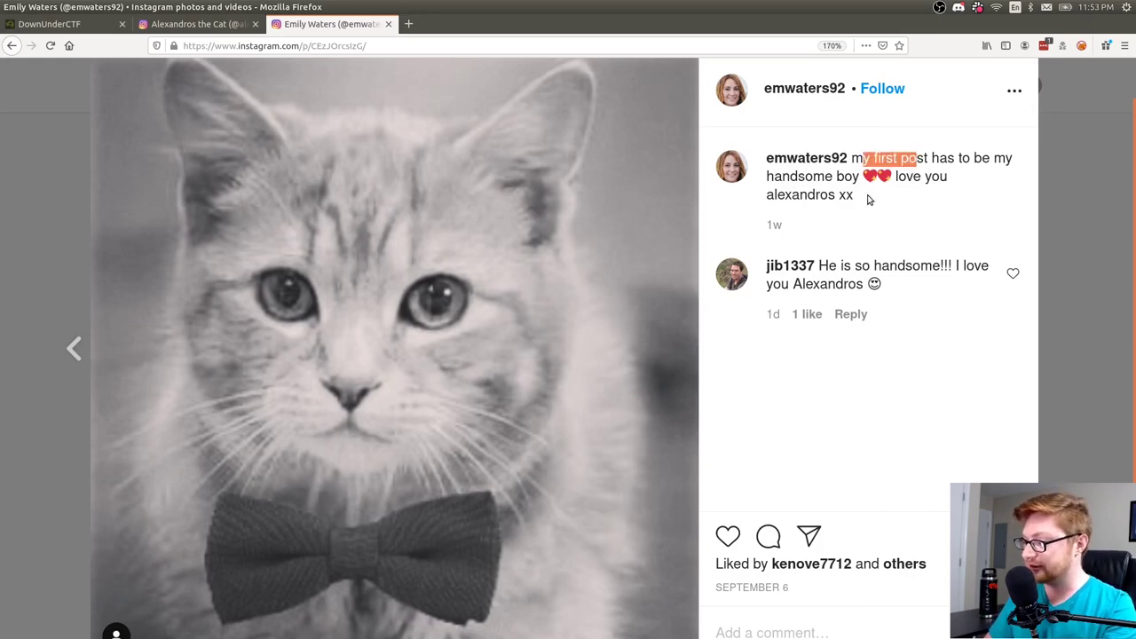
scroll(885, 258, down, 1)
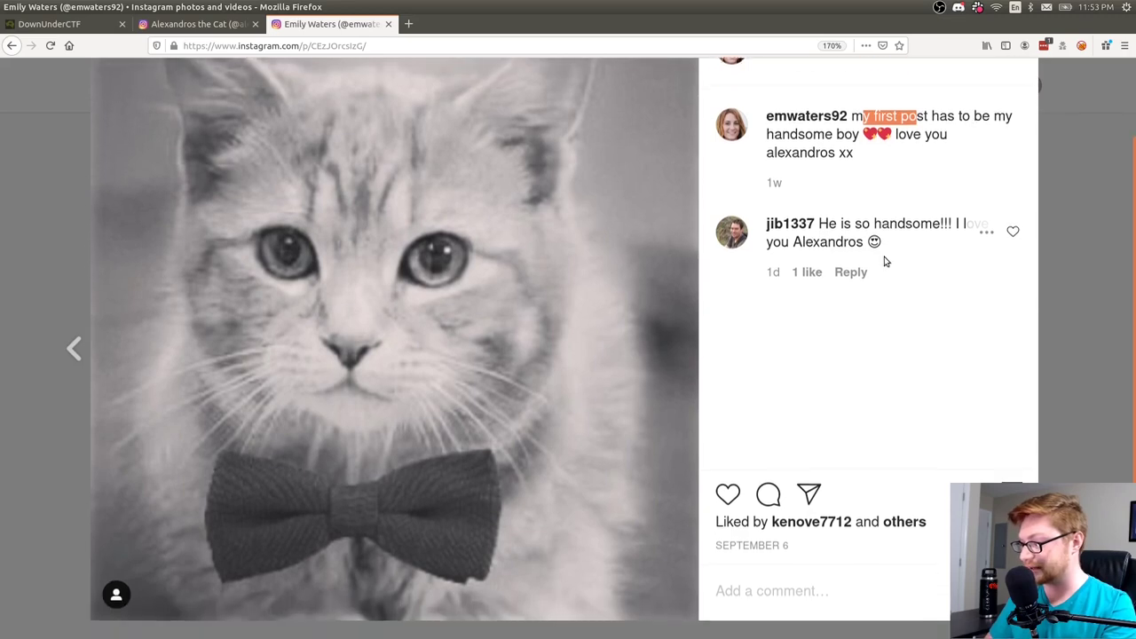
scroll(529, 432, up, 2)
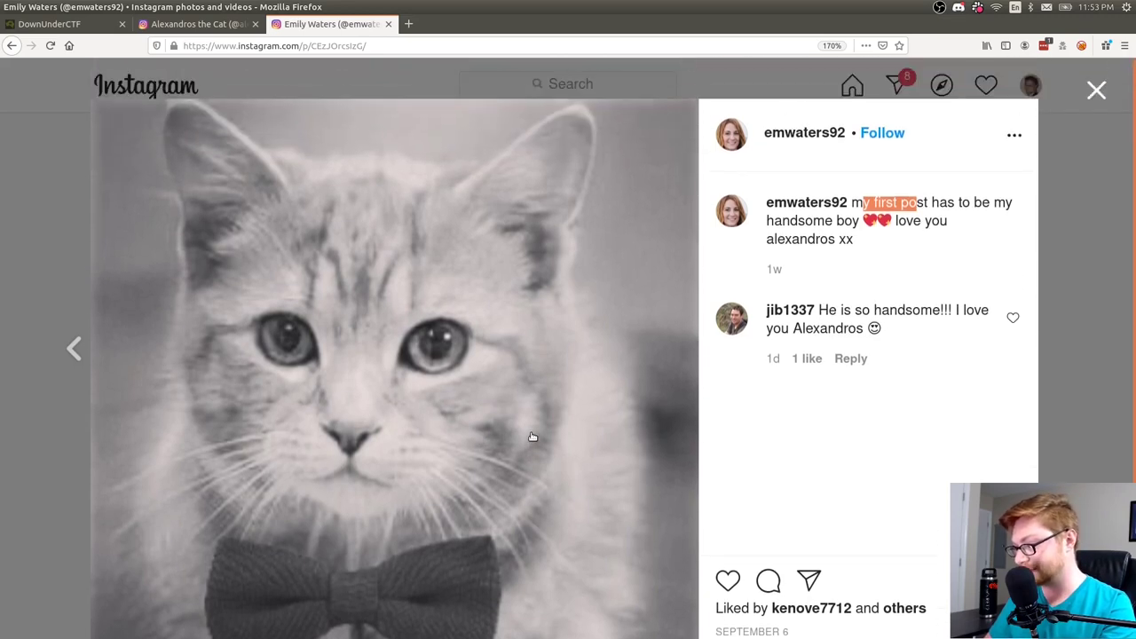
click(804, 357)
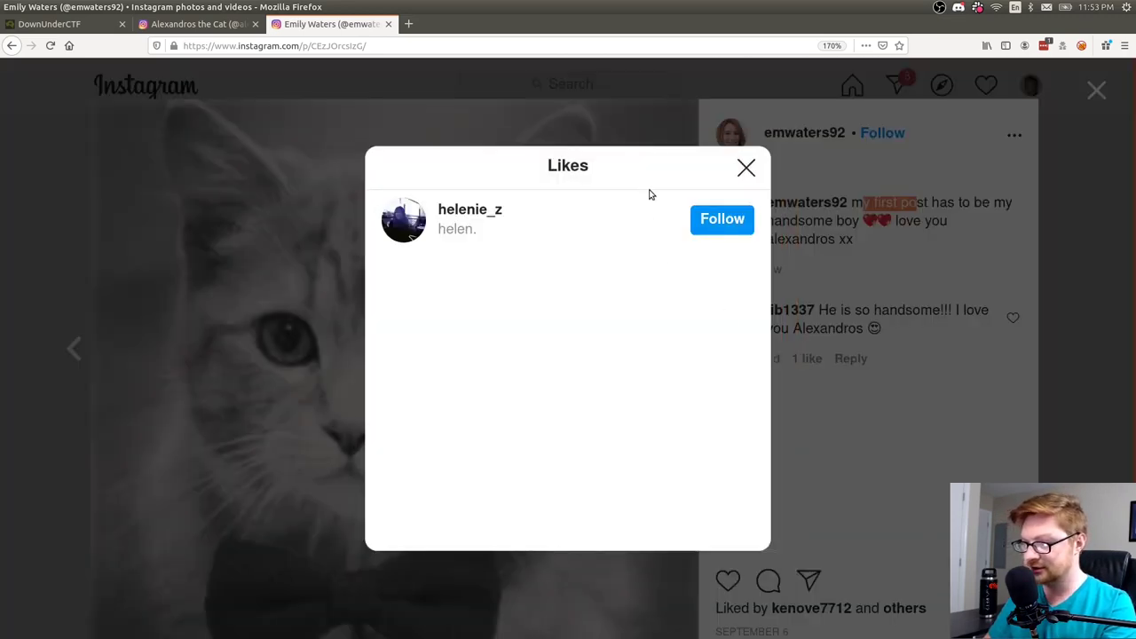
click(746, 172)
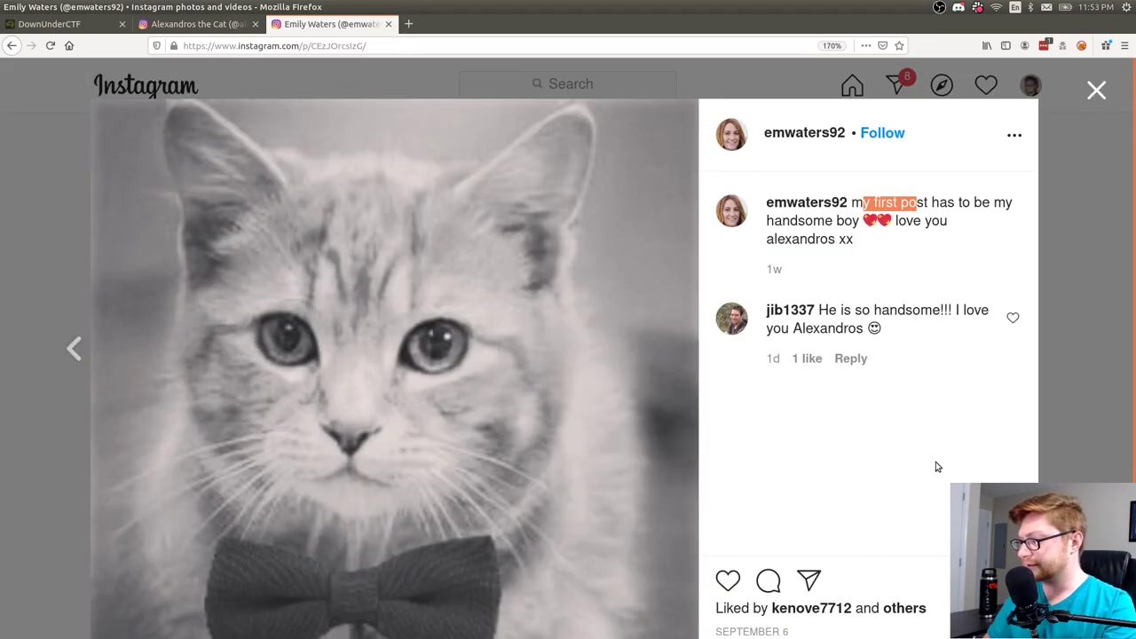
Show the browser full screen, go back to the gelateria video post and open it on its own page.
key(F11)
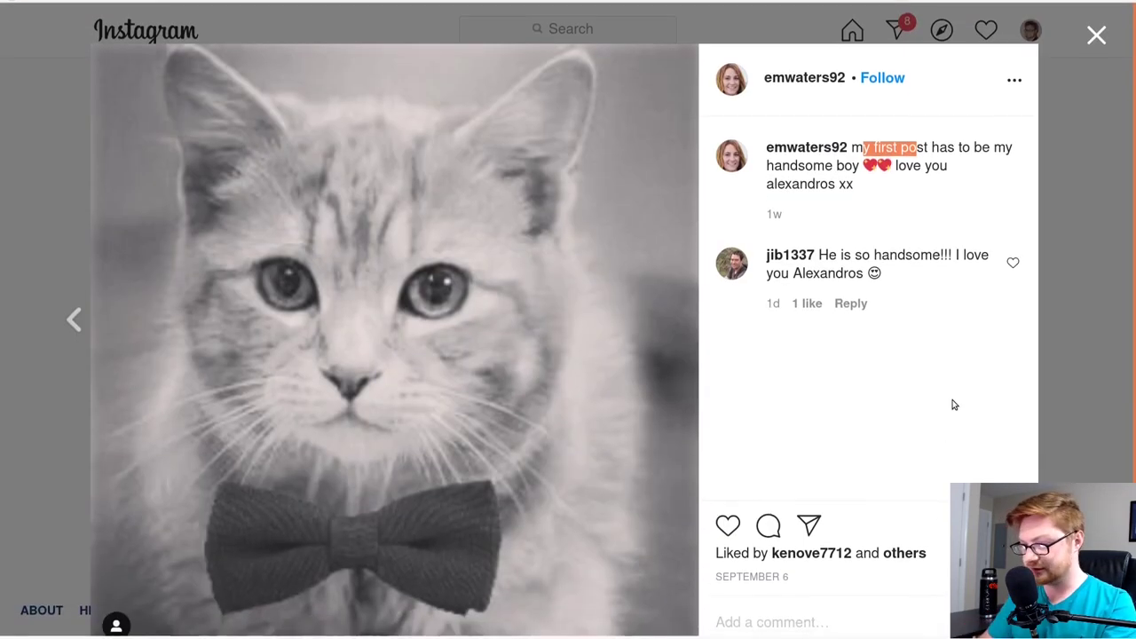
click(75, 320)
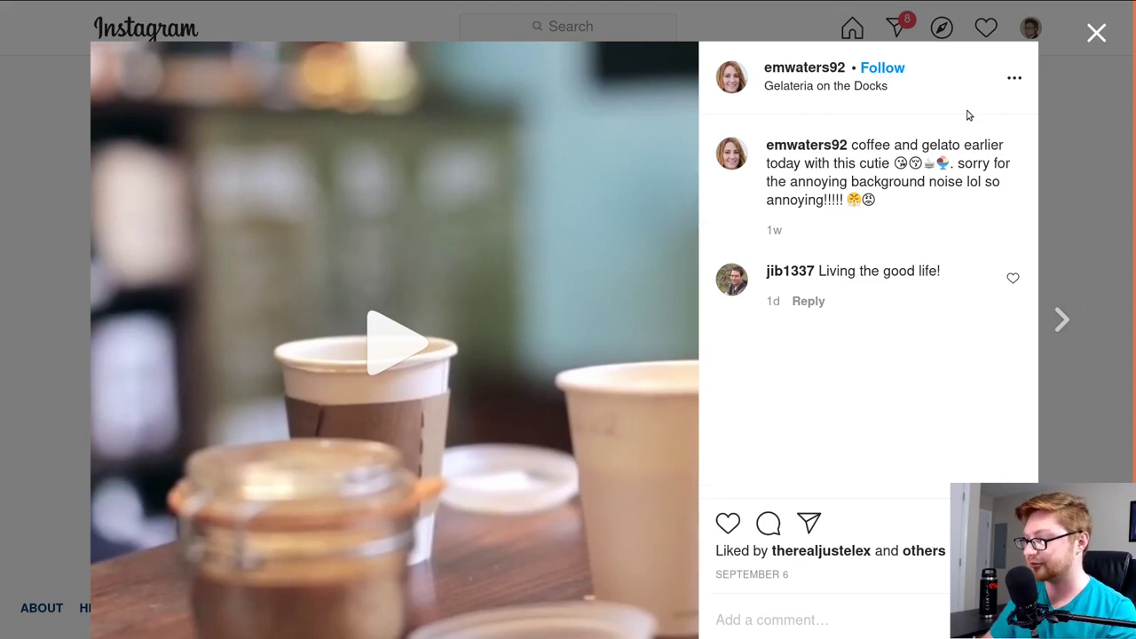
click(1014, 76)
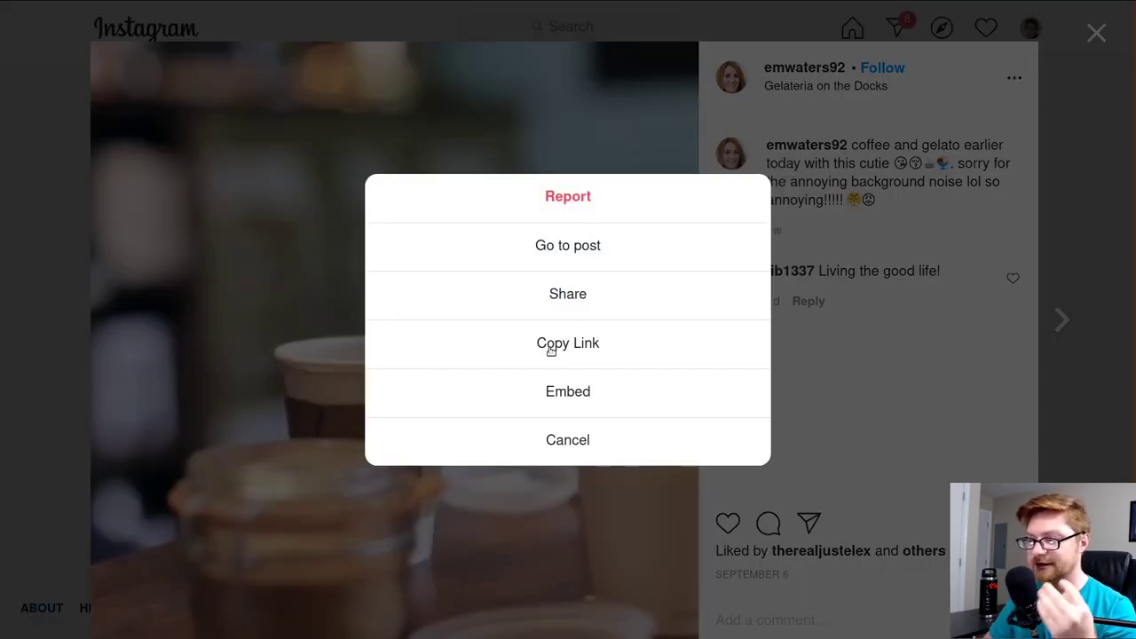
click(568, 247)
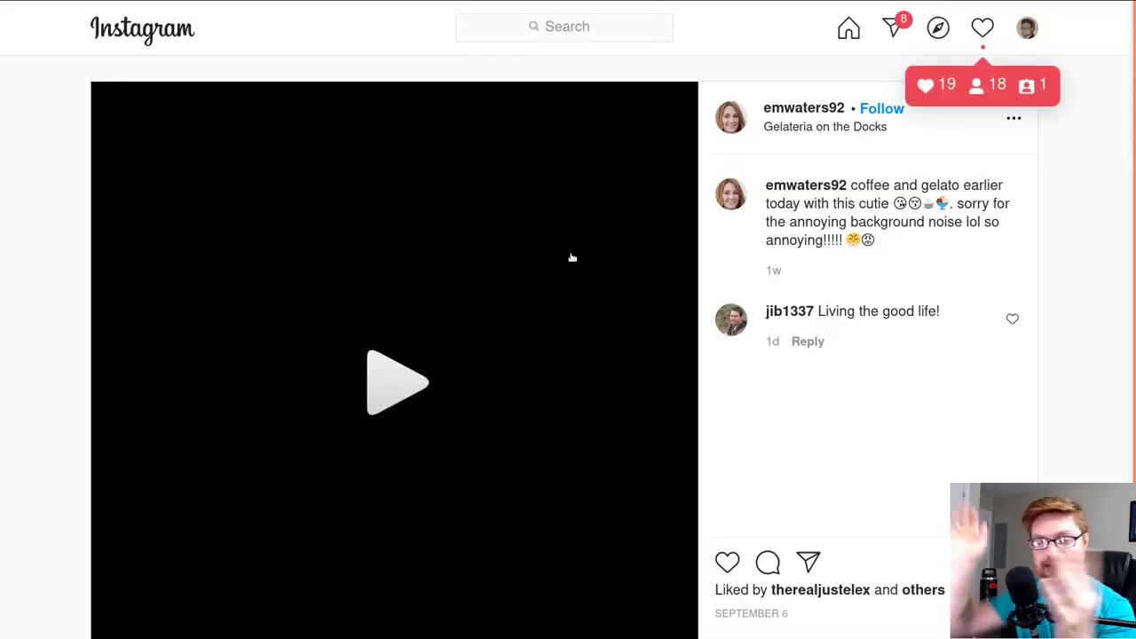
Copy the video post's link and watch the coffee cup video on the post page.
click(1013, 123)
click(566, 320)
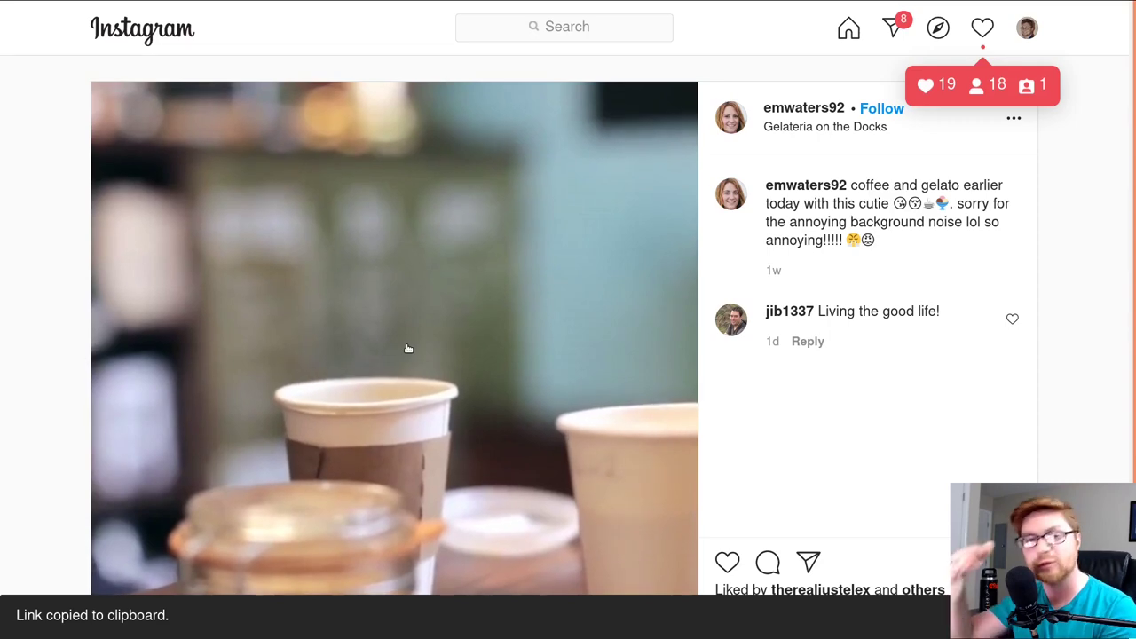
scroll(408, 348, down, 2)
click(408, 348)
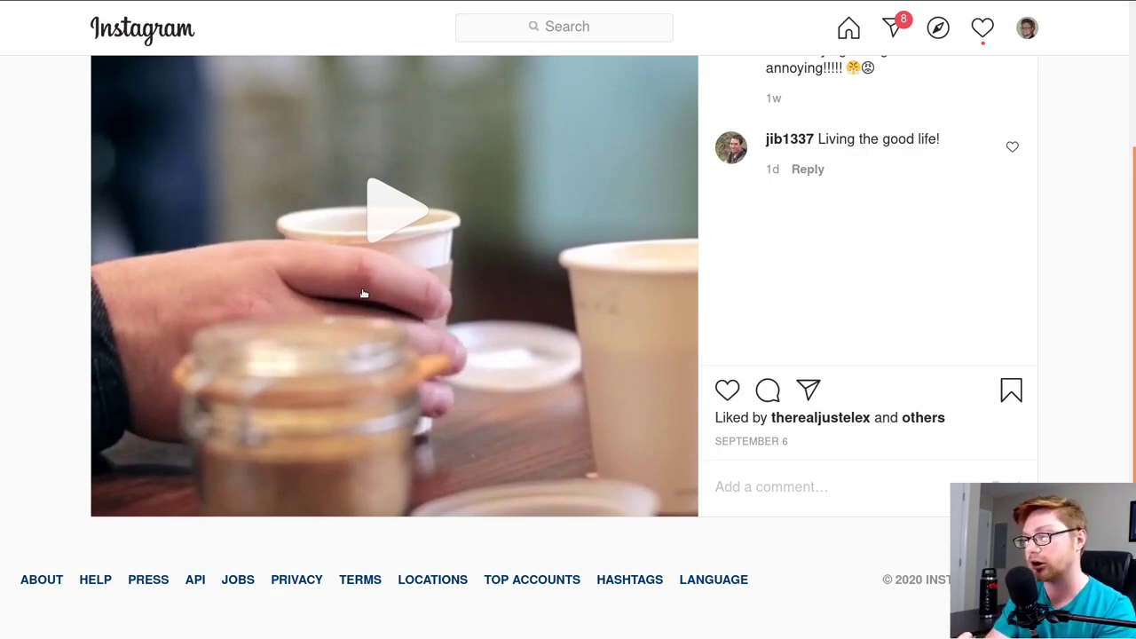
scroll(363, 293, up, 3)
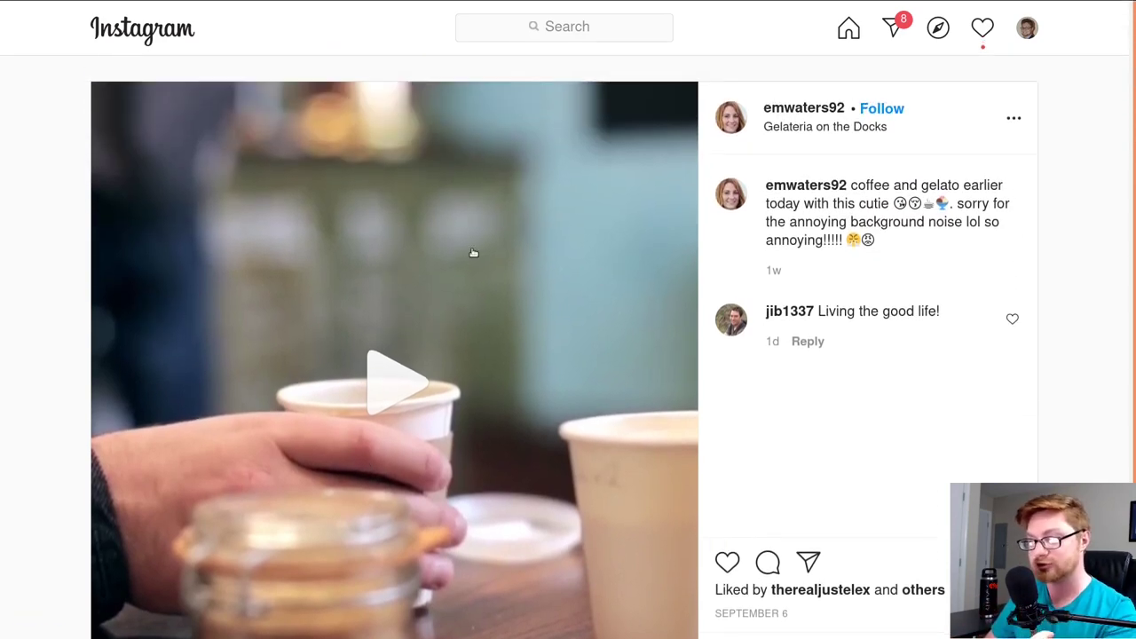
Copy the video post's link and search the web for "instagram download video" in a new tab.
click(1013, 117)
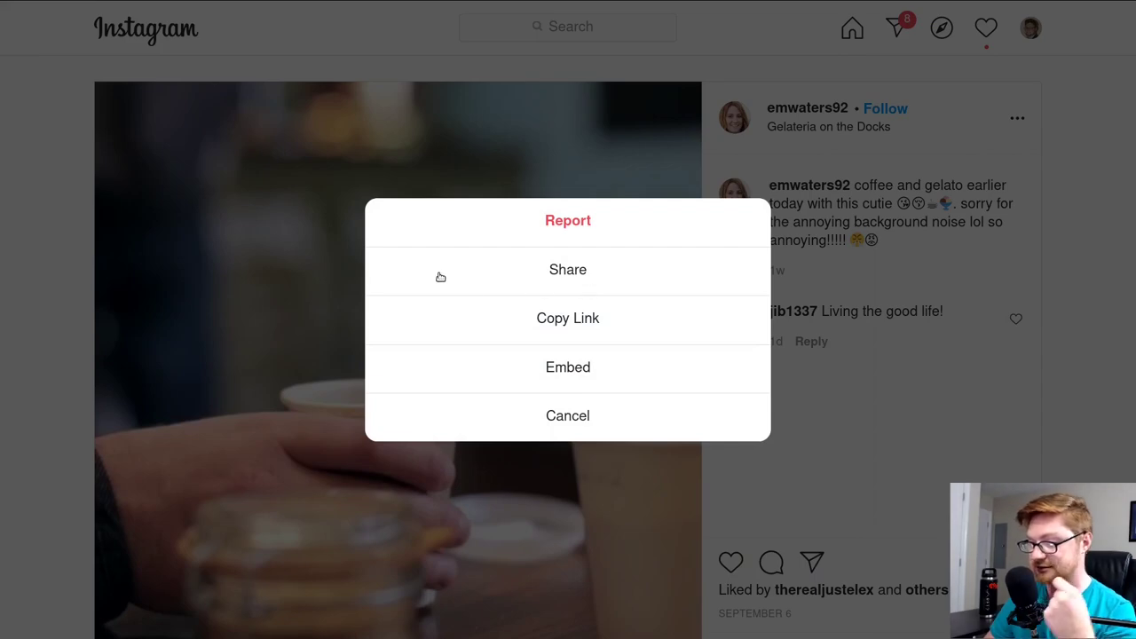
click(609, 330)
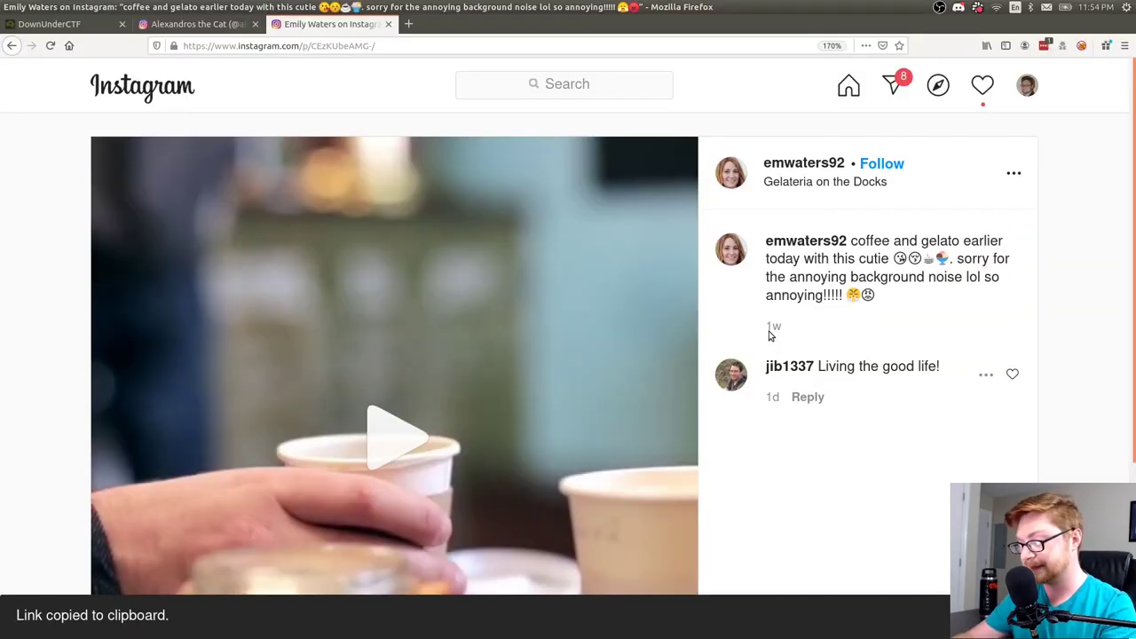
key(ctrl+t)
text(inst)
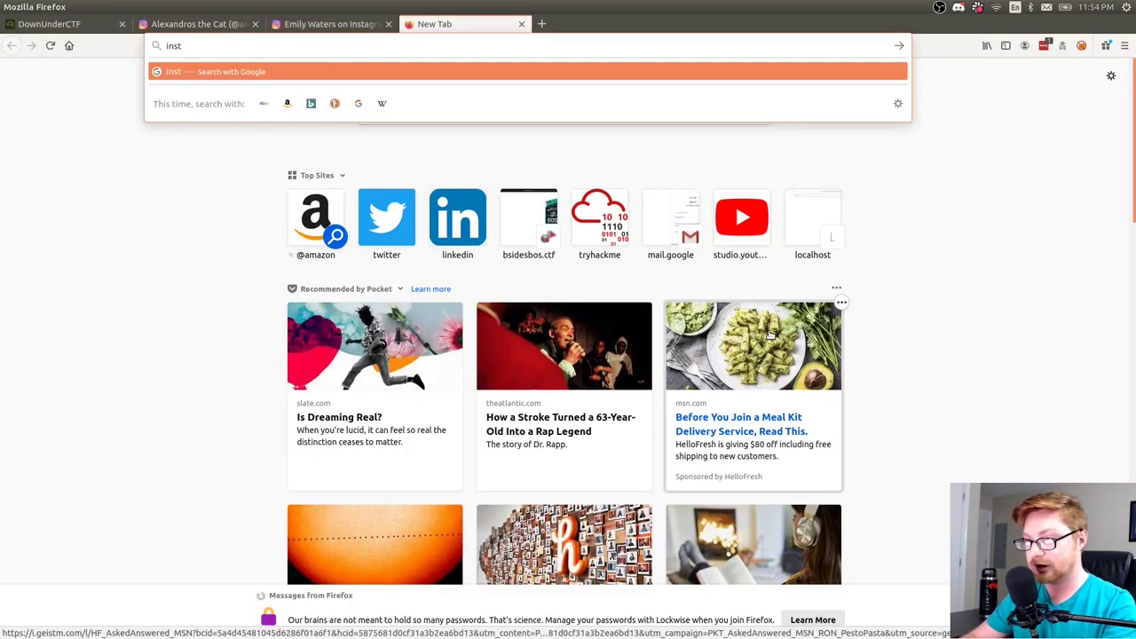
text(agram)
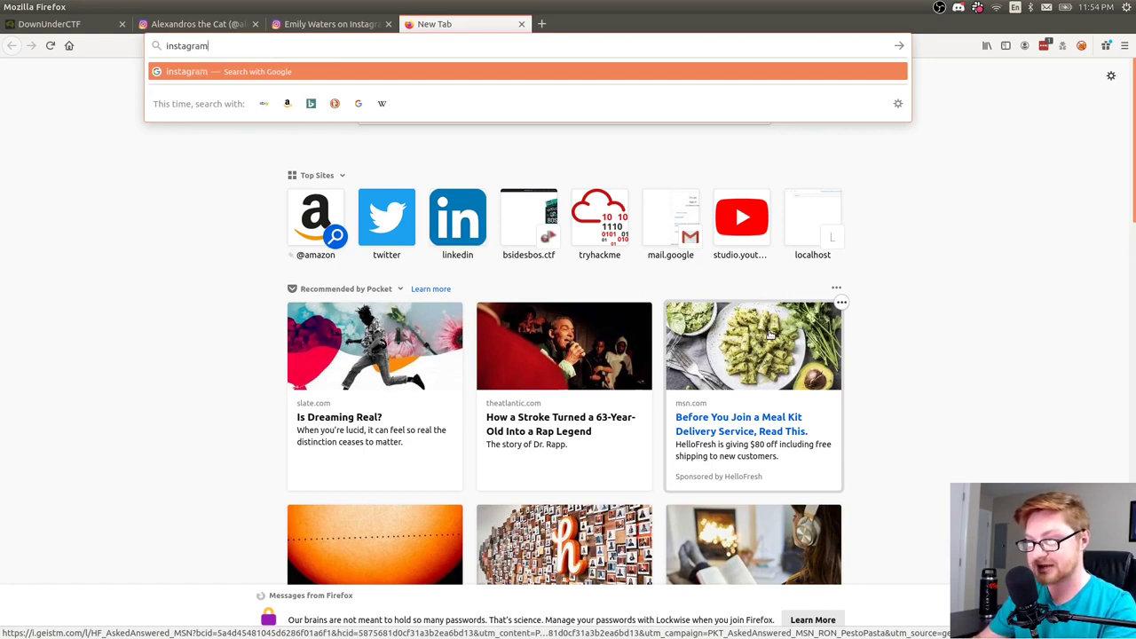
text( downlo)
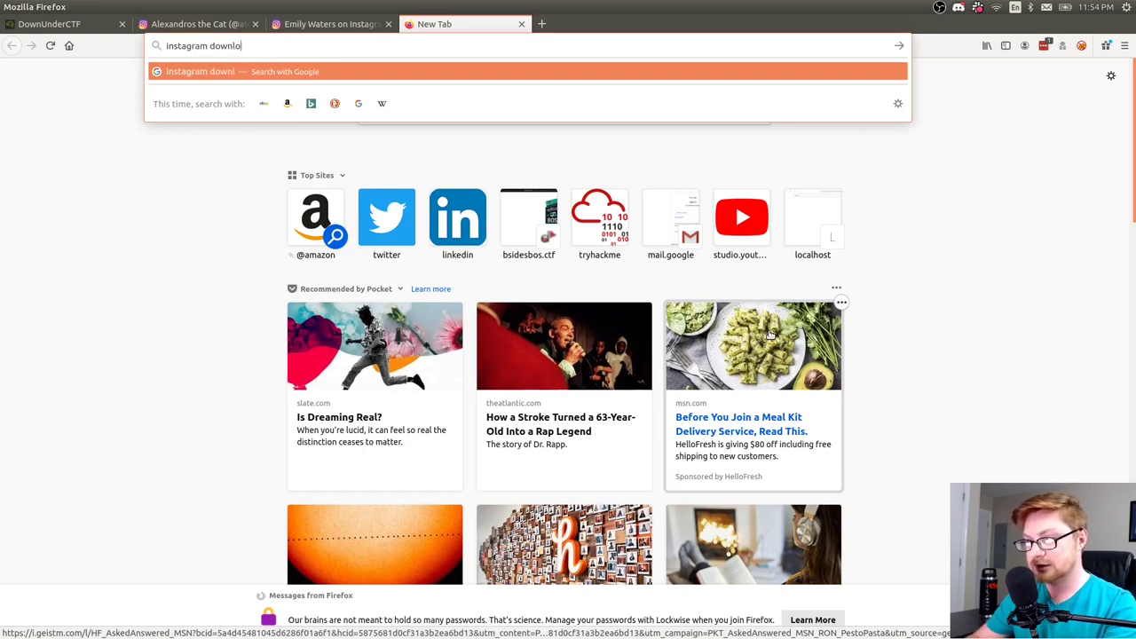
text(as vd video)
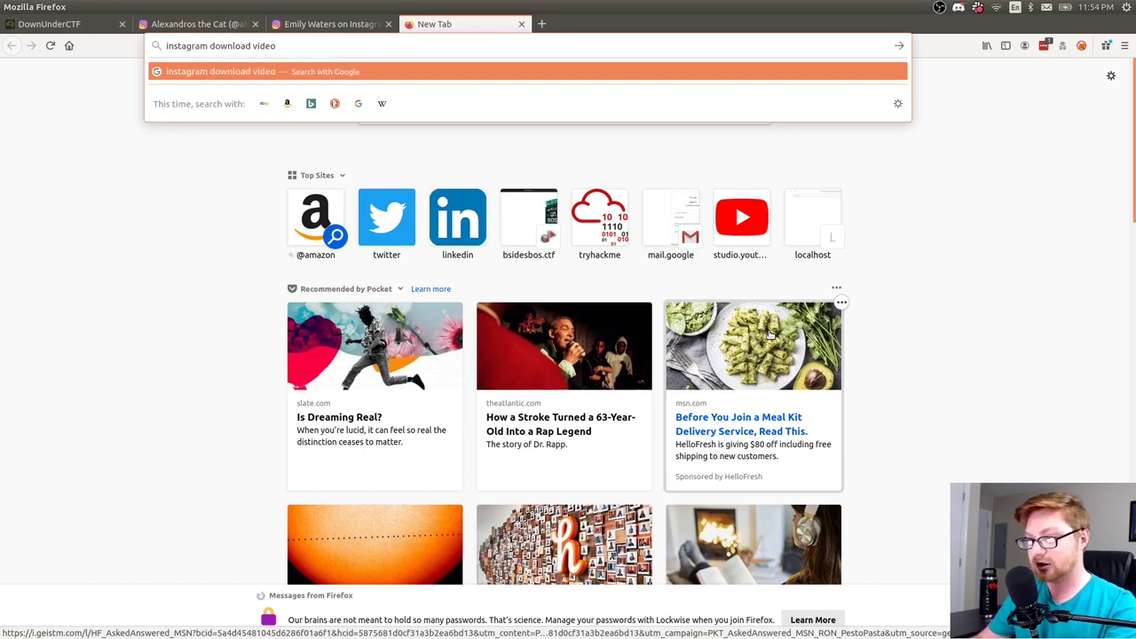
key(Return)
Open the downloadinstagramvideos.net and Ingramer downloader results in new tabs and show the first one.
middle_click(541, 320)
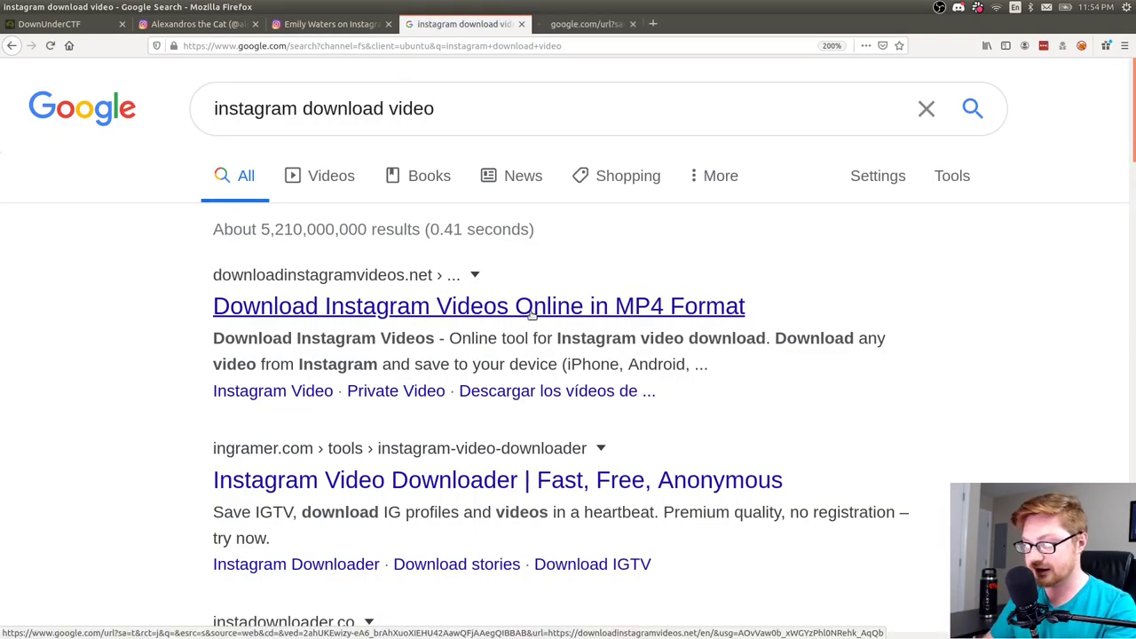
middle_click(382, 470)
key(ctrl+Tab)
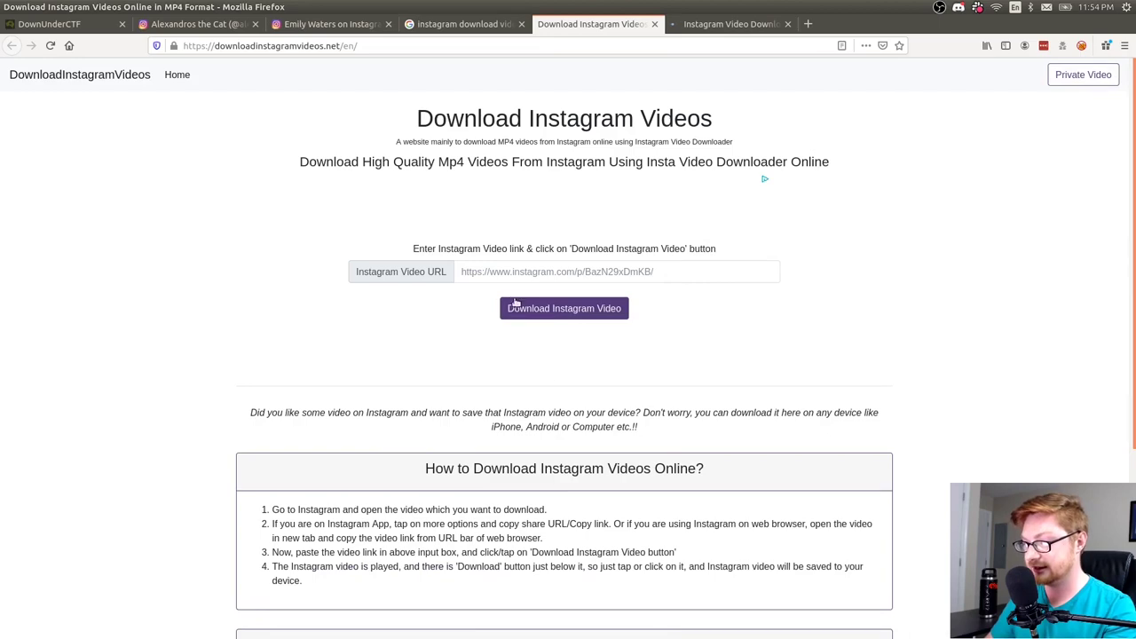
Enlarge the downloader page and submit the copied post link as the Instagram video URL.
key(ctrl+plus)
key(ctrl+plus)
key(ctrl+plus)
key(ctrl+plus)
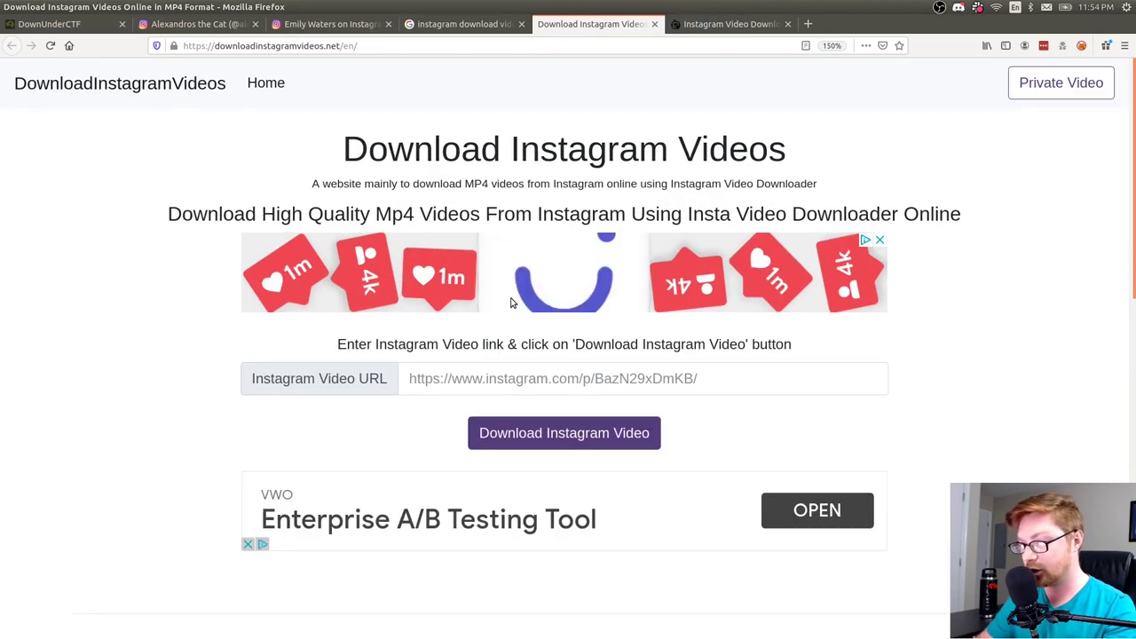
click(488, 389)
key(ctrl+v)
click(515, 436)
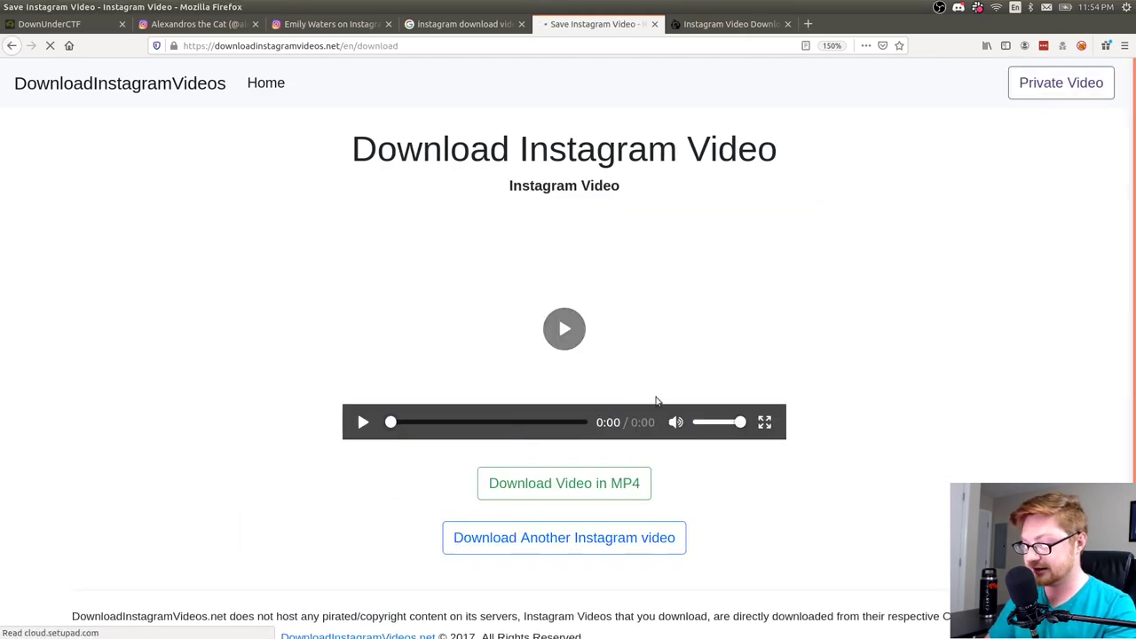
Download the coffee cup video in MP4 format and save the file to disk.
scroll(596, 403, down, 4)
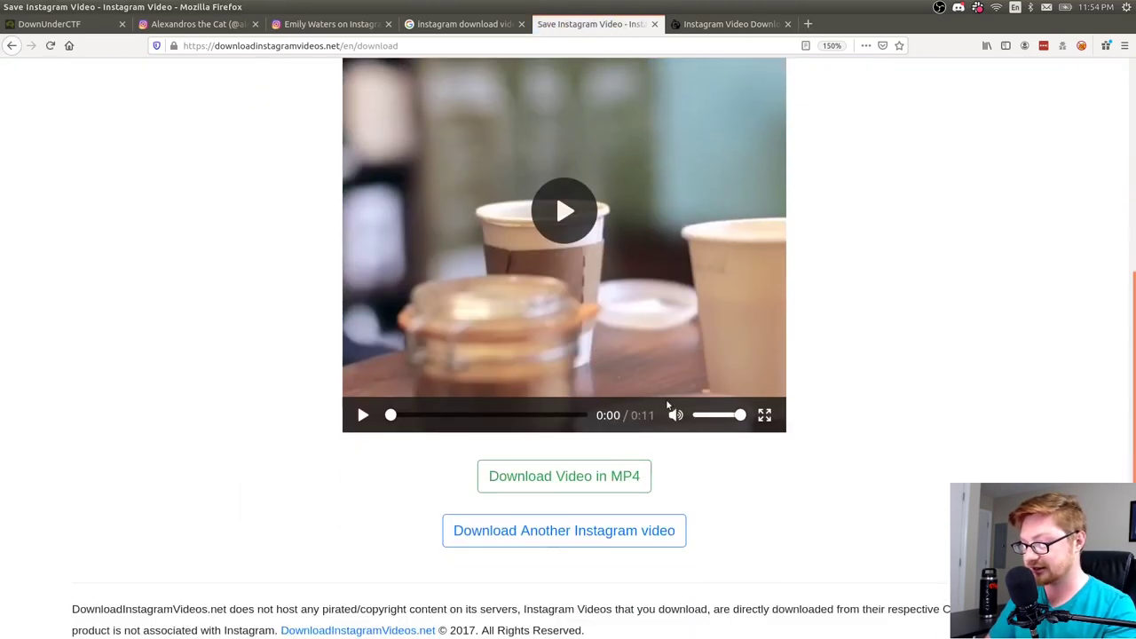
right_click(561, 476)
key(Escape)
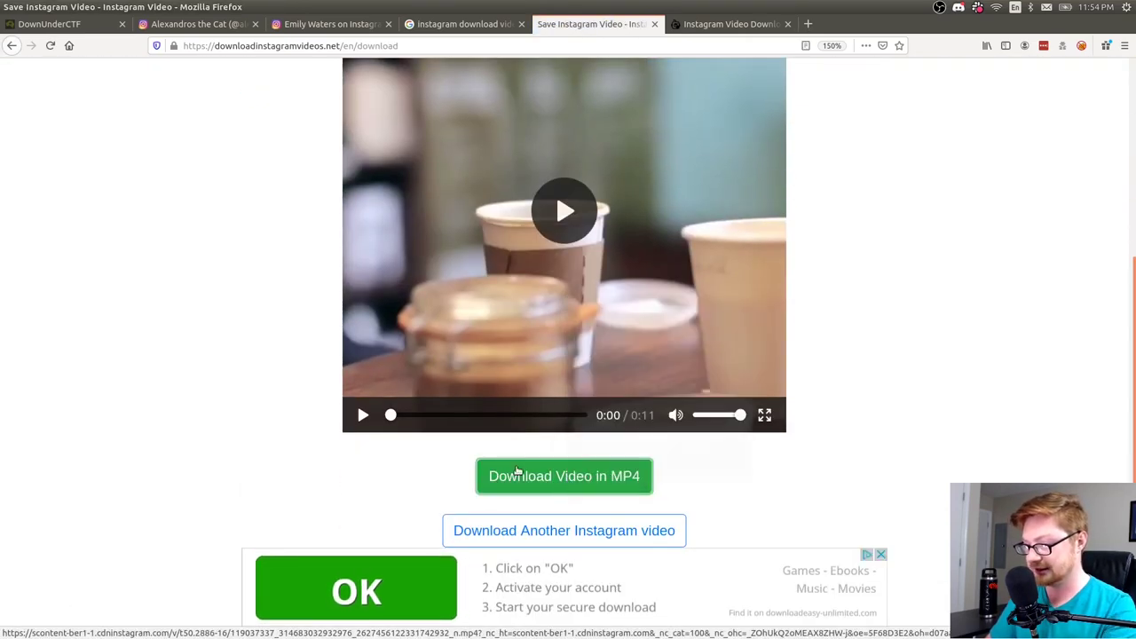
click(518, 471)
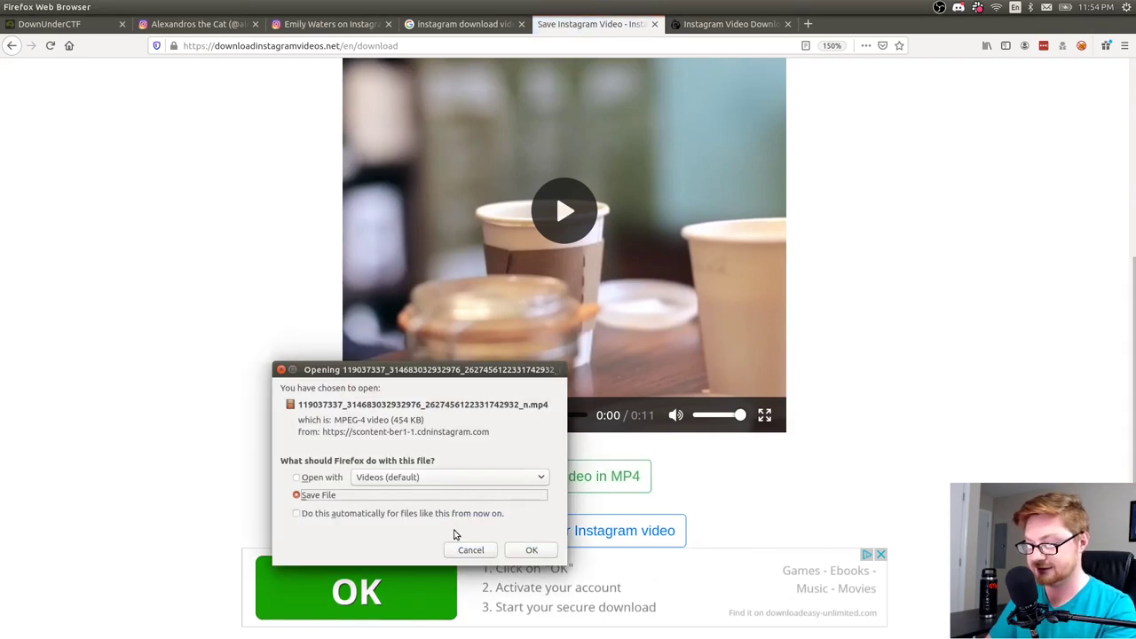
click(529, 552)
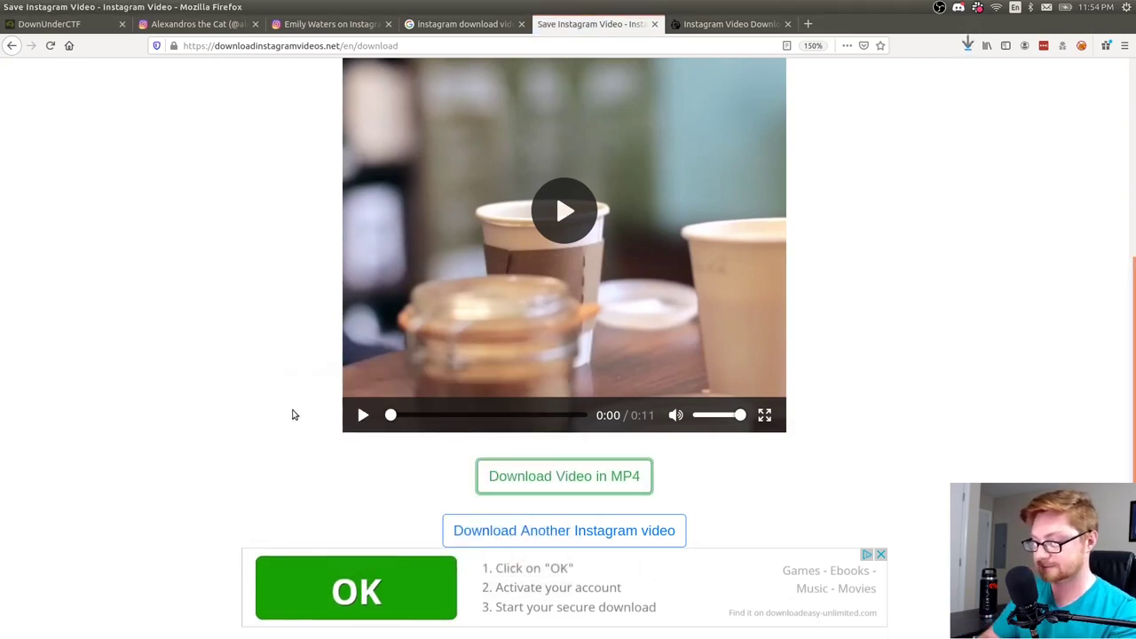
Switch to a new terminal window and enlarge it and its text for readability.
key(ctrl+alt+t)
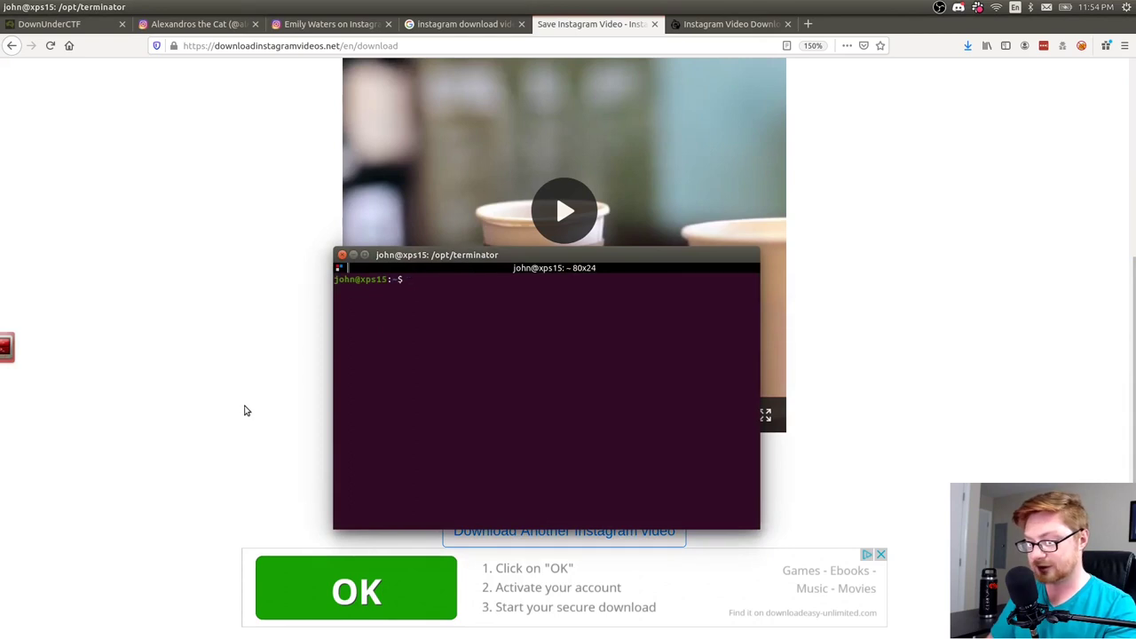
key(ctrl+plus)
key(ctrl+plus)
key(ctrl+plus)
key(ctrl+plus)
key(ctrl+plus)
key(ctrl+plus)
key(ctrl+plus)
key(ctrl+plus)
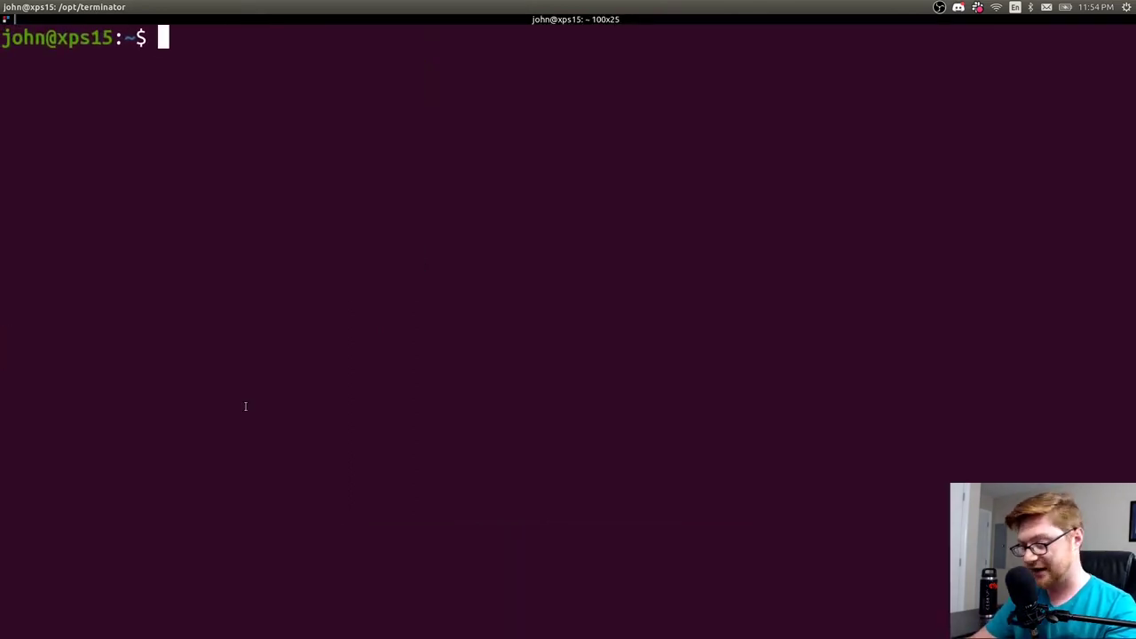
Change to the ctf/ductf/osint folder, listing the contents of both ductf and osint.
text(cd ctf/dy)
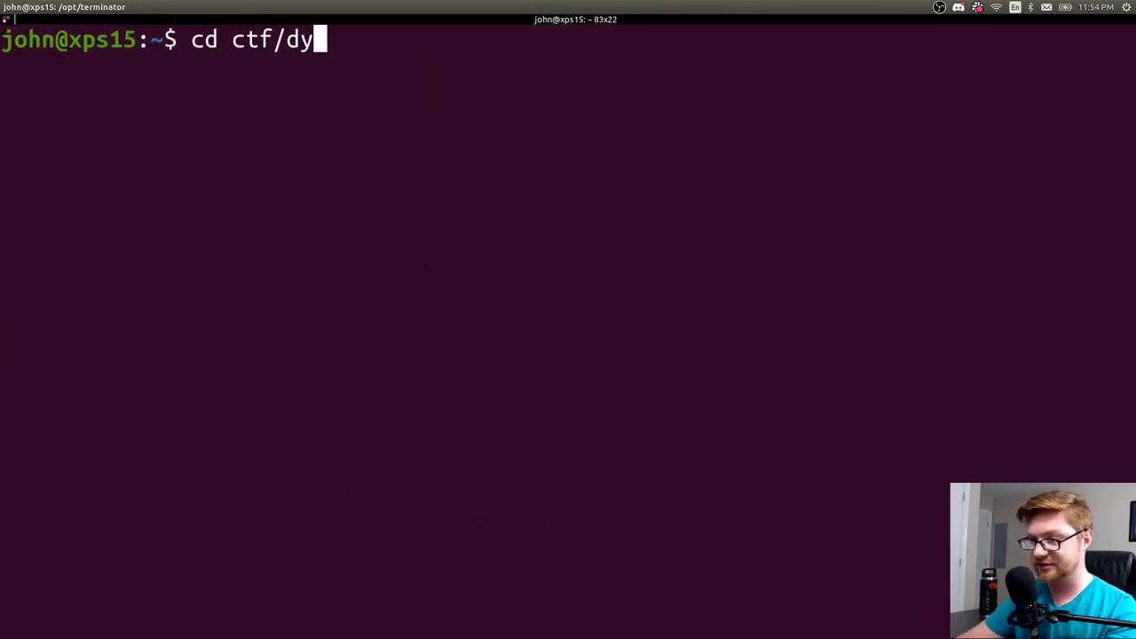
key(BackSpace)
text(uctf/)
key(Return)
text(ls)
key(Return)
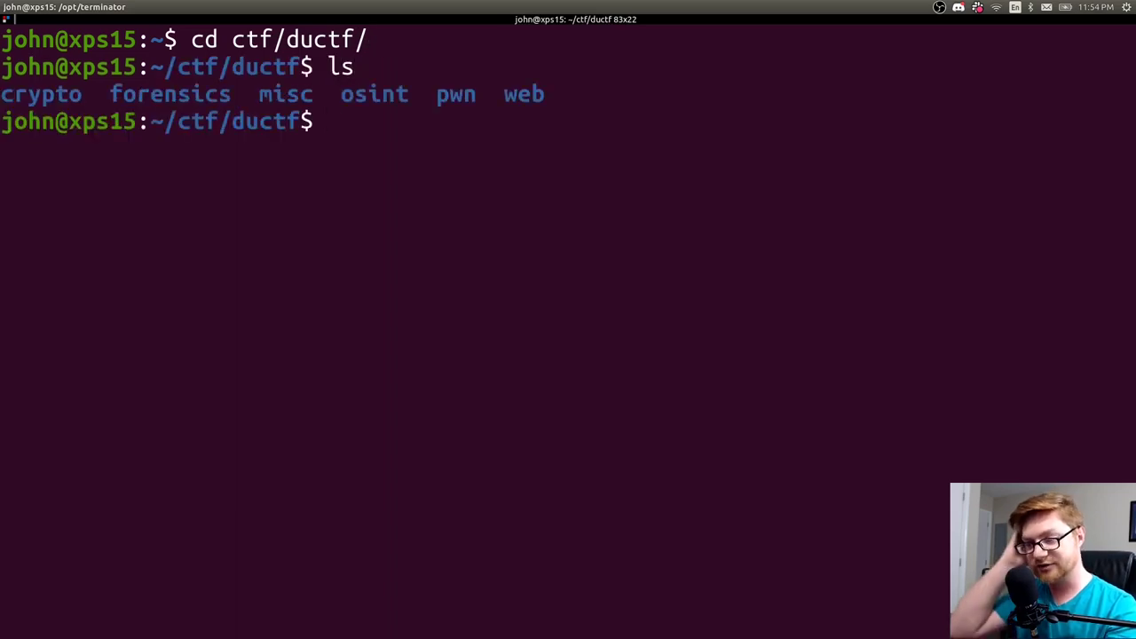
text(cd osint/)
key(Return)
text(ls)
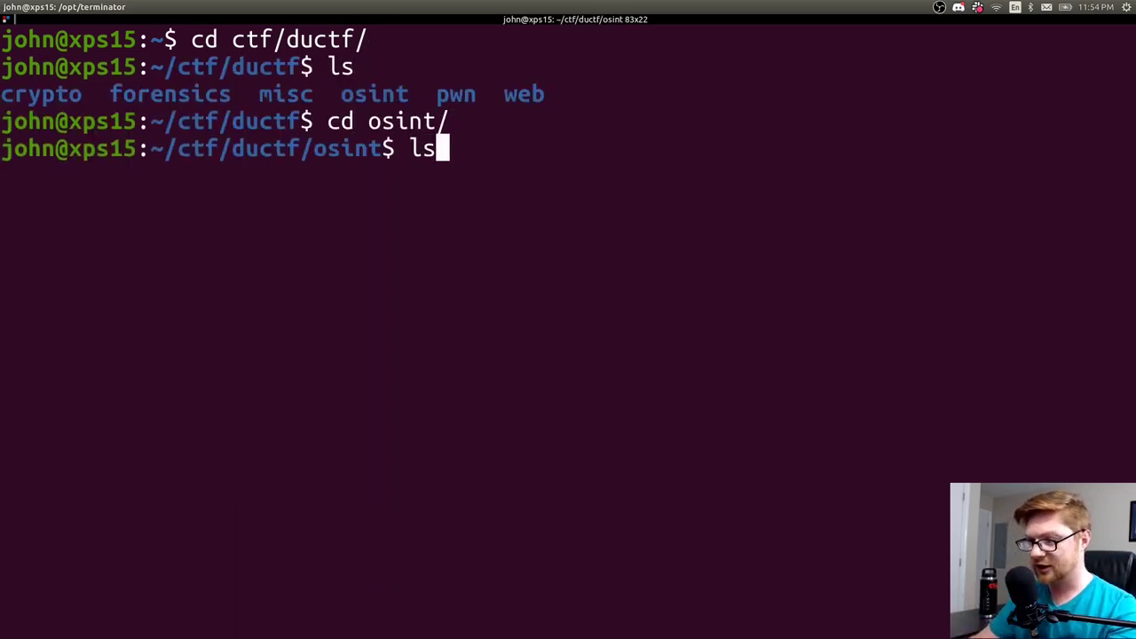
key(Return)
Create a yt-petstagram directory inside osint, change into it and list its contents.
text(mkdir)
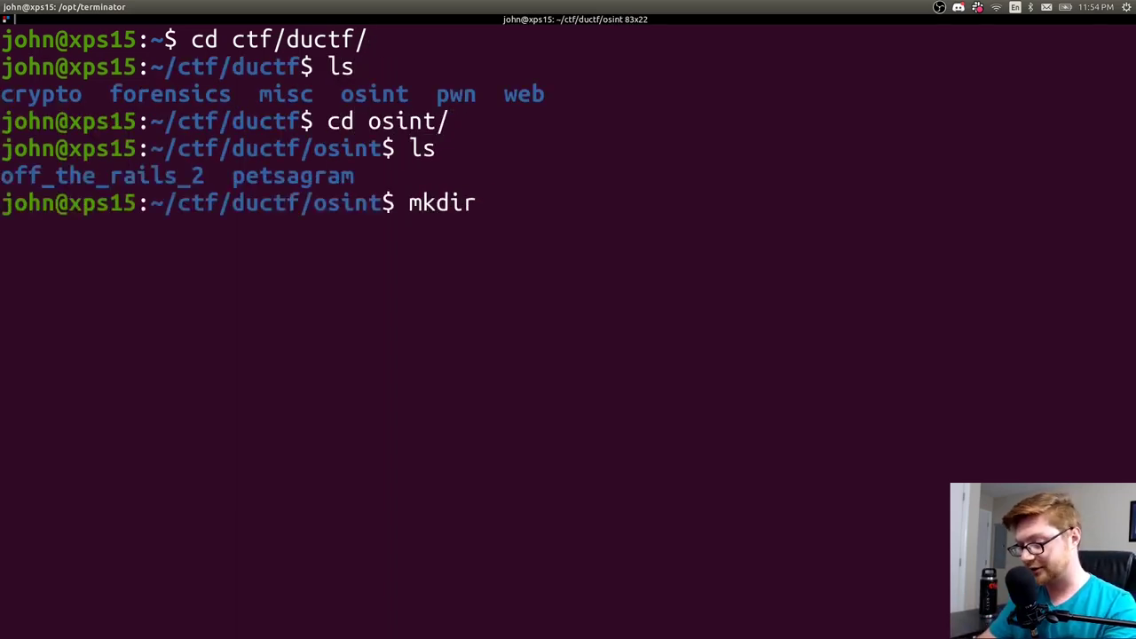
text( yt-pets)
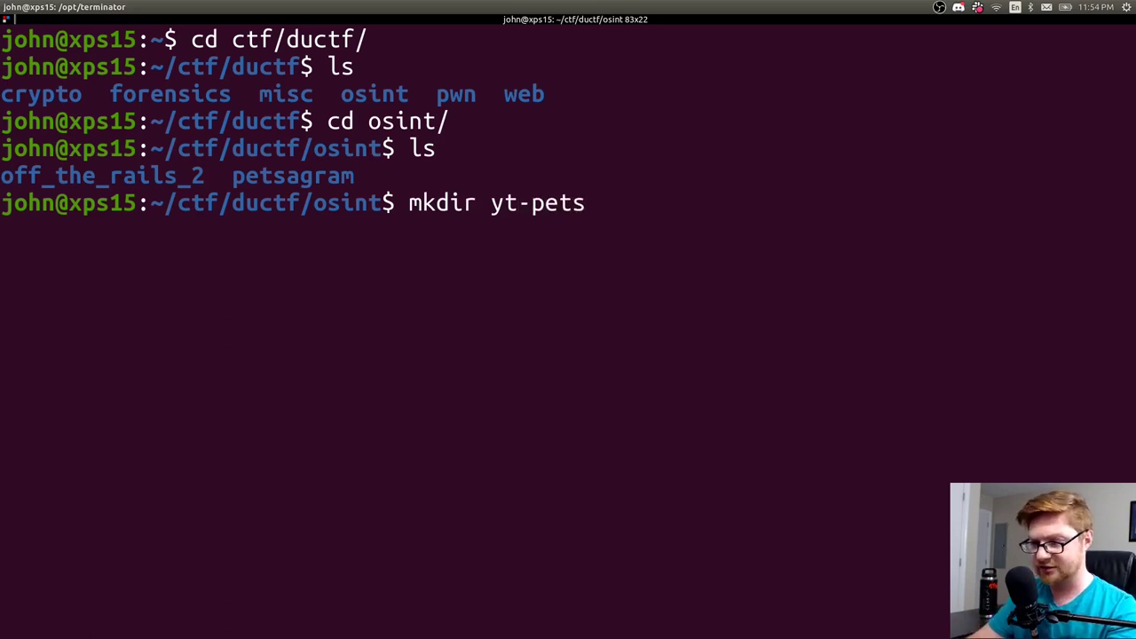
text(tagram)
key(Return)
text(cd )
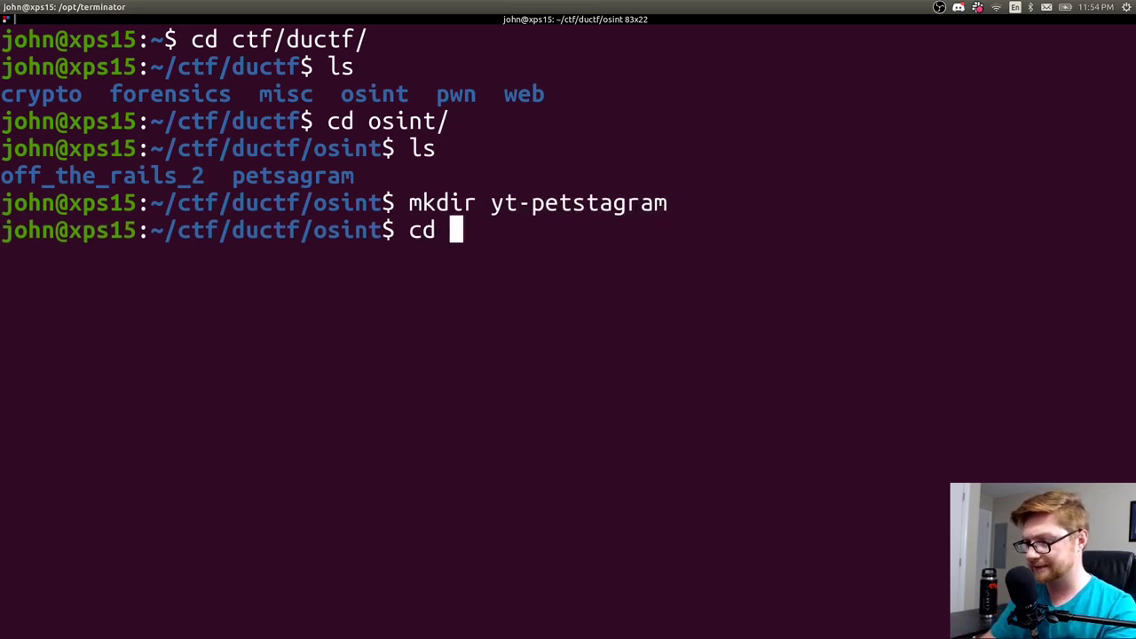
text(y)
key(Tab)
key(Return)
text(ls)
key(Return)
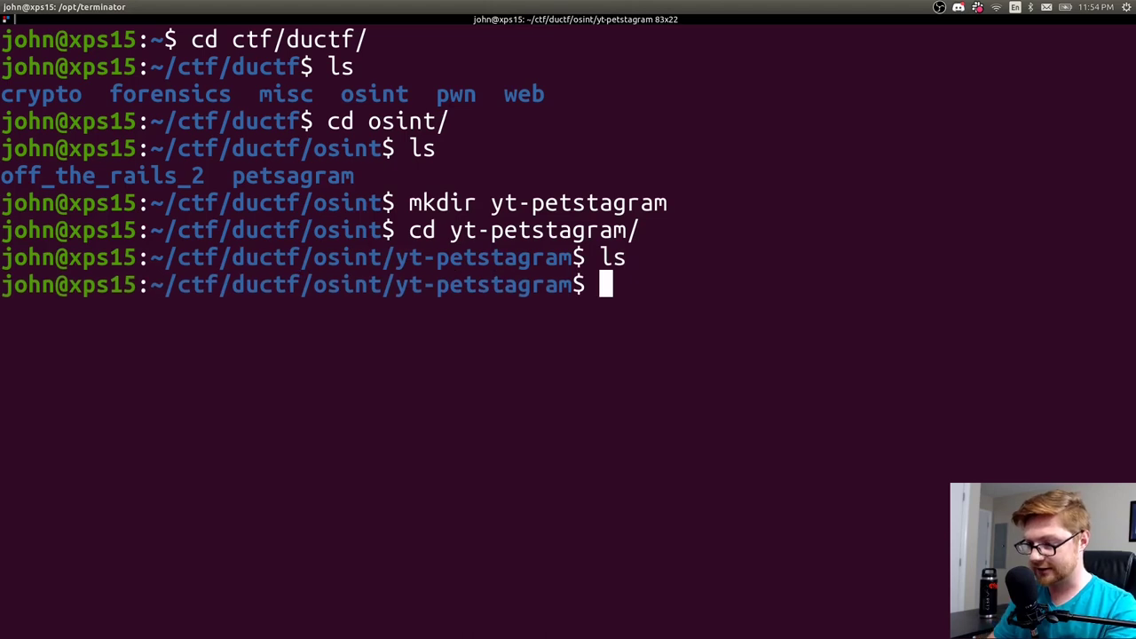
Move the downloaded MP4 from ~/Downloads into the yt-petstagram directory and list the directory.
text(,v ~/)
key(BackSpace)
key(BackSpace)
key(BackSpace)
key(BackSpace)
key(BackSpace)
text(mv ~/D)
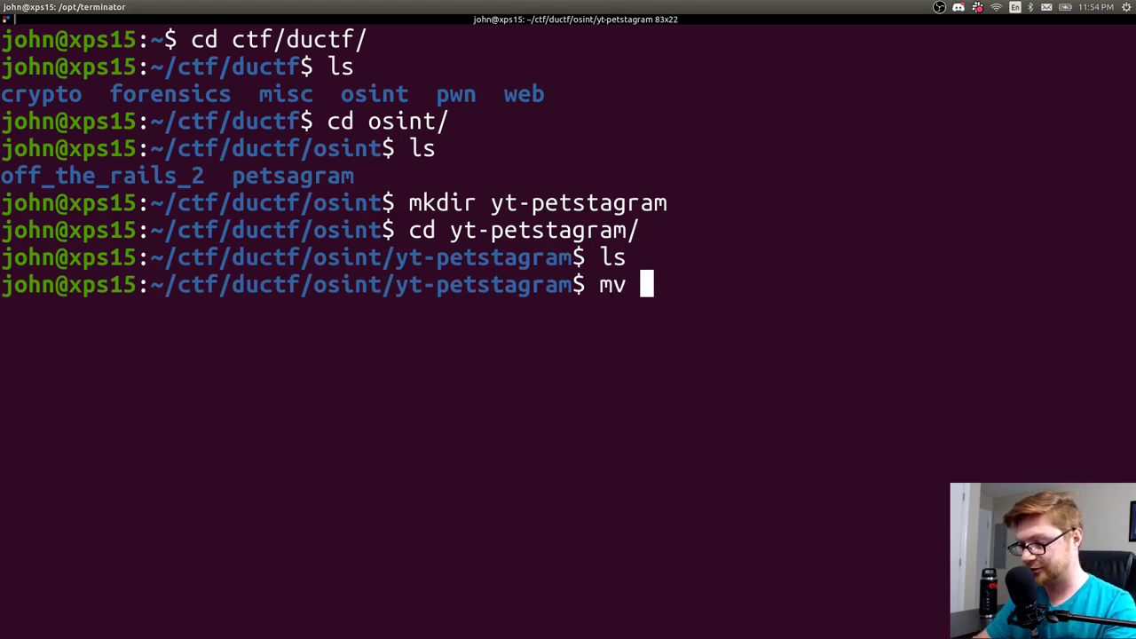
text(ow)
key(Tab)
text(11)
key(Tab)
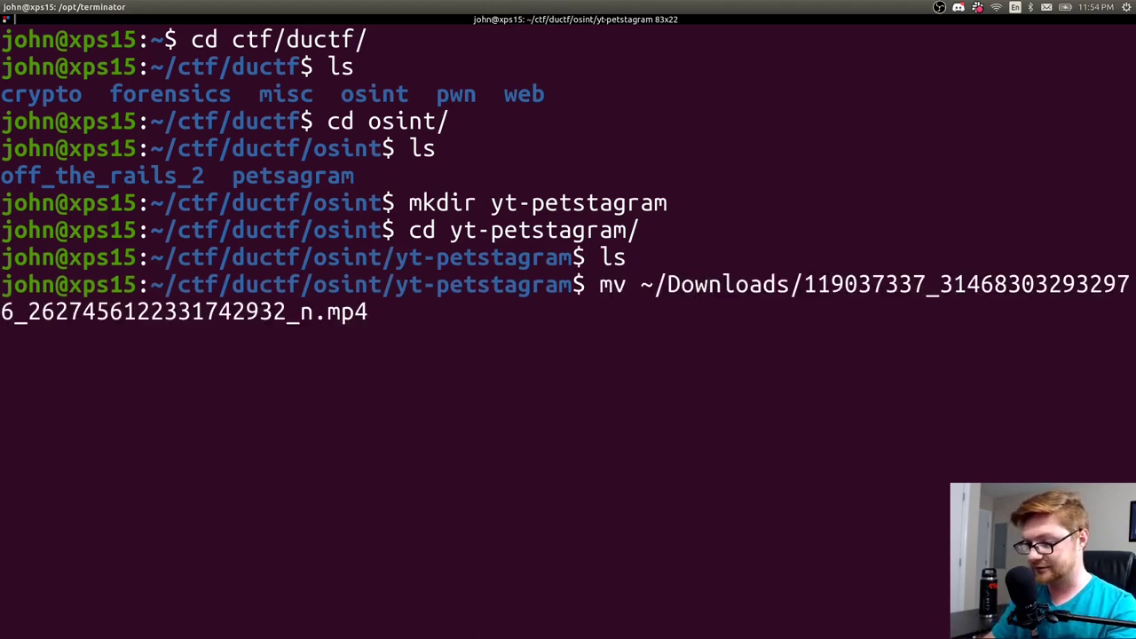
key(ctrl+plus)
text(.)
key(Return)
text(ls)
key(Return)
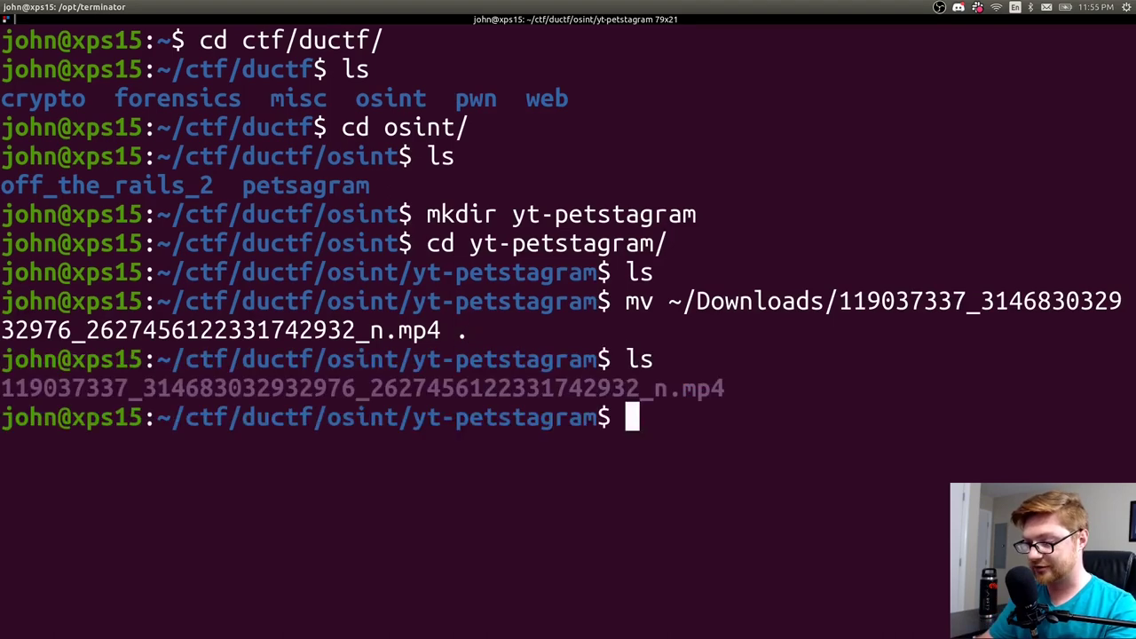
Play the downloaded MP4 full screen with mplayer, then quit the player.
text(mplayer 1)
key(Tab)
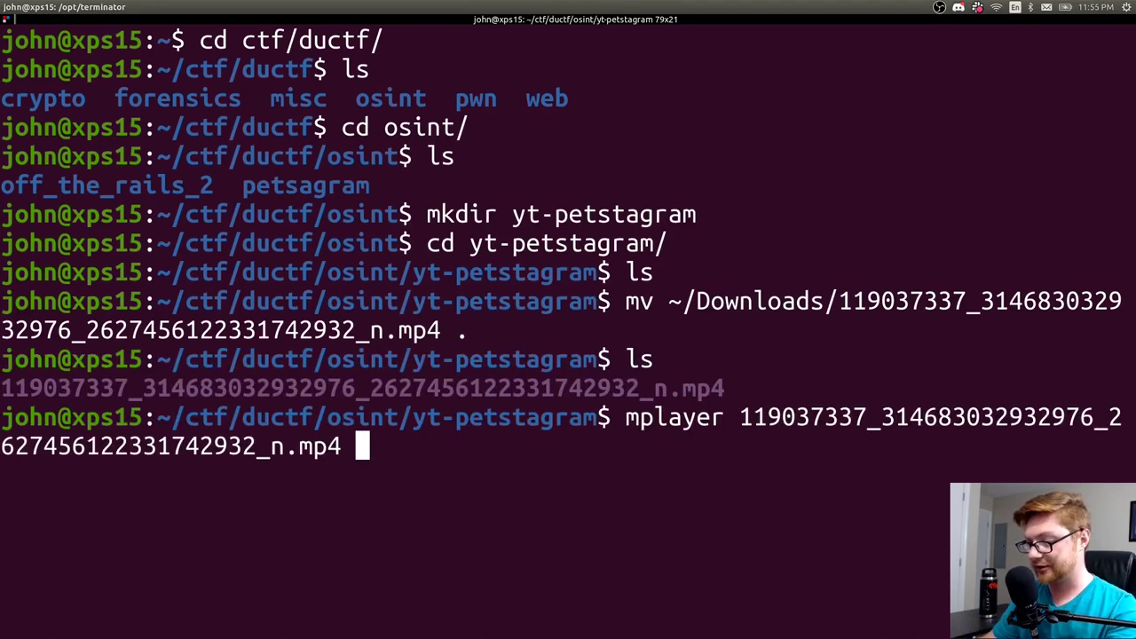
key(Return)
key(f)
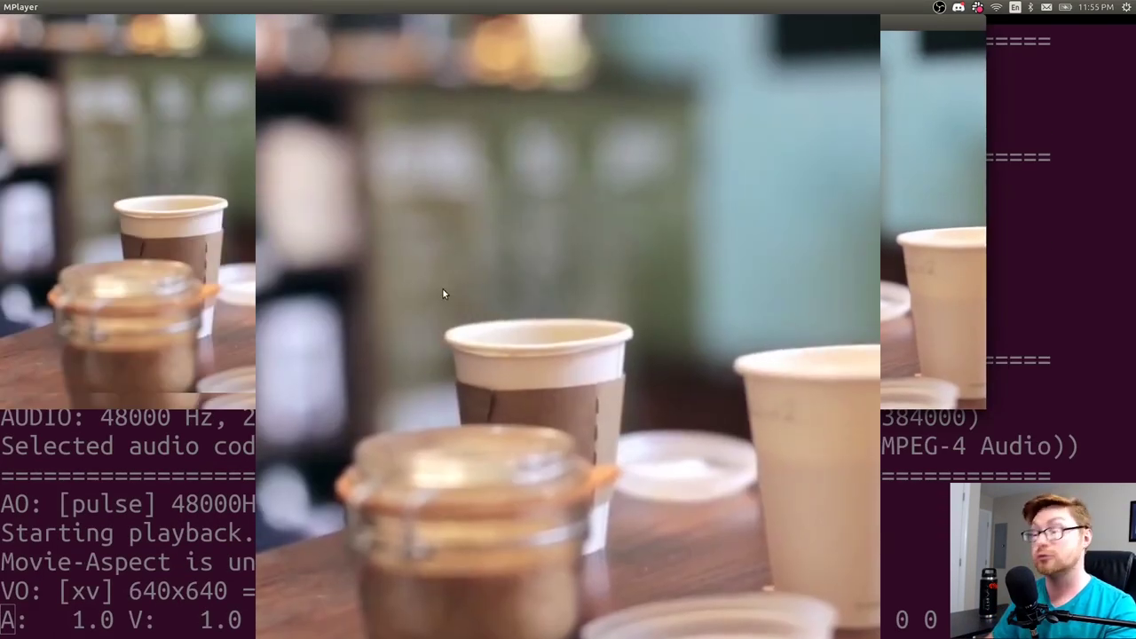
key(q)
Clear the terminal and rework the previous mplayer command into ffmpeg -i with the same MP4 as input.
key(ctrl+l)
key(Up)
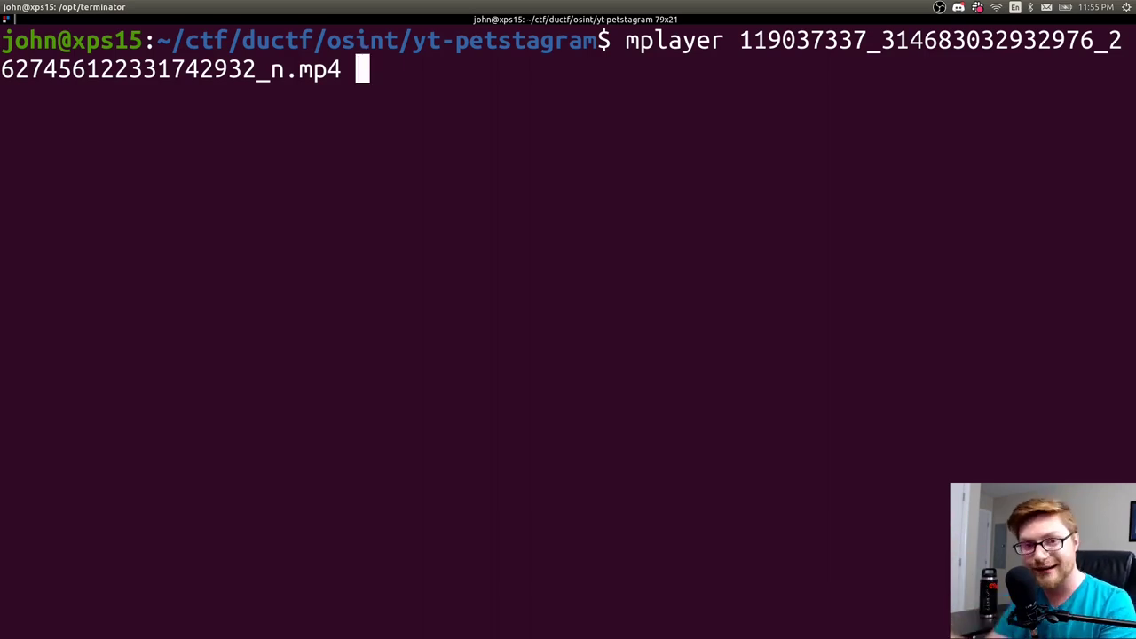
key(ctrl+a)
key(ctrl+Right)
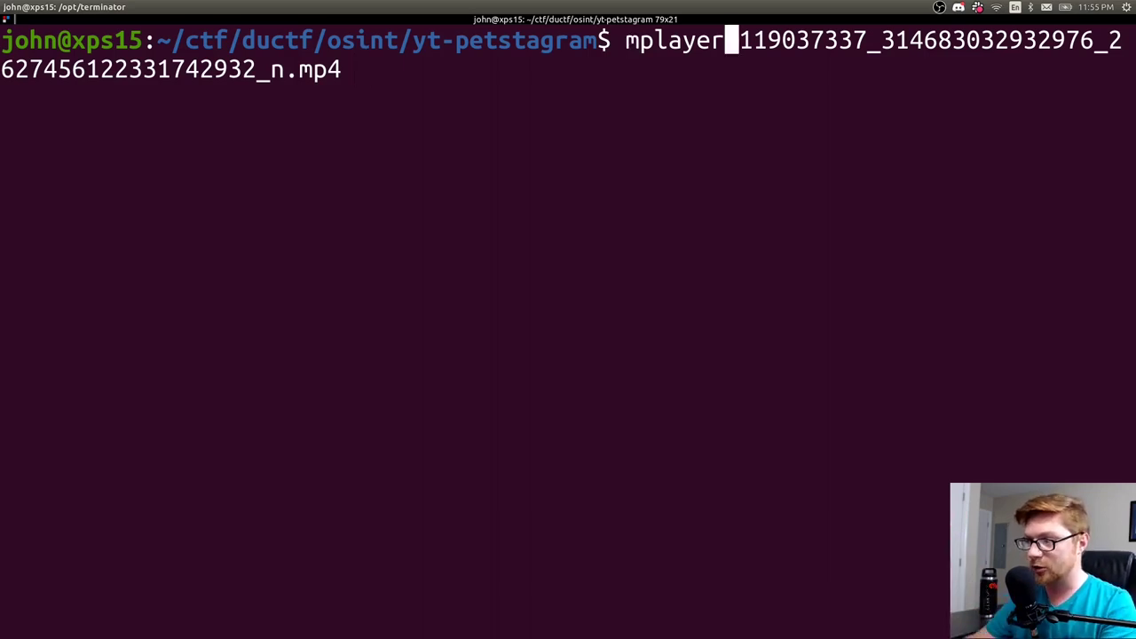
key(ctrl+w)
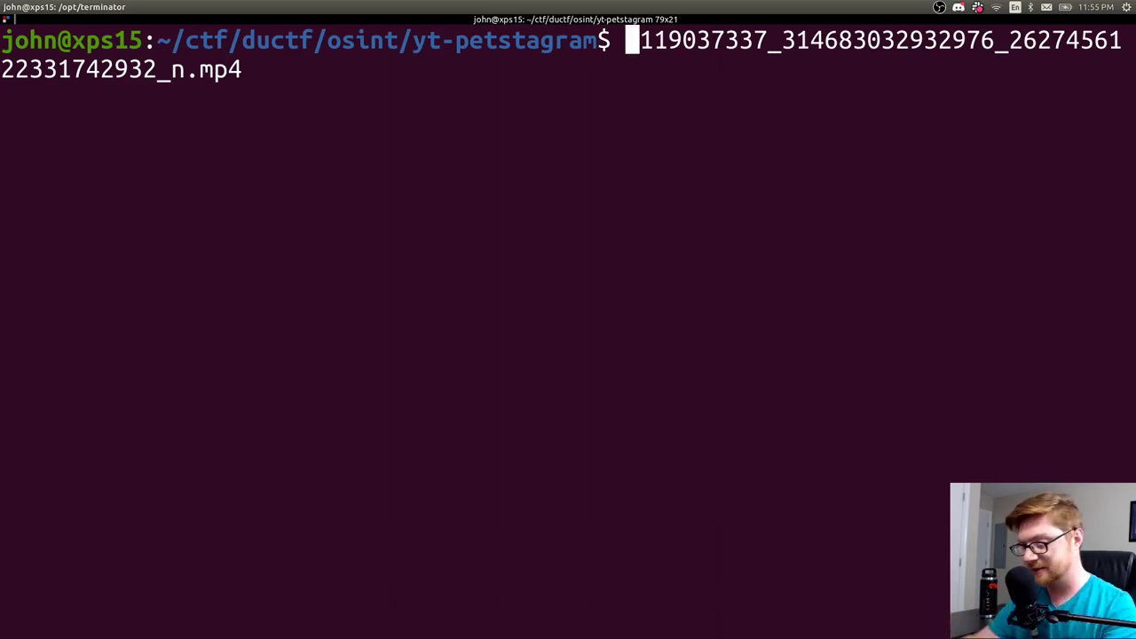
text(fg)
key(BackSpace)
text(fmpeg)
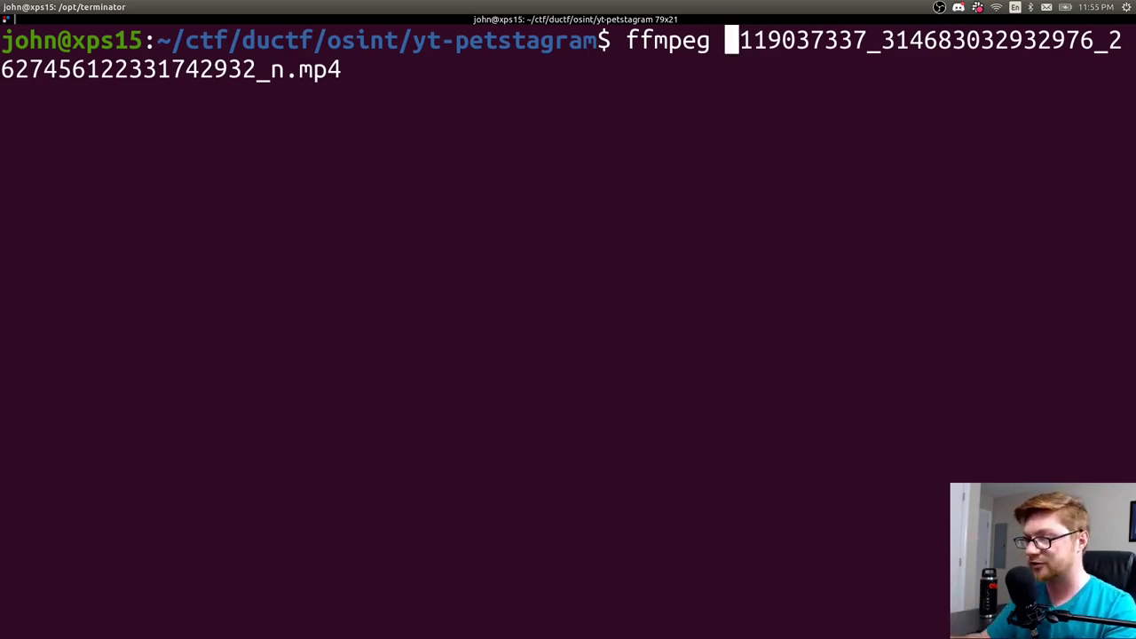
text( -i)
key(End)
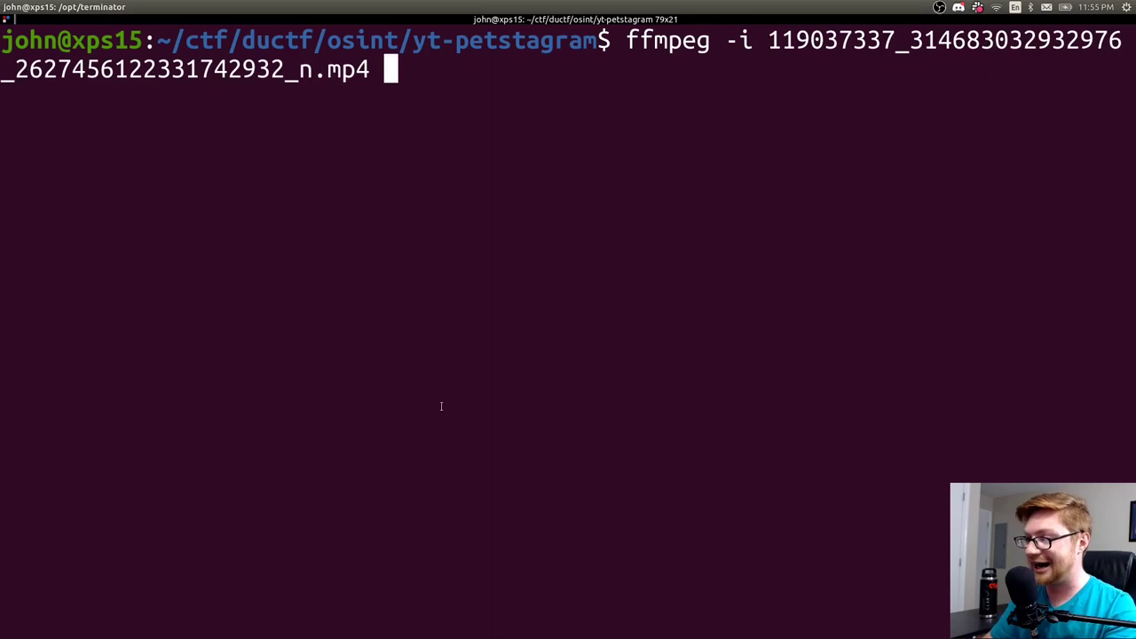
Extract the audio of the downloaded MP4 video to sound.mp3 with ffmpeg and clear the terminal.
double_click(254, 71)
click(568, 132)
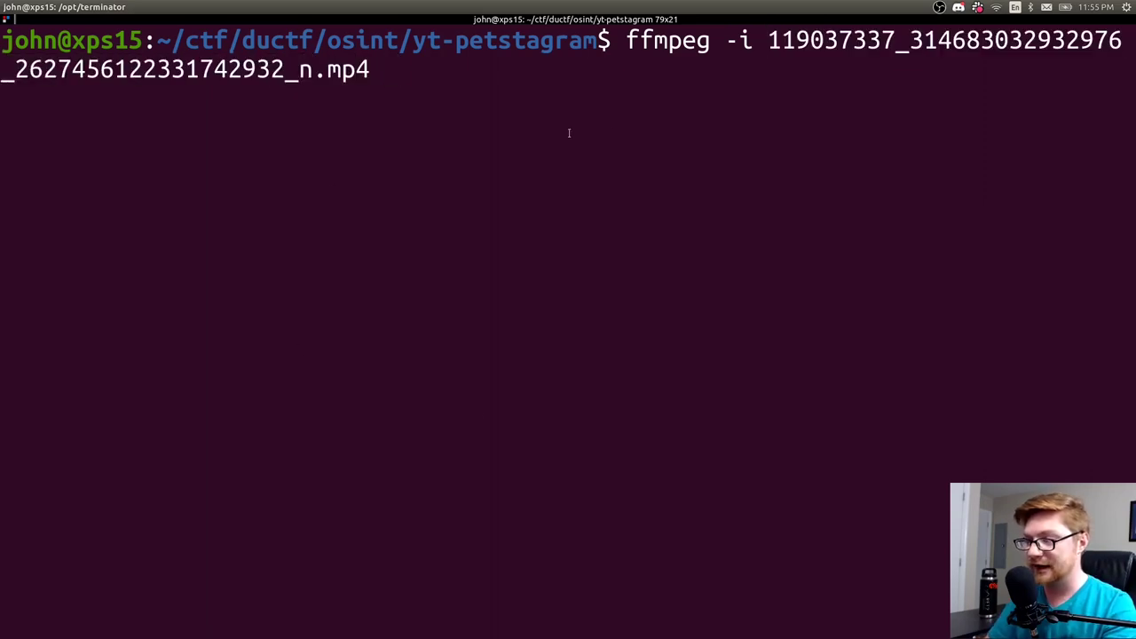
text(sound.mp4)
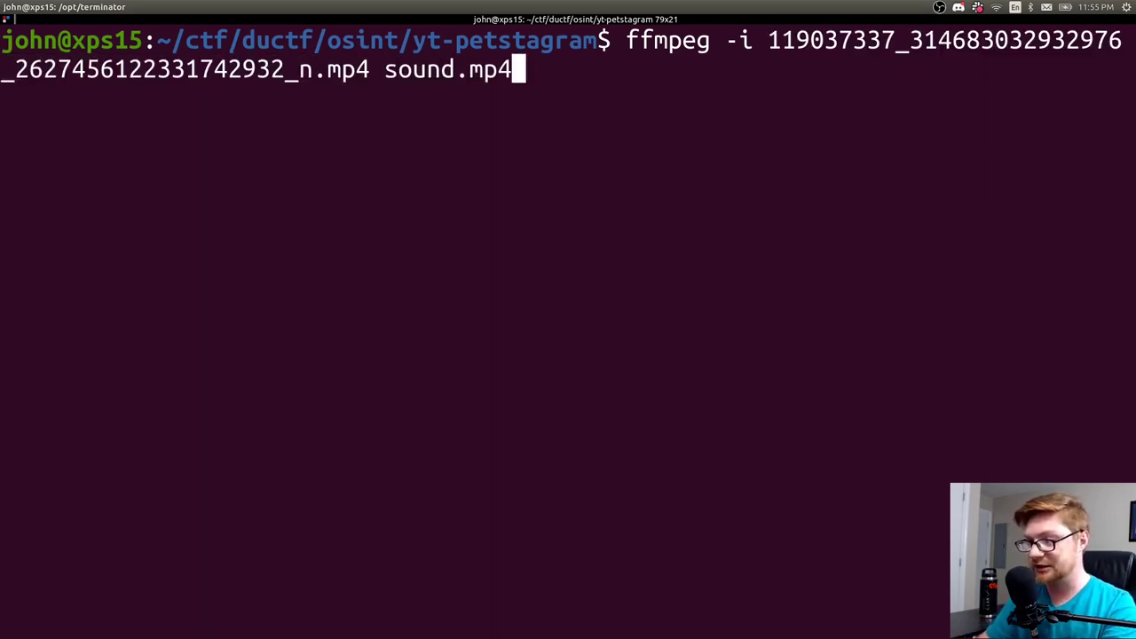
key(BackSpace)
text(3)
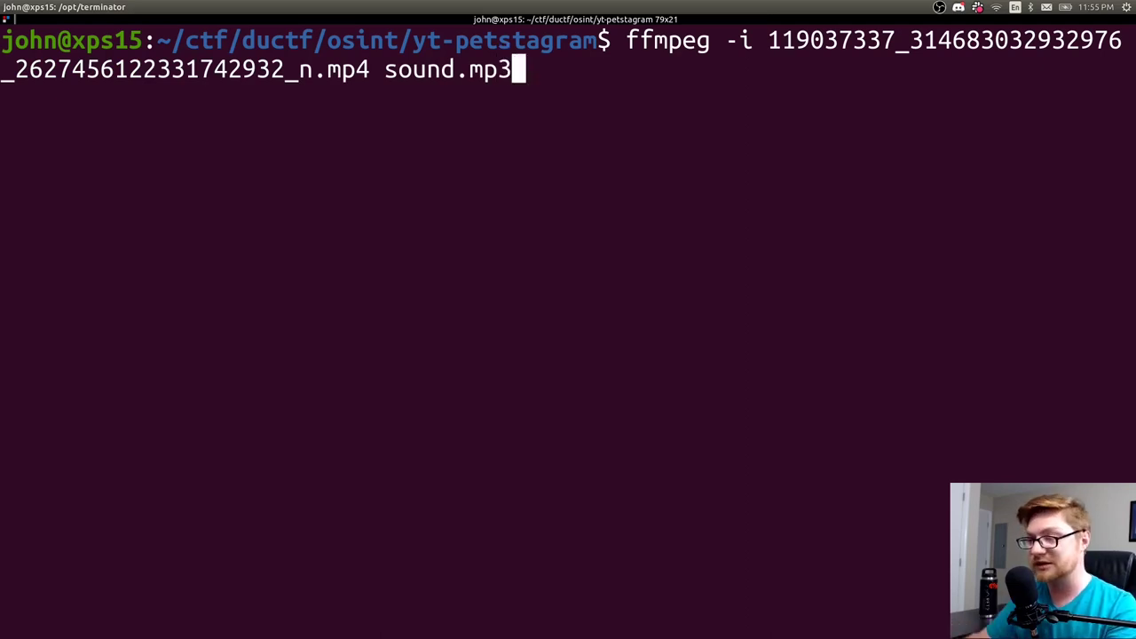
key(ctrl+Left)
key(ctrl+Left)
key(End)
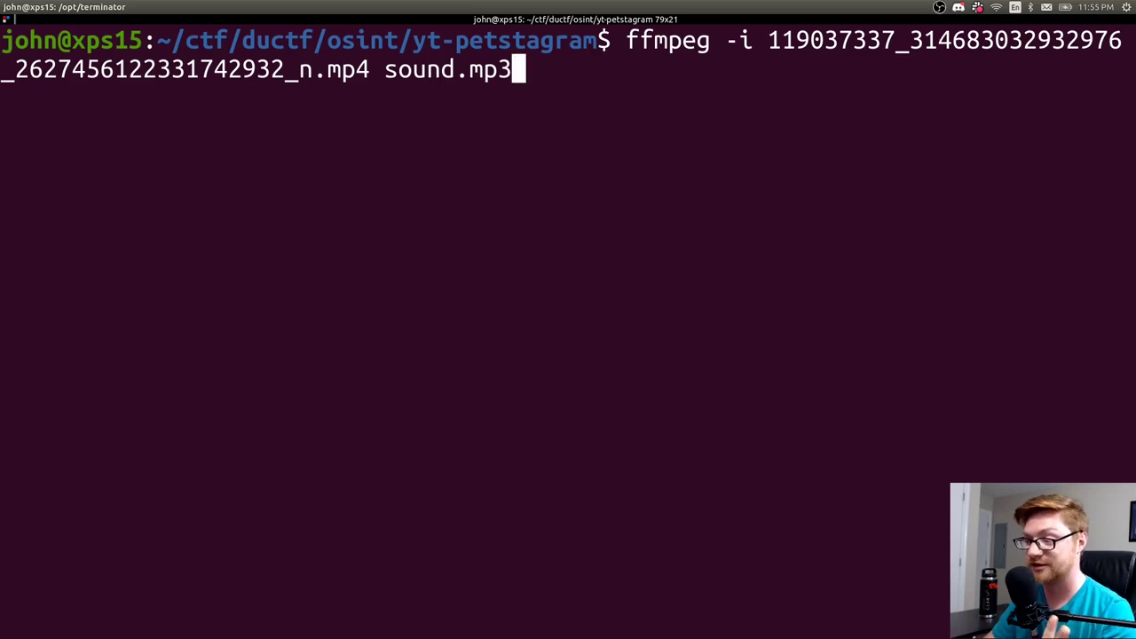
key(Return)
key(ctrl+l)
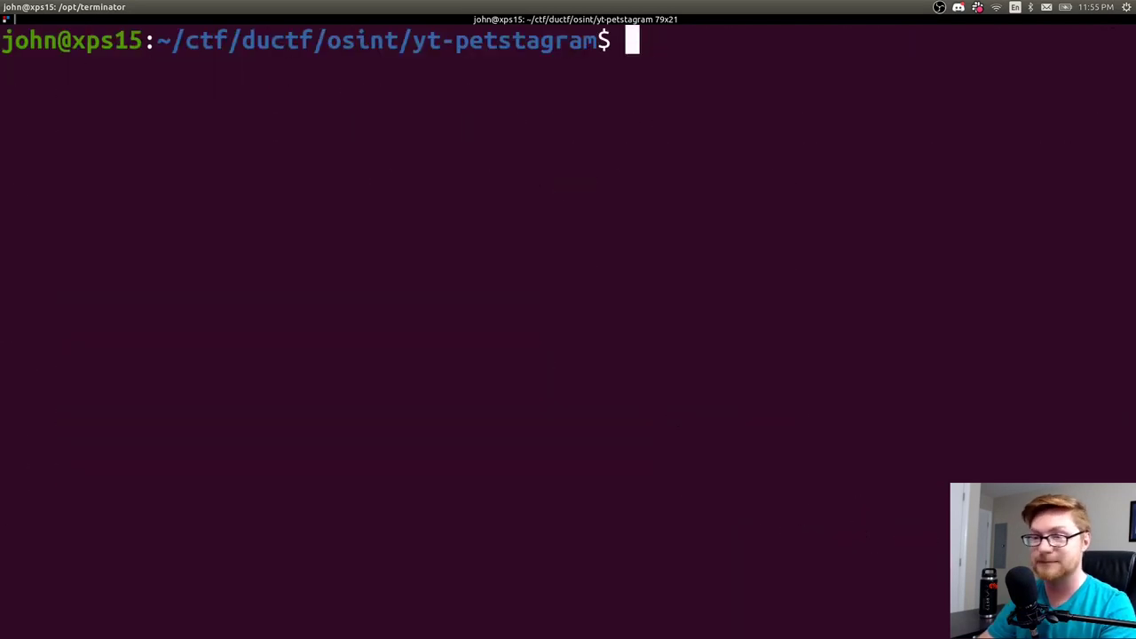
List the files in the yt-petstagram folder, leaving an empty command line.
text(ls)
key(Return)
key(ctrl+shift+v)
key(ctrl+shift+v)
key(ctrl+shift+v)
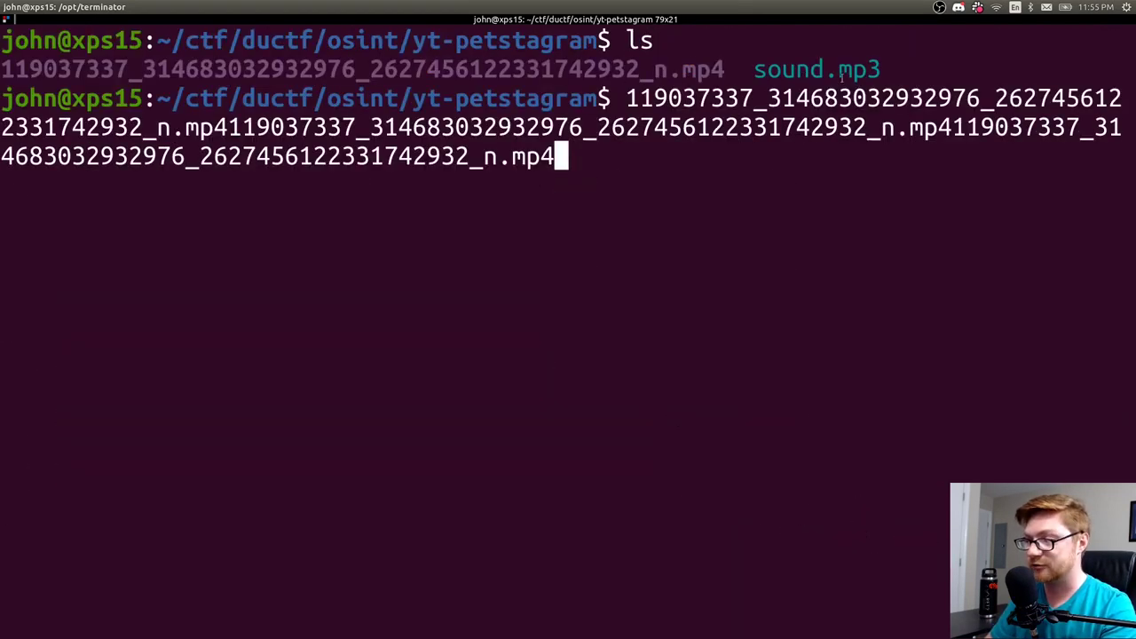
key(ctrl+u)
Play the start of sound.mp3 with mplayer and stop the playback.
text(mplayer so)
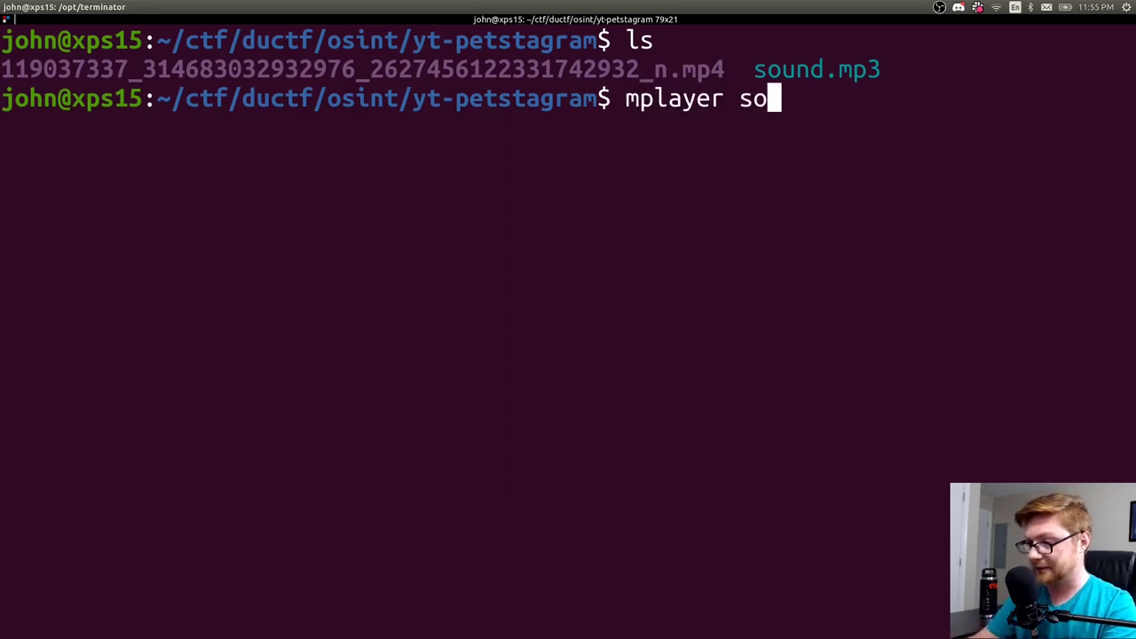
key(Tab)
key(Return)
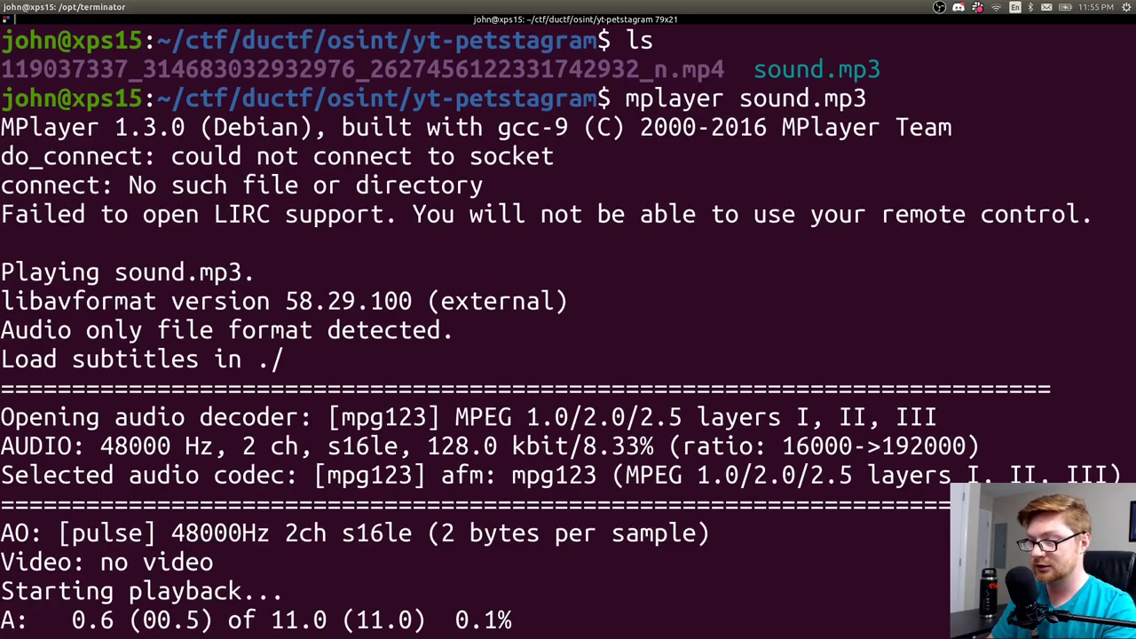
key(ctrl+c)
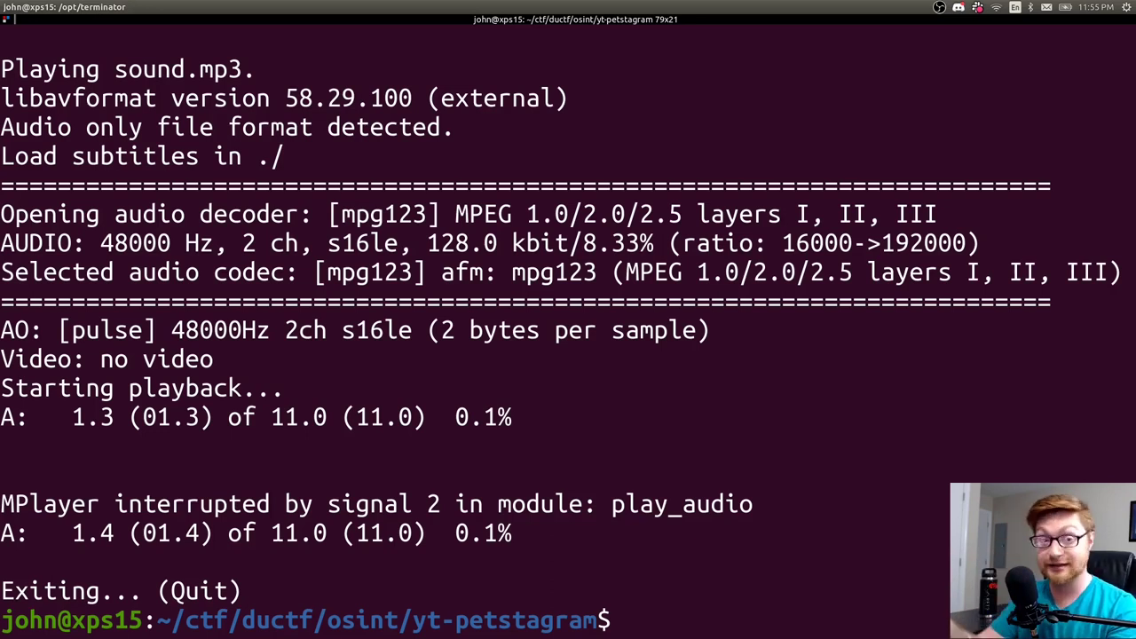
Clear the terminal and examine the formats of all files in the folder with the command file *.
key(ctrl+l)
text(file *)
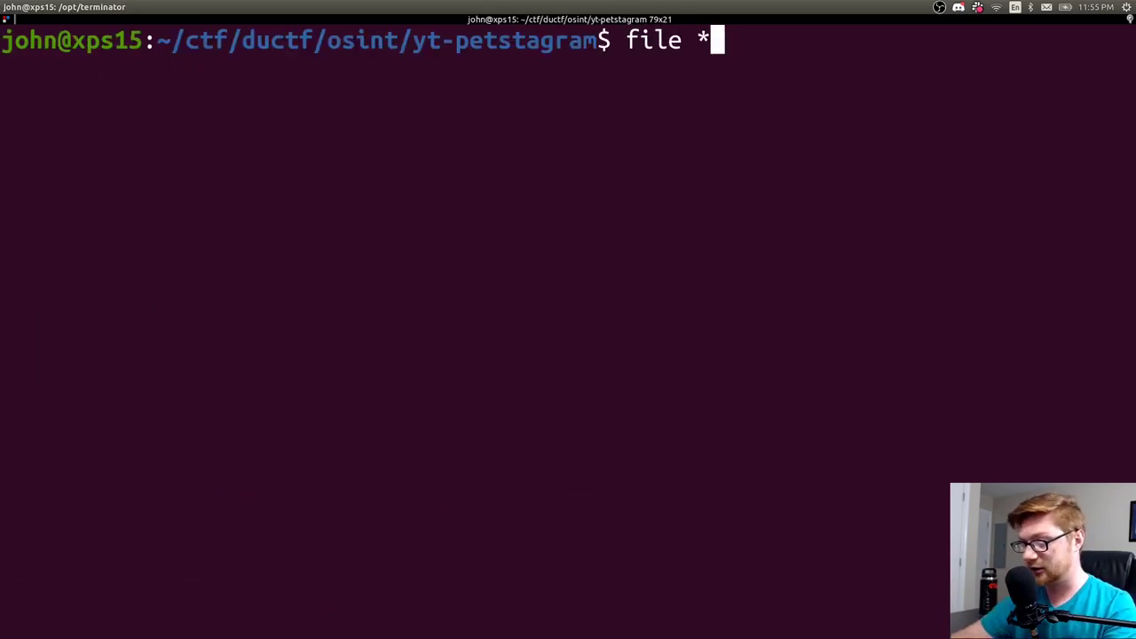
key(Return)
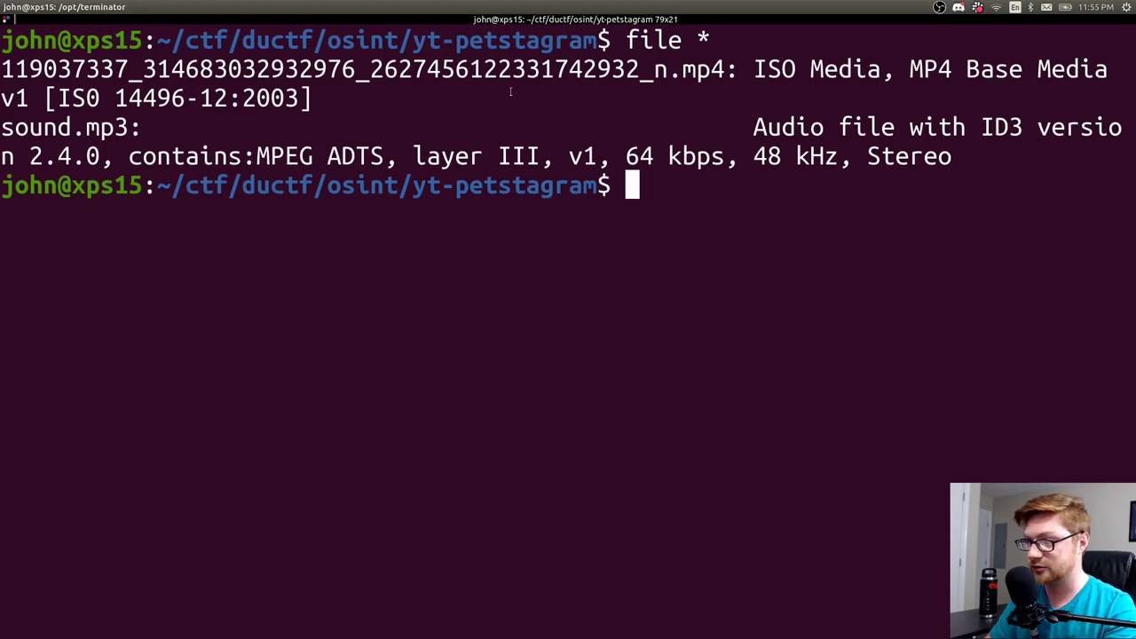
drag(698, 71, 682, 71)
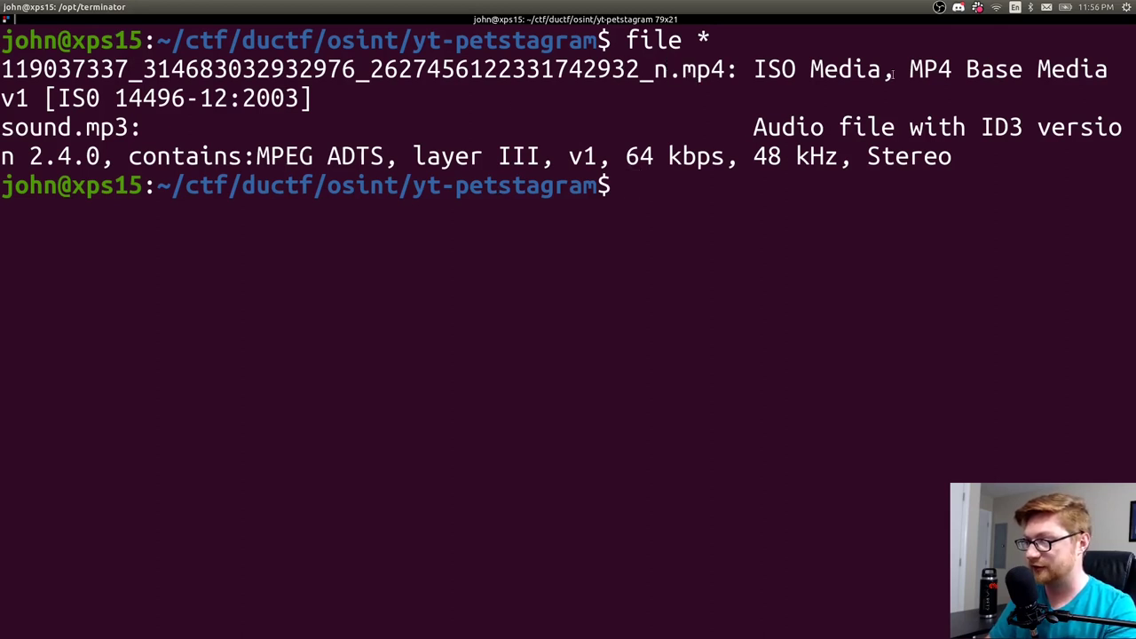
drag(910, 69, 951, 69)
click(290, 92)
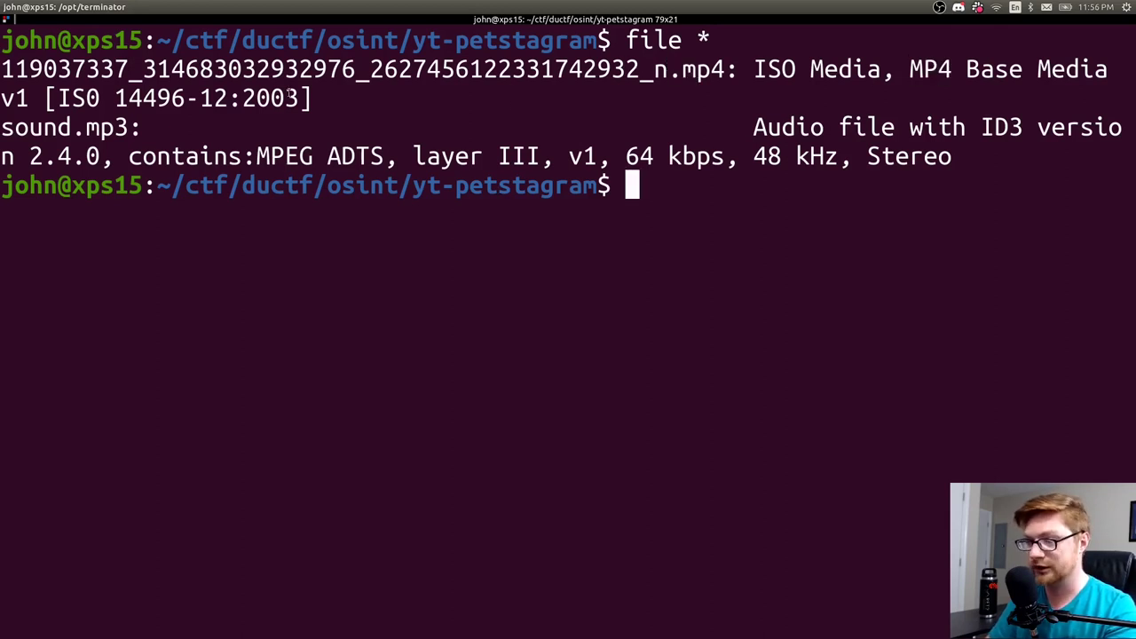
double_click(124, 126)
middle_click(124, 126)
drag(266, 153, 340, 153)
click(681, 158)
drag(527, 156, 485, 156)
click(634, 197)
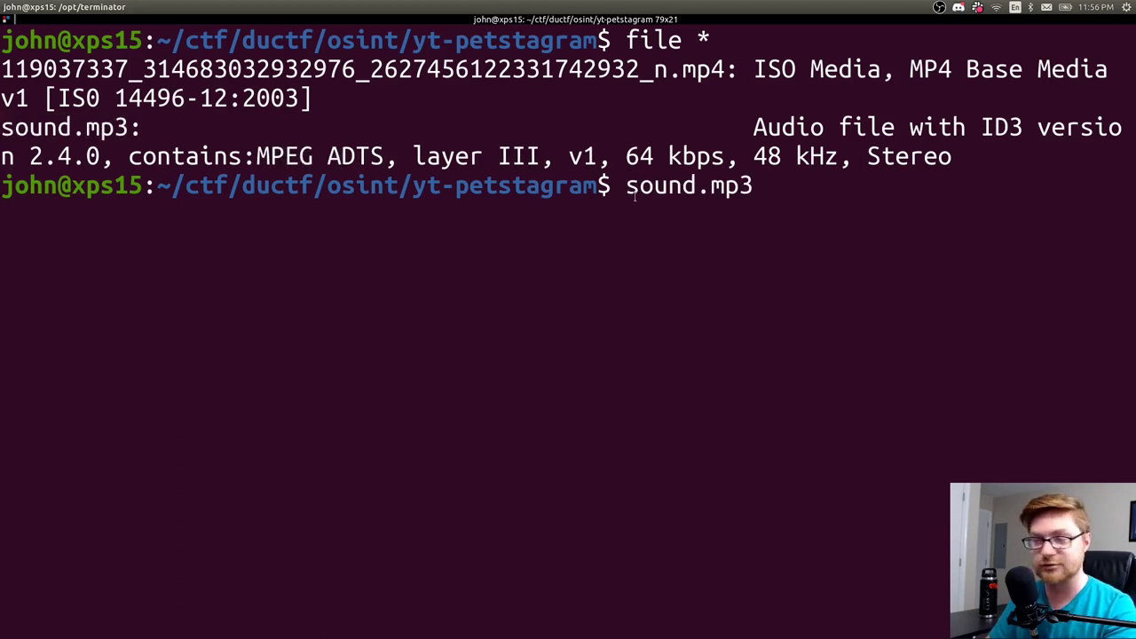
key(ctrl+u)
key(ctrl+c)
Switch to Firefox, search the web for "dtmf" in a new tab and look through the results.
key(alt+Tab)
key(Tab)
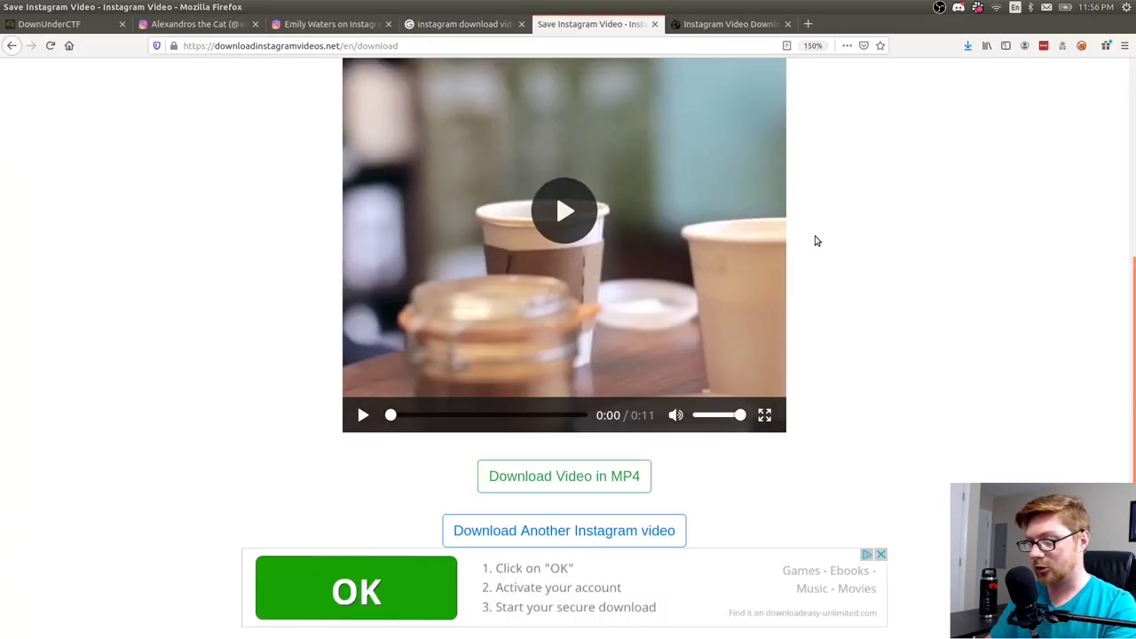
key(ctrl+t)
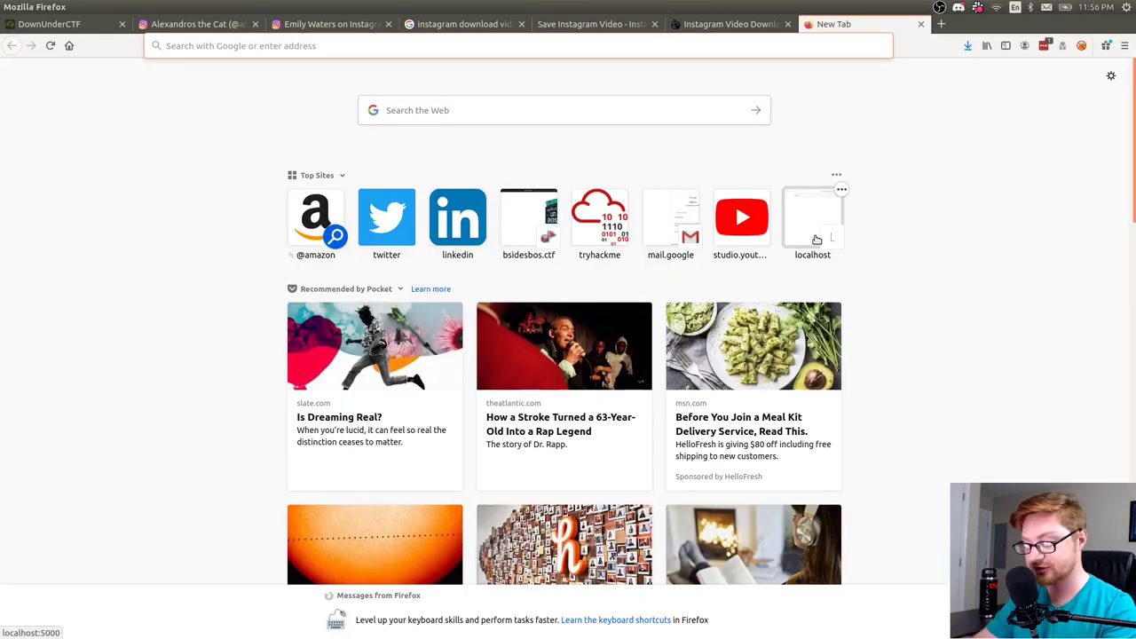
text(dtmf)
key(Return)
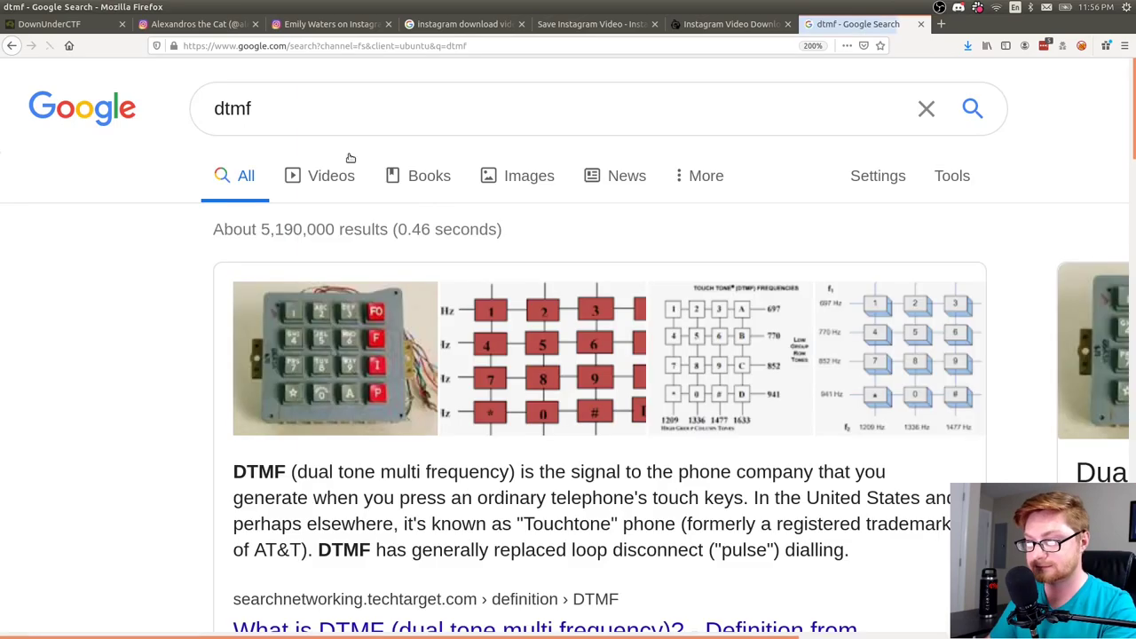
scroll(178, 435, down, 2)
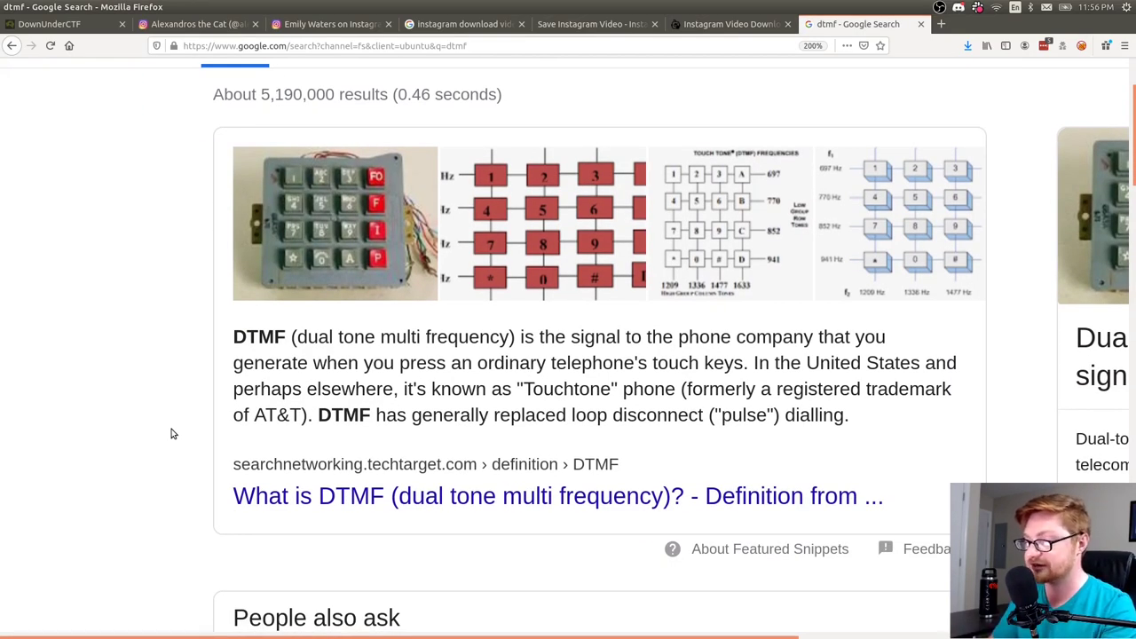
scroll(173, 433, down, 1)
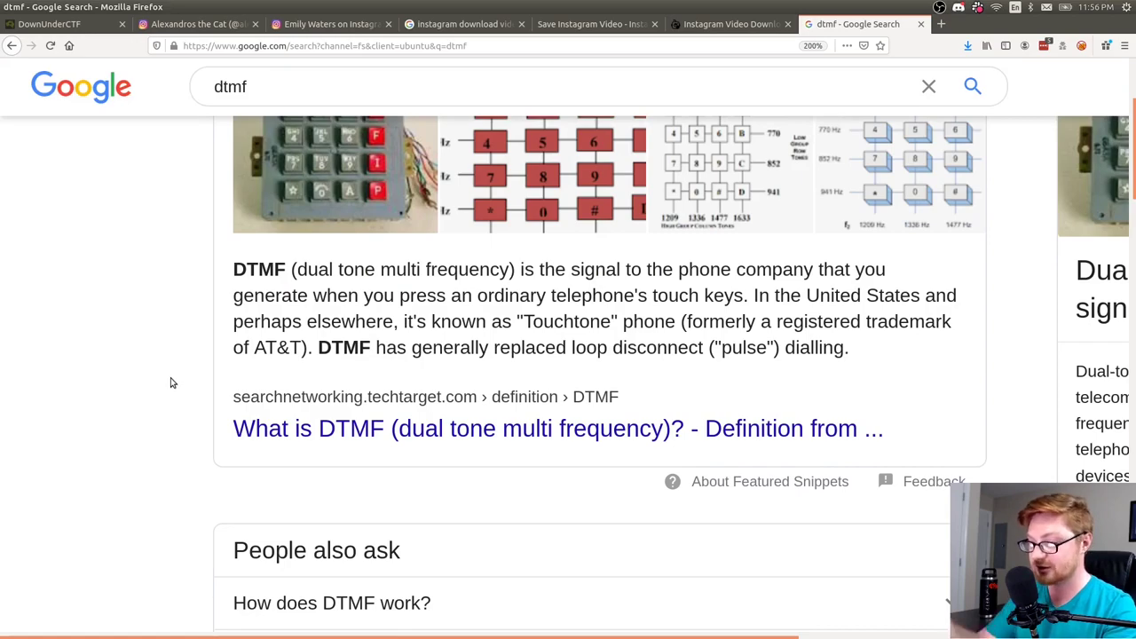
scroll(674, 296, down, 10)
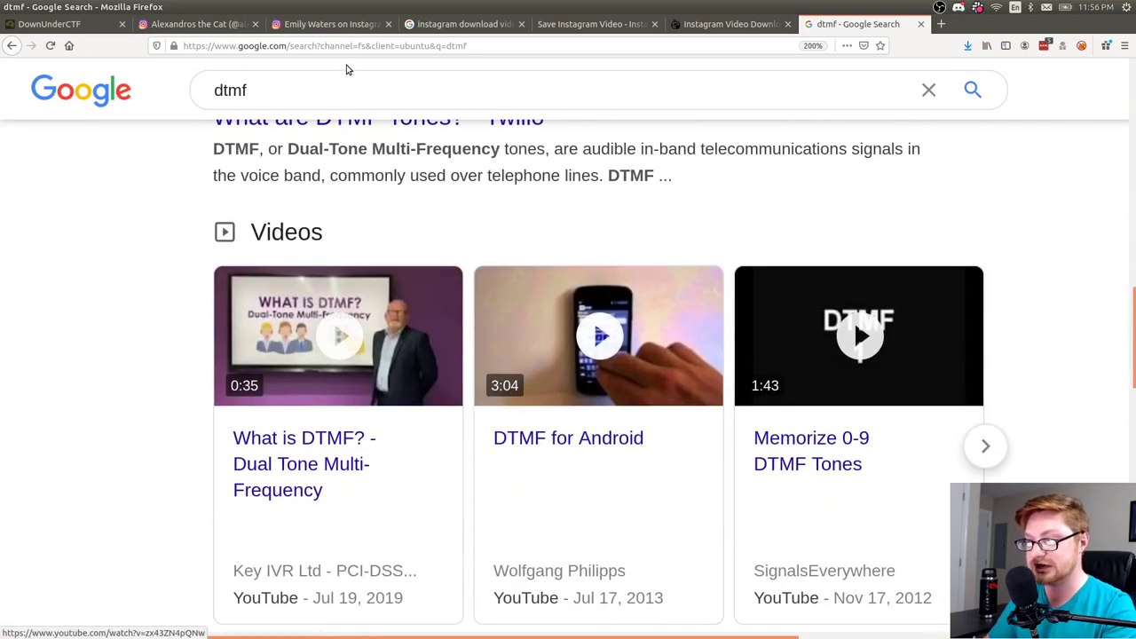
Refine the web search to "dtmf decoder" and look through the results for a usable tool.
click(317, 76)
text(decoder)
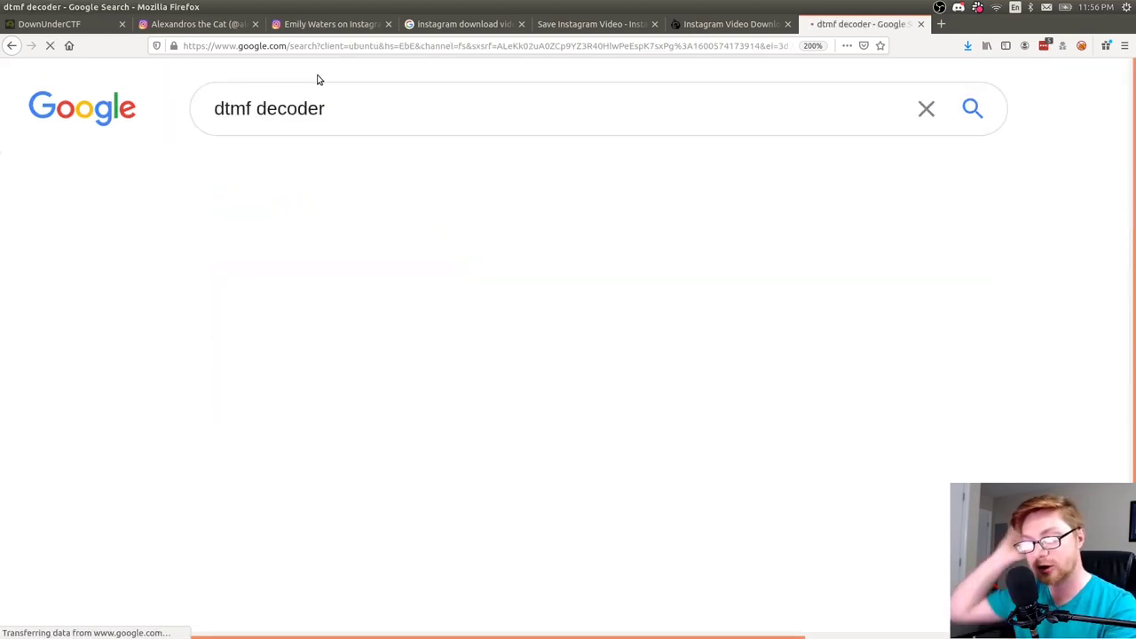
scroll(317, 80, down, 2)
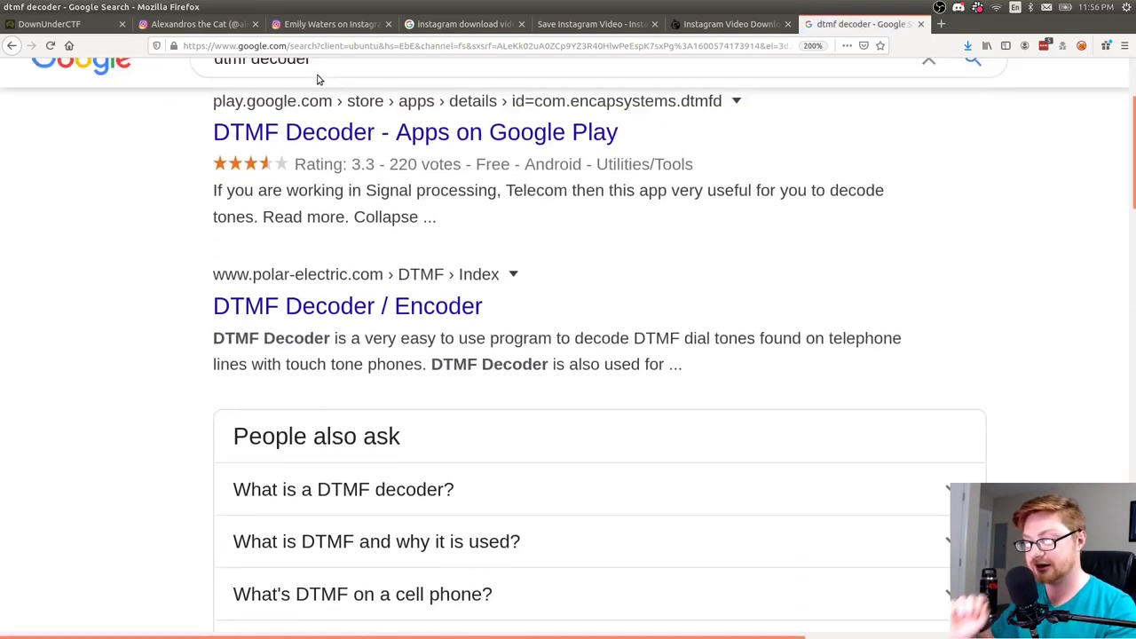
scroll(317, 80, down, 5)
scroll(185, 347, down, 3)
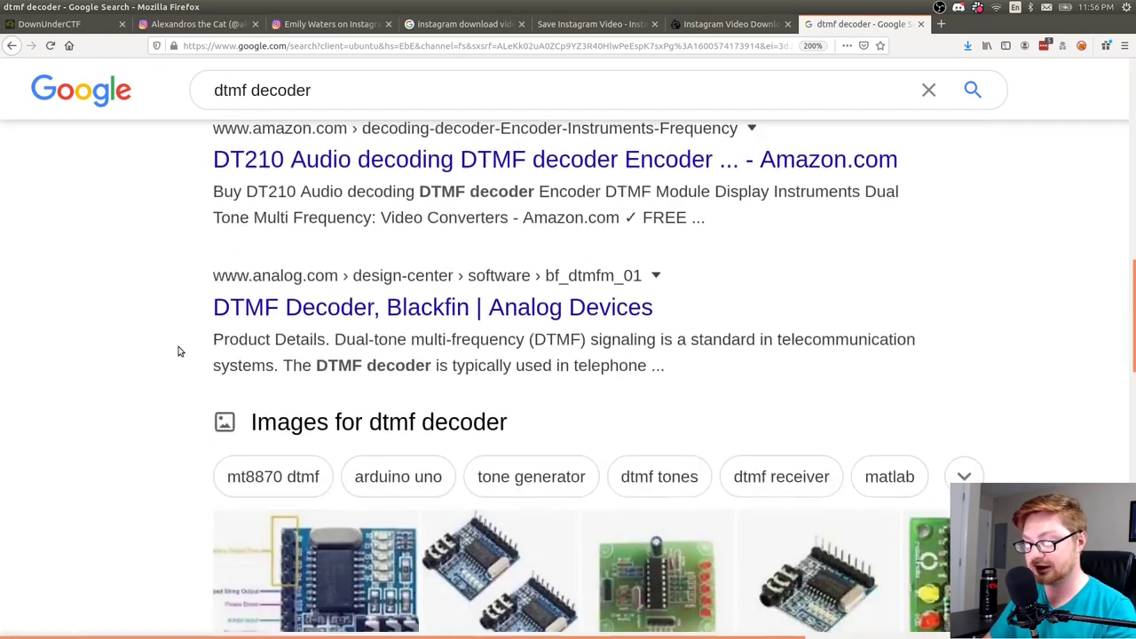
scroll(177, 352, down, 8)
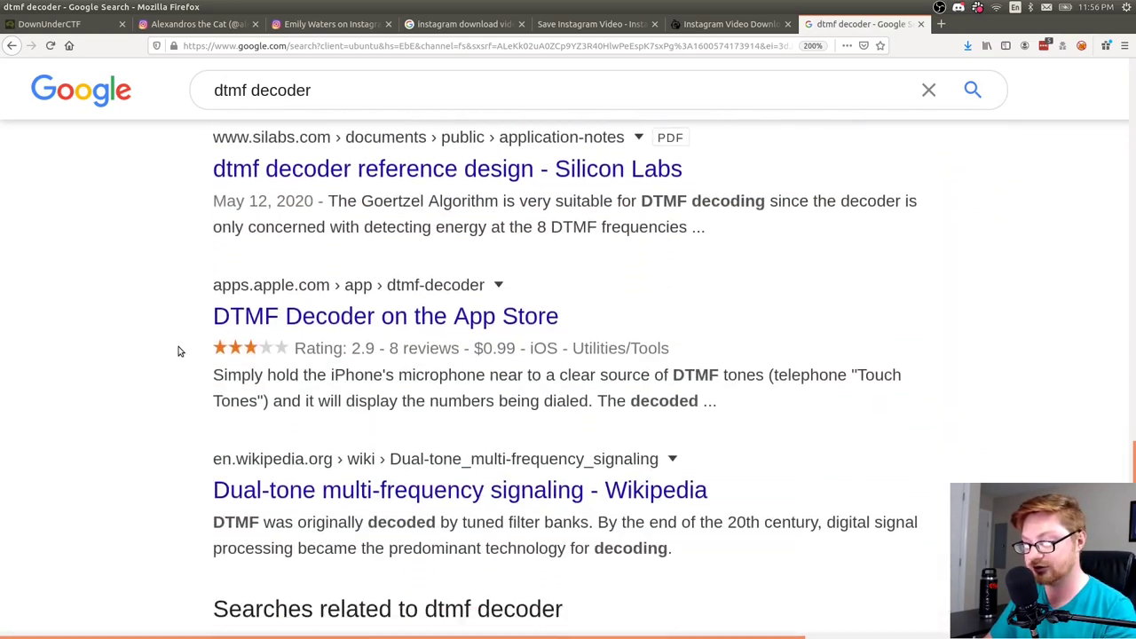
scroll(177, 351, down, 2)
Search for "dtmf decoder online" and open the Detect DTMF Tones page on DialABC.
click(343, 92)
text(onl)
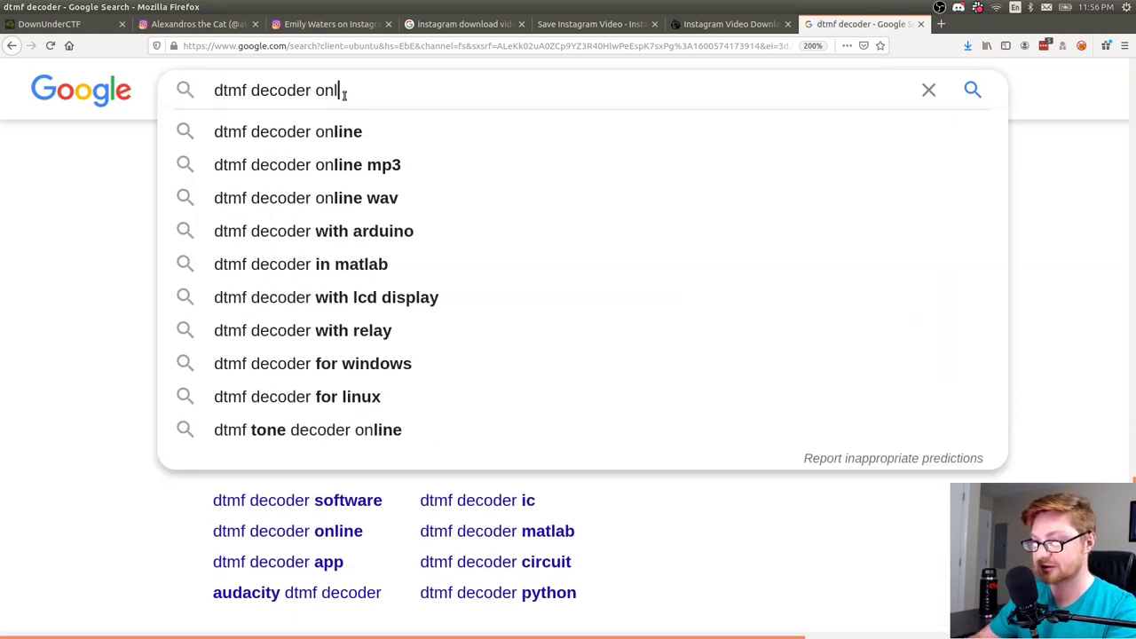
text(ine)
key(Return)
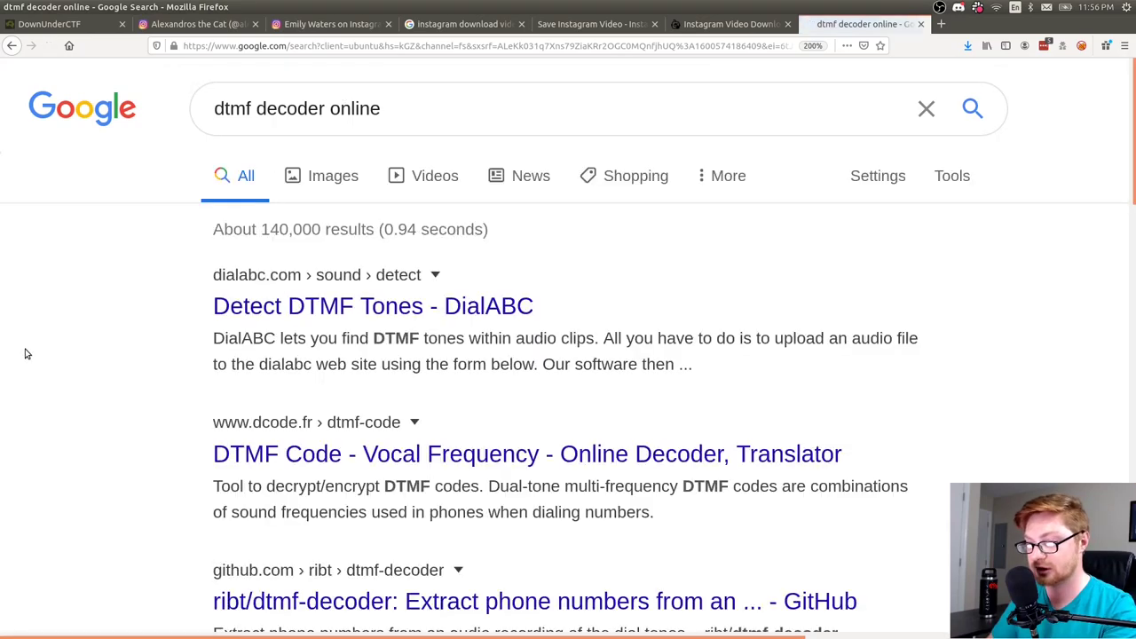
drag(210, 283, 298, 280)
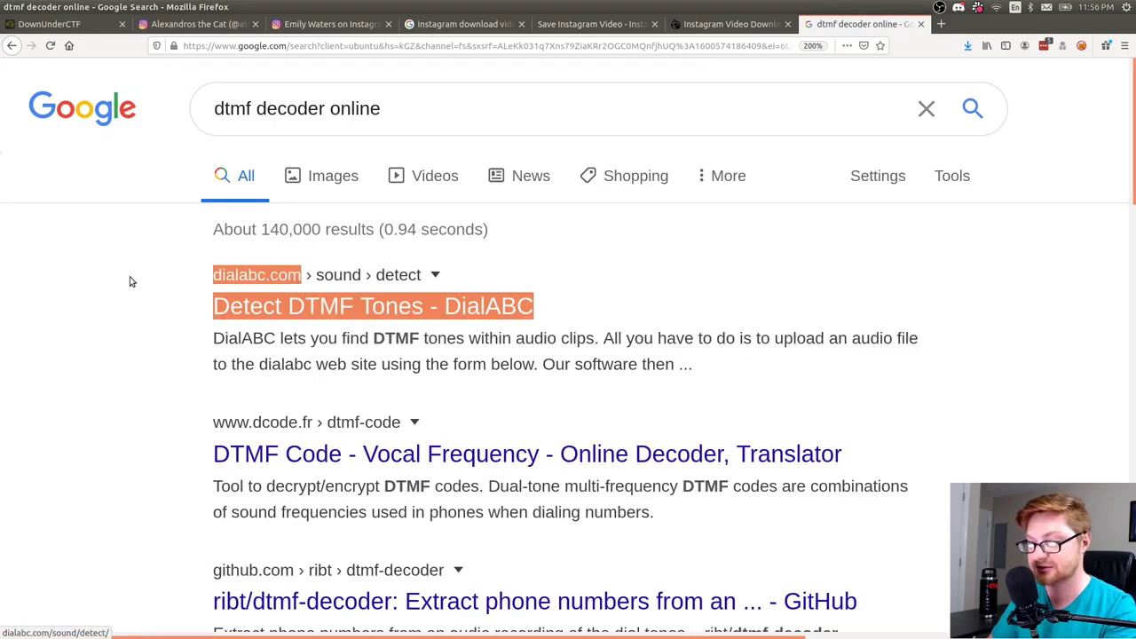
click(302, 309)
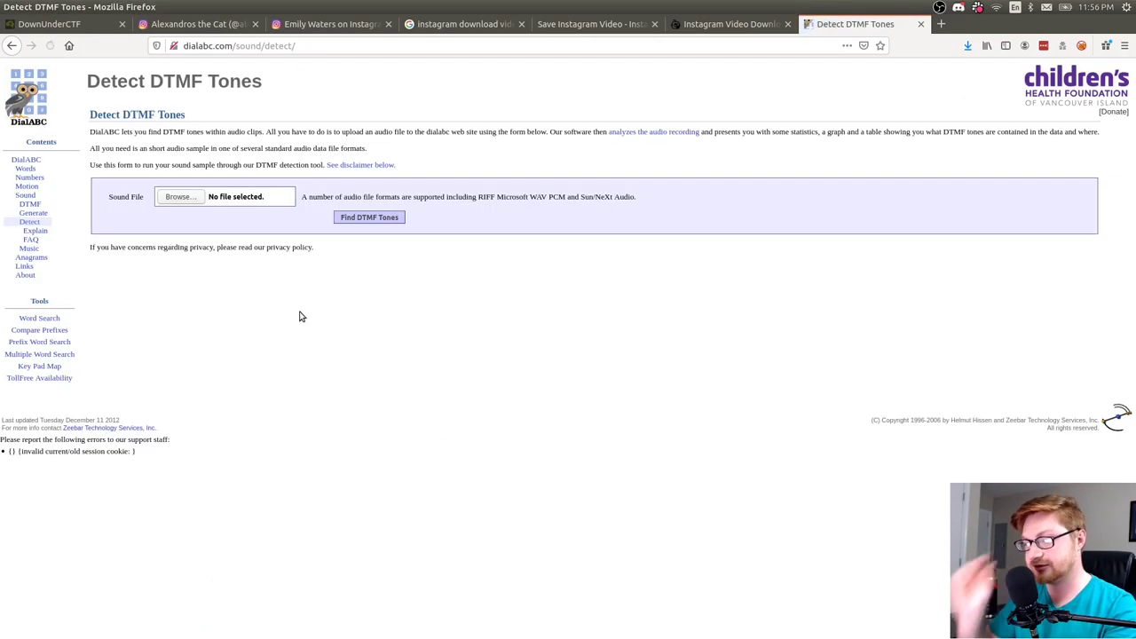
Try to detect the DTMF tones by uploading ~/ctf/ductf/osint/yt-petstagram/sound.mp3 as the sound file.
key(ctrl+plus)
key(ctrl+plus)
key(ctrl+plus)
key(ctrl+plus)
key(ctrl+plus)
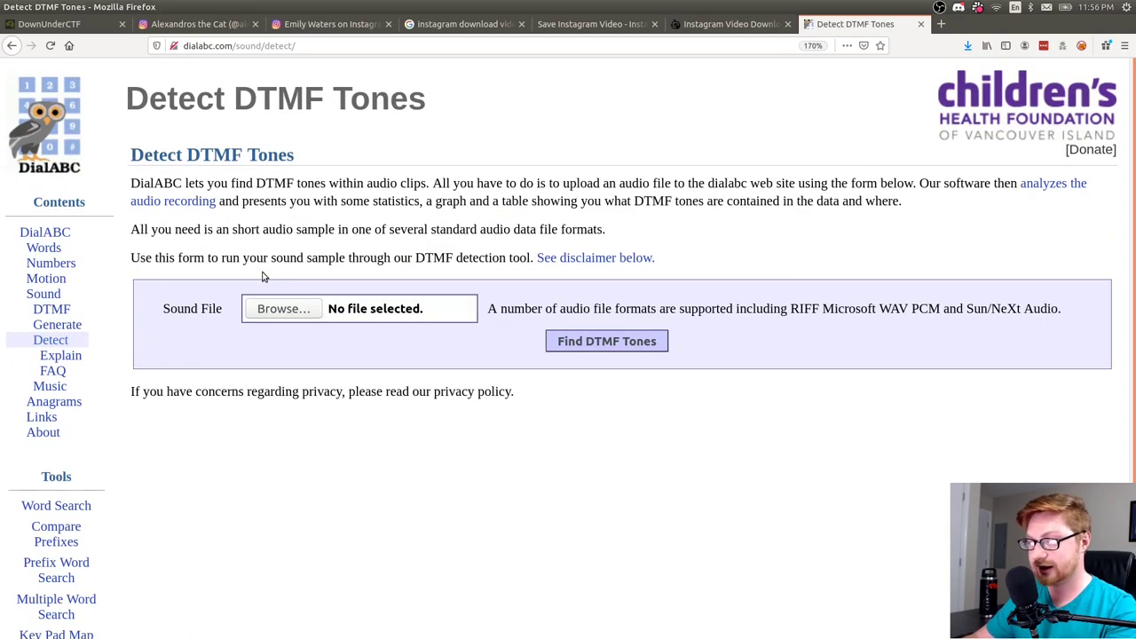
click(286, 309)
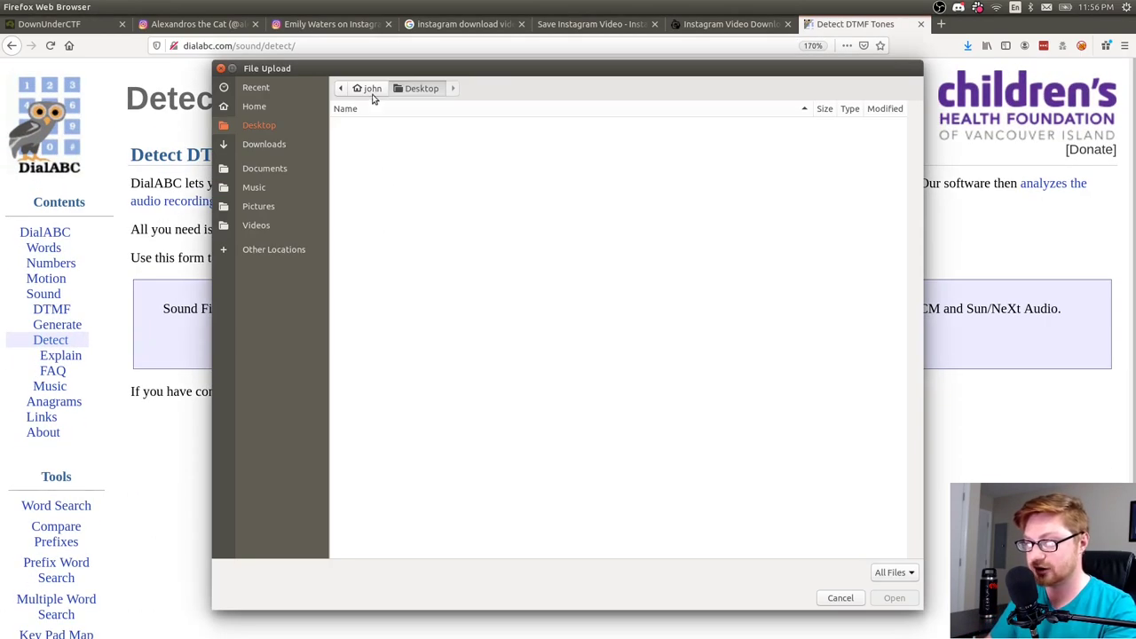
text(~/)
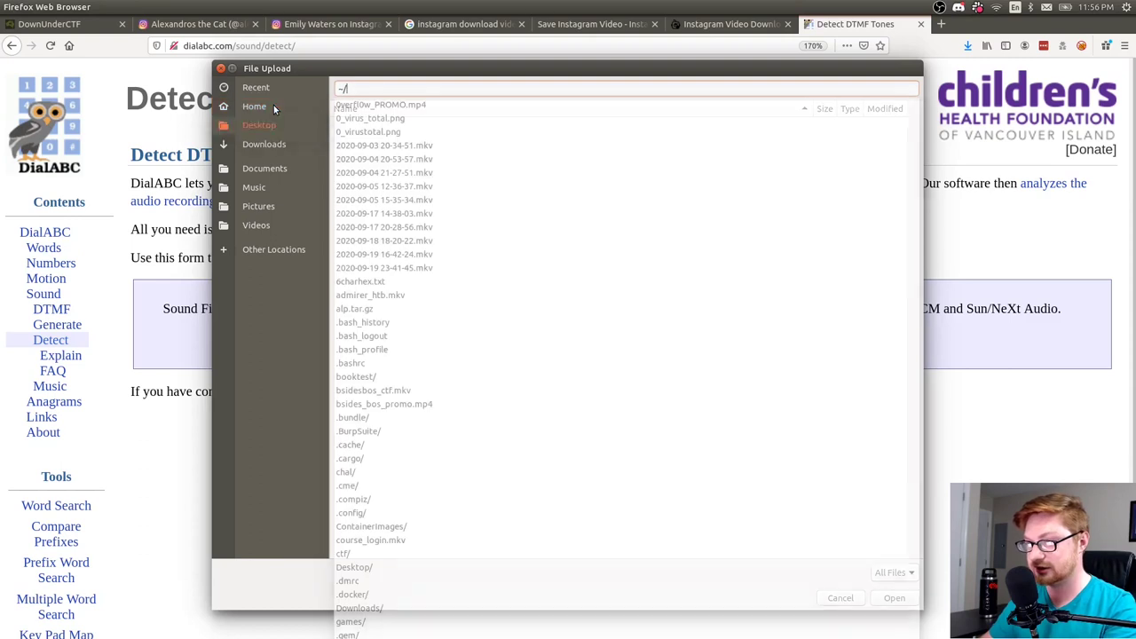
text(ctf/du)
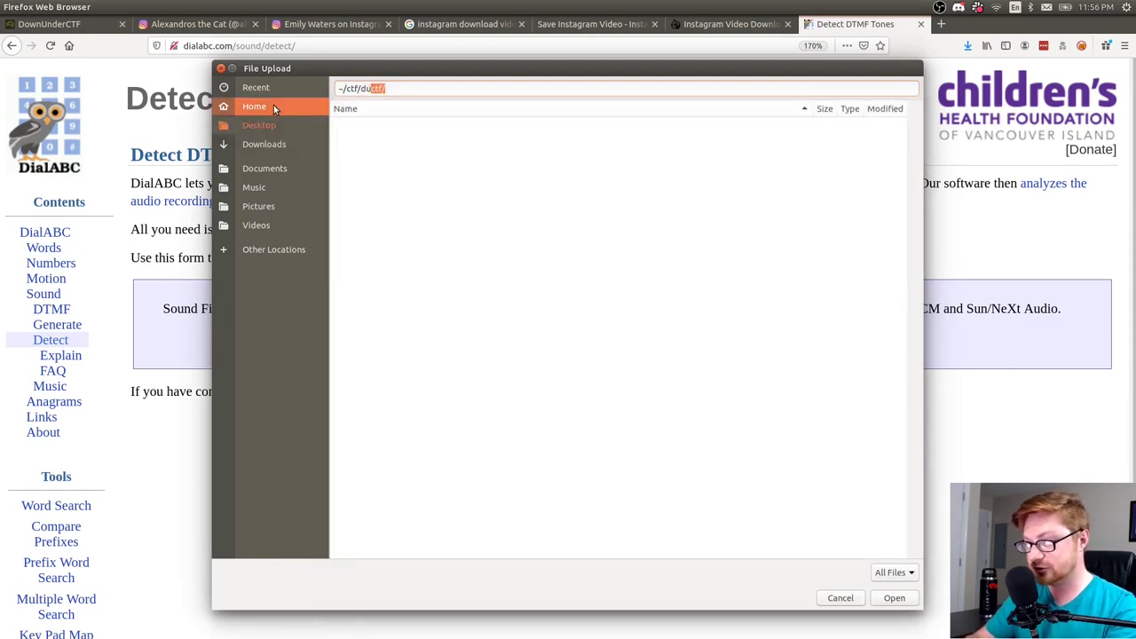
text(ctf/os)
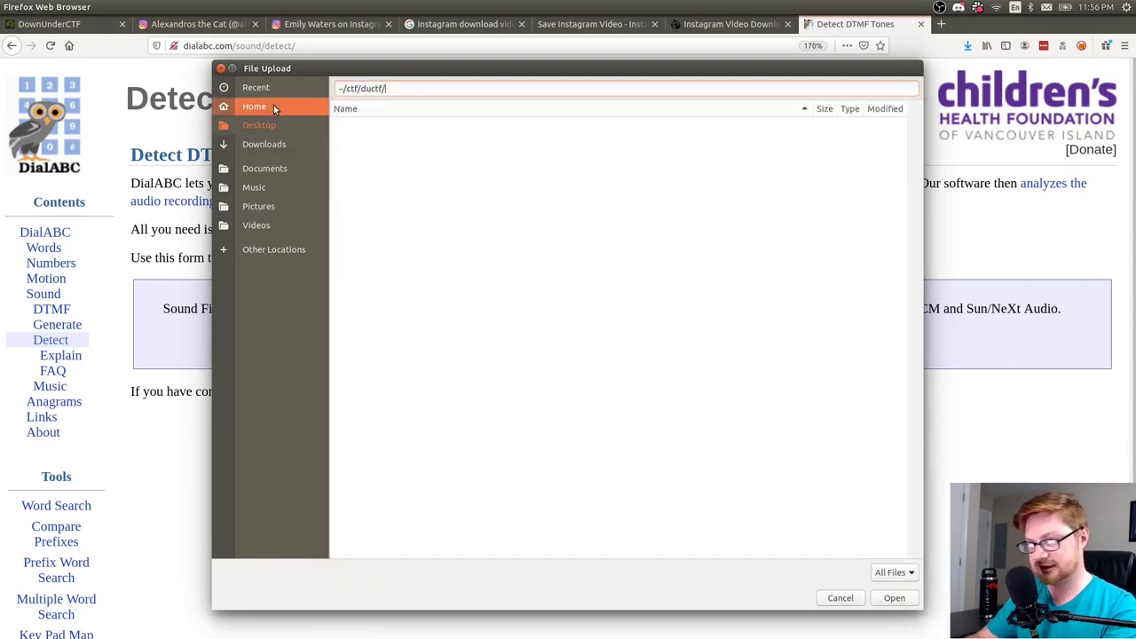
key(Tab)
key(Down)
key(Down)
key(Down)
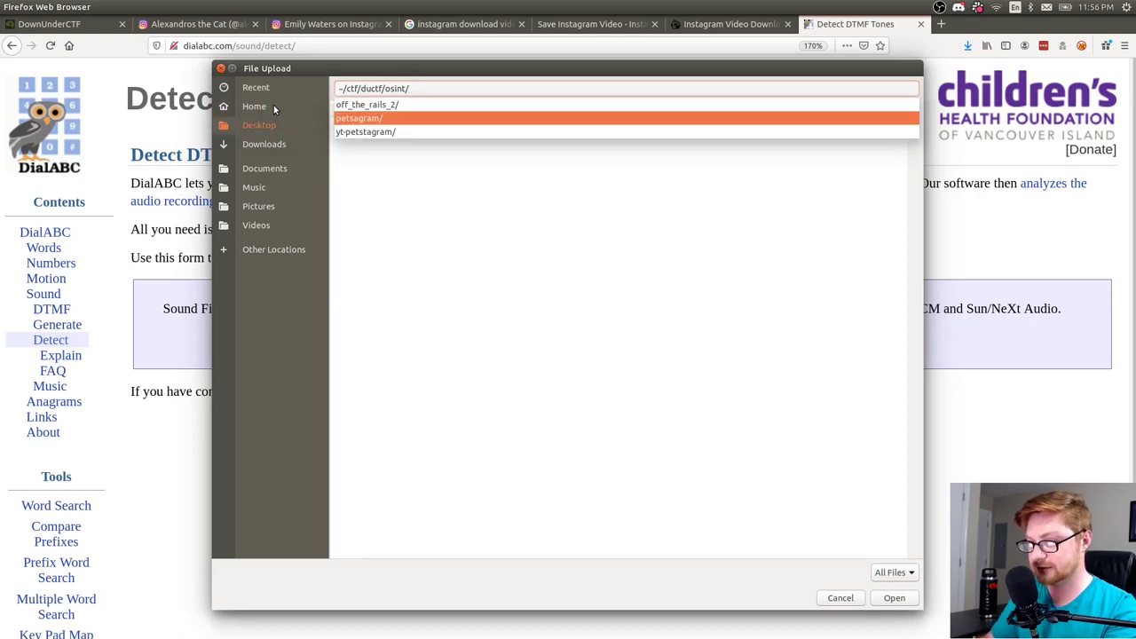
key(Return)
click(372, 118)
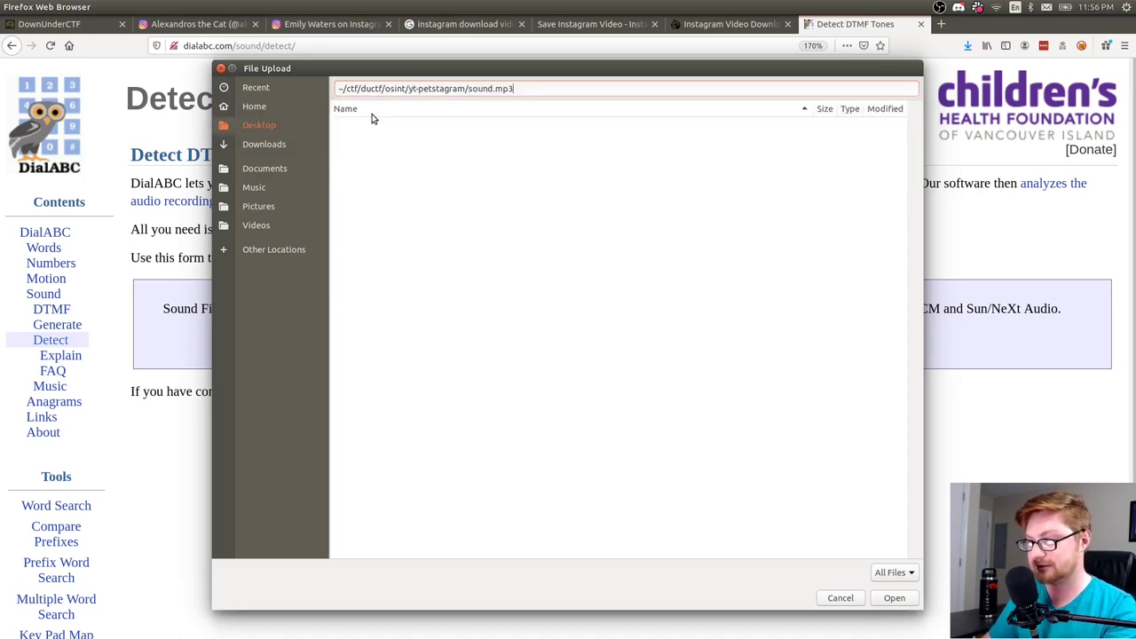
click(894, 598)
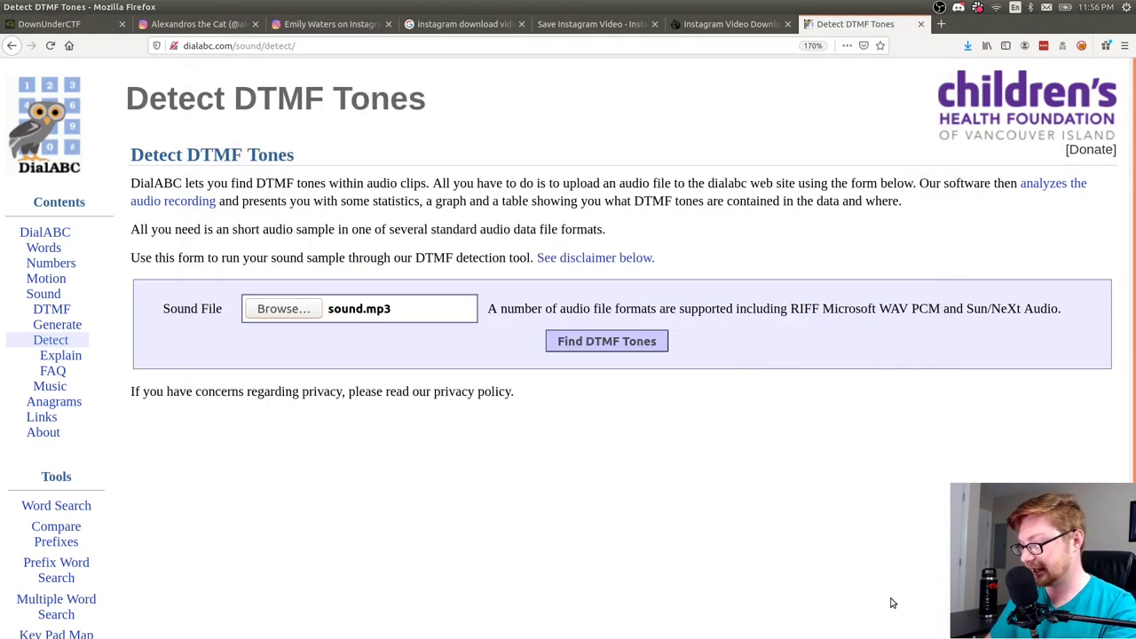
click(601, 346)
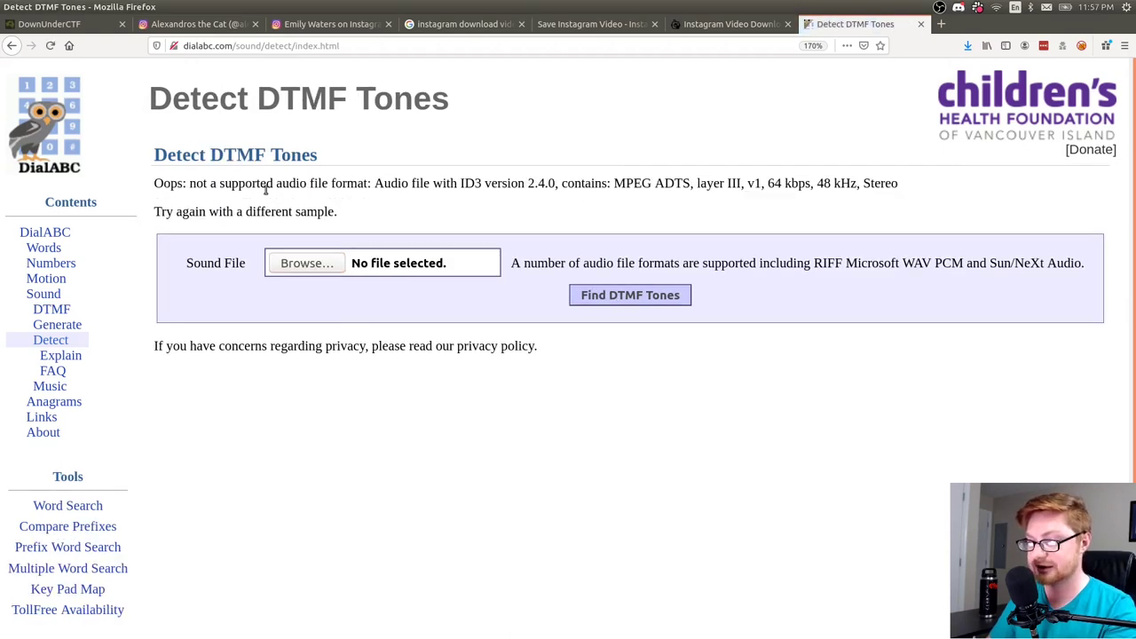
Examine the message about the uploaded file's format and the note listing the audio formats the detector supports.
key(ctrl+plus)
key(ctrl+plus)
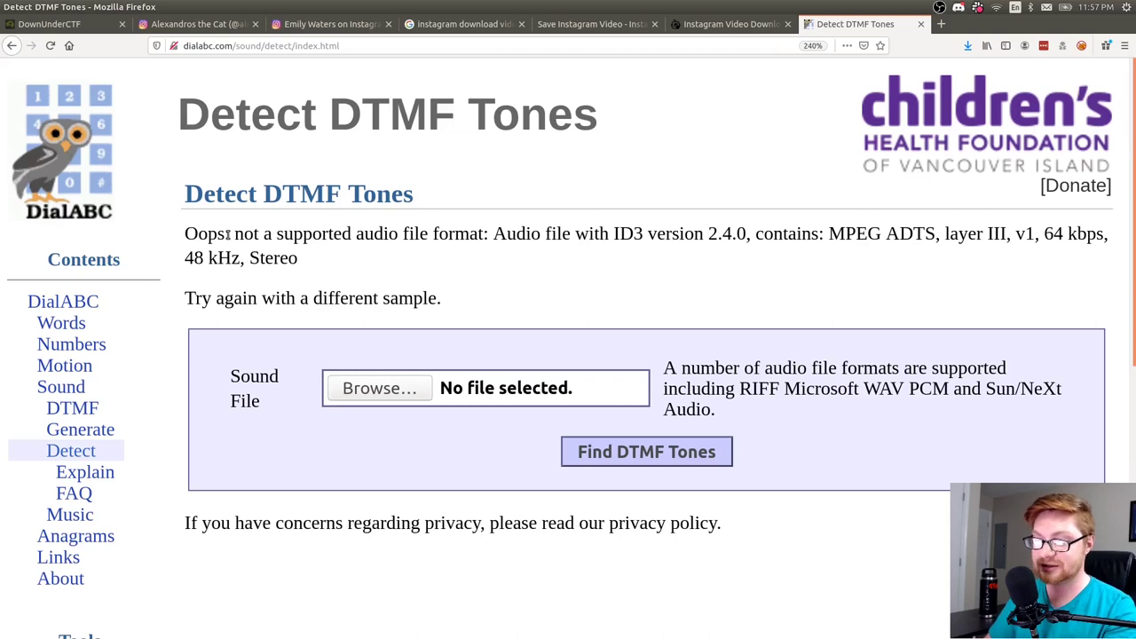
drag(229, 234, 457, 235)
click(228, 234)
click(496, 244)
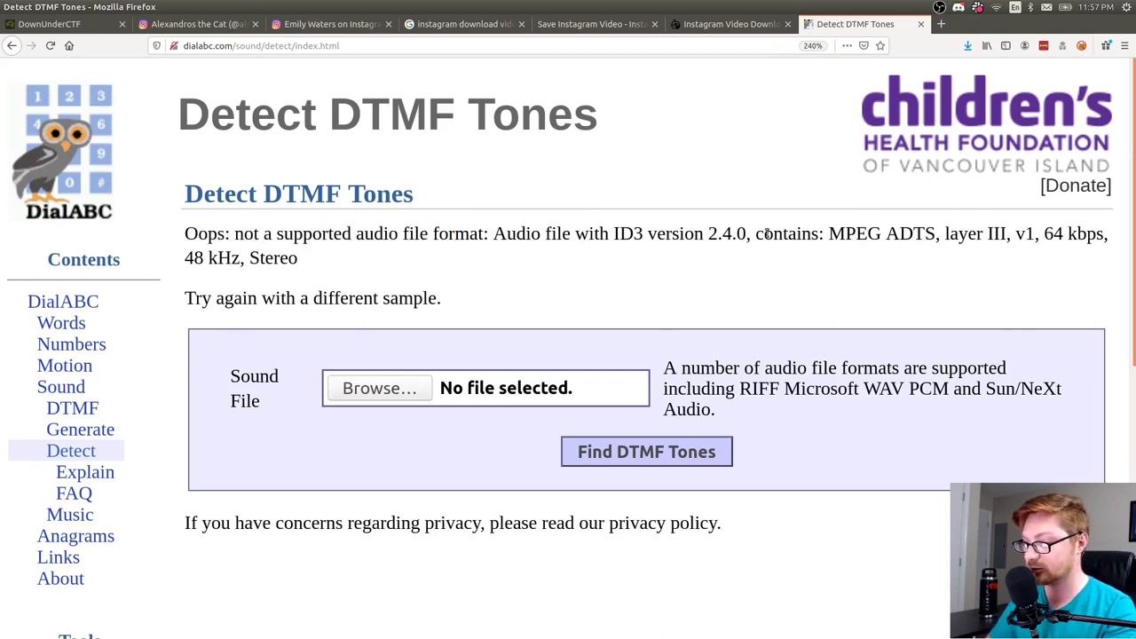
drag(768, 233, 821, 234)
drag(678, 369, 956, 366)
click(953, 359)
drag(752, 388, 1029, 394)
click(940, 387)
click(716, 417)
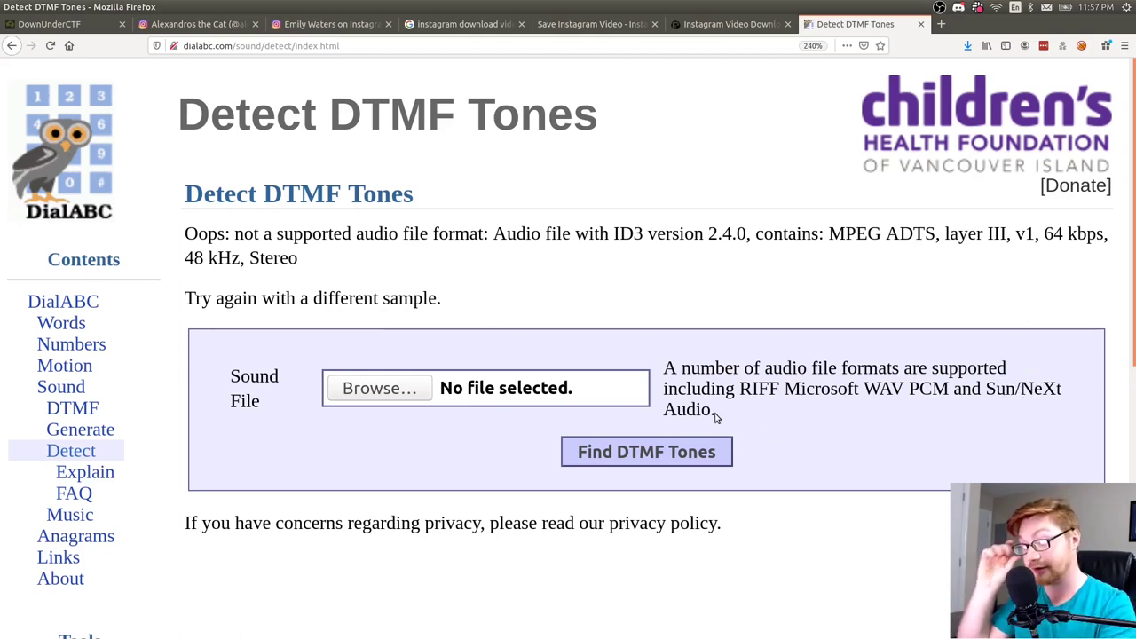
Switch to the terminal and rerun the earlier ffmpeg extraction on the downloaded MP4 with sound.wav as the output file.
key(alt+Tab)
key(ctrl+l)
text(mplayer sound.mp3)
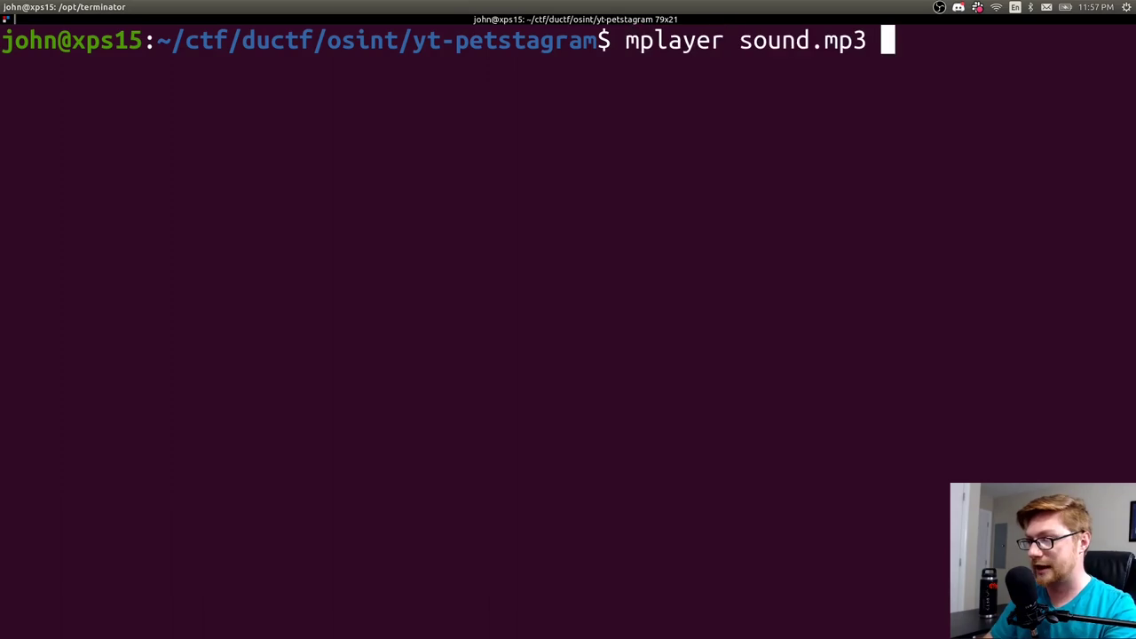
key(Up)
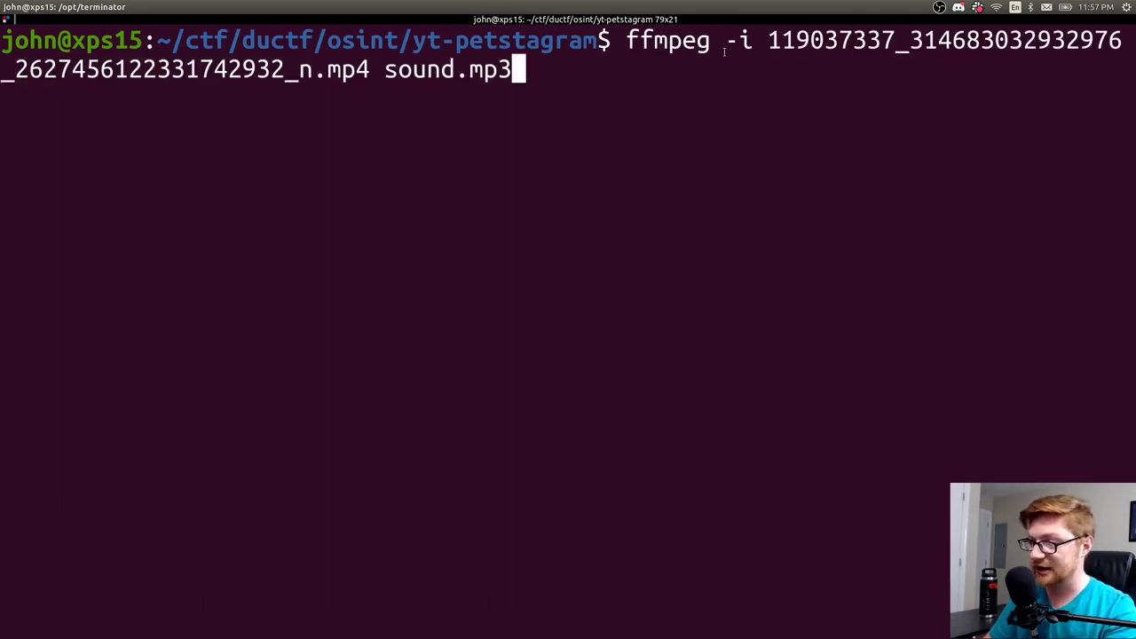
drag(728, 40, 1025, 41)
click(763, 41)
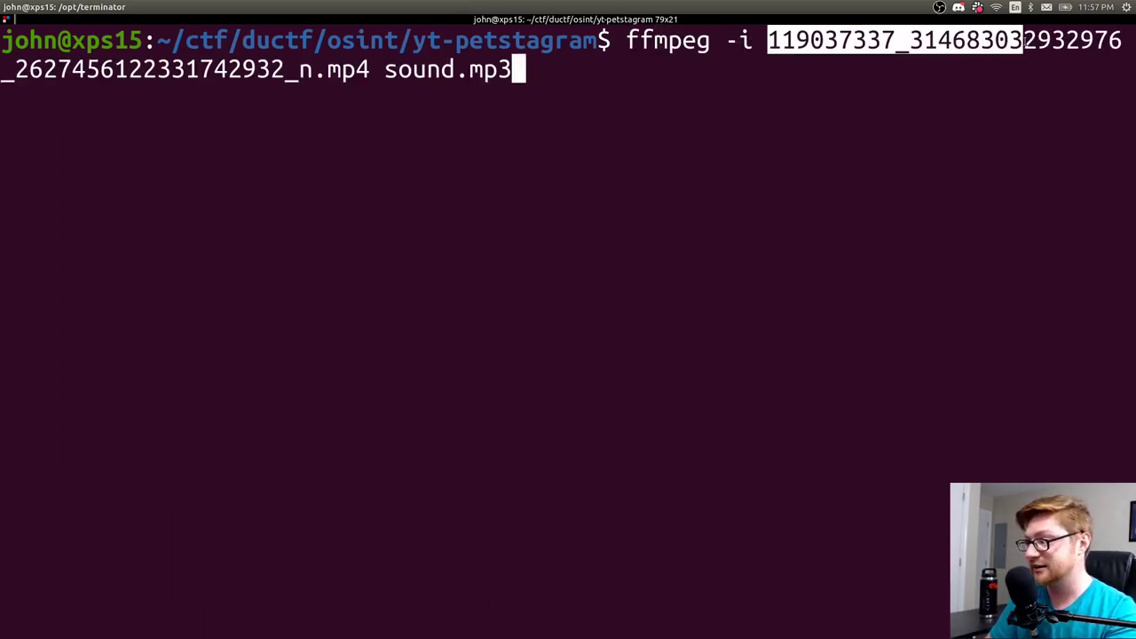
drag(312, 69, 357, 70)
click(359, 69)
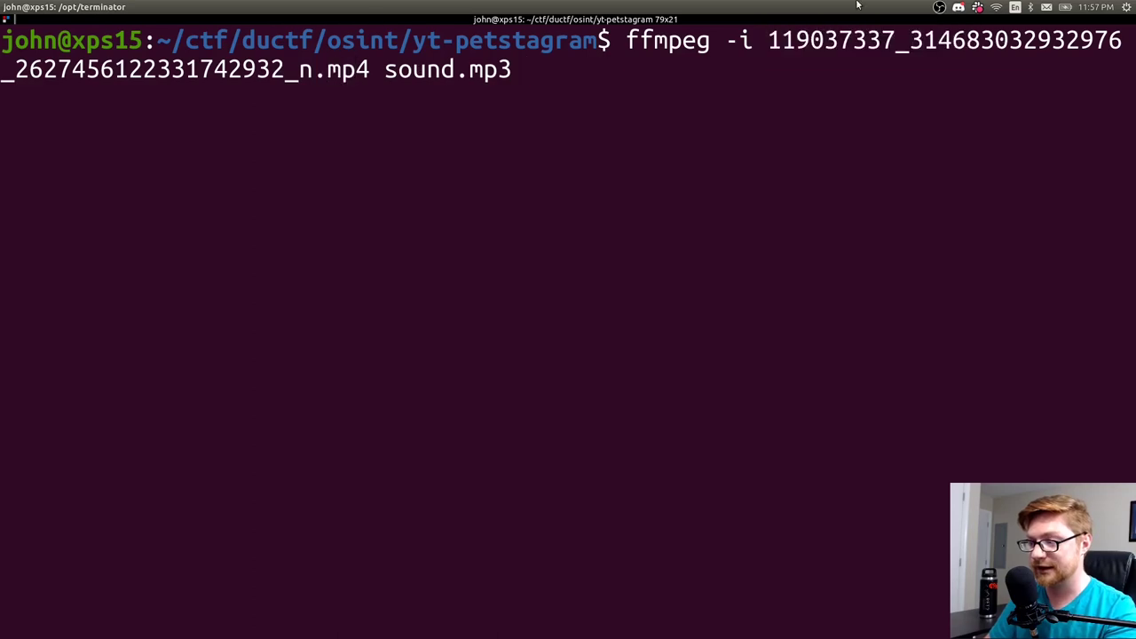
key(BackSpace)
key(BackSpace)
key(BackSpace)
text(wav)
key(Return)
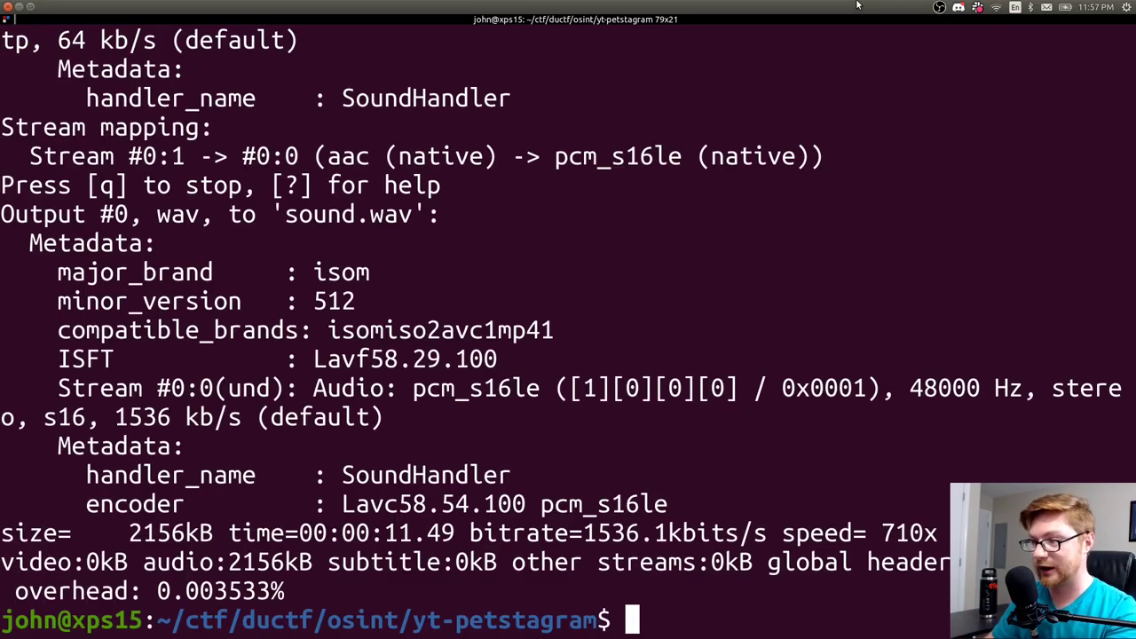
Switch back to Firefox, choose sound.wav from the yt-petstagram folder as the sound file and run the DTMF detection.
key(alt+Tab)
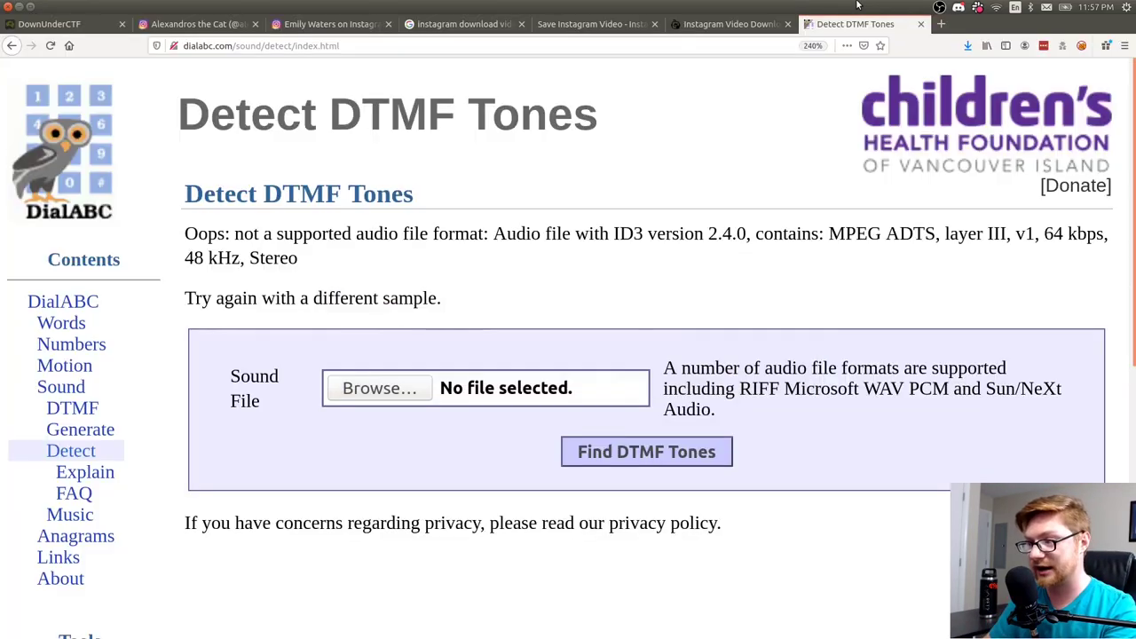
click(381, 389)
click(376, 154)
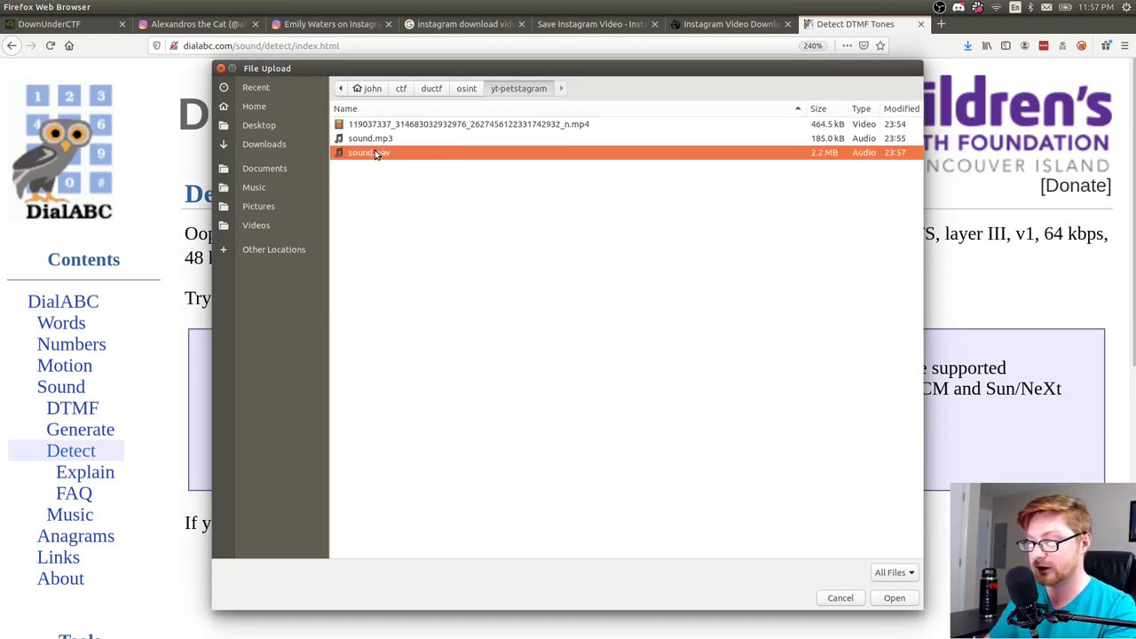
double_click(375, 154)
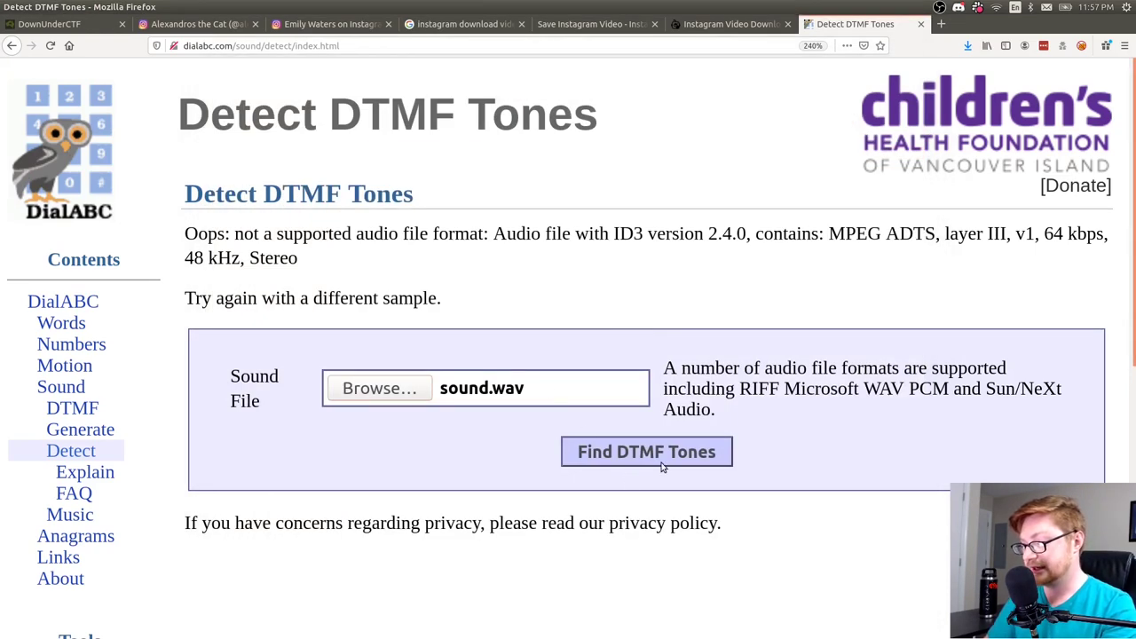
click(661, 465)
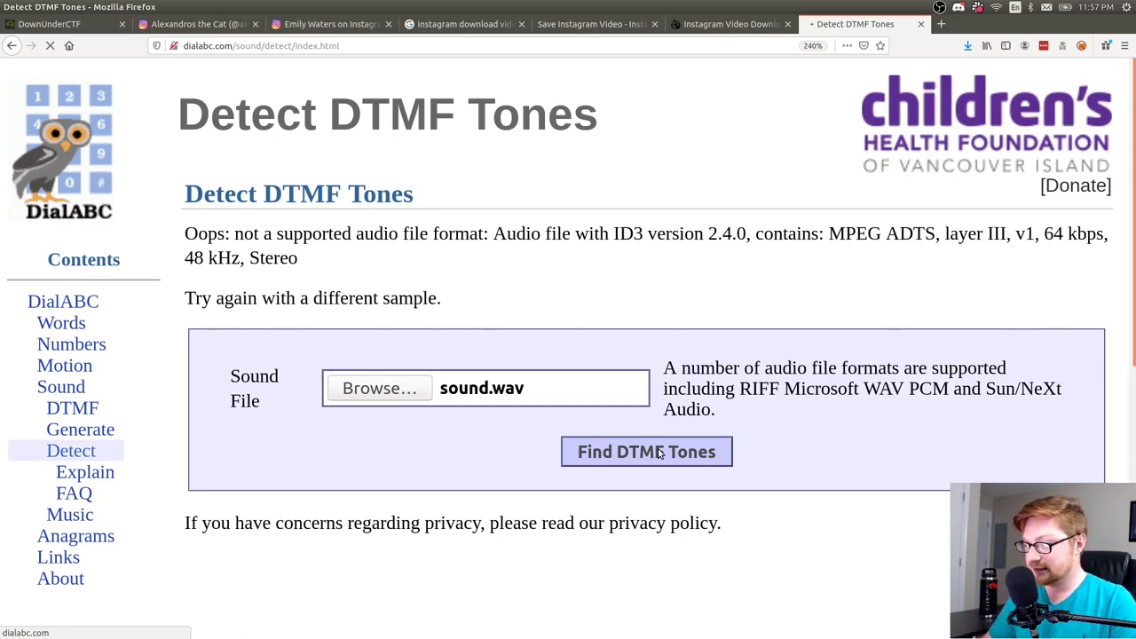
Look through the sample details and the whole Tones Found table in the detection results.
scroll(683, 426, down, 5)
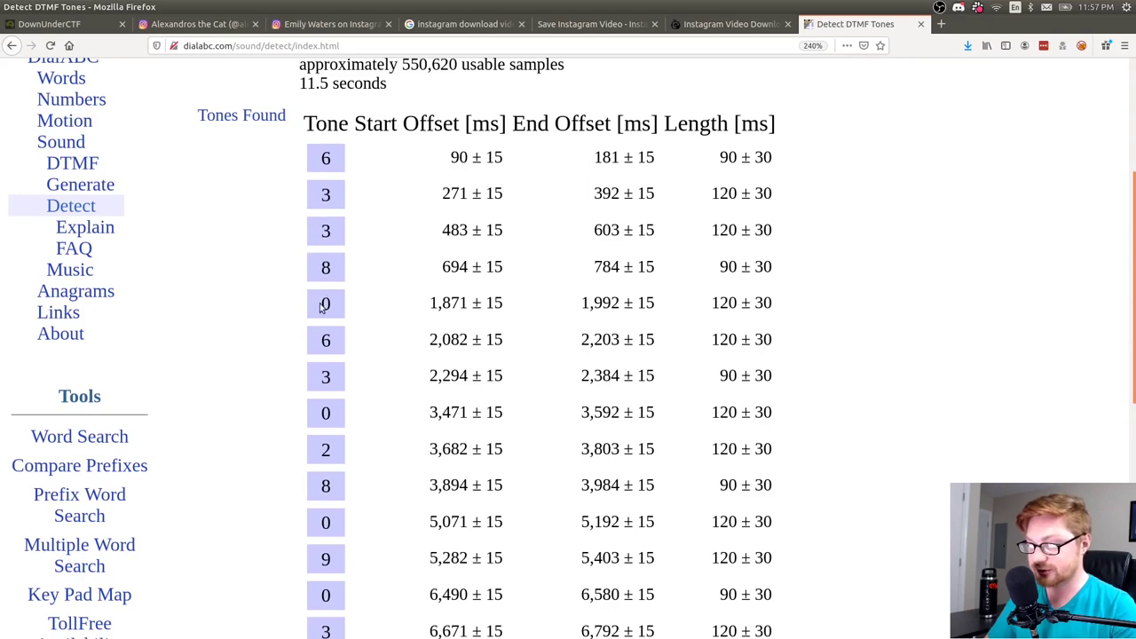
scroll(321, 324, down, 4)
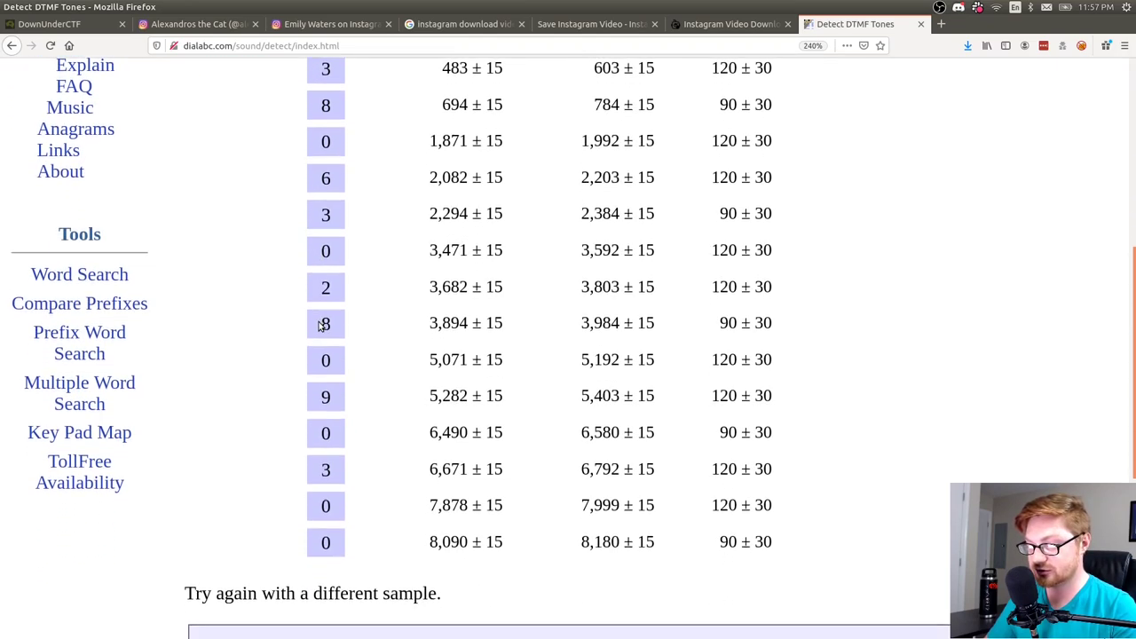
scroll(322, 324, down, 2)
scroll(583, 511, up, 4)
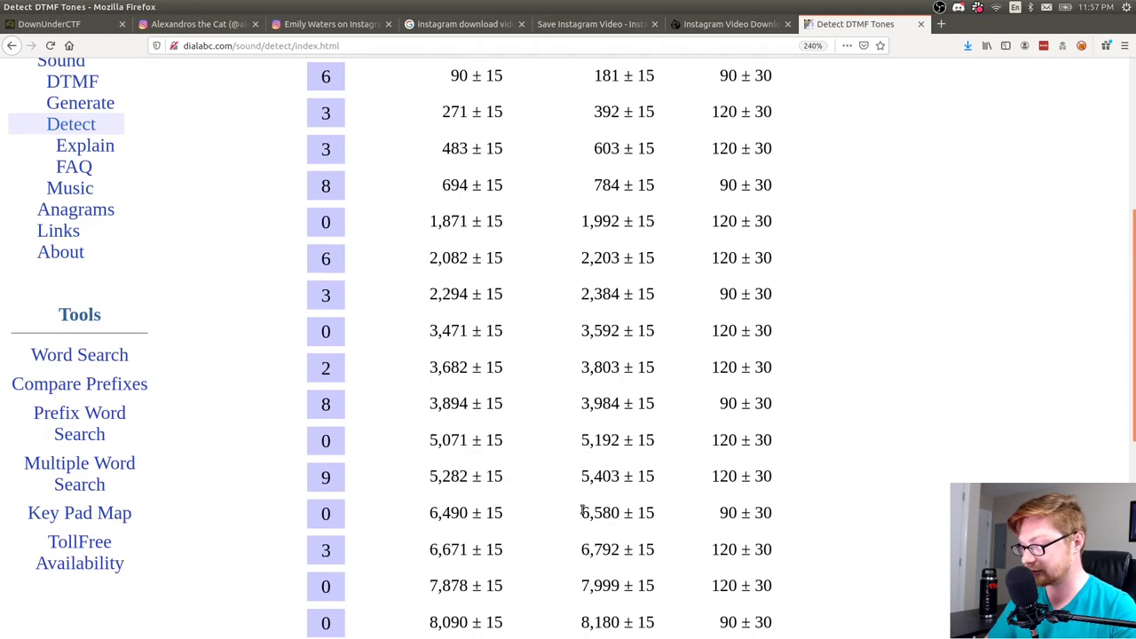
scroll(583, 511, down, 2)
scroll(361, 524, up, 10)
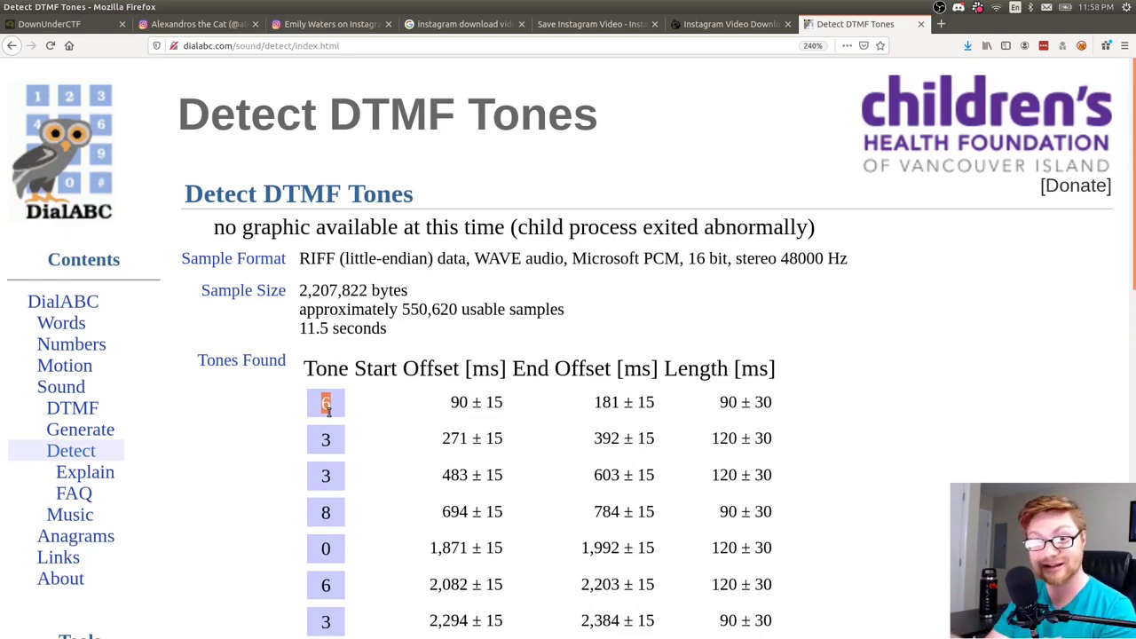
Copy all rows of the Tones Found table and paste them into an empty file in Sublime Text.
scroll(320, 396, down, 3)
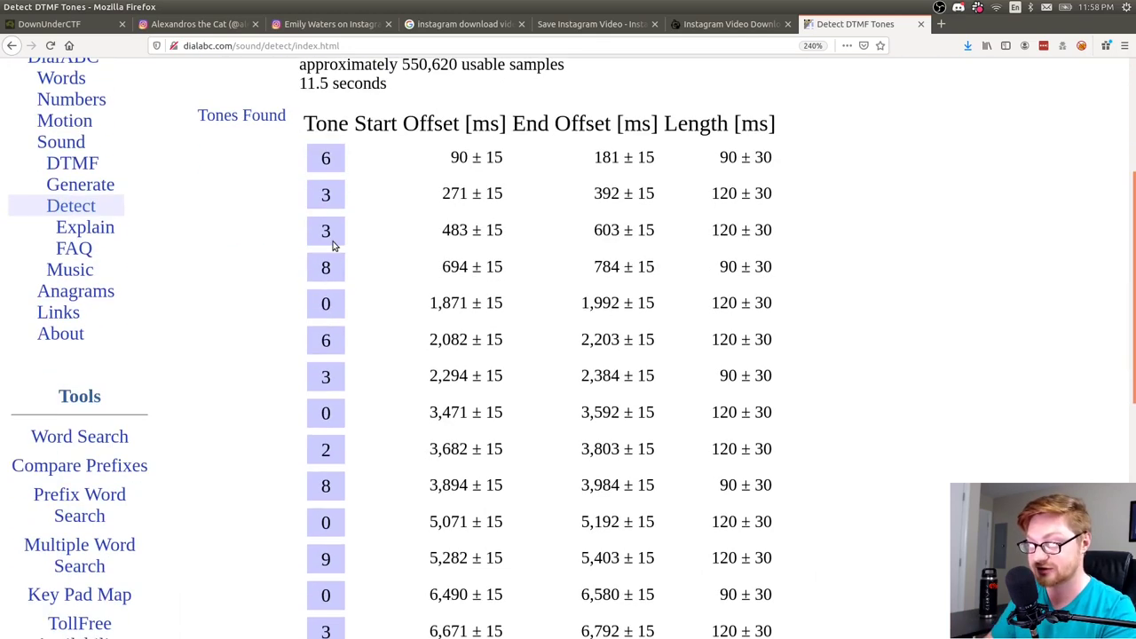
drag(316, 150, 774, 507)
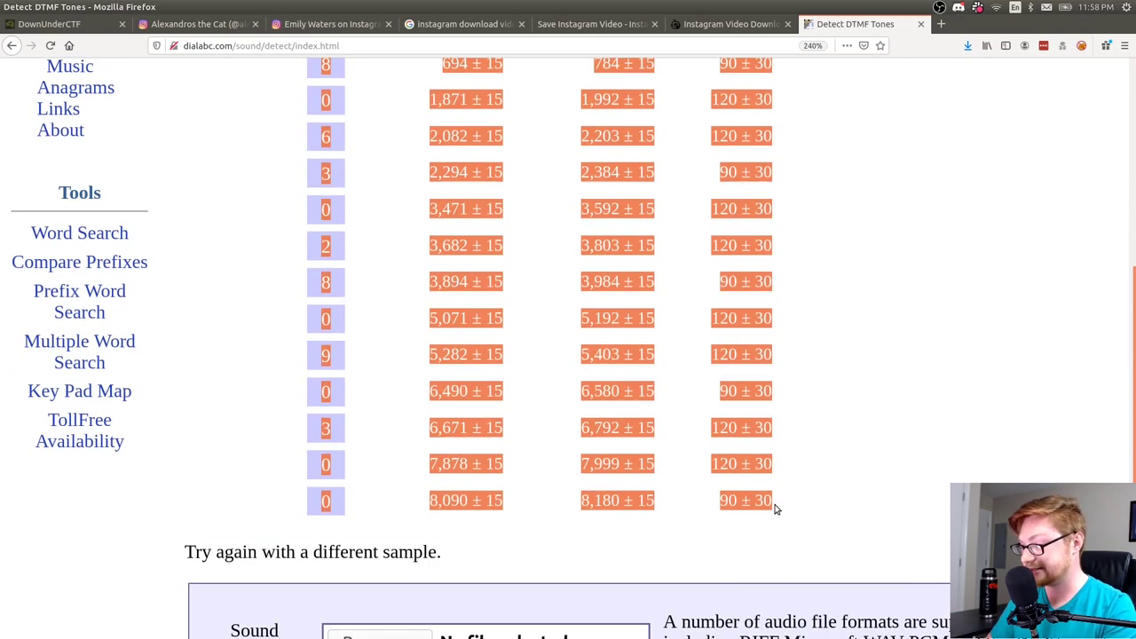
key(alt+Tab)
key(super)
text(sub)
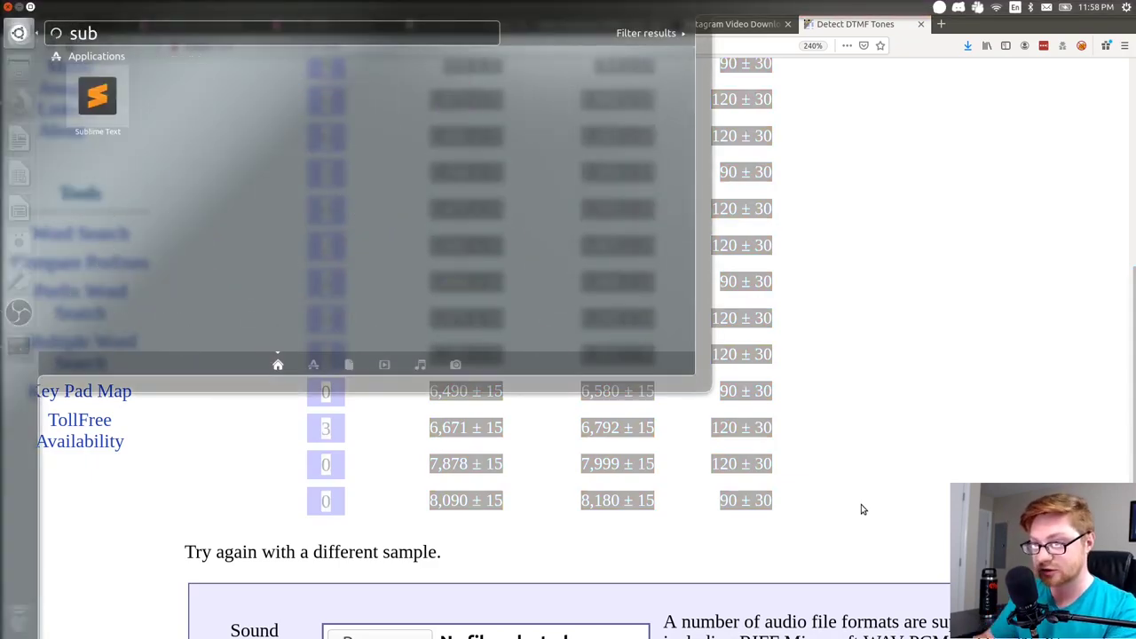
key(Return)
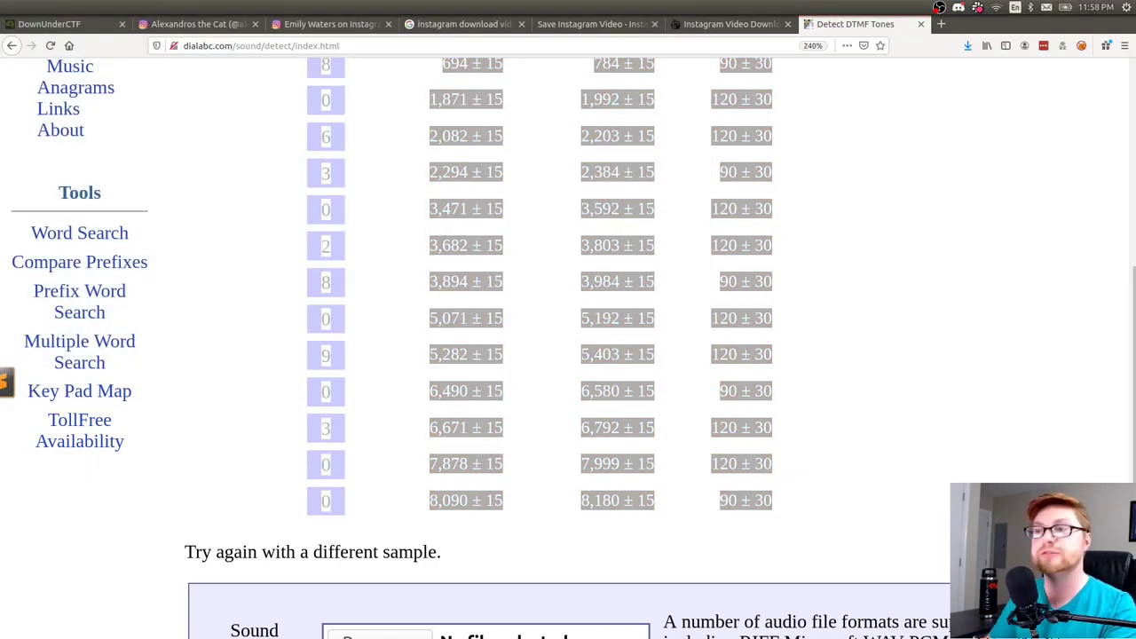
key(alt+Tab)
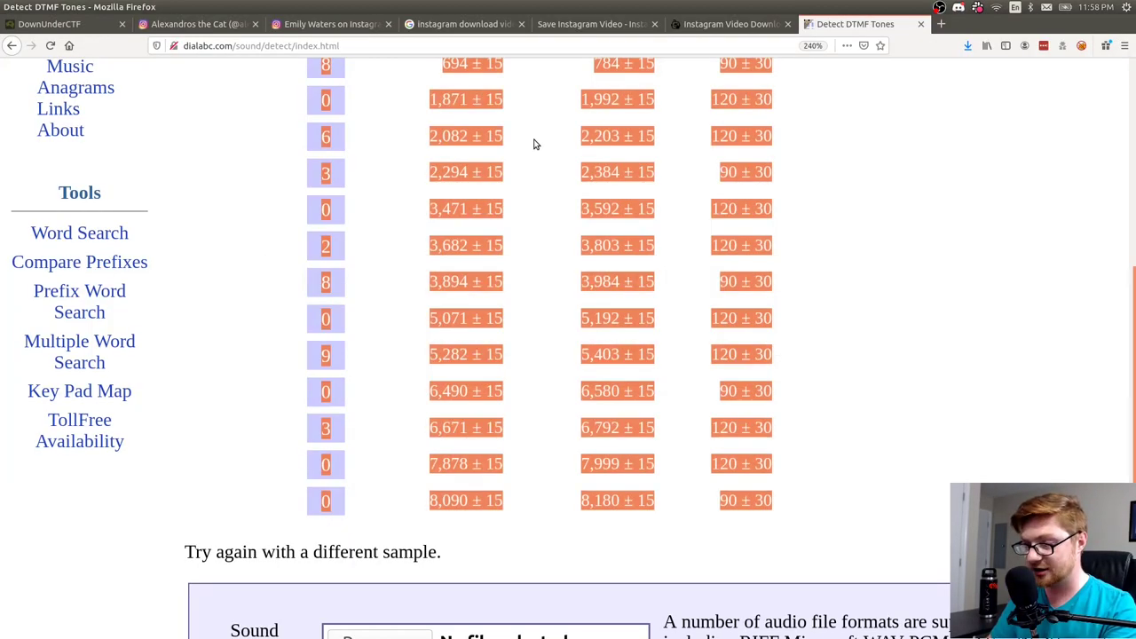
key(alt+Tab)
key(ctrl+v)
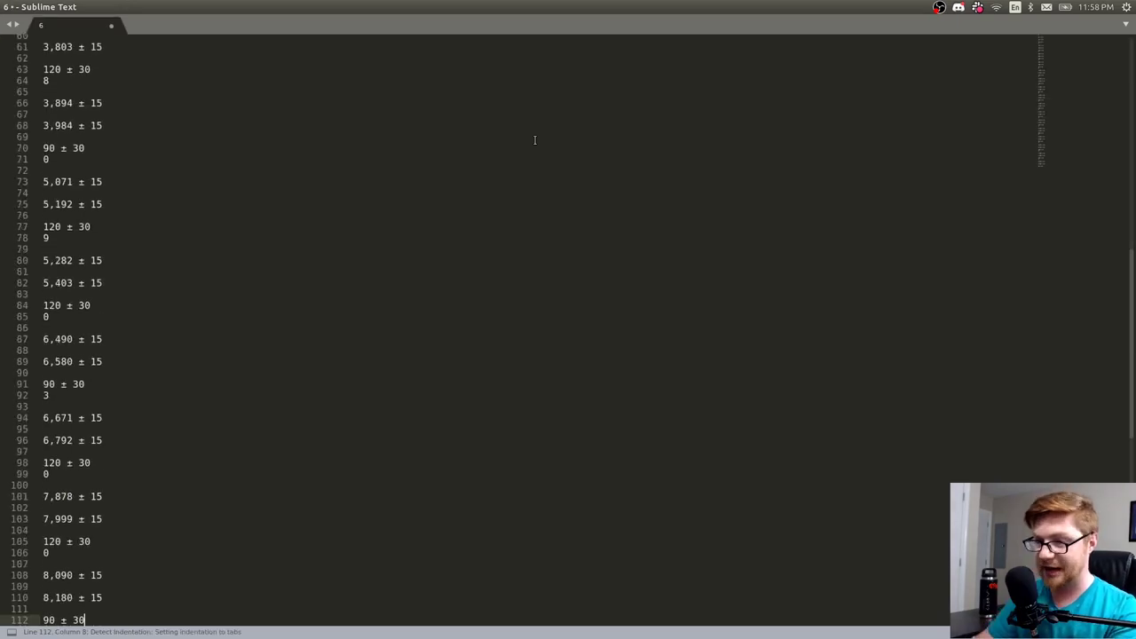
Enlarge the editor's text and examine the tone digits in the pasted list, starting from its first line.
key(ctrl+equal)
key(ctrl+equal)
key(ctrl+equal)
key(ctrl+equal)
key(ctrl+equal)
key(ctrl+equal)
key(ctrl+equal)
key(ctrl+equal)
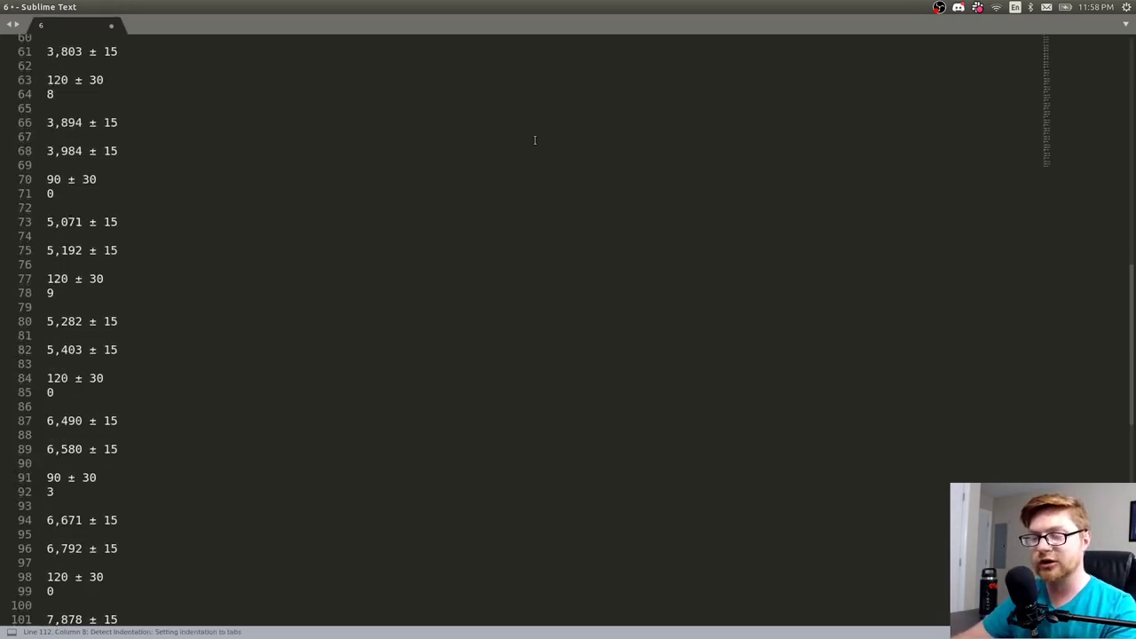
key(ctrl+Home)
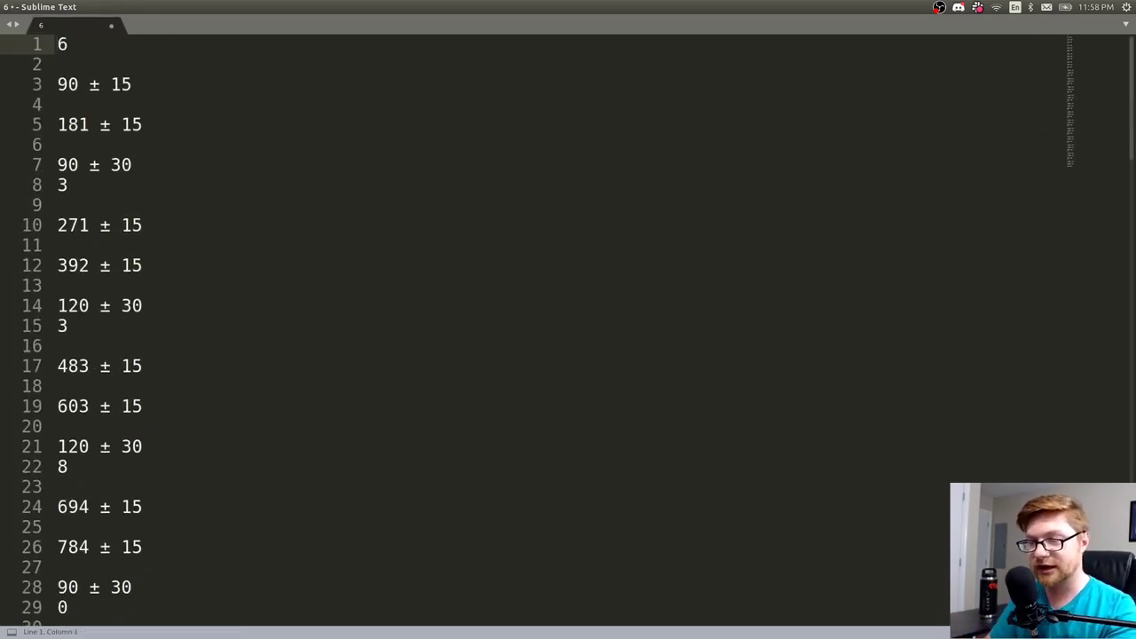
drag(88, 45, 55, 44)
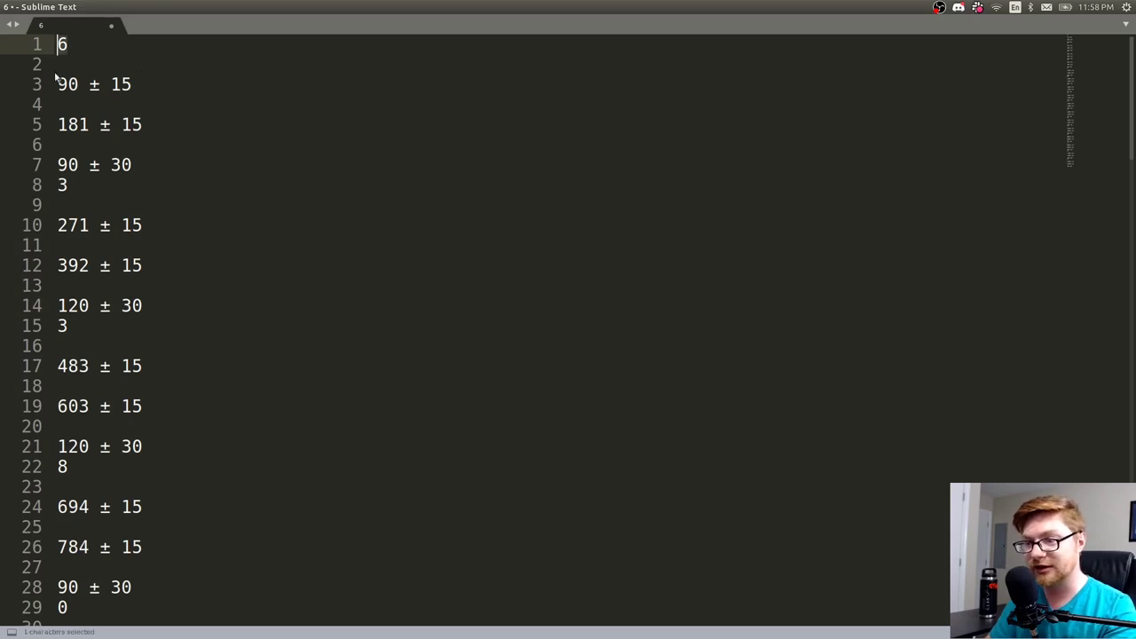
click(81, 173)
key(Down)
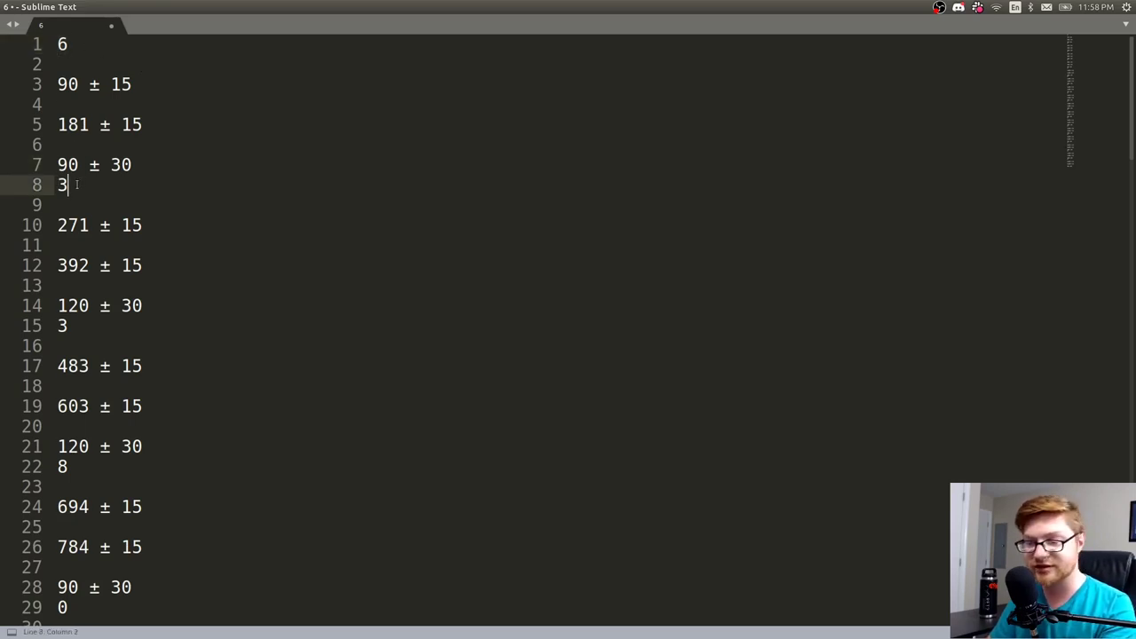
Enlarge the text further and examine which lines of the pasted list hold only a single tone digit among the timing rows.
drag(76, 185, 49, 184)
click(74, 42)
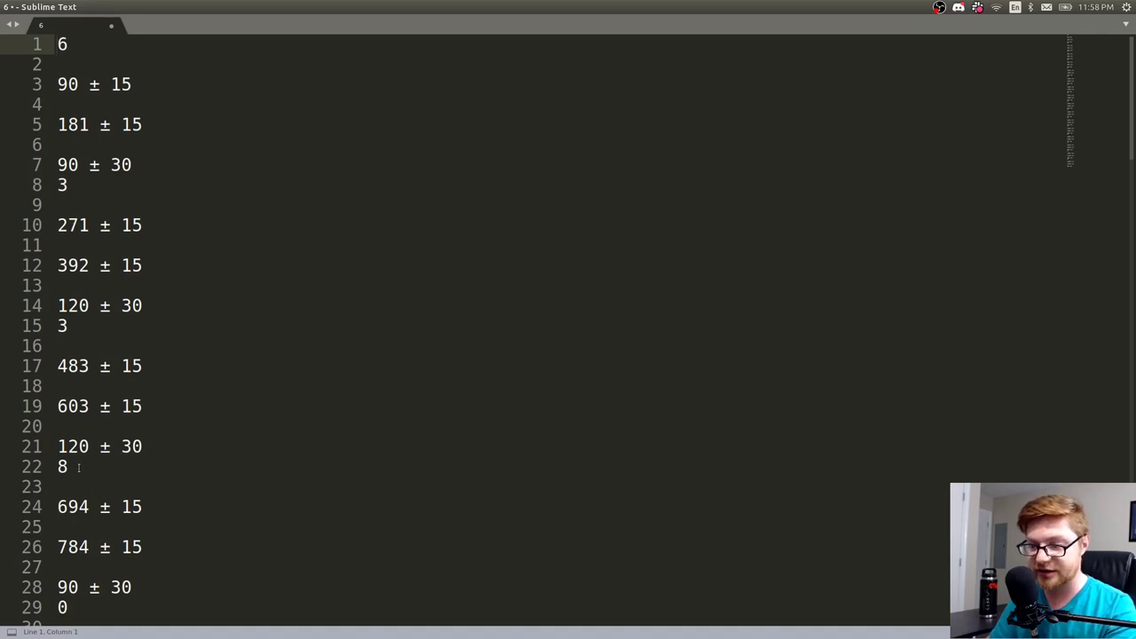
click(50, 465)
key(shift+Right)
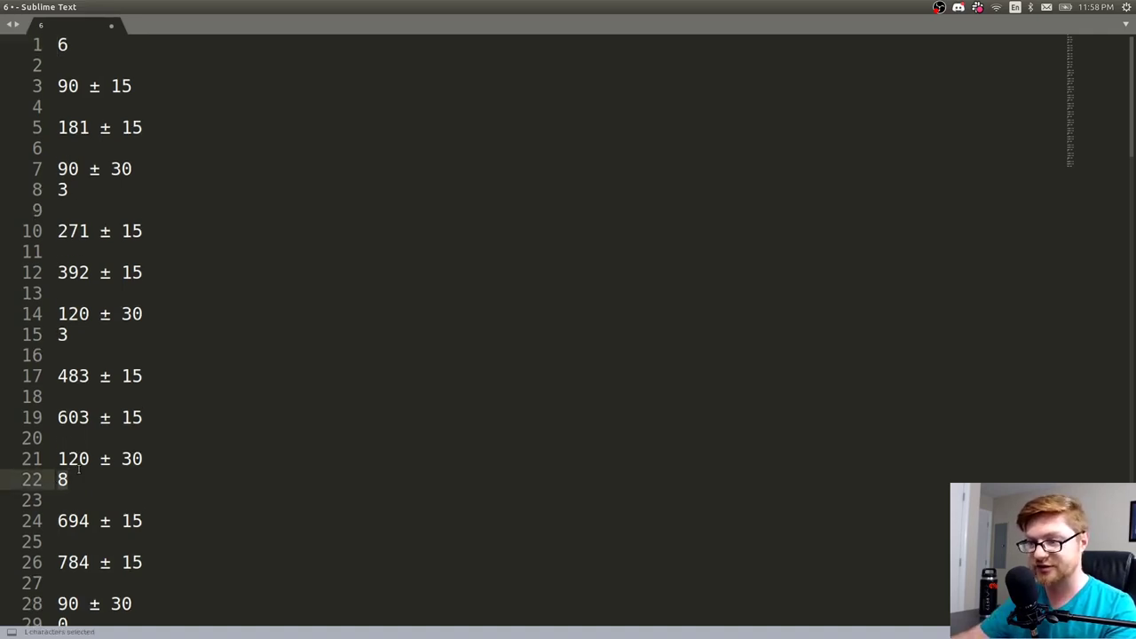
key(ctrl+equal)
key(ctrl+equal)
key(ctrl+equal)
click(74, 50)
click(86, 116)
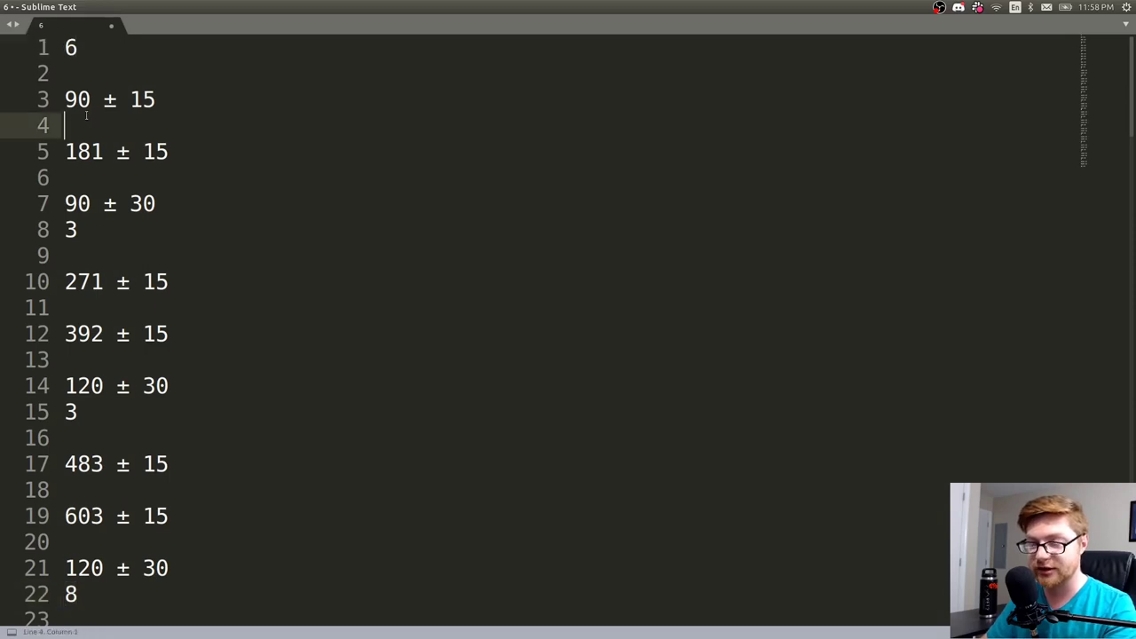
Search the file with the regular expression ^\d$ to match lines consisting of a single digit.
key(ctrl+h)
key(BackSpace)
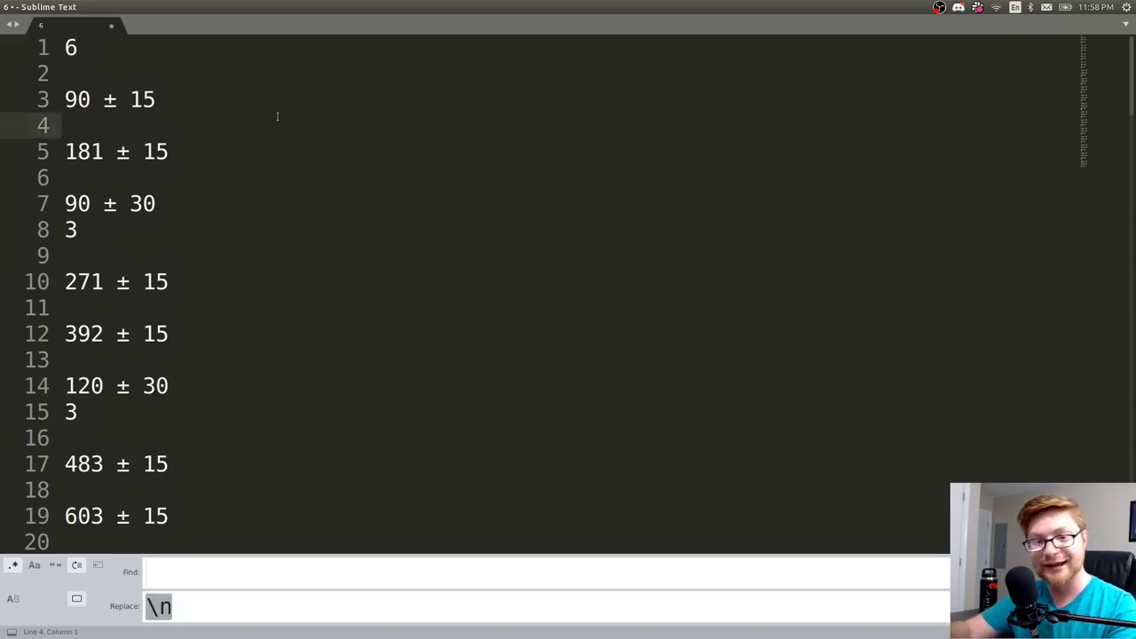
text(^)
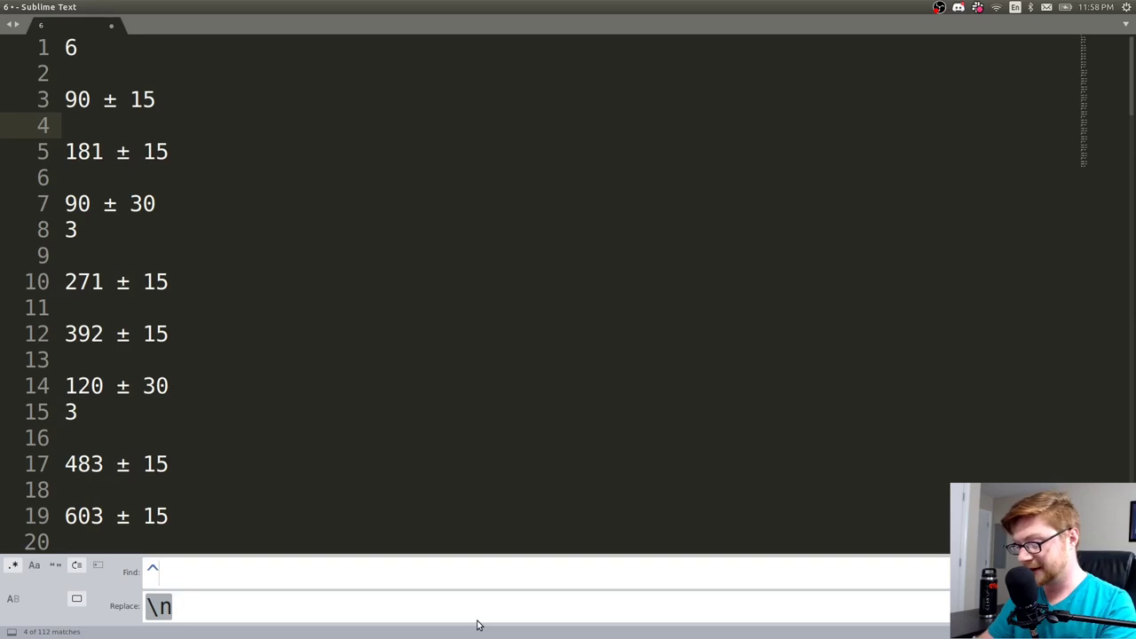
text(\d)
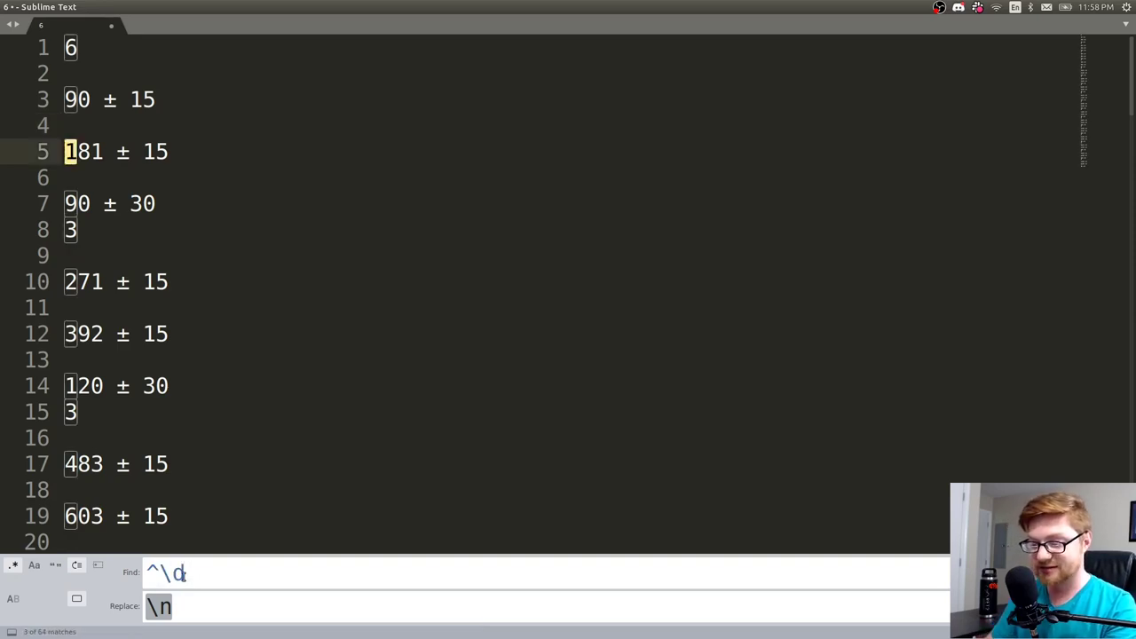
triple_click(197, 575)
click(197, 575)
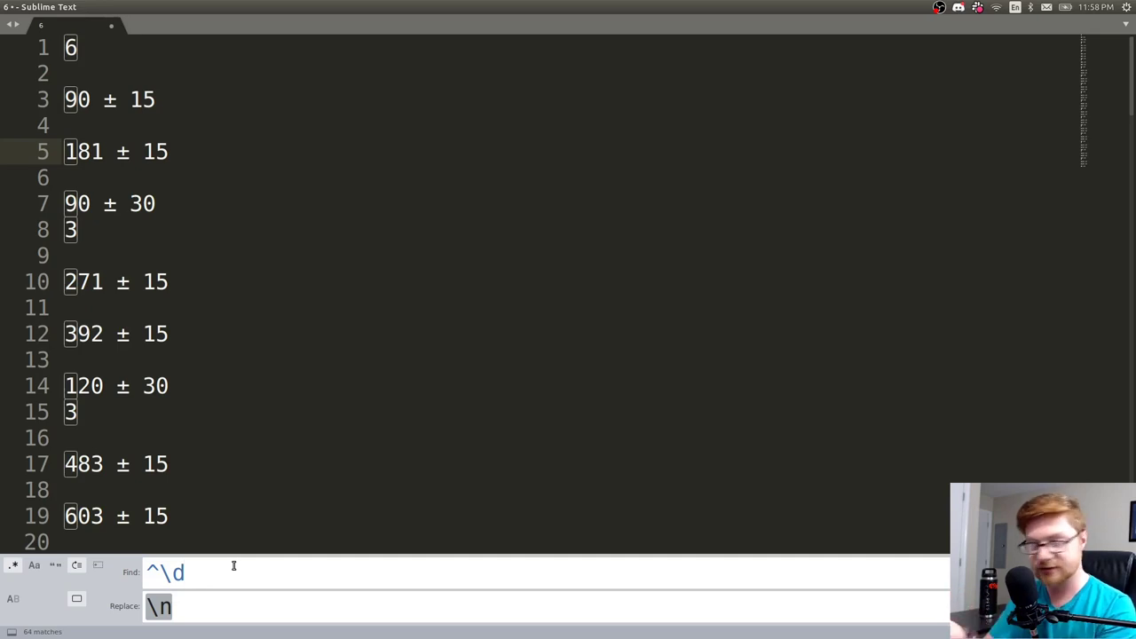
text($)
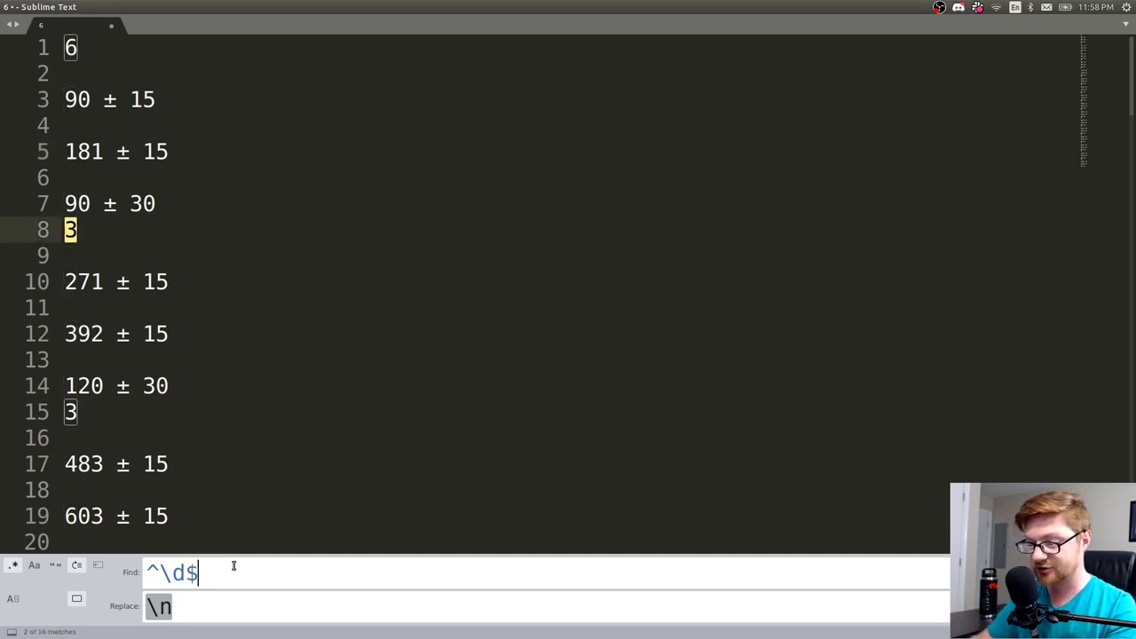
Go over the parts of the ^\d$ expression, clear the replacement text and select all matches in the file.
double_click(156, 574)
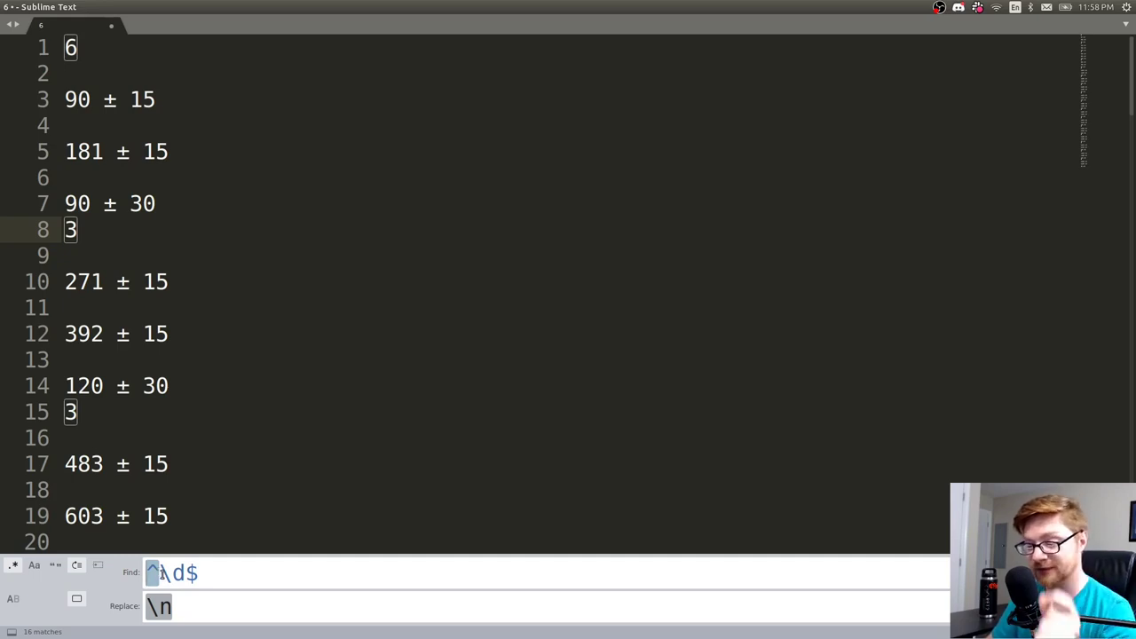
drag(159, 574, 186, 573)
click(186, 573)
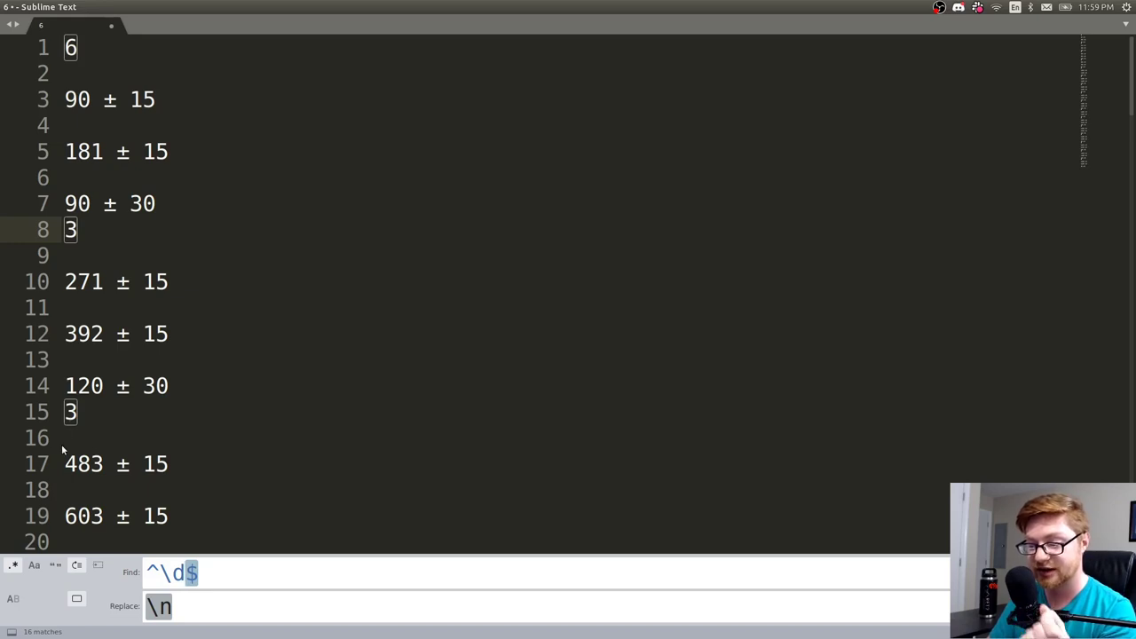
click(191, 601)
key(BackSpace)
key(BackSpace)
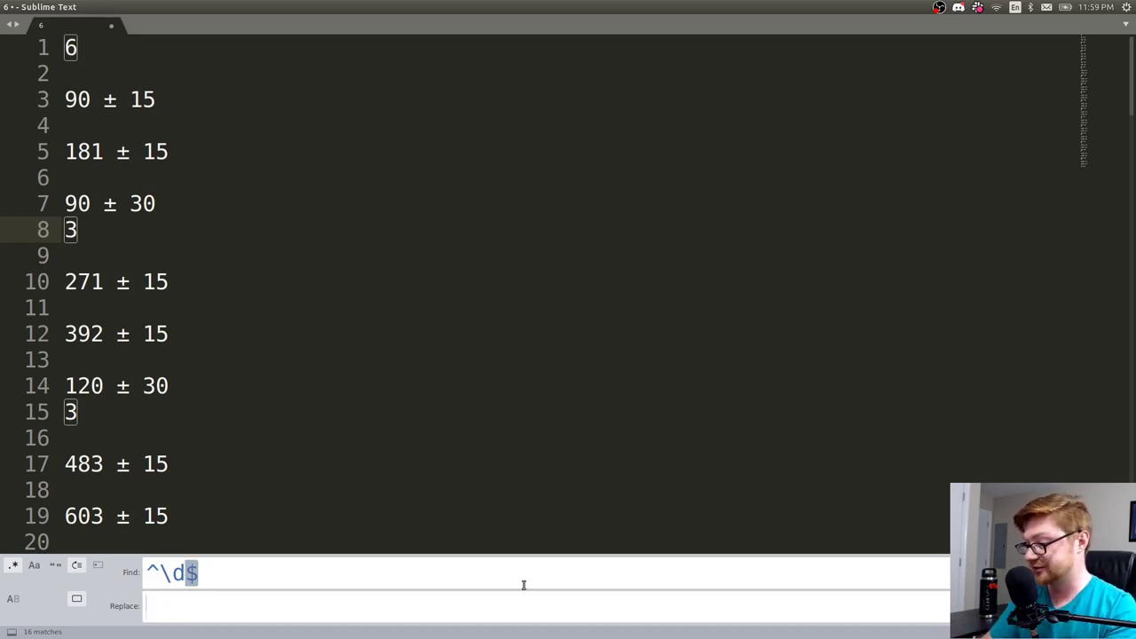
key(alt+Return)
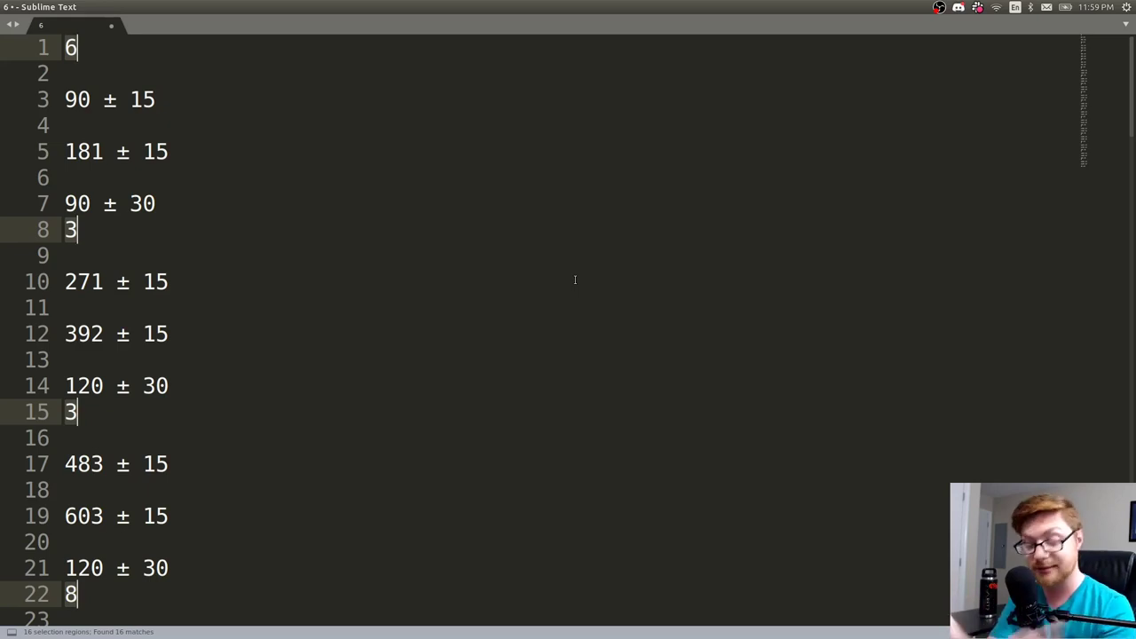
Cut the selected digits, delete all remaining text and paste the digits back into the empty file.
key(ctrl+x)
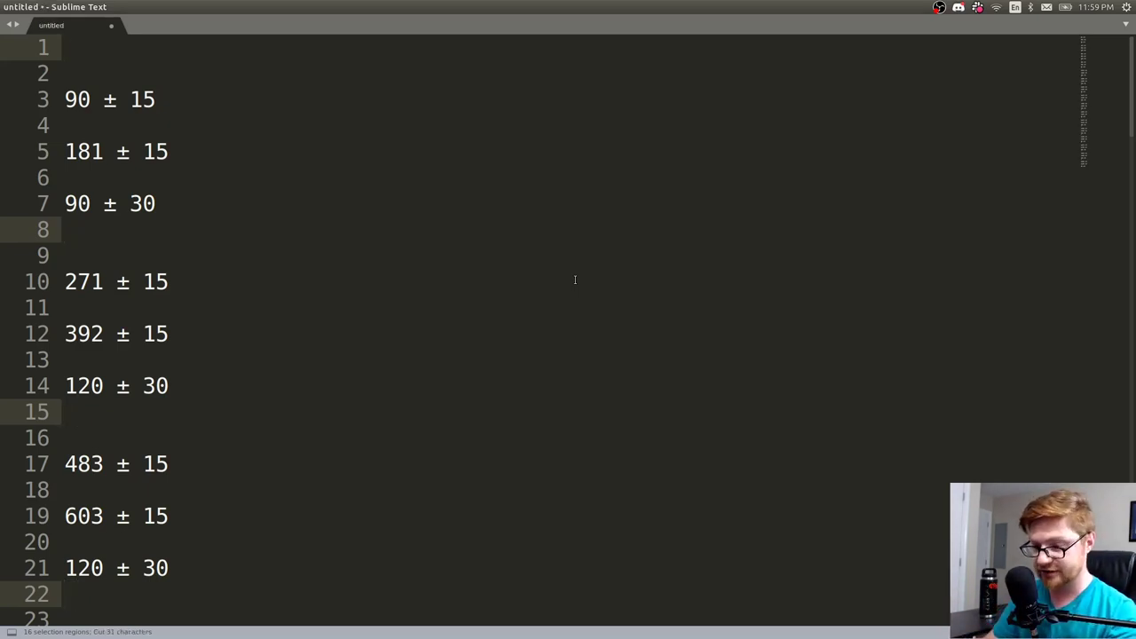
key(ctrl+a)
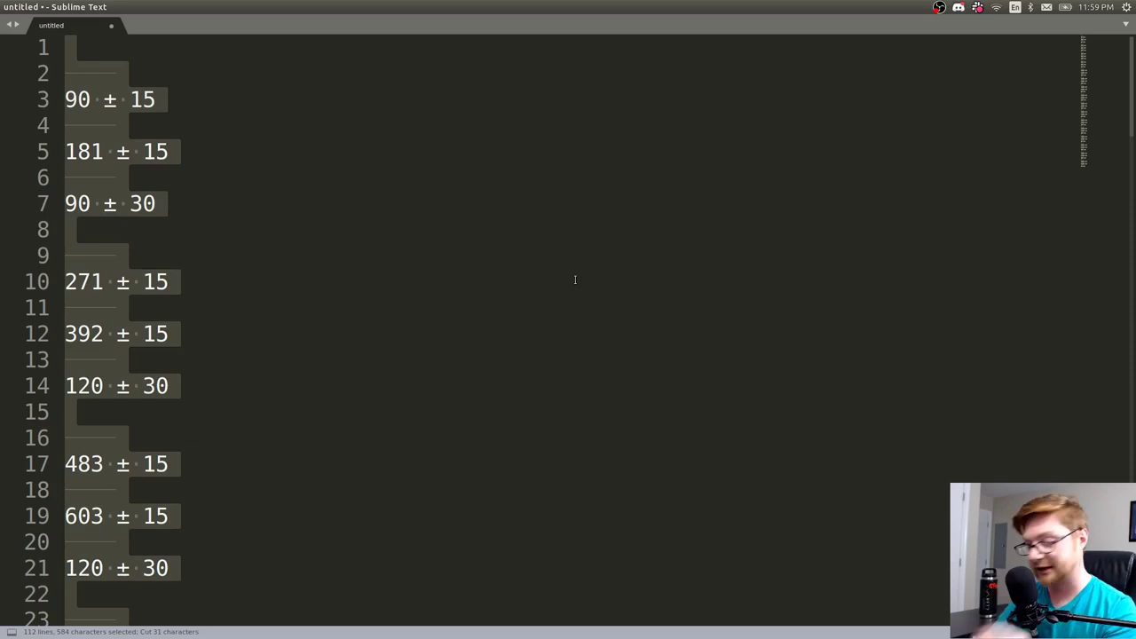
key(BackSpace)
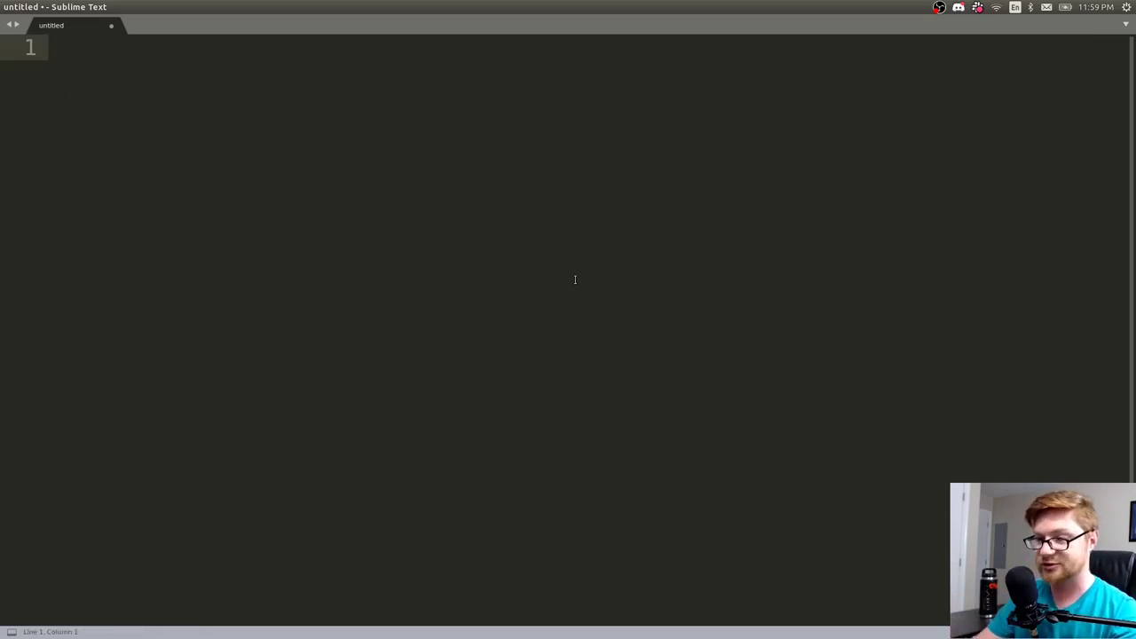
key(ctrl+v)
key(shift+Left)
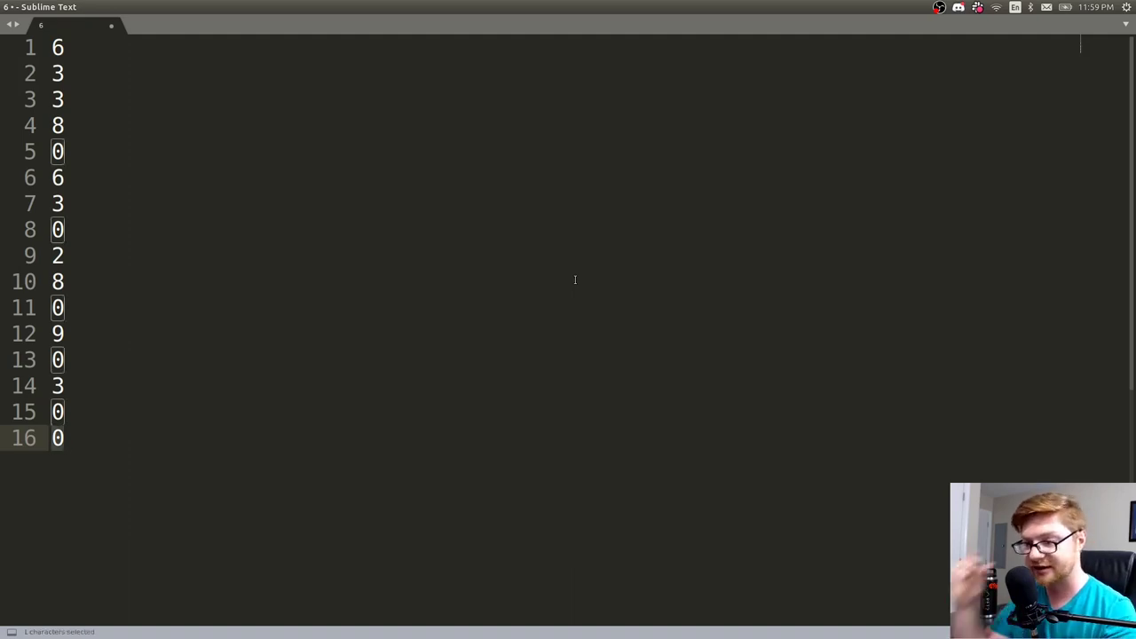
Replace every line break (\n) with nothing to join the digits on one line.
key(ctrl+h)
text(\n)
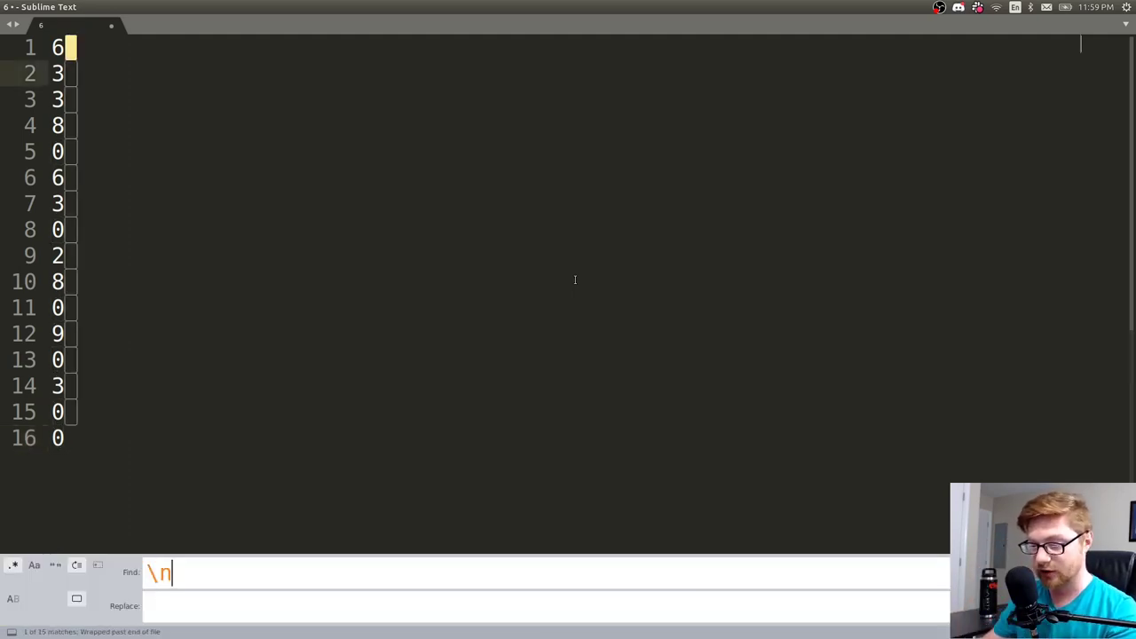
key(Tab)
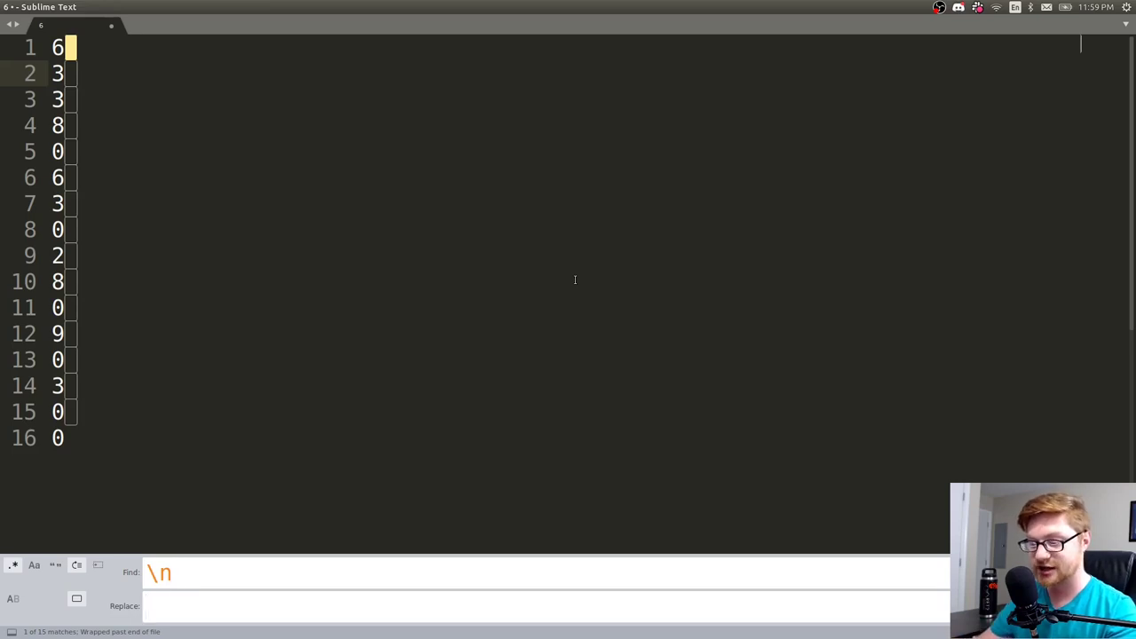
key(ctrl+alt+Return)
Copy the whole joined digit string and enlarge the editor's text by two levels.
key(End)
key(shift+Home)
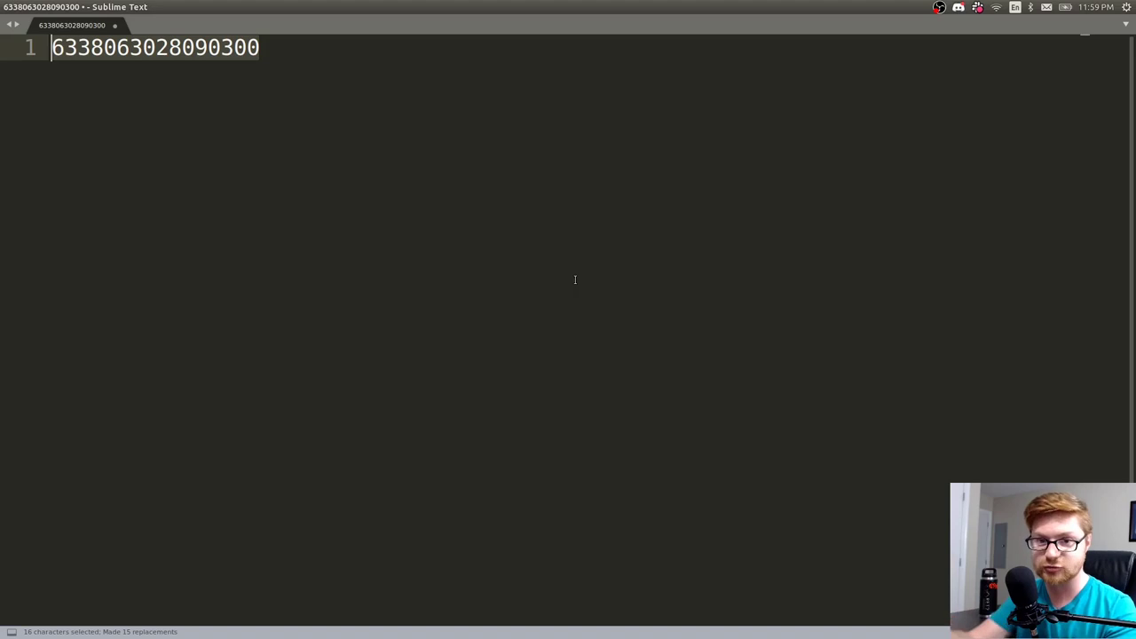
key(ctrl+c)
click(382, 246)
key(Home)
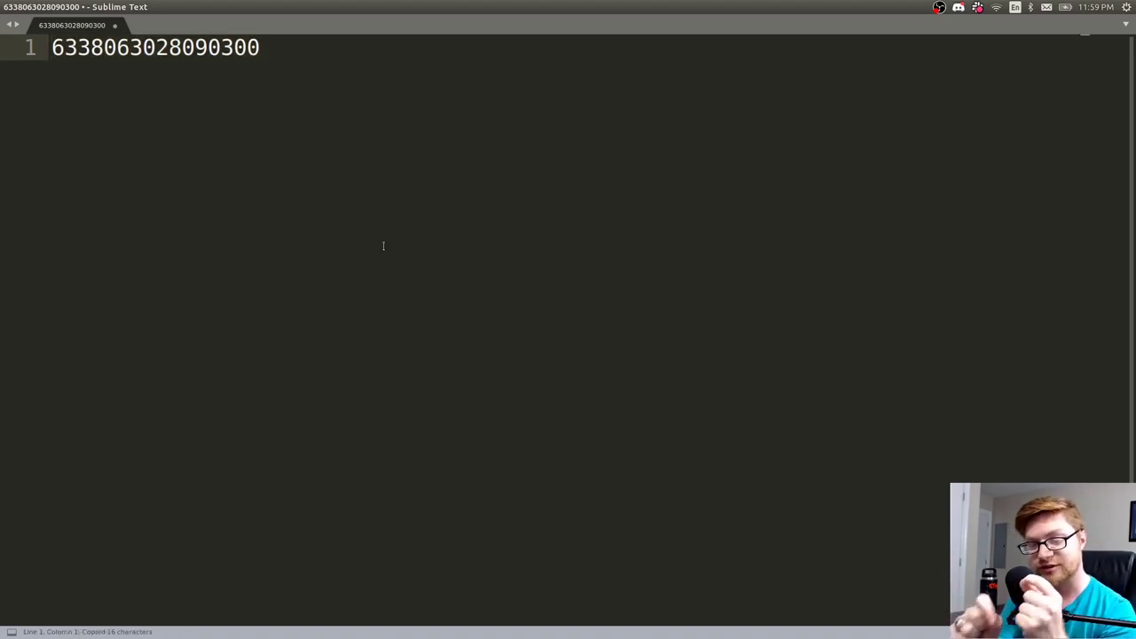
key(ctrl+equal)
key(ctrl+equal)
Switch to Firefox and open github.com/JohnHammond/ctf-katana in a new tab.
key(alt+Tab)
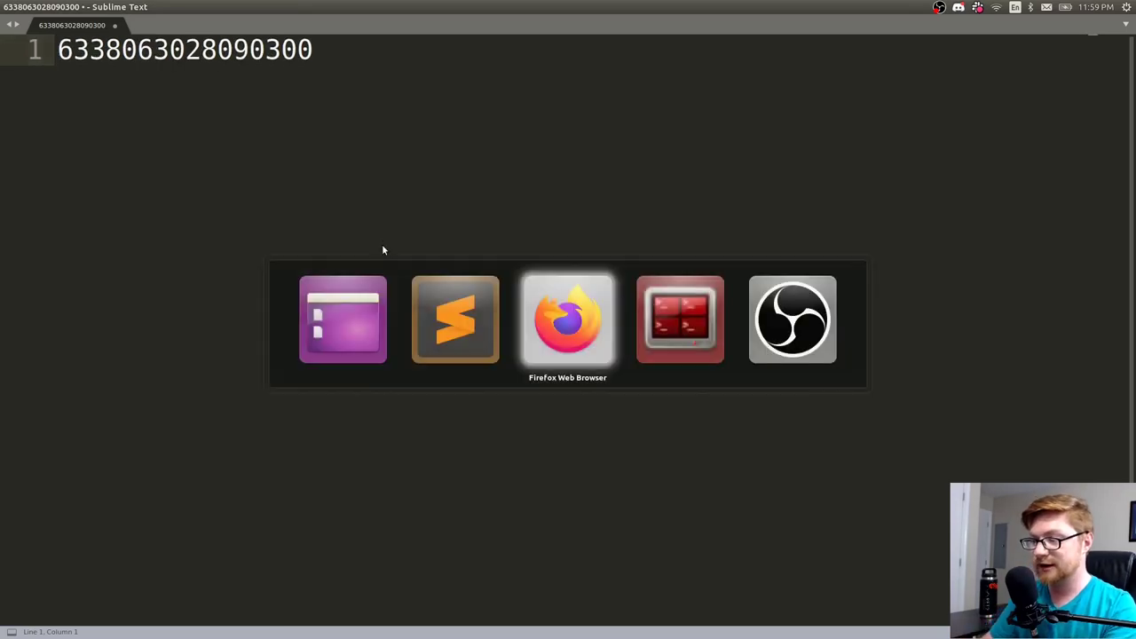
key(ctrl+t)
text(gith)
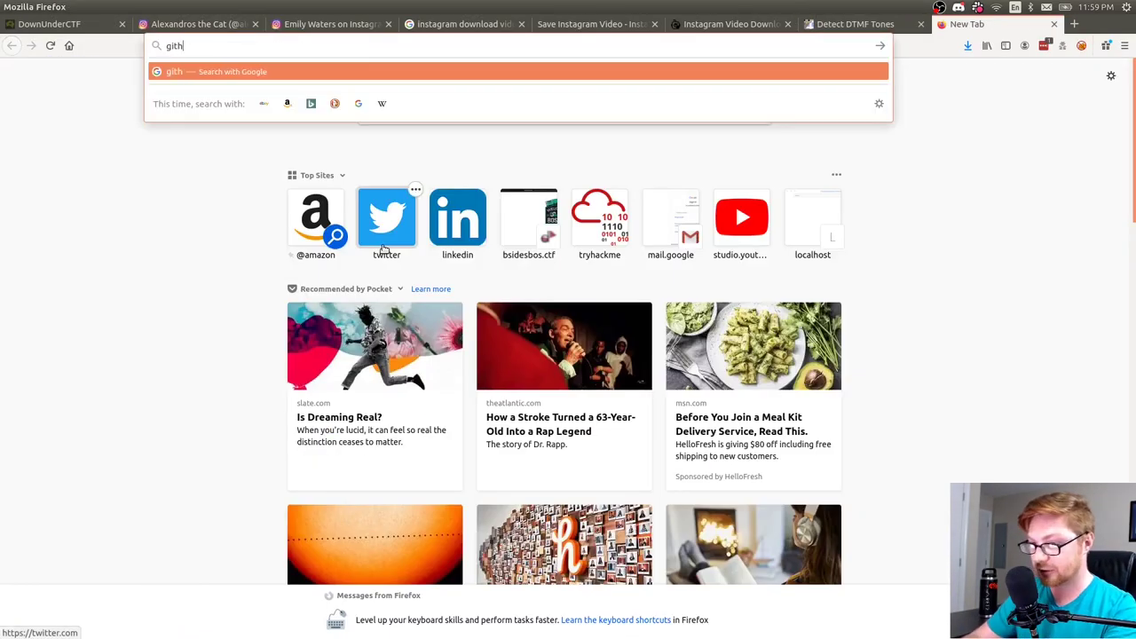
text(ub.com/Joh)
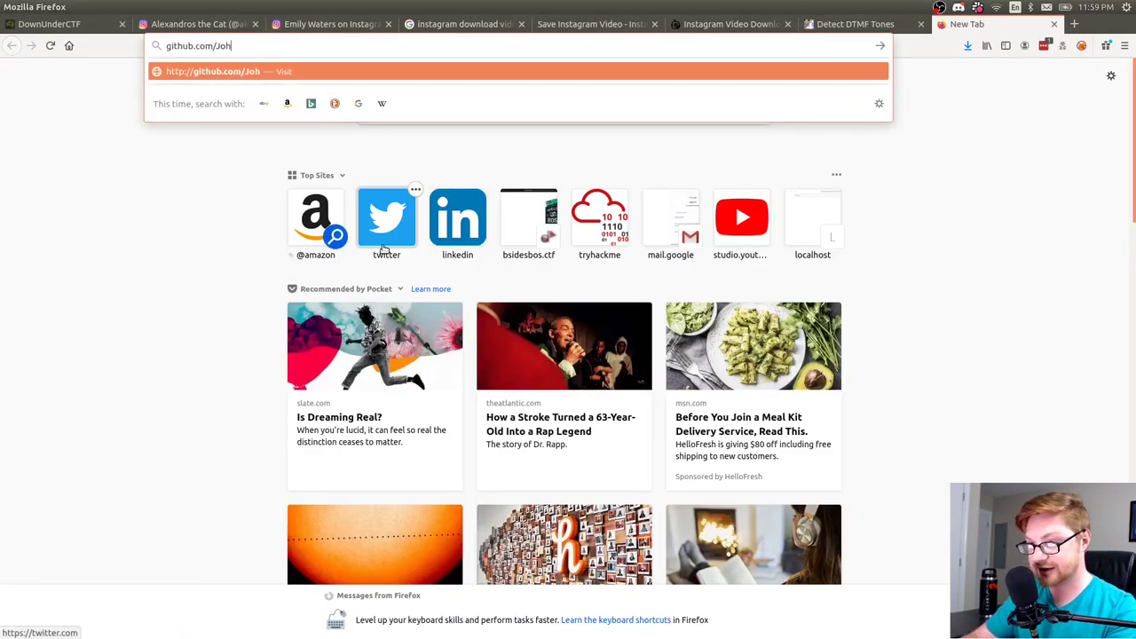
text(nHammond/ctf-)
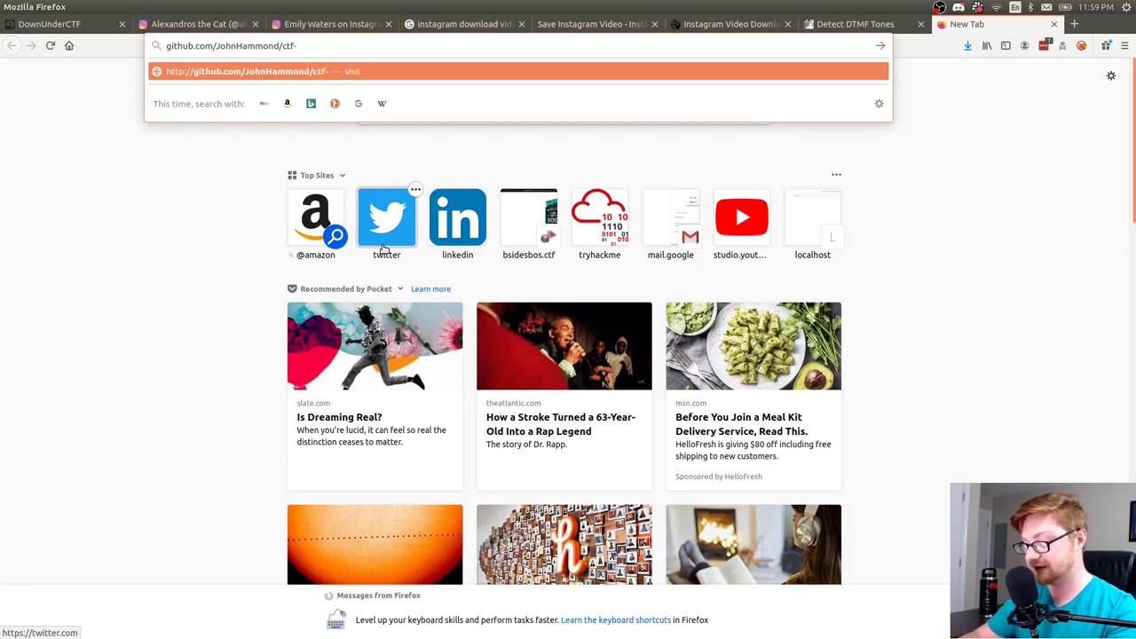
text(katana)
key(Return)
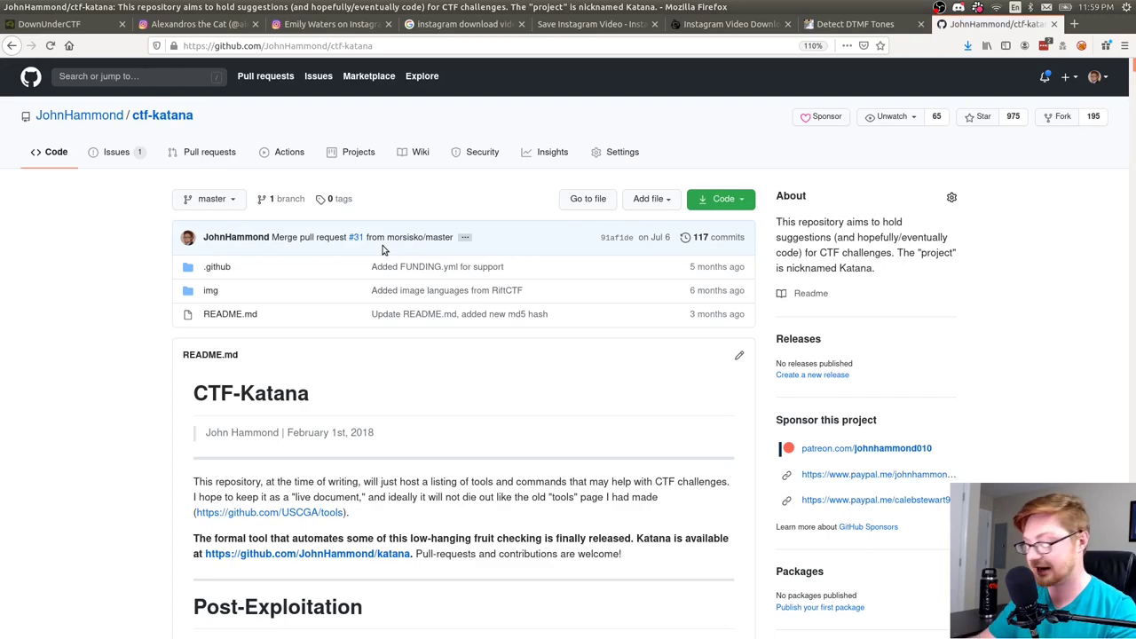
Look through the ctf-katana README in enlarged full-screen view to find the DTMF tone and phone keypad entries.
key(ctrl+plus)
key(ctrl+plus)
key(ctrl+plus)
key(F11)
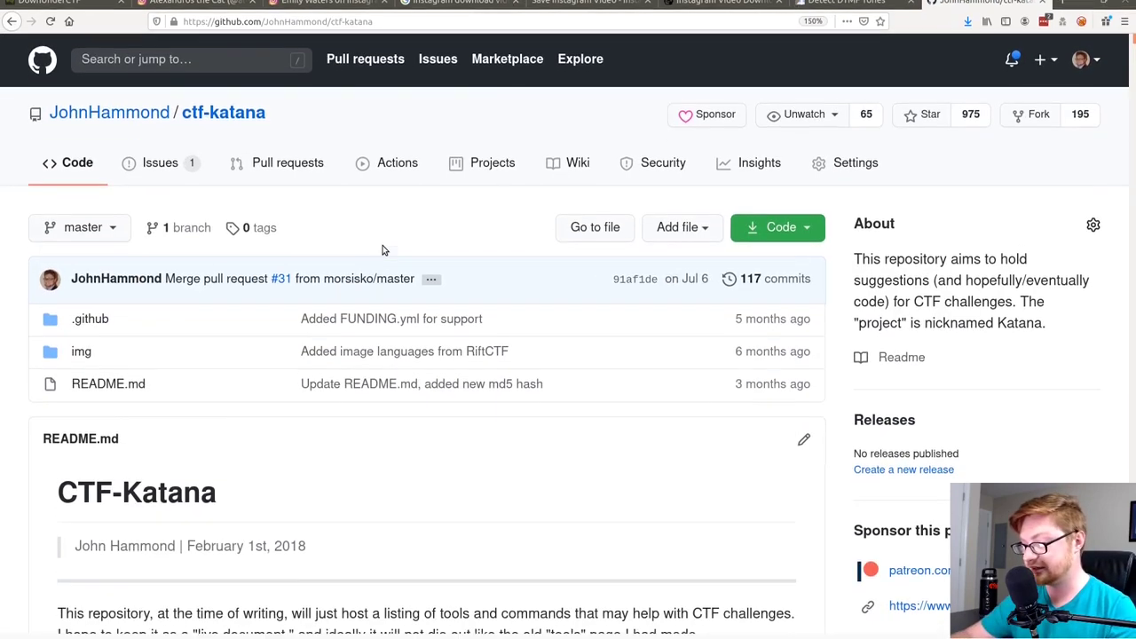
scroll(426, 347, down, 3)
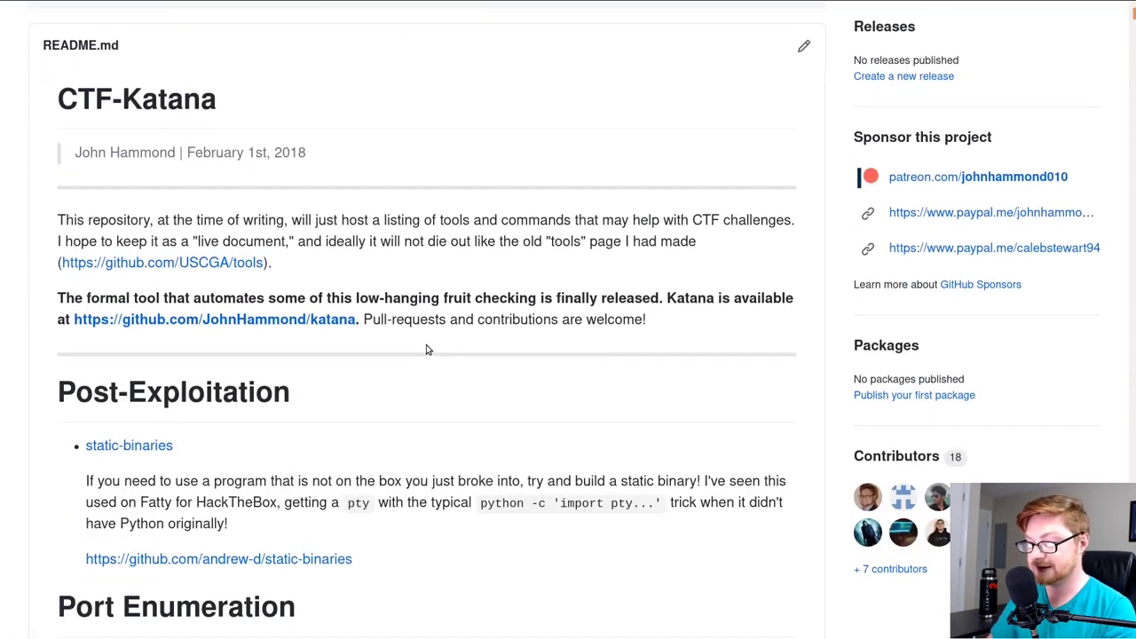
scroll(426, 348, down, 6)
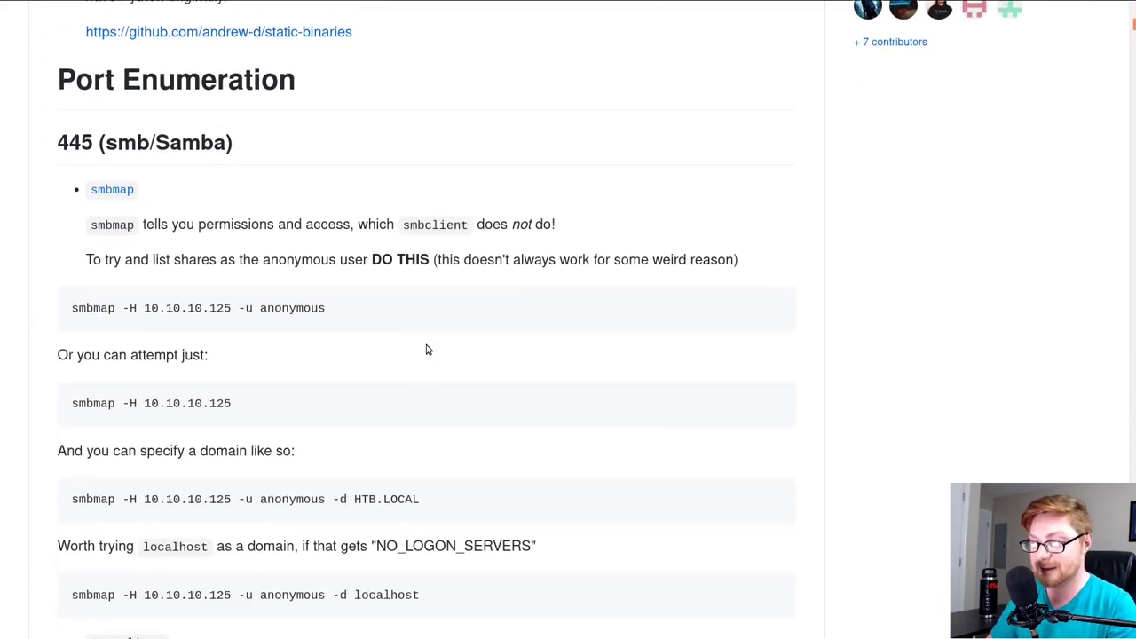
scroll(426, 349, down, 15)
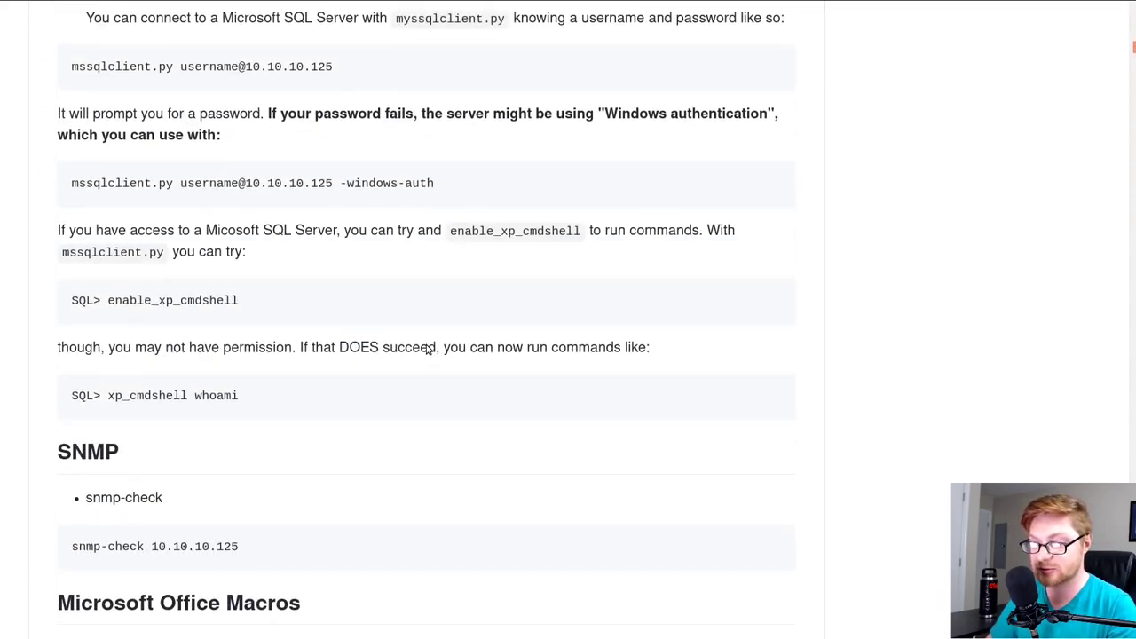
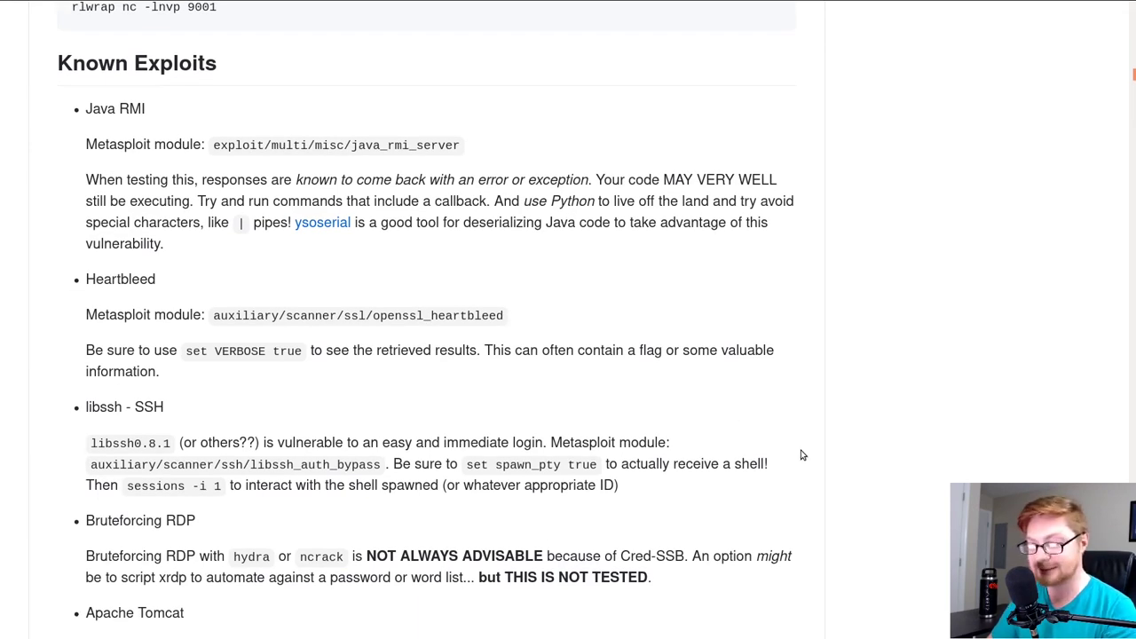
scroll(801, 455, down, 8)
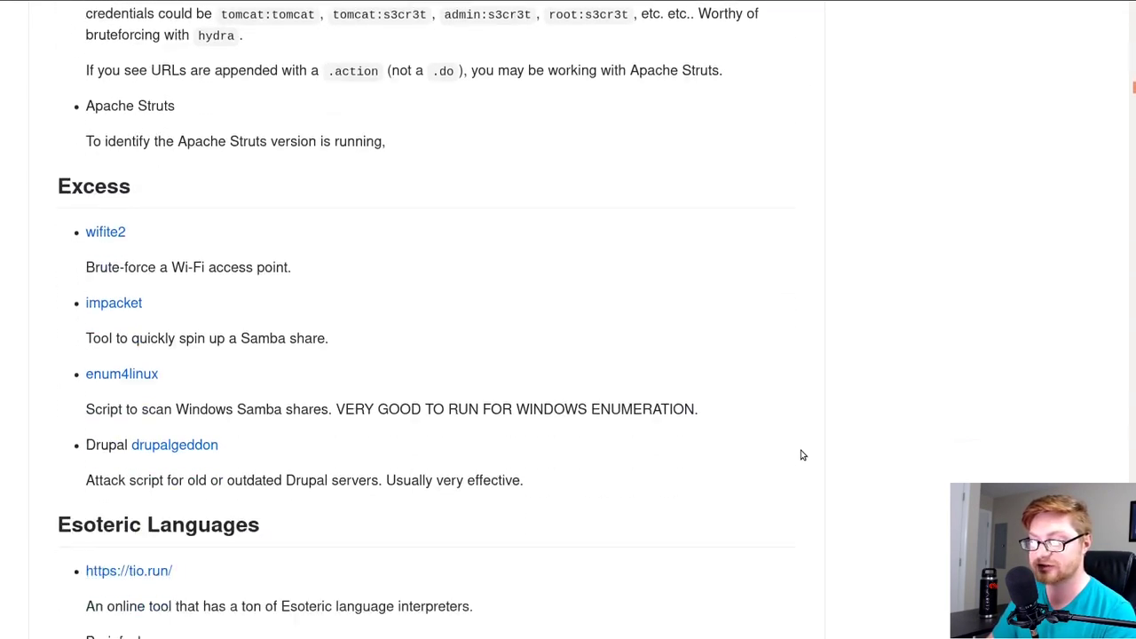
scroll(802, 455, down, 12)
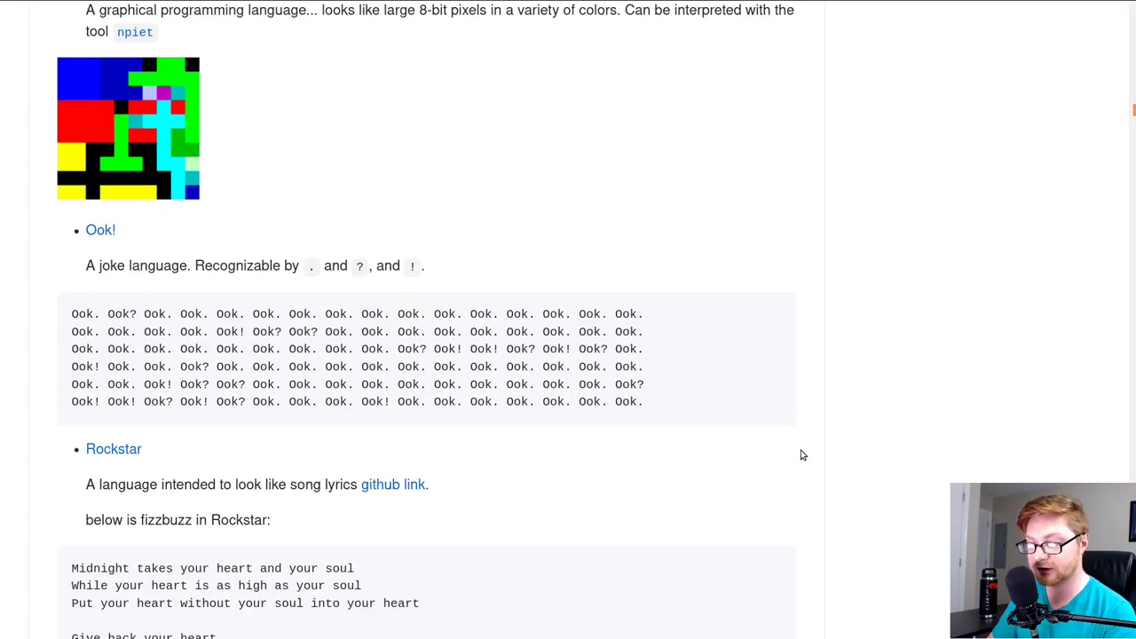
scroll(802, 455, down, 15)
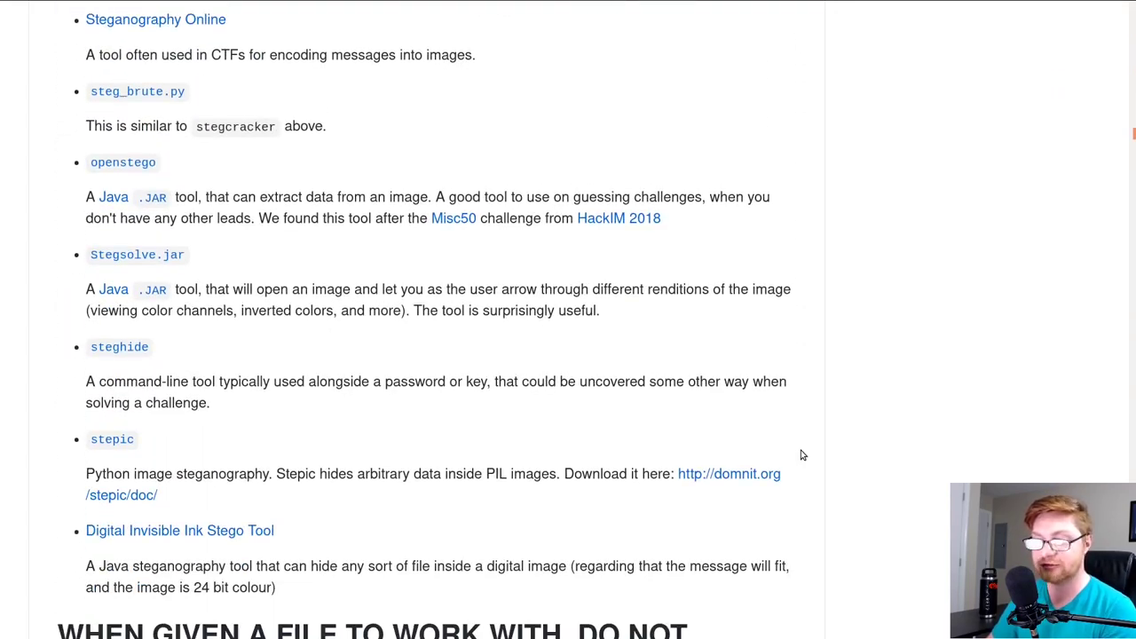
scroll(802, 456, down, 5)
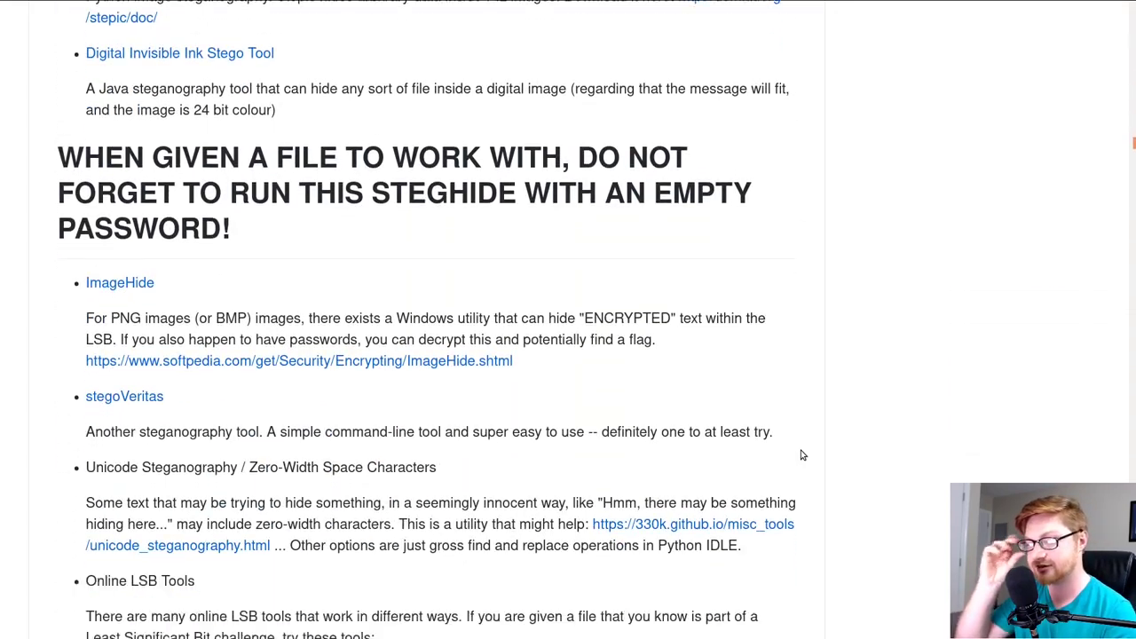
scroll(802, 455, down, 15)
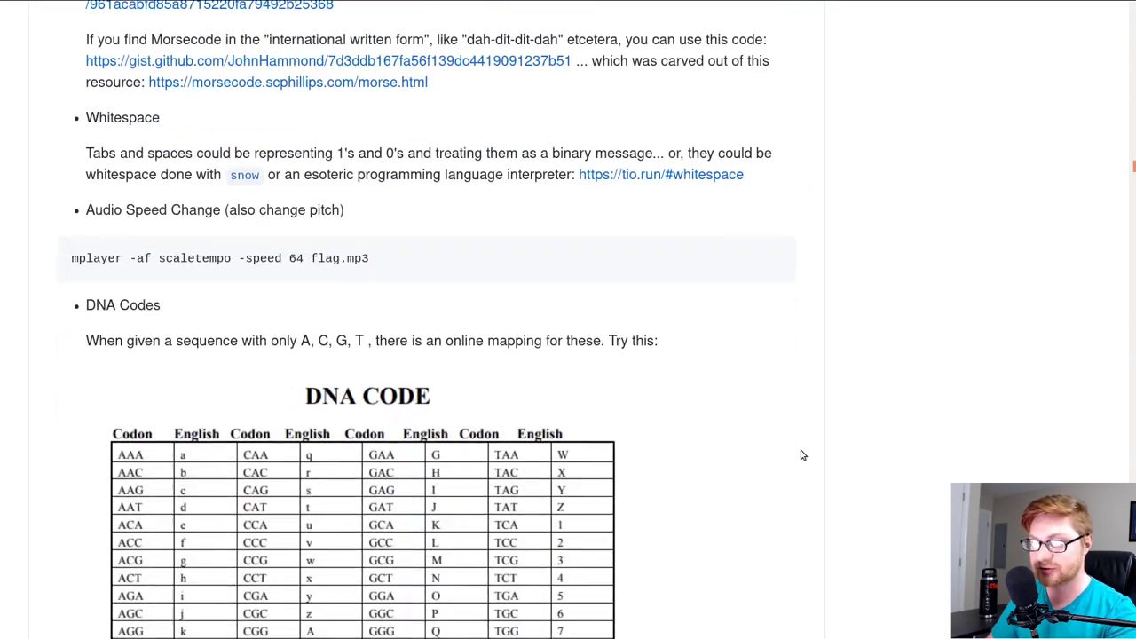
scroll(802, 455, down, 15)
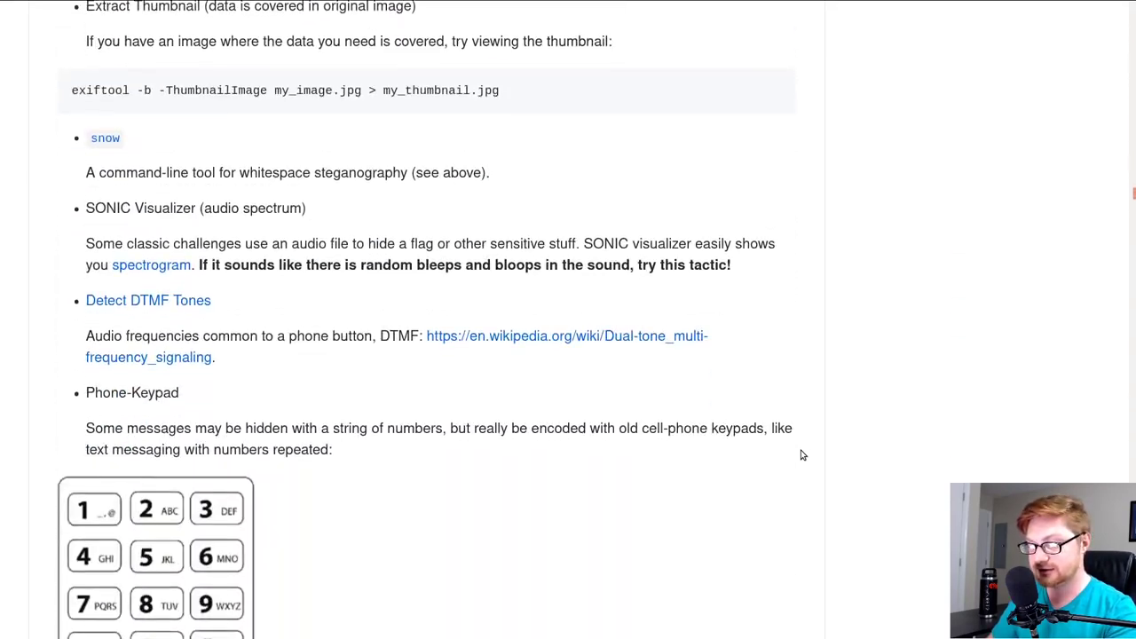
scroll(802, 455, down, 4)
Read the Phone-Keypad entry about number strings encoded with old cell-phone keypads and examine its keypad image.
ctrl+scroll(802, 455, up, 3)
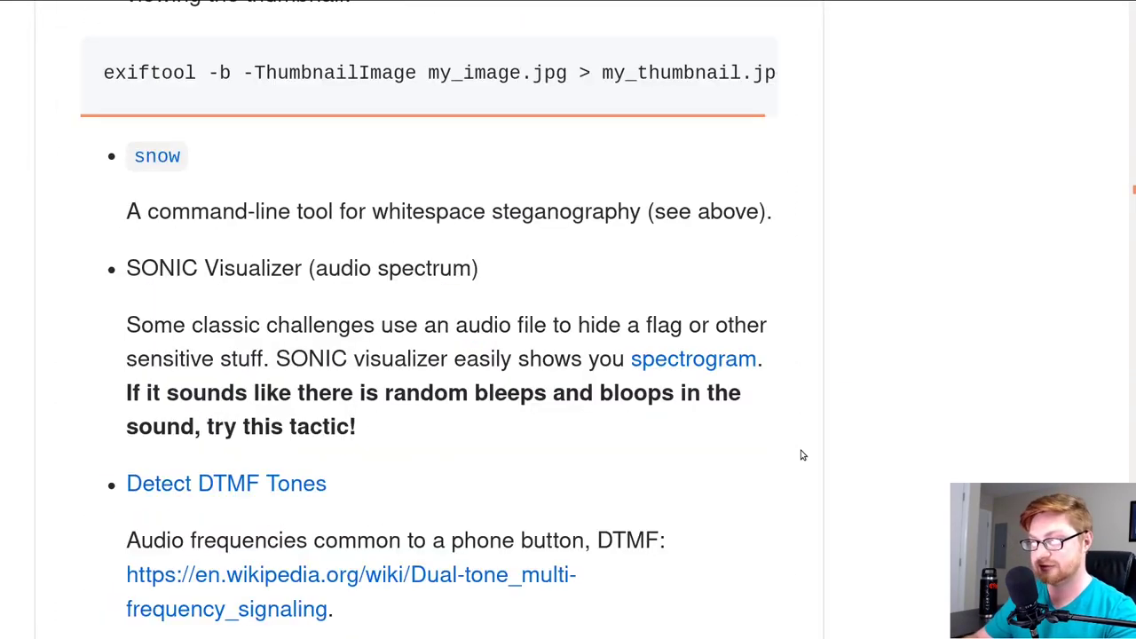
scroll(691, 452, down, 7)
scroll(690, 451, up, 3)
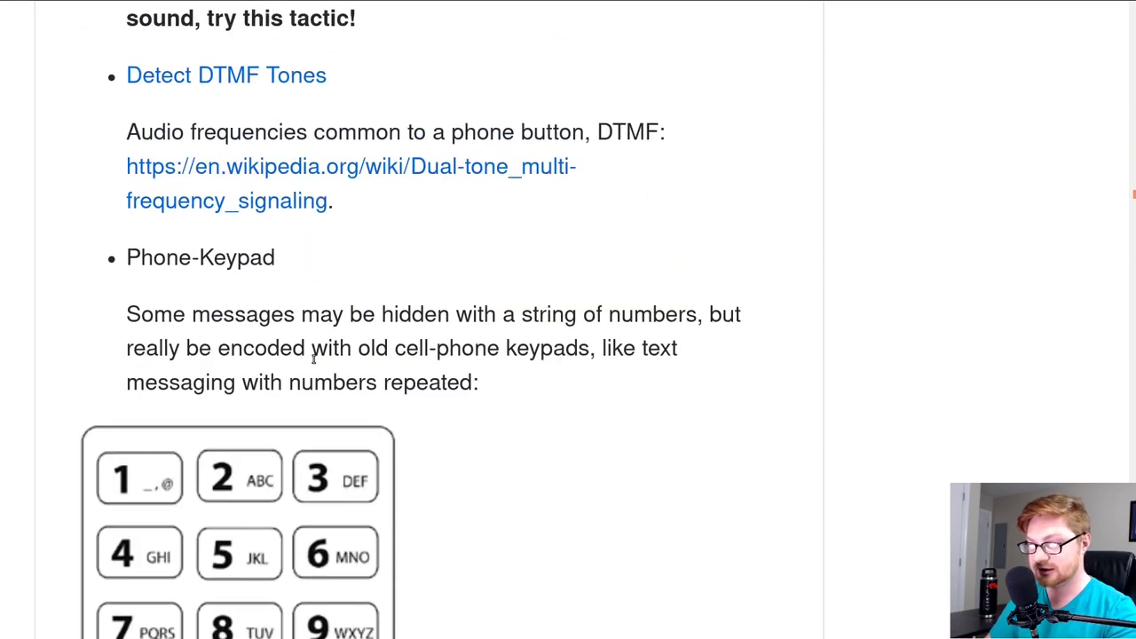
drag(186, 315, 582, 317)
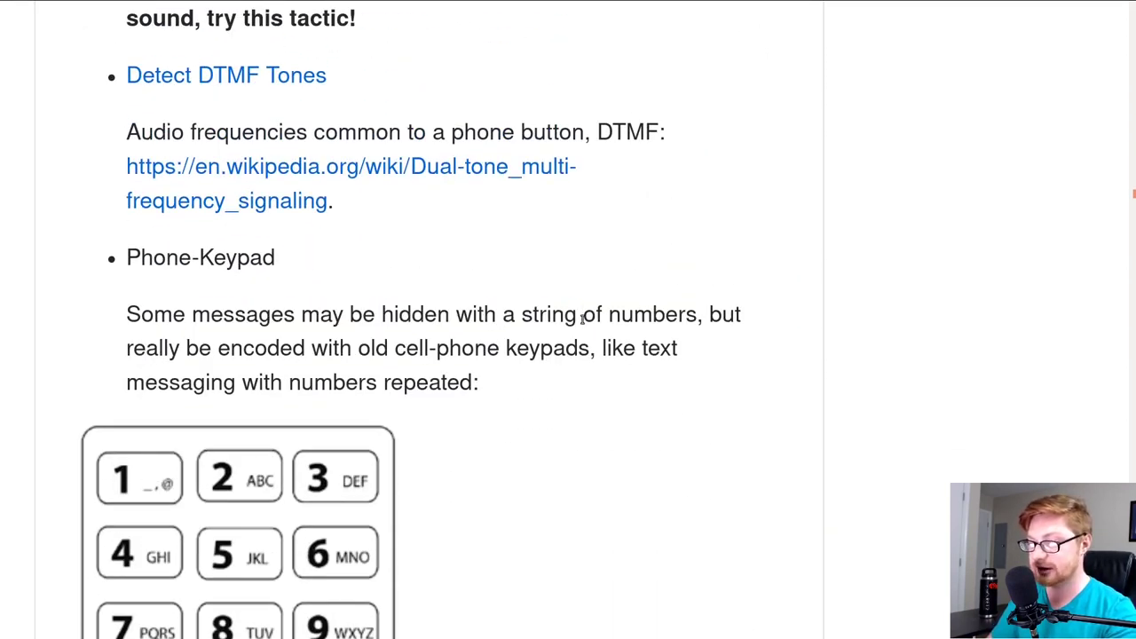
drag(212, 347, 280, 349)
drag(360, 350, 425, 348)
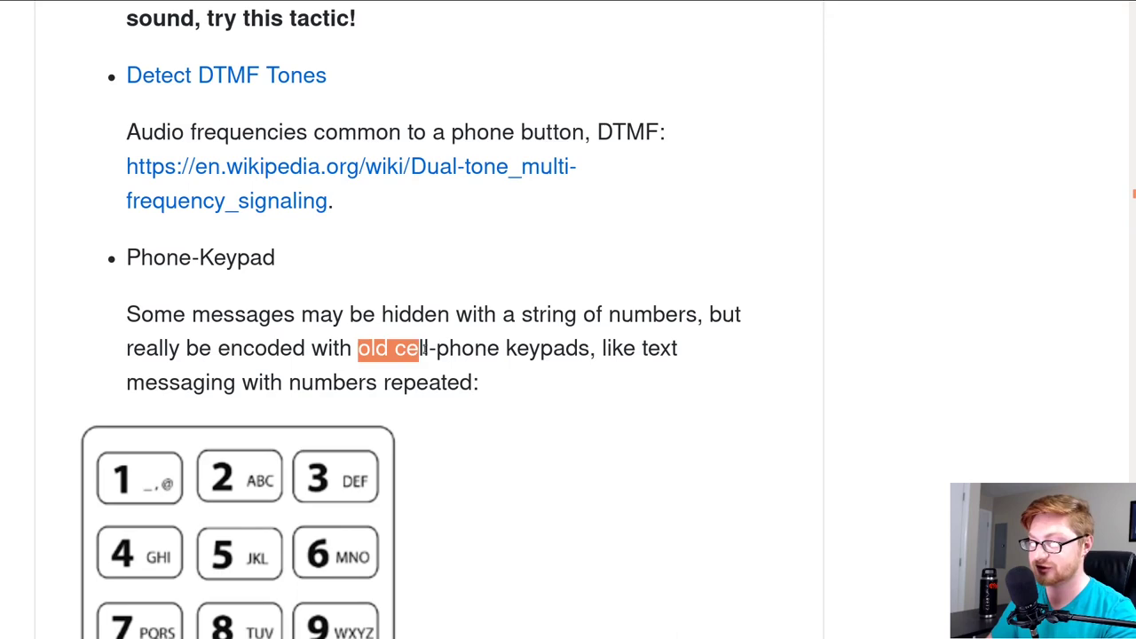
scroll(575, 345, down, 3)
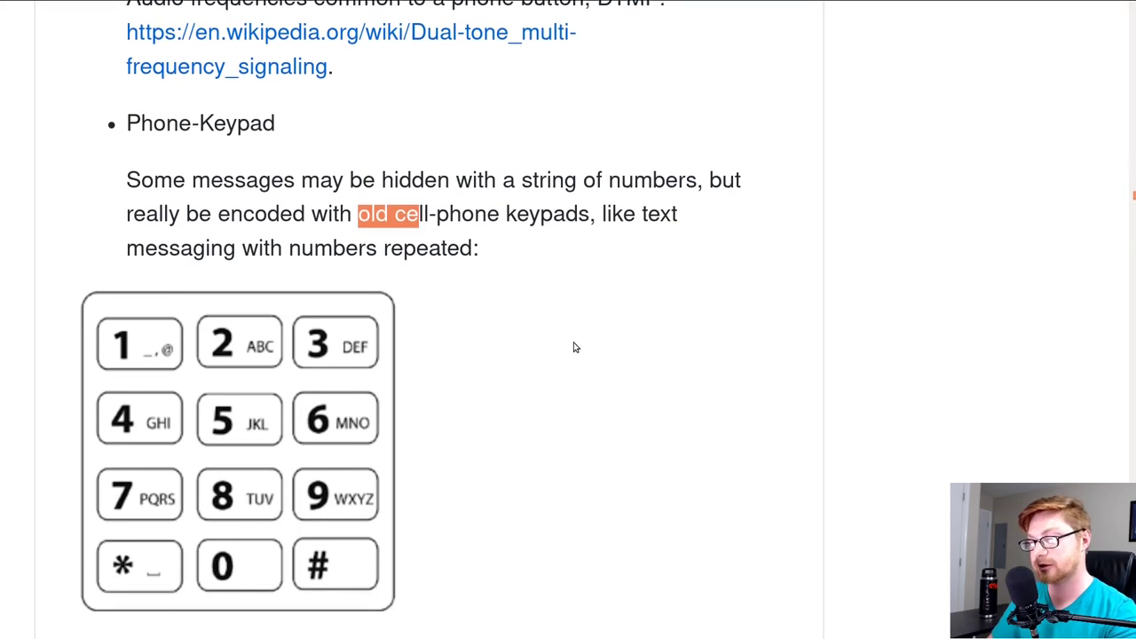
scroll(266, 363, down, 2)
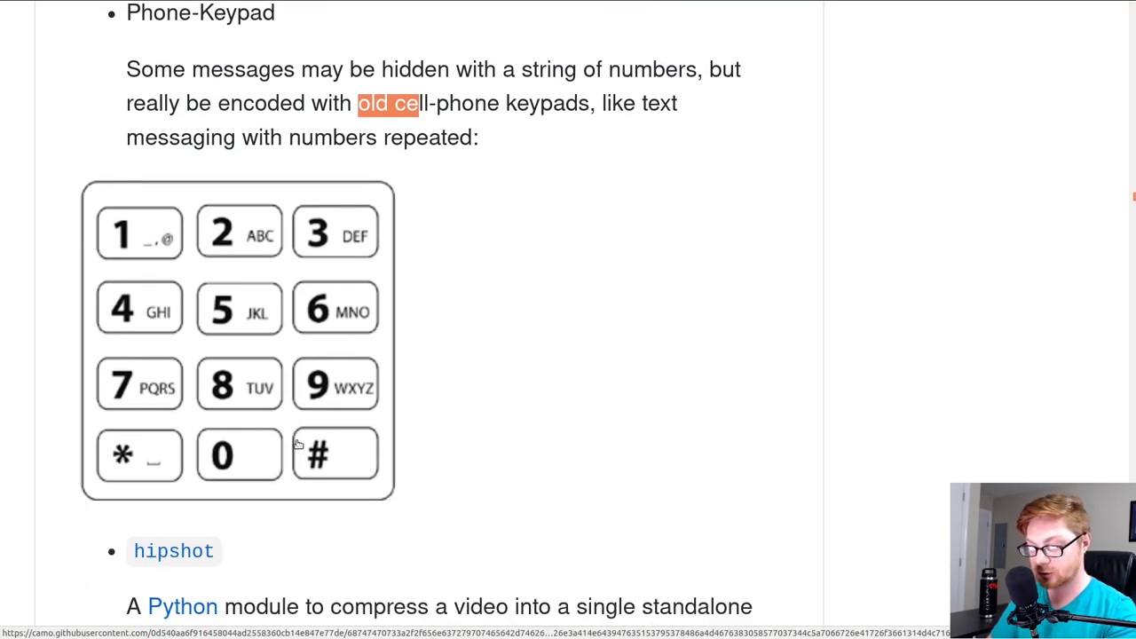
Switch to Sublime Text, insert an extra 0 after the leading 6338, and copy the whole digit string.
key(alt+Tab)
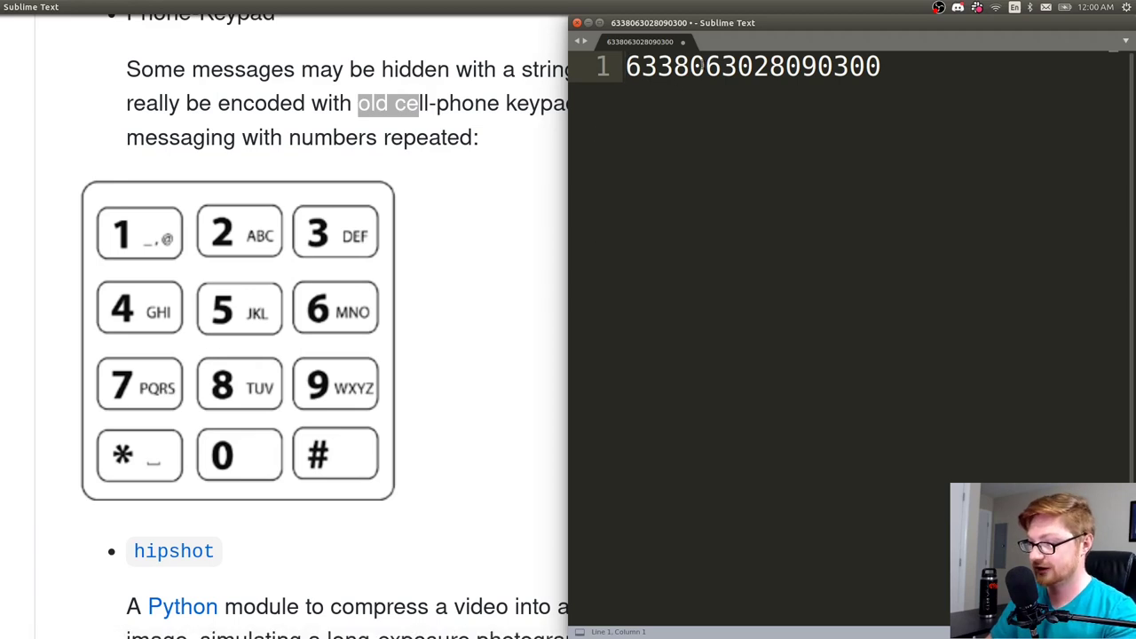
drag(689, 67, 706, 66)
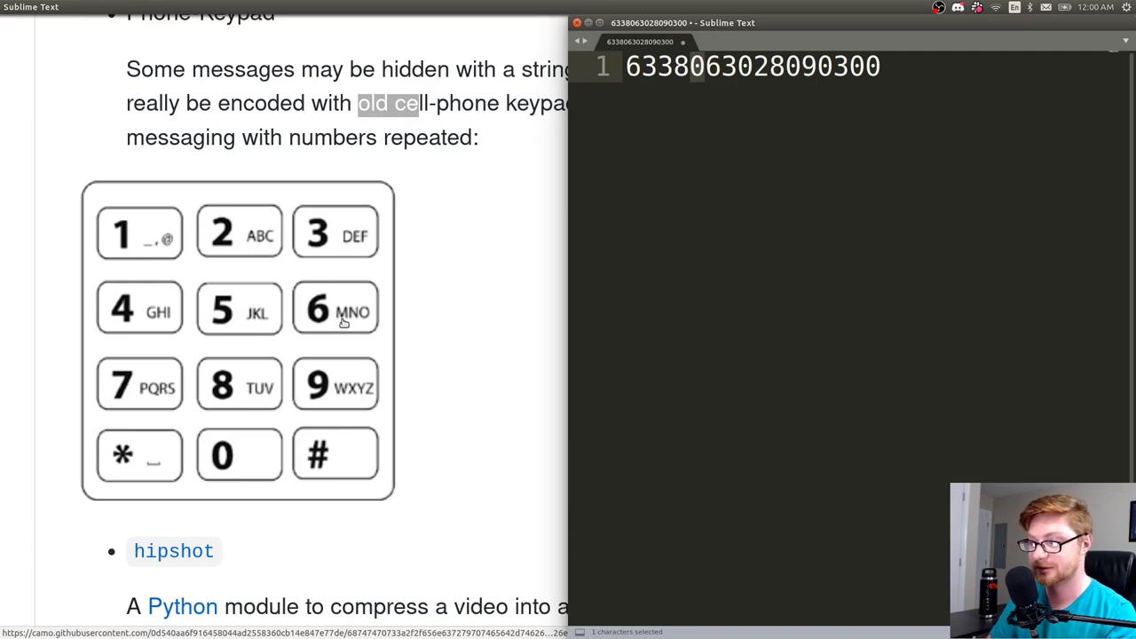
click(656, 68)
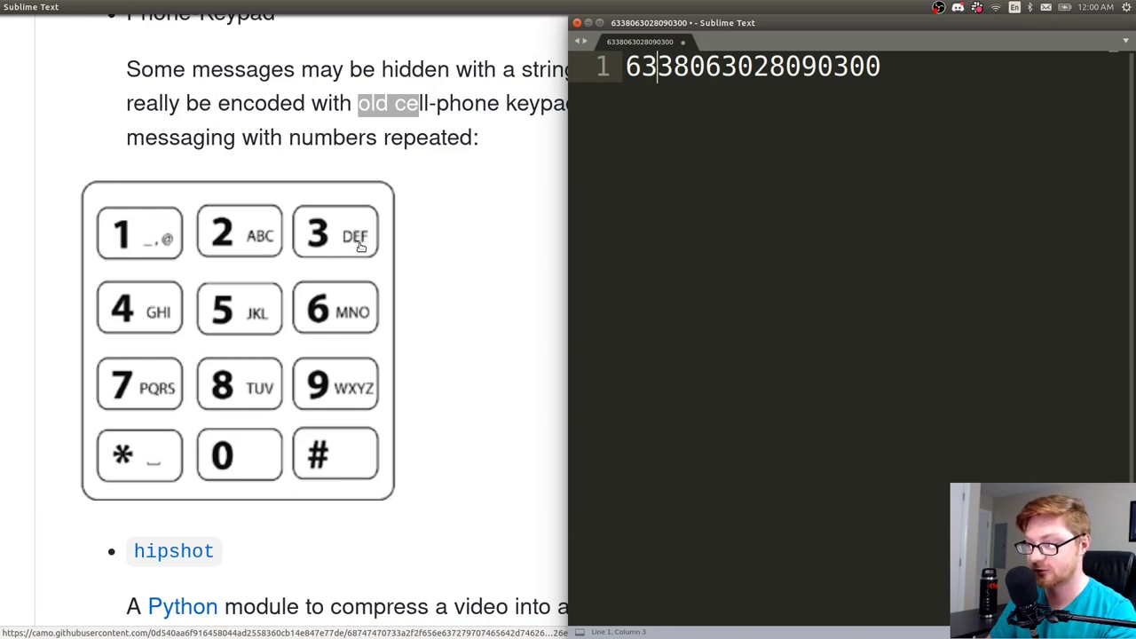
click(696, 67)
text(0)
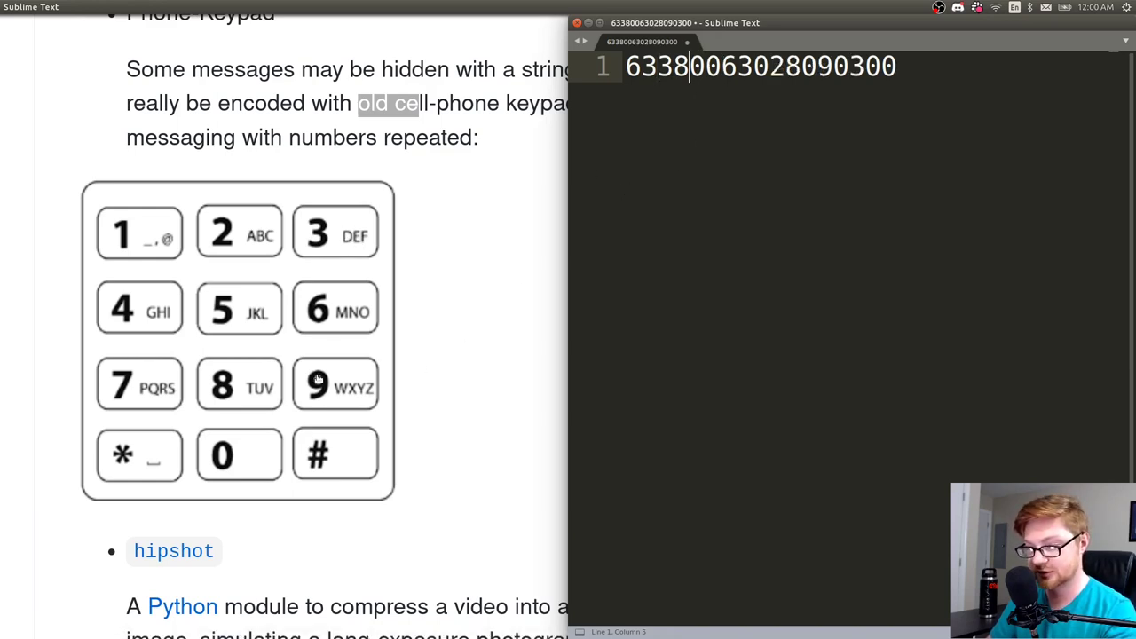
click(724, 237)
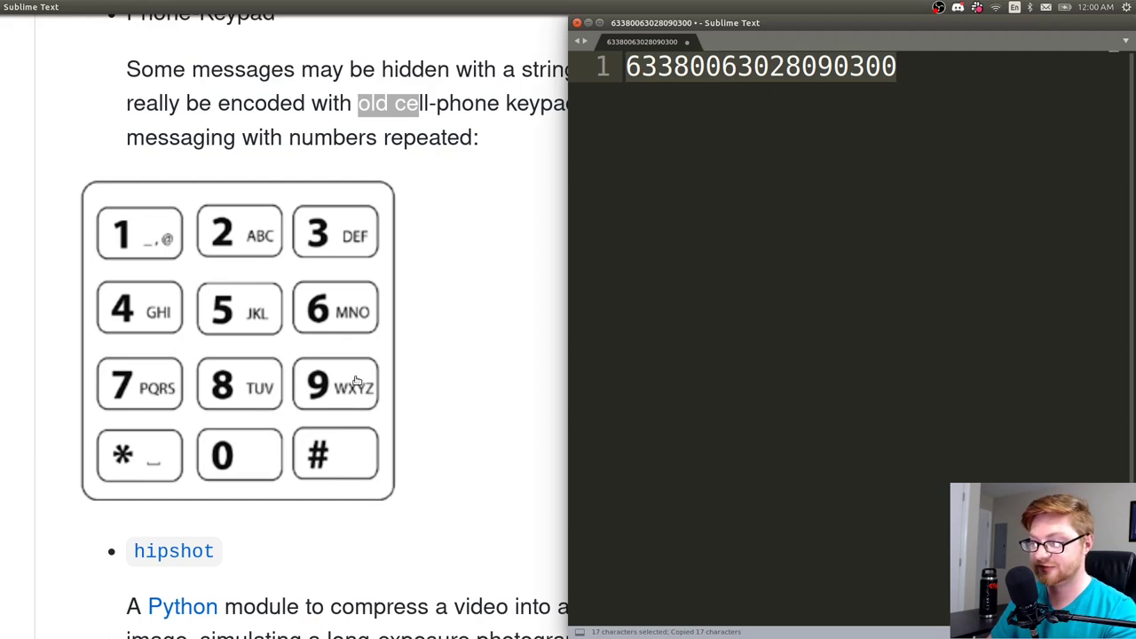
Switch to Firefox and recheck the list of found tones on the Detect DTMF Tones page.
click(502, 343)
key(ctrl+shift+Tab)
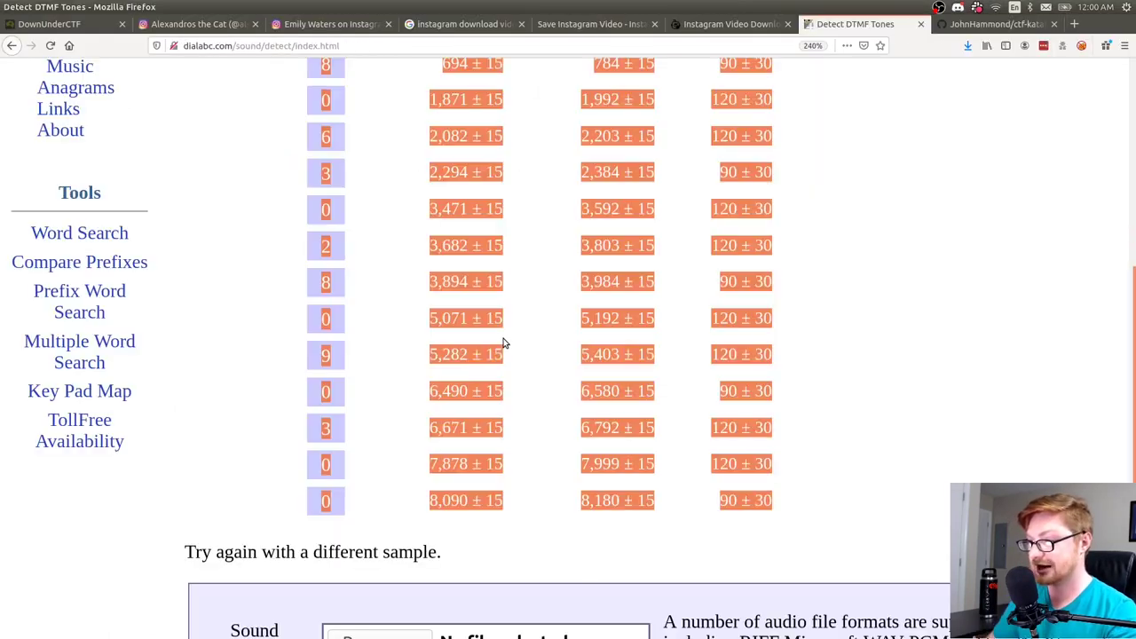
scroll(452, 331, up, 5)
click(388, 433)
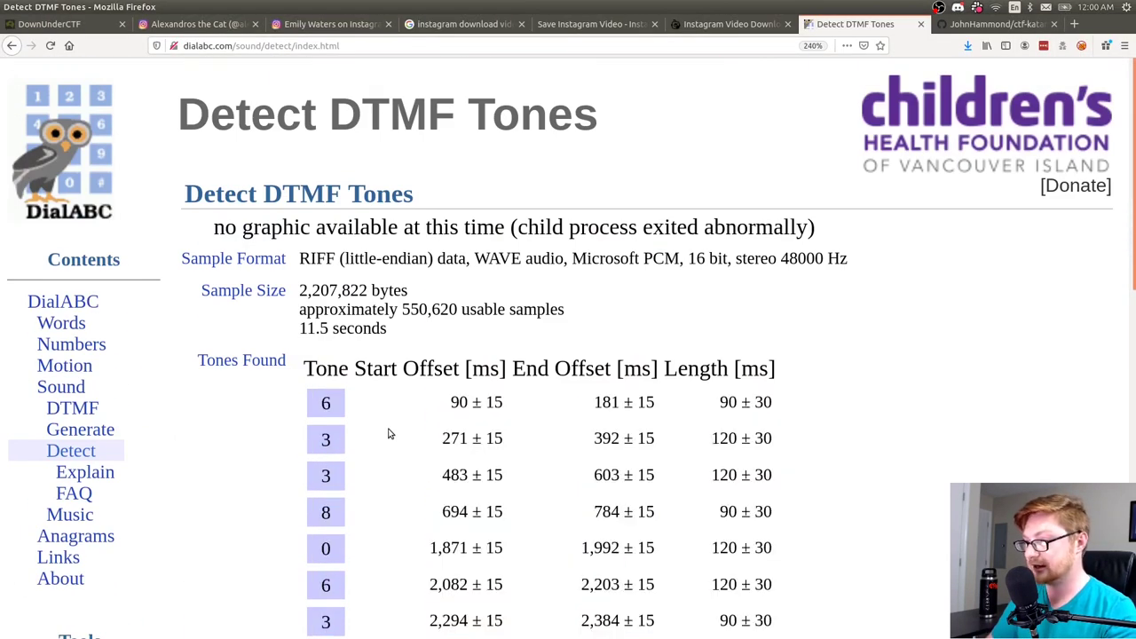
Search the web for "t9 cipher decoder" in a new tab and open dCode's T9 Converter.
key(ctrl+t)
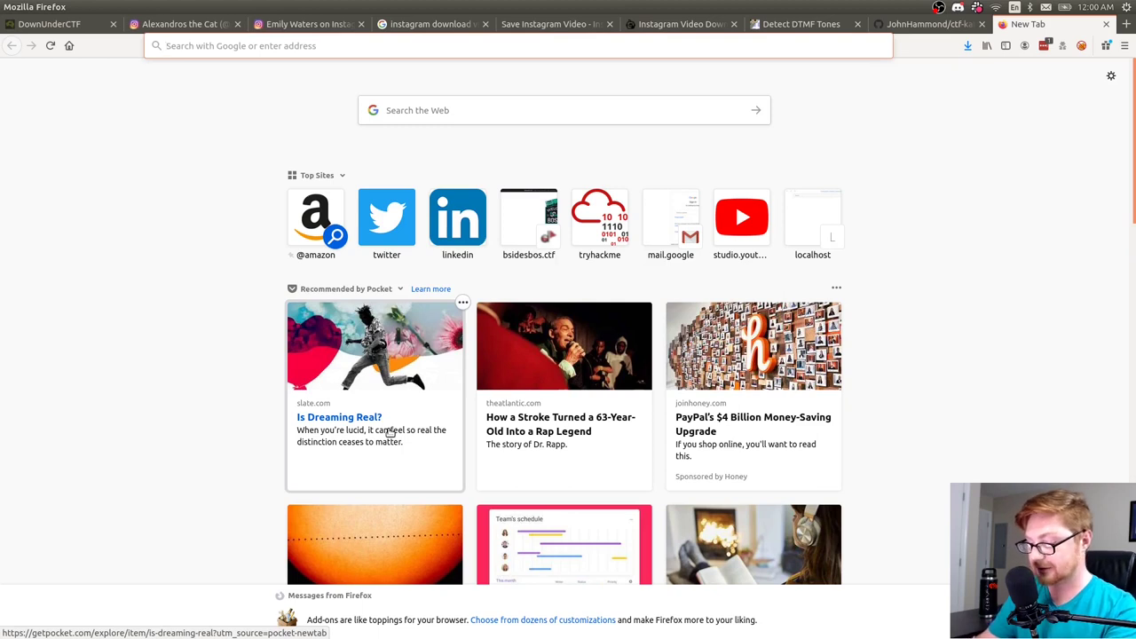
text(t9 cipher decode)
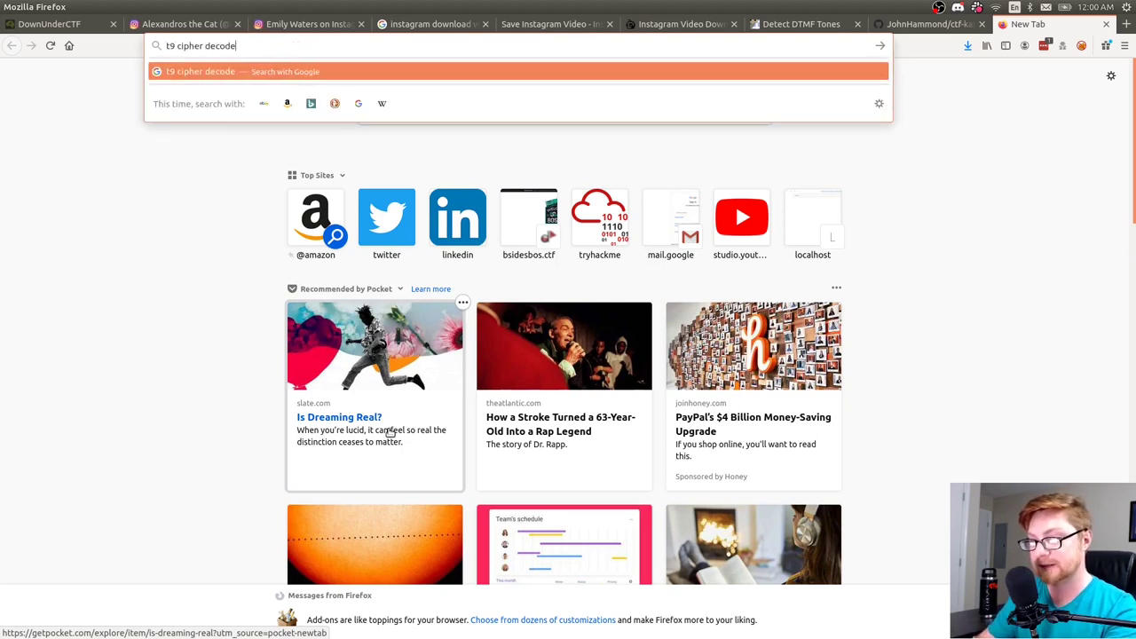
text(r)
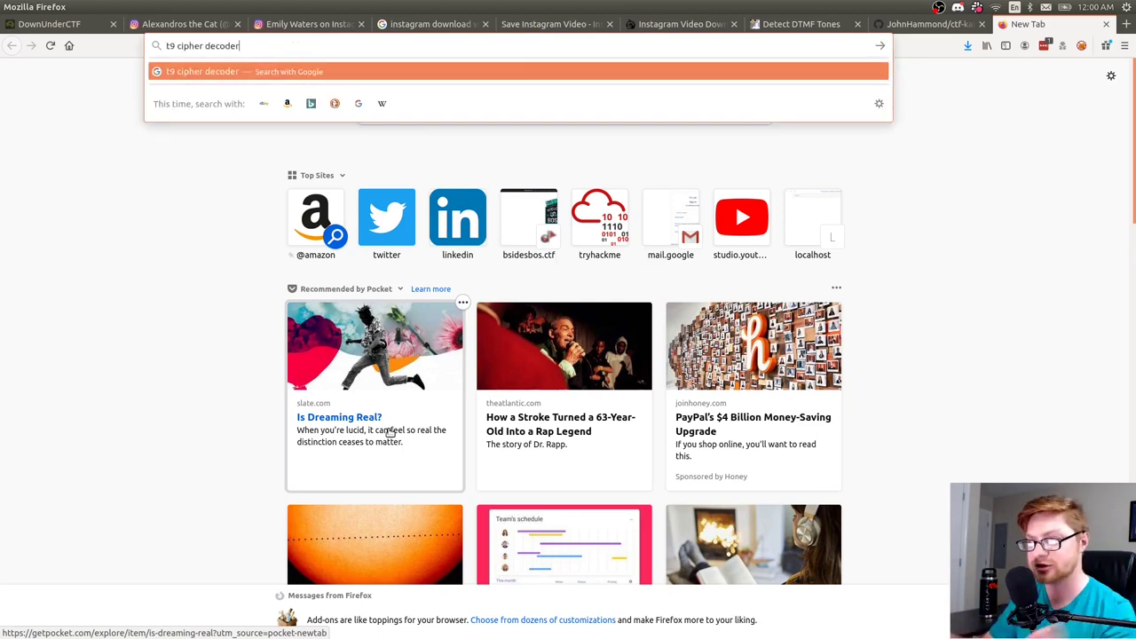
key(Return)
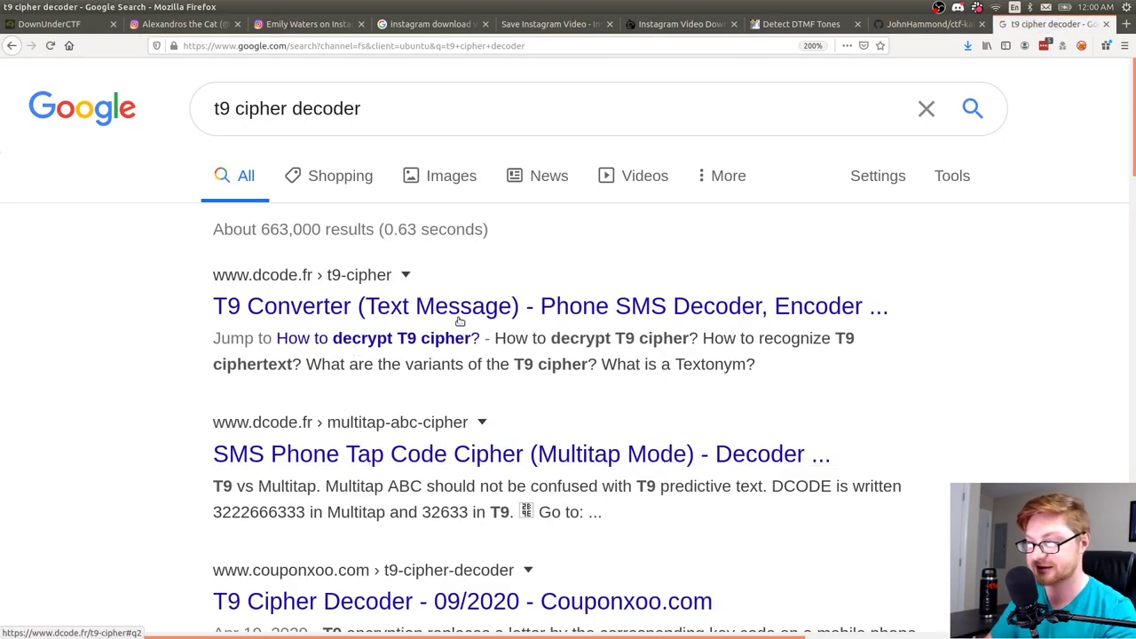
click(308, 306)
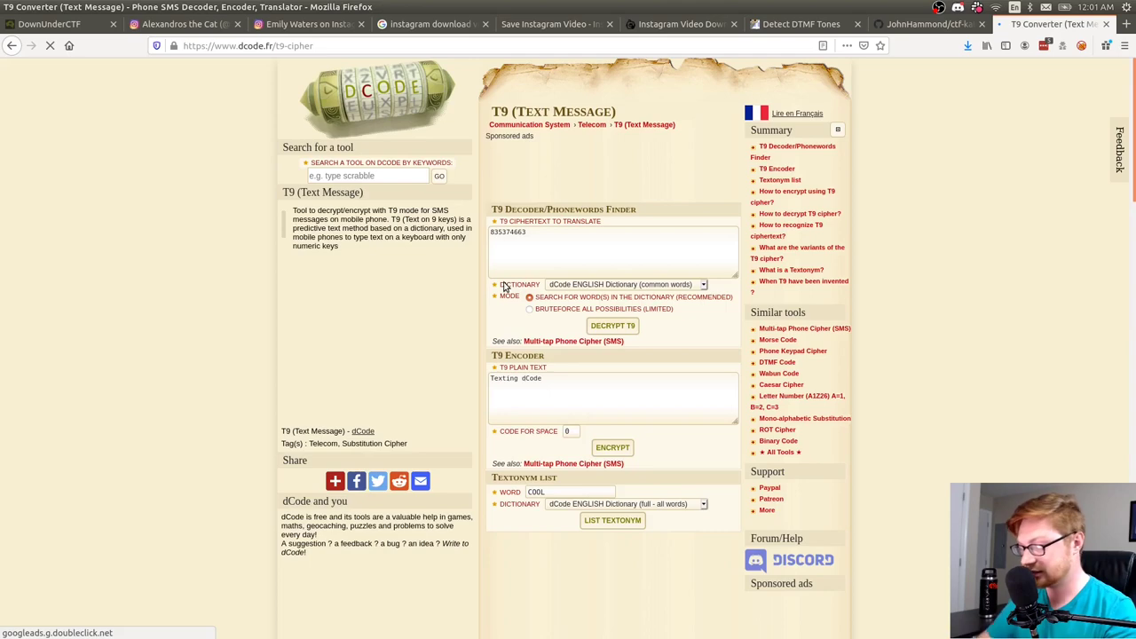
key(ctrl+plus)
key(ctrl+plus)
key(ctrl+plus)
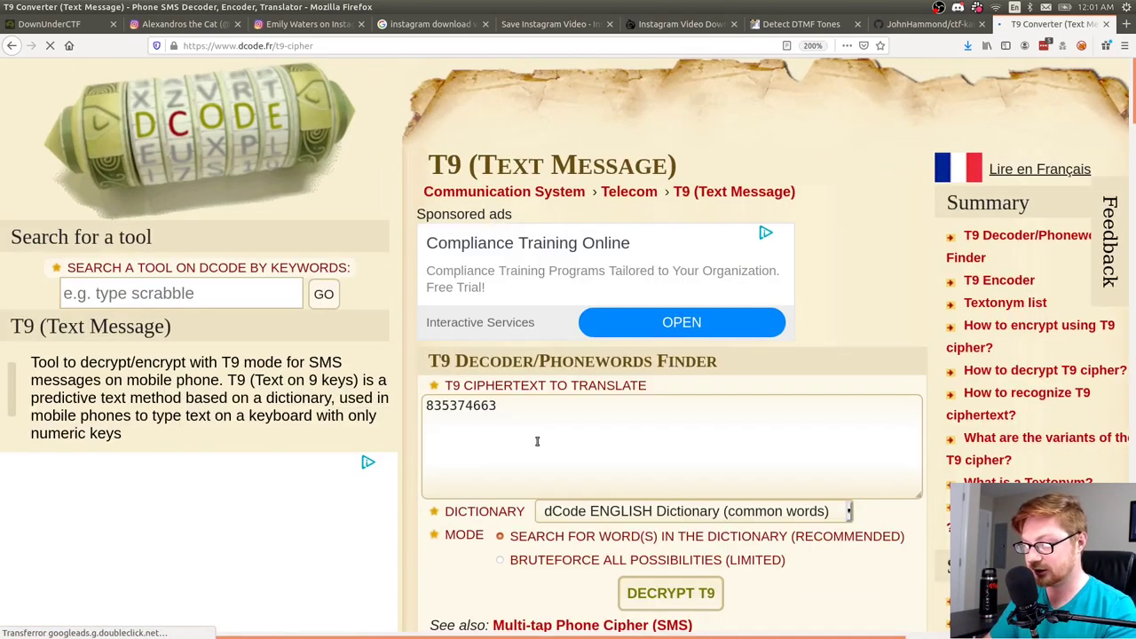
double_click(537, 441)
key(BackSpace)
key(ctrl+v)
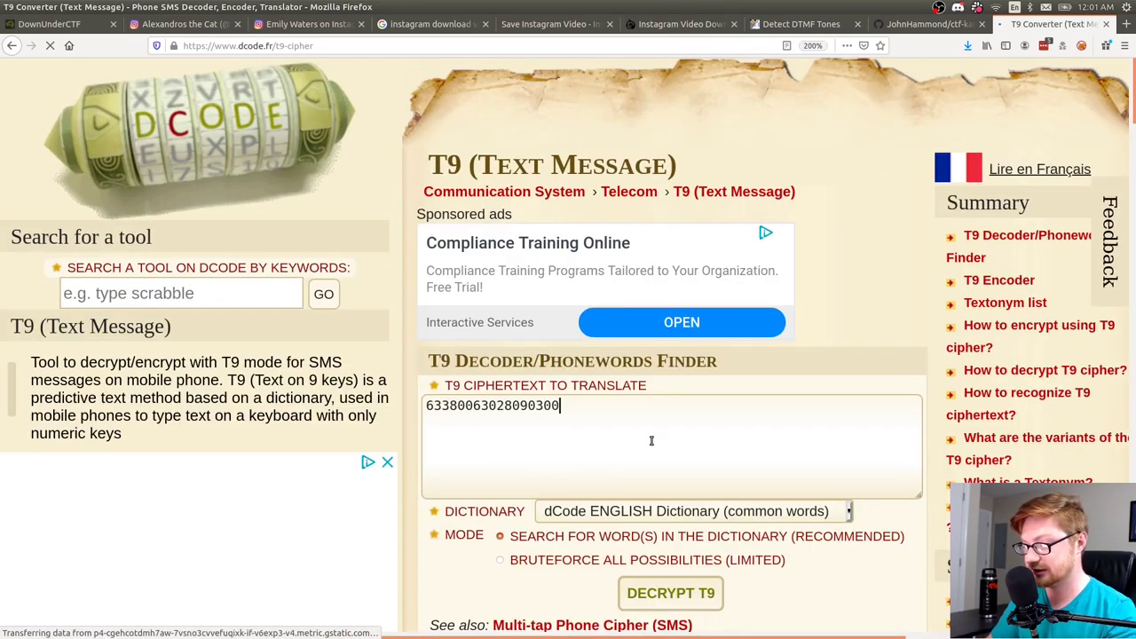
click(671, 592)
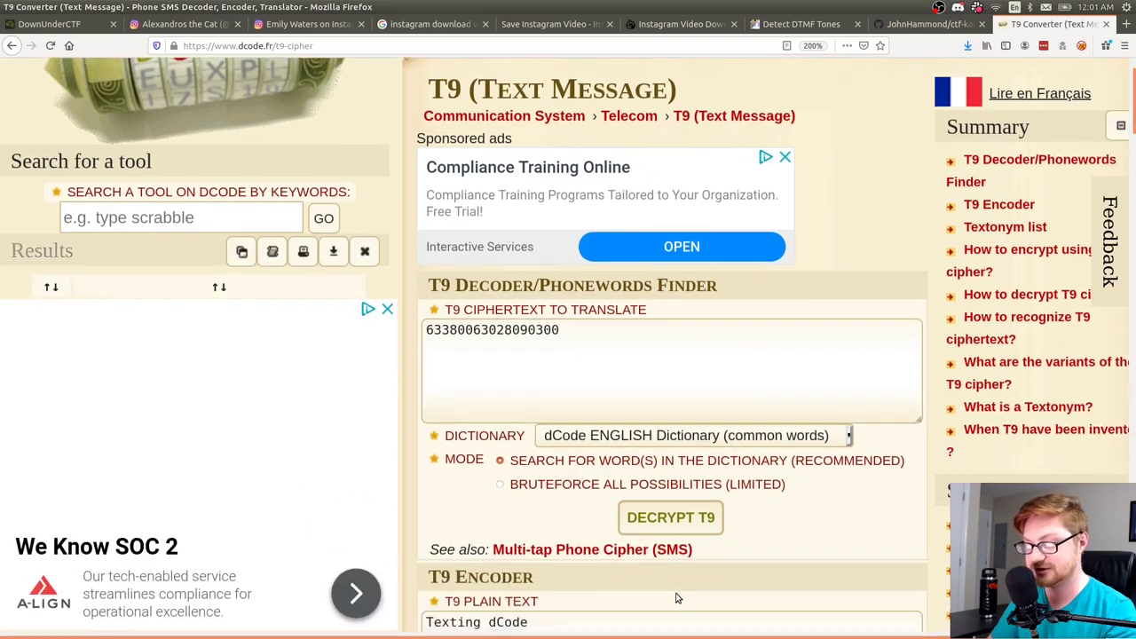
Examine the T9 decryption results, comparing the candidate words for each group of digits.
scroll(198, 446, down, 1)
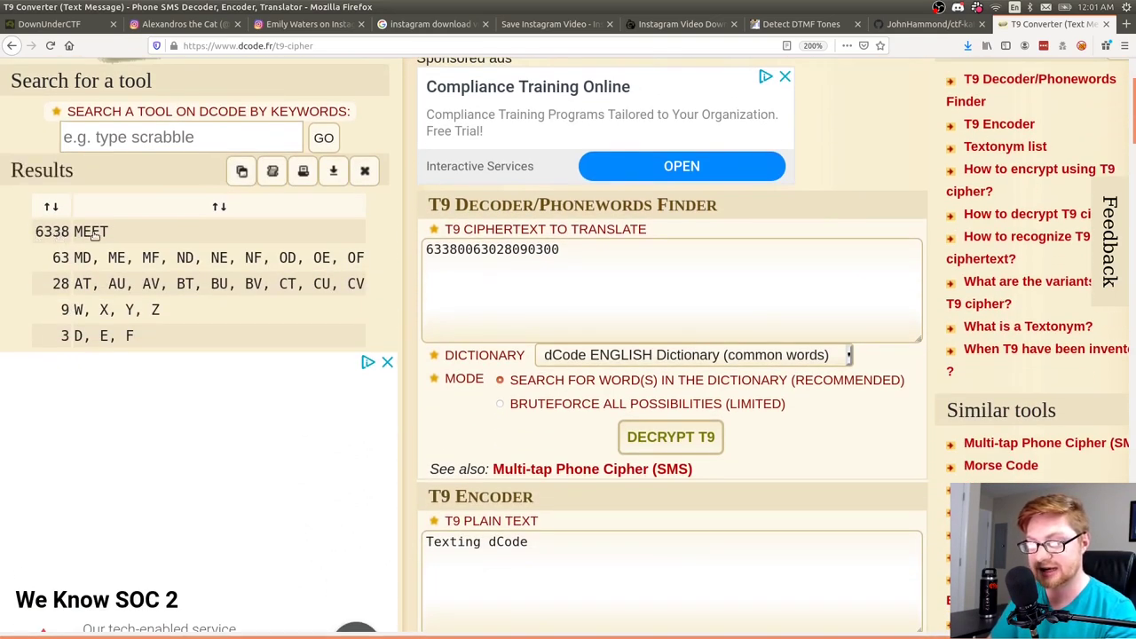
drag(110, 234, 79, 231)
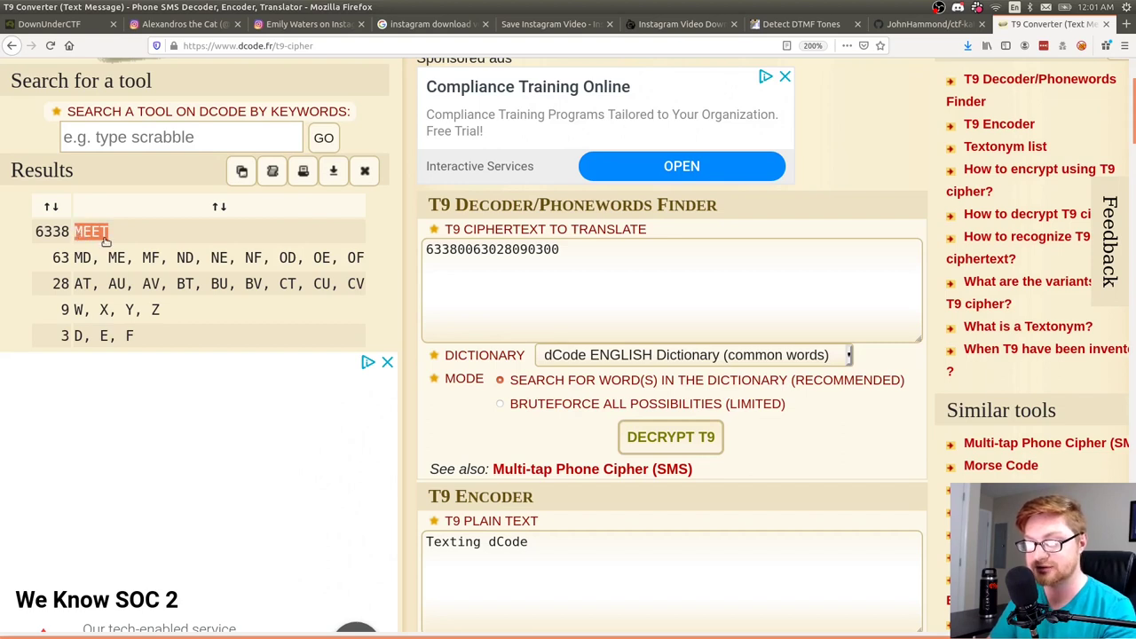
drag(52, 257, 65, 258)
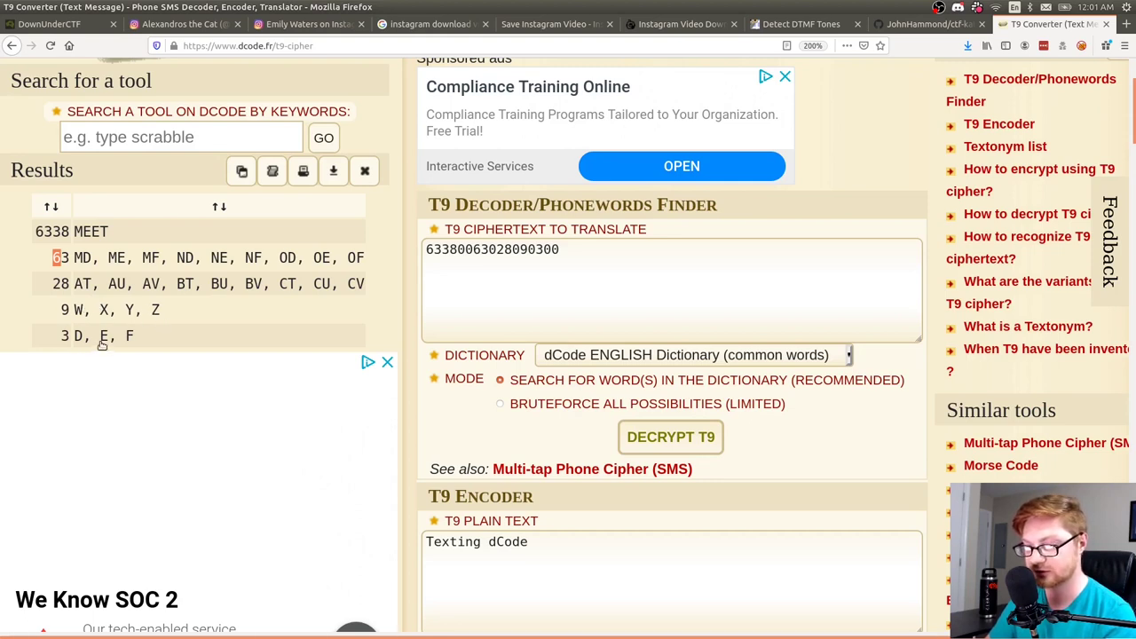
Return from the T9 results to the alexandrosthecat Instagram profile and close its followers list.
drag(151, 340, 76, 314)
click(76, 312)
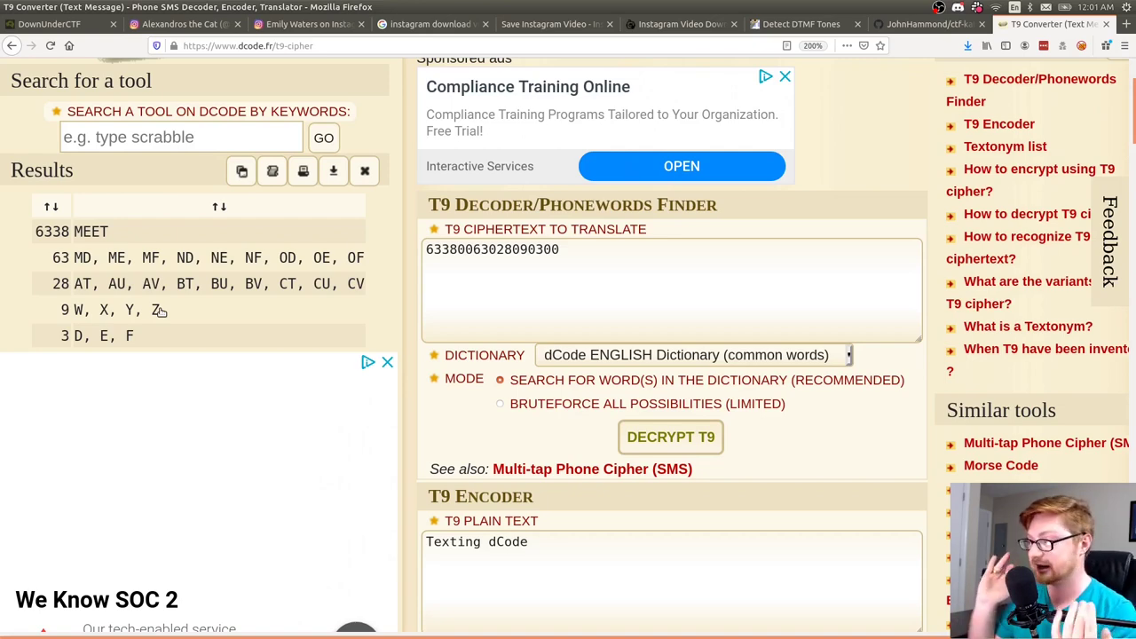
key(ctrl+Page_Up)
key(ctrl+Page_Up)
key(ctrl+Page_Up)
key(ctrl+Page_Up)
key(ctrl+Page_Up)
key(ctrl+Page_Up)
key(ctrl+Page_Up)
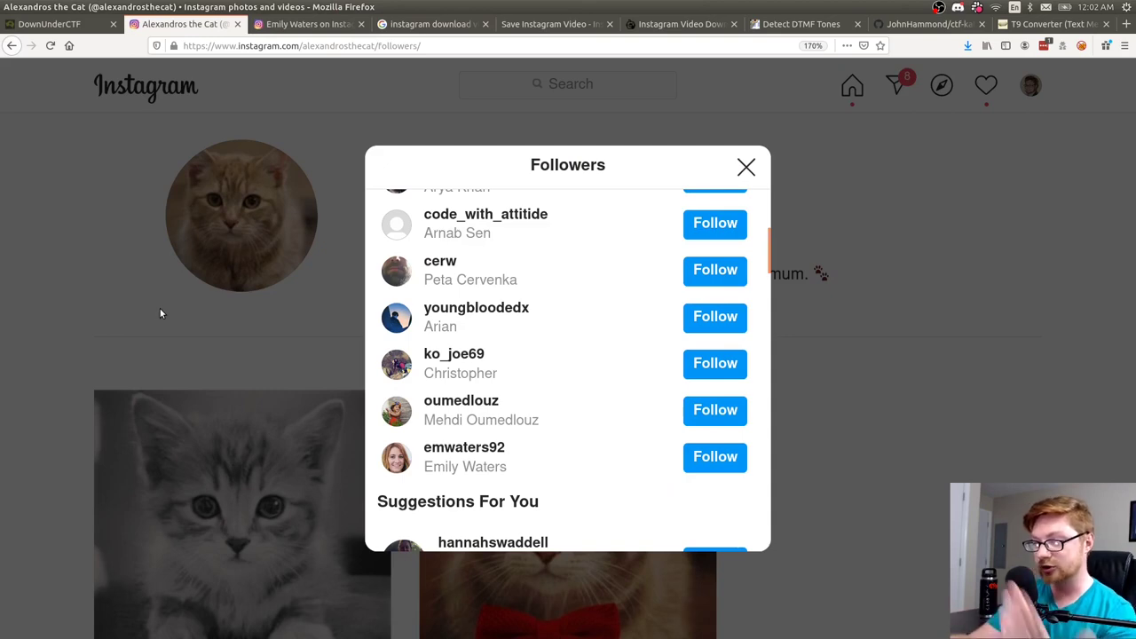
click(119, 315)
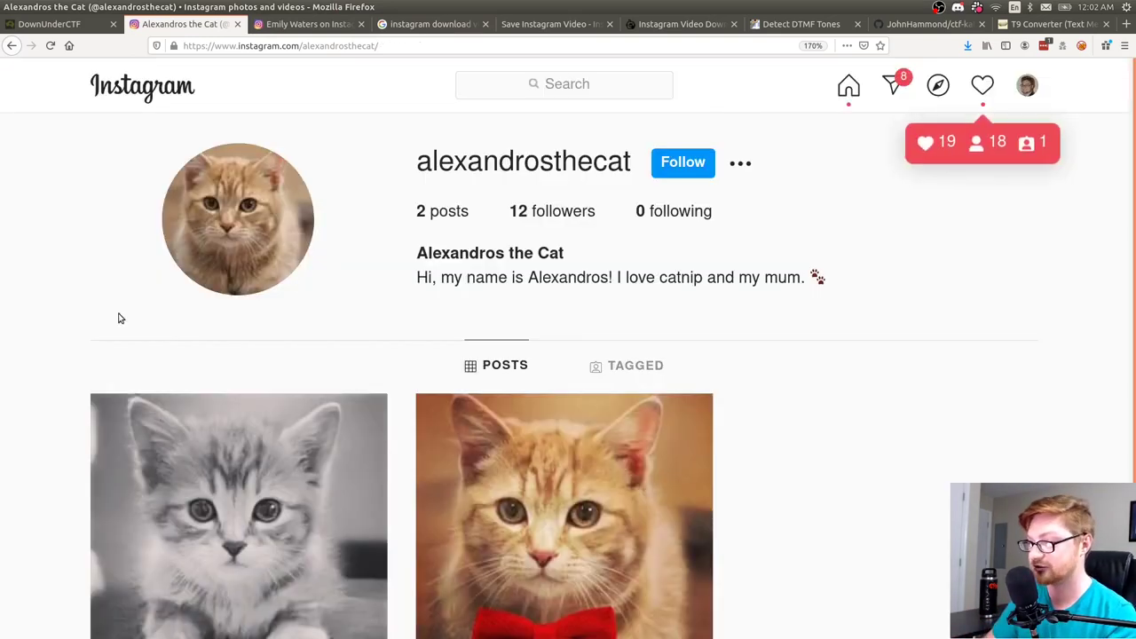
Open the black-and-white kitten post and copy the link bit.ly/3h3e7A0 from its caption.
scroll(120, 317, down, 3)
click(198, 350)
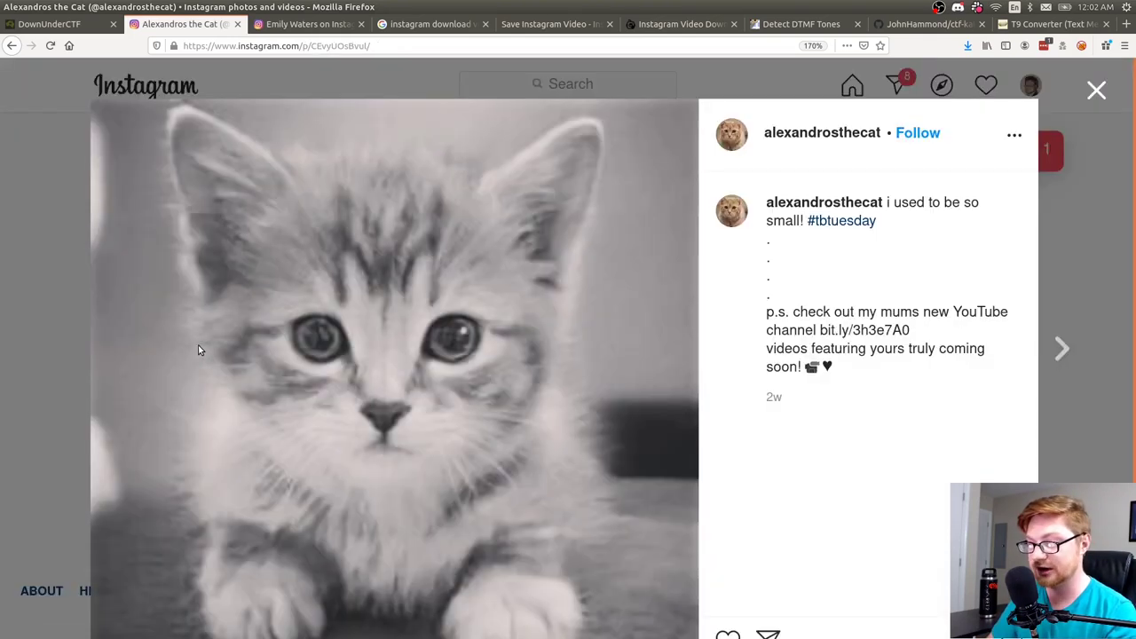
scroll(802, 308, down, 1)
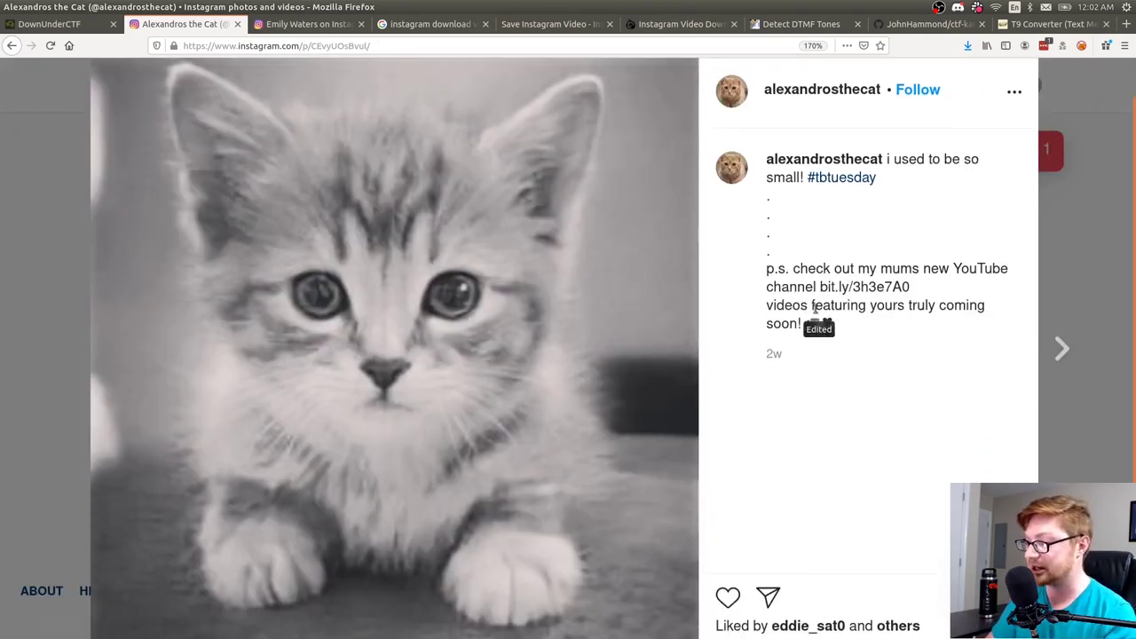
drag(821, 284, 909, 284)
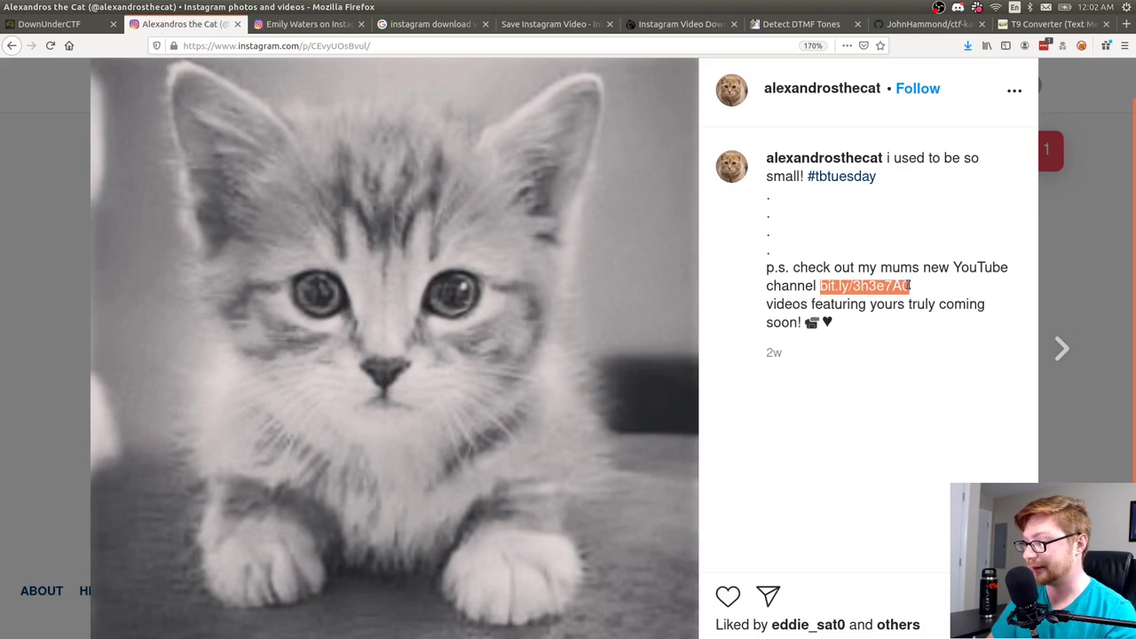
key(ctrl+c)
Load the copied short link in the tab holding the "instagram download video" Google results.
key(ctrl+Tab)
key(ctrl+Tab)
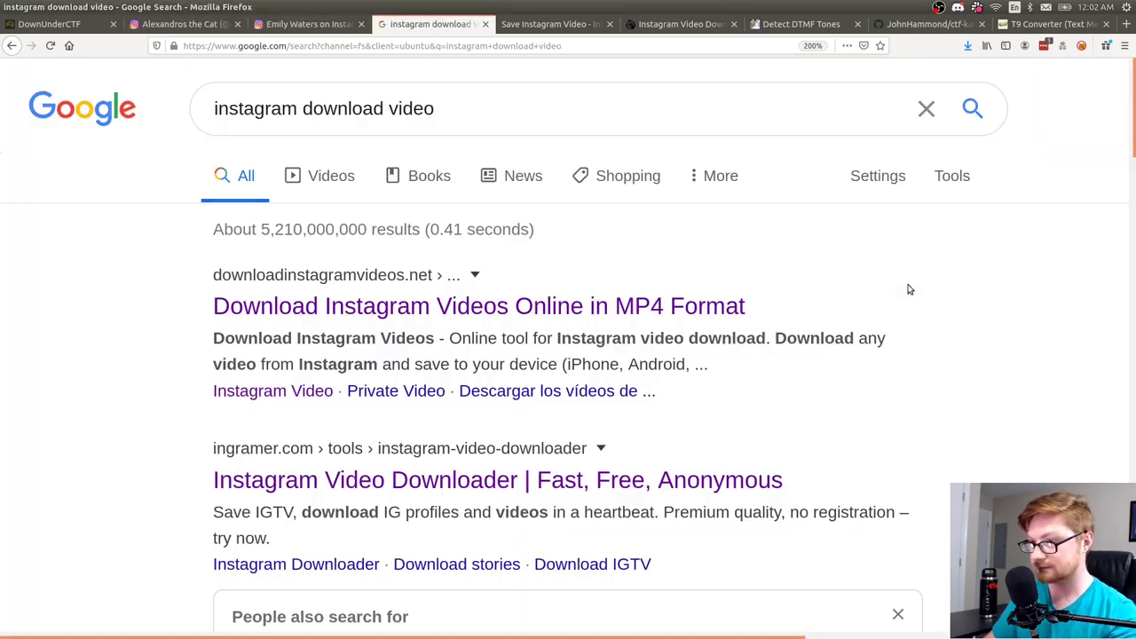
key(ctrl+l)
key(ctrl+v)
key(Return)
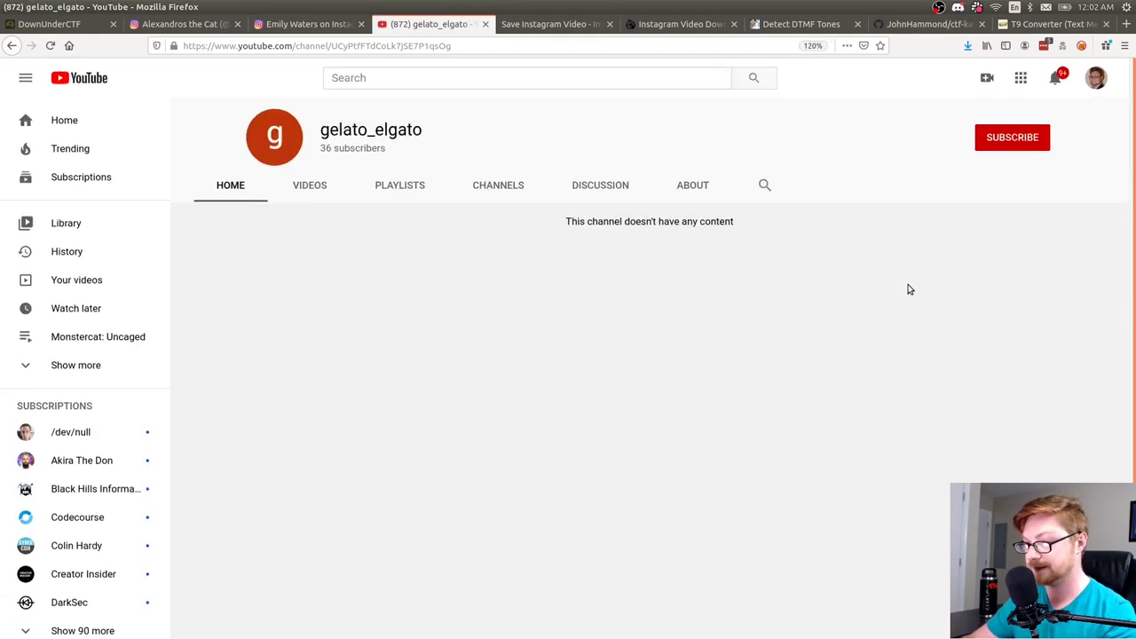
key(ctrl+plus)
key(ctrl+plus)
key(ctrl+plus)
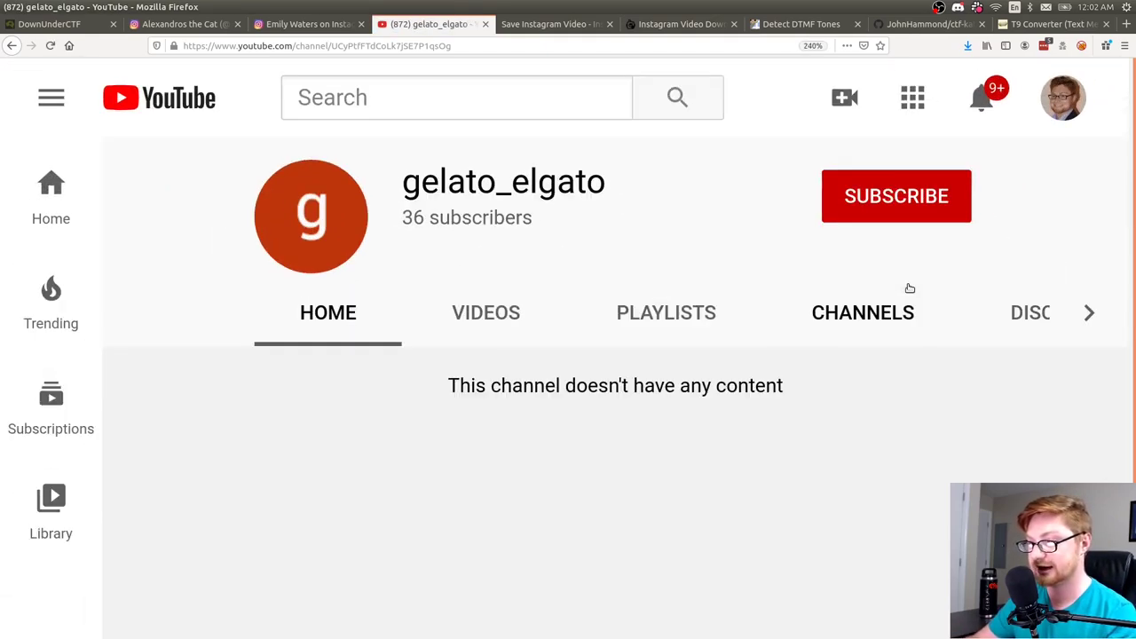
Check the gelato_elgato channel's home, videos, playlists and featured channels sections for content.
drag(609, 180, 410, 186)
click(391, 374)
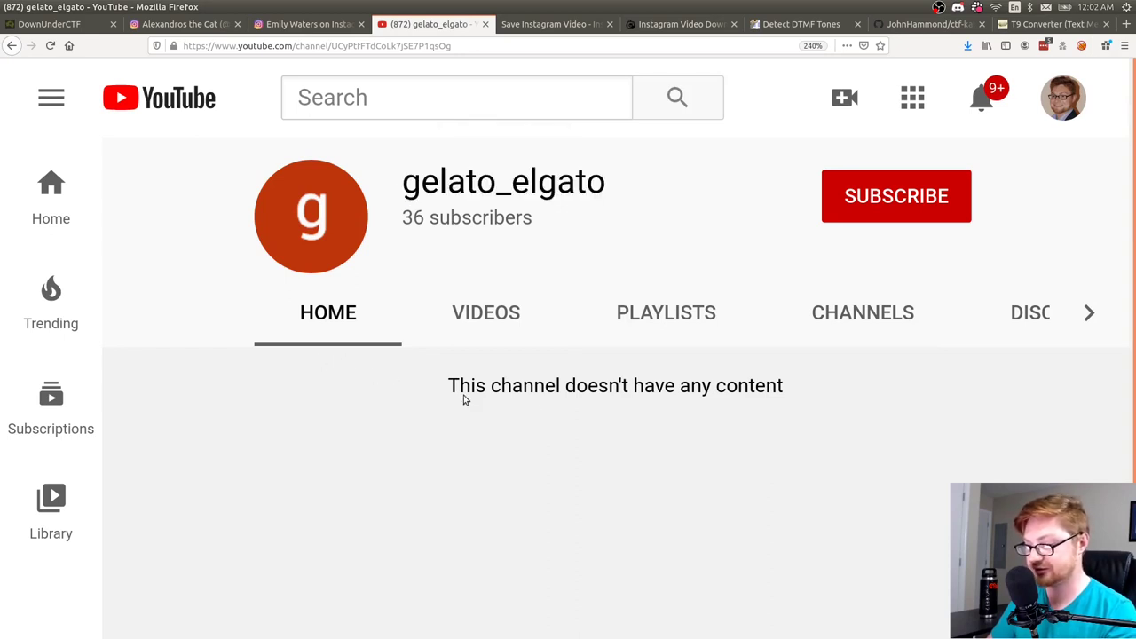
drag(403, 393, 621, 417)
click(716, 429)
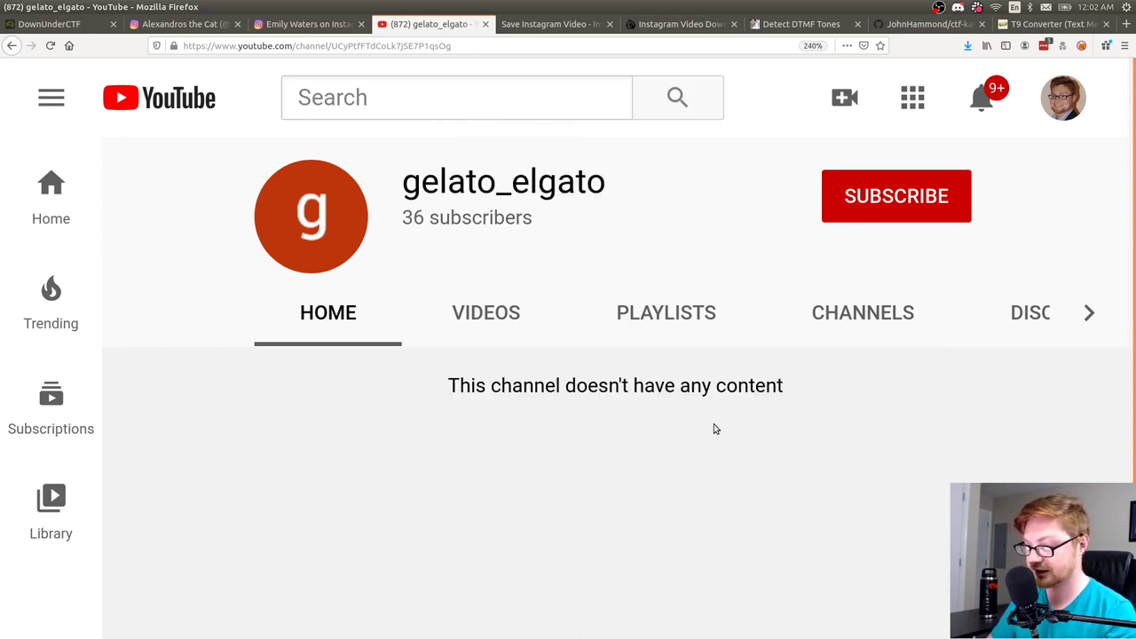
click(488, 312)
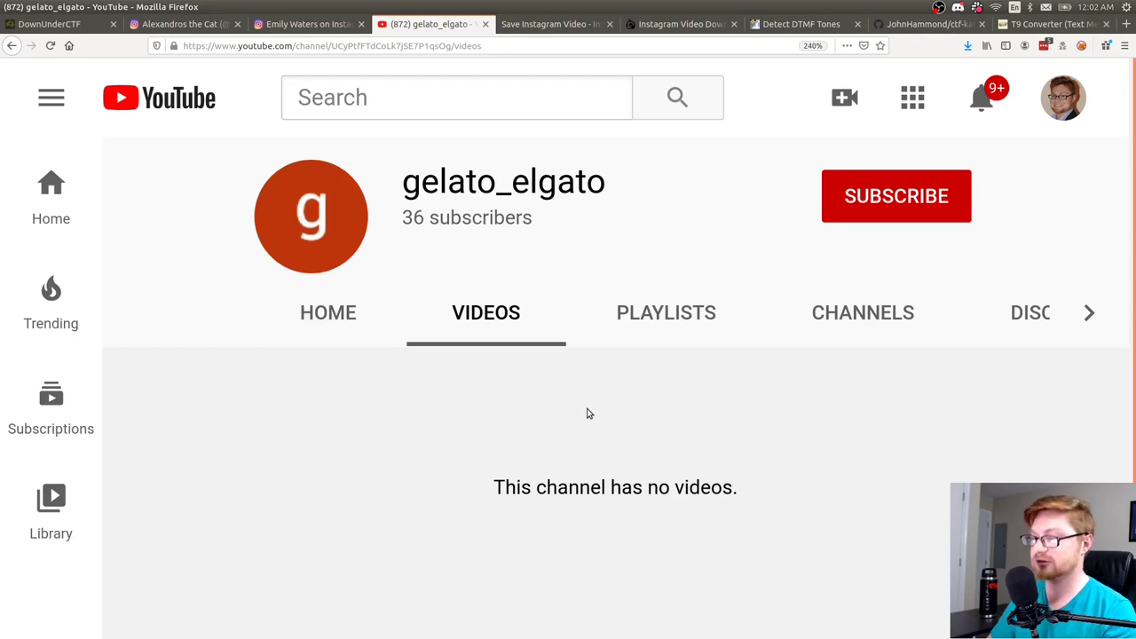
click(629, 324)
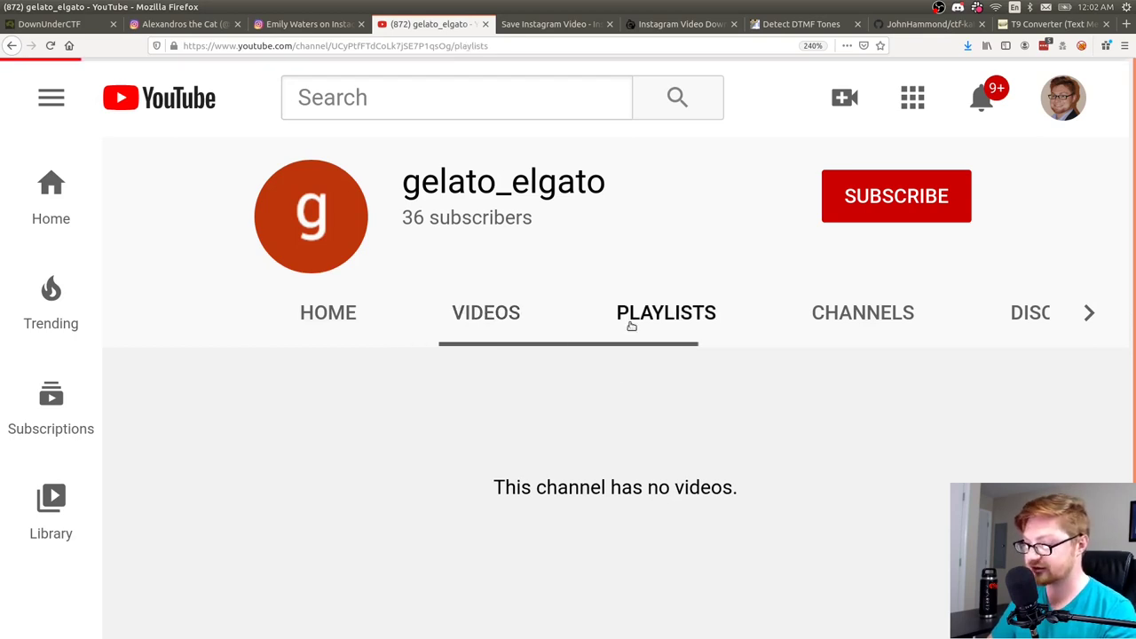
click(833, 327)
Read the comments in the YouTube channel's discussion section.
click(1027, 316)
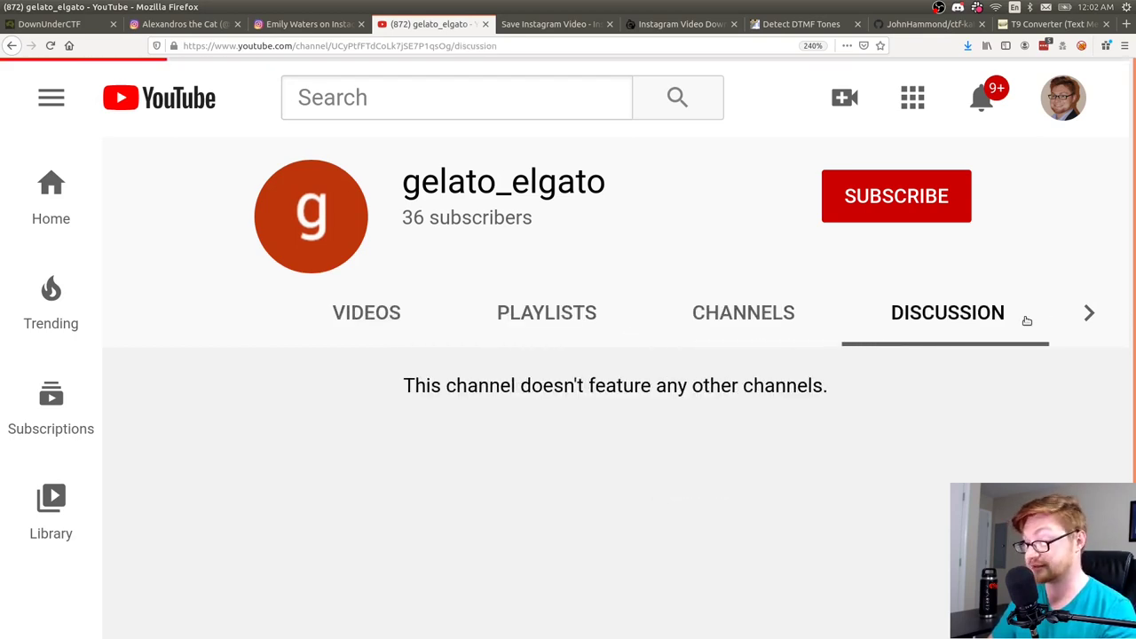
scroll(857, 439, down, 1)
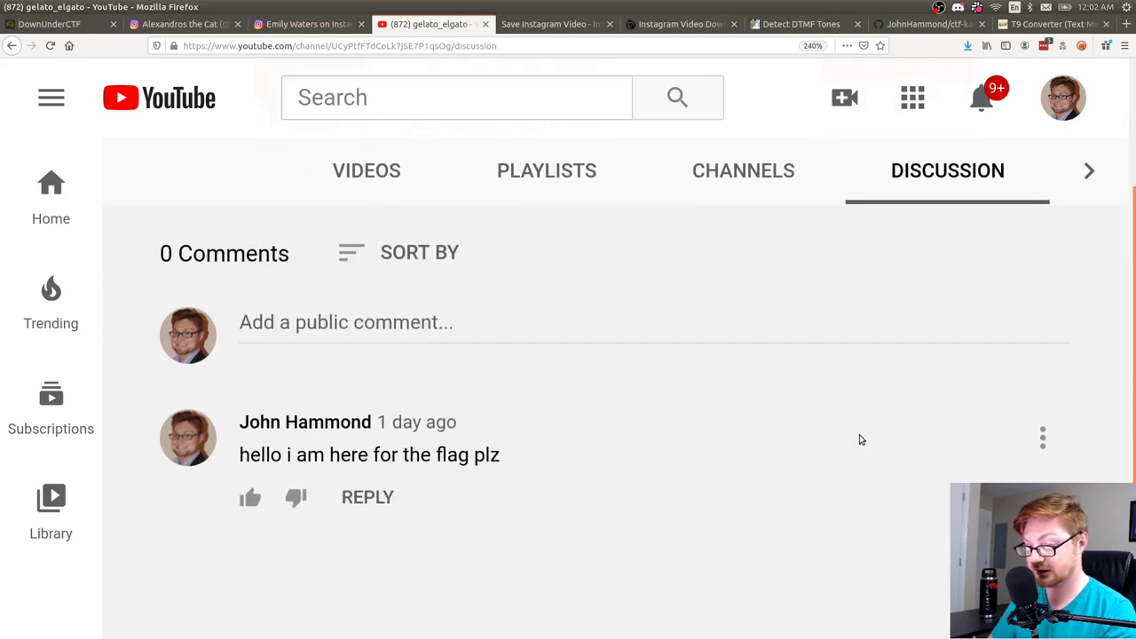
drag(668, 488, 223, 411)
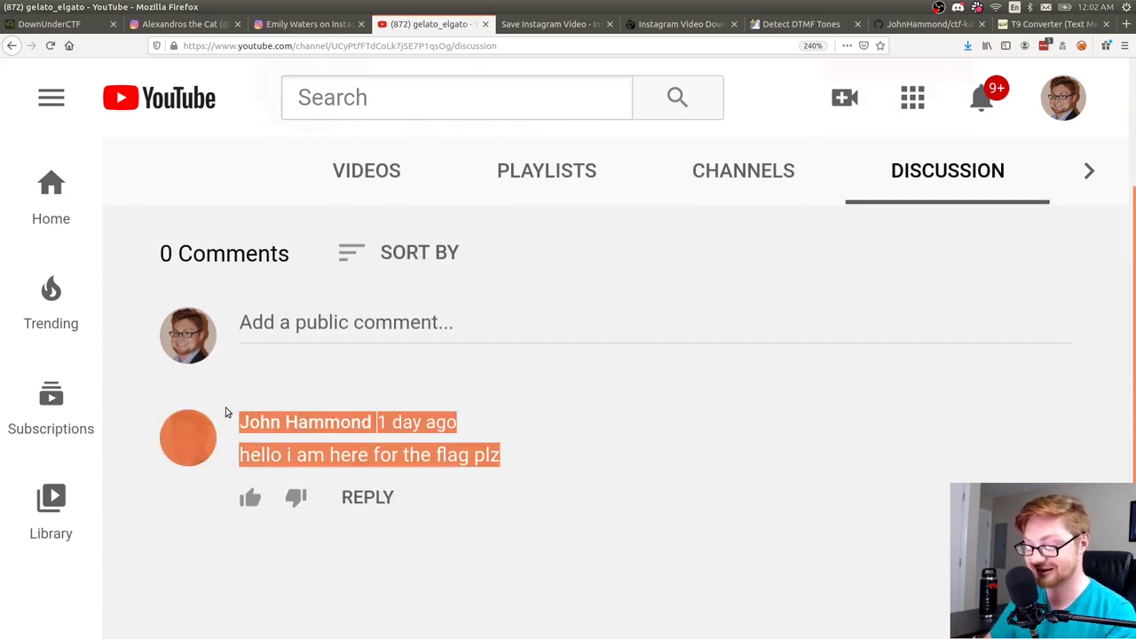
click(627, 475)
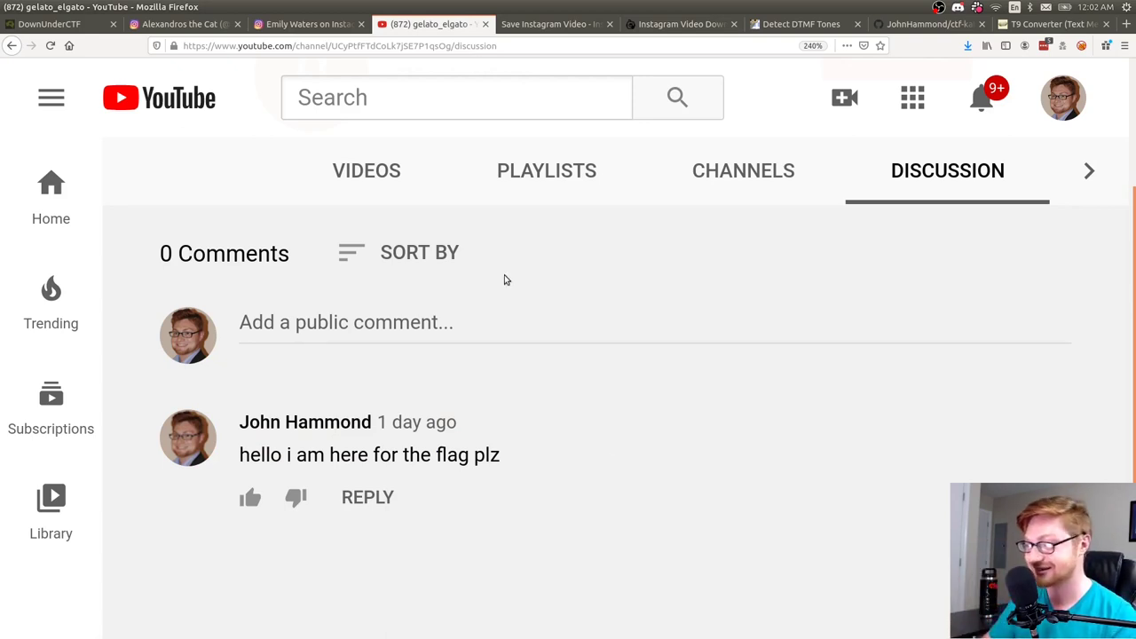
drag(580, 436, 631, 380)
click(631, 380)
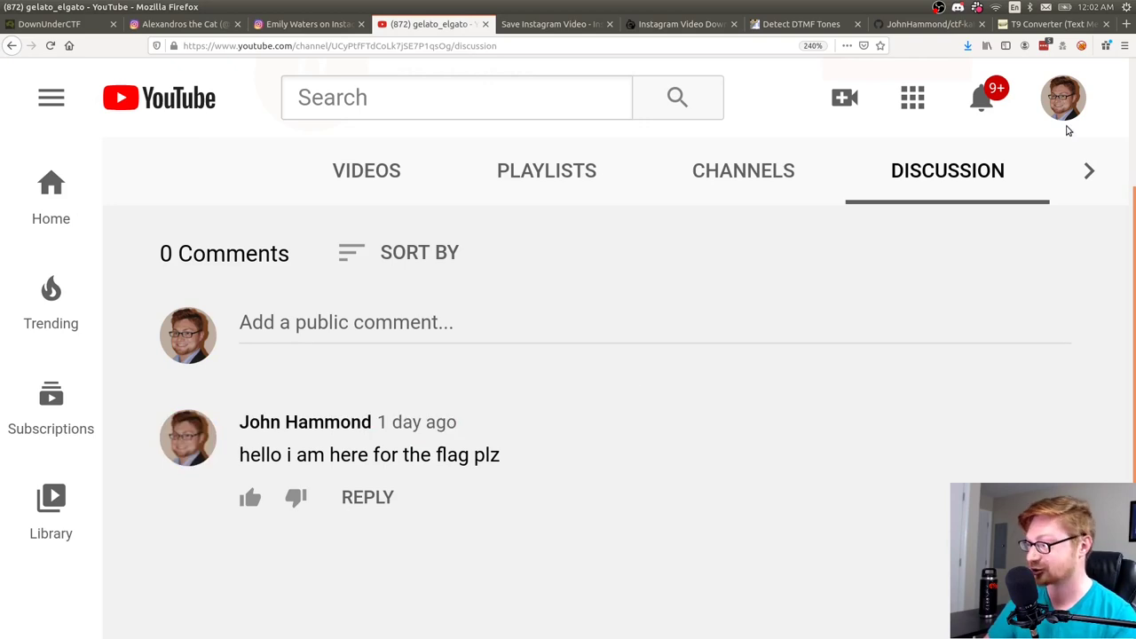
Read the channel's About page, checking its description and stats for clues.
click(1079, 170)
click(973, 177)
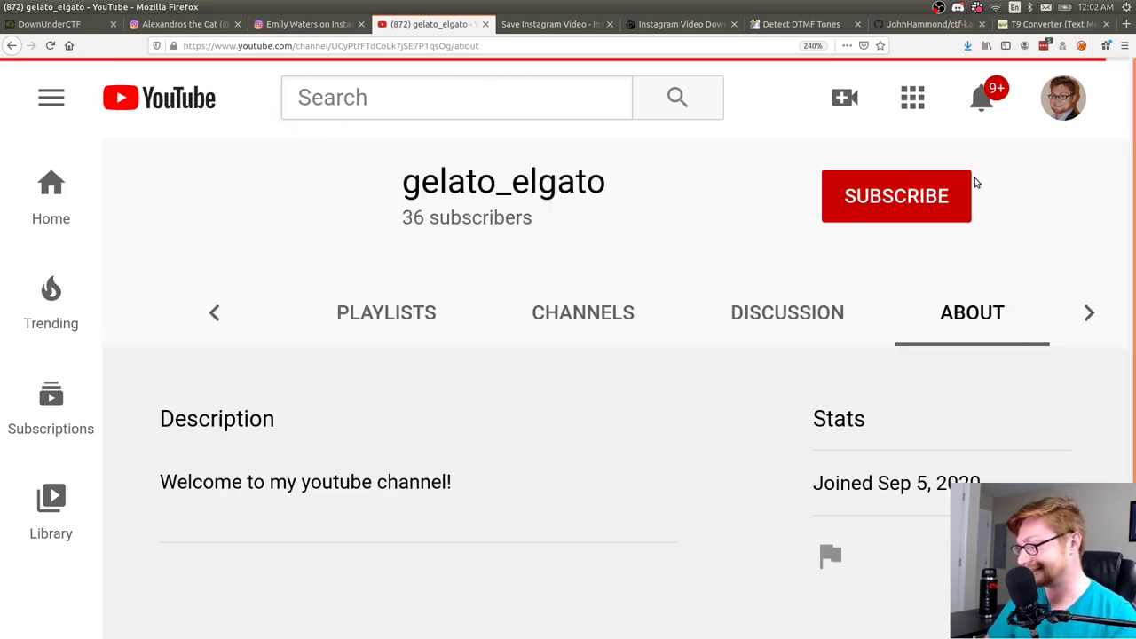
scroll(465, 464, down, 1)
drag(485, 362, 266, 339)
click(545, 349)
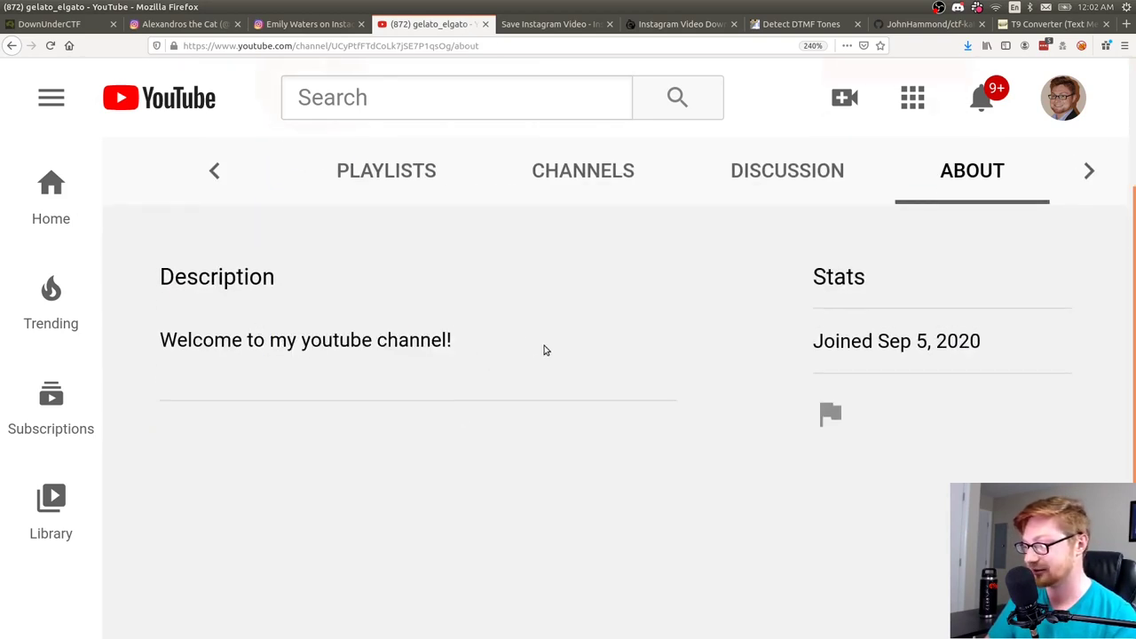
drag(968, 341, 811, 327)
click(811, 328)
scroll(798, 341, up, 1)
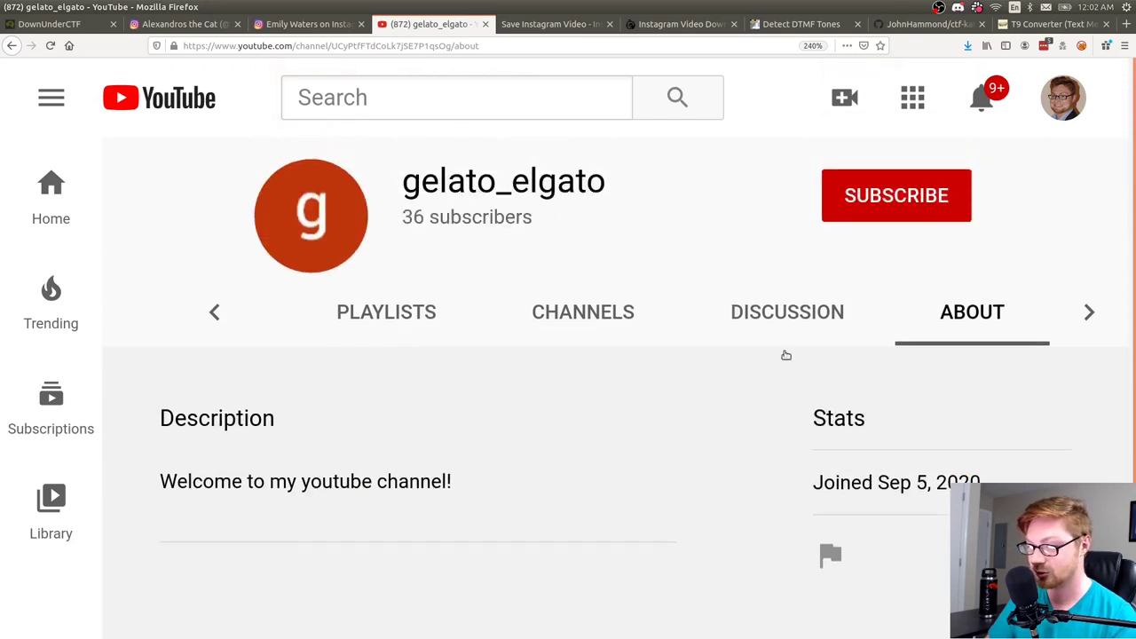
click(221, 316)
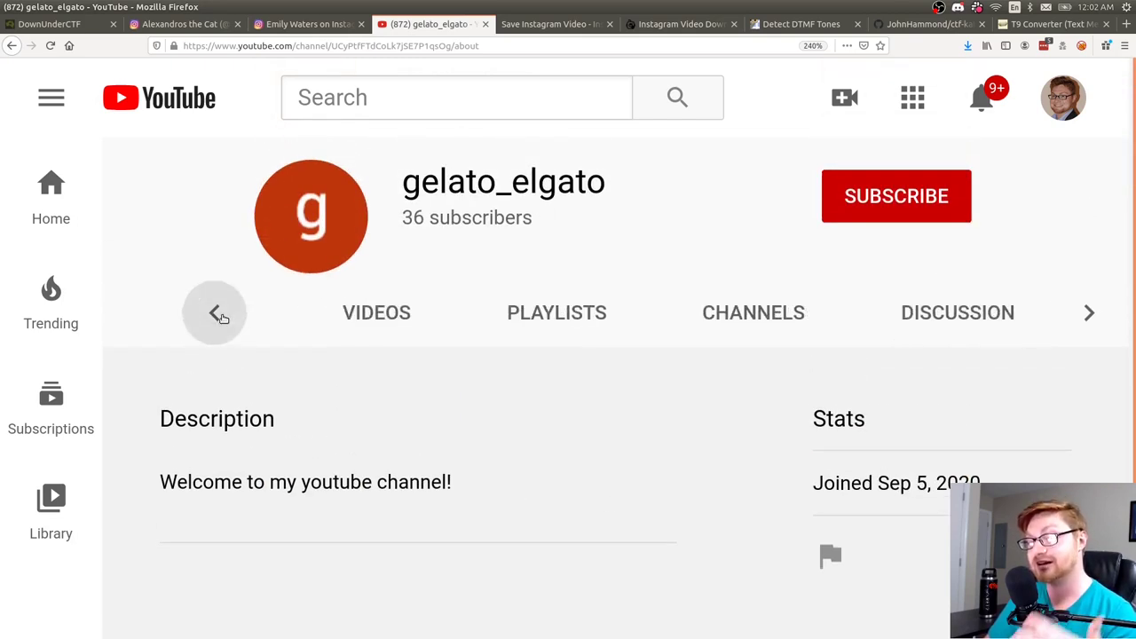
click(221, 316)
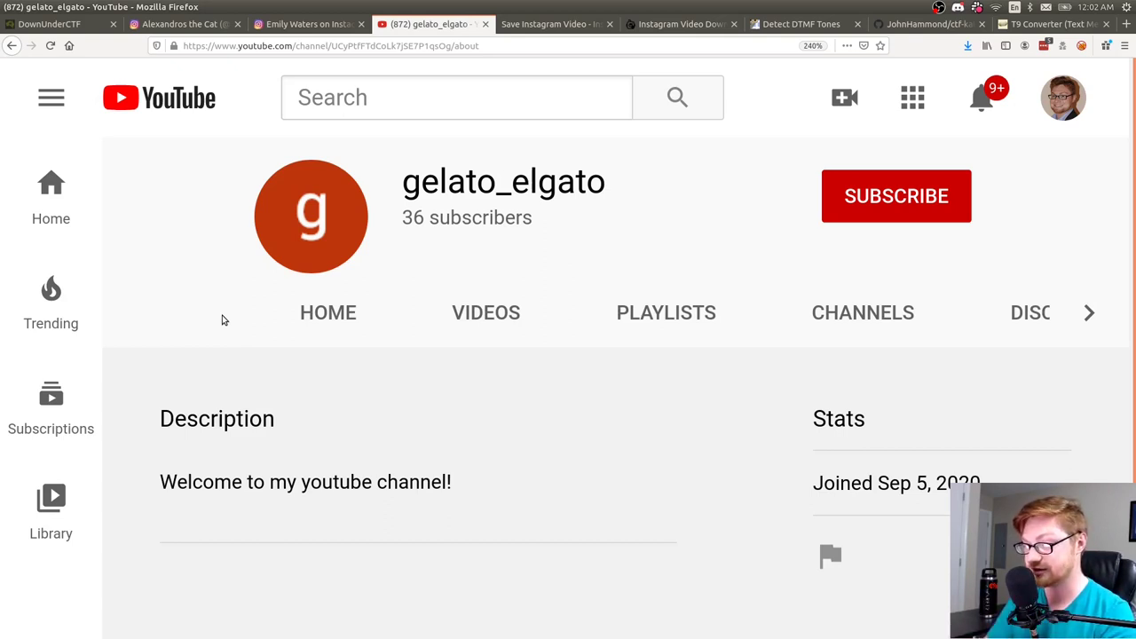
Switch to the DownUnderCTF page and recheck the difficulty tag of the Welcome to Petstagram challenge.
key(ctrl+Page_Up)
key(ctrl+Page_Up)
key(ctrl+Page_Up)
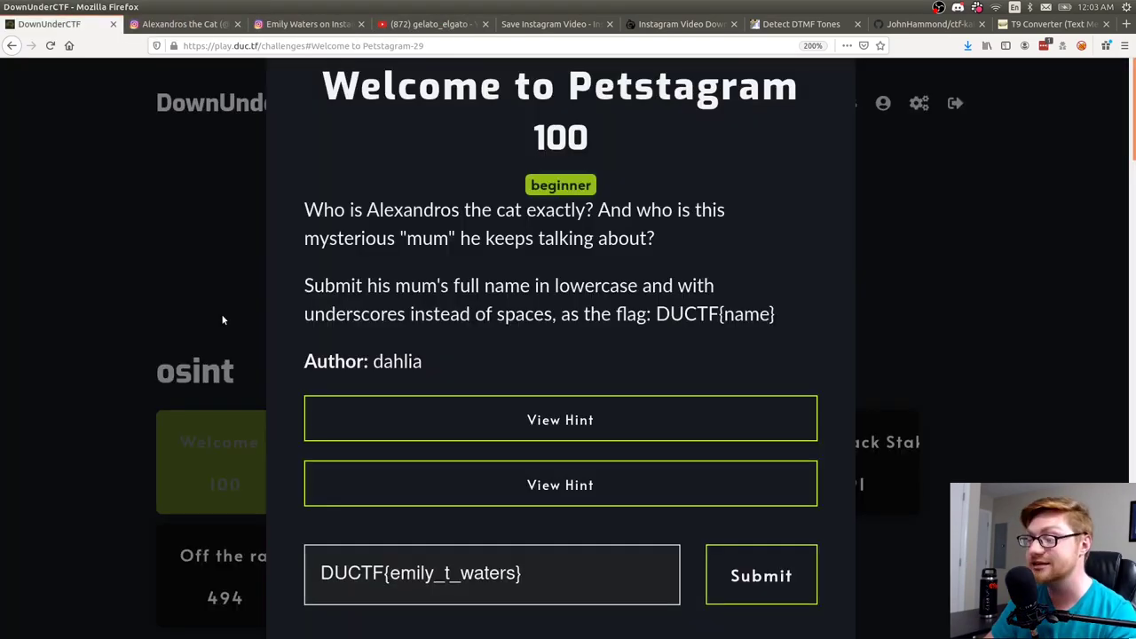
drag(577, 182, 531, 186)
click(561, 199)
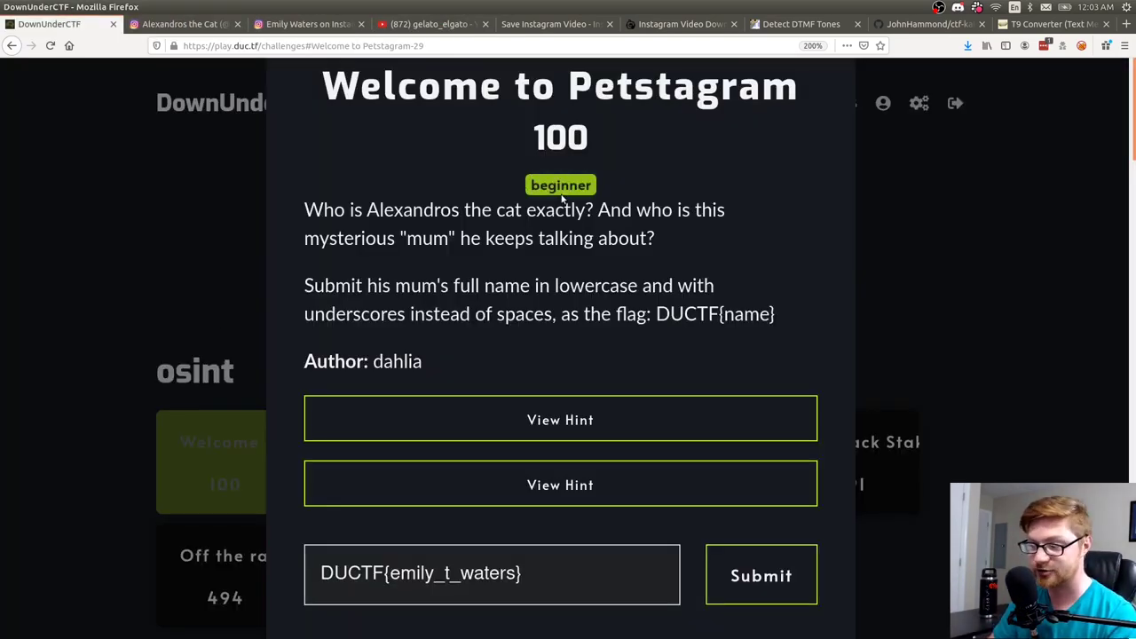
Go back to the YouTube channel and copy its name, gelato_elgato.
key(ctrl+Page_Down)
key(ctrl+Page_Down)
key(ctrl+Page_Down)
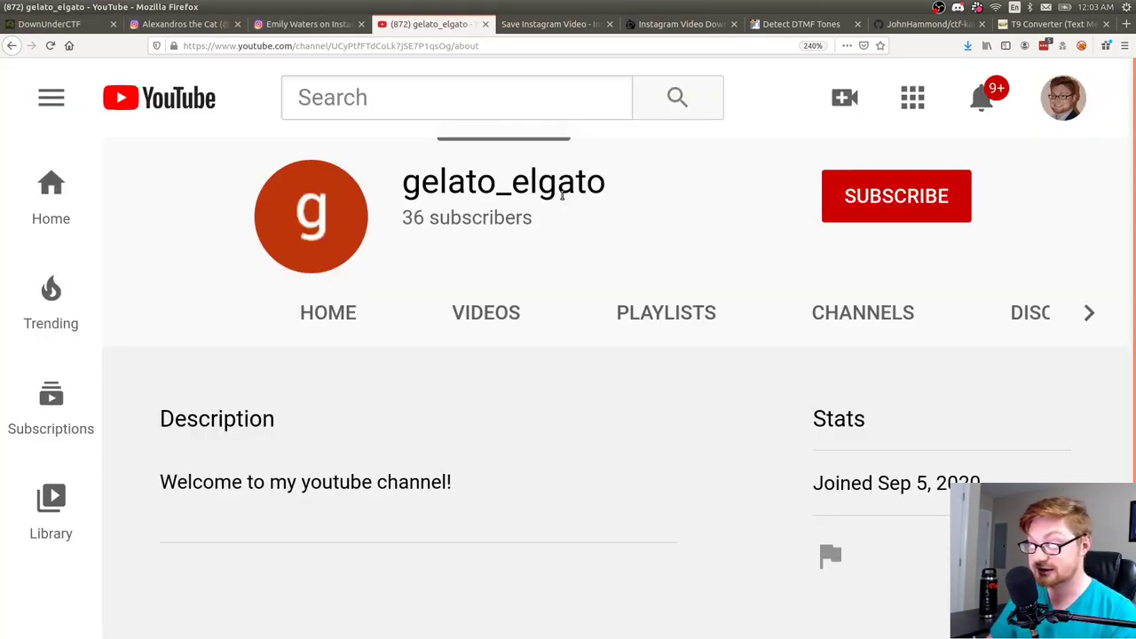
drag(404, 182, 530, 186)
click(604, 190)
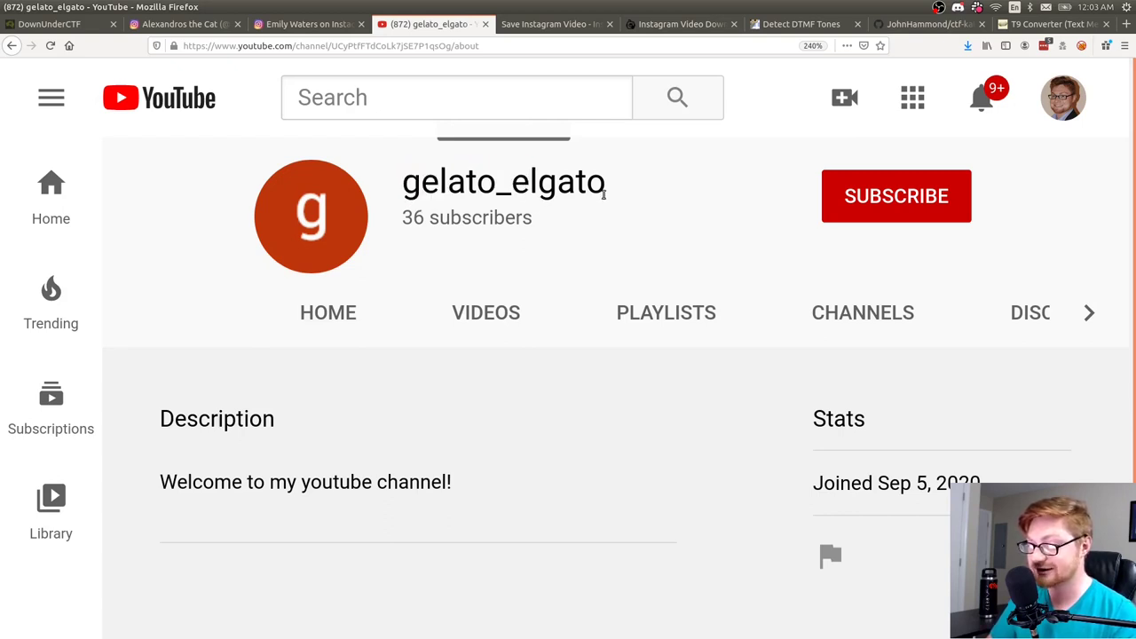
drag(608, 190, 406, 176)
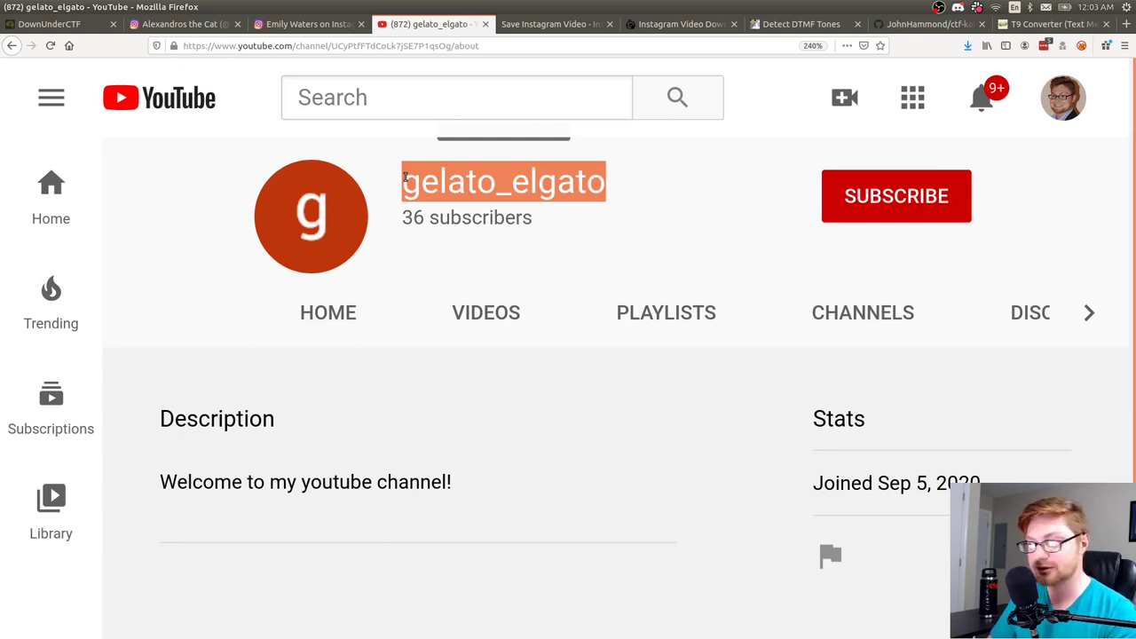
double_click(406, 176)
right_click(452, 184)
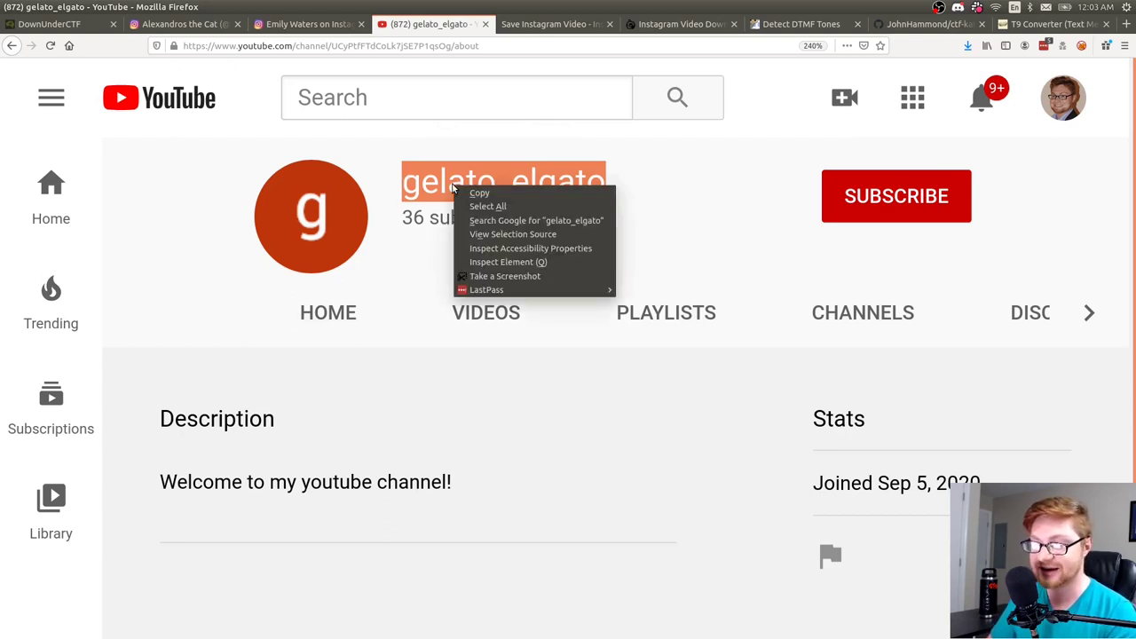
click(469, 194)
click(596, 194)
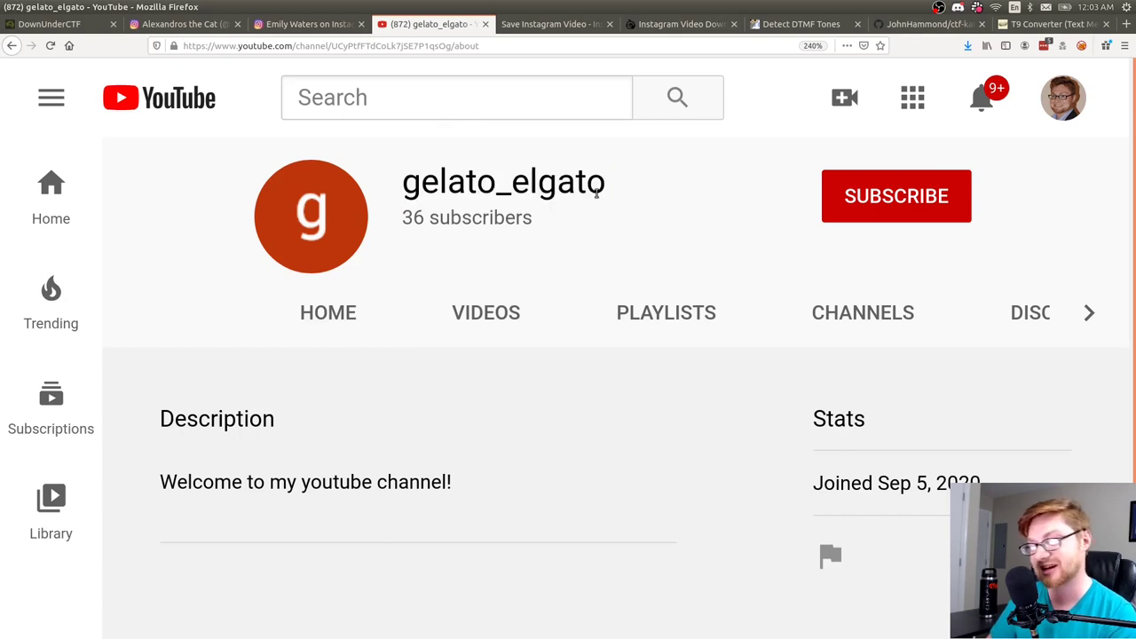
Open the Gelateria on the Docks location page from the coffee and gelato video post and look through its photos.
click(335, 24)
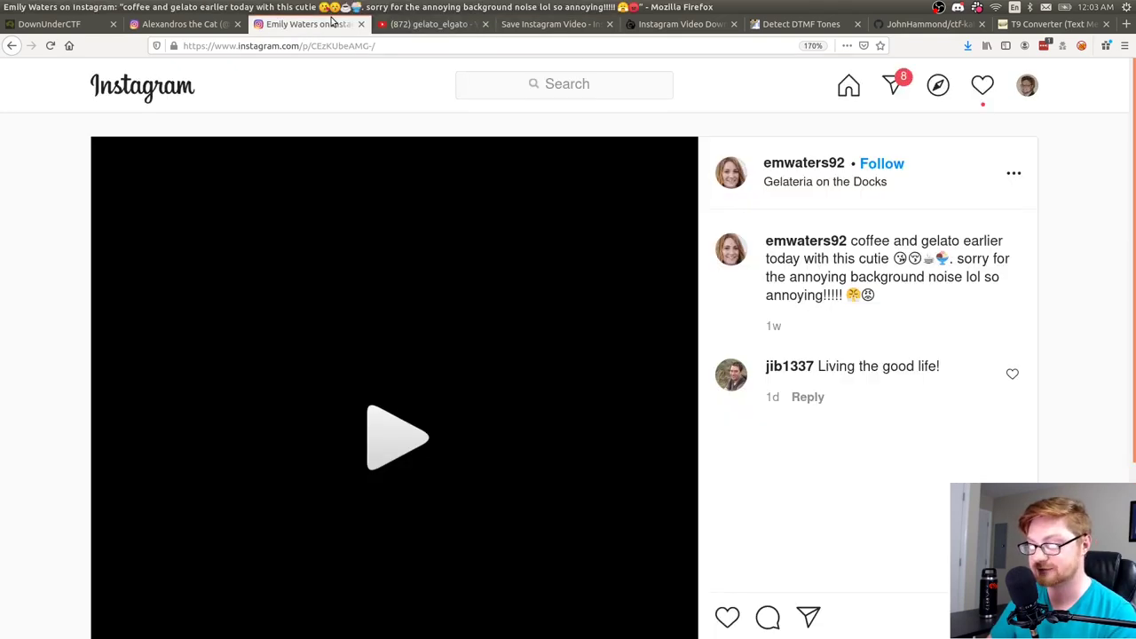
click(799, 182)
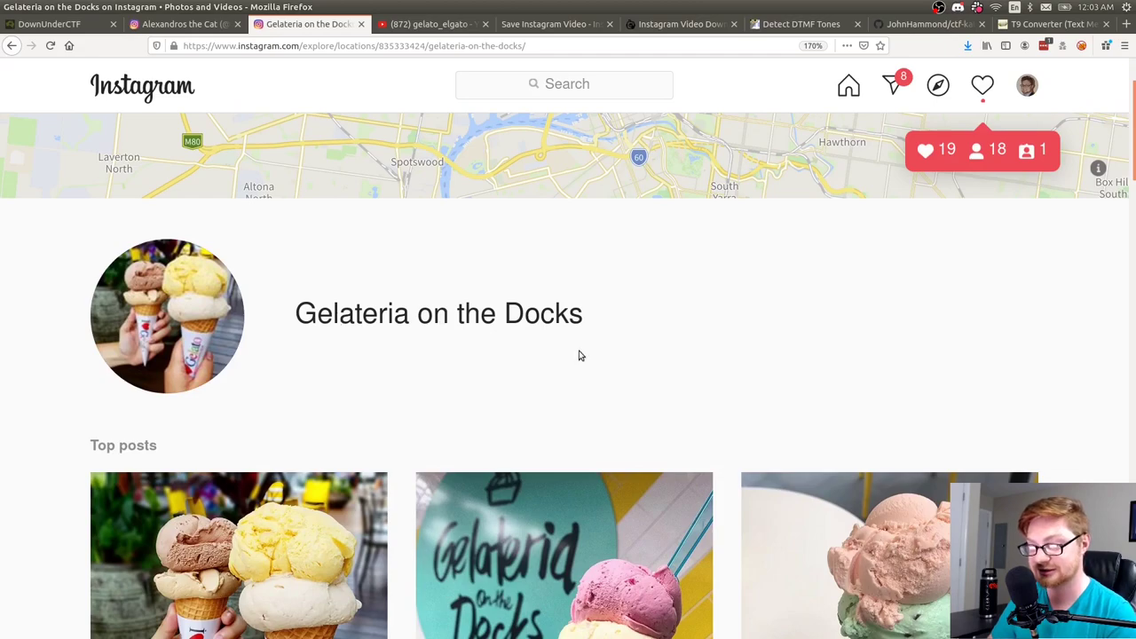
scroll(768, 384, down, 15)
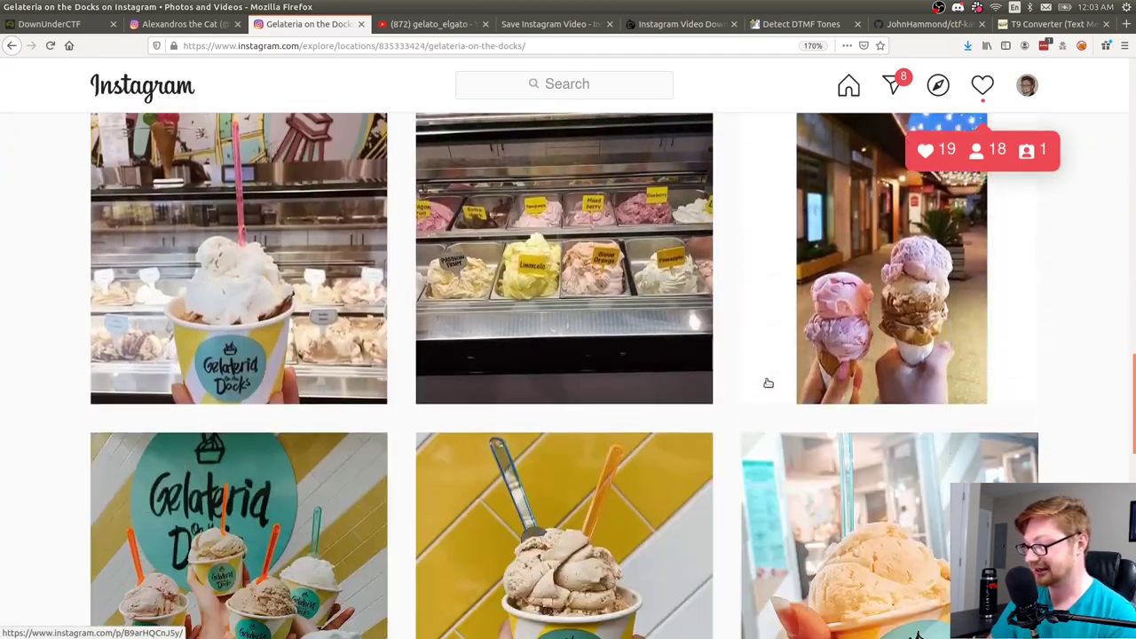
scroll(768, 383, down, 10)
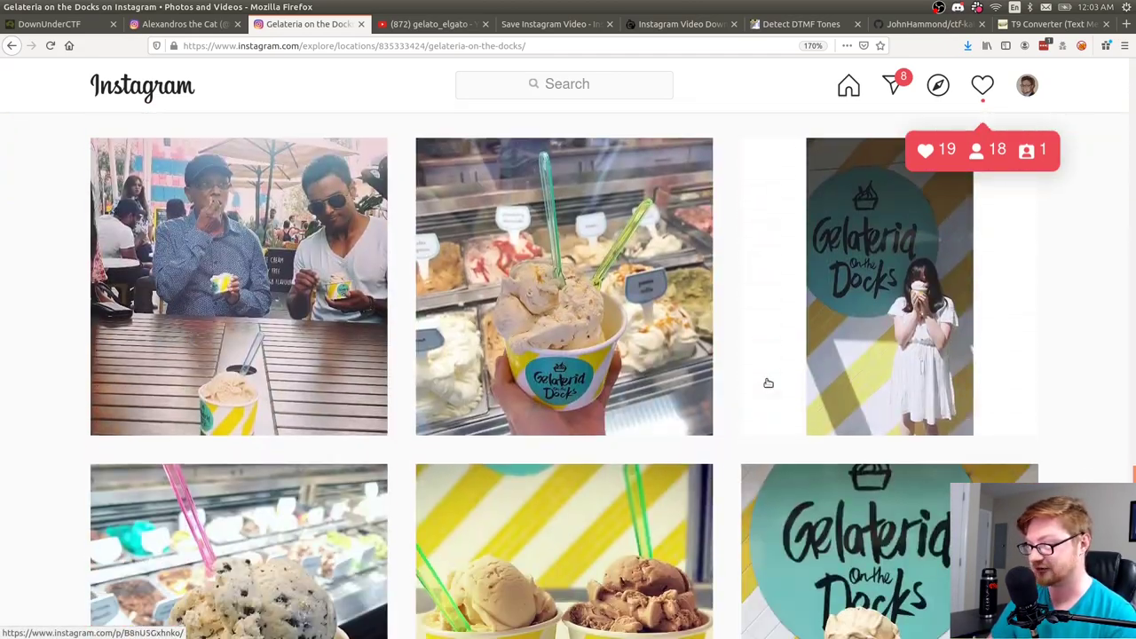
key(Home)
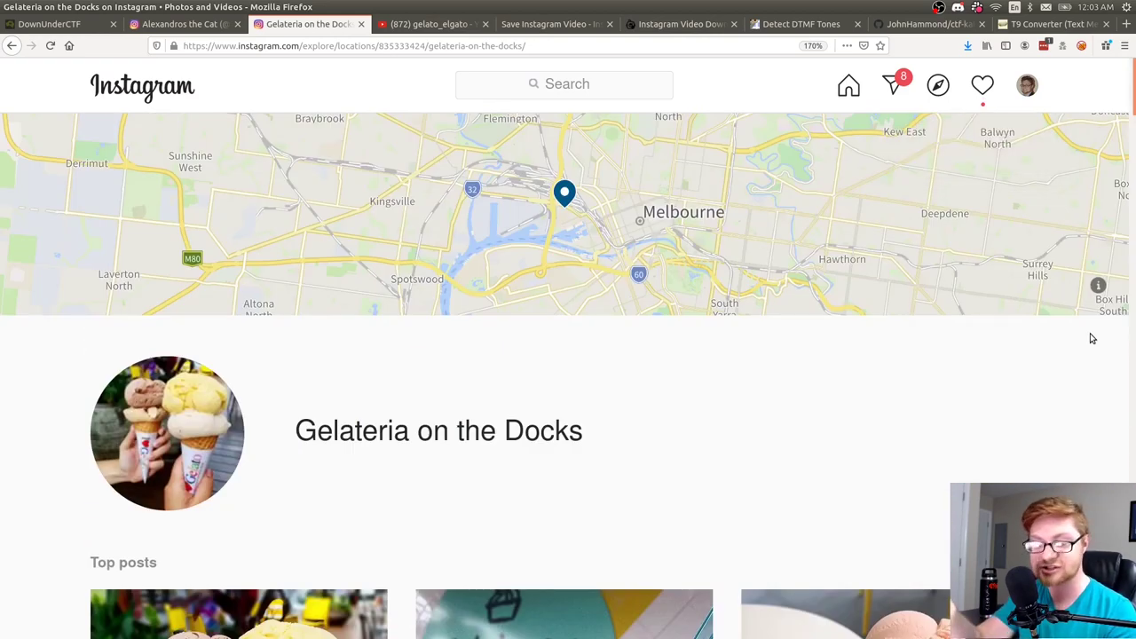
Return to the coffee and gelato video post, then recheck the cat's throwback kitten post.
key(alt+Left)
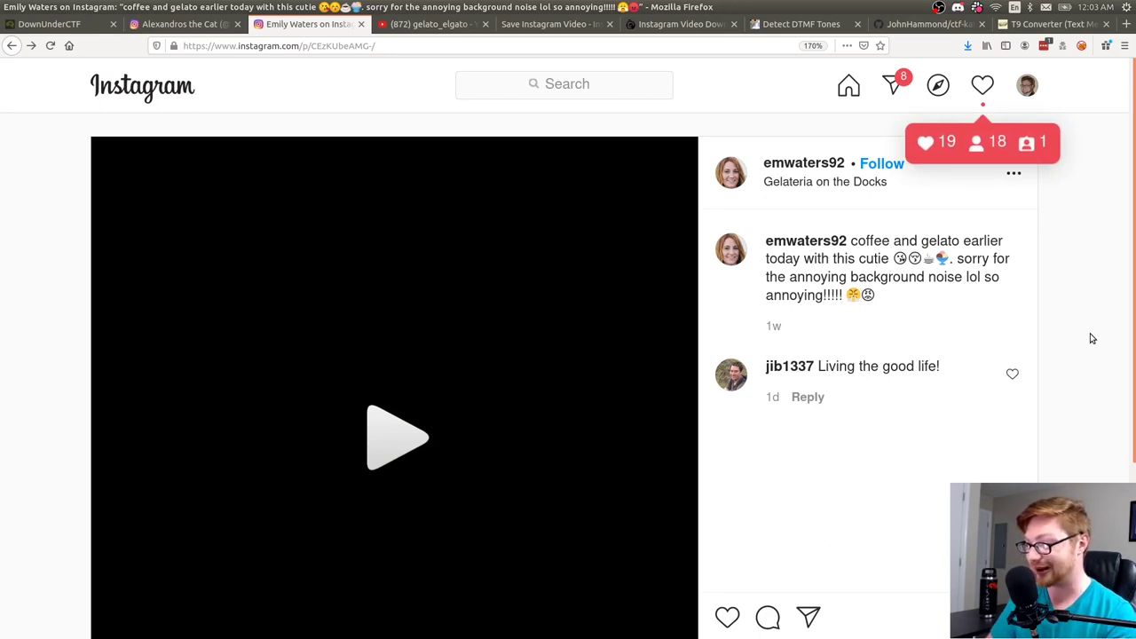
scroll(1092, 338, down, 1)
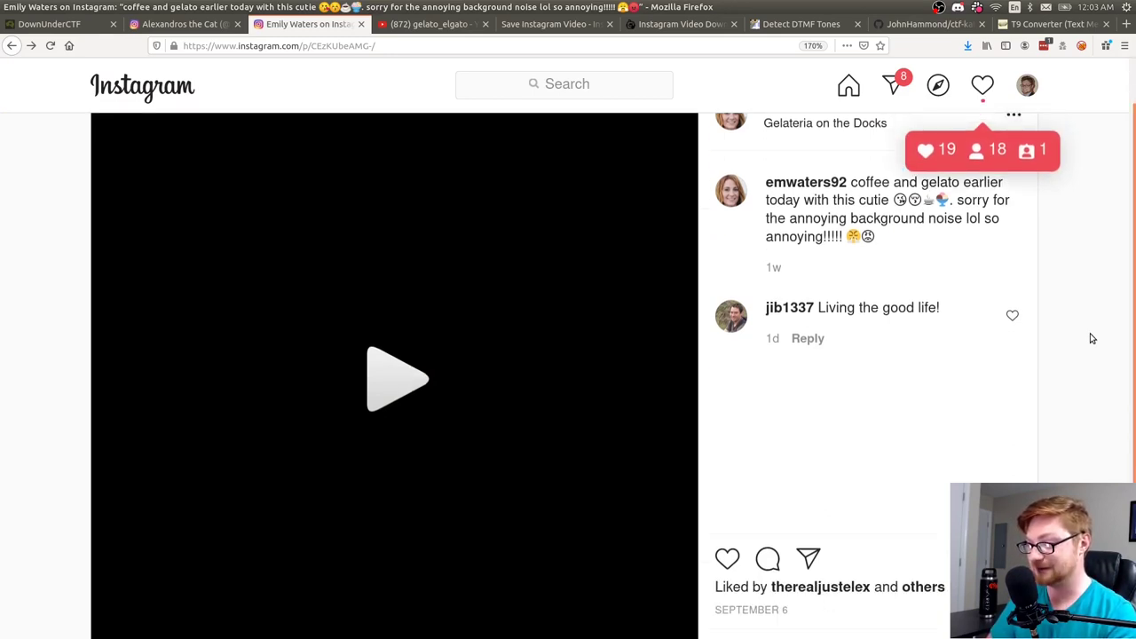
key(ctrl+Page_Up)
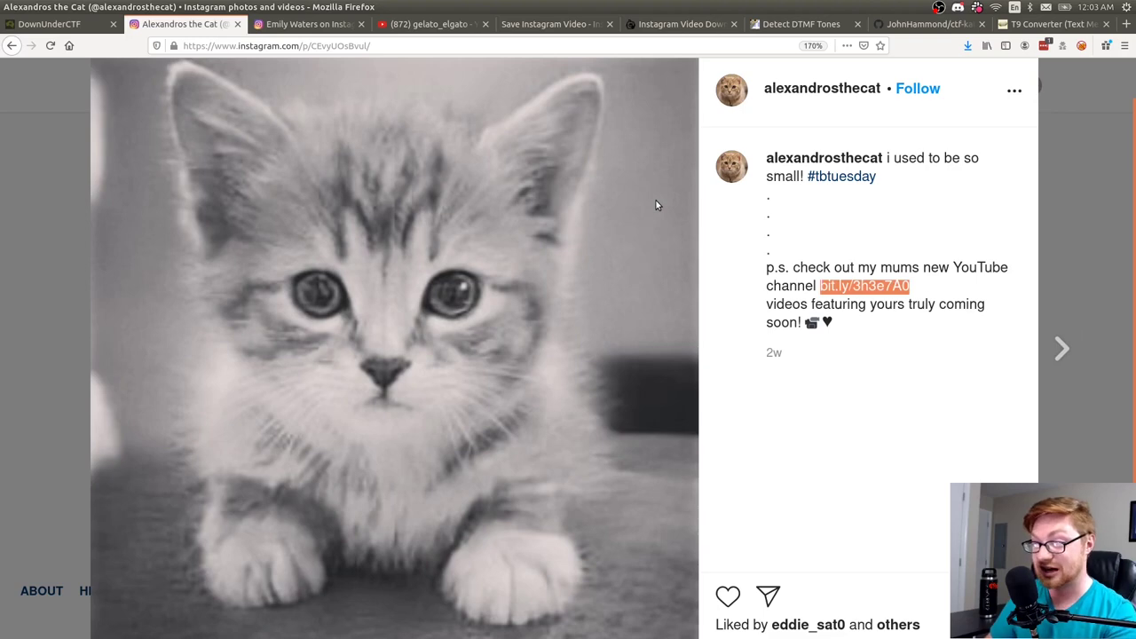
Copy the YouTube channel name gelato_elgato and try it as an Instagram profile at instagram.com/gelato_elgato.
key(ctrl+Tab)
key(ctrl+Tab)
drag(610, 182, 401, 167)
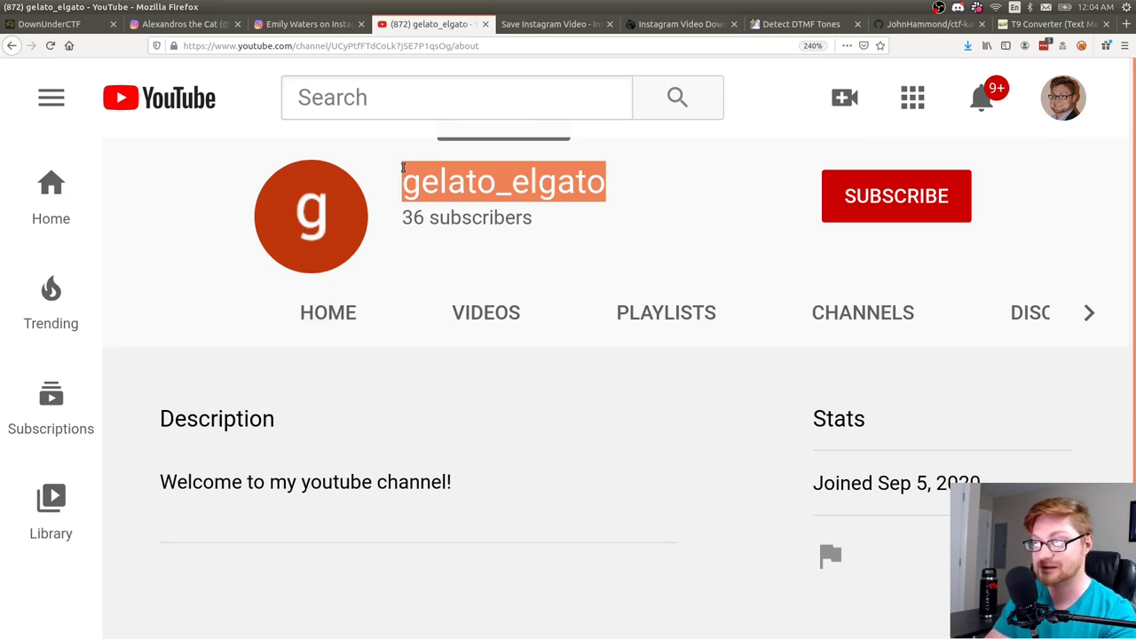
key(ctrl+Page_Up)
key(ctrl+l)
key(ctrl+shift+Left)
key(ctrl+shift+Left)
key(ctrl+shift+Left)
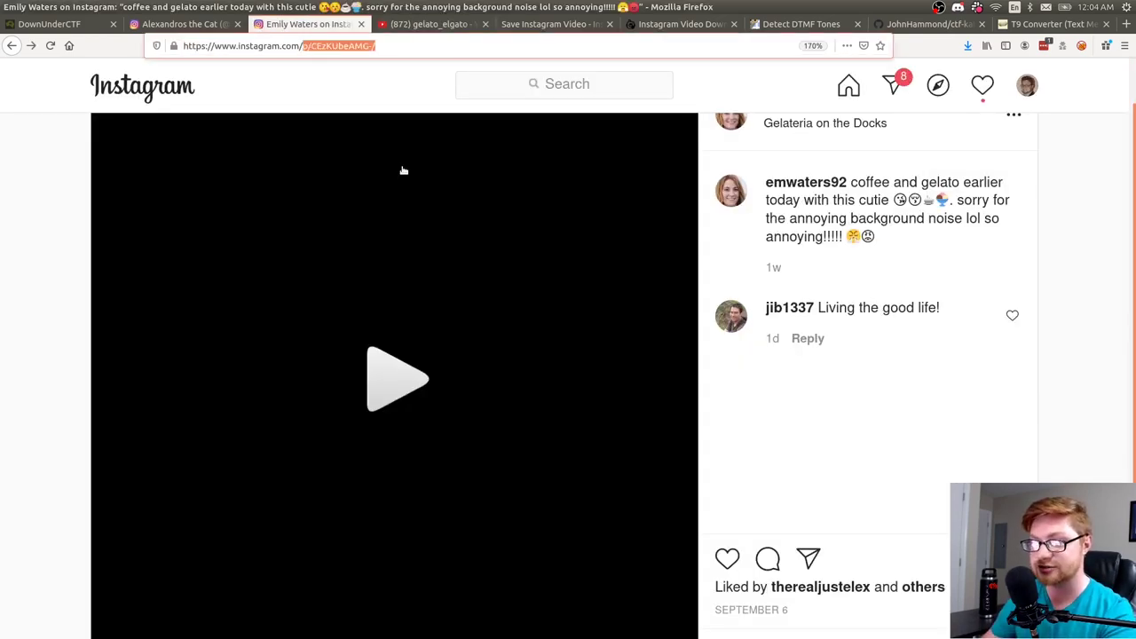
key(ctrl+v)
key(Return)
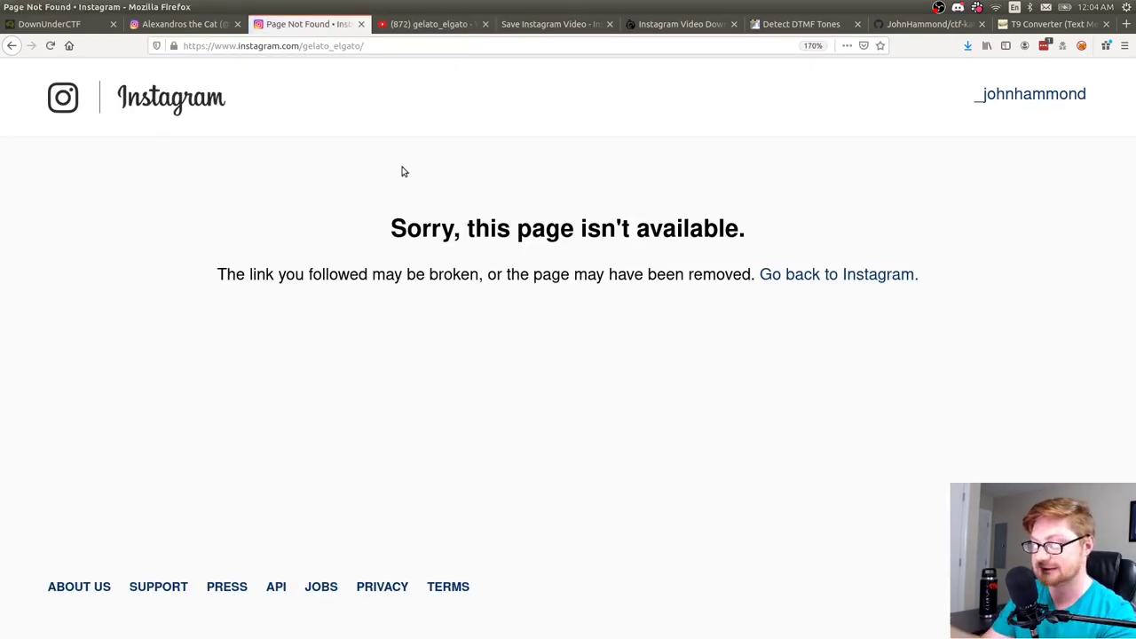
key(ctrl+l)
text(twitter.com/)
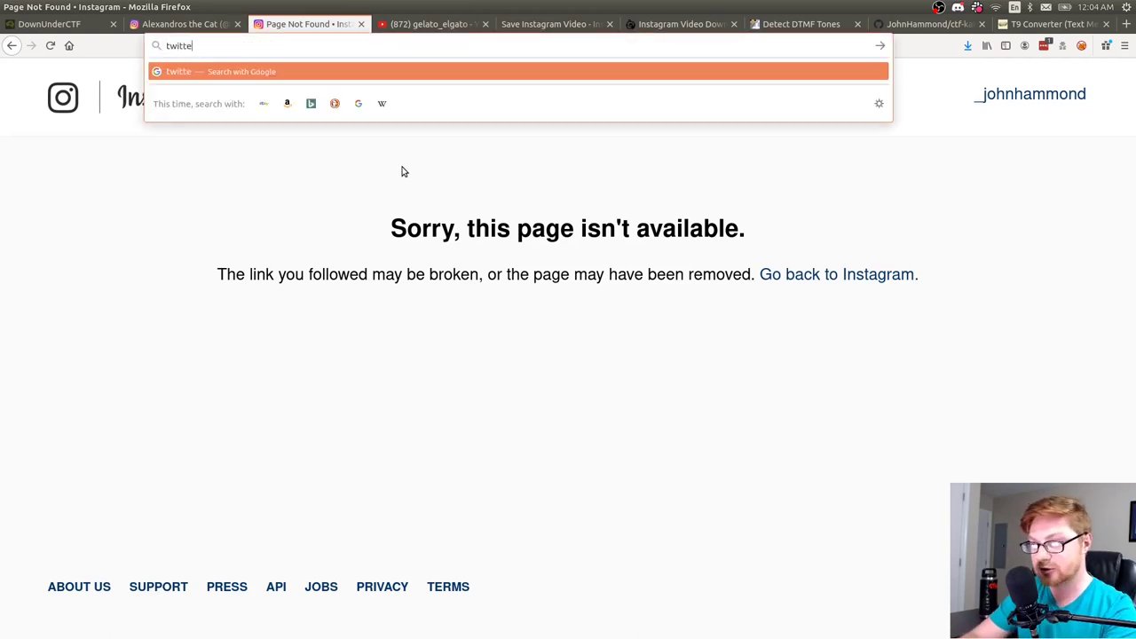
key(ctrl+v)
key(Return)
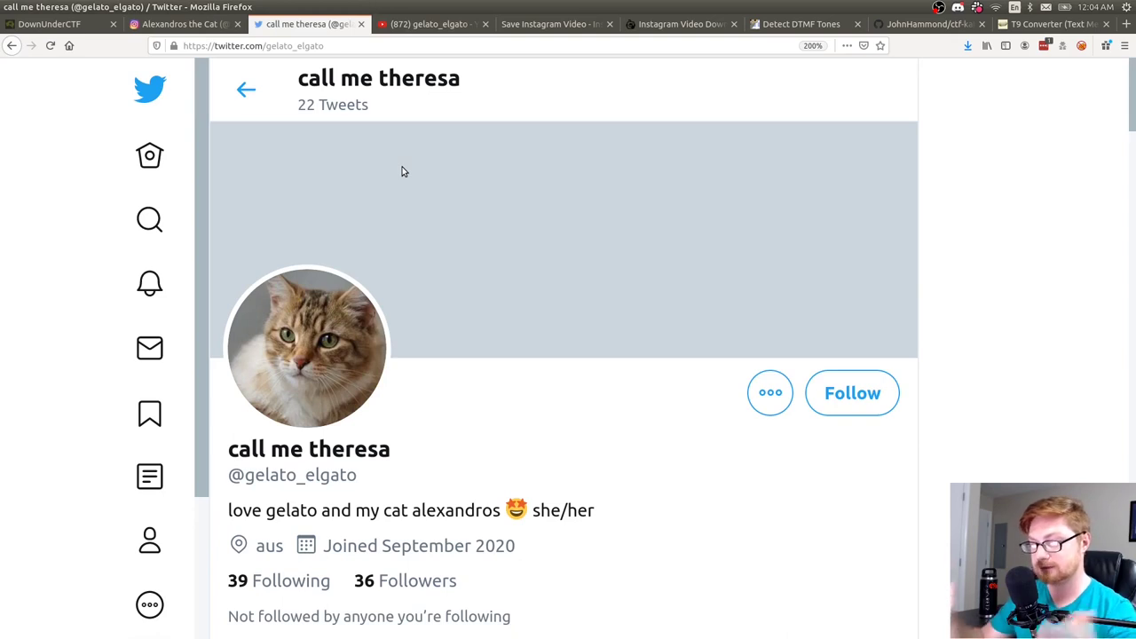
Examine the Twitter profile's display name and bio for the mum's name and links to the cat.
scroll(406, 408, down, 1)
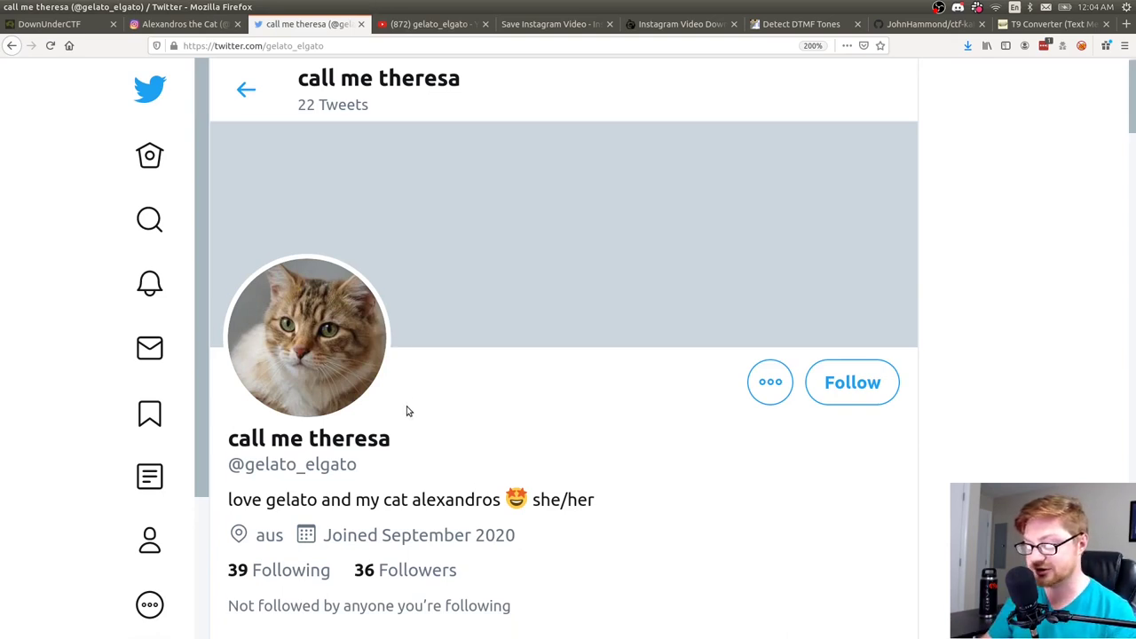
drag(228, 442, 289, 442)
click(356, 442)
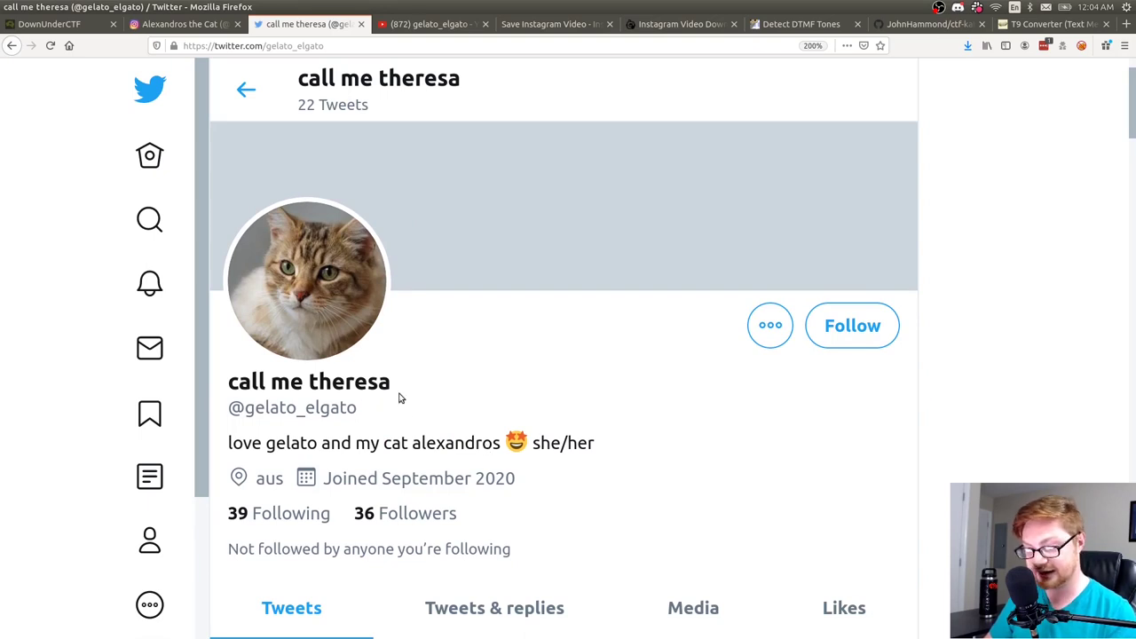
double_click(344, 383)
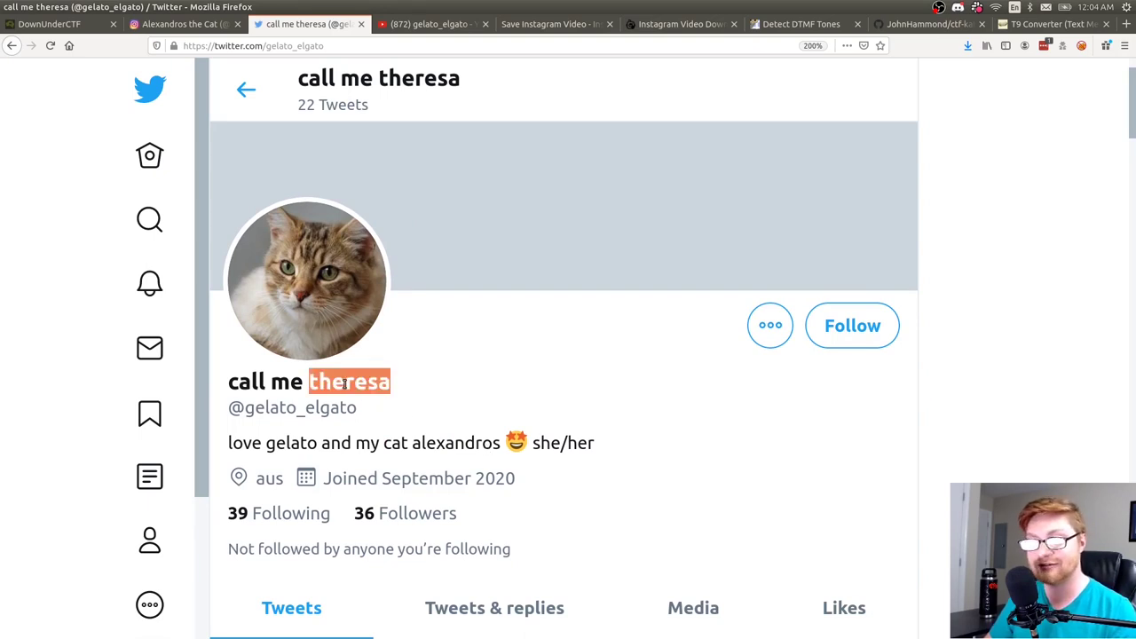
drag(310, 382, 316, 383)
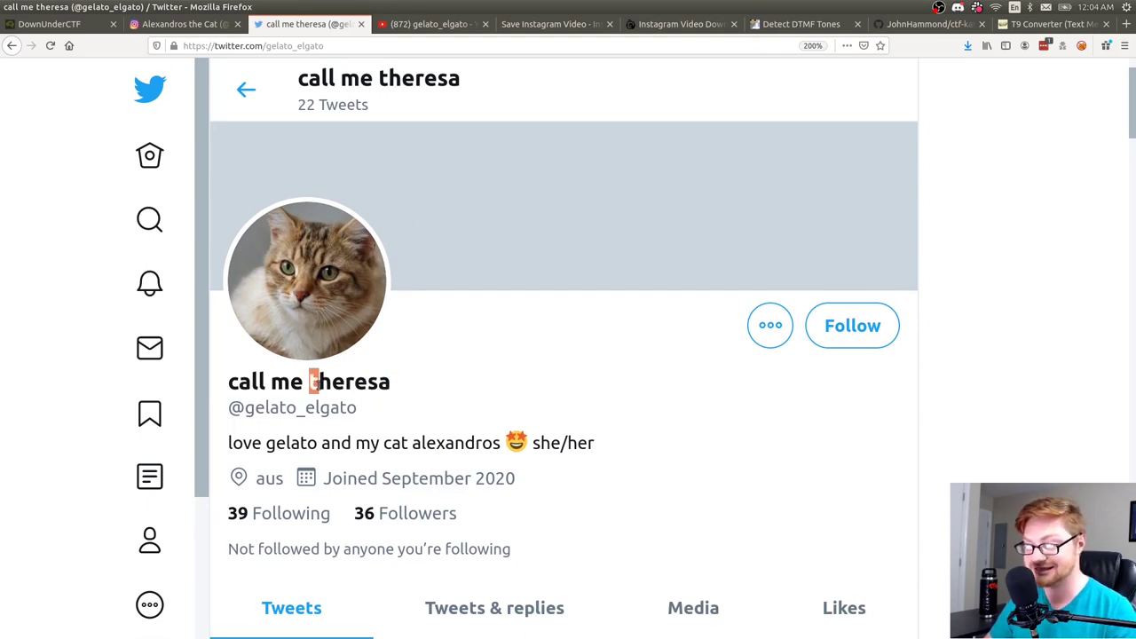
click(317, 381)
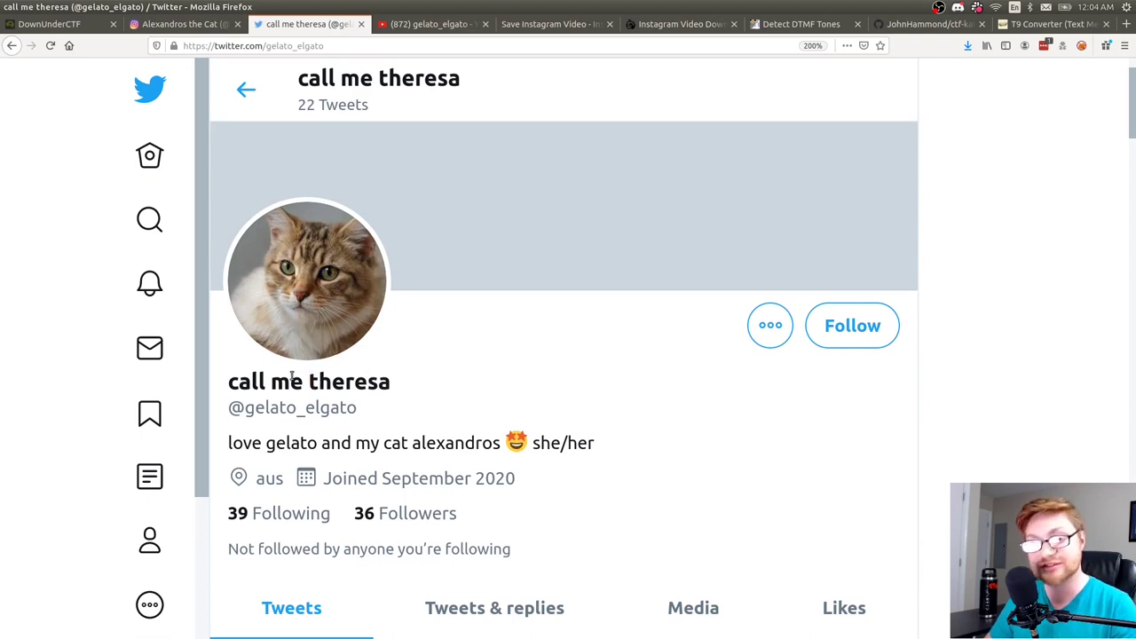
Read through the gelato_elgato account's tweets for further clues.
scroll(293, 382, down, 2)
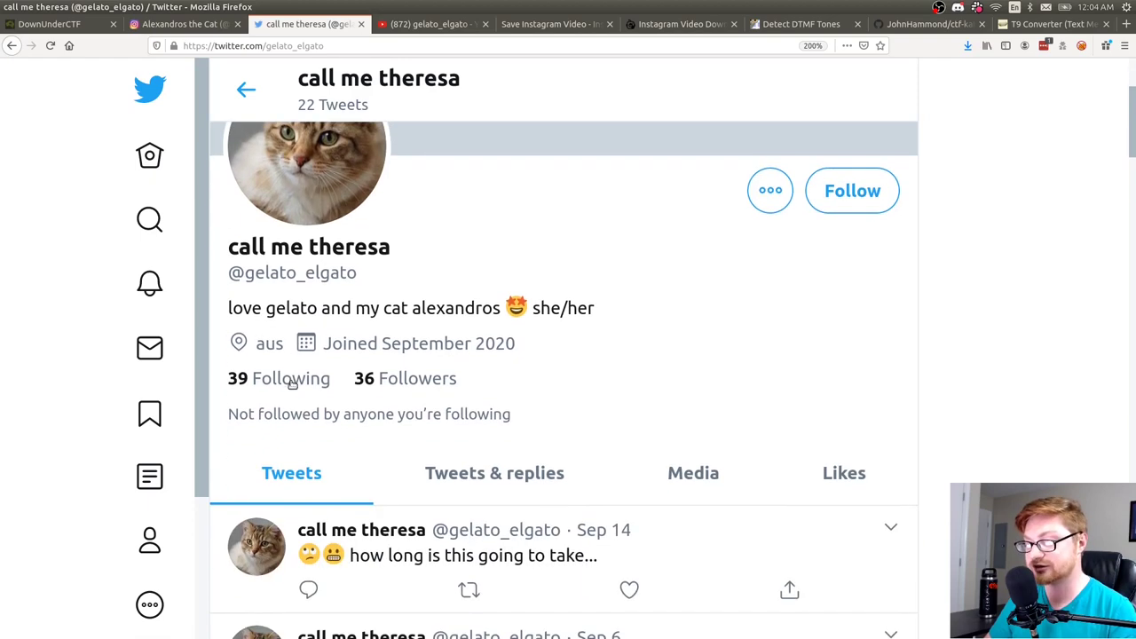
scroll(432, 353, down, 1)
scroll(433, 353, down, 5)
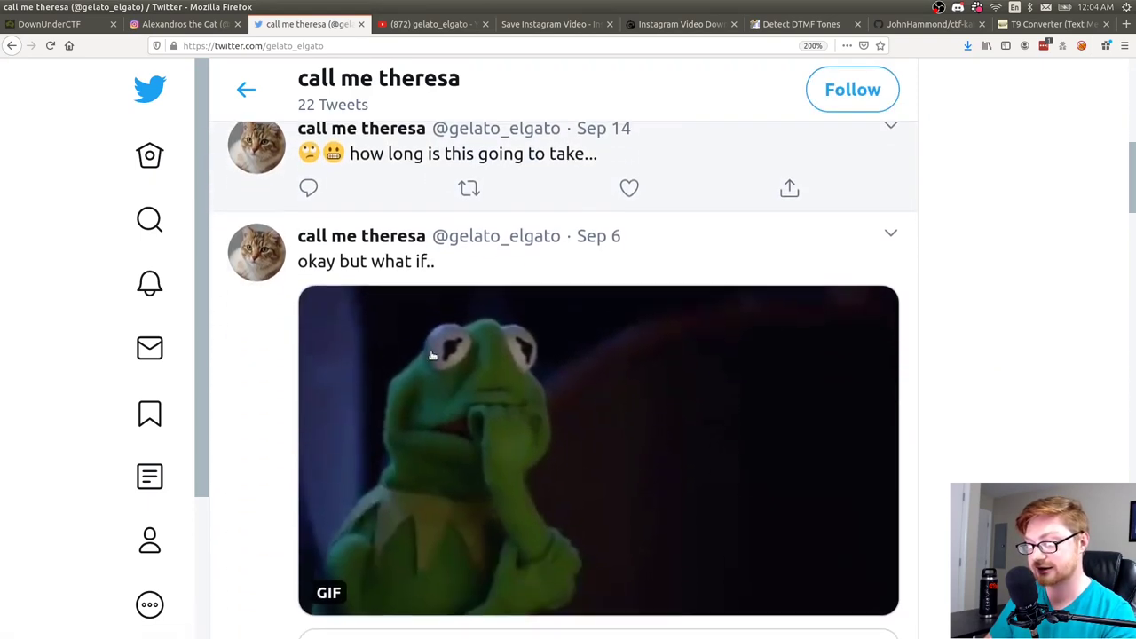
scroll(639, 347, down, 2)
scroll(639, 347, down, 5)
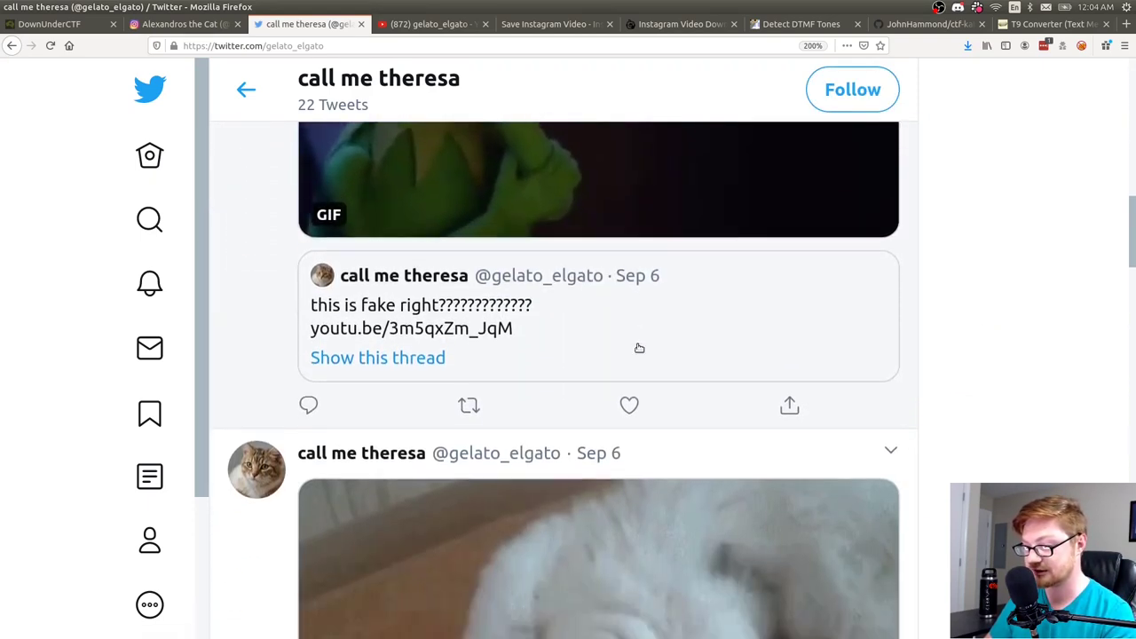
scroll(639, 355, down, 2)
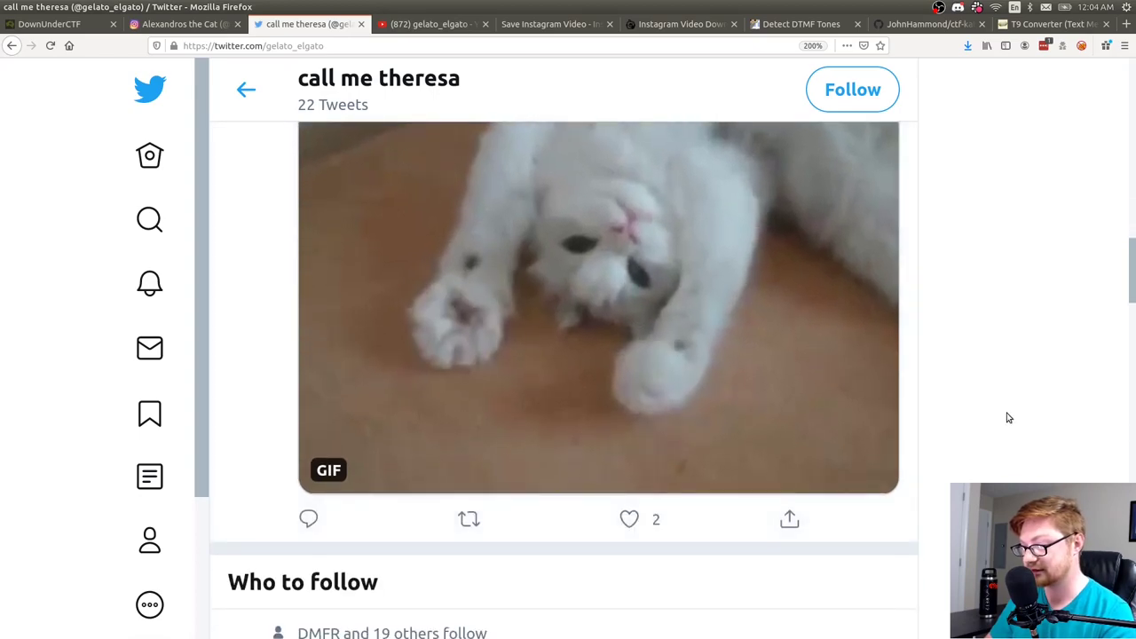
scroll(1006, 418, down, 7)
scroll(1006, 418, down, 2)
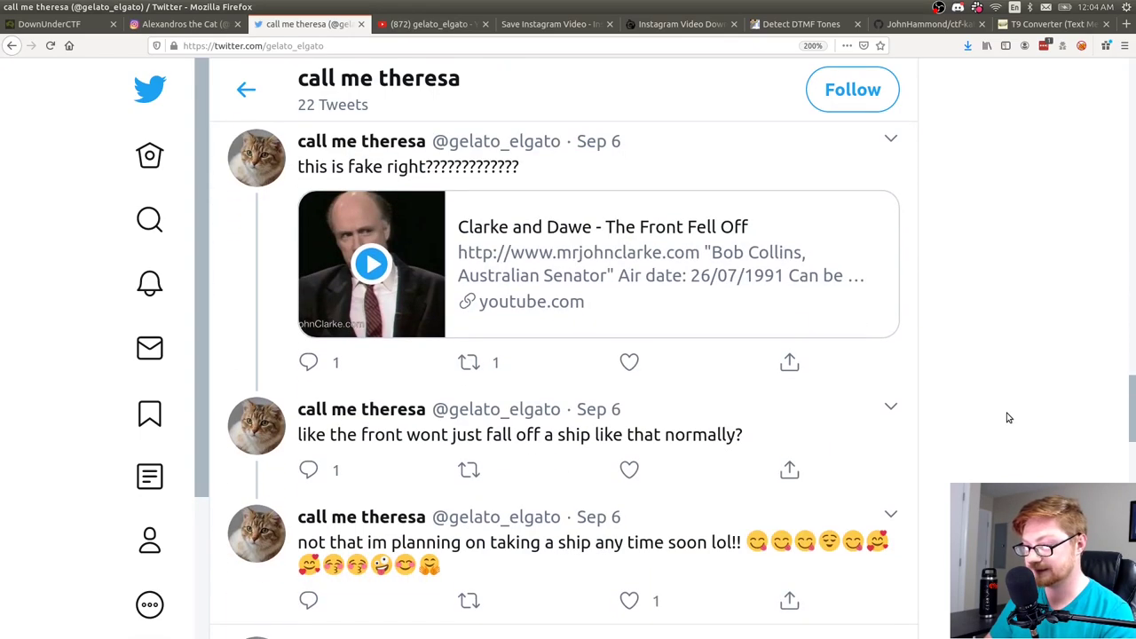
Expand the middle initial in the Petstagram challenge's flag to the full middle name given on the Twitter profile.
key(ctrl+Page_Up)
key(ctrl+Page_Up)
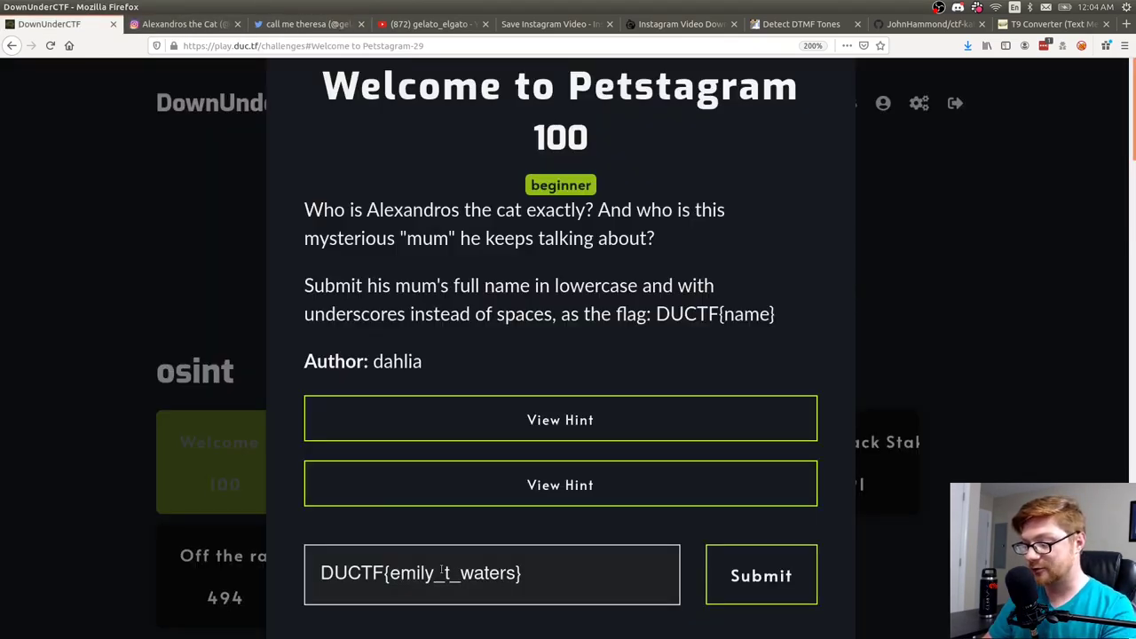
click(454, 572)
text(t)
key(Right)
key(Left)
key(BackSpace)
text(heresa)
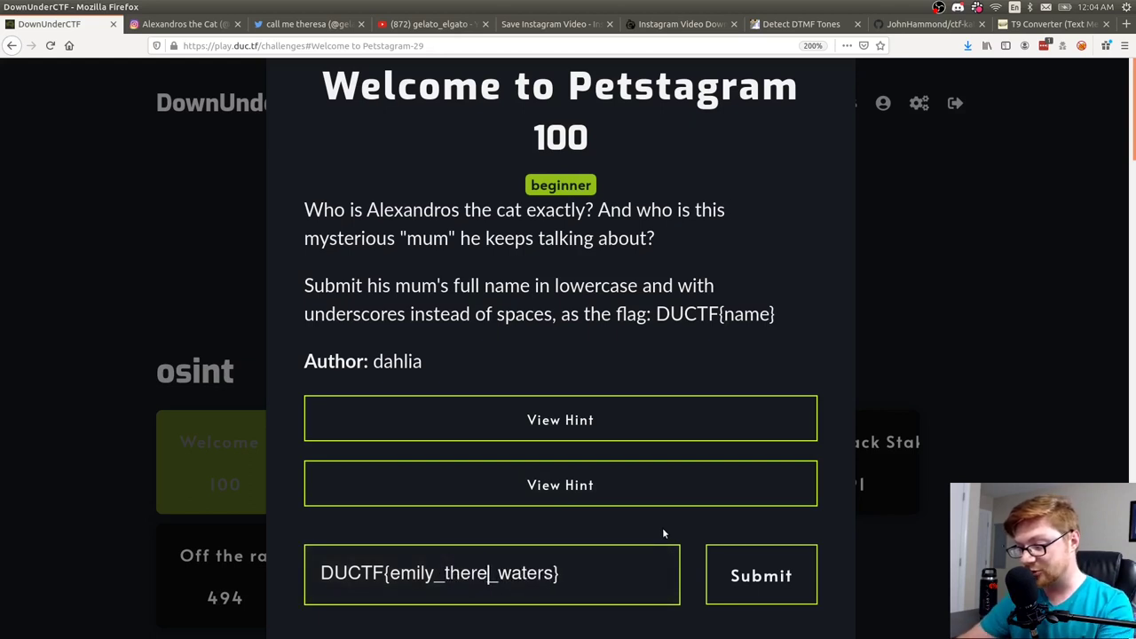
key(ctrl+a)
key(Return)
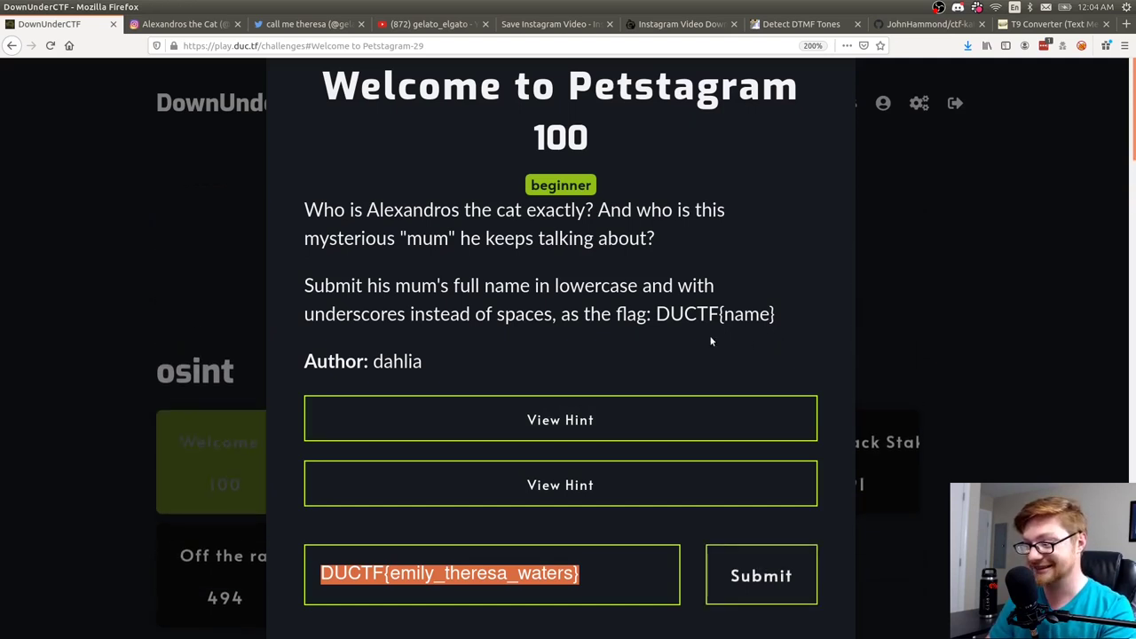
Close the cat's kitten post and return to the header of the gelato_elgato Twitter profile.
key(ctrl+Tab)
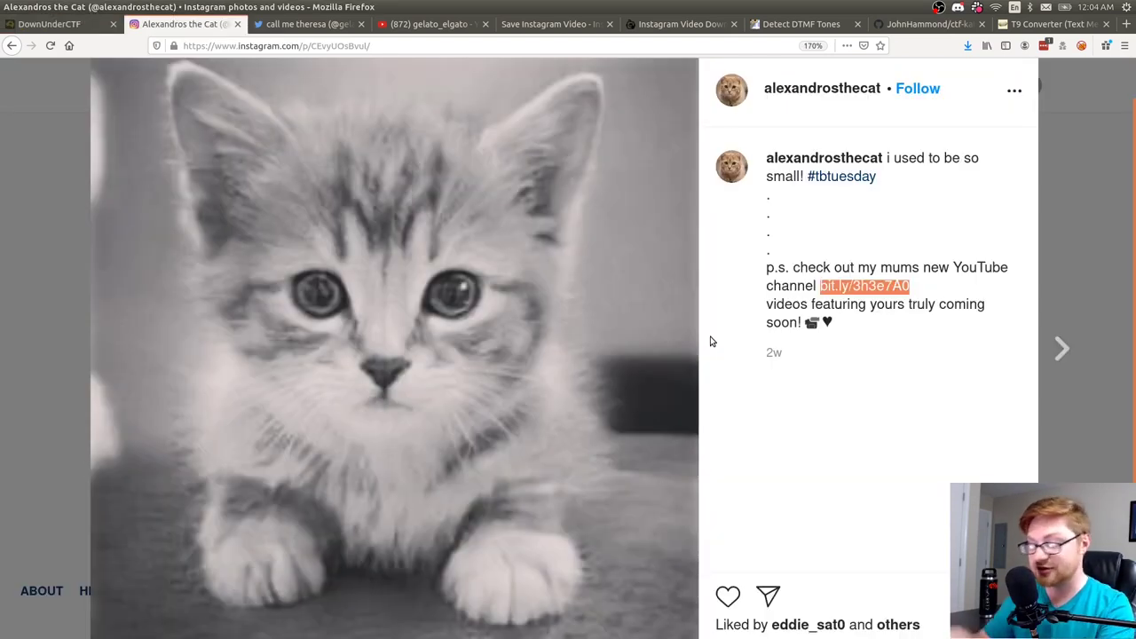
key(Escape)
key(ctrl+Tab)
scroll(710, 340, up, 5)
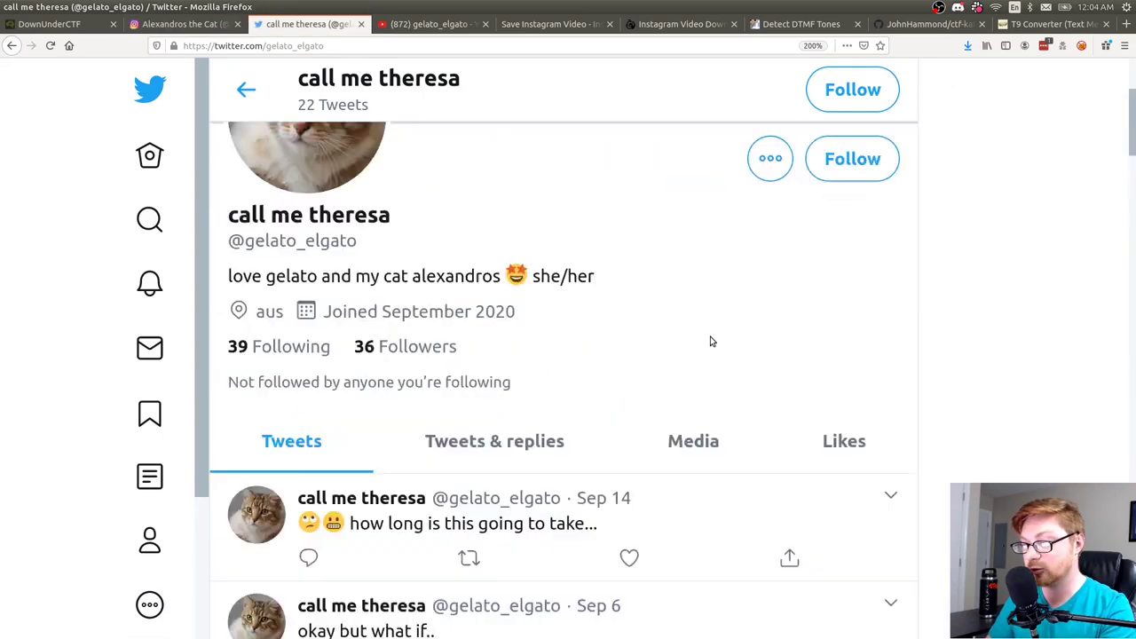
scroll(709, 341, up, 3)
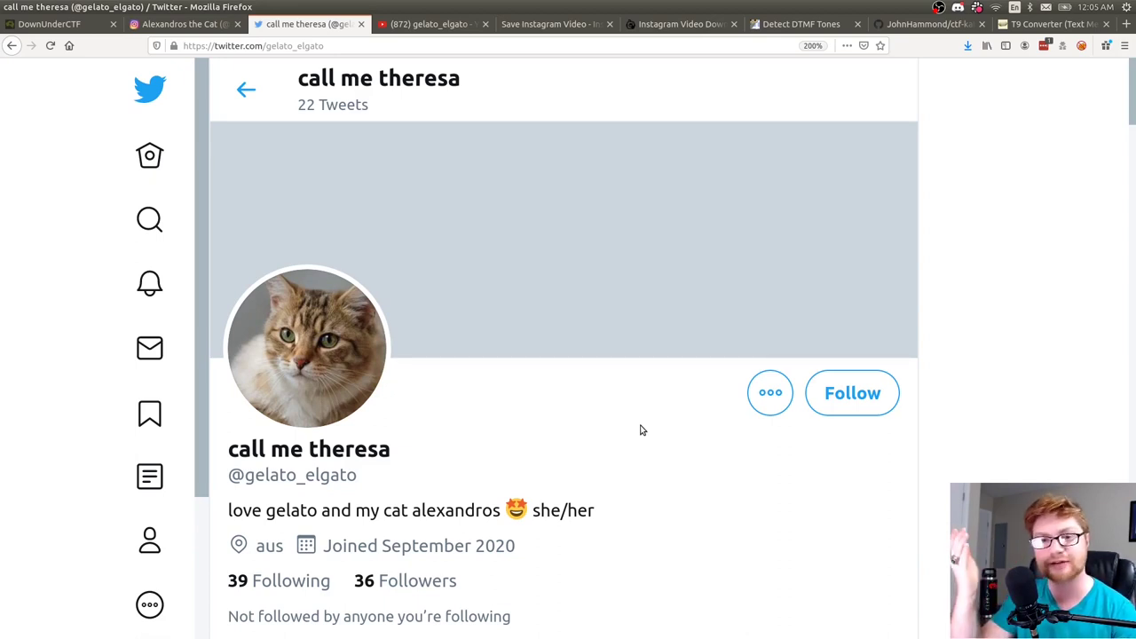
Search the web in a new tab for "python sherlock osint".
key(ctrl+t)
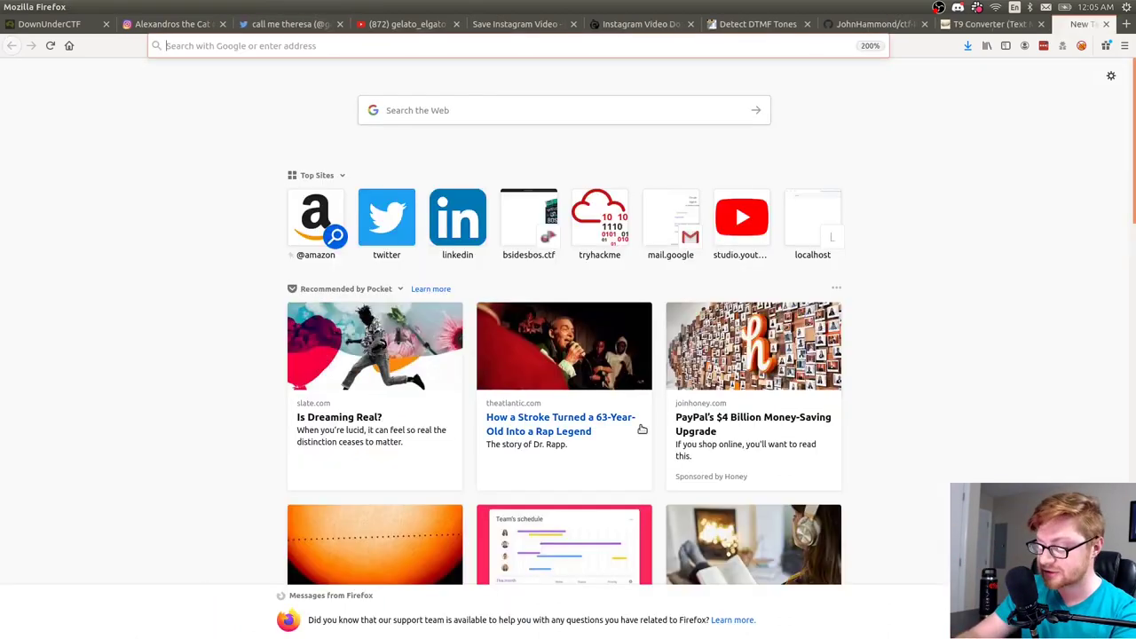
text(oy)
key(BackSpace)
key(BackSpace)
text(python )
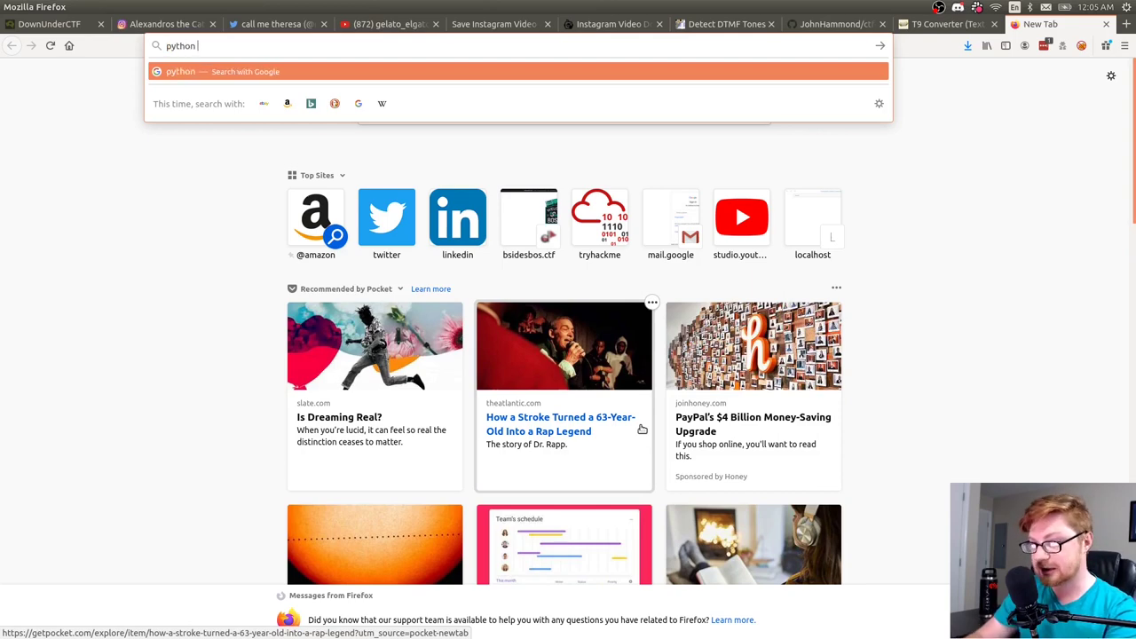
text(sherlock osint)
key(Return)
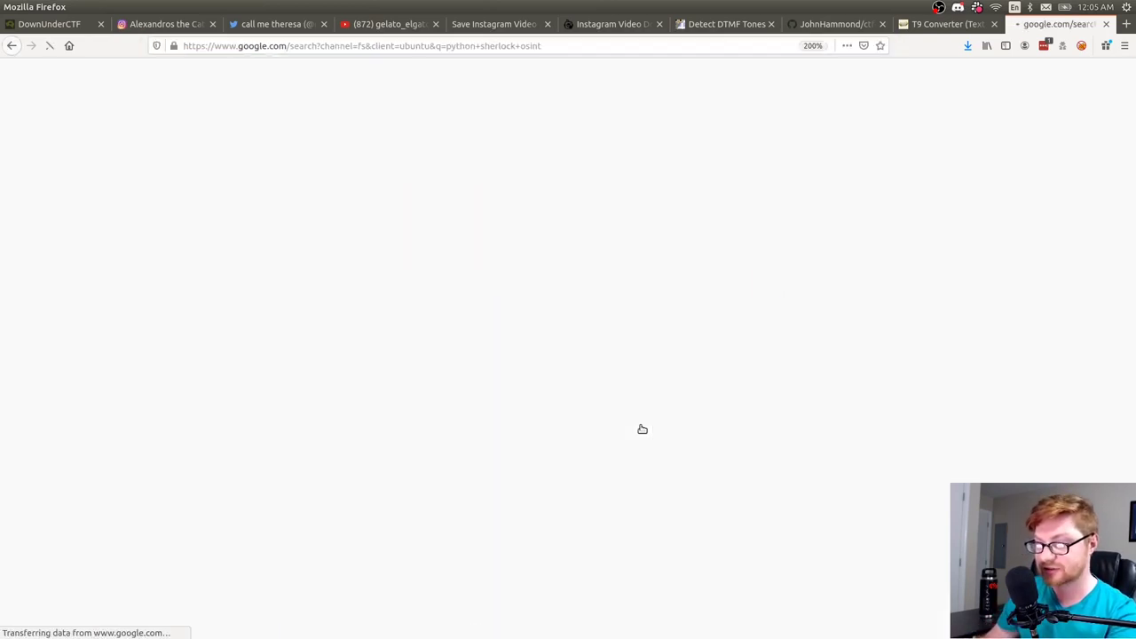
Open the sherlock-project/sherlock GitHub repository and read its description, demo, installation and usage sections.
drag(191, 314, 398, 314)
click(461, 327)
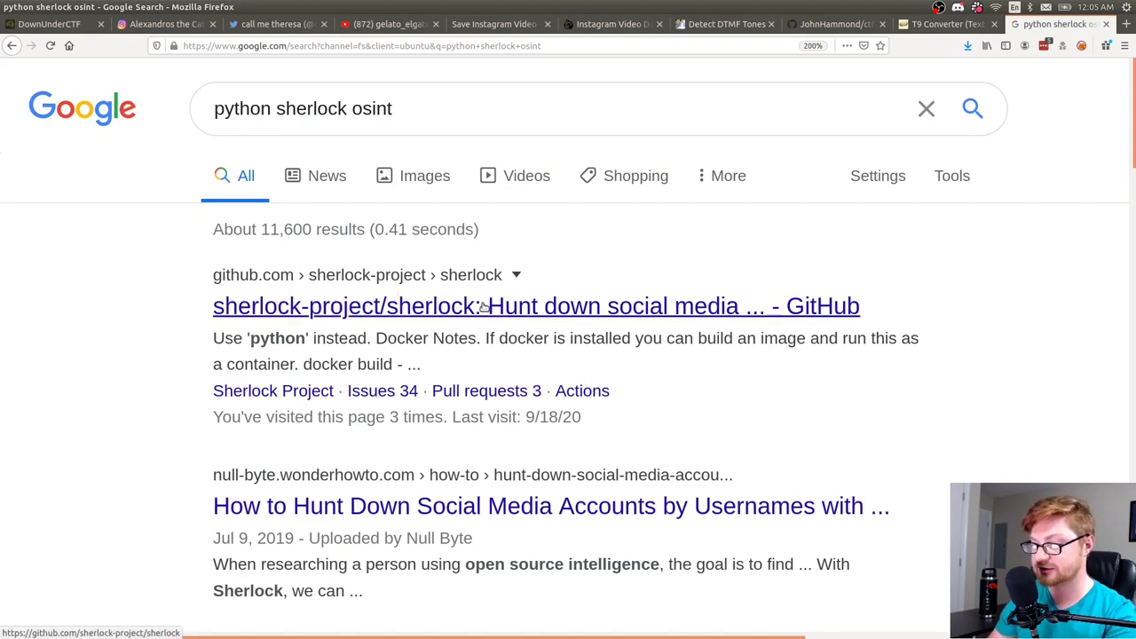
mouse_move(484, 306)
mouse_down()
mouse_move(576, 328)
mouse_move(487, 306)
mouse_up()
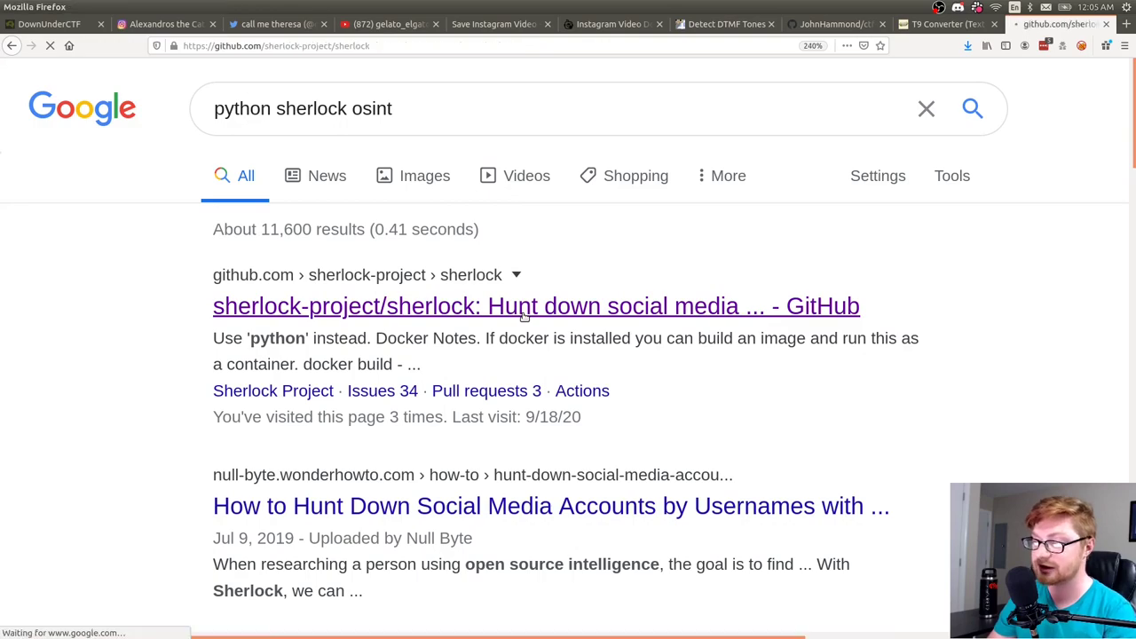
scroll(488, 391, down, 15)
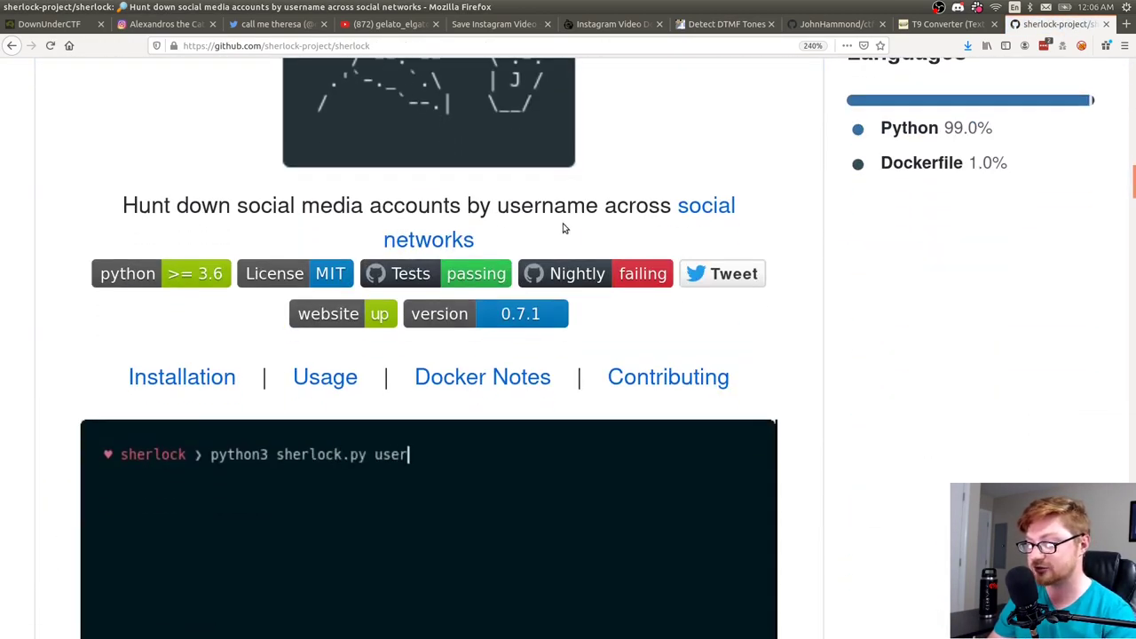
scroll(591, 229, up, 3)
scroll(671, 293, down, 20)
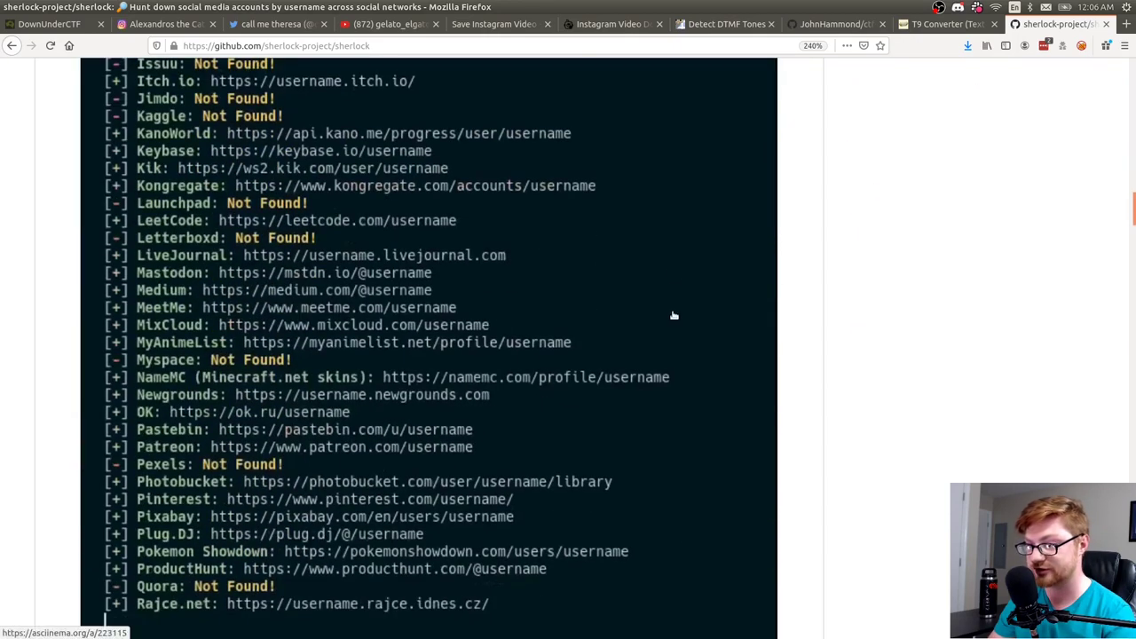
scroll(672, 311, up, 2)
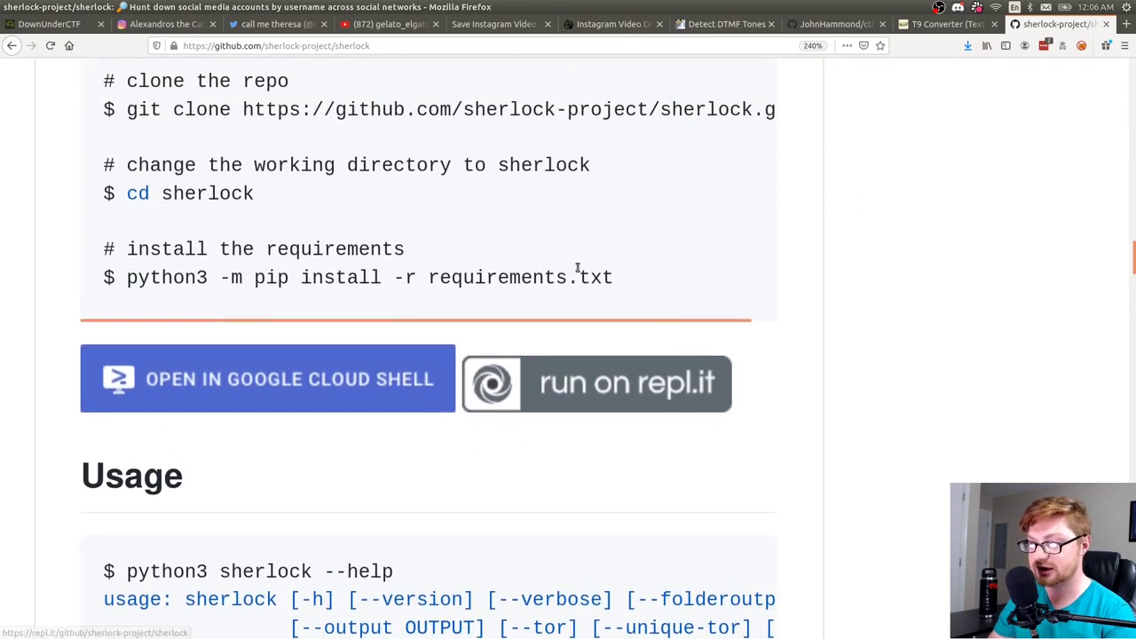
scroll(578, 266, up, 2)
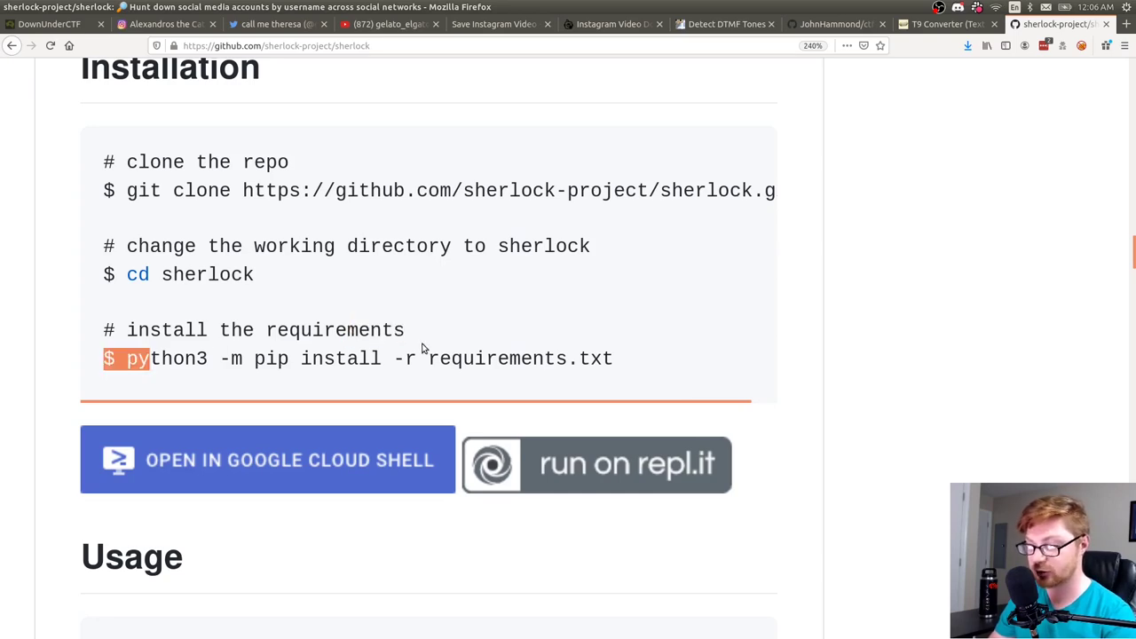
scroll(563, 319, down, 4)
scroll(772, 346, down, 8)
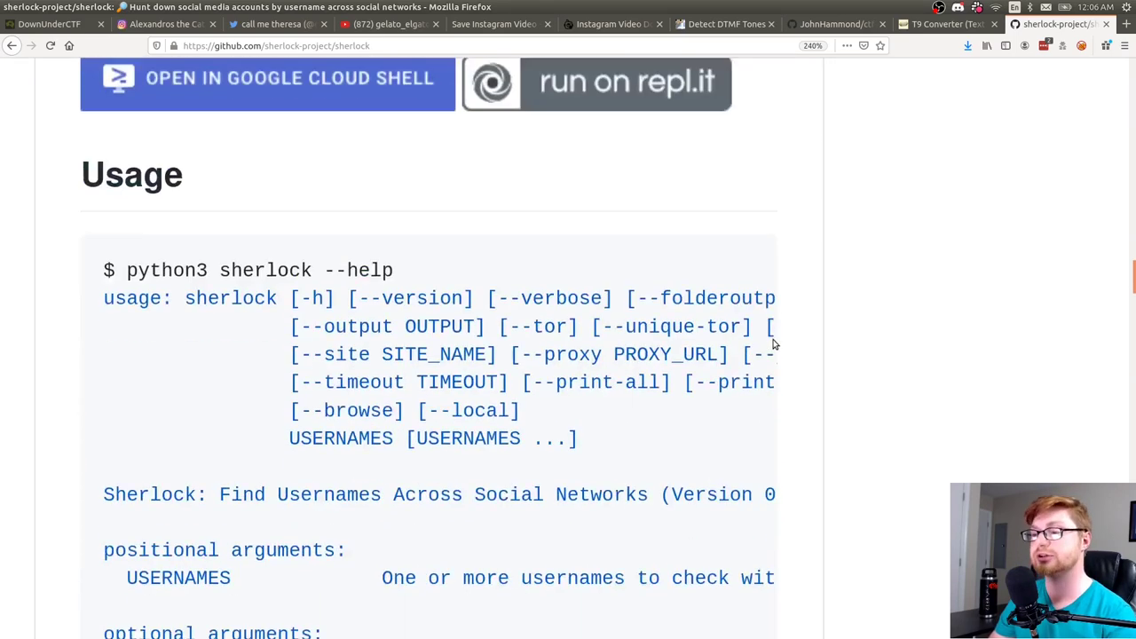
key(alt+Tab)
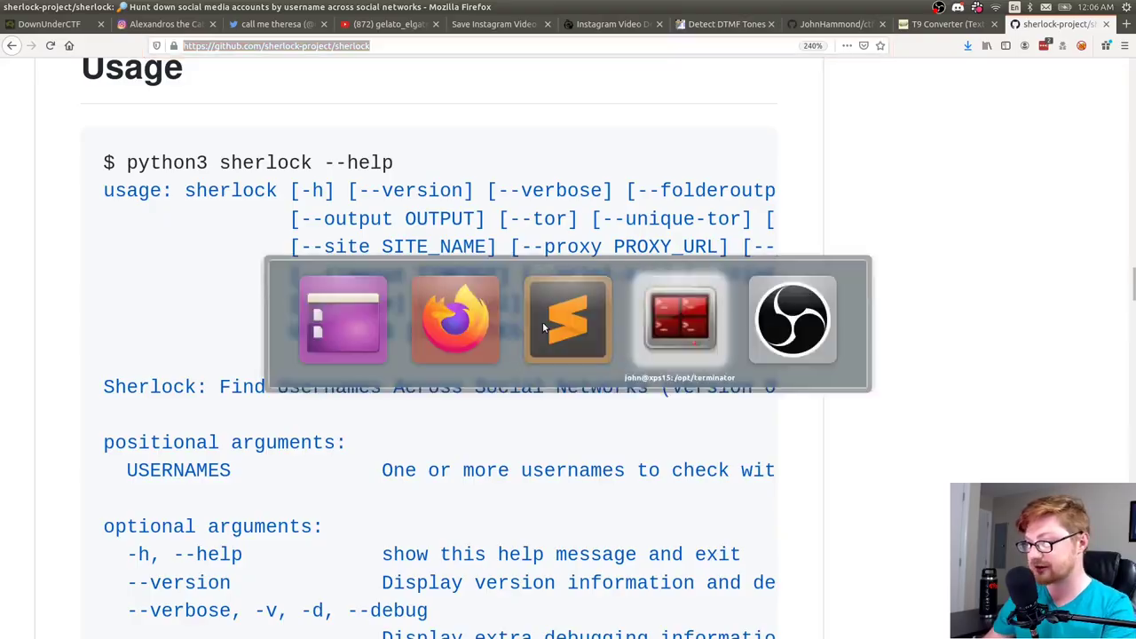
text(git clone "")
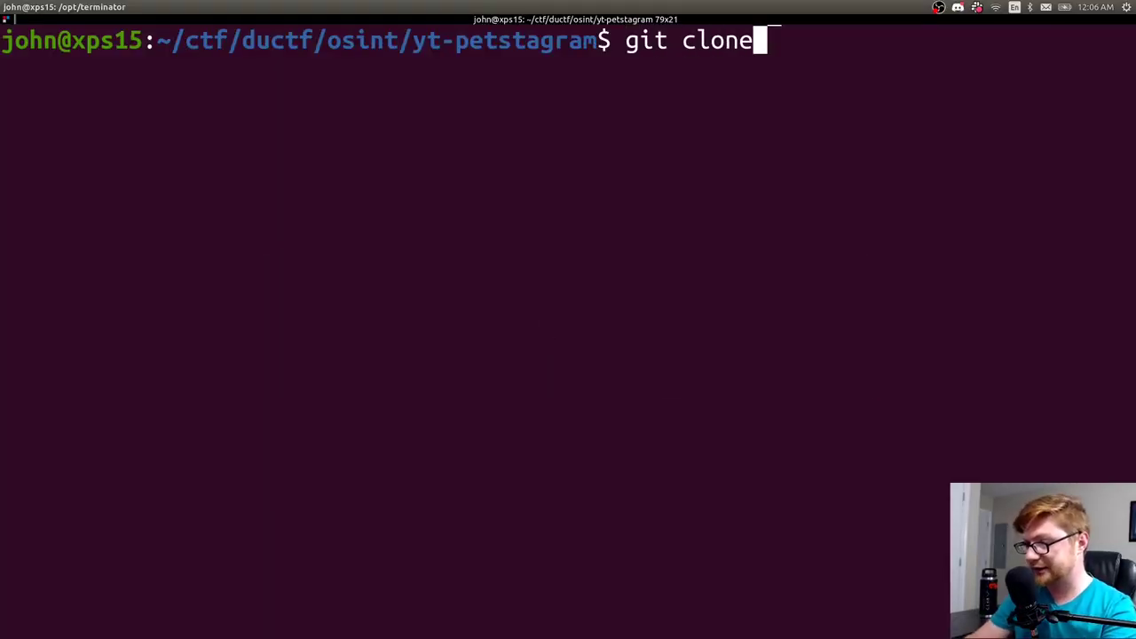
key(Left)
text(https://github.com/sherlock-project/sherlock)
key(Return)
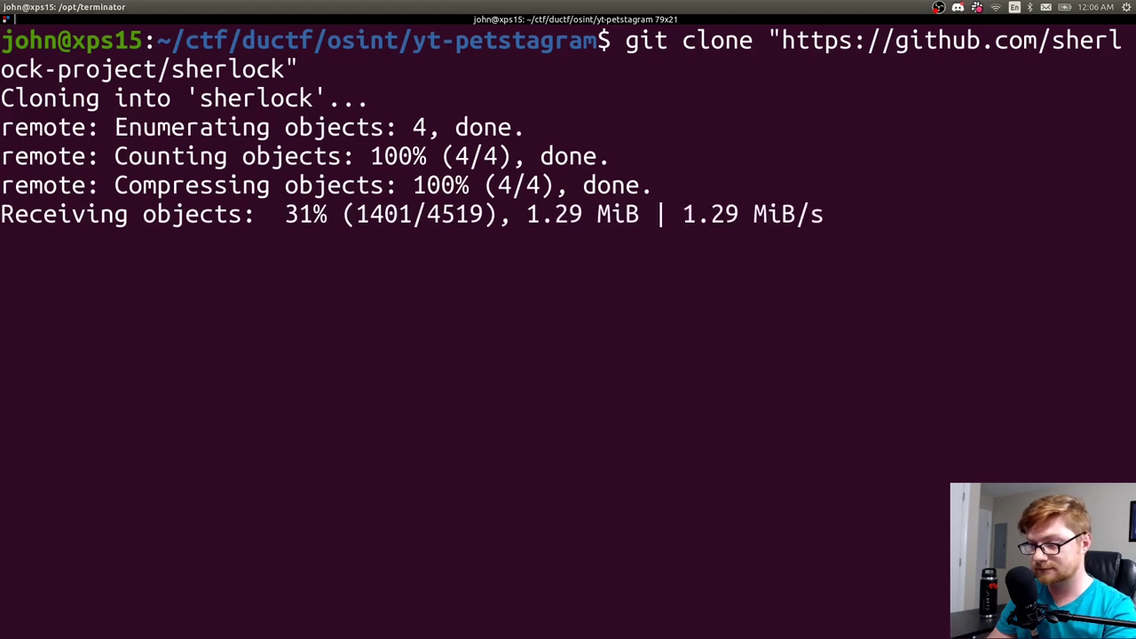
Return to the Sherlock README in Firefox and read its usage arguments and the examples for searching one or more users.
key(alt+Tab)
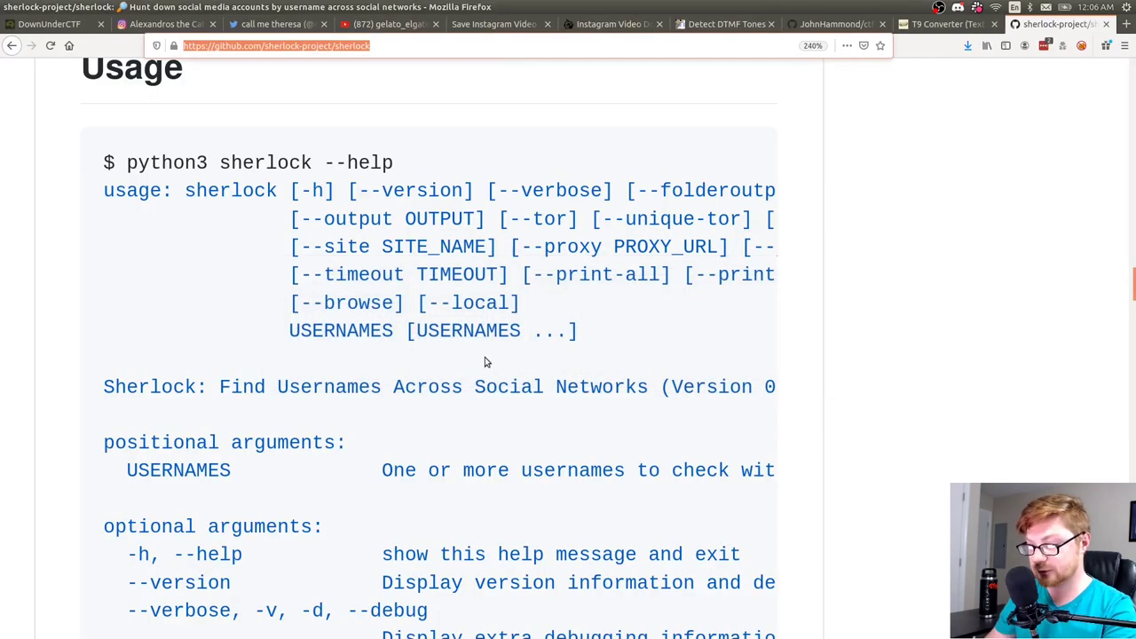
scroll(434, 361, down, 3)
scroll(433, 361, up, 2)
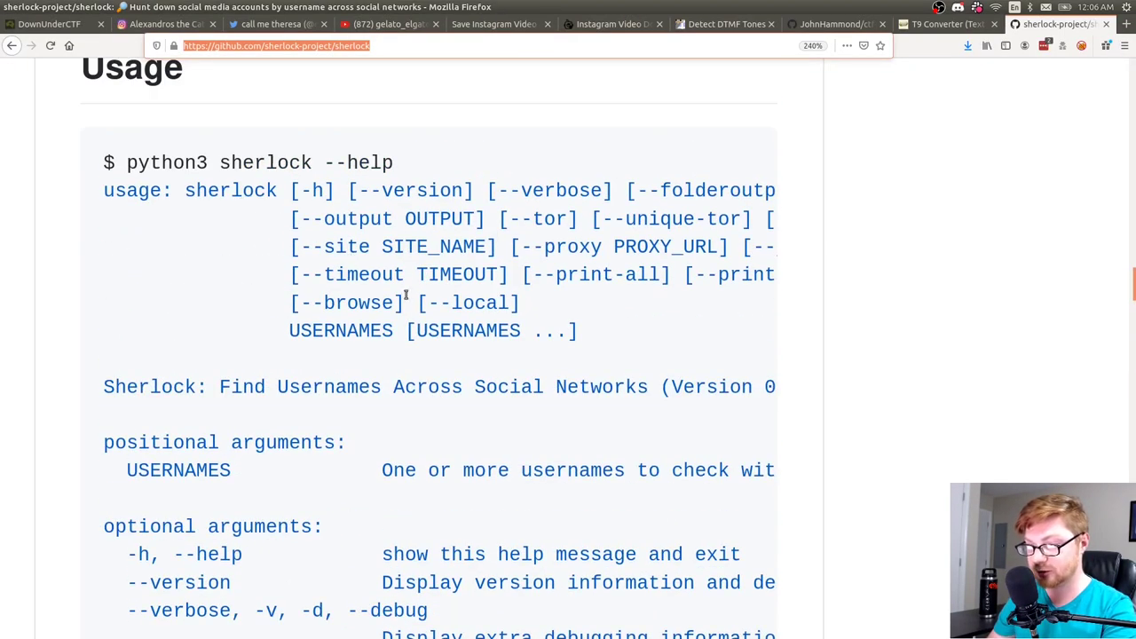
drag(393, 330, 290, 330)
click(292, 330)
scroll(294, 329, down, 3)
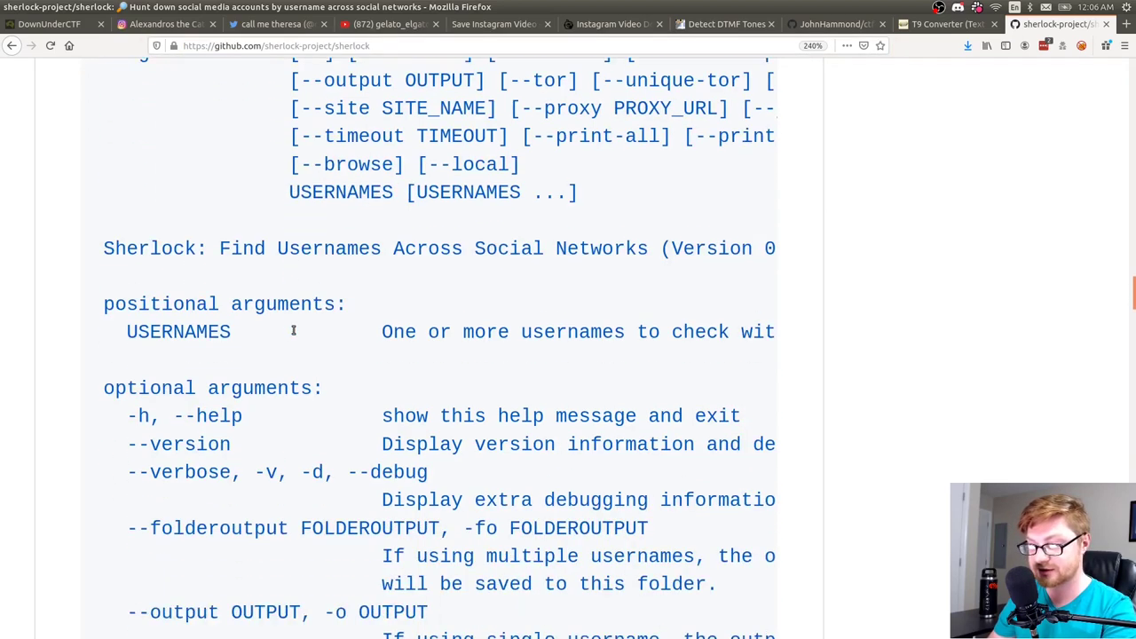
scroll(294, 334, down, 4)
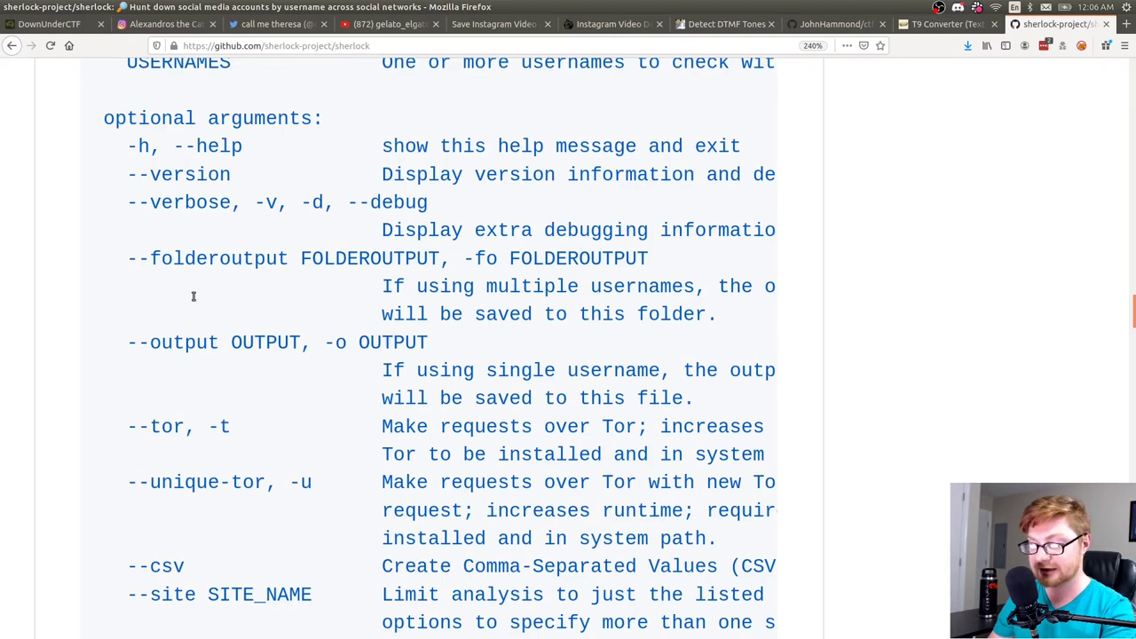
scroll(171, 258, down, 5)
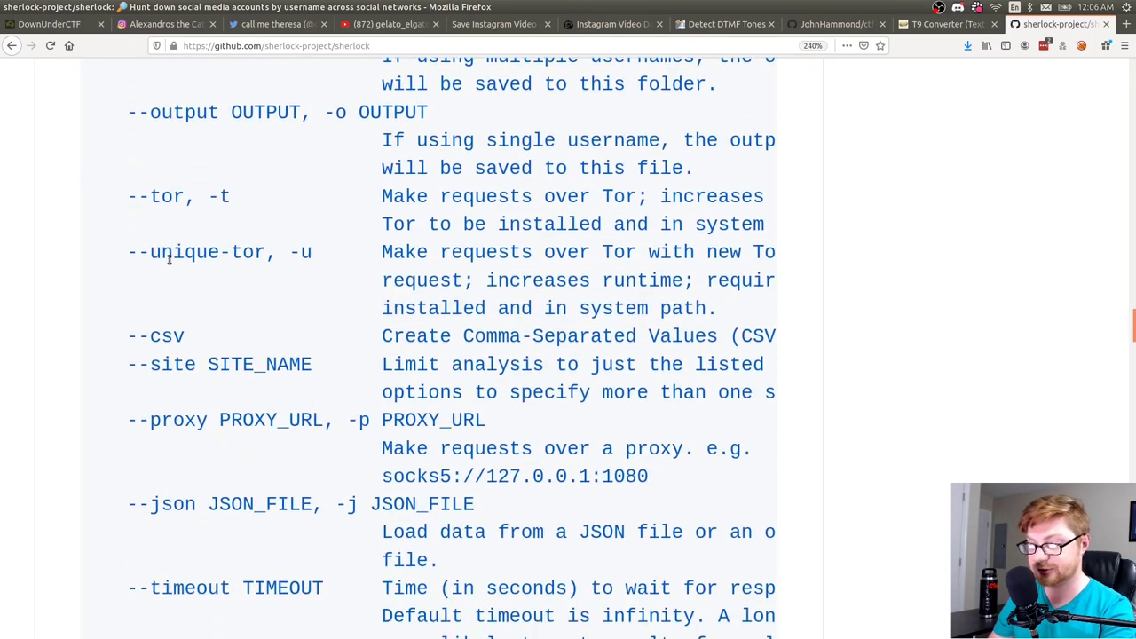
scroll(265, 271, down, 2)
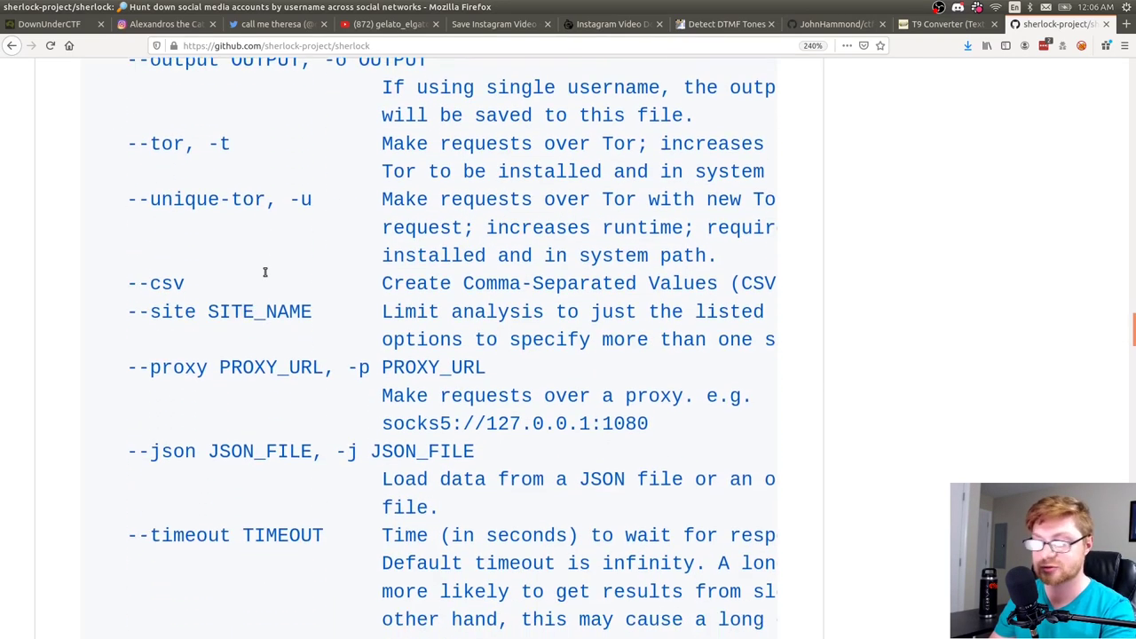
scroll(248, 263, down, 2)
scroll(229, 295, down, 3)
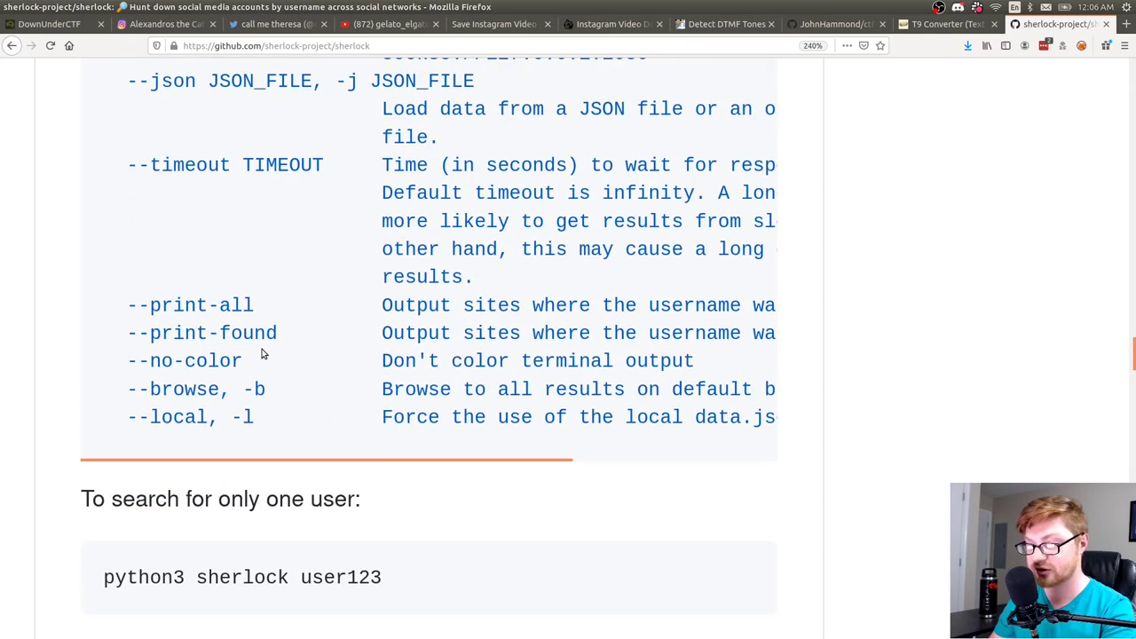
scroll(347, 413, down, 3)
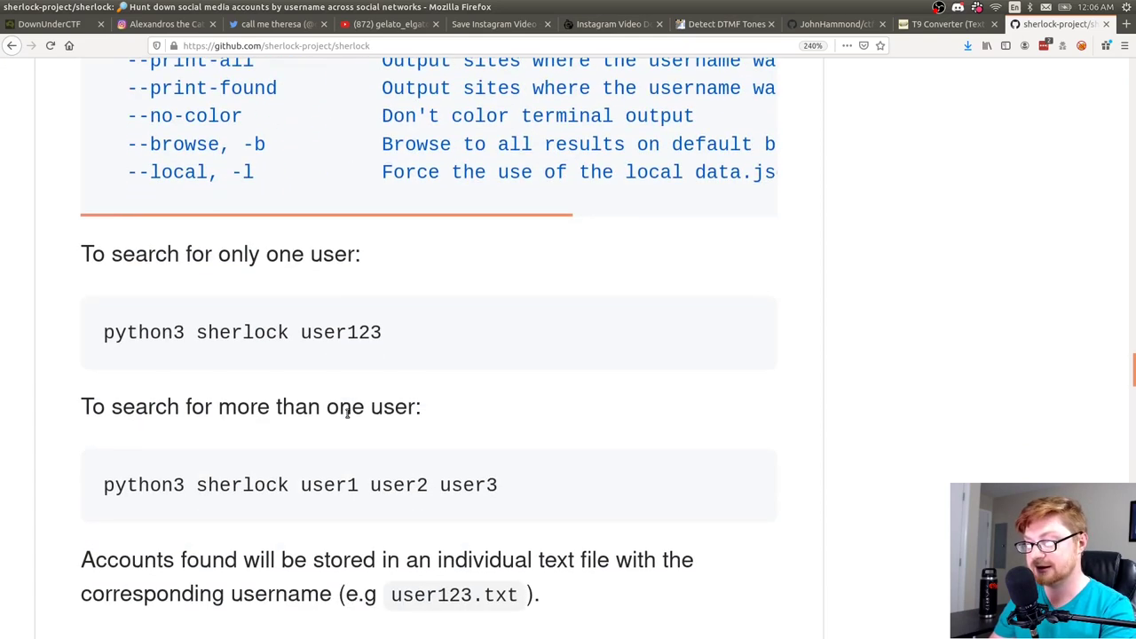
scroll(347, 413, down, 2)
Switch back to the terminal, enter the cloned sherlock directory and list its files.
key(alt+Tab)
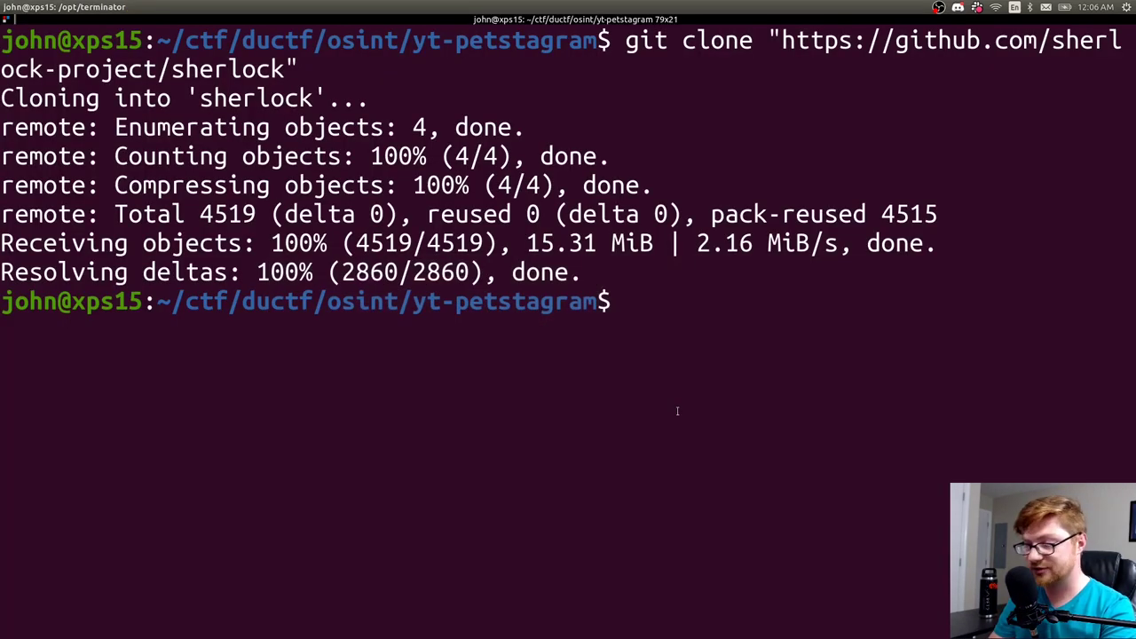
text(cd s)
key(Tab)
key(Return)
text(ls)
key(Return)
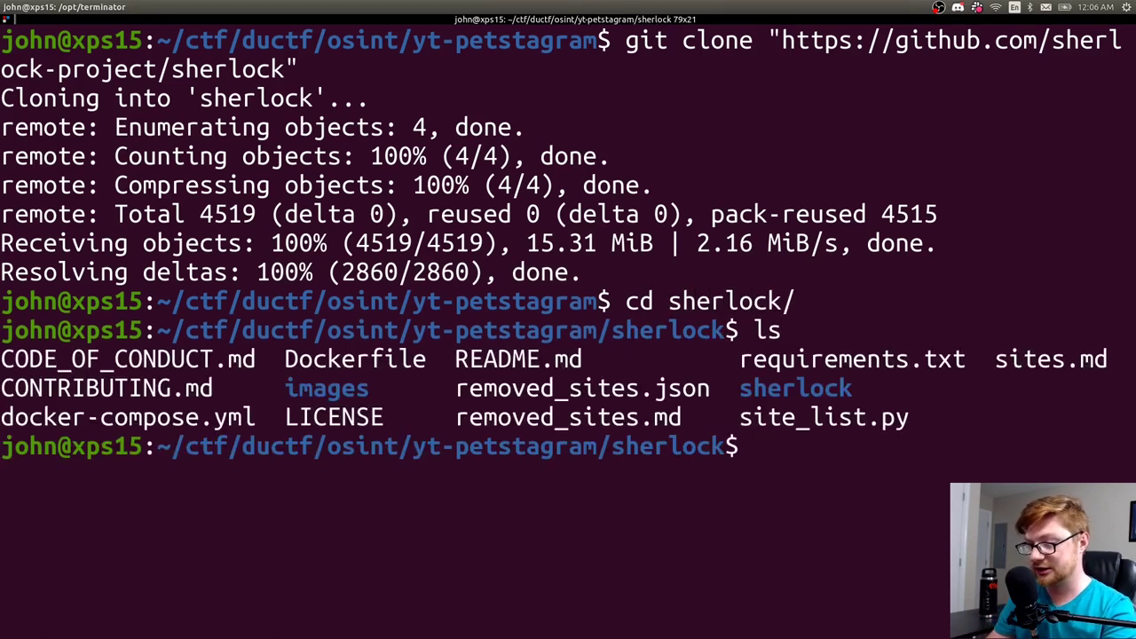
Install Sherlock's Python dependencies from requirements.txt with pip3 and clear the terminal.
double_click(799, 358)
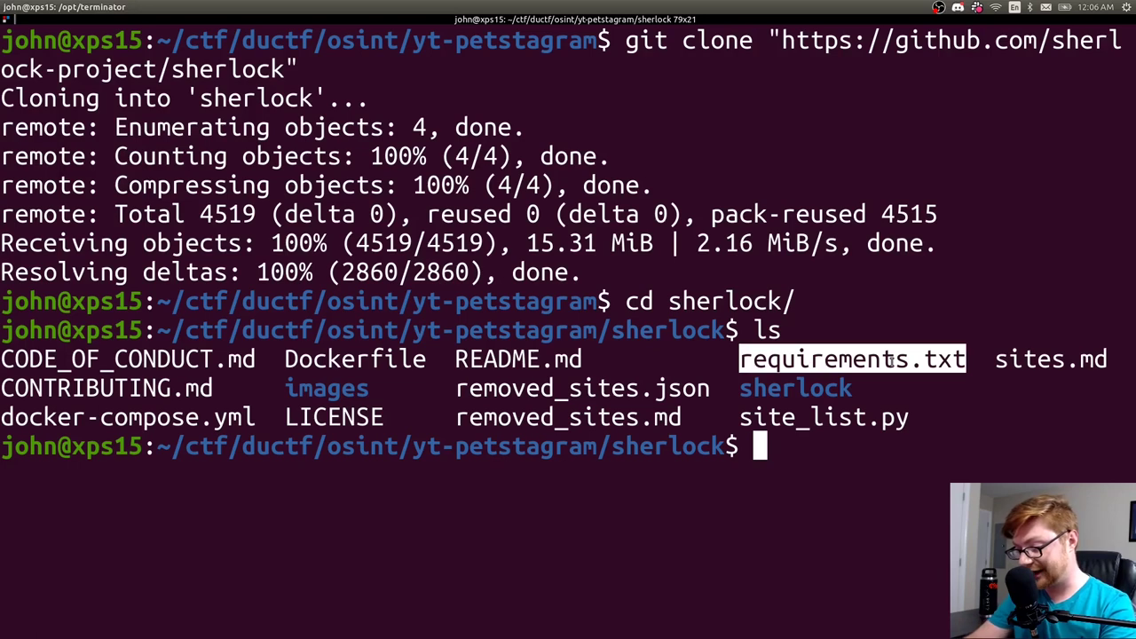
text(pythonpip)
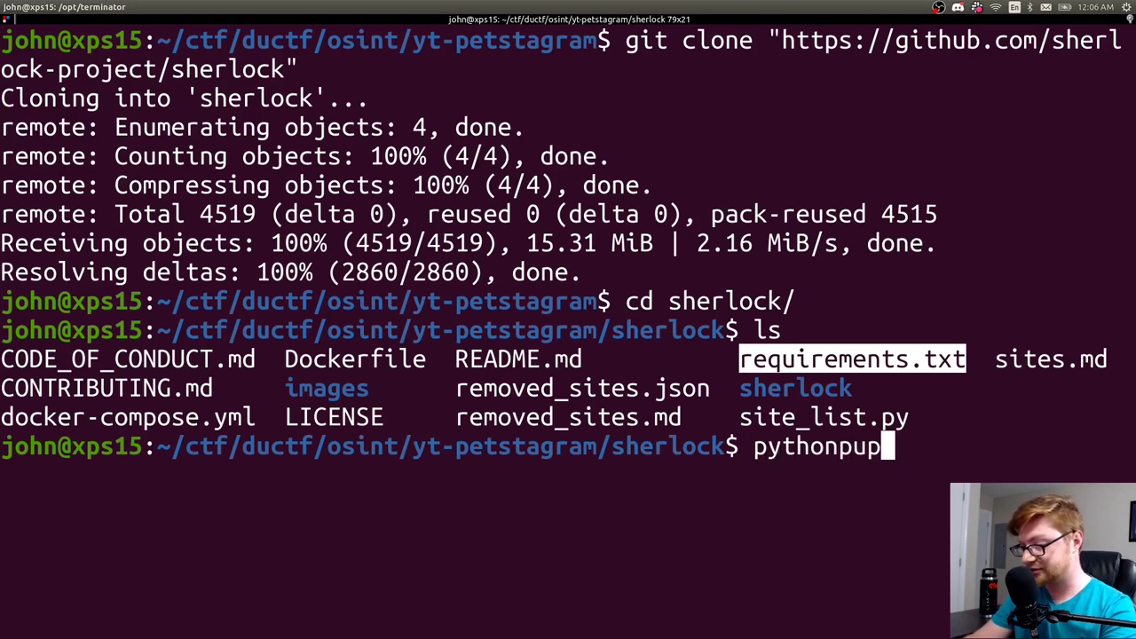
key(ctrl+u)
text(pip3 insta)
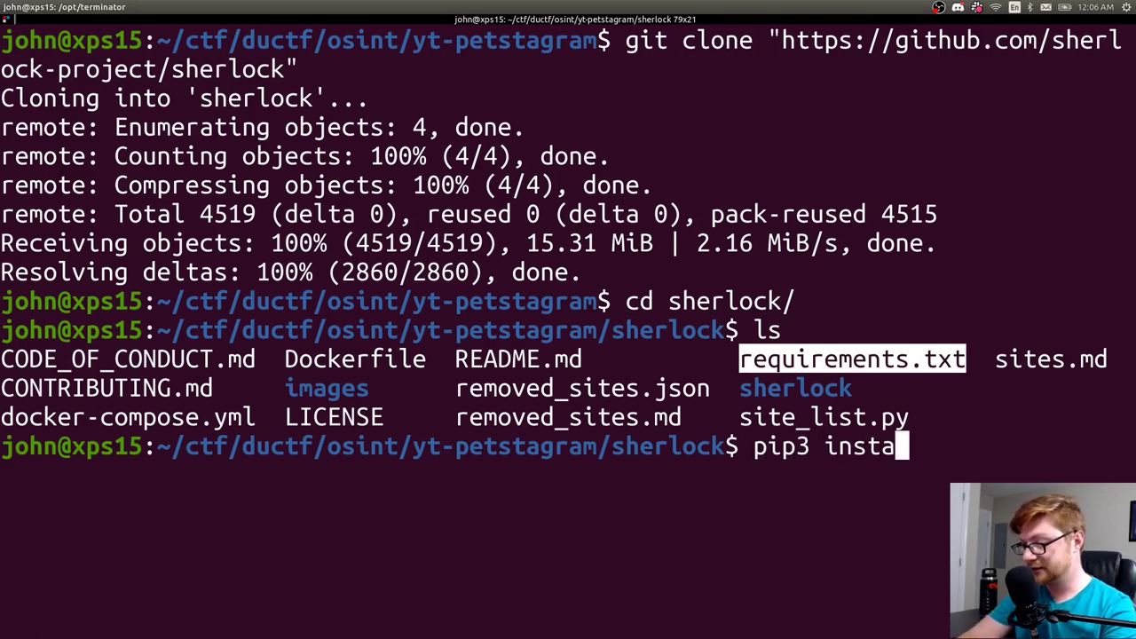
text(ll -r req)
key(Tab)
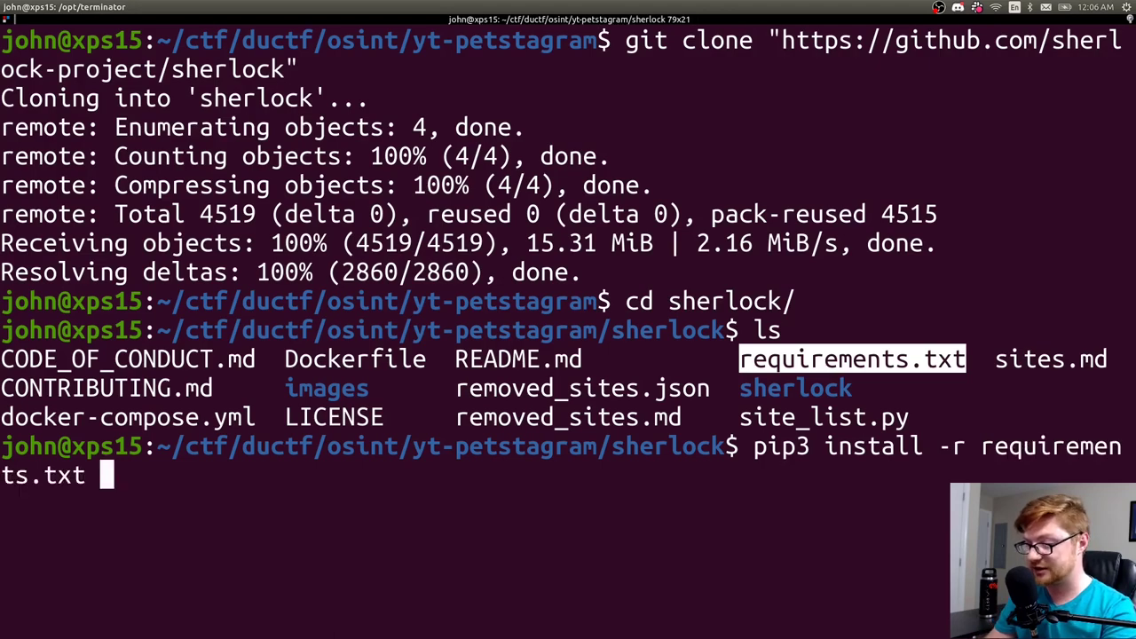
key(Return)
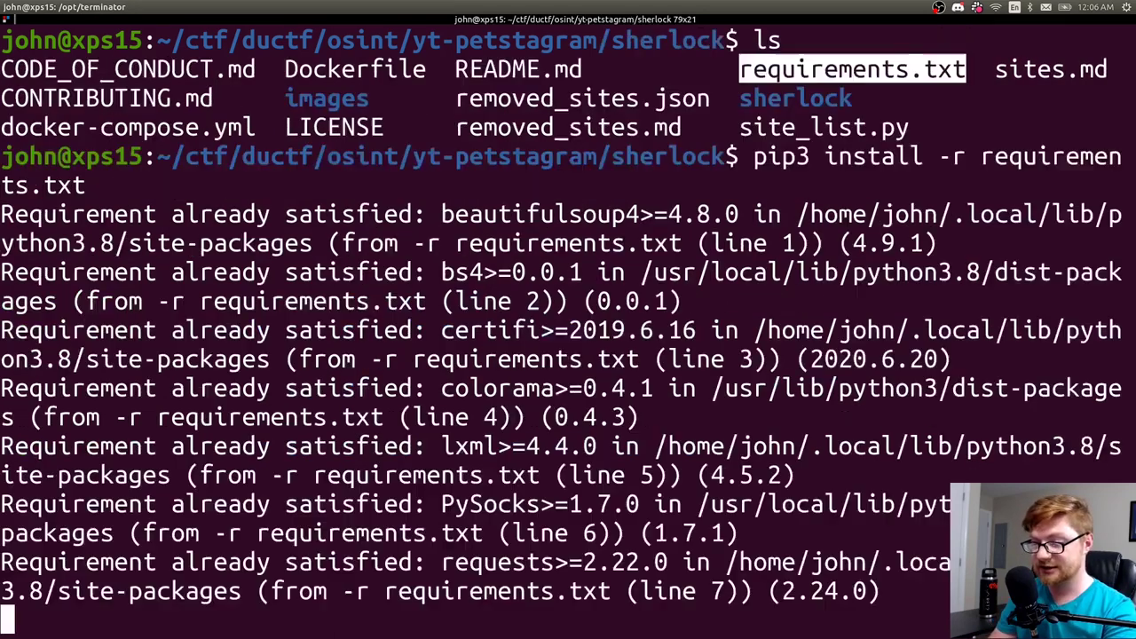
key(ctrl+l)
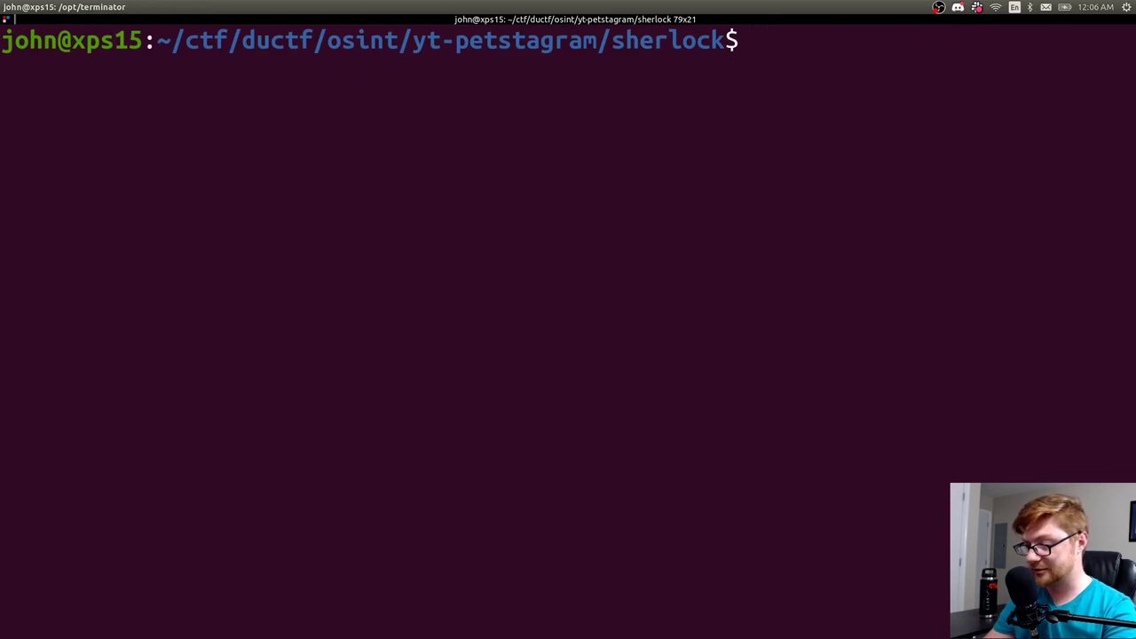
Run the sherlock folder with python3 and no username, with and without the trailing slash, to view its usage.
text(python3 ser)
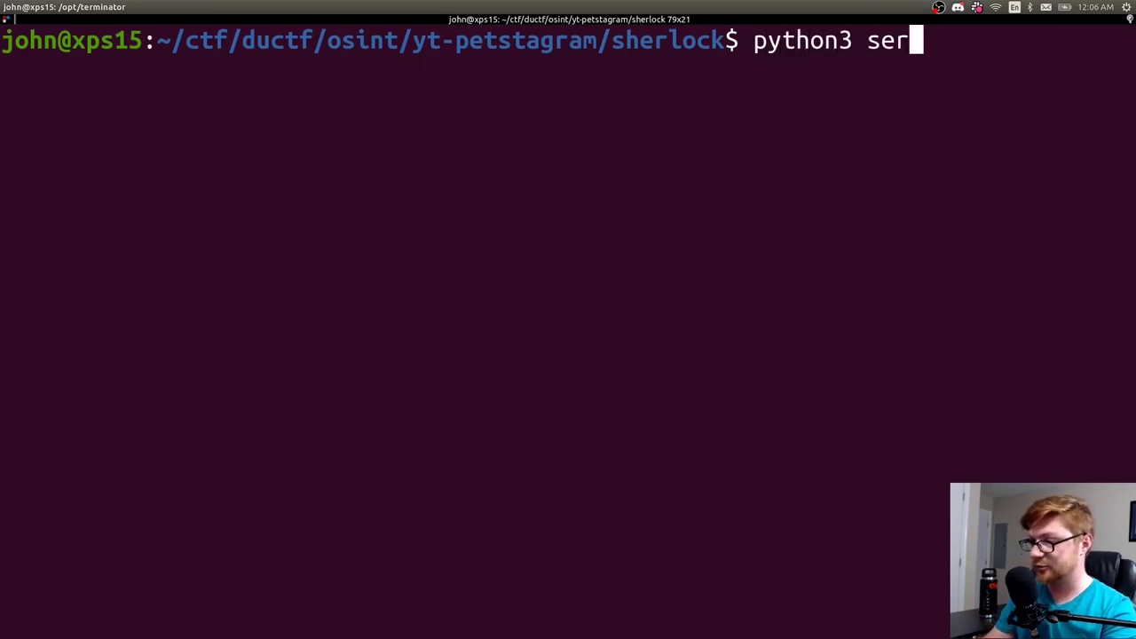
key(BackSpace)
key(BackSpace)
text(h)
key(Tab)
key(Return)
key(Up)
key(BackSpace)
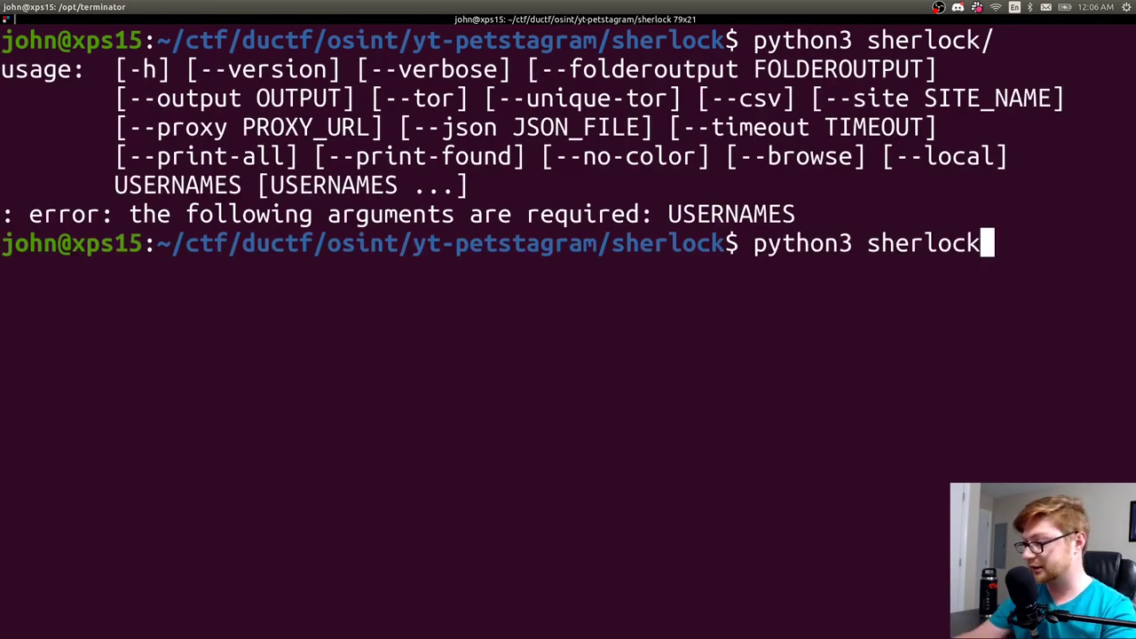
key(Return)
key(Up)
text(.)
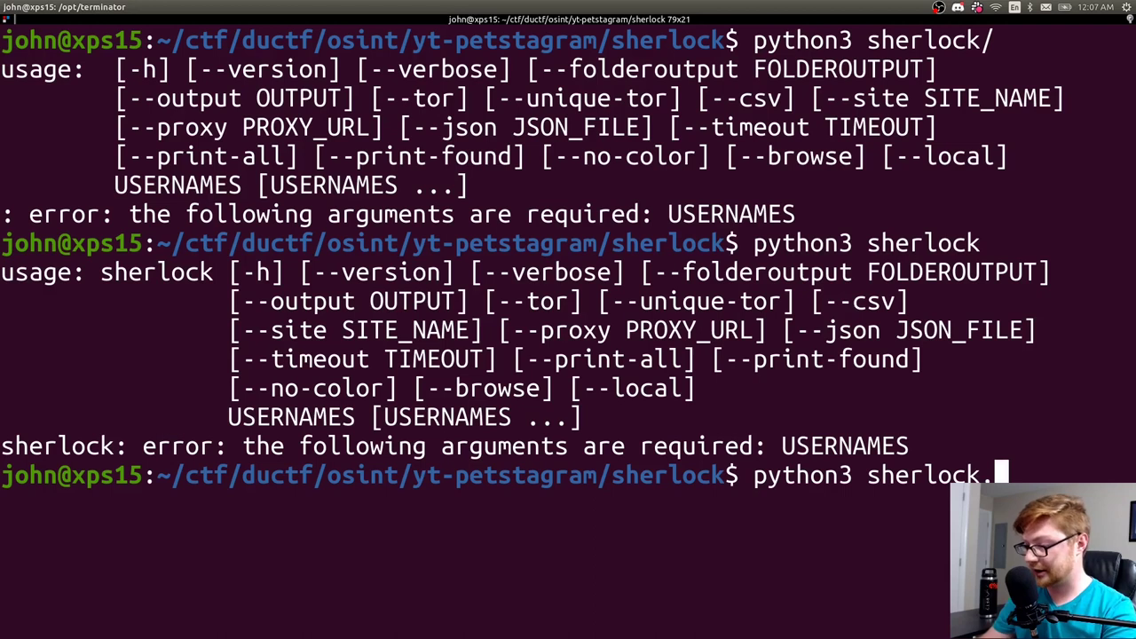
text(ppythonpyp)
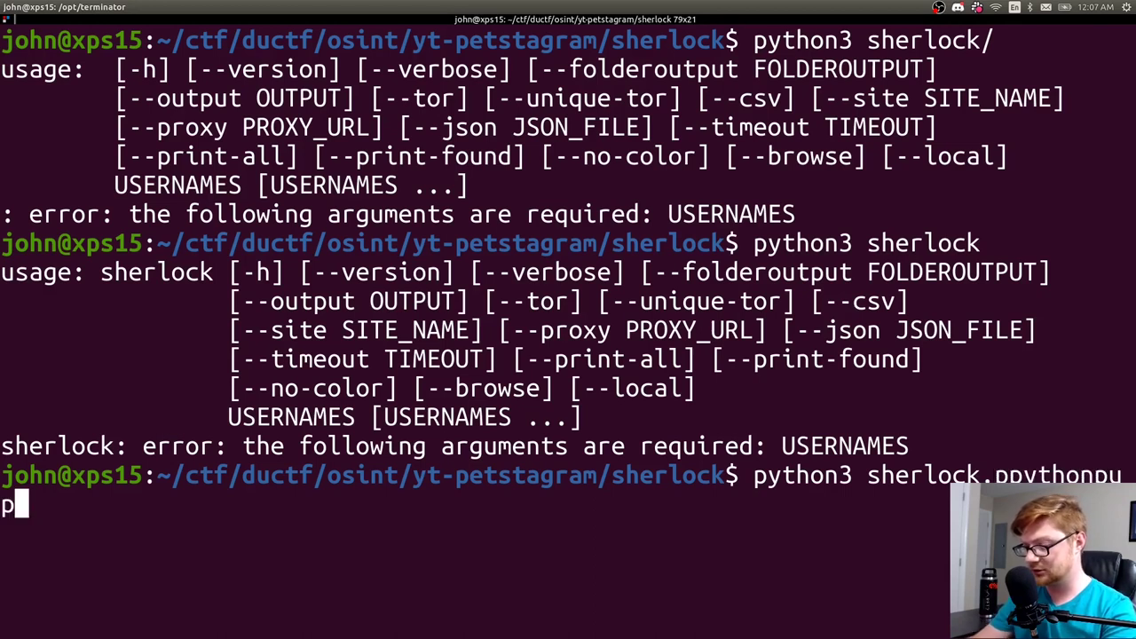
key(ctrl+c)
List the repository files on a cleared terminal and rerun the sherlock folder with python3 without arguments.
key(ctrl+l)
text(ls)
key(Return)
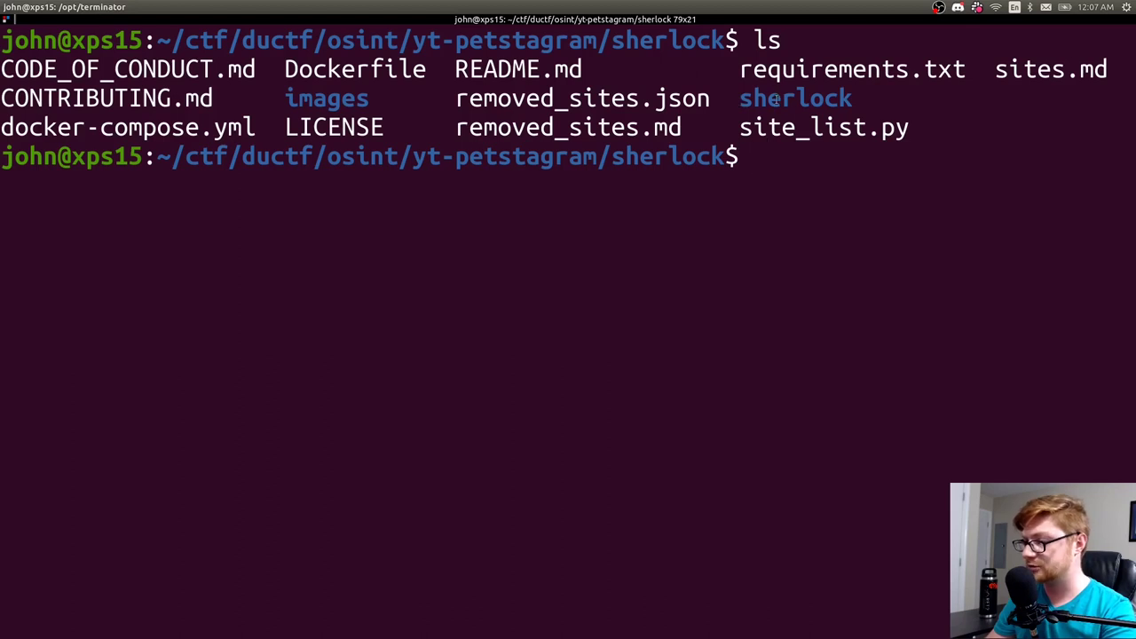
text(python3 she)
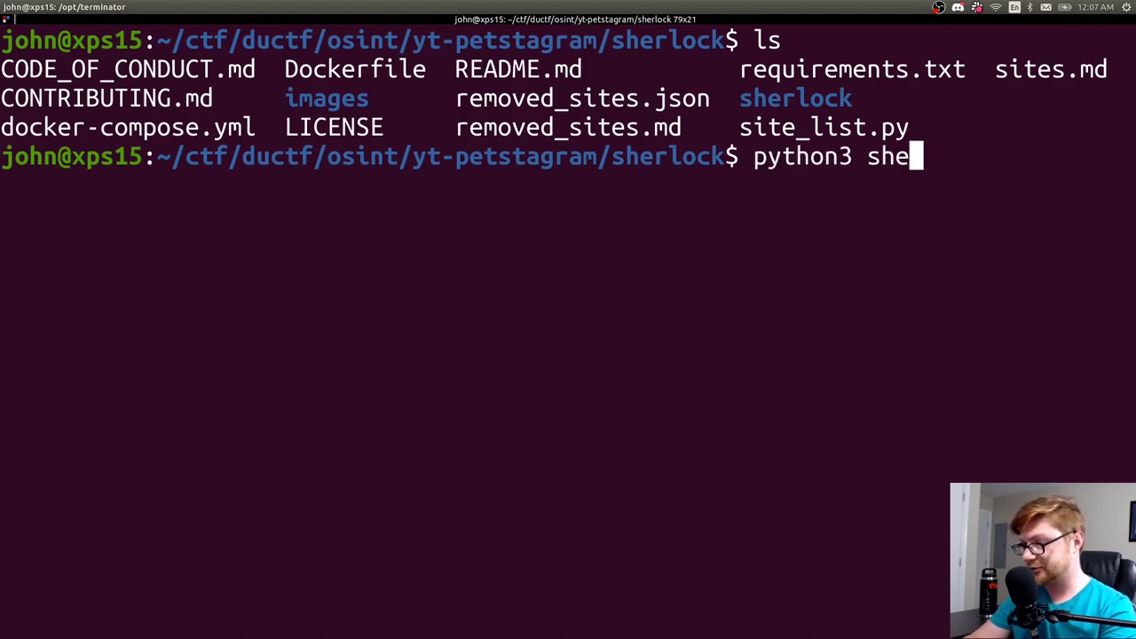
key(Tab)
key(Return)
key(Up)
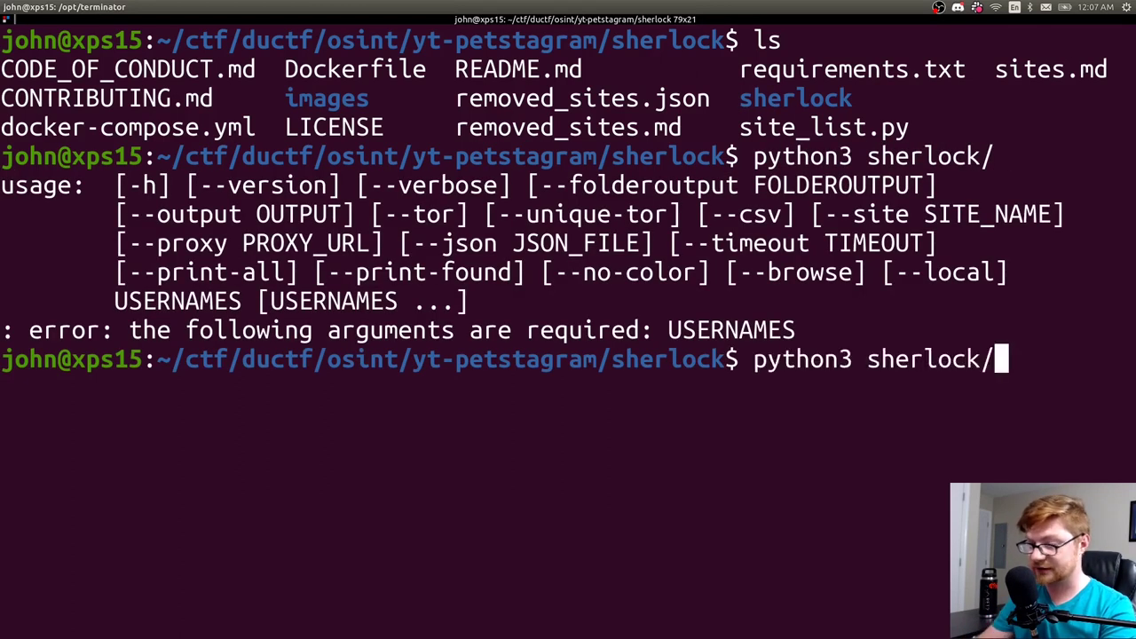
key(BackSpace)
key(Return)
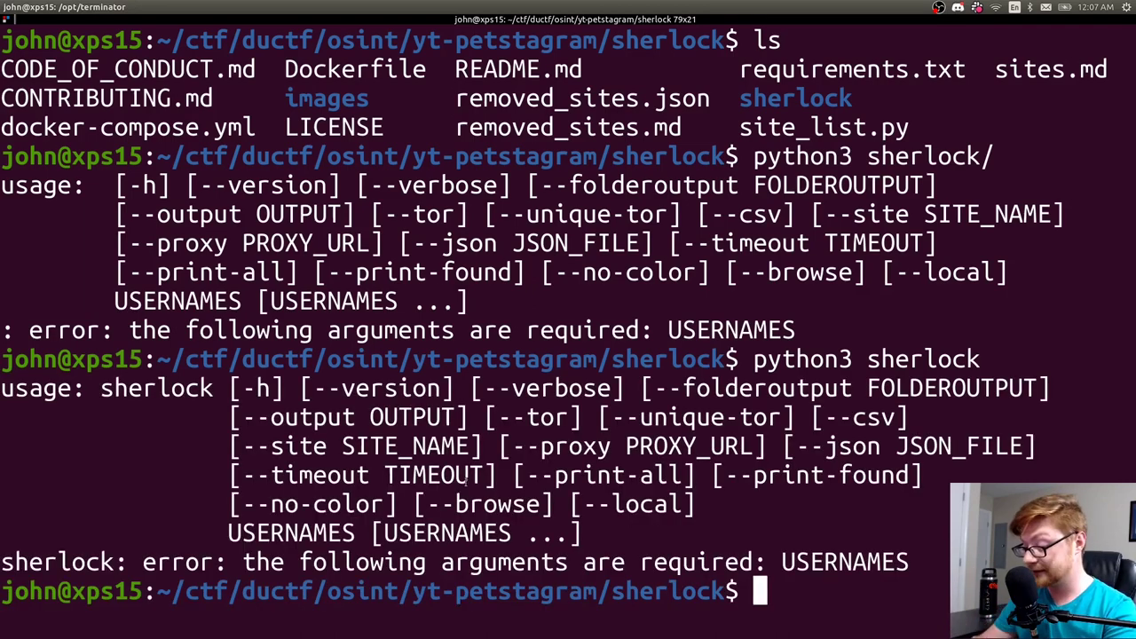
key(ctrl+l)
key(Up)
text(el)
key(alt+Tab)
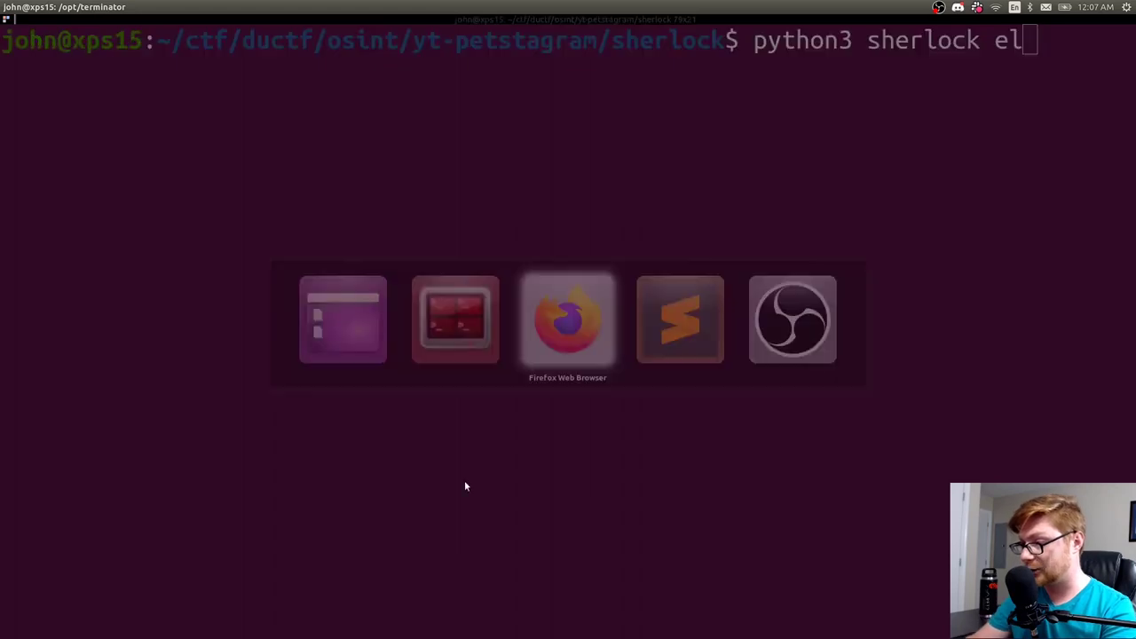
key(alt+2)
key(alt+3)
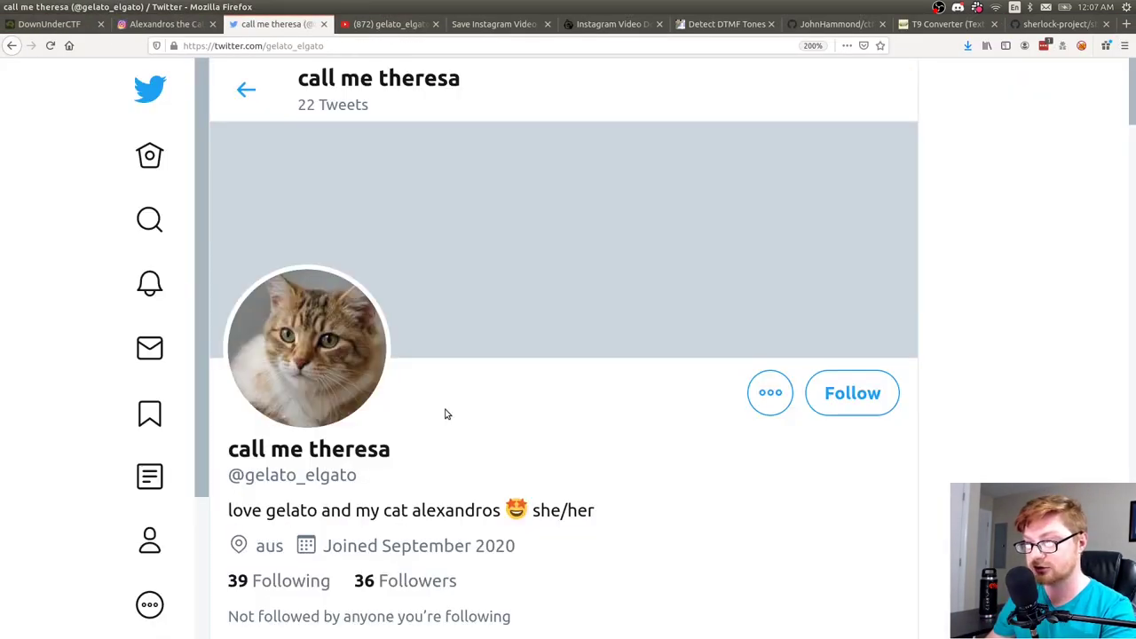
drag(247, 475, 336, 471)
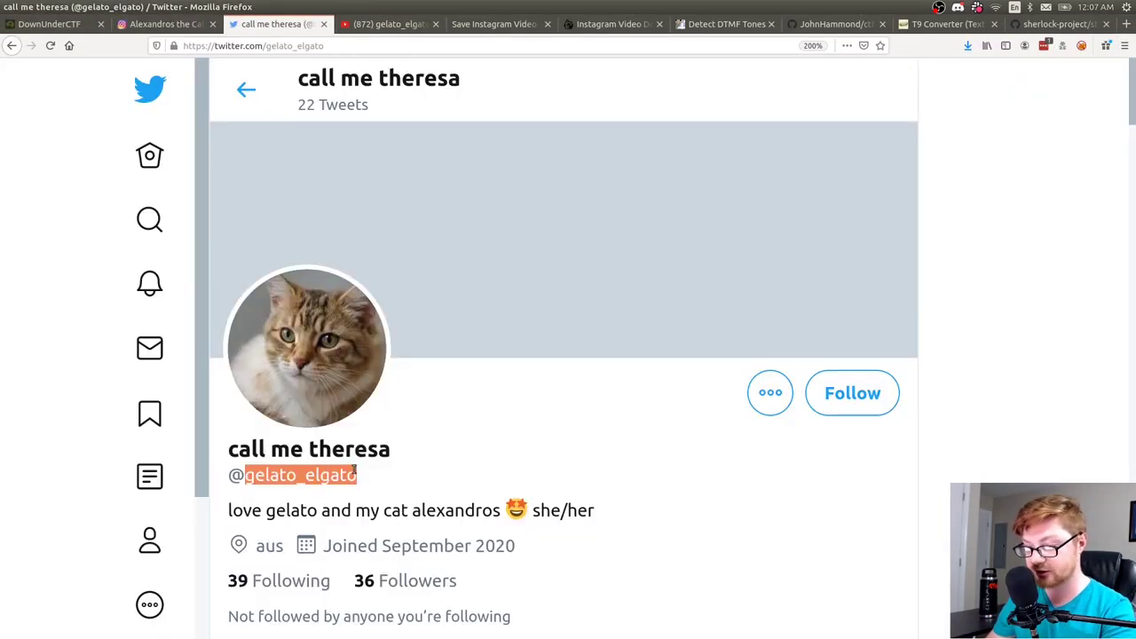
key(alt+Tab)
key(BackSpace)
key(ctrl+shift+v)
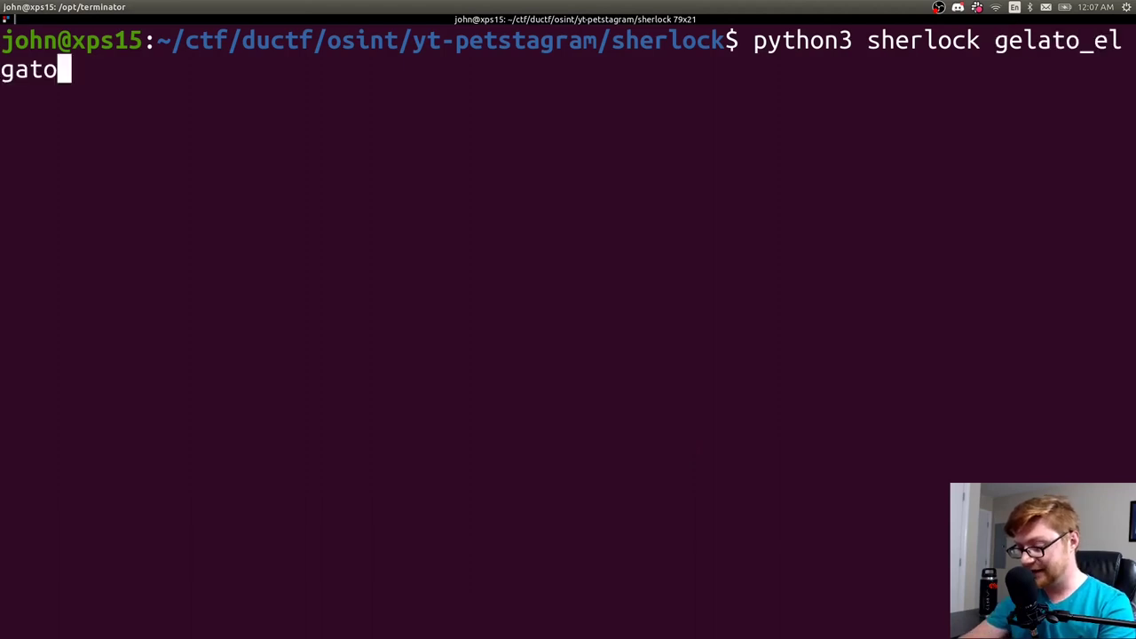
key(Return)
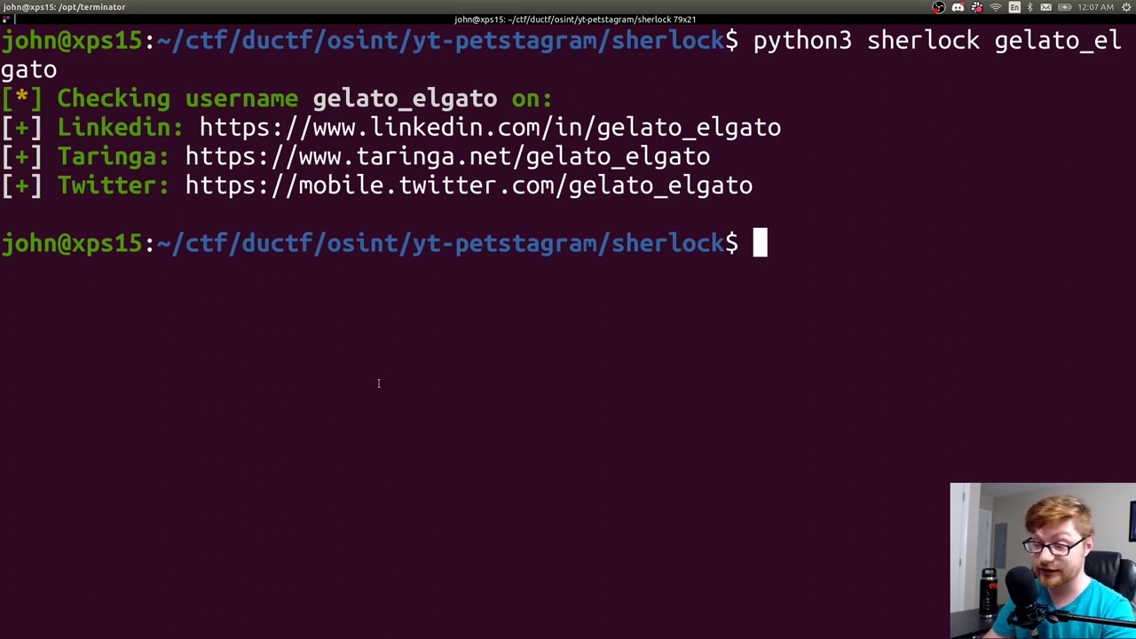
Open the mobile Twitter link from Sherlock's results in the browser, view the profile and return to the terminal.
ctrl+click(327, 187)
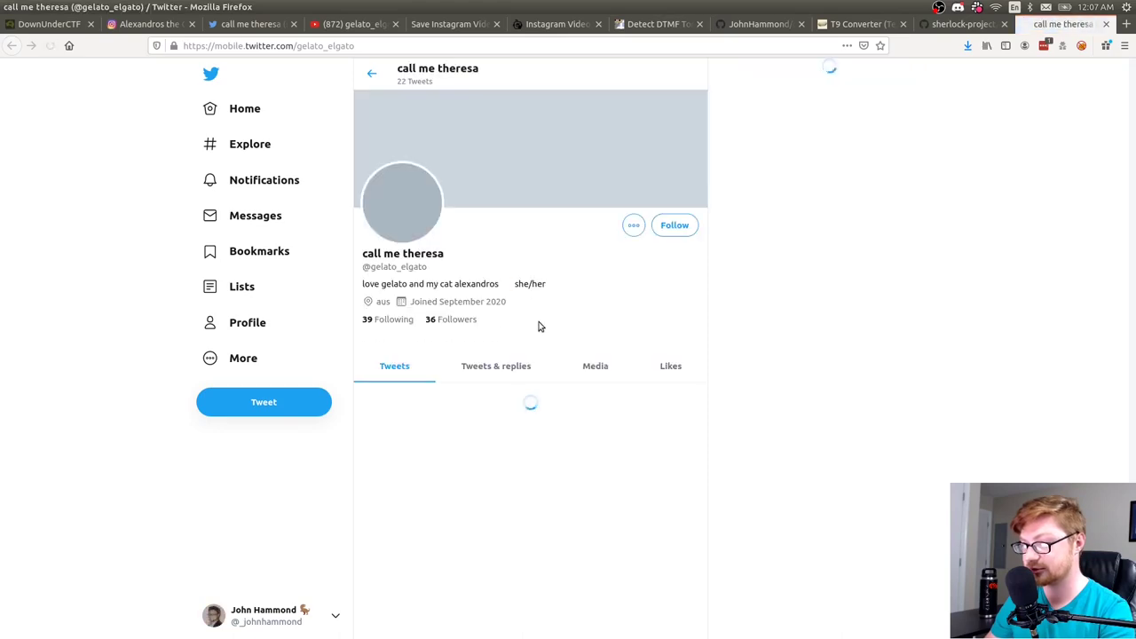
key(ctrl+minus)
key(ctrl+minus)
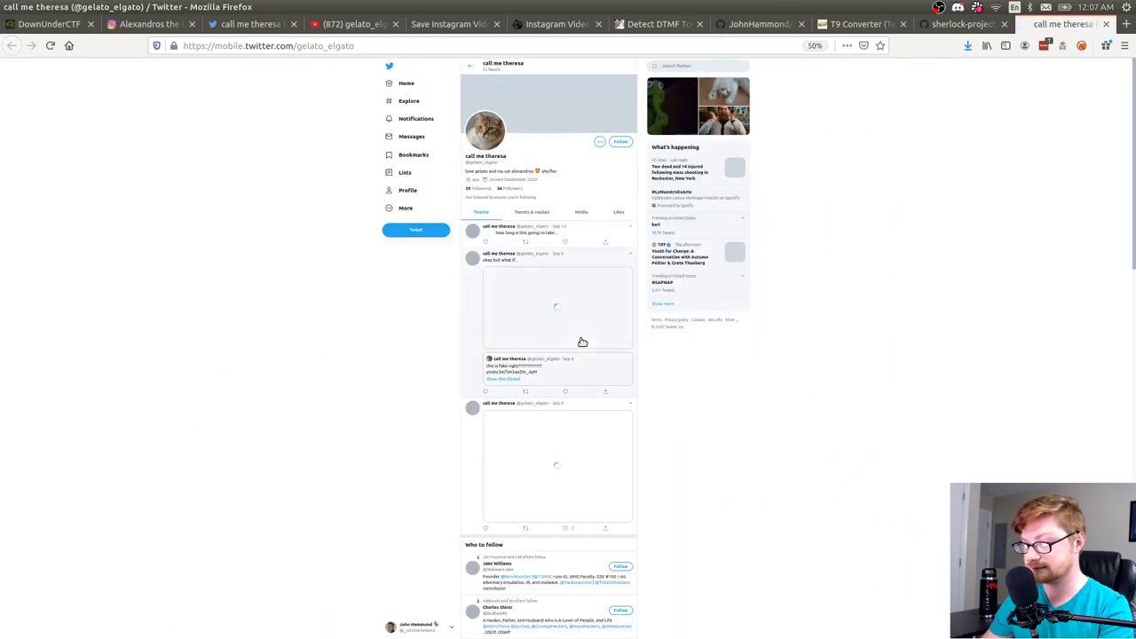
key(ctrl+0)
key(alt+Tab)
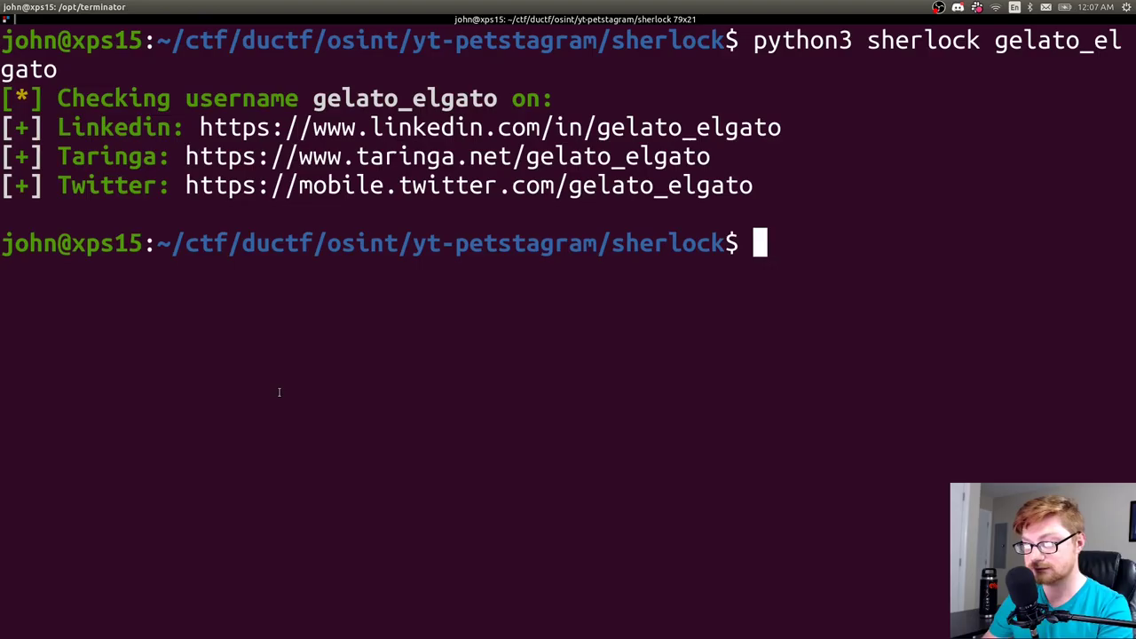
Open the LinkedIn and Taringa links from Sherlock's results in the browser, returning to the terminal after each.
ctrl+click(300, 130)
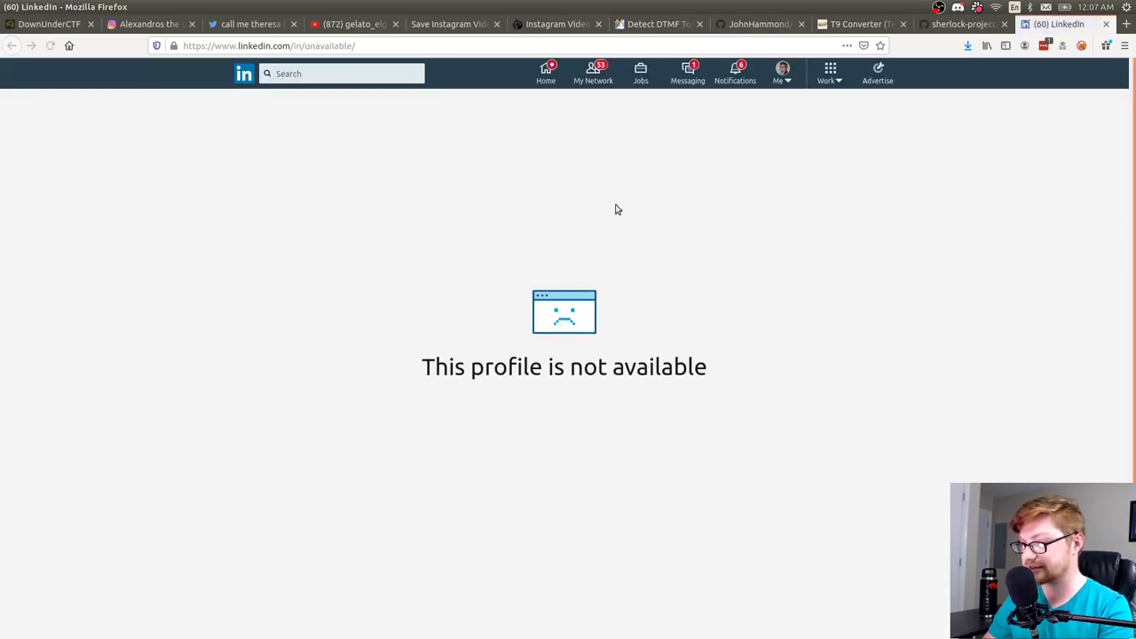
key(alt+Tab)
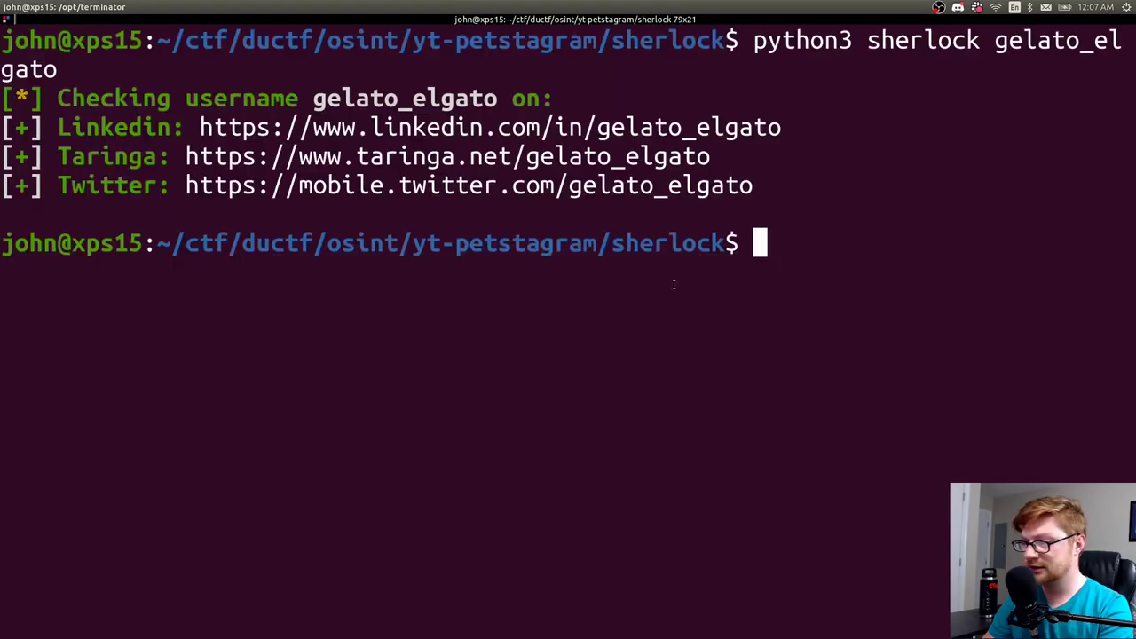
ctrl+click(277, 166)
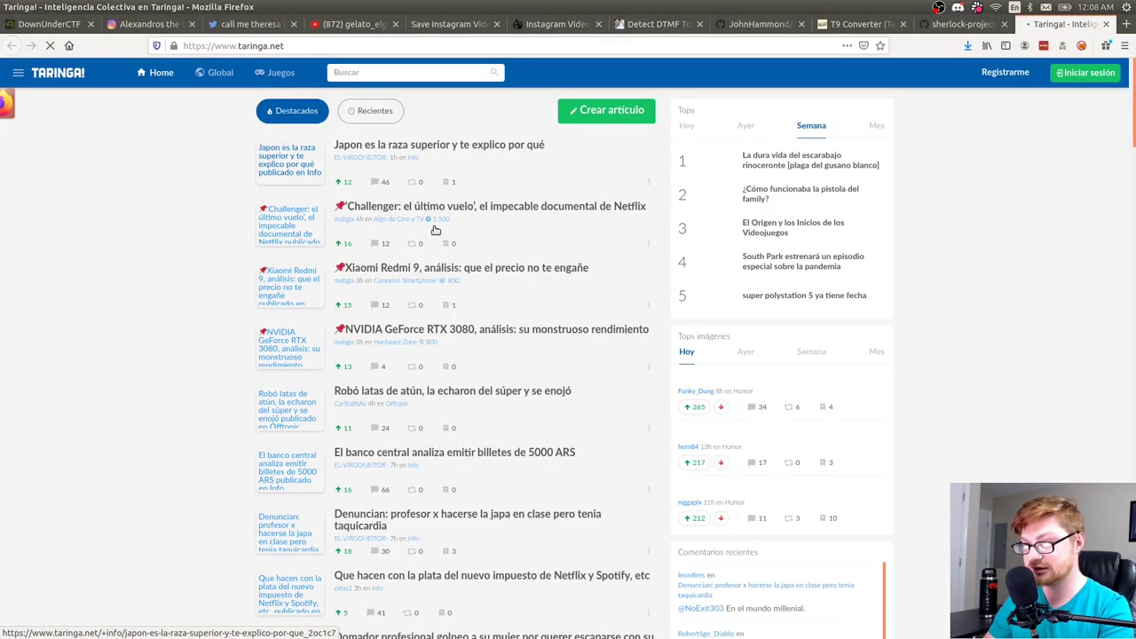
key(alt+Tab)
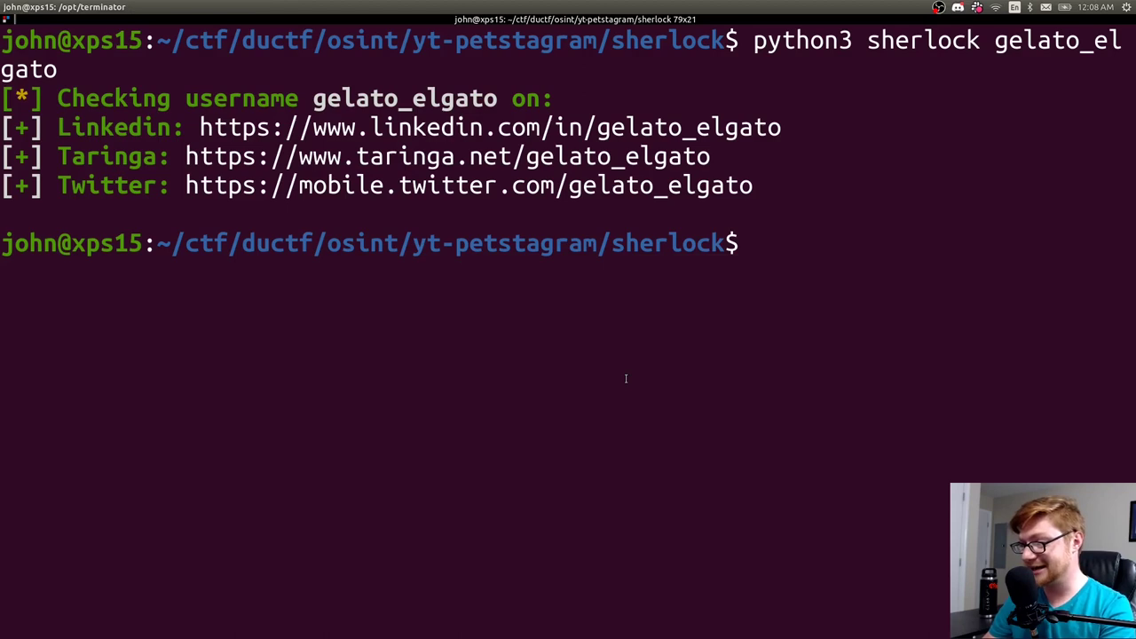
Copy the Docker Hub command "docker run theyahya/sherlock", without the sample username, from the Sherlock README in Firefox.
key(alt+Tab)
key(alt+Tab)
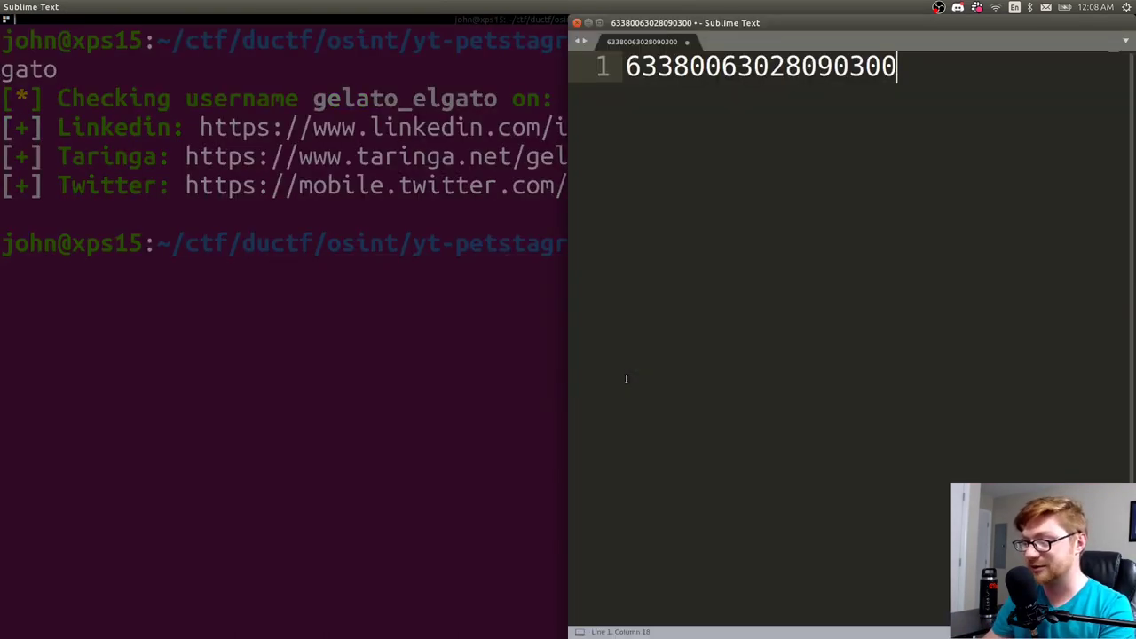
key(alt+Tab)
key(alt+Tab)
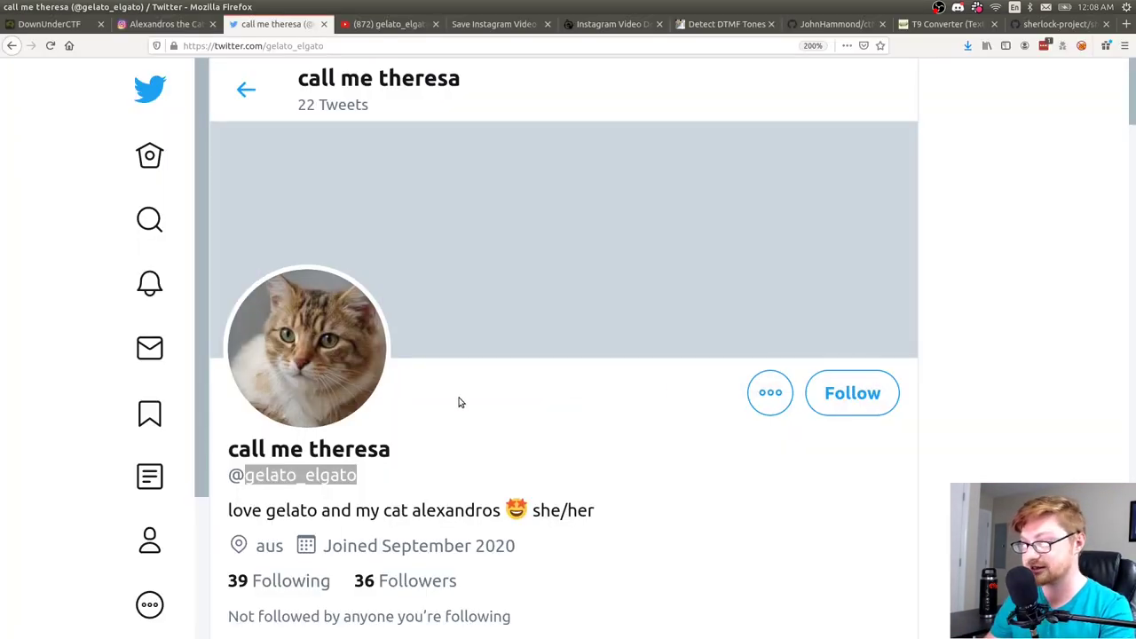
key(ctrl+9)
scroll(426, 355, down, 7)
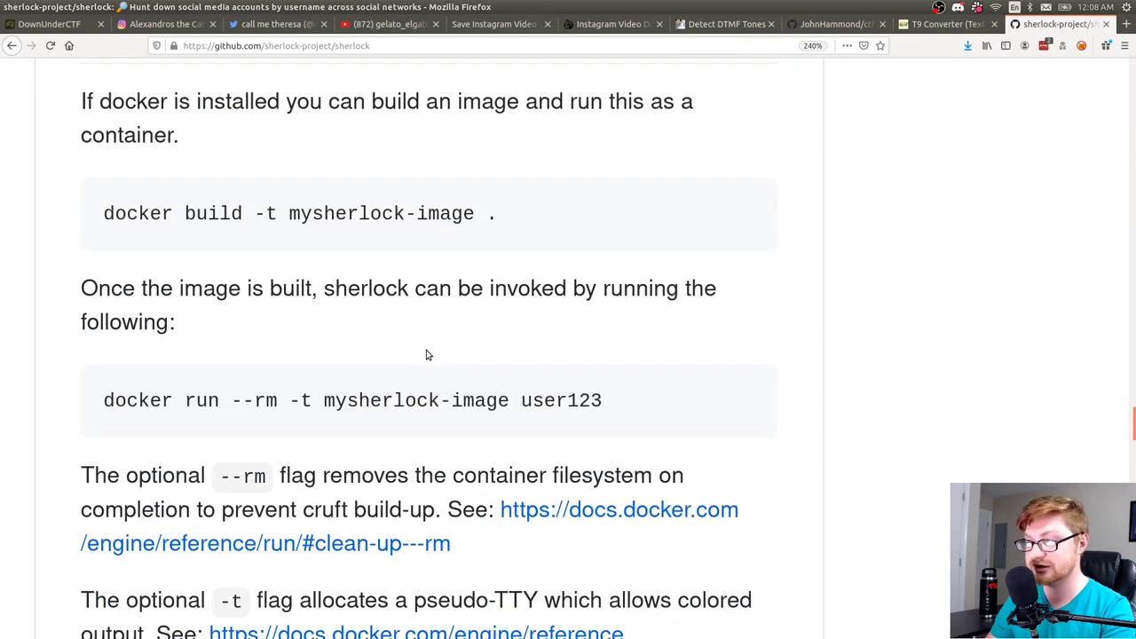
scroll(438, 326, up, 1)
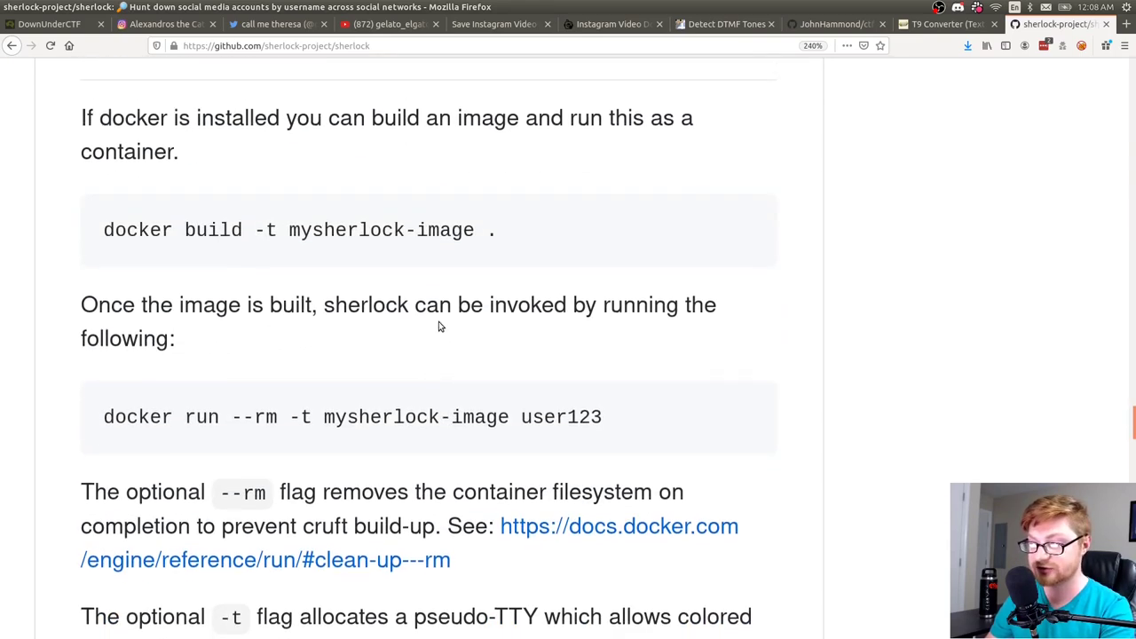
scroll(438, 327, down, 3)
scroll(438, 326, down, 6)
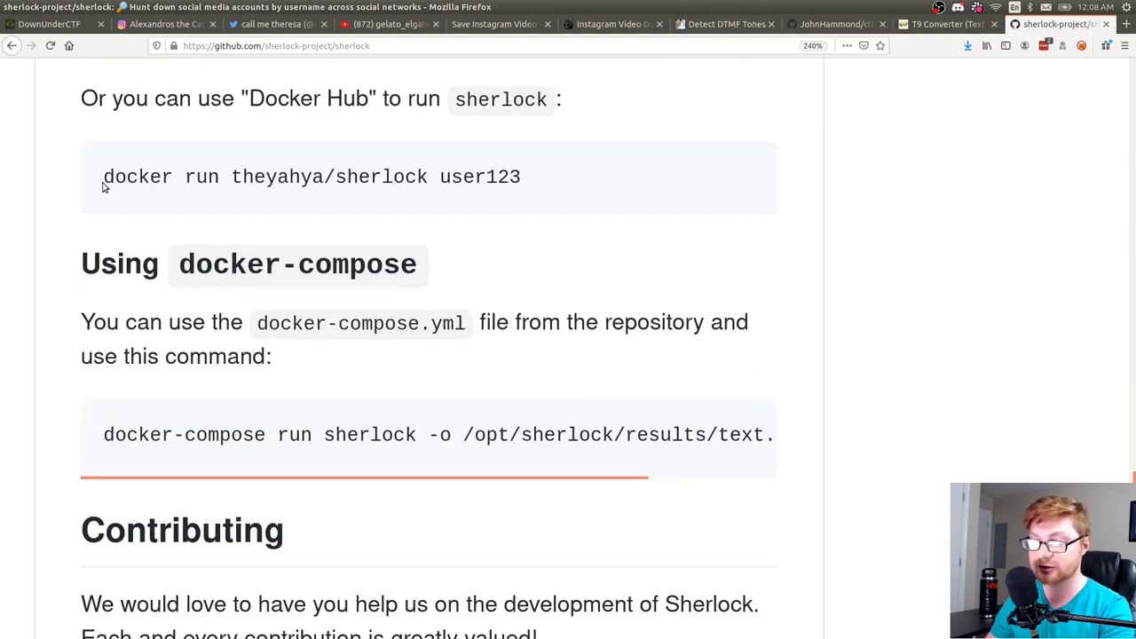
drag(103, 186, 425, 179)
key(ctrl+c)
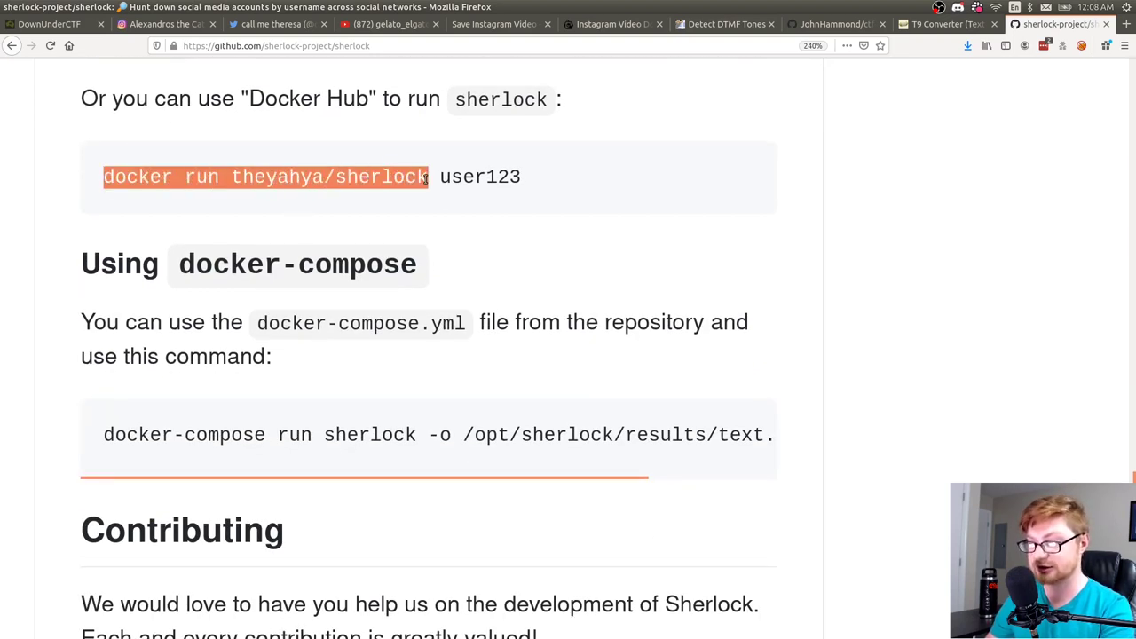
Switch to the terminal and run the copied "docker run theyahya/sherlock" command without a username.
key(alt+Tab)
key(alt+Tab)
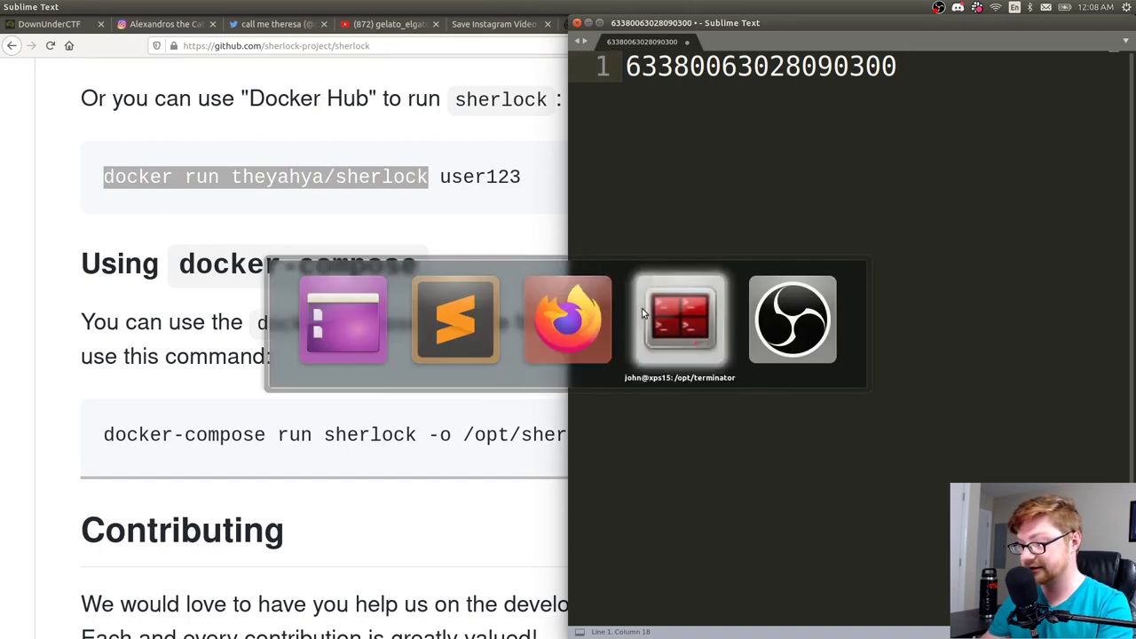
key(ctrl+shift+v)
key(Return)
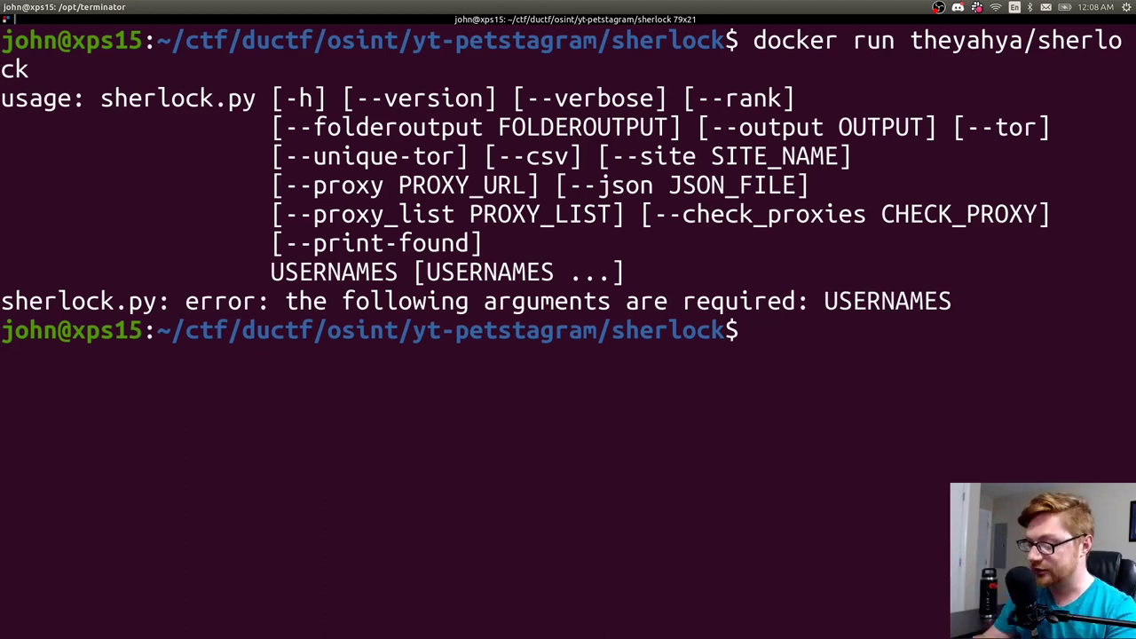
key(Up)
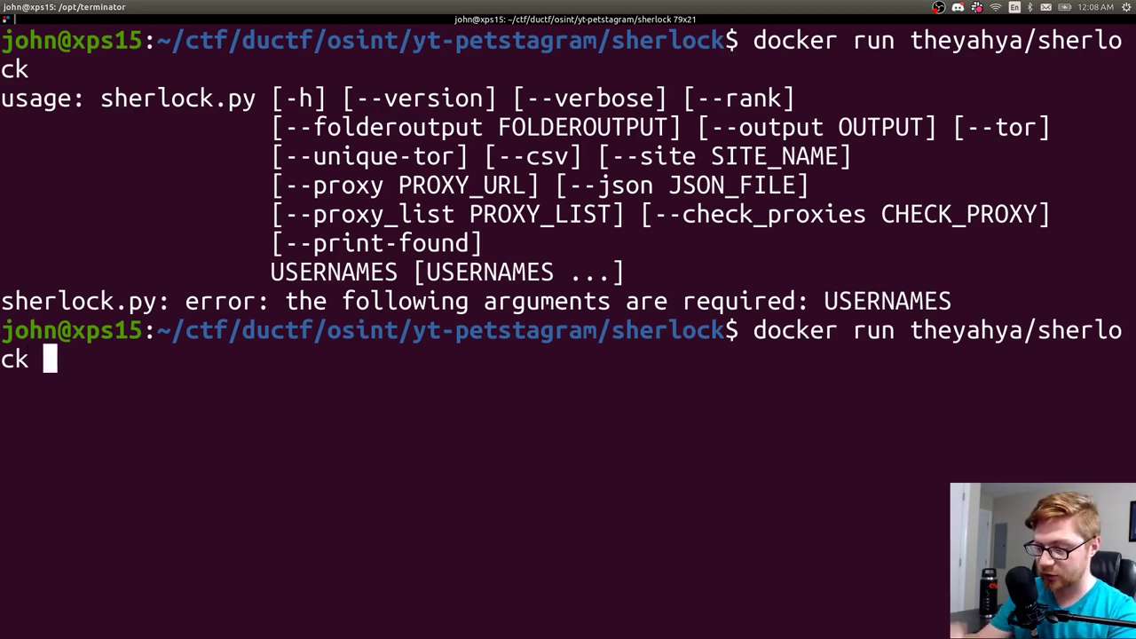
text(gelta)
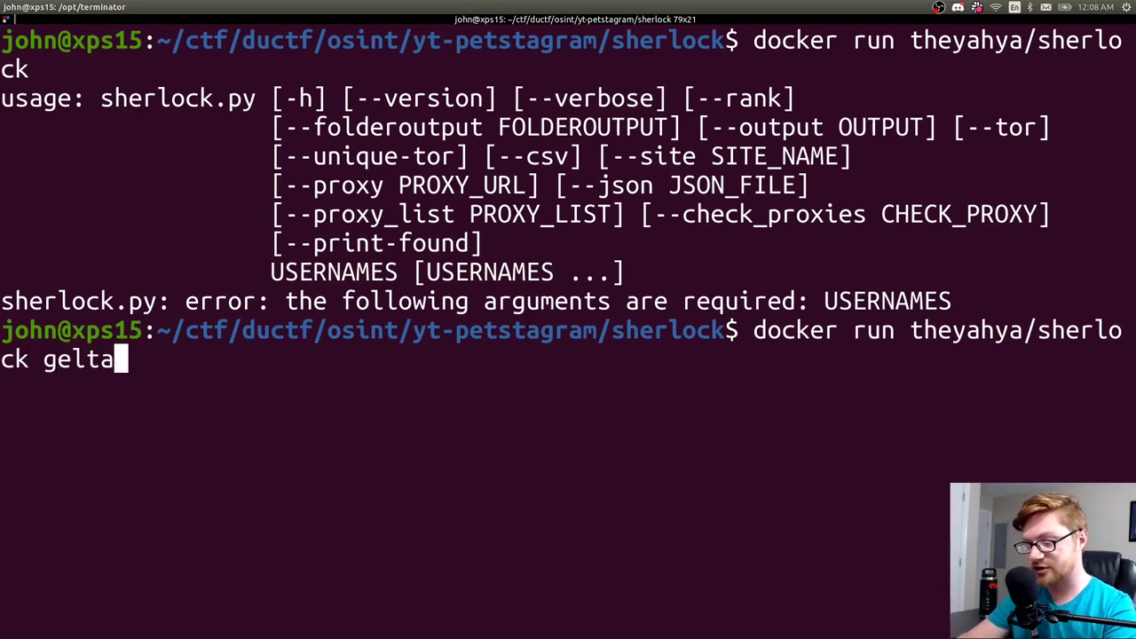
key(BackSpace)
key(BackSpace)
text(atp)
key(BackSpace)
text(o)
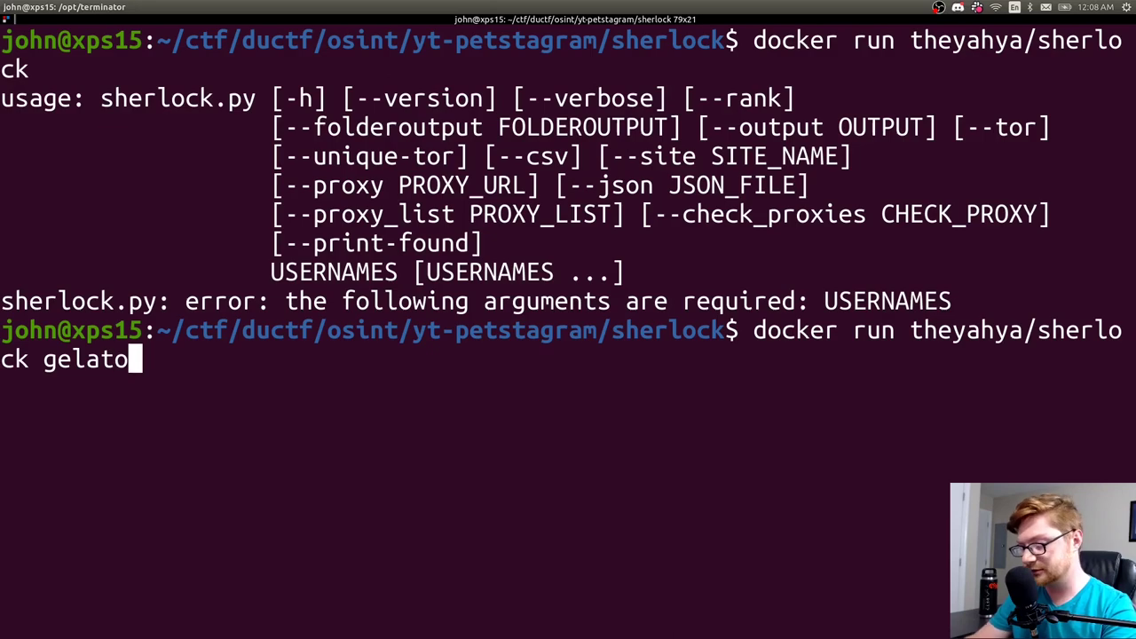
text(_elgato)
Check the username's spelling on the YouTube channel page in Firefox, then run the prepared Docker command in the terminal.
key(alt+Tab)
key(alt+Tab)
key(alt+Tab)
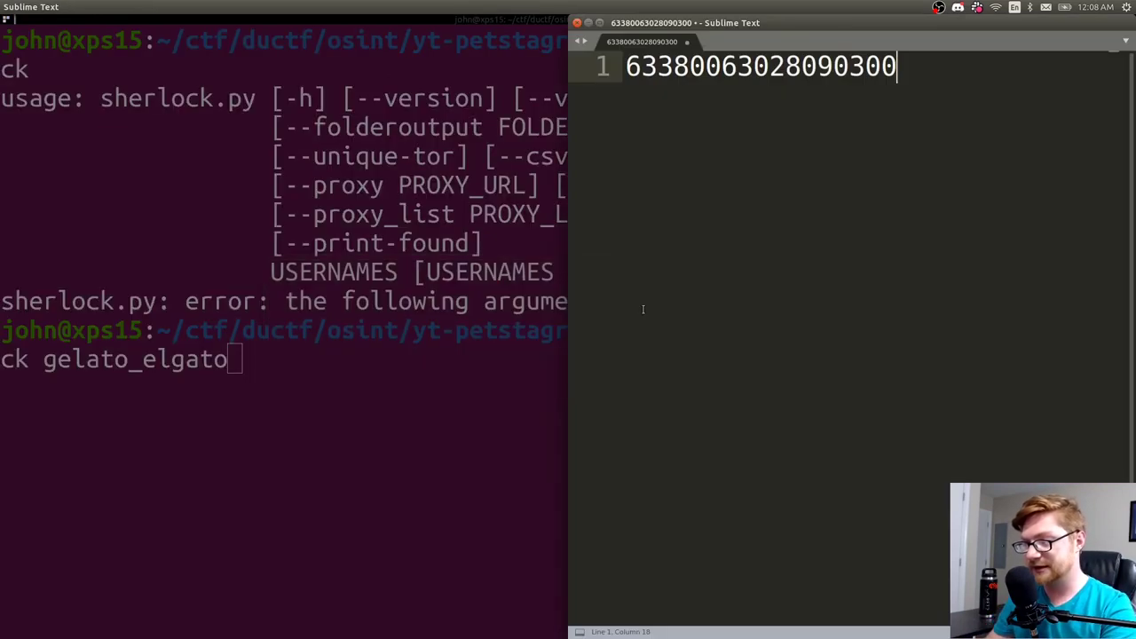
key(ctrl+shift+Tab)
key(ctrl+shift+Tab)
key(ctrl+shift+Tab)
key(ctrl+shift+Tab)
key(ctrl+shift+Tab)
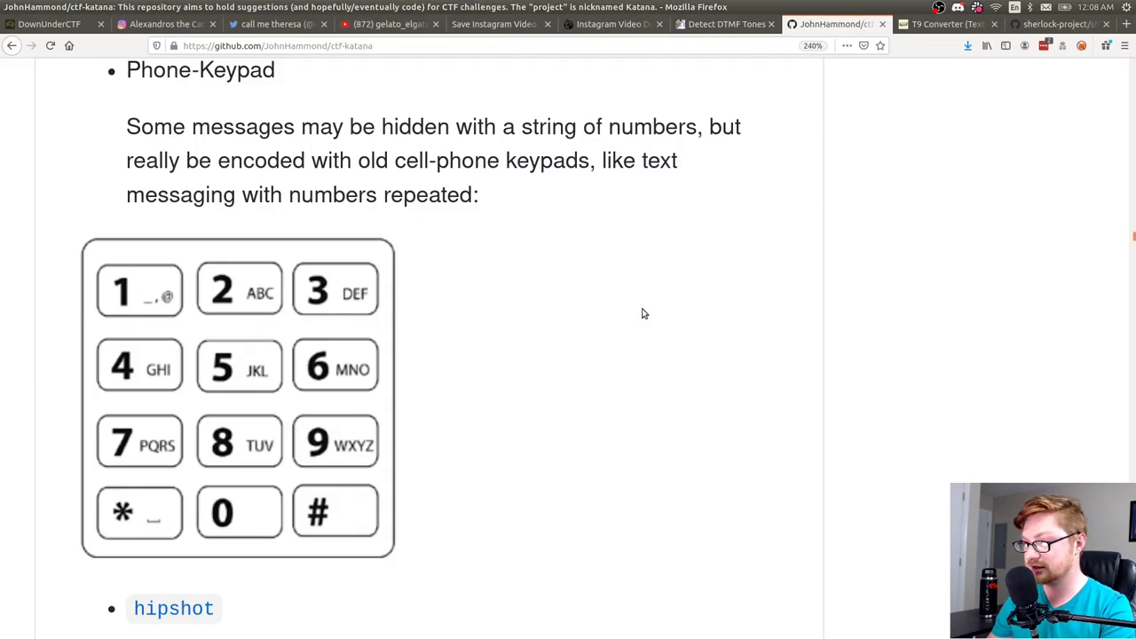
key(ctrl+shift+Tab)
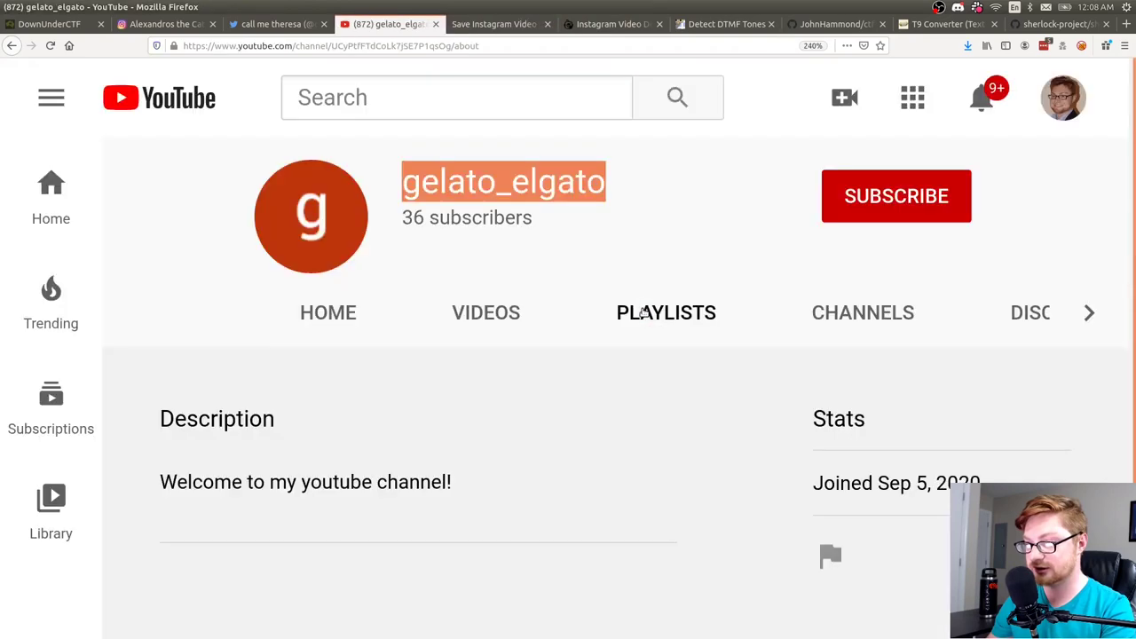
key(alt+Tab)
key(alt+Tab)
key(alt+Tab)
key(alt+Tab)
key(Return)
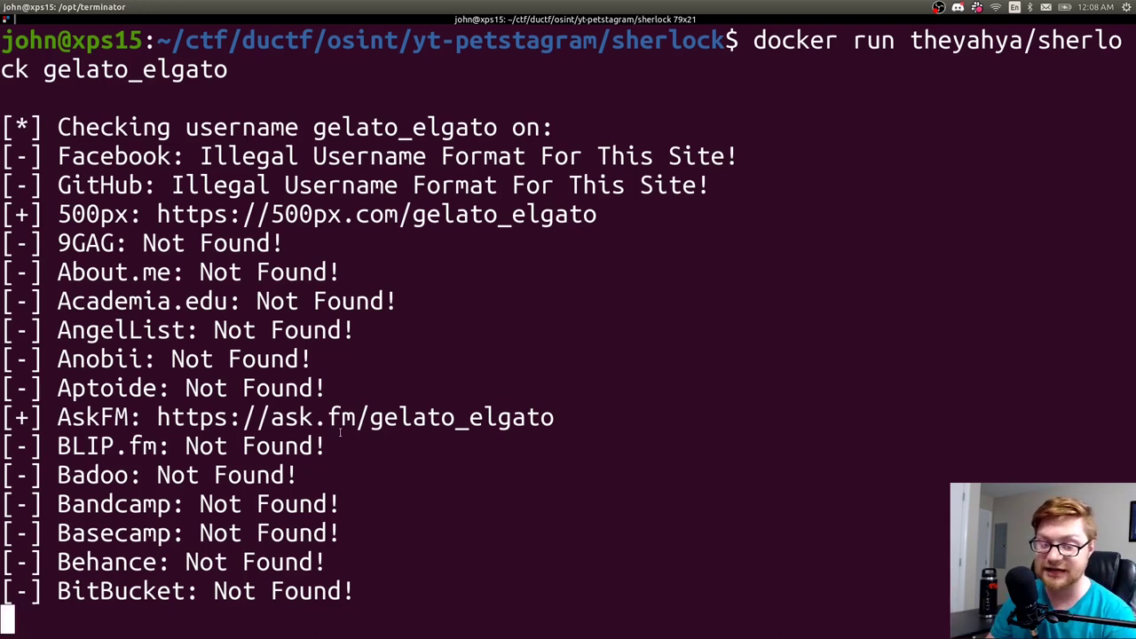
Examine the Docker Sherlock results from the end back to the Imgur and Investing.com entries, highlighting the Tinder line.
drag(337, 399, 1, 302)
click(1, 302)
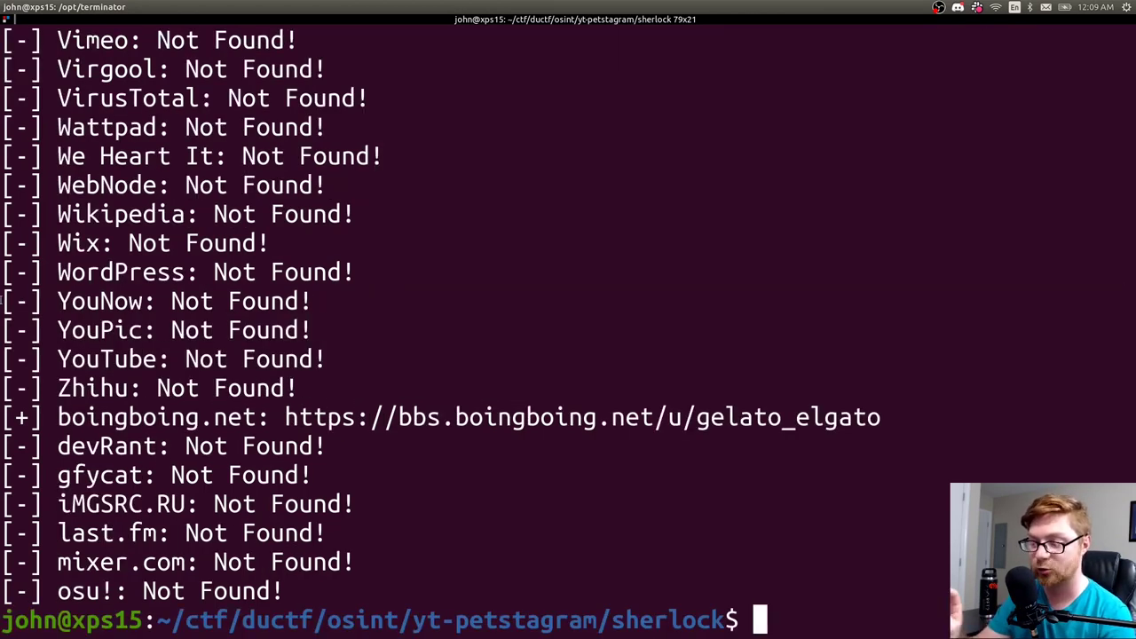
scroll(81, 267, up, 4)
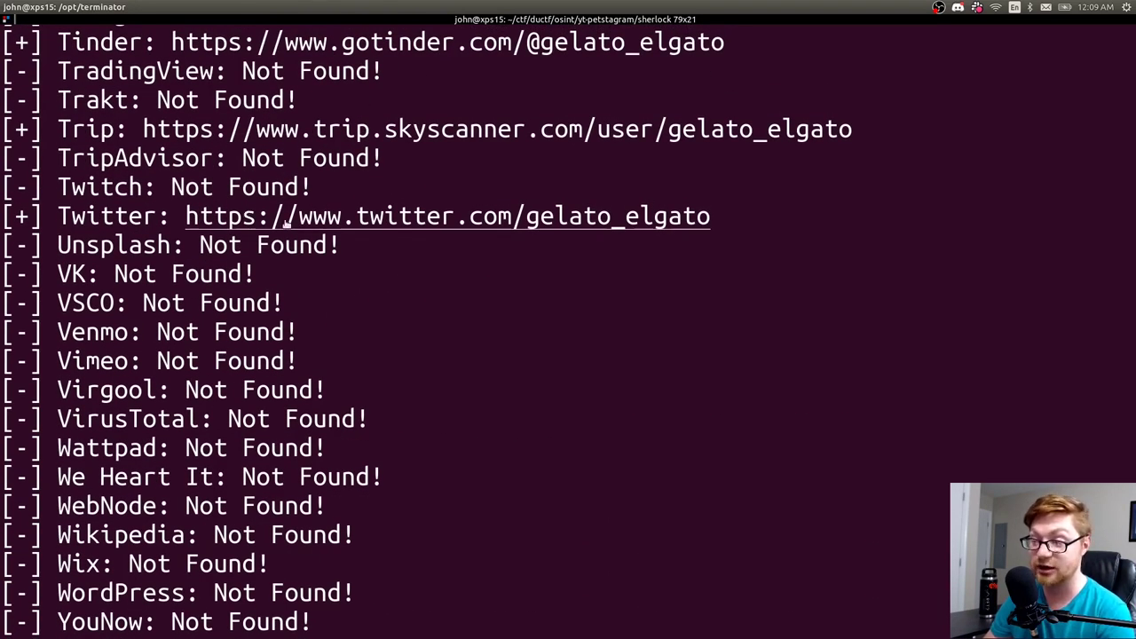
scroll(222, 220, up, 3)
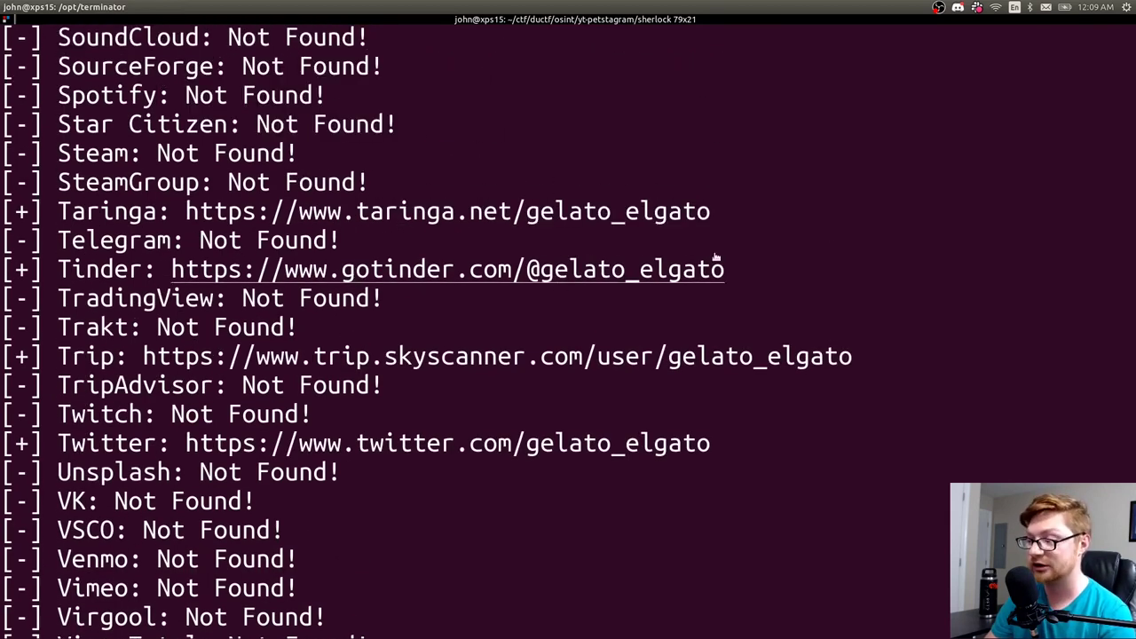
drag(736, 269, 52, 269)
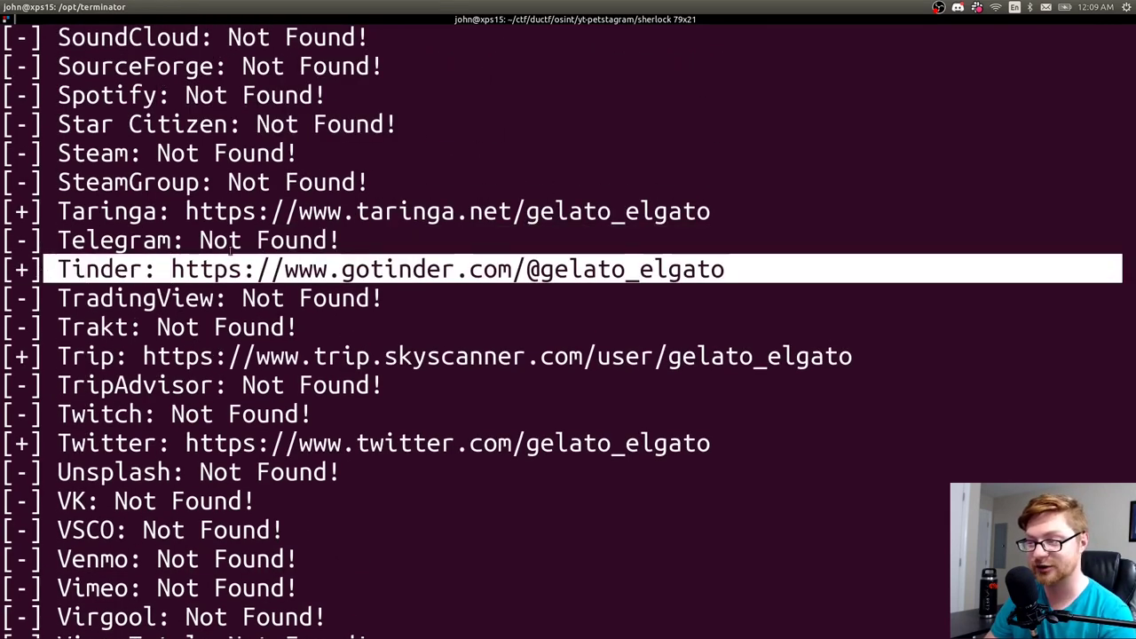
scroll(264, 249, up, 6)
scroll(264, 250, up, 4)
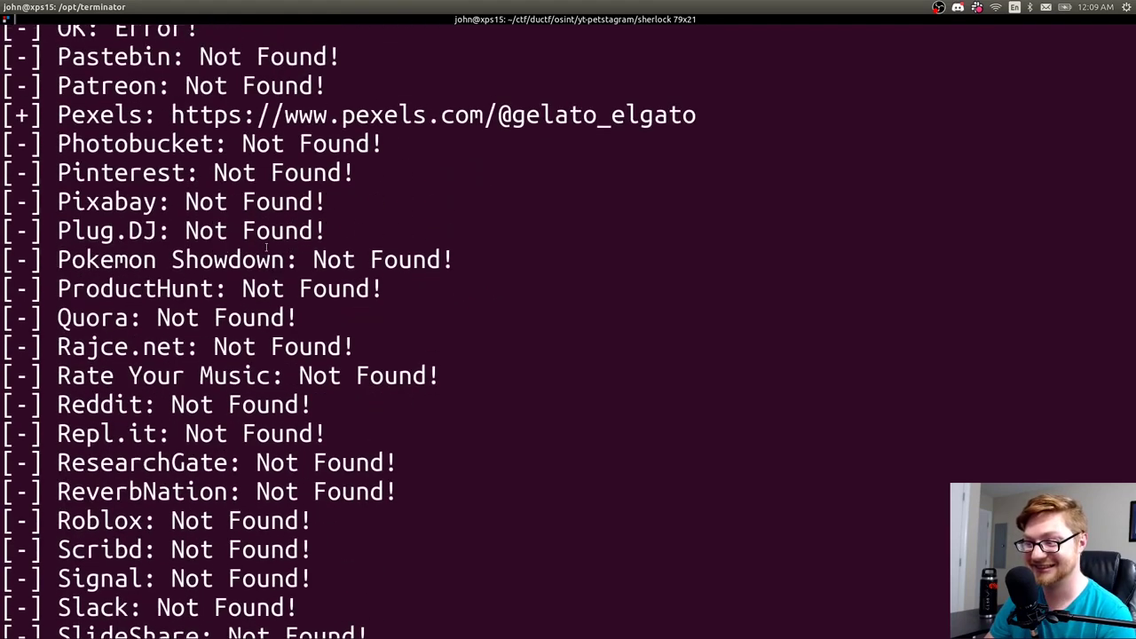
scroll(264, 249, up, 5)
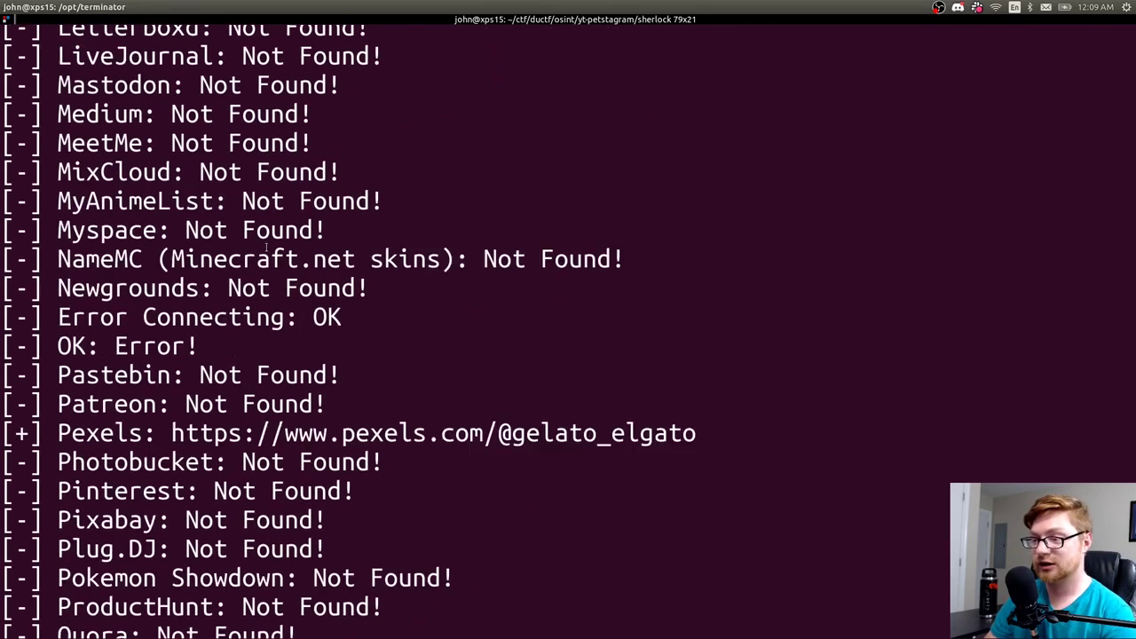
scroll(264, 250, up, 1)
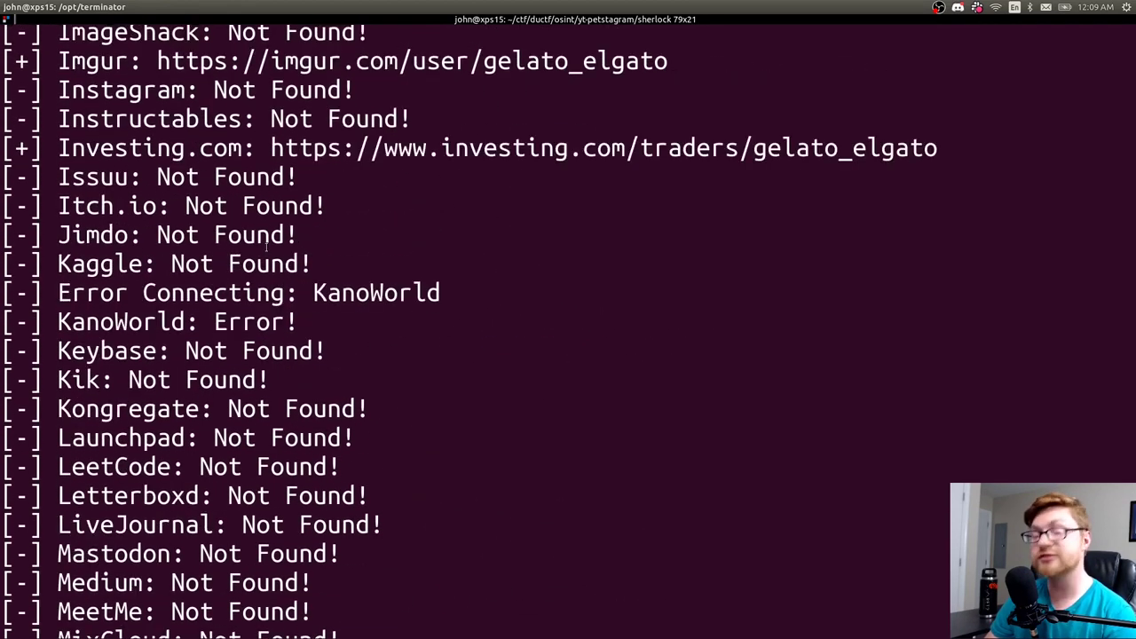
Switch to Firefox and show the Welcome to Petstagram challenge on the DownUnderCTF page in full screen.
key(alt+Tab)
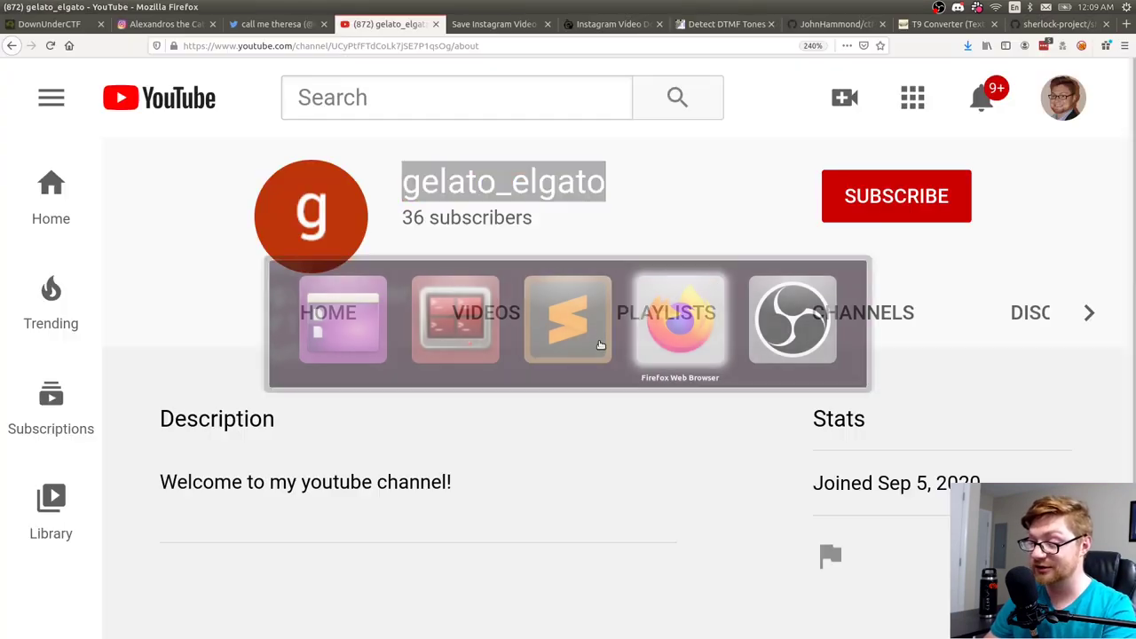
key(ctrl+Page_Up)
key(ctrl+Page_Up)
key(ctrl+Page_Up)
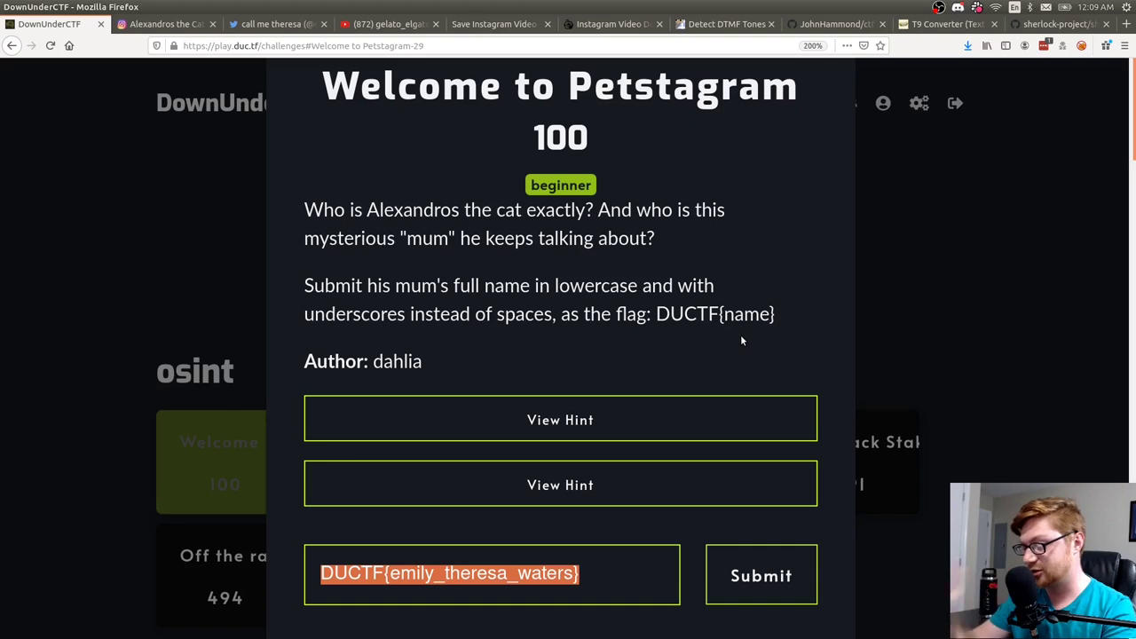
key(F11)
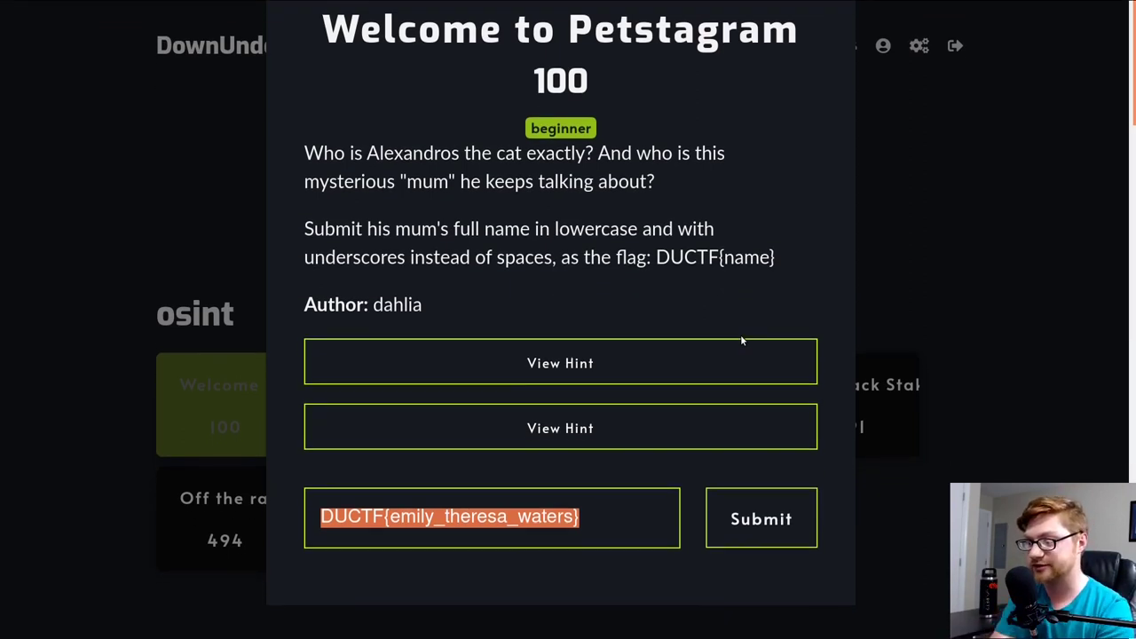
Open the second hint of Welcome to Petstagram, read its text about the mum's full name and close it.
click(532, 524)
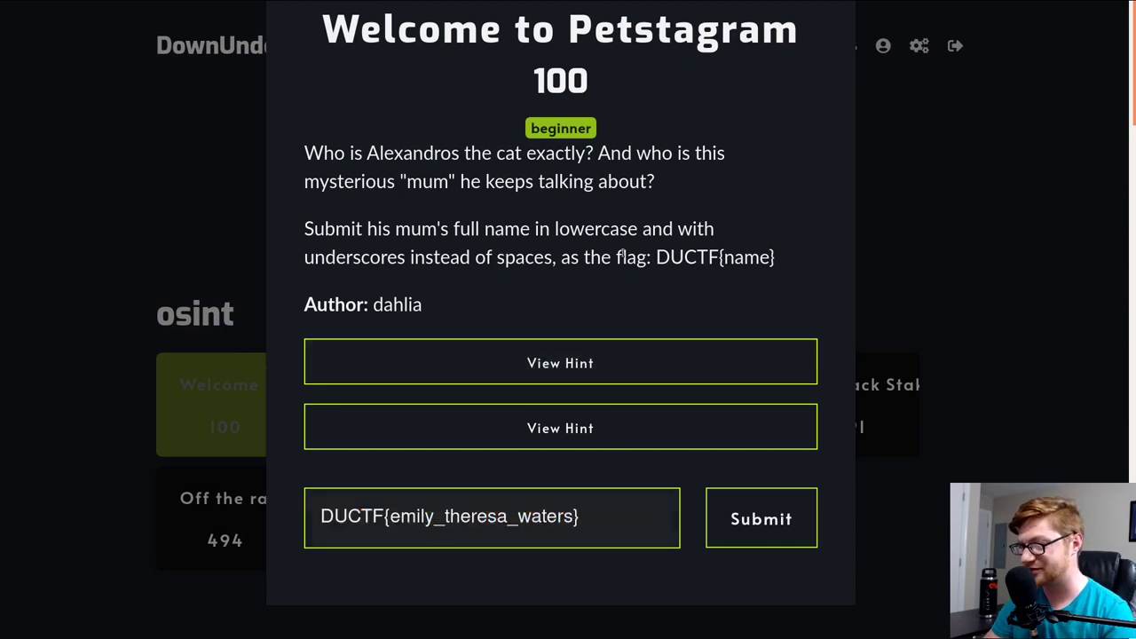
click(508, 434)
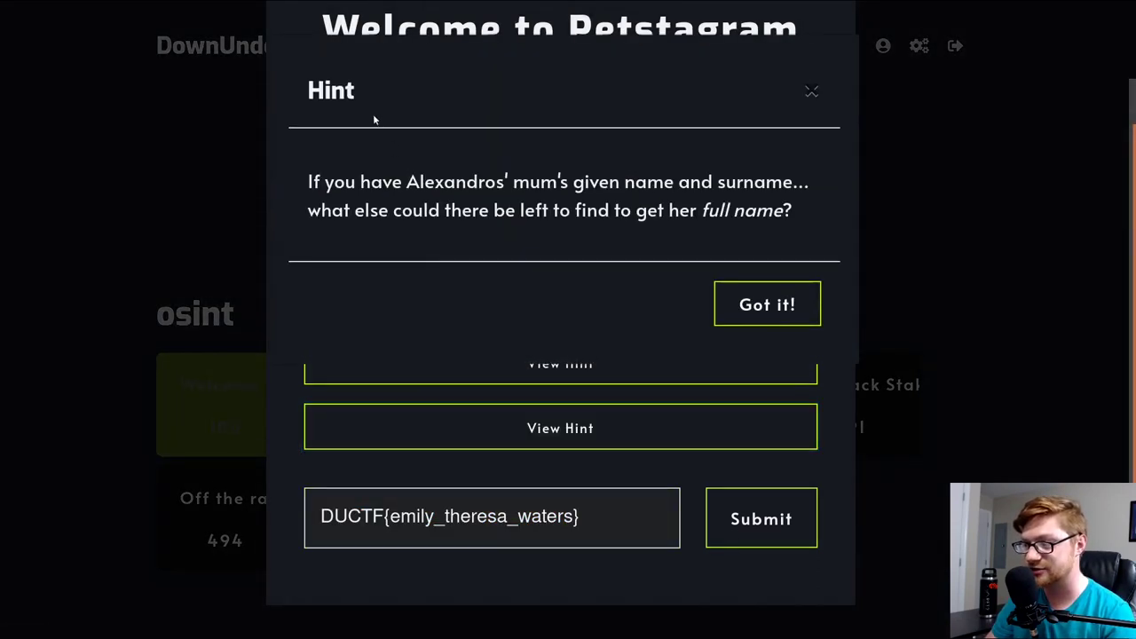
drag(301, 177, 543, 182)
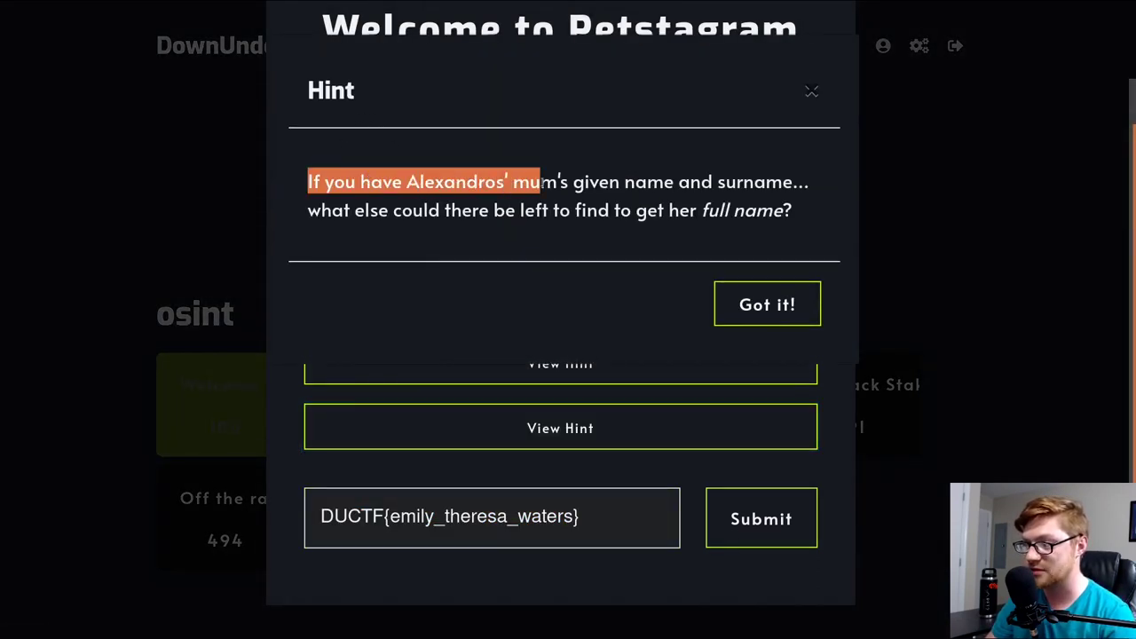
drag(353, 211, 488, 213)
click(742, 211)
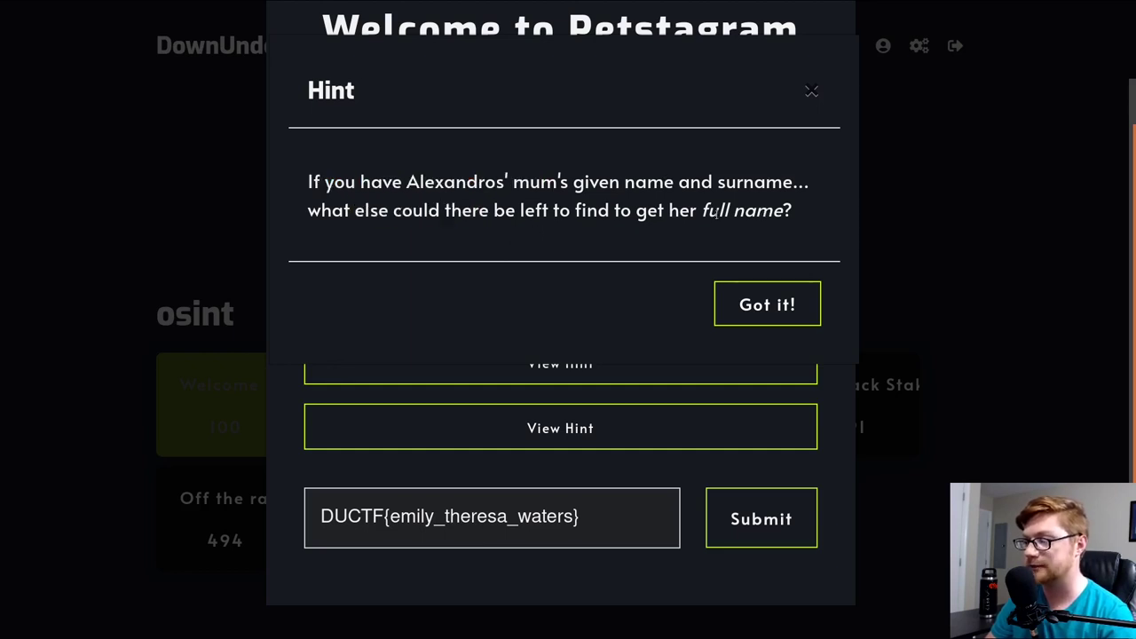
click(814, 94)
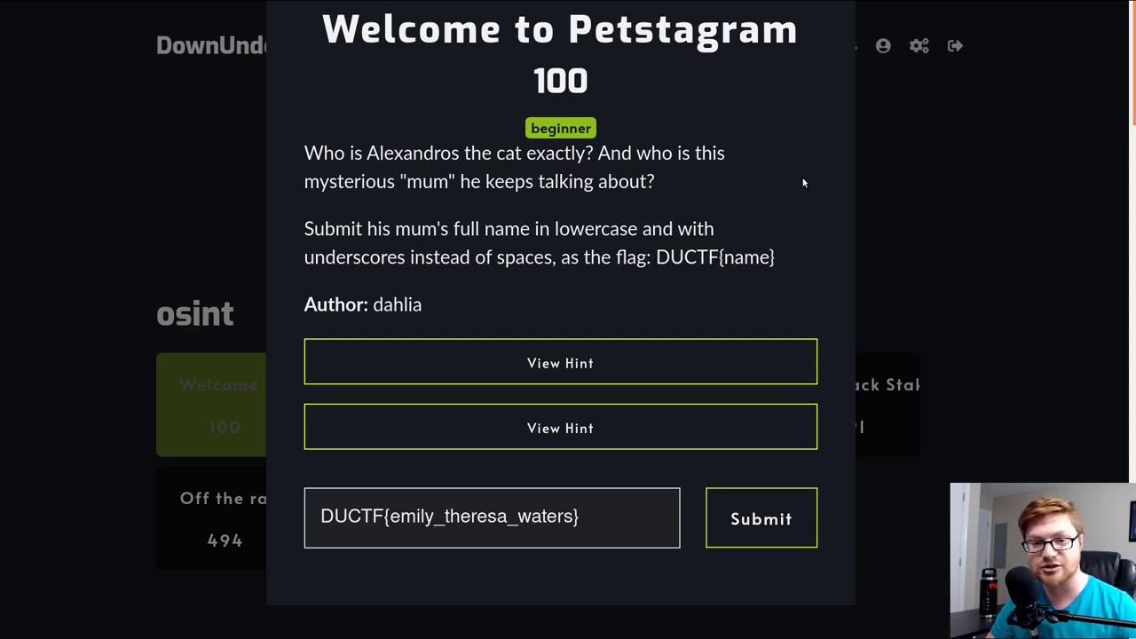
Close Welcome to Petstagram, view the 475-point challenge "I think this one is really going to take off" and close it.
click(890, 254)
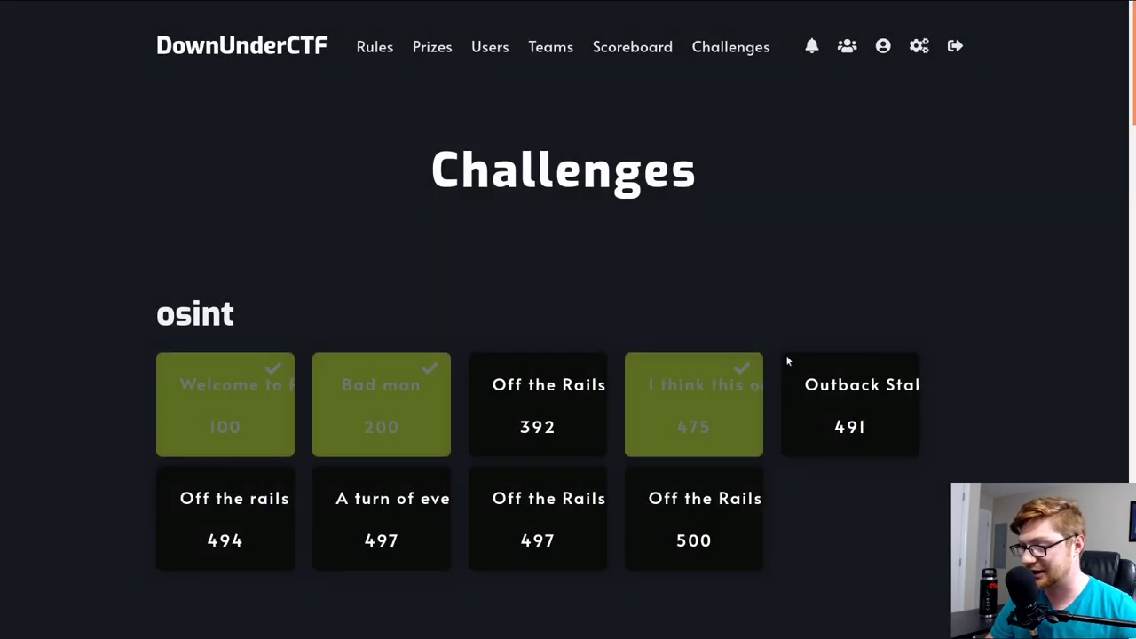
click(692, 419)
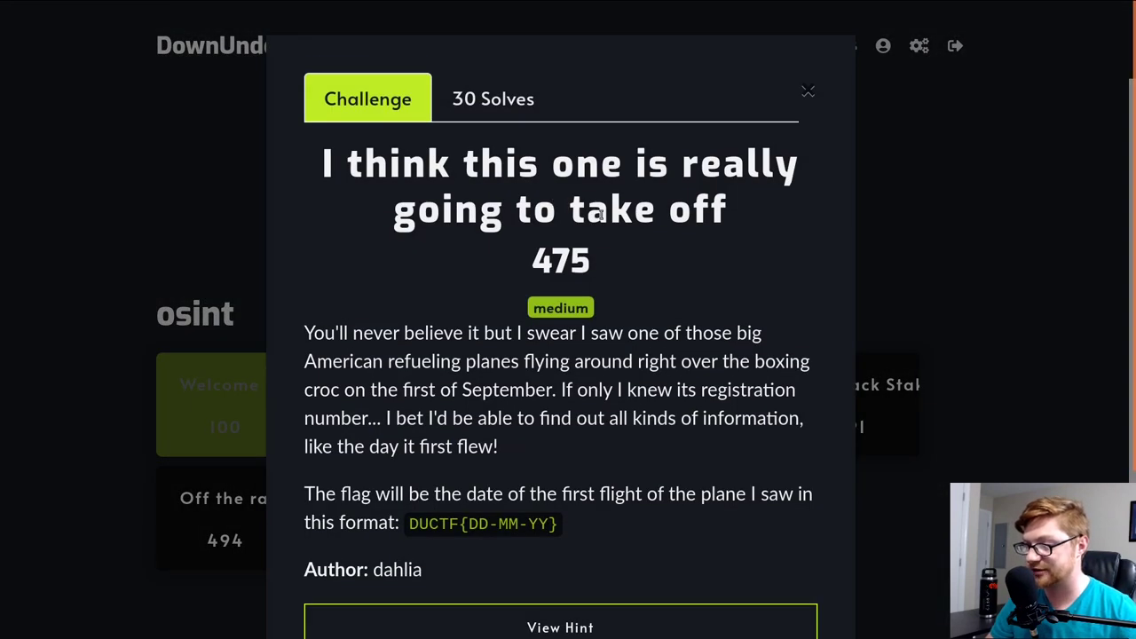
click(957, 276)
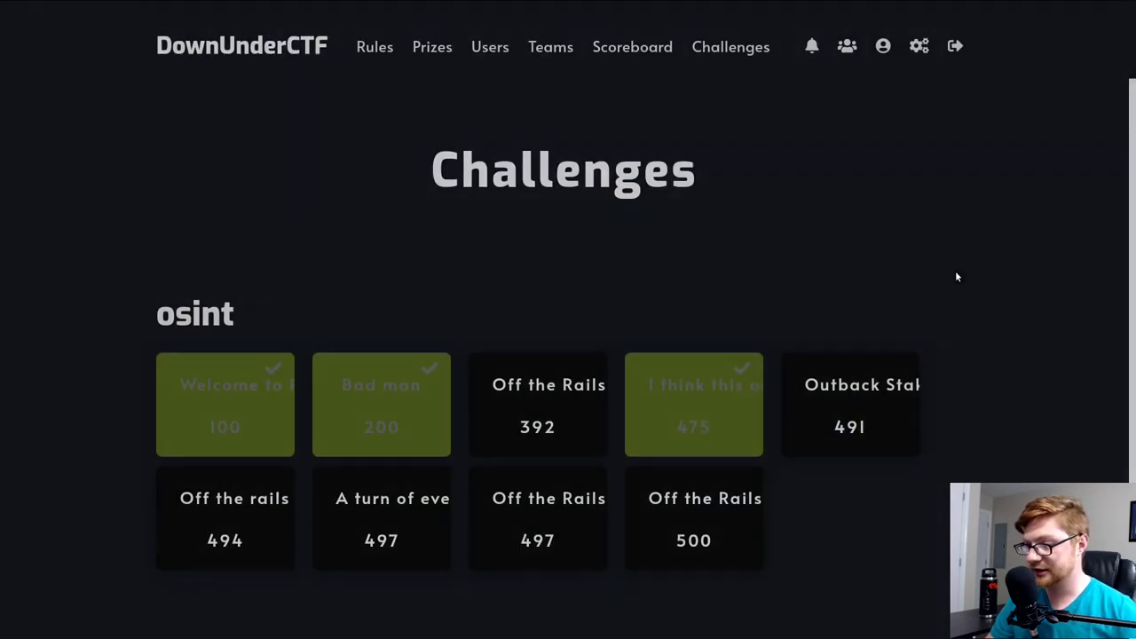
Briefly open and close the Bad man and Welcome to Petstagram challenges, then leave full screen.
click(355, 400)
click(109, 366)
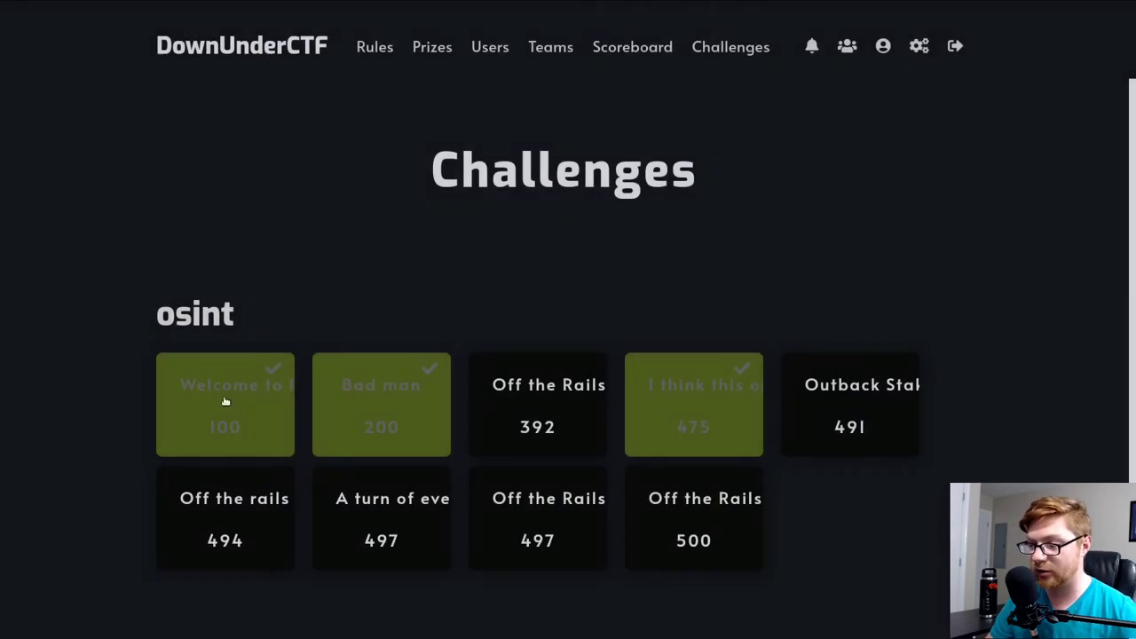
click(246, 408)
click(134, 382)
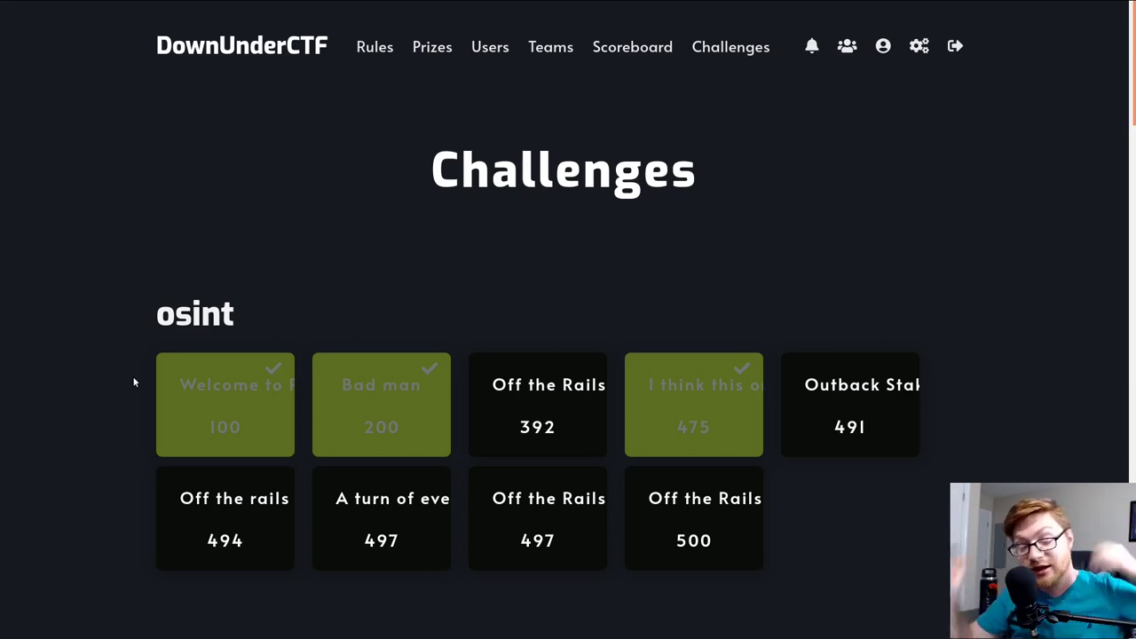
key(F11)
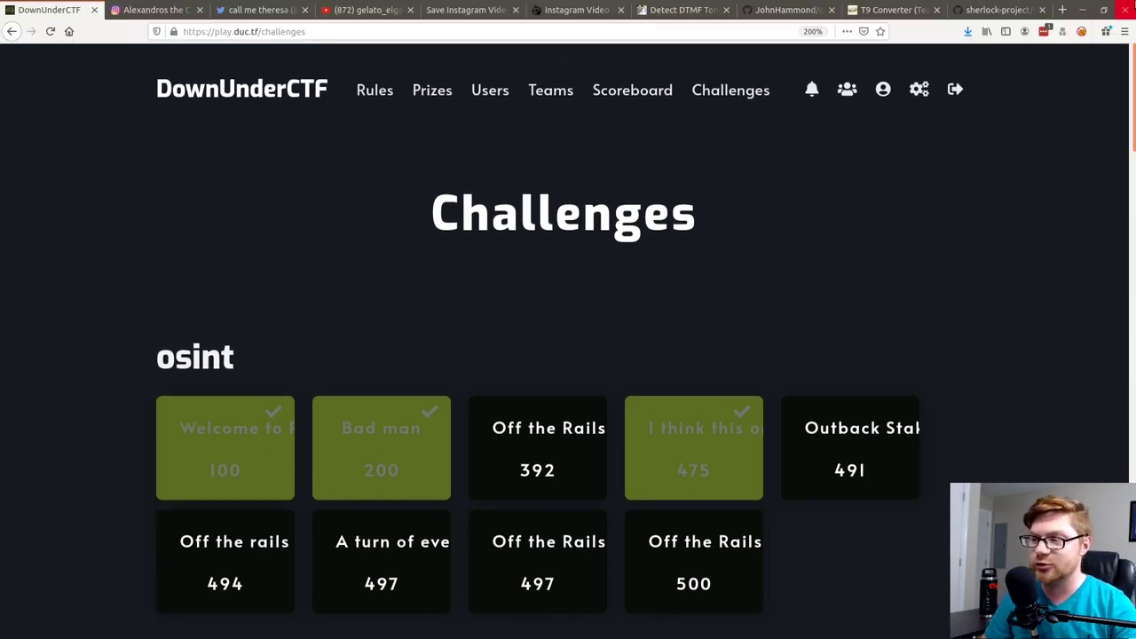